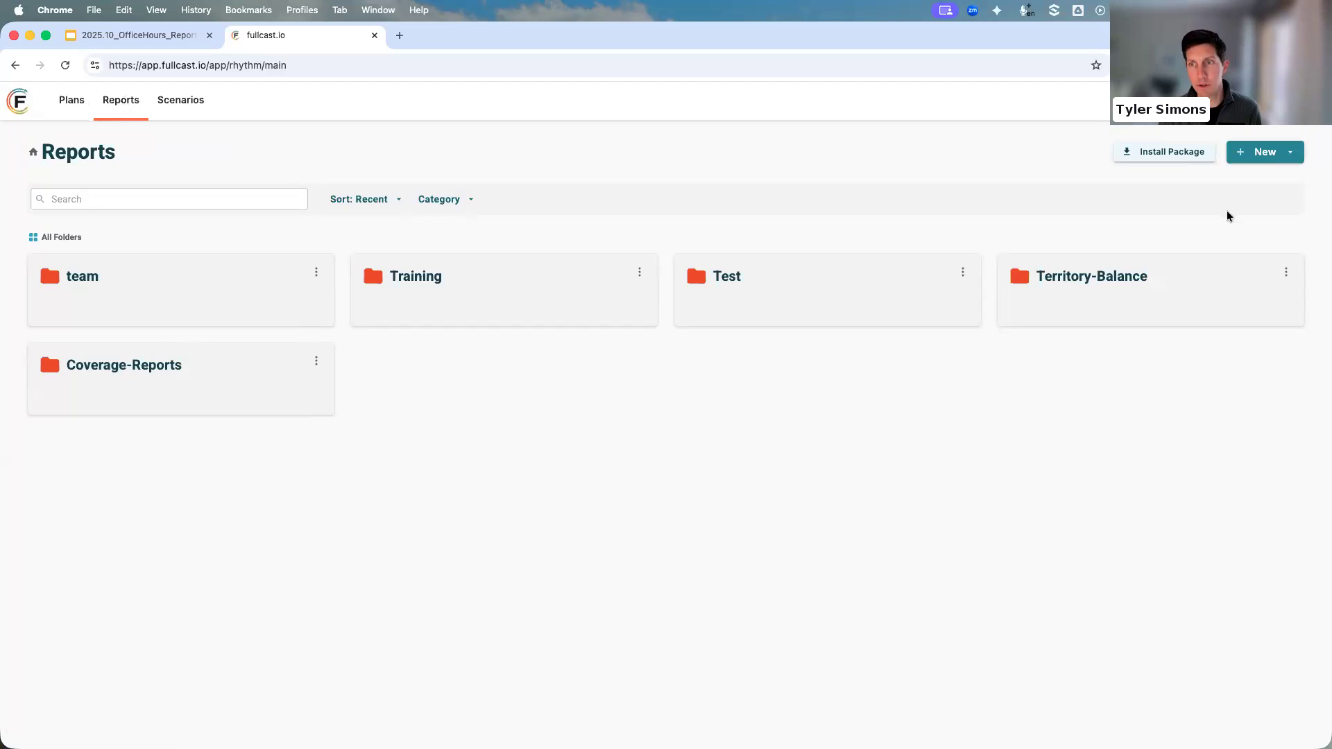
Check which new item types can be created in Reports and view the Training folder's dashboards.
click(1276, 157)
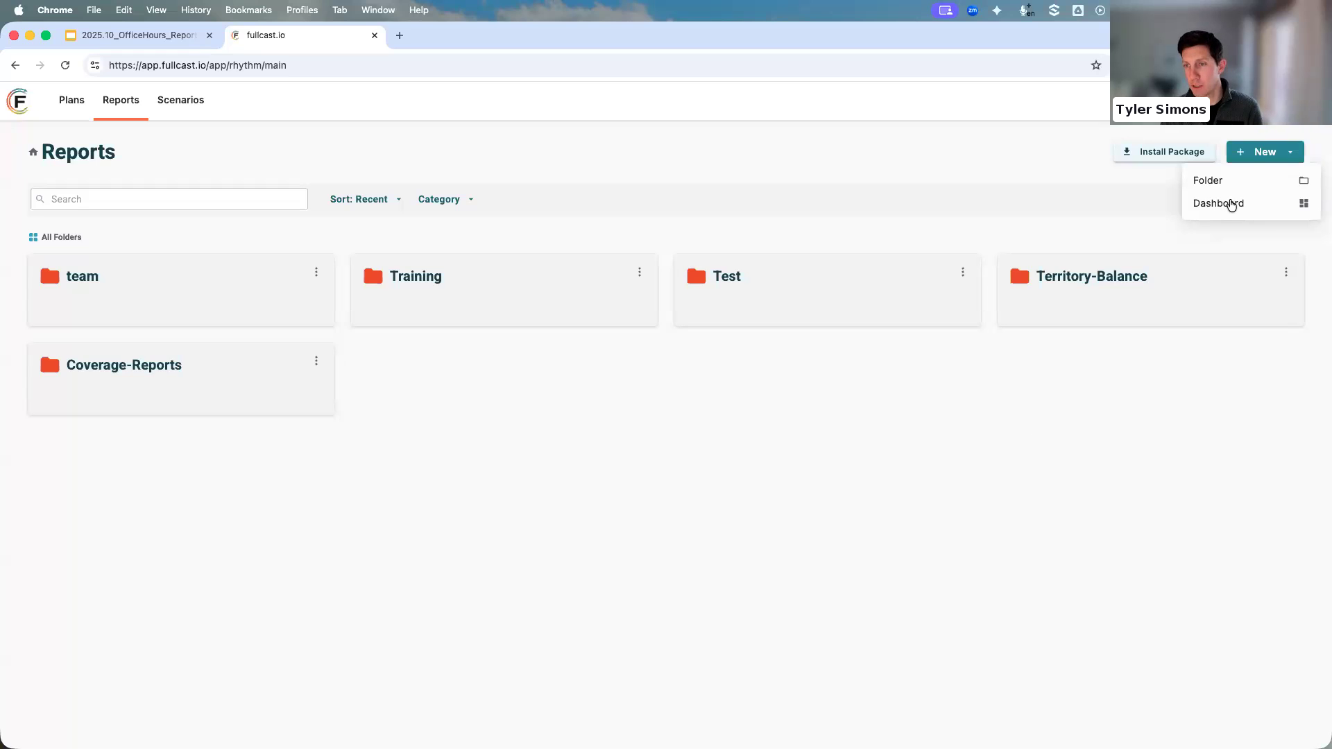
click(723, 464)
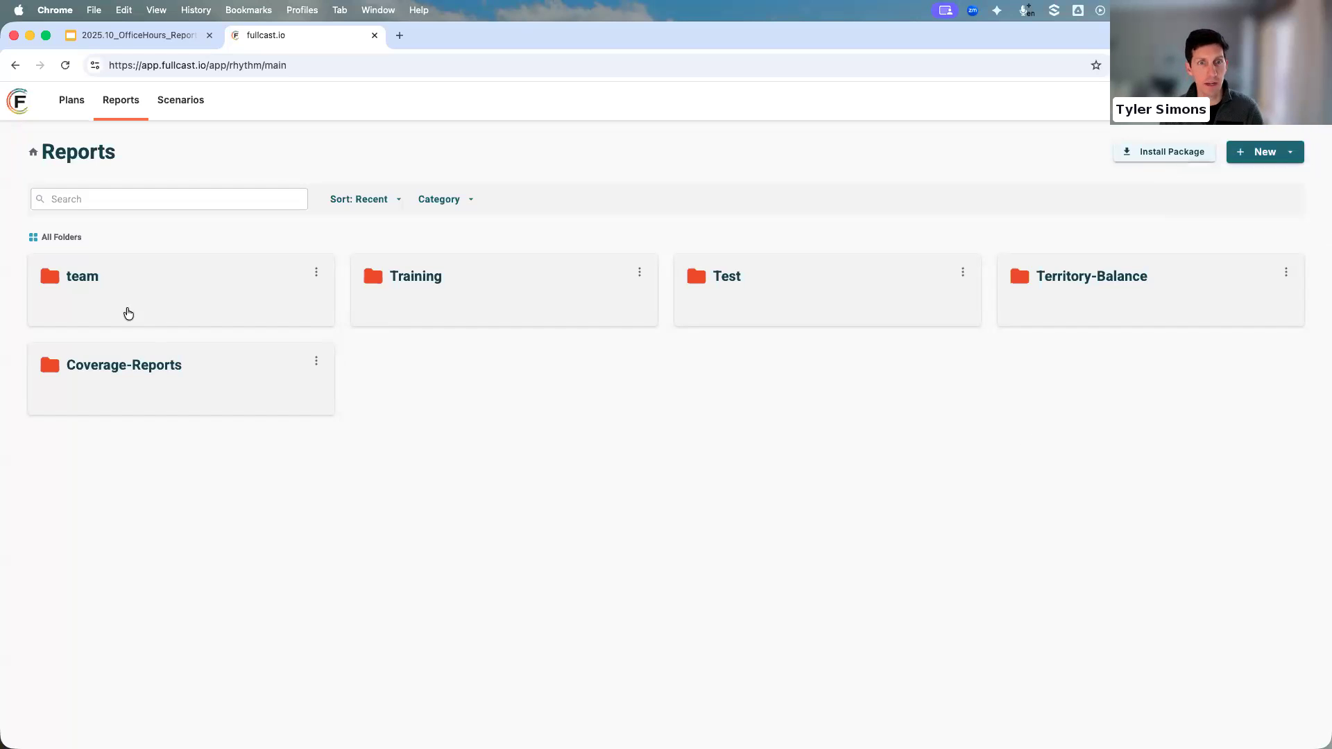
click(484, 284)
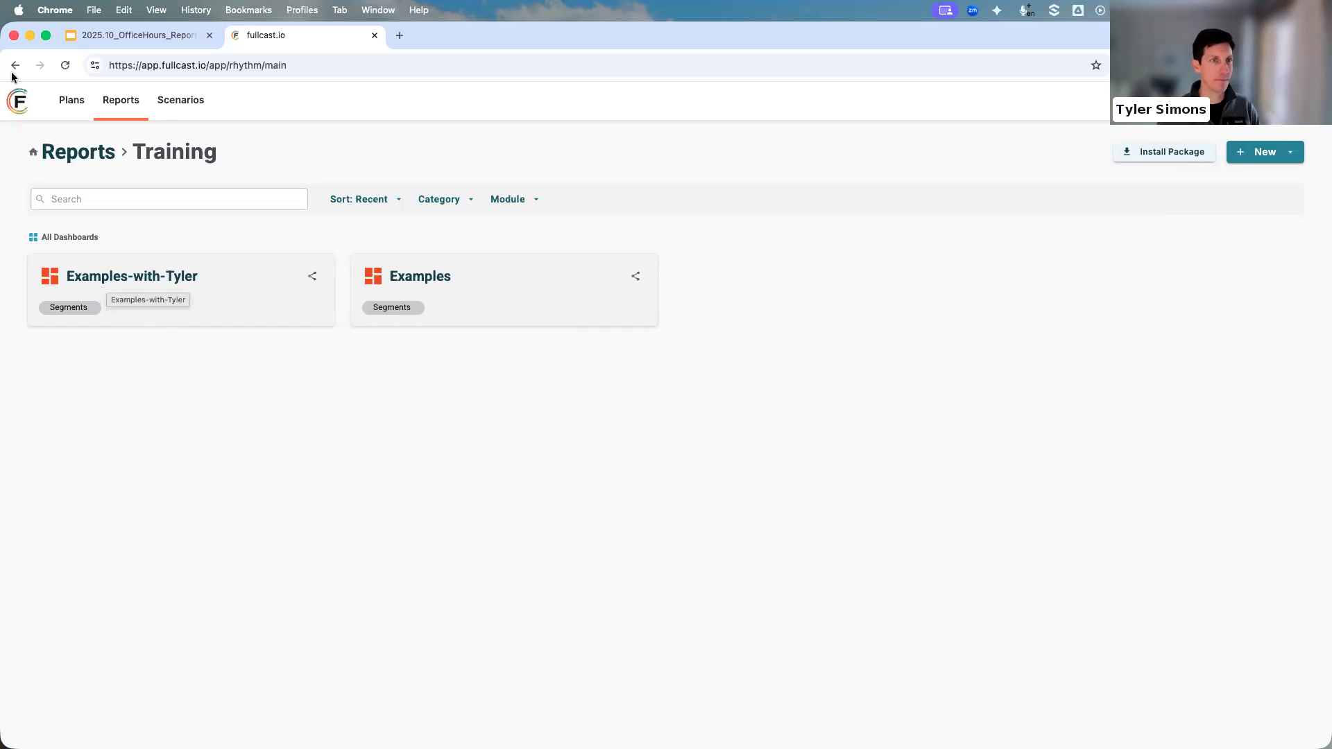
Open the account management page for territories in Plans and start creating a chart for All Companies.
click(72, 101)
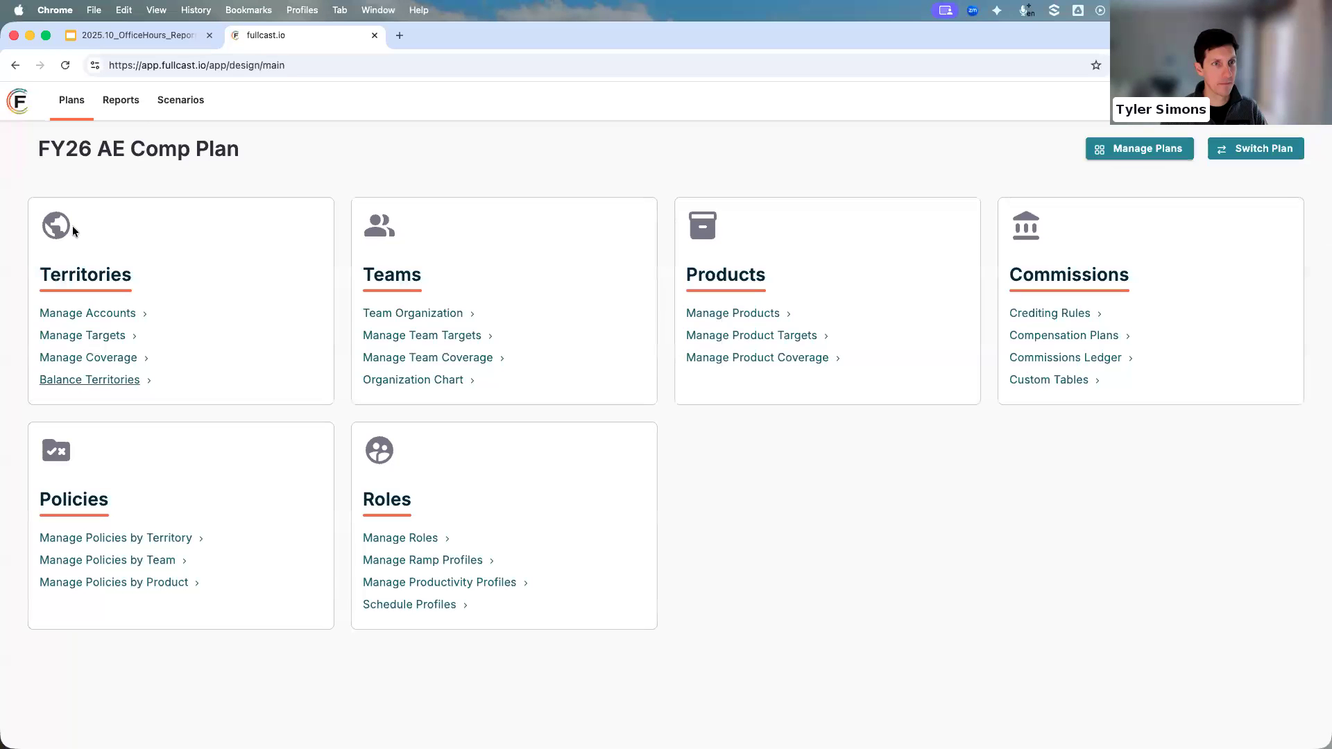
click(89, 313)
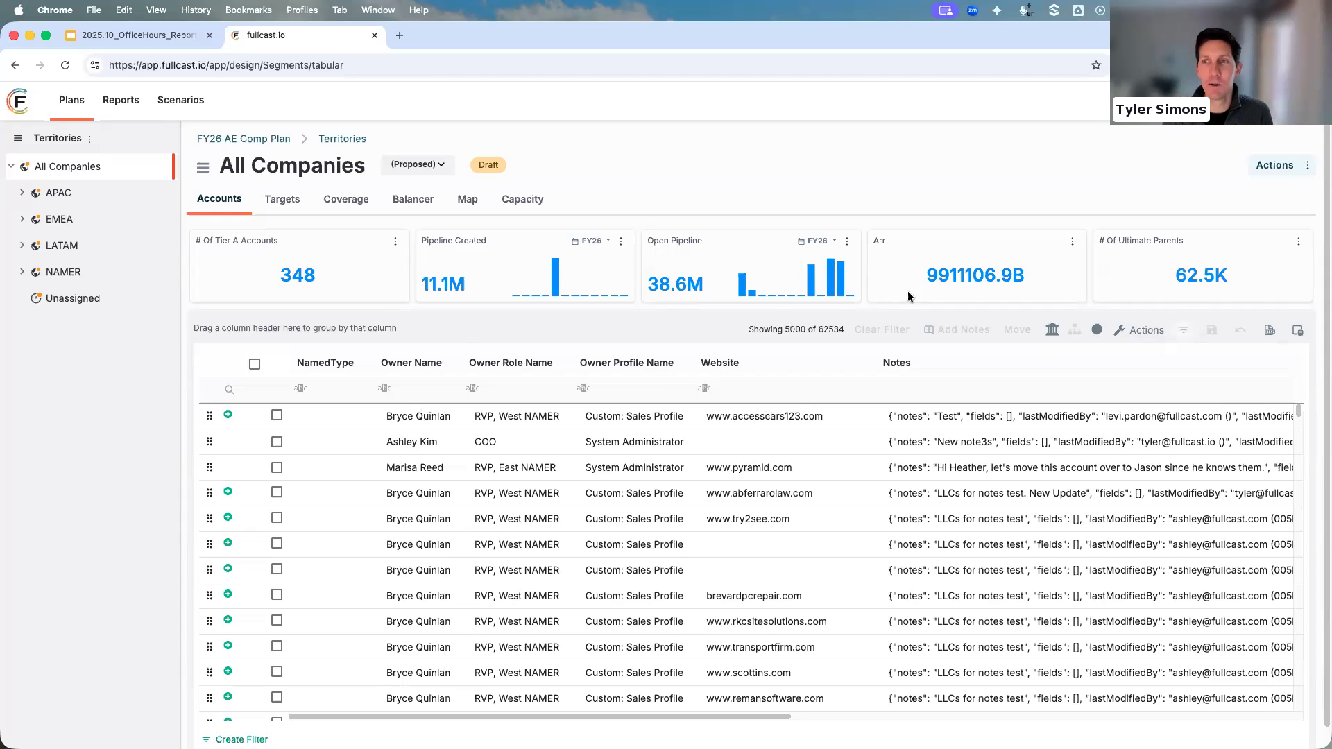
click(1264, 162)
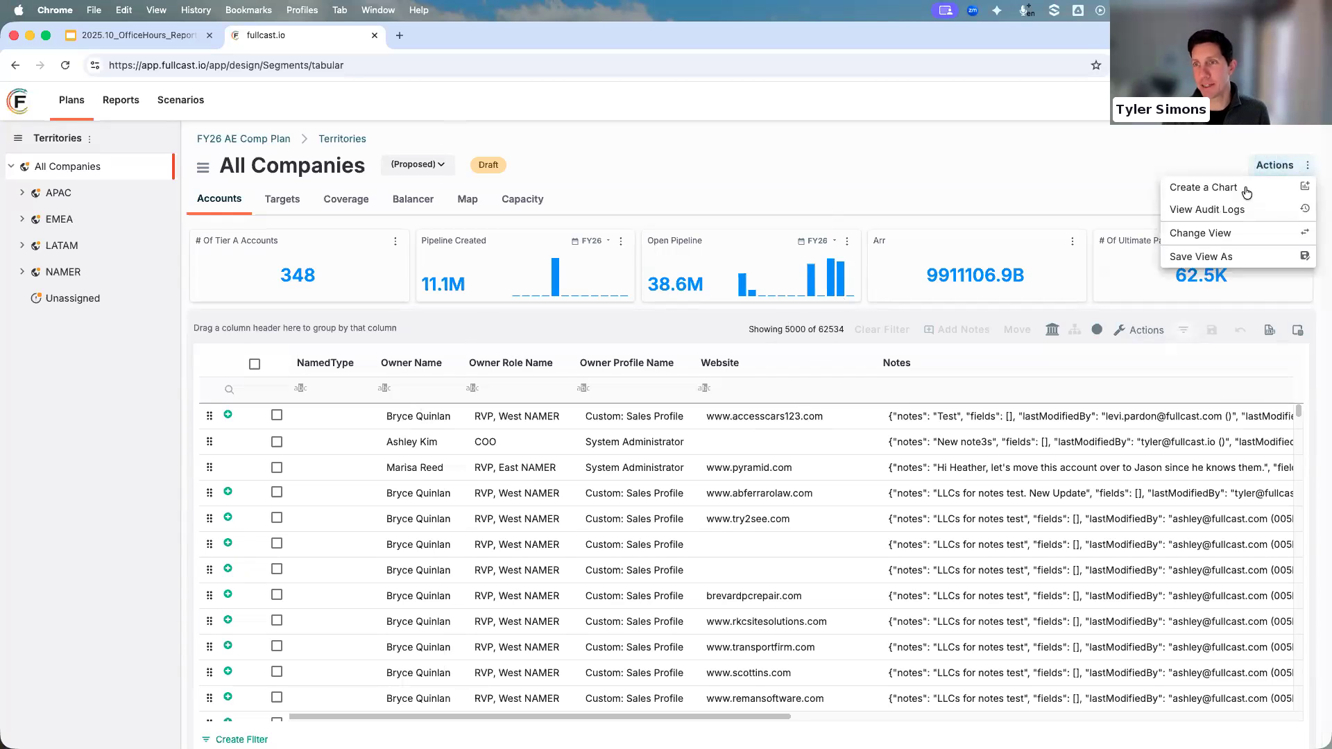
click(1247, 193)
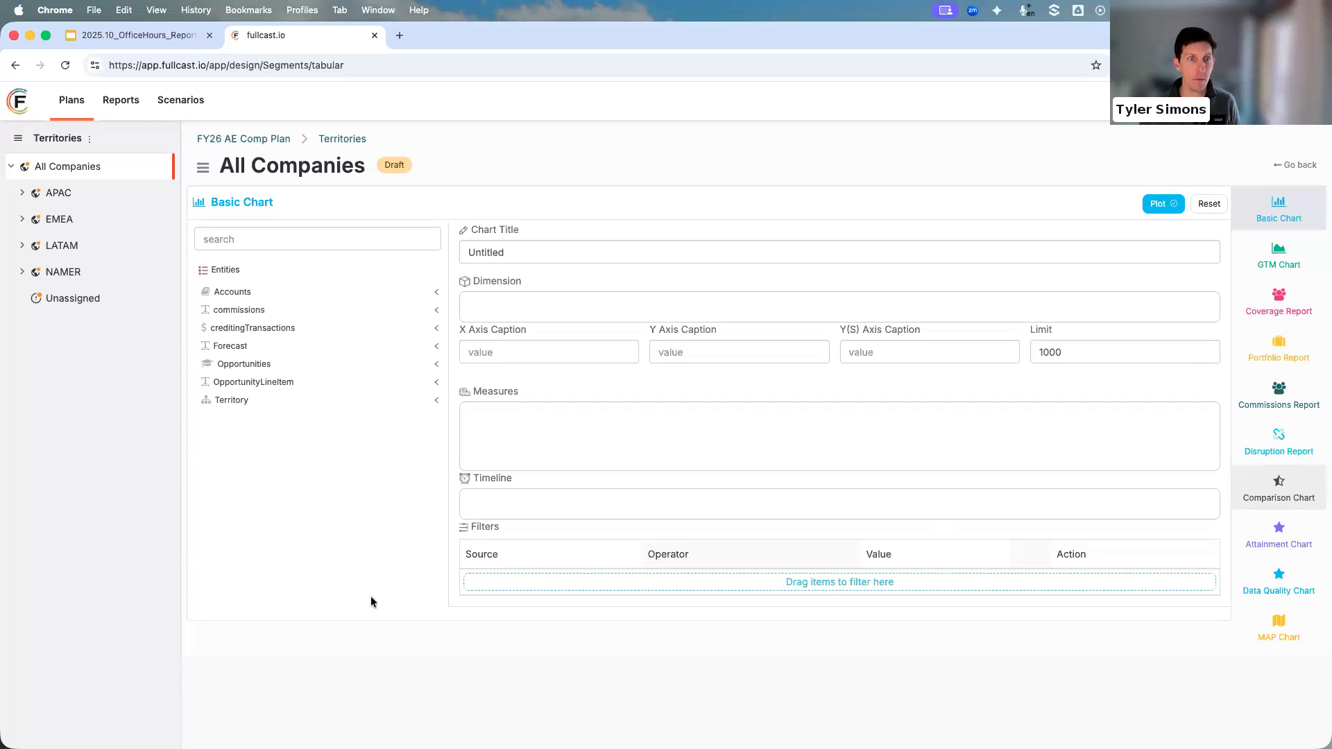
Examine the dimensions and measures that the Accounts entity offers for the basic chart.
click(243, 295)
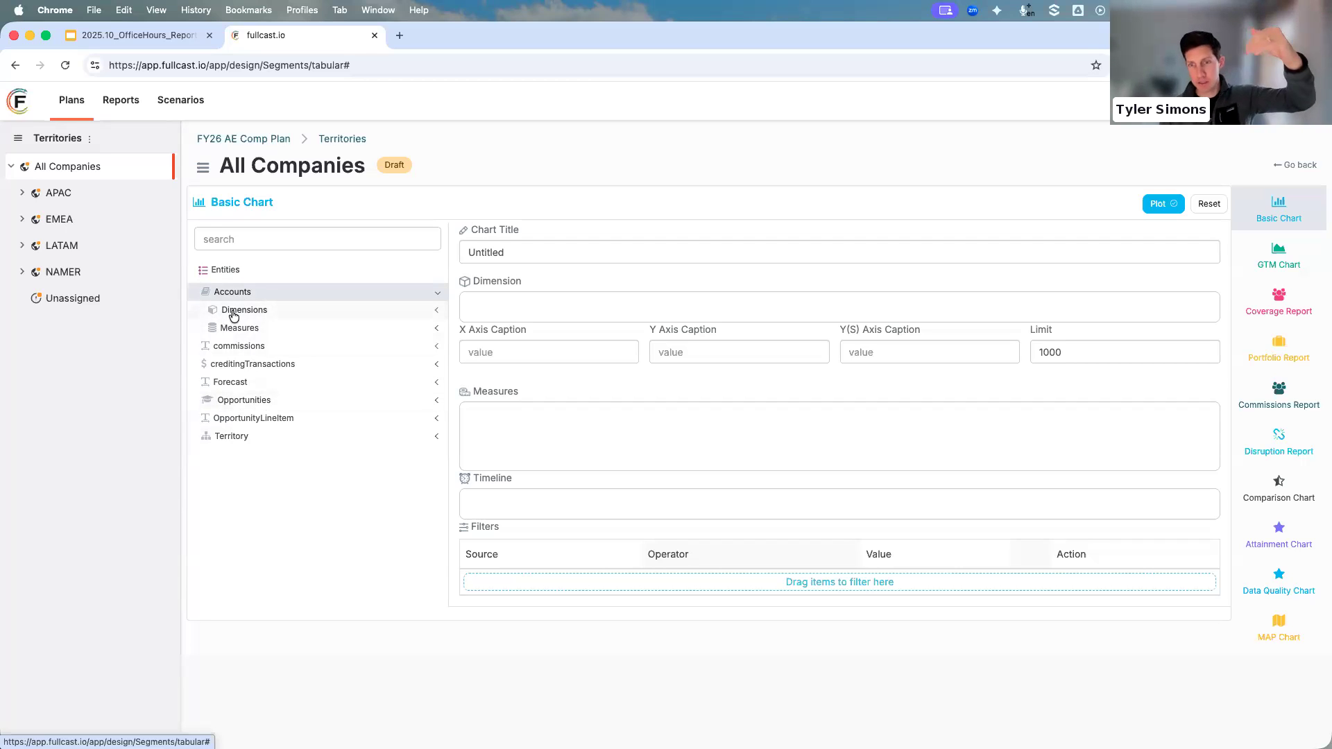
click(257, 315)
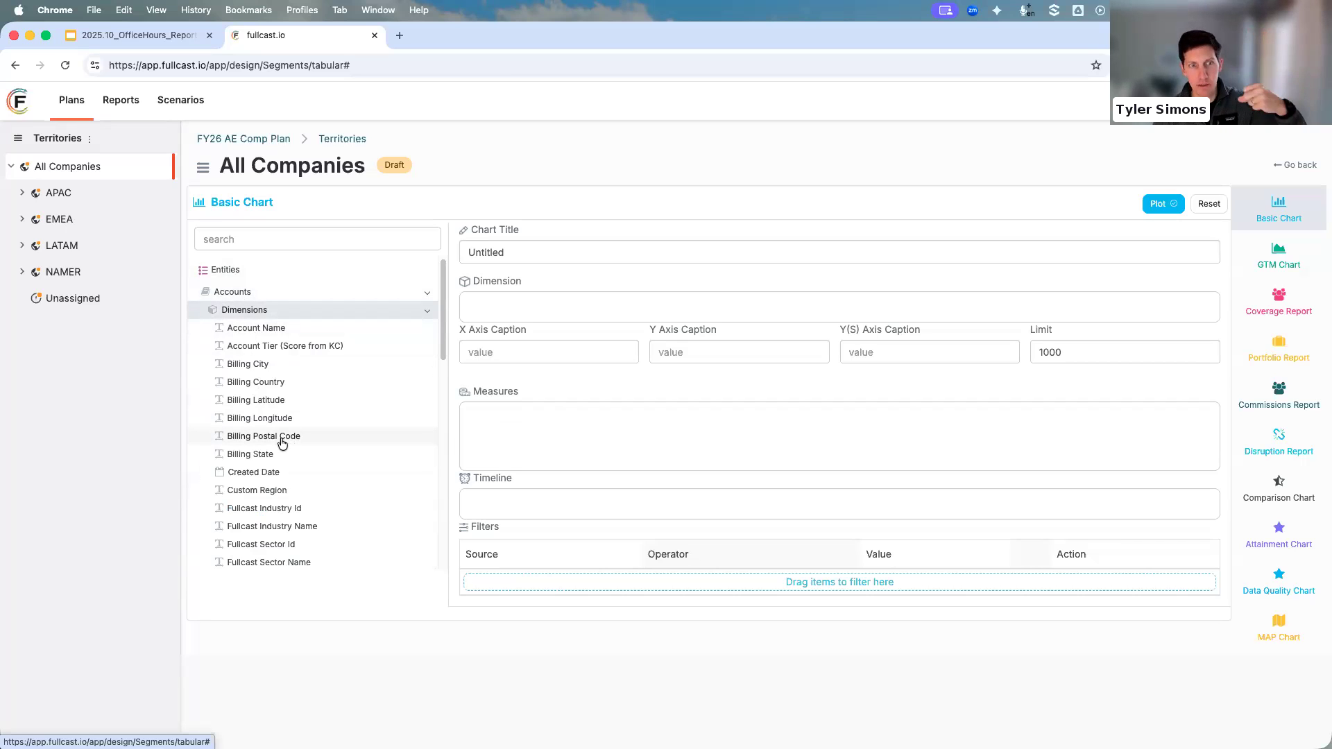
click(251, 312)
click(255, 329)
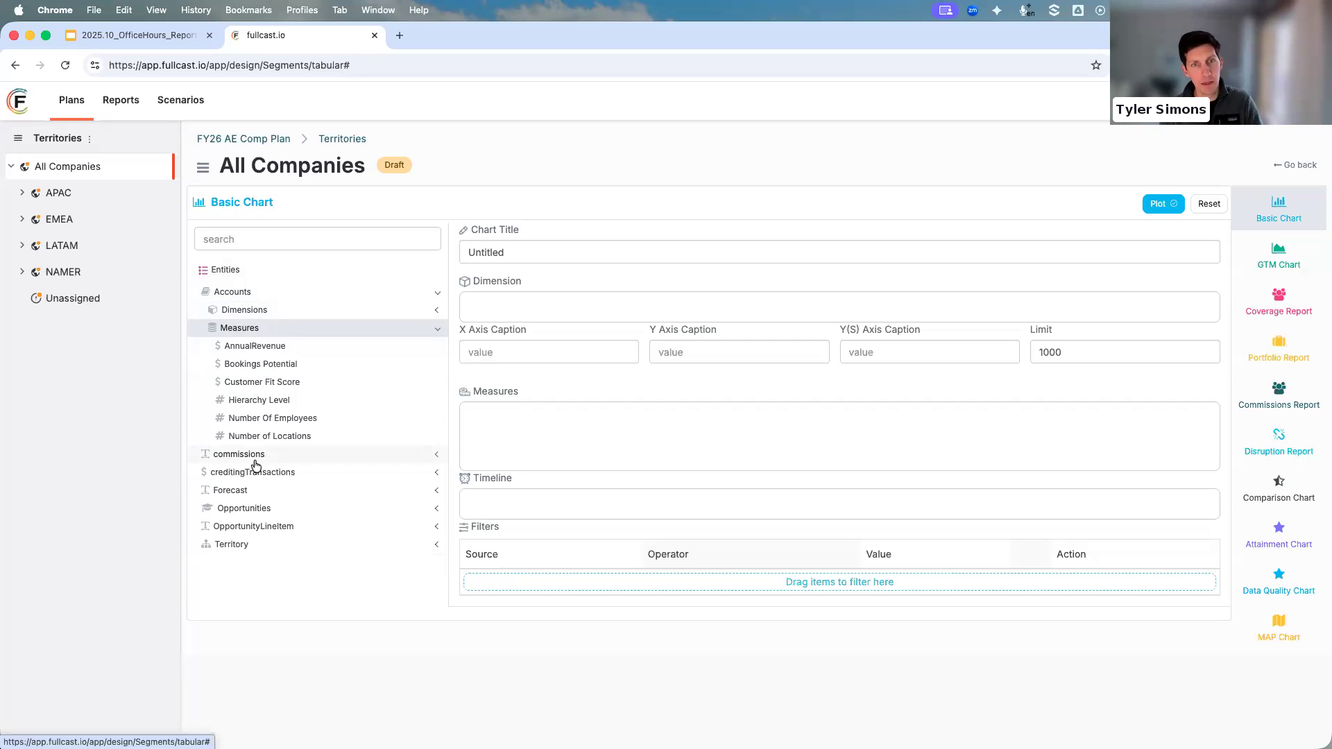
click(238, 309)
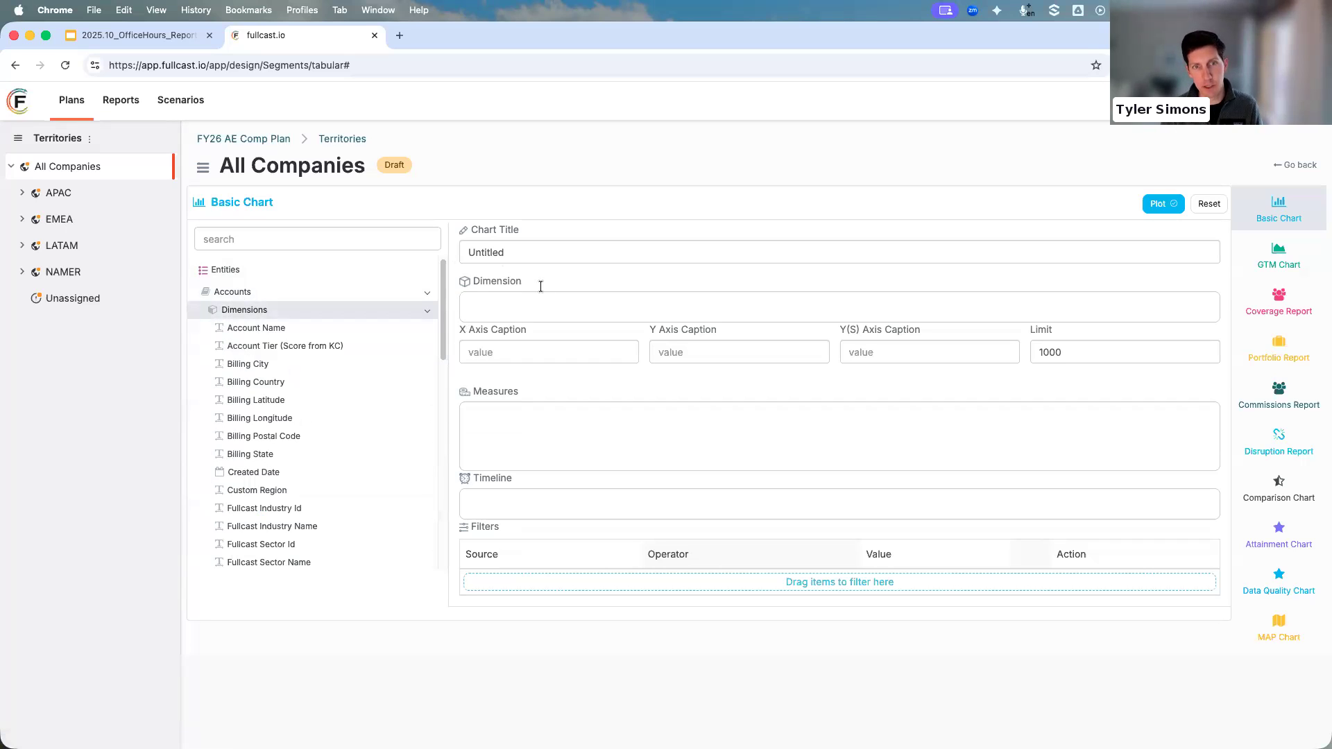
click(278, 311)
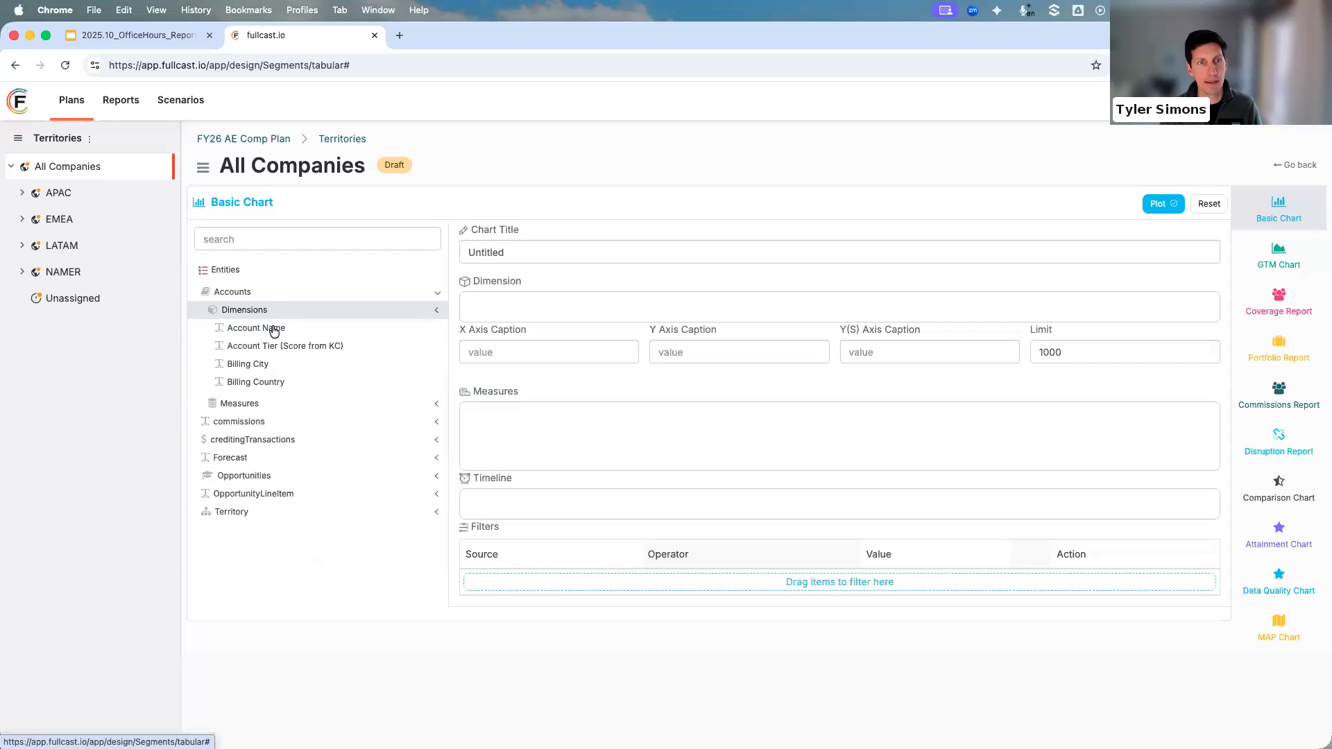
click(274, 329)
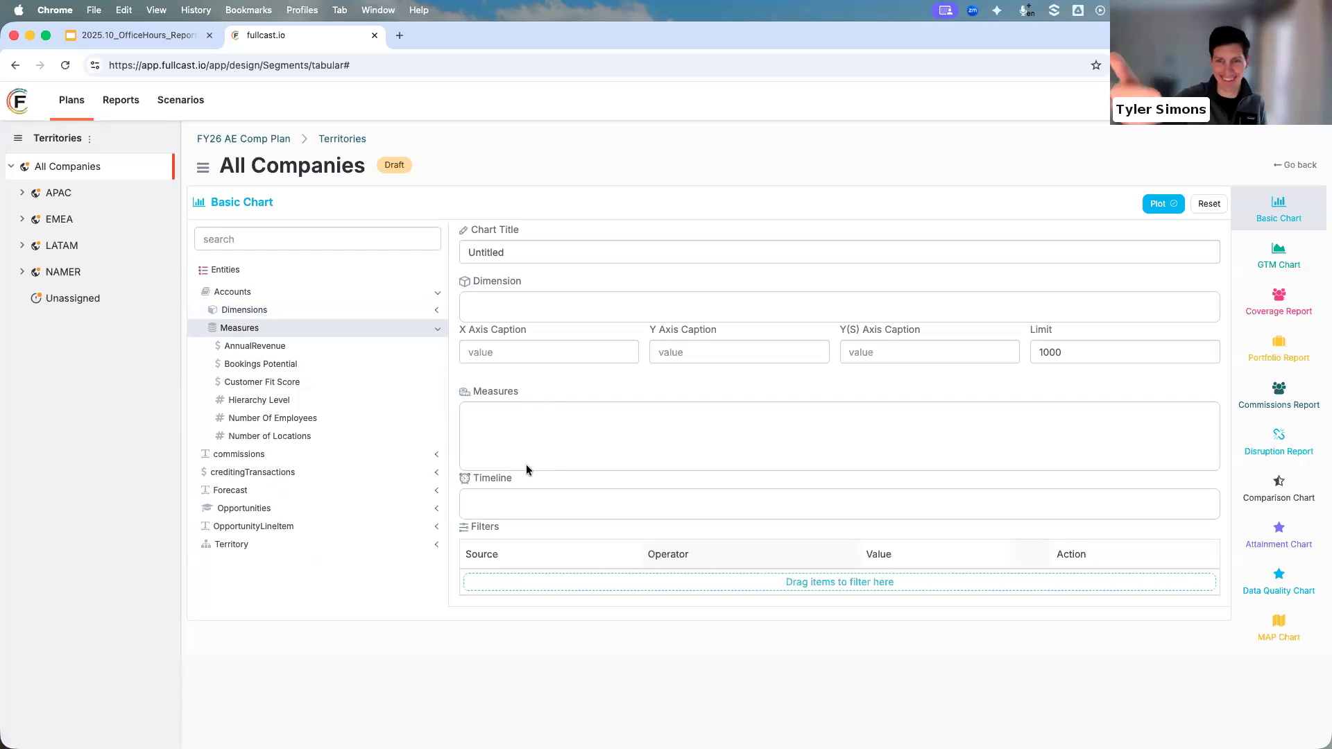
click(295, 316)
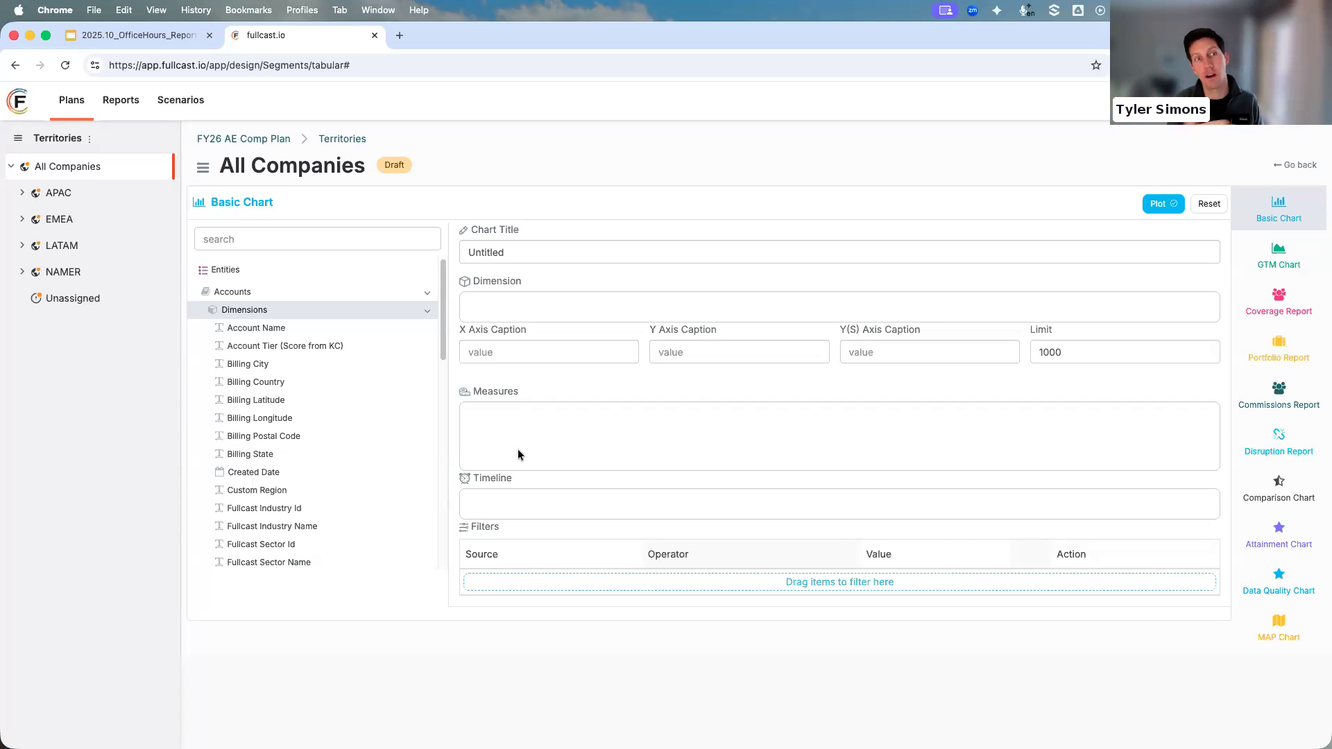
Scope the chart to the Mid-Market territory under NAMER and list the Territory entity's dimensions.
click(21, 272)
click(32, 300)
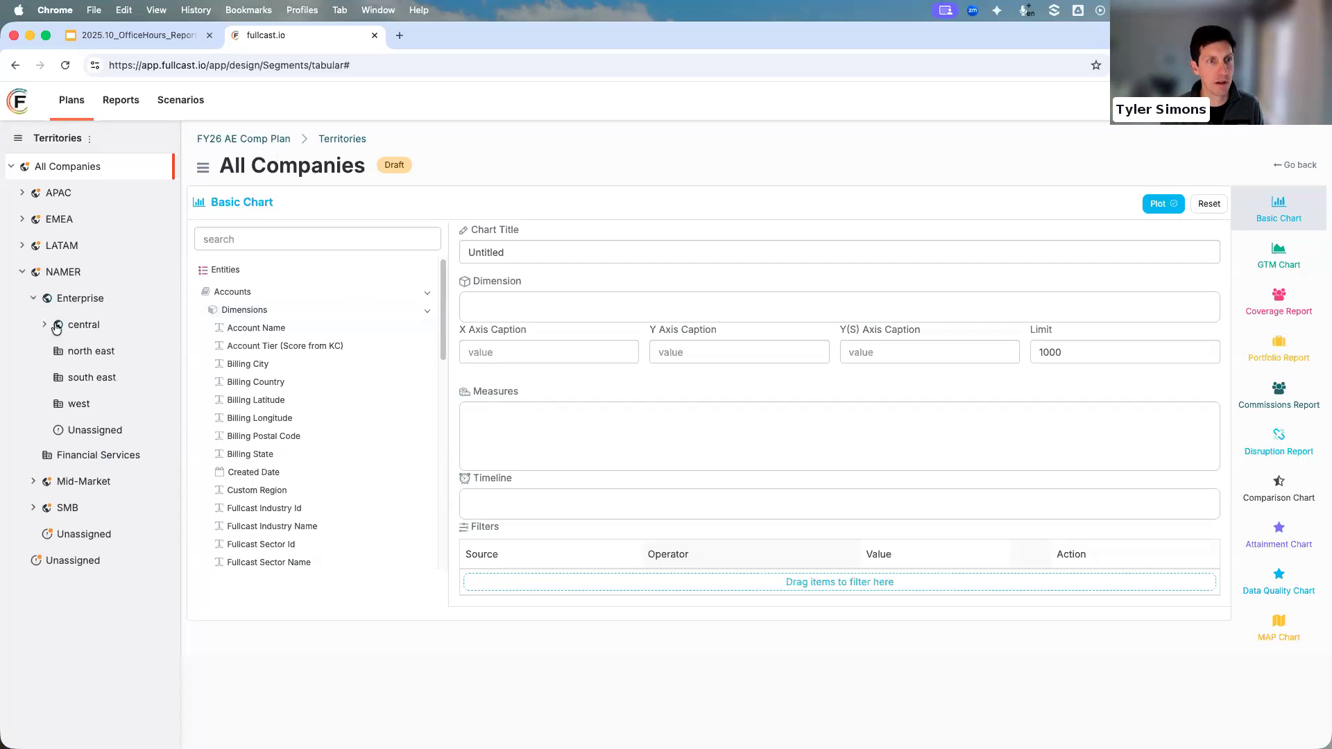
click(33, 483)
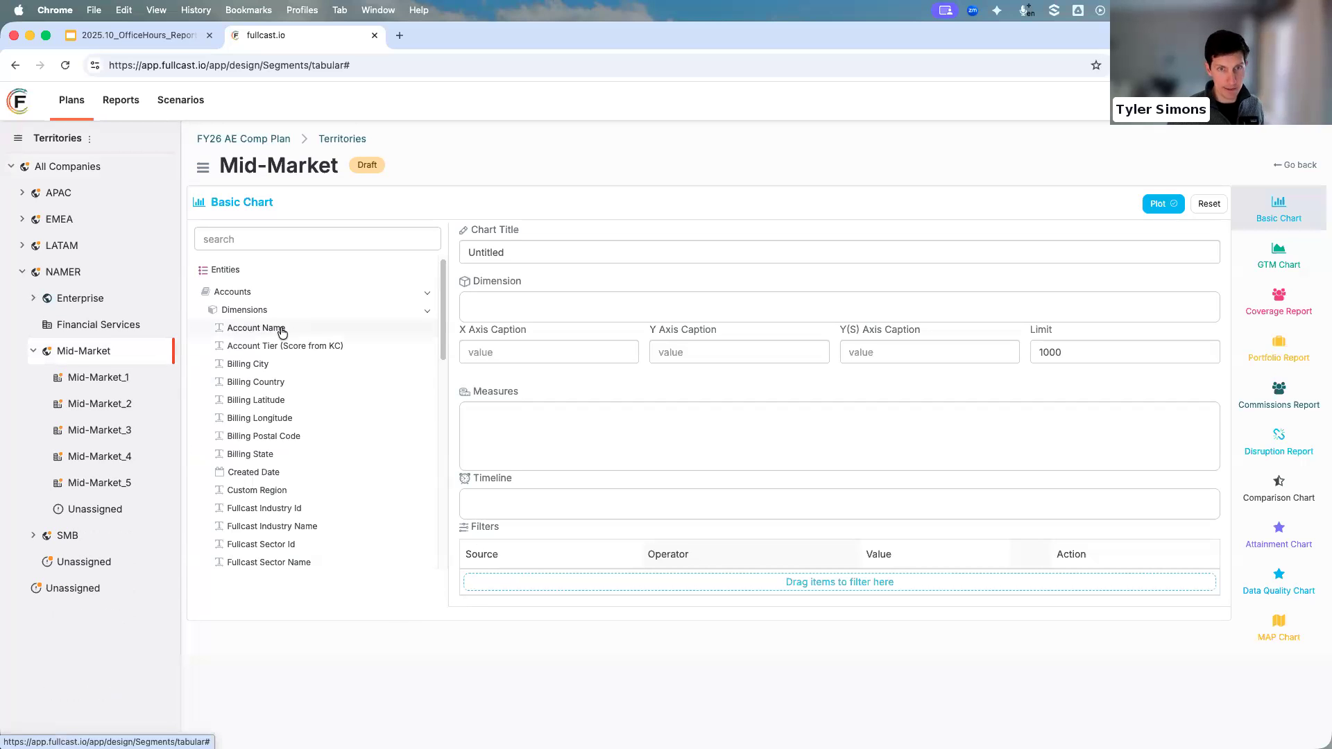
drag(445, 294, 426, 558)
click(284, 562)
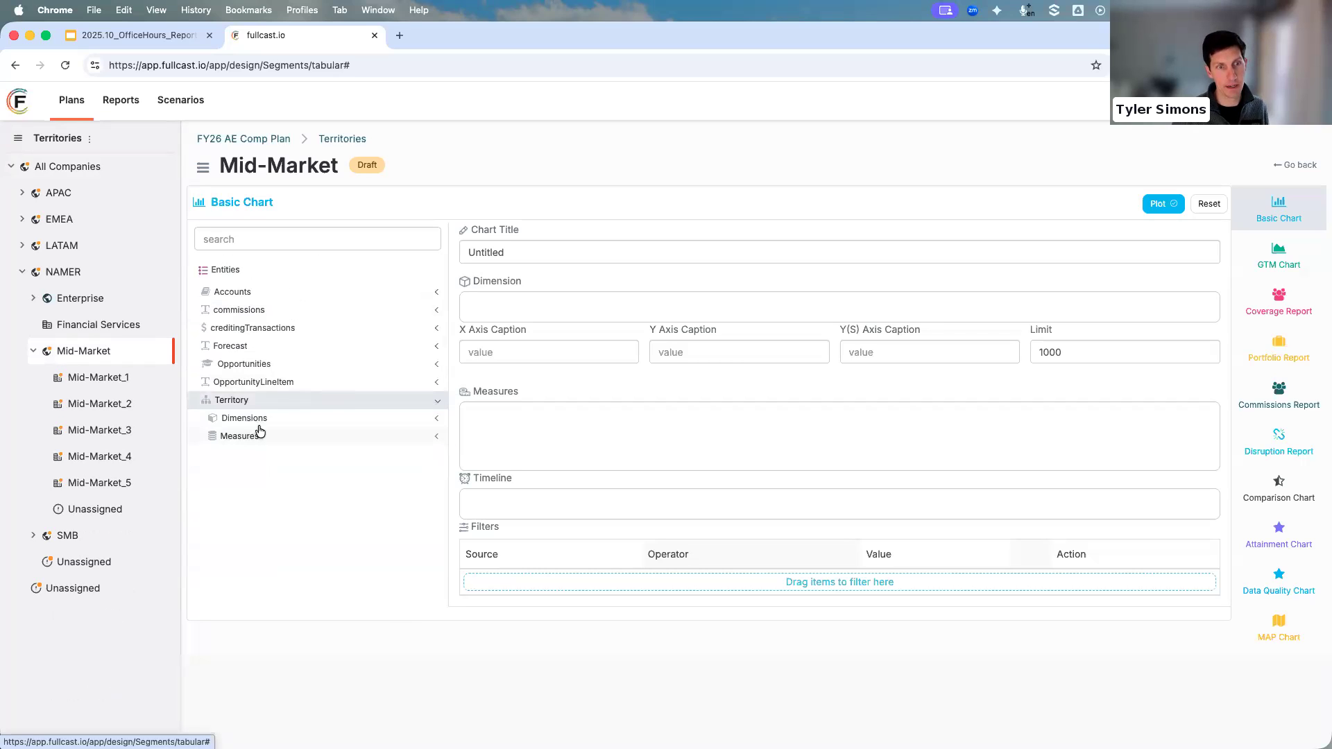
click(258, 421)
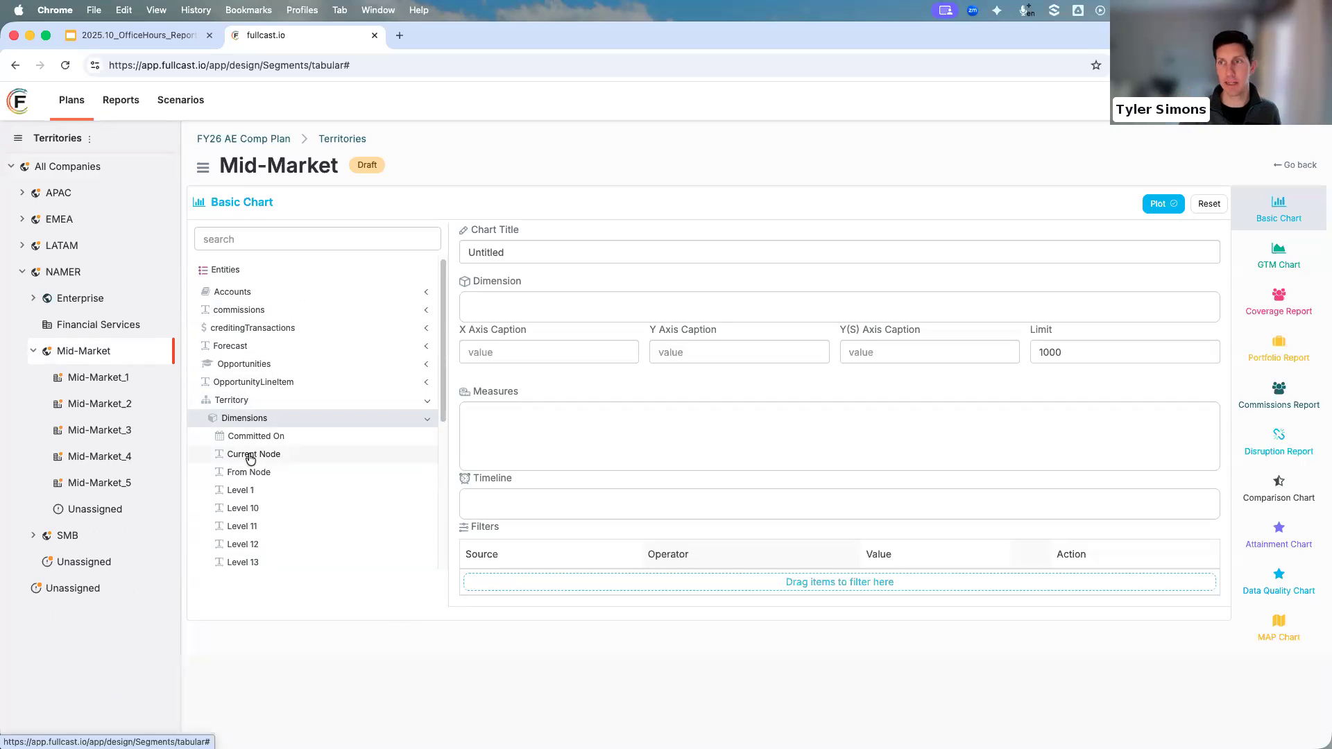
Duplicate the browser tab and add the currentNode column before Owner Name in the All Companies accounts grid.
right_click(306, 34)
click(377, 136)
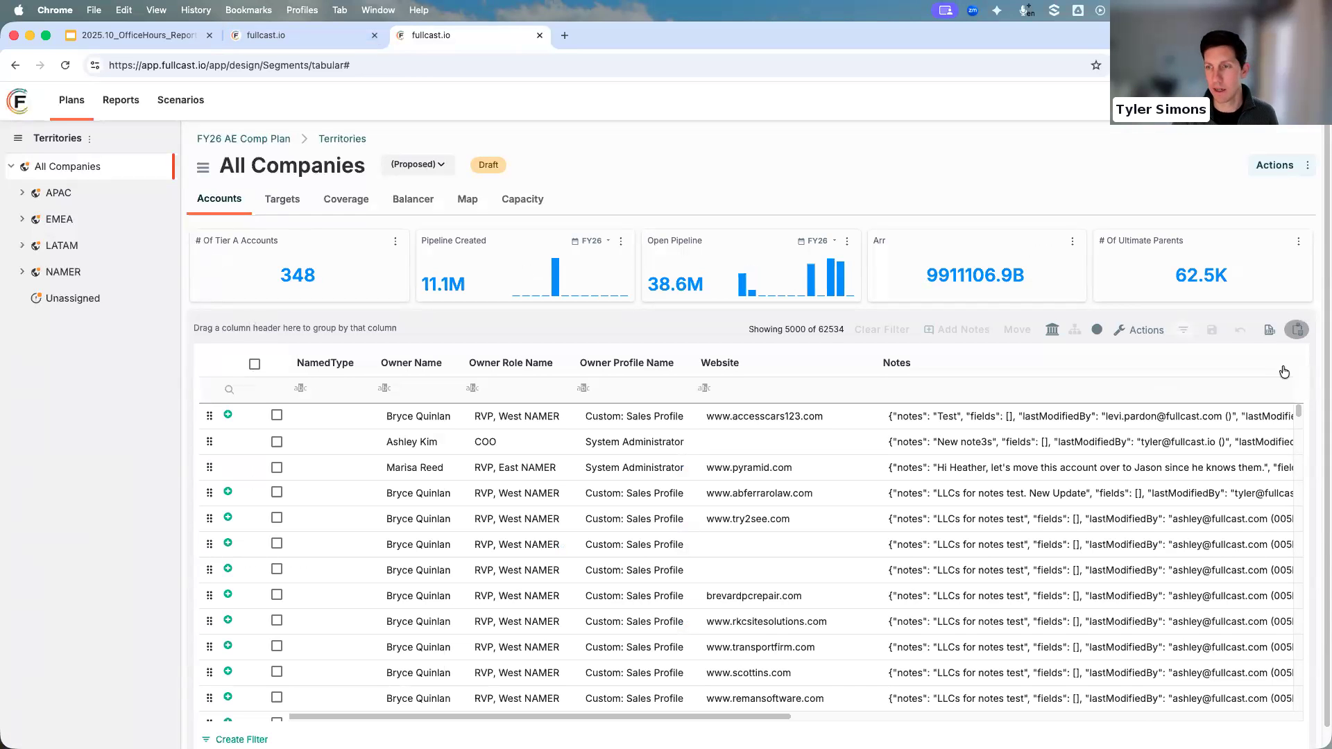
click(1298, 330)
click(1212, 588)
text(current)
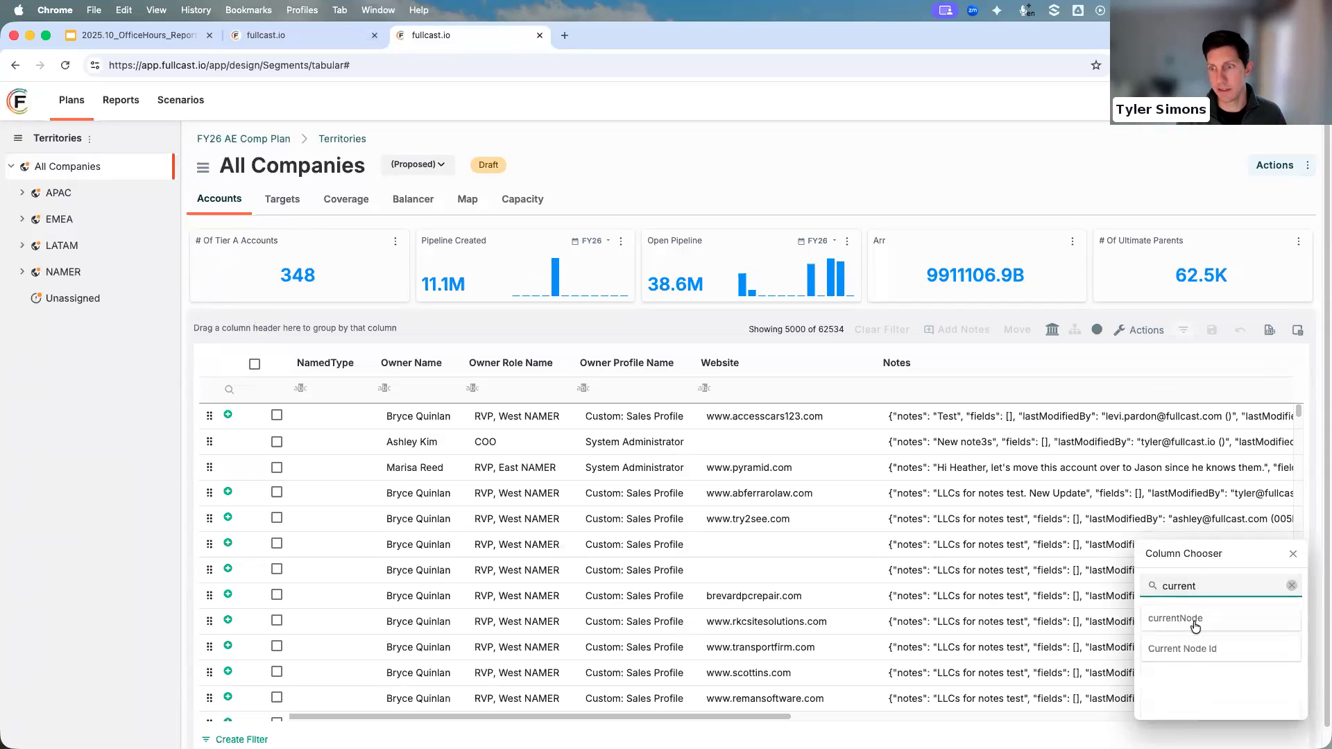
drag(1180, 618, 395, 380)
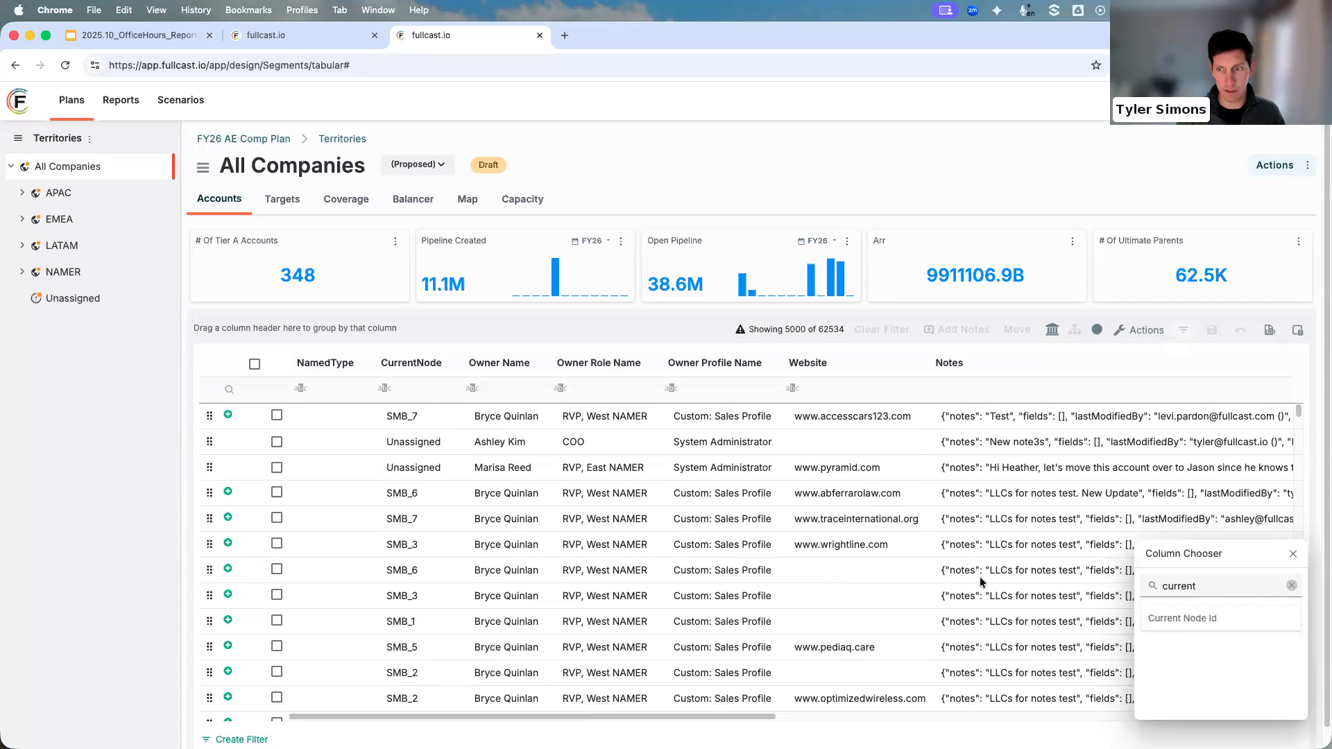
Add Account Name as the first data column of the accounts grid and remove the Notes column.
double_click(1193, 586)
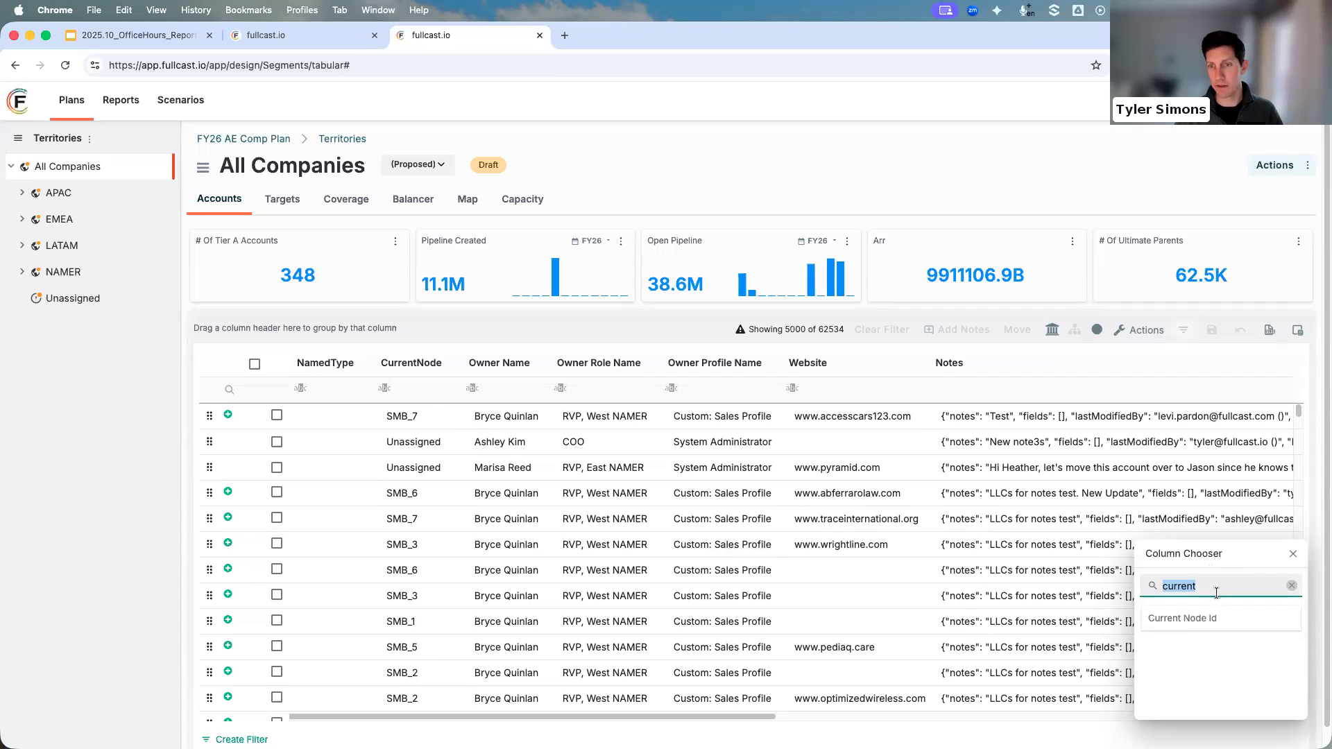
text(name)
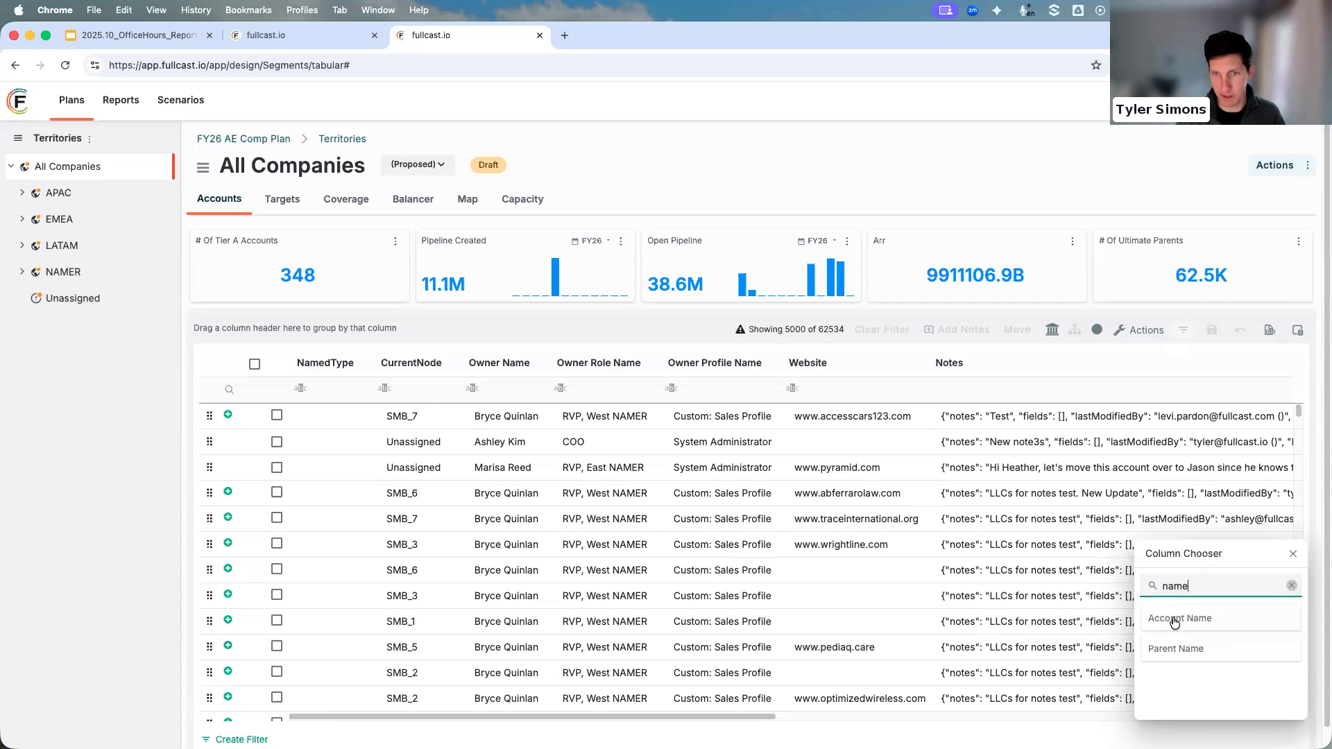
drag(1180, 618, 342, 373)
drag(243, 362, 615, 362)
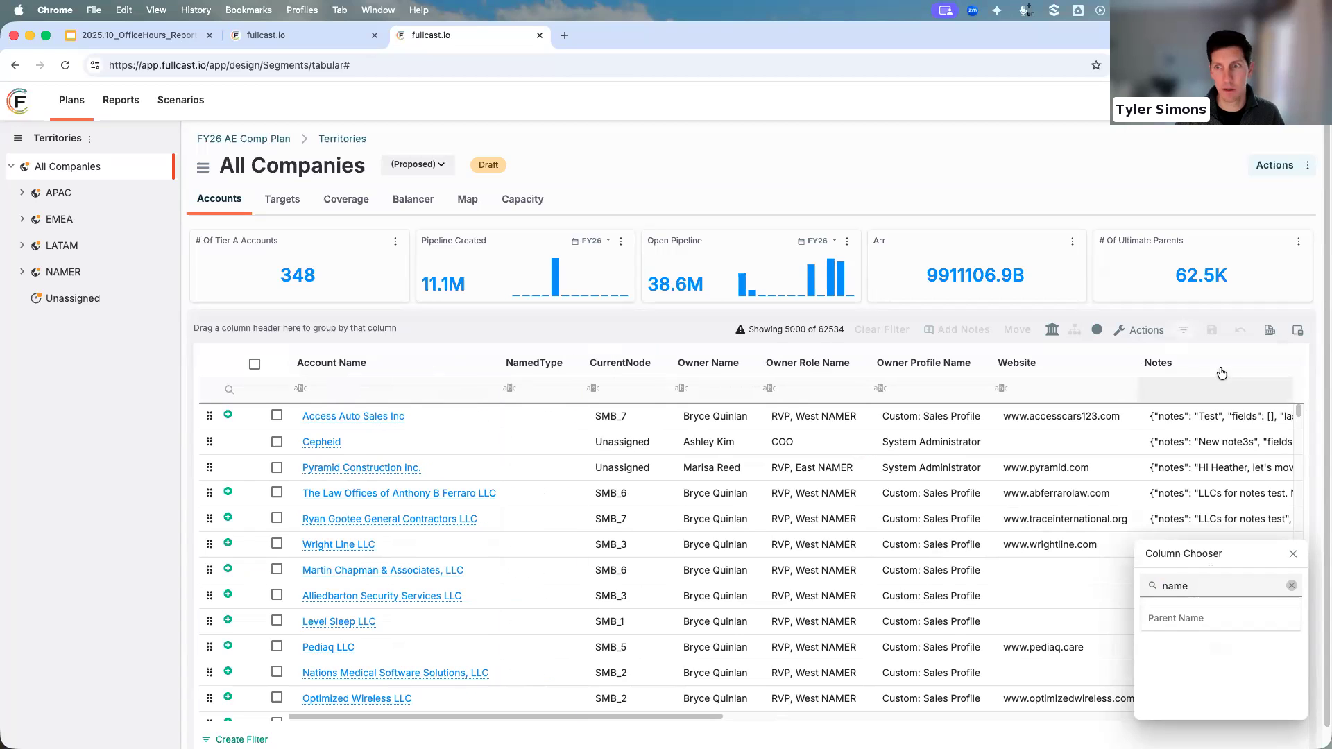
drag(1224, 585, 1225, 620)
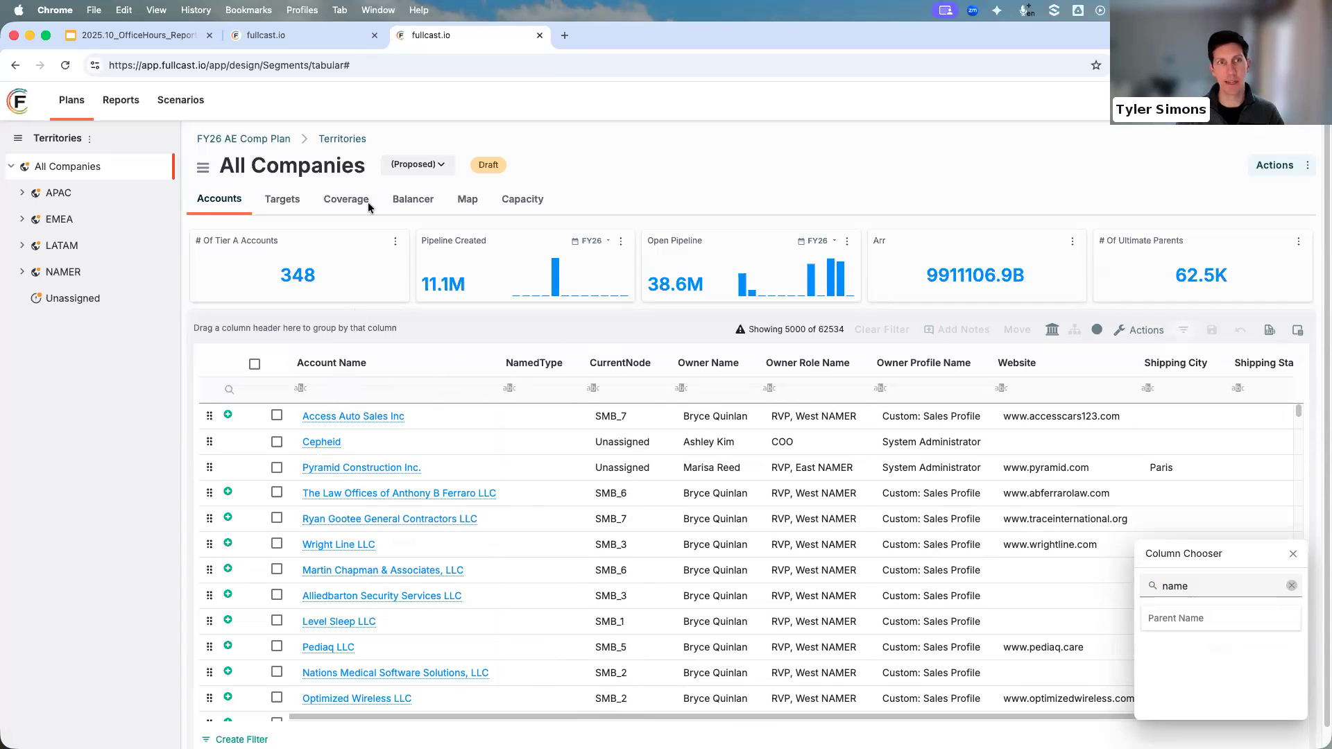
Back in the chart builder tab, plot a Mid-Market basic chart with Territory Current Node as dimension and # of Tier A accounts as measure.
click(276, 34)
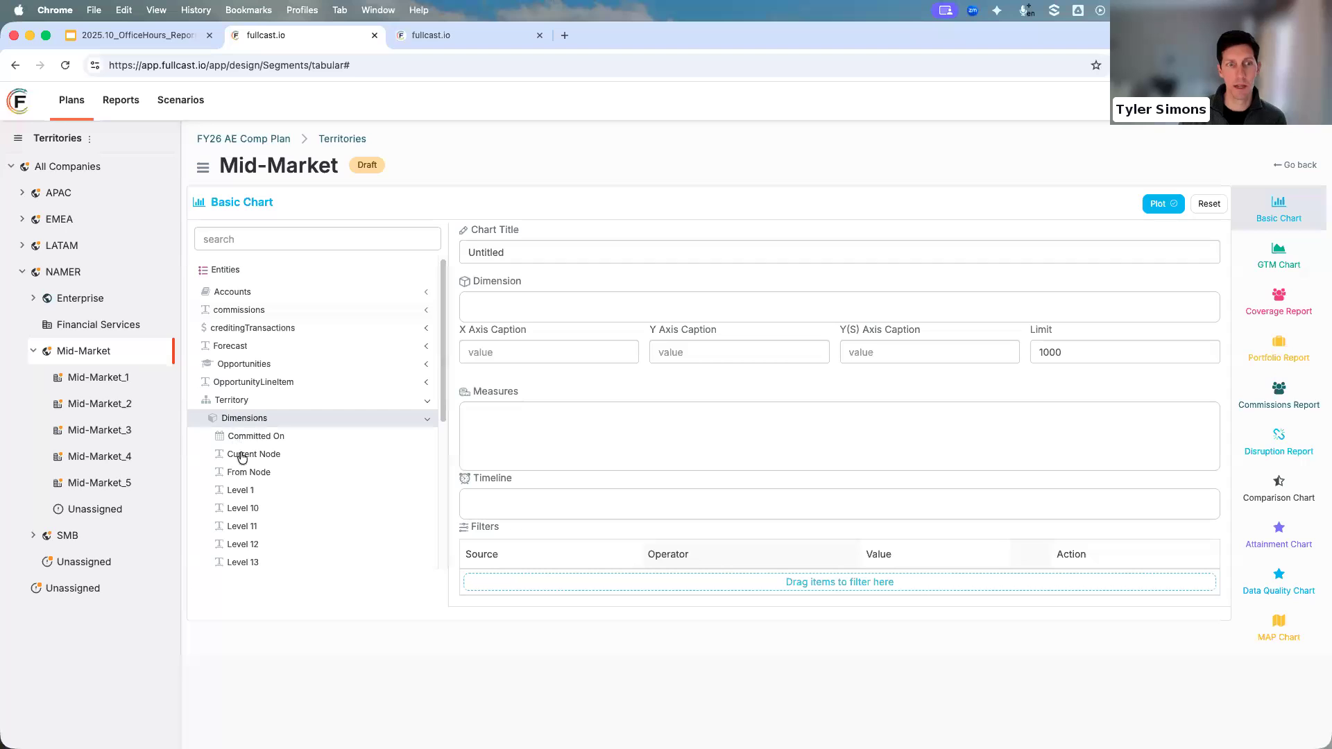
drag(297, 454, 535, 305)
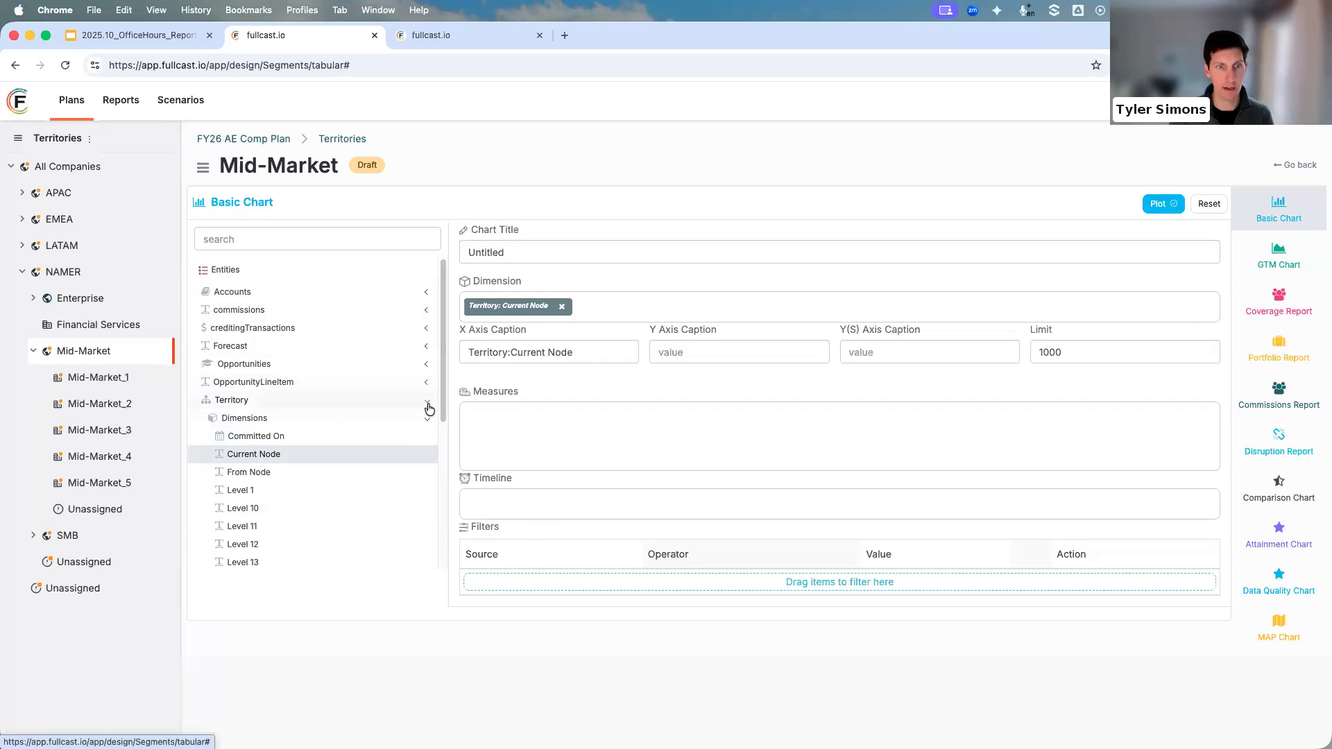
click(427, 424)
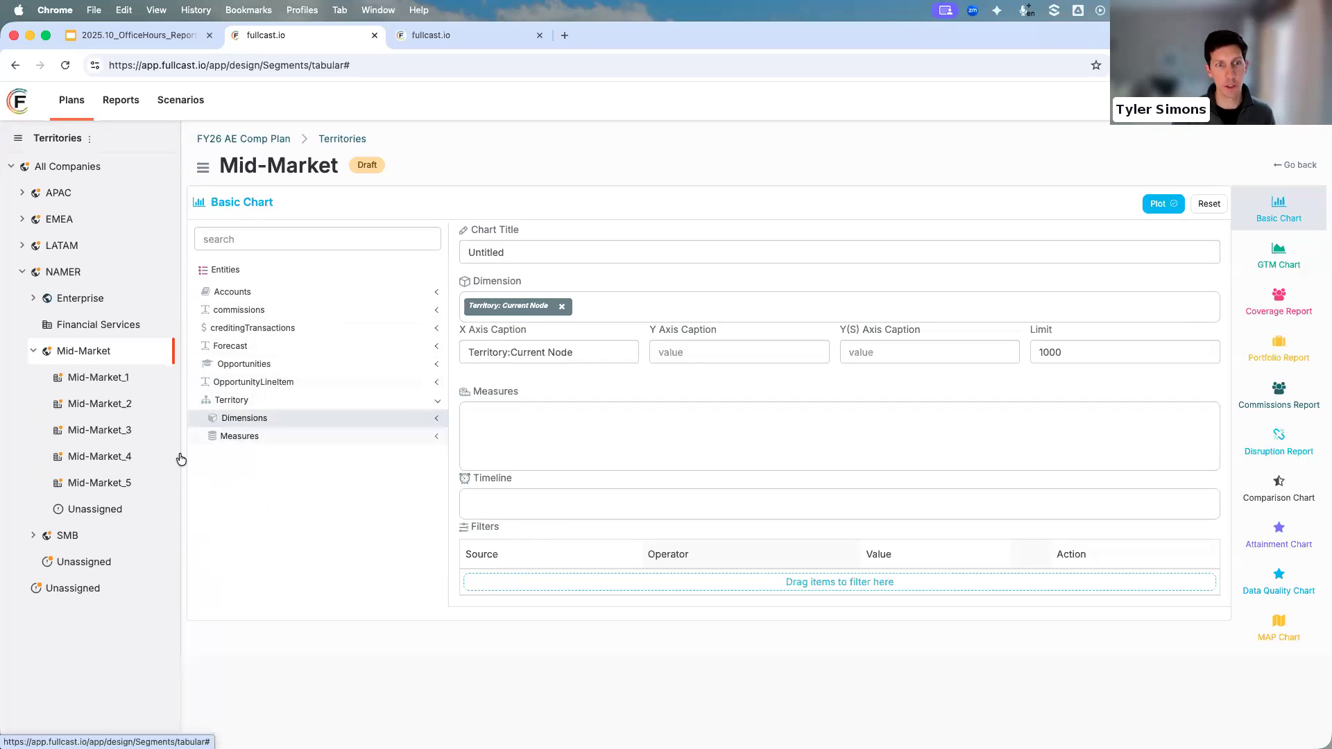
click(238, 437)
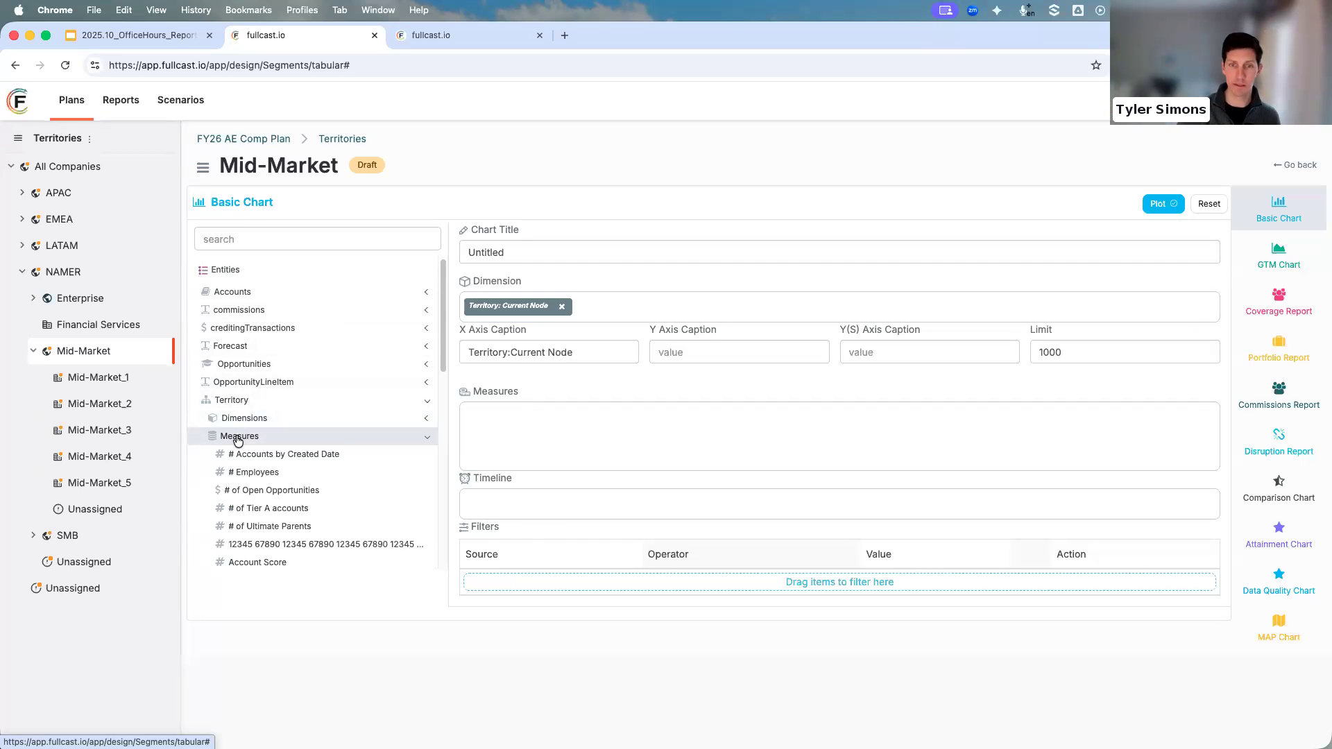
drag(254, 508, 528, 435)
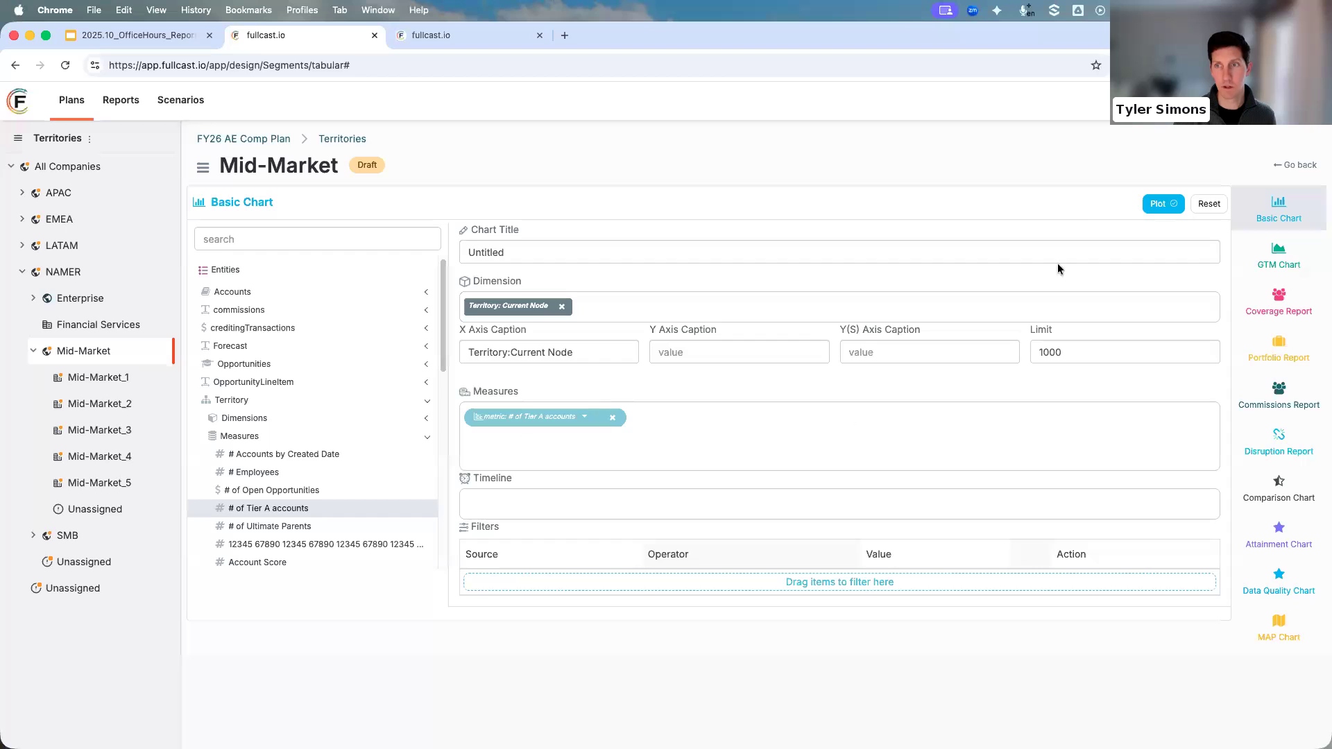
click(1163, 204)
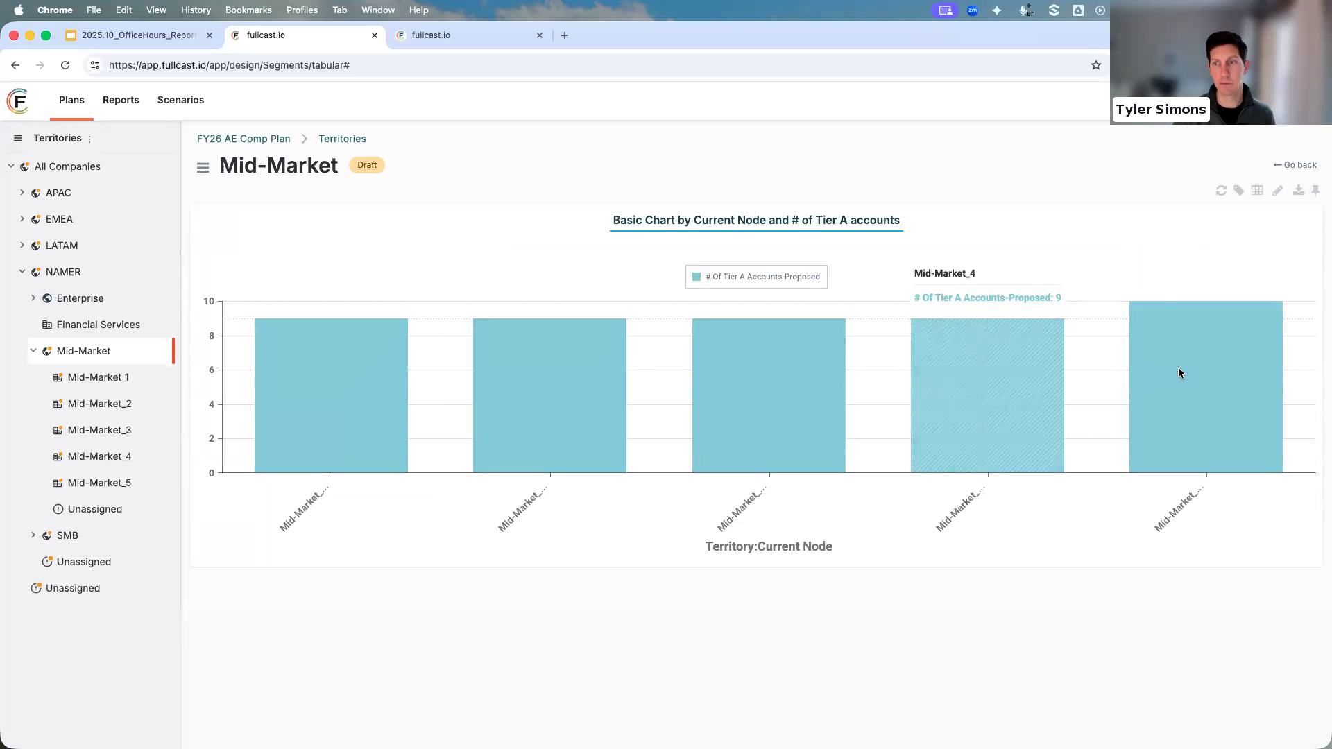
Show the chart's data table below it, with percentages and mini bars for the Tier A account figures.
click(1255, 190)
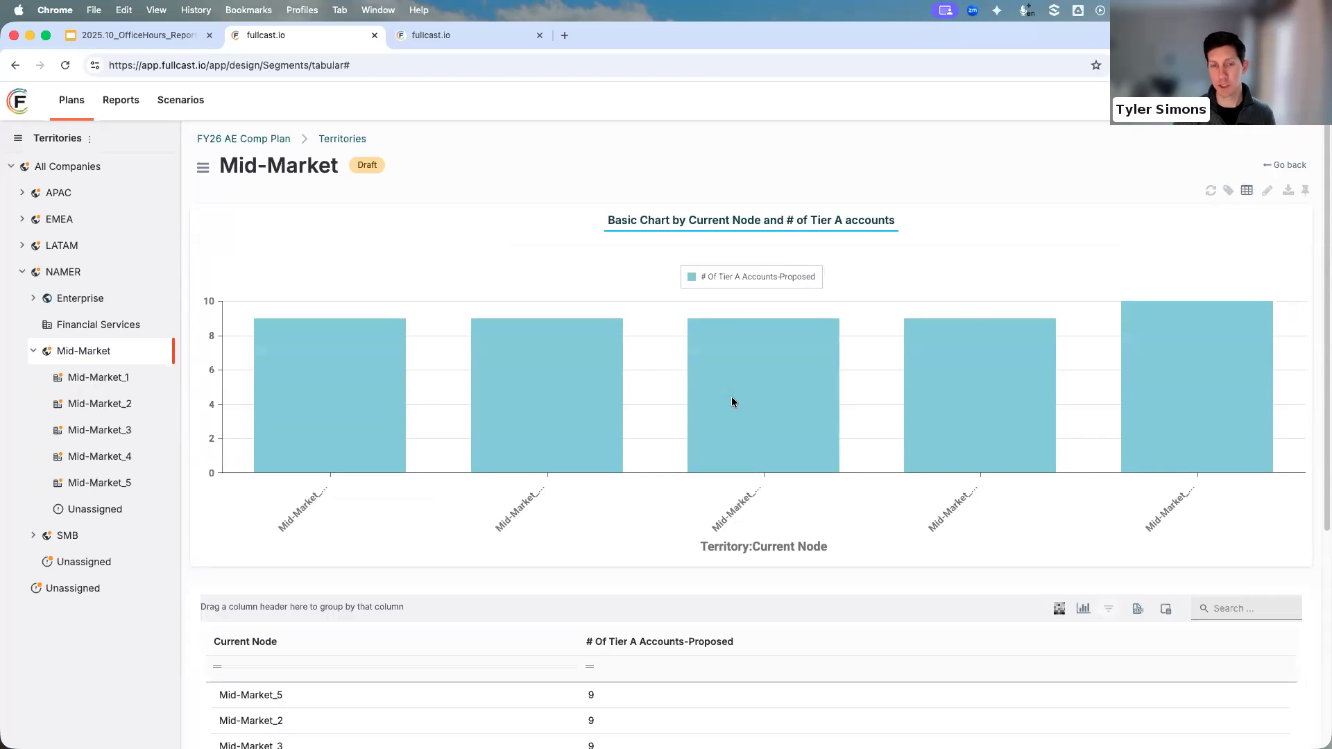
scroll(588, 622, down, 3)
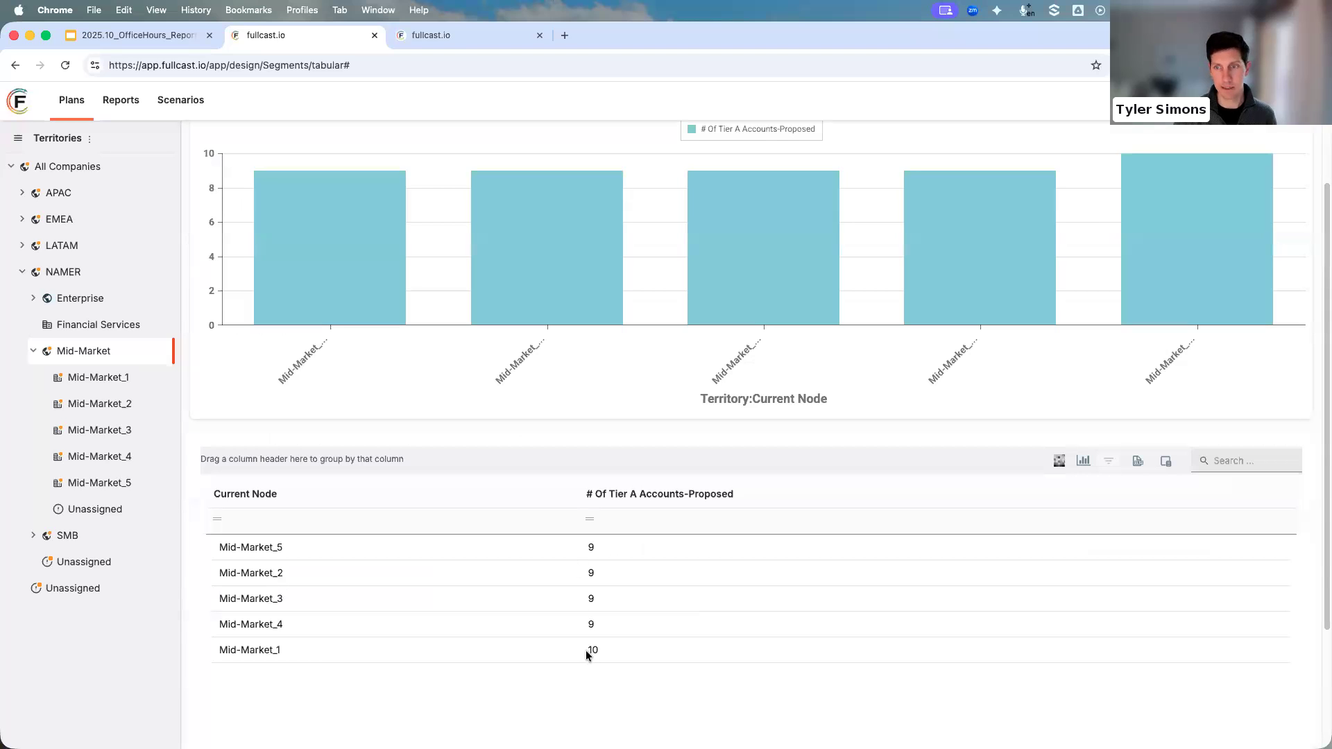
click(1083, 463)
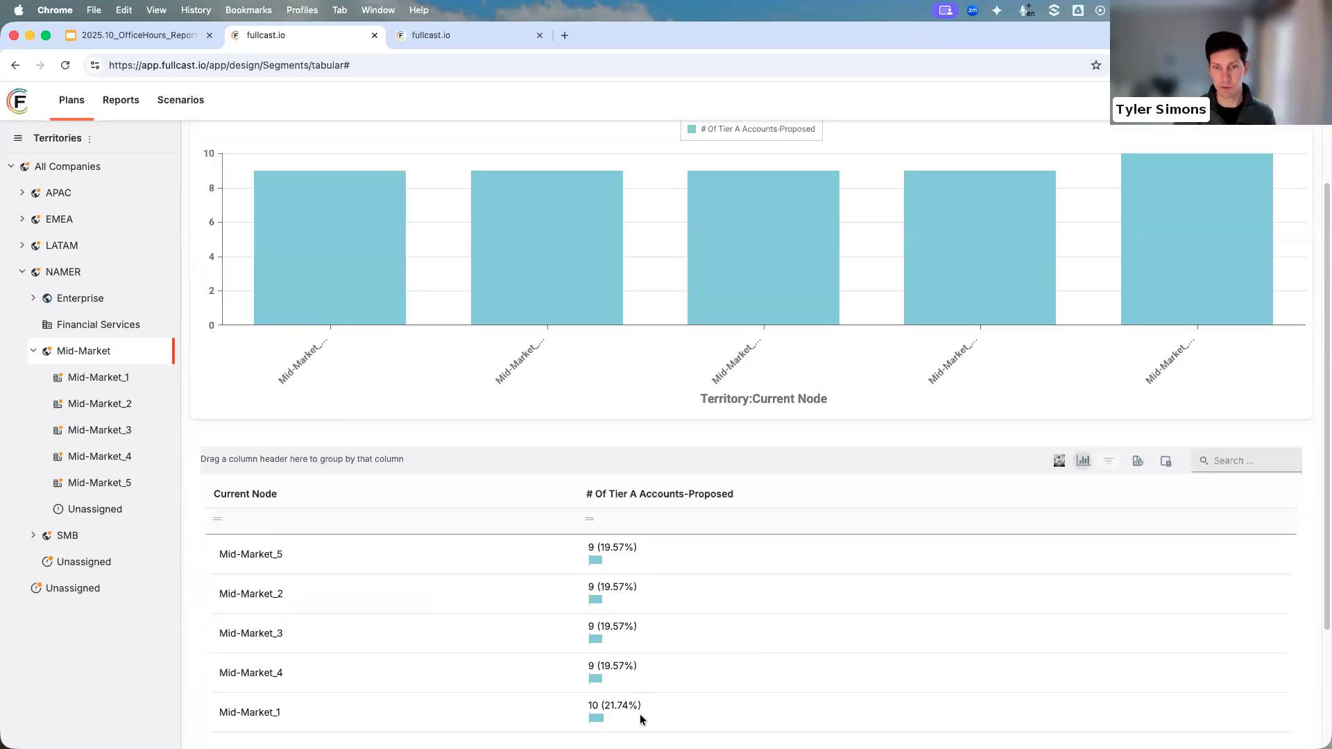
scroll(635, 581, up, 3)
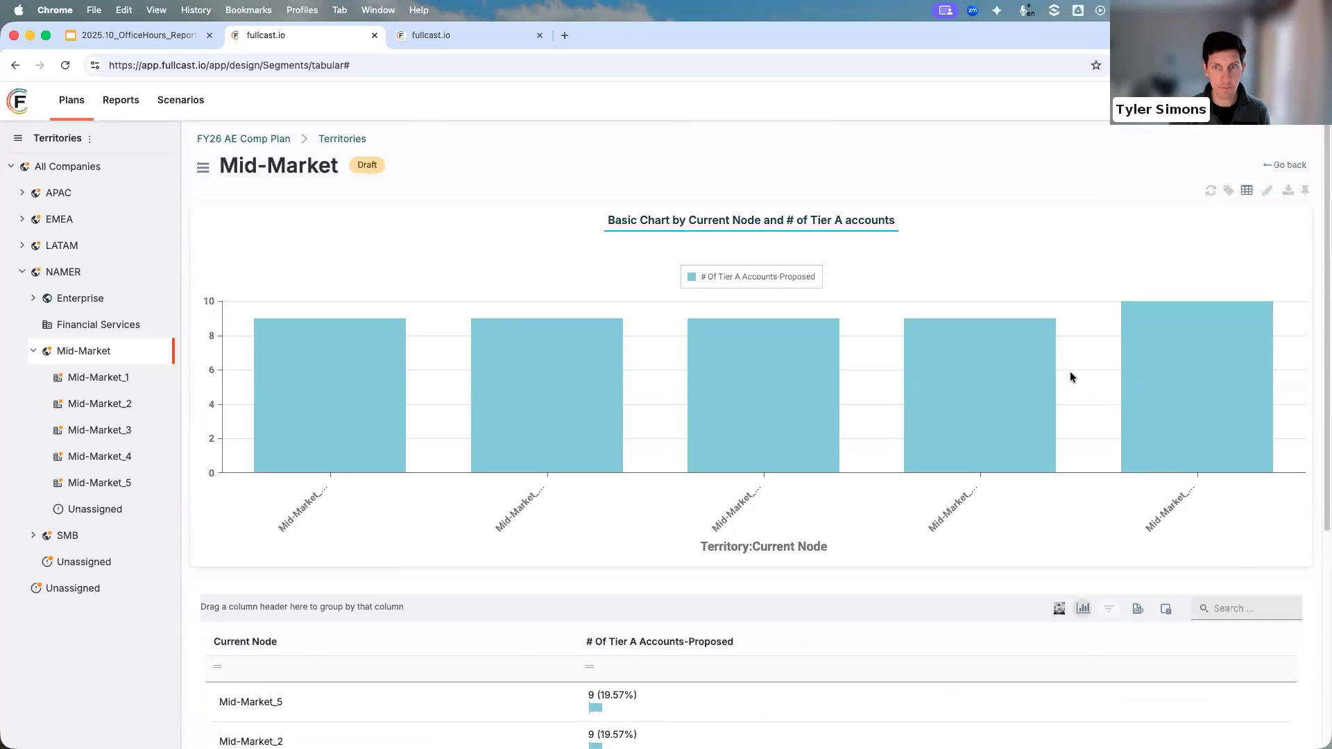
Edit the chart to replace the # of Tier A accounts measure with the Accounts Identification Number and replot it.
click(1269, 193)
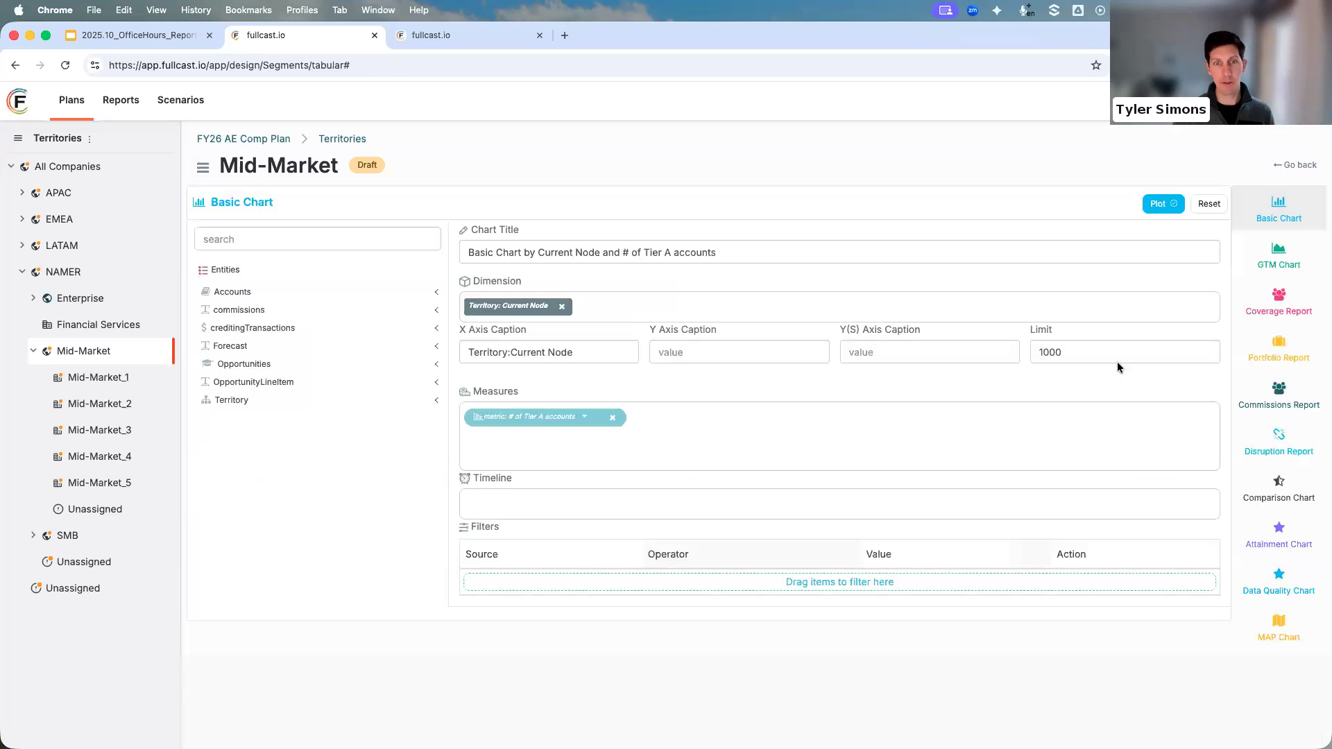
drag(609, 416, 316, 292)
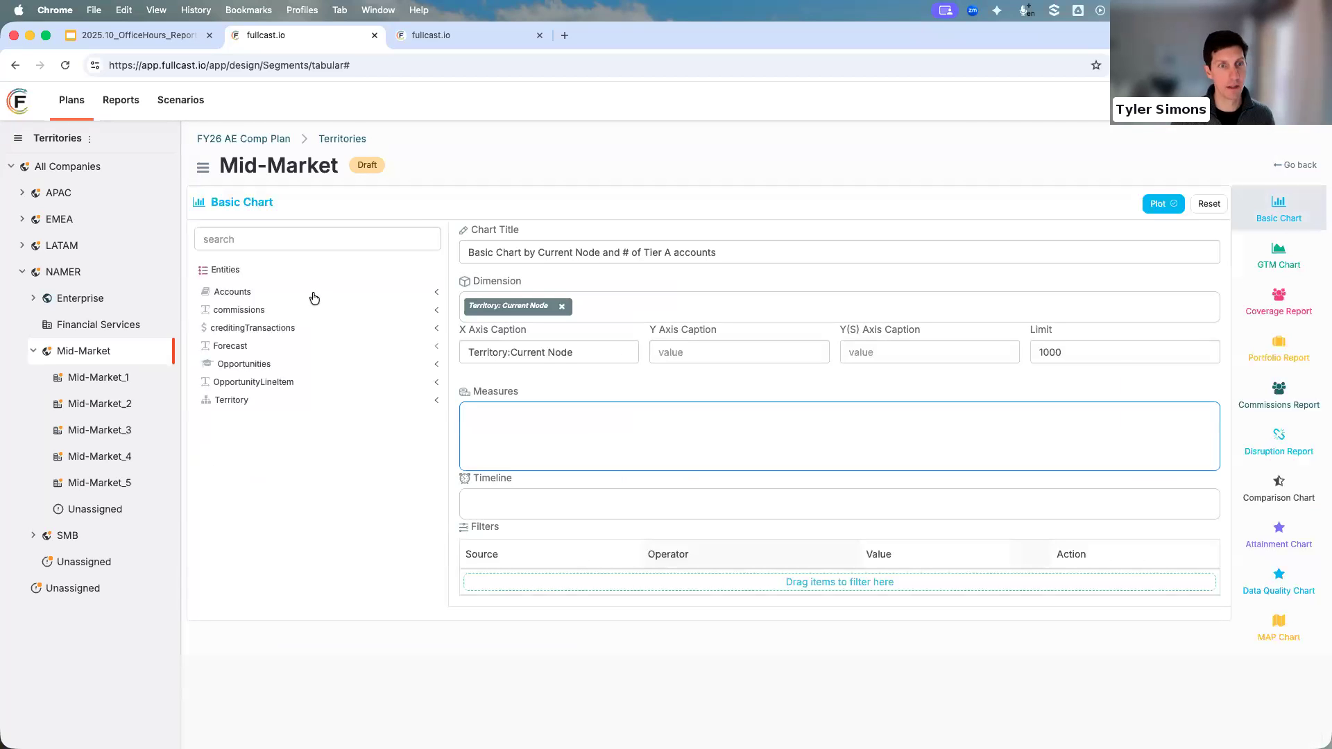
click(236, 294)
click(257, 314)
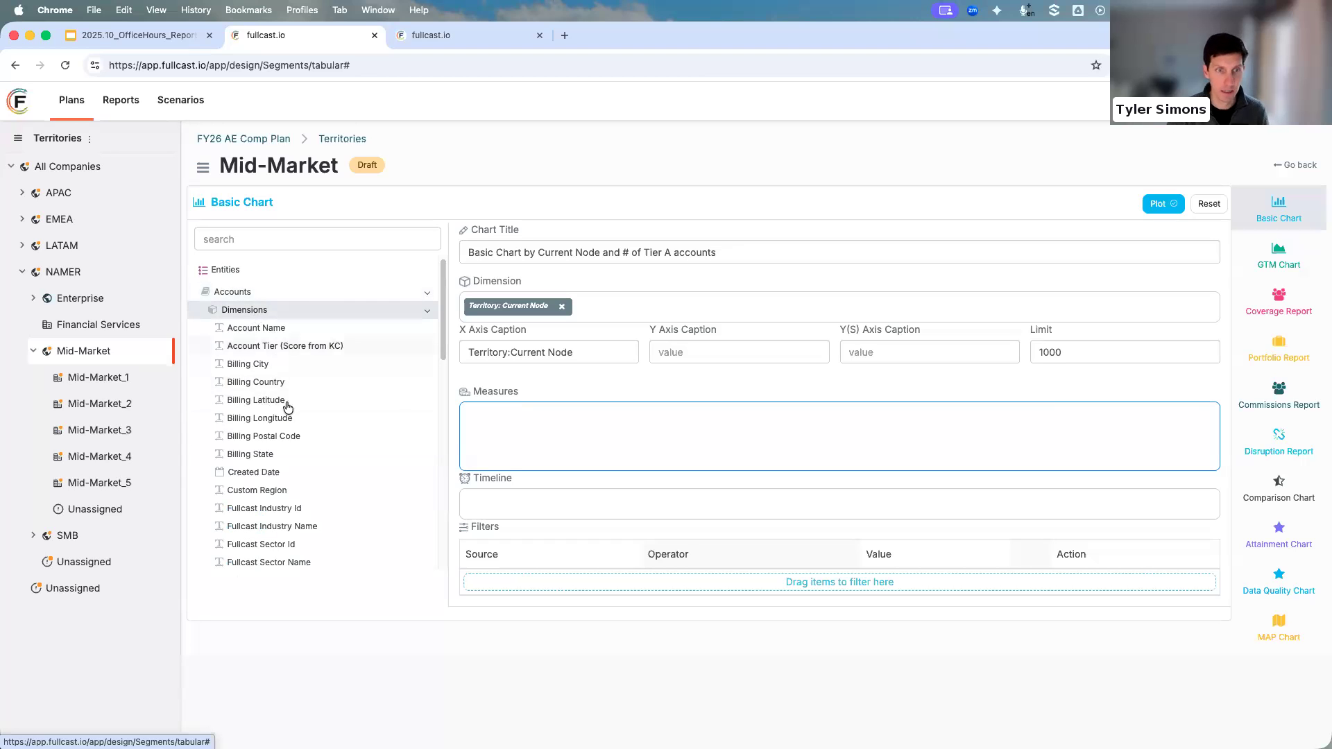
scroll(286, 408, down, 3)
scroll(286, 451, down, 1)
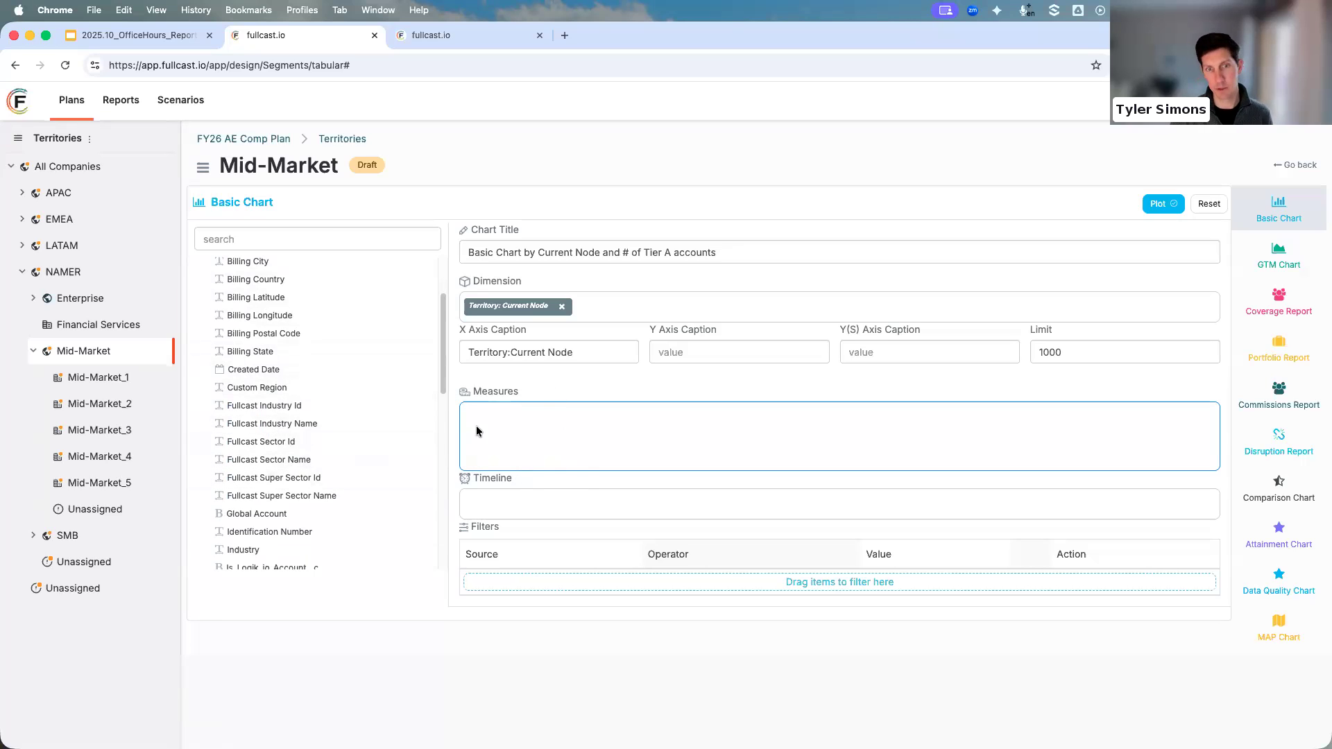
scroll(310, 450, up, 4)
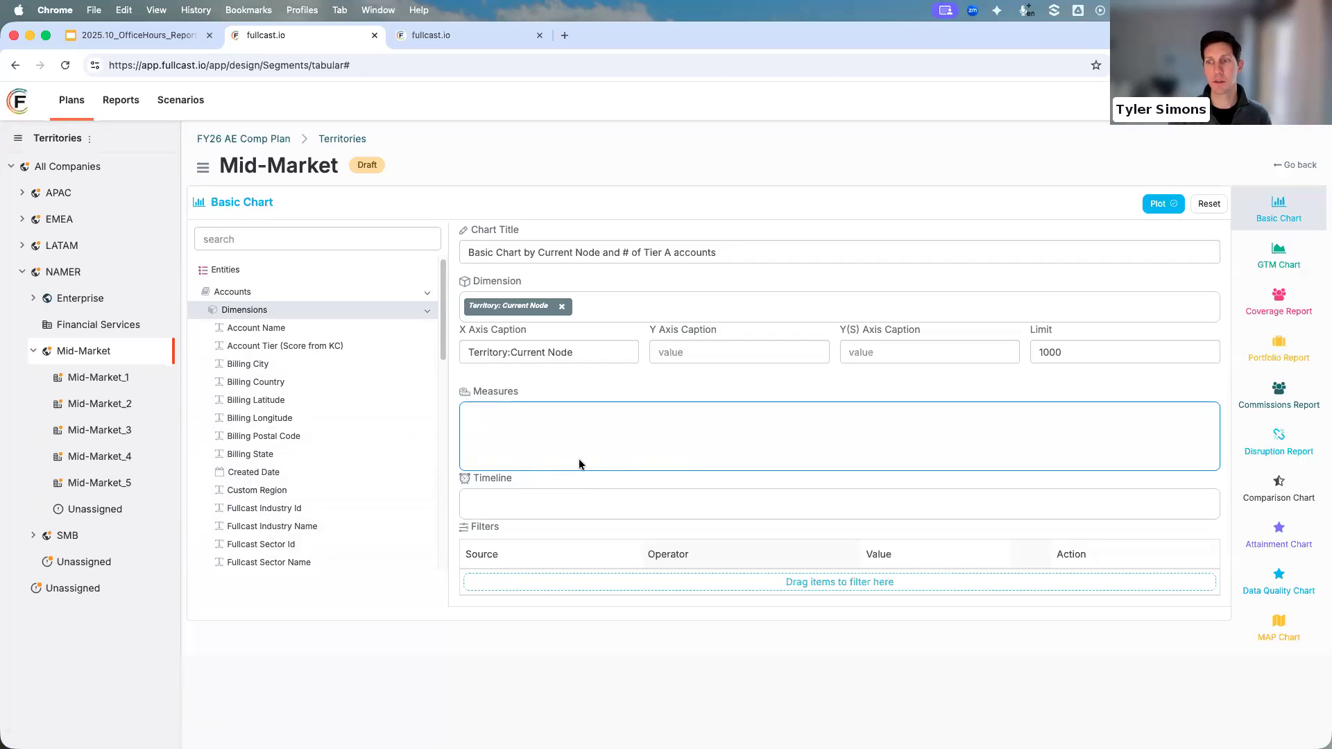
scroll(340, 506, down, 3)
scroll(338, 508, down, 1)
drag(256, 521, 584, 455)
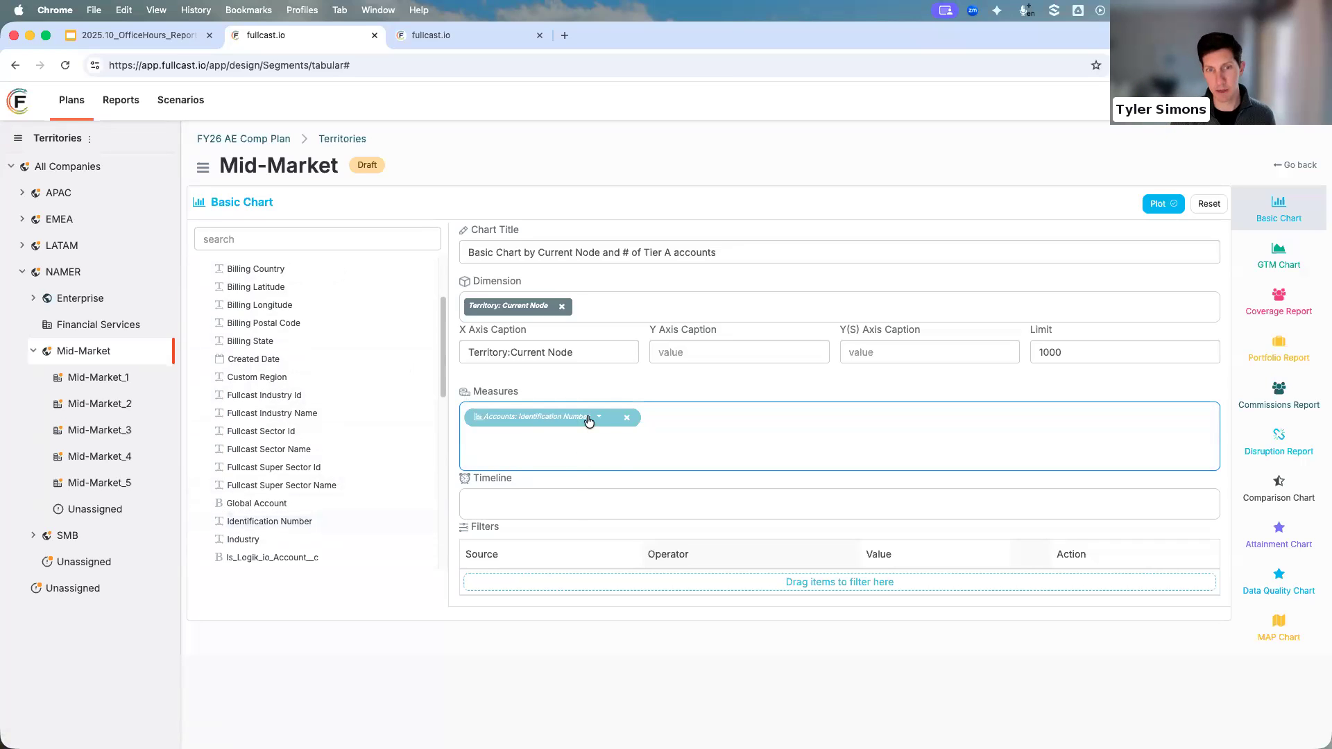
click(588, 420)
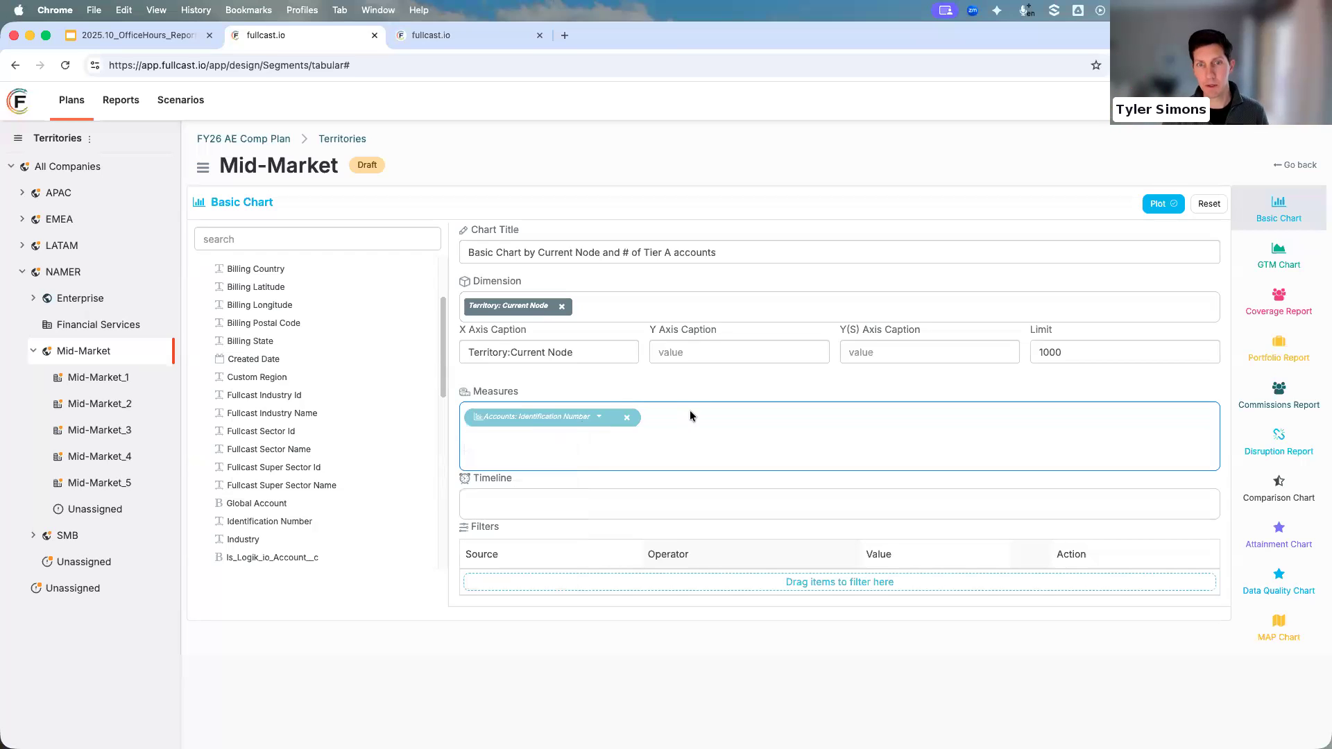
click(1158, 204)
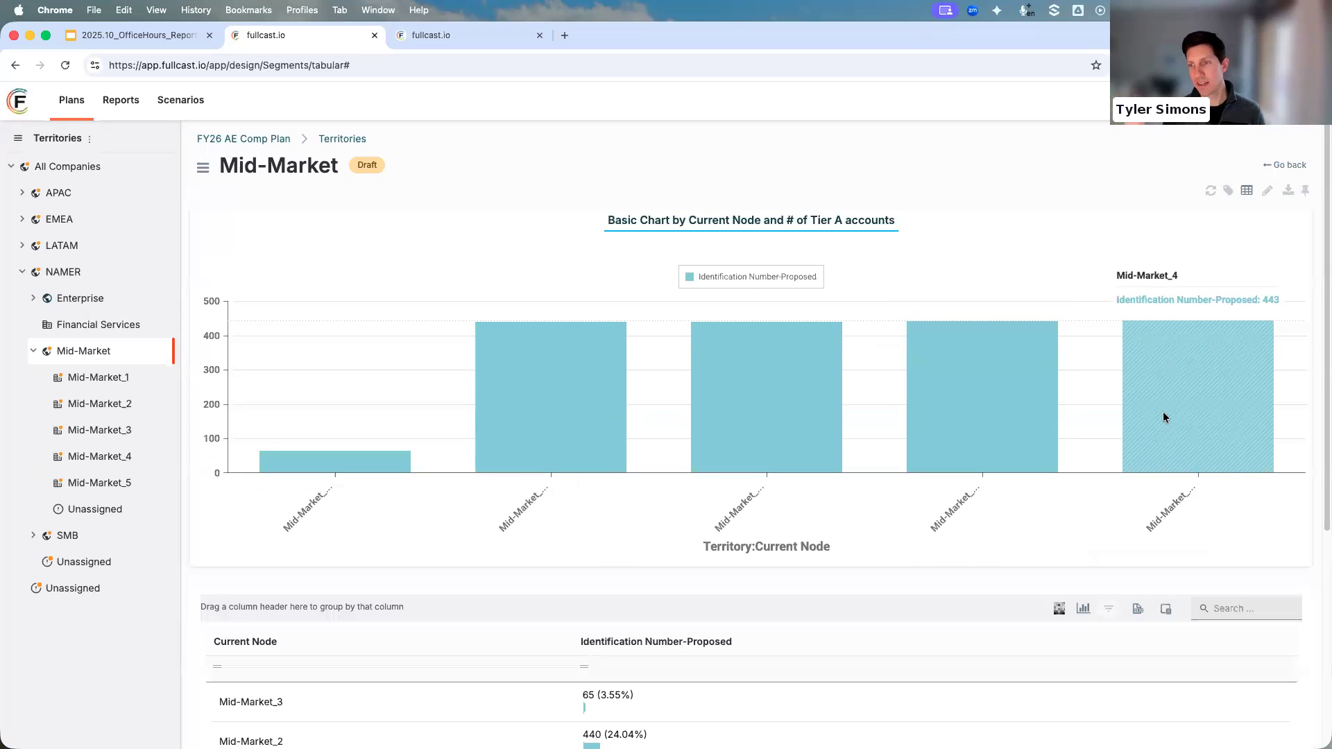
Add Accounts Industry as a second dimension after Territory Current Node and try to plot the chart.
click(1271, 190)
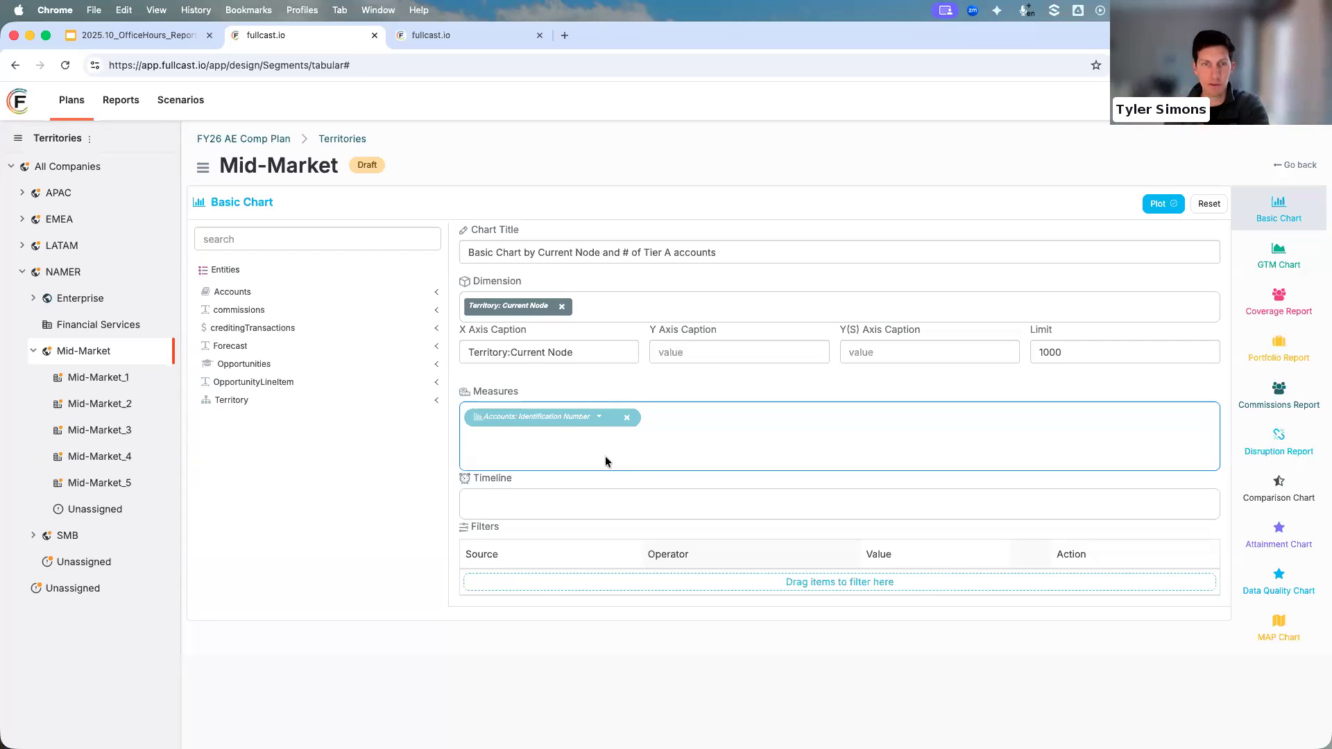
click(261, 295)
click(263, 312)
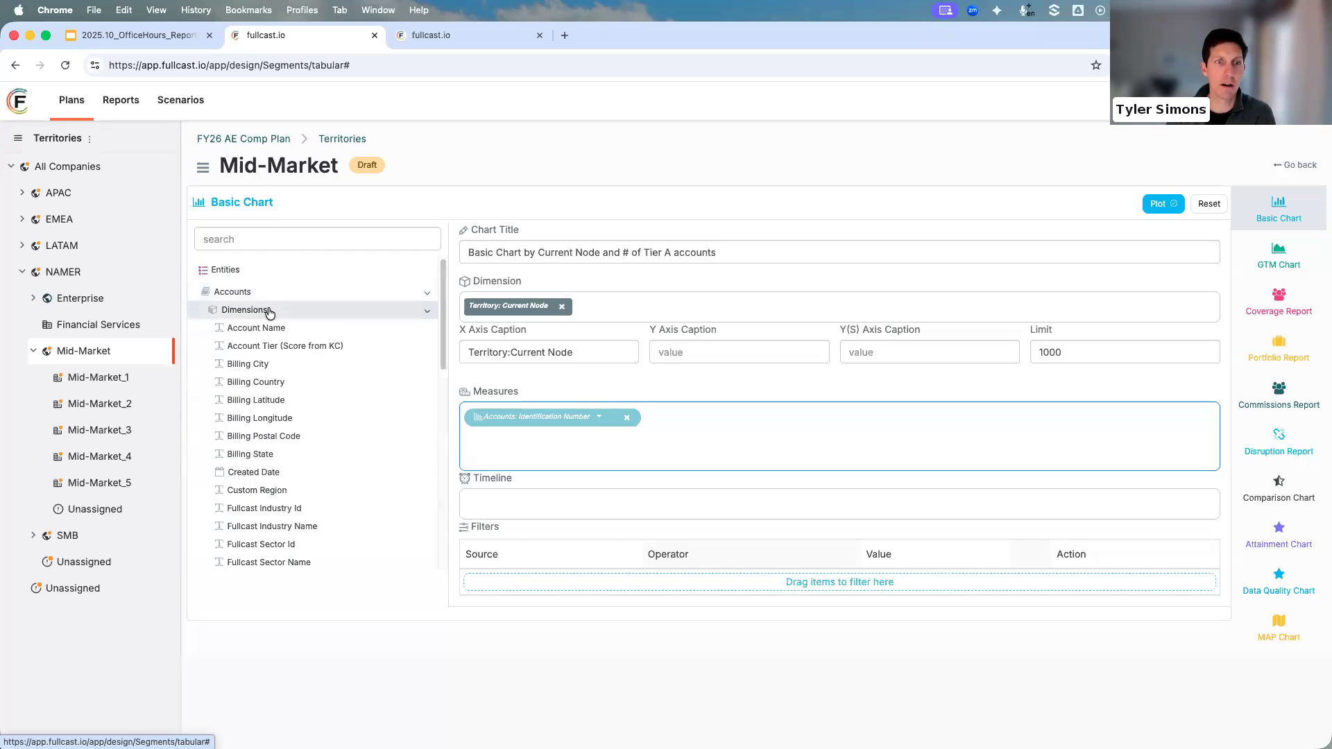
scroll(290, 434, down, 5)
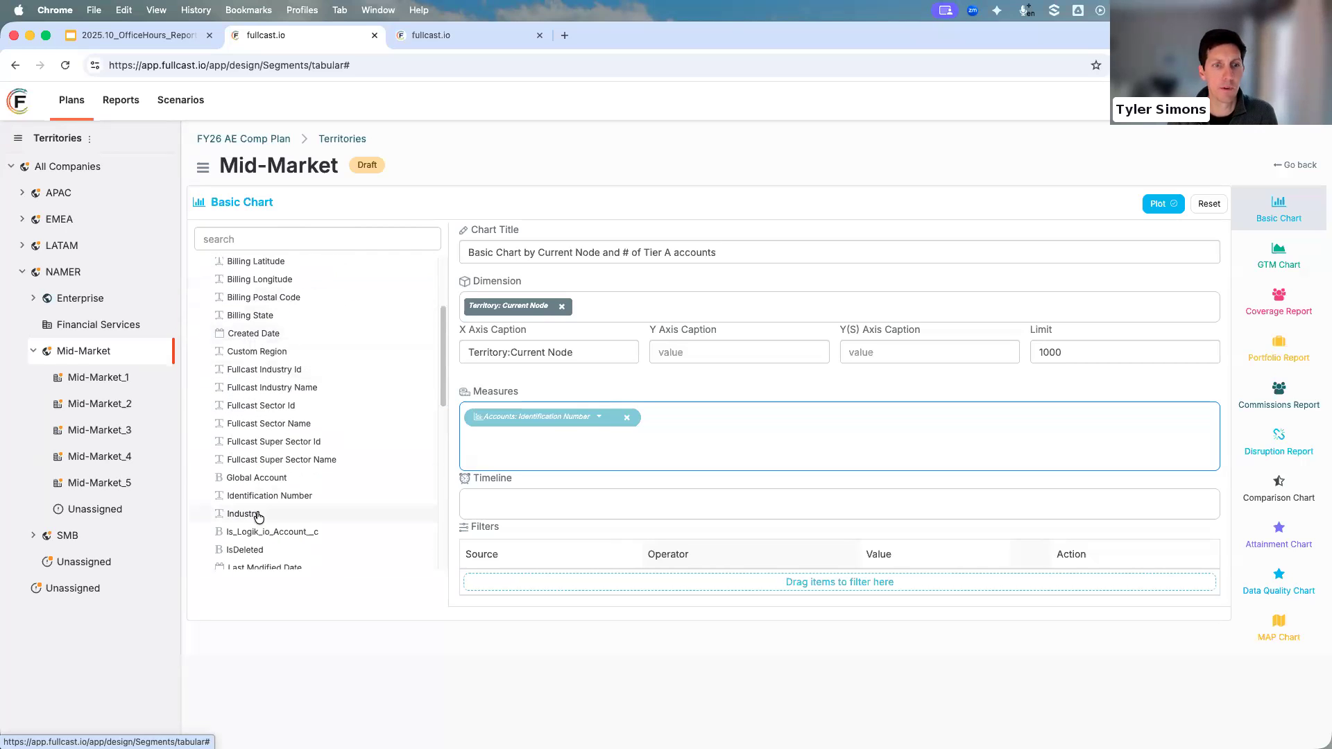
drag(620, 381, 656, 310)
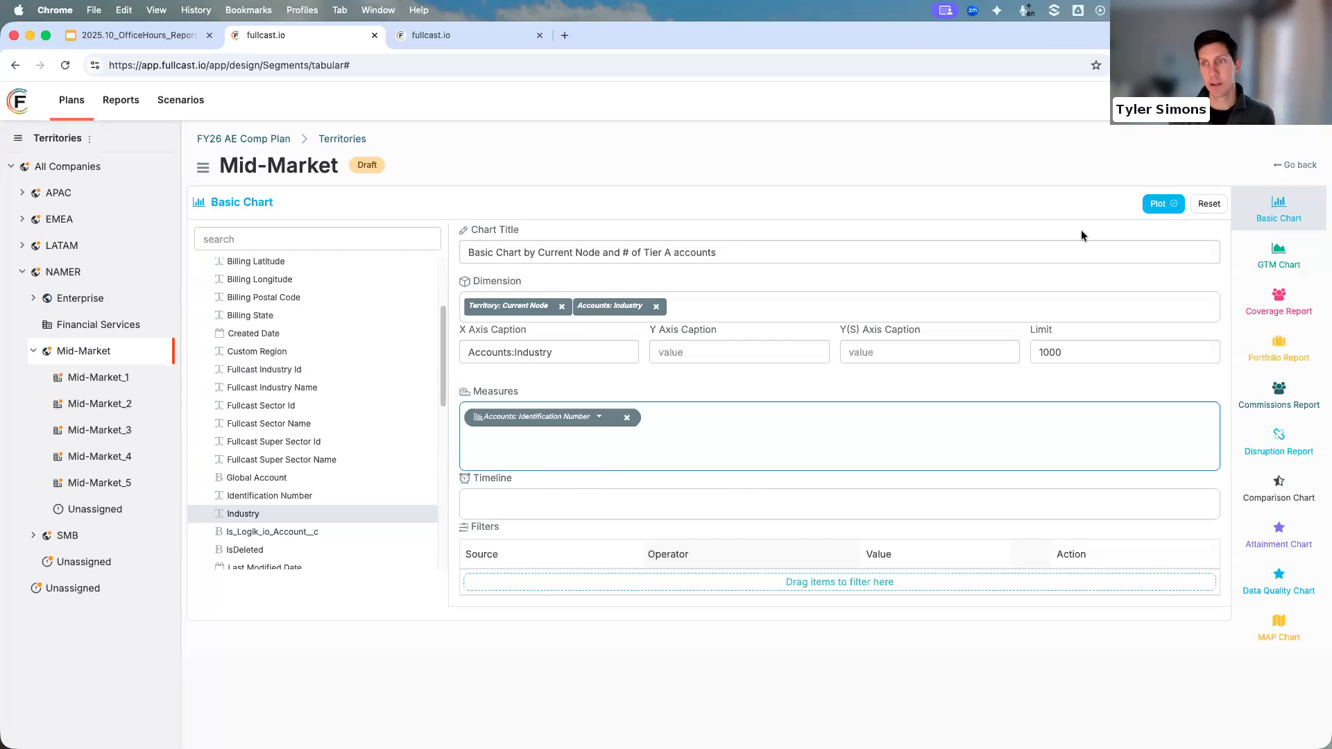
click(1165, 206)
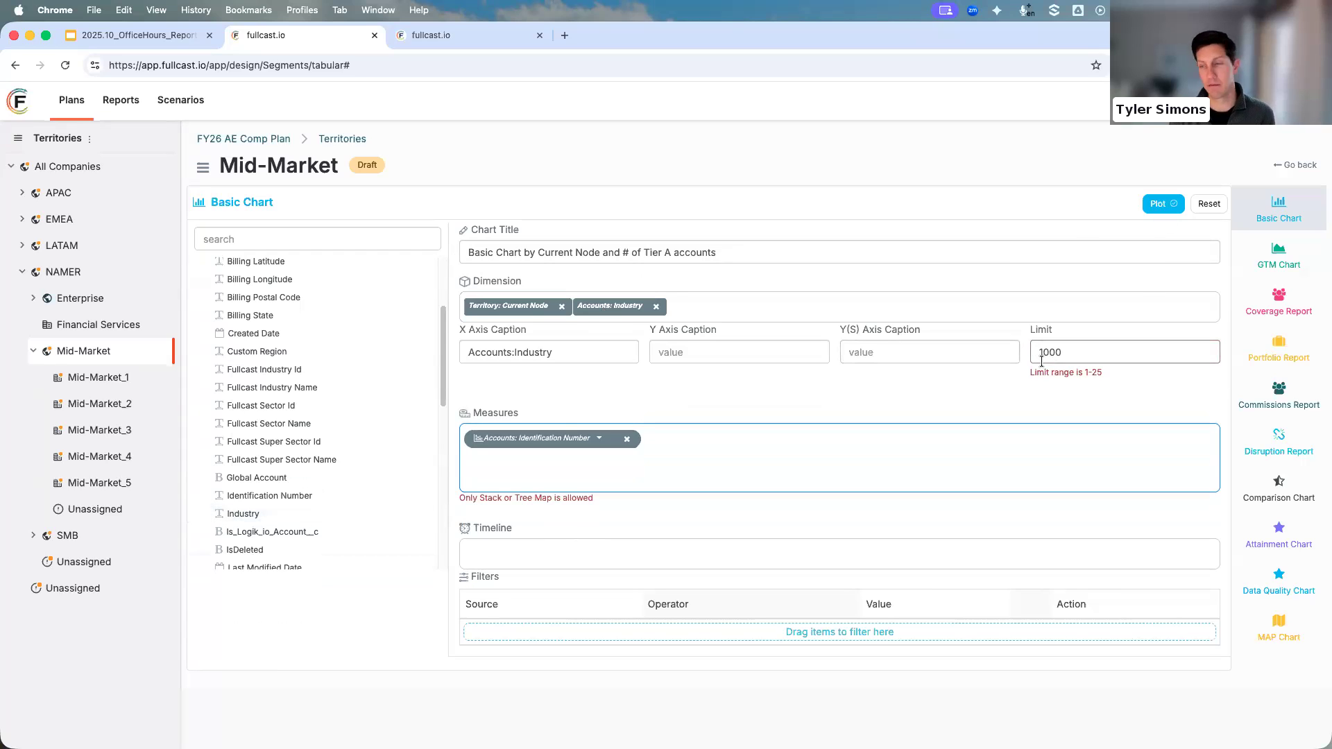
Set the chart limit to 25, change the Identification Number measure's type to Stack, and plot the chart.
double_click(1067, 343)
text(25)
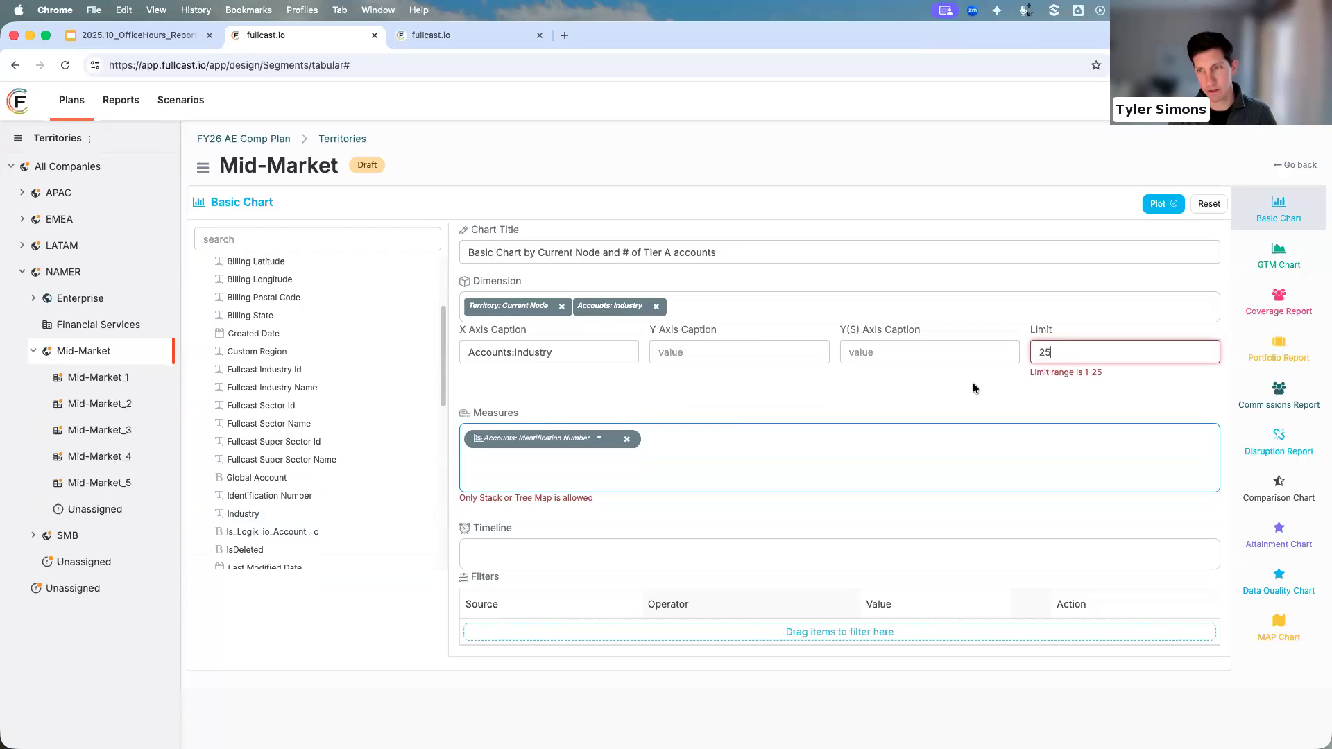
drag(471, 499, 586, 506)
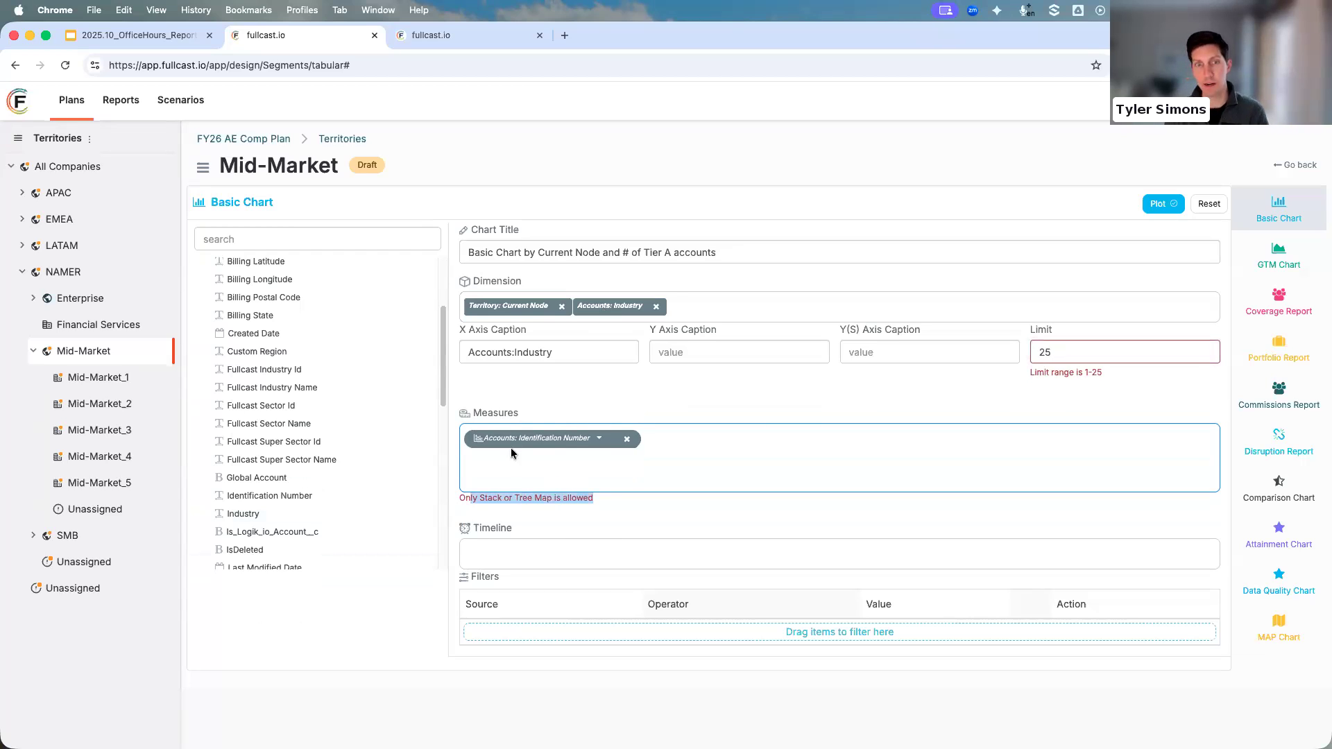
click(599, 440)
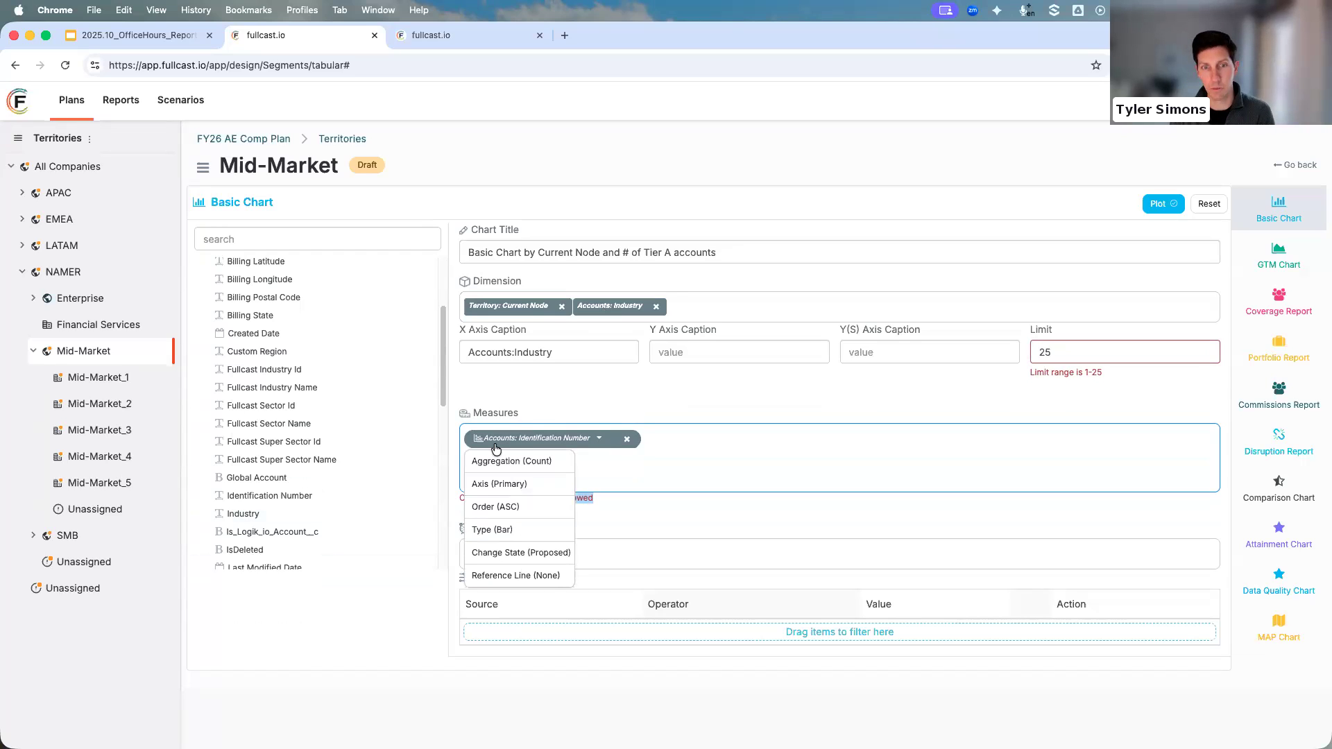
mouse_move(492, 529)
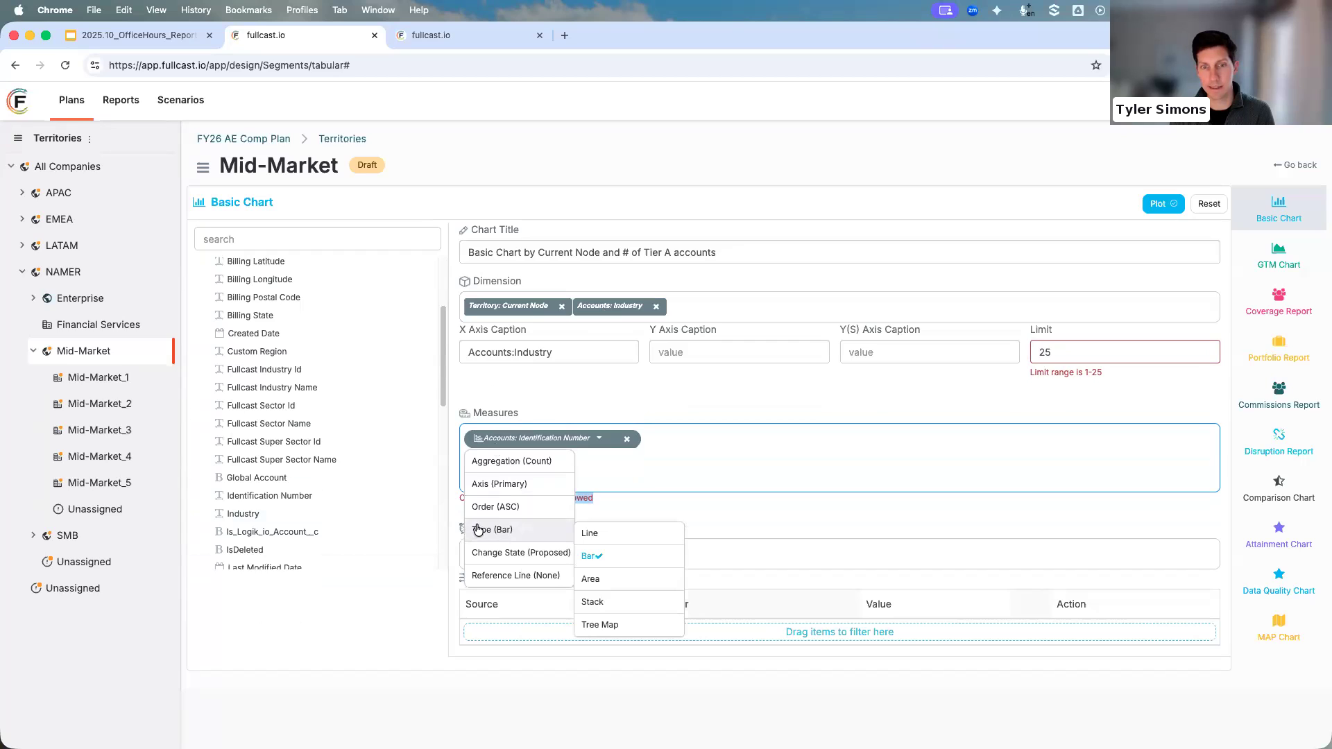
click(595, 603)
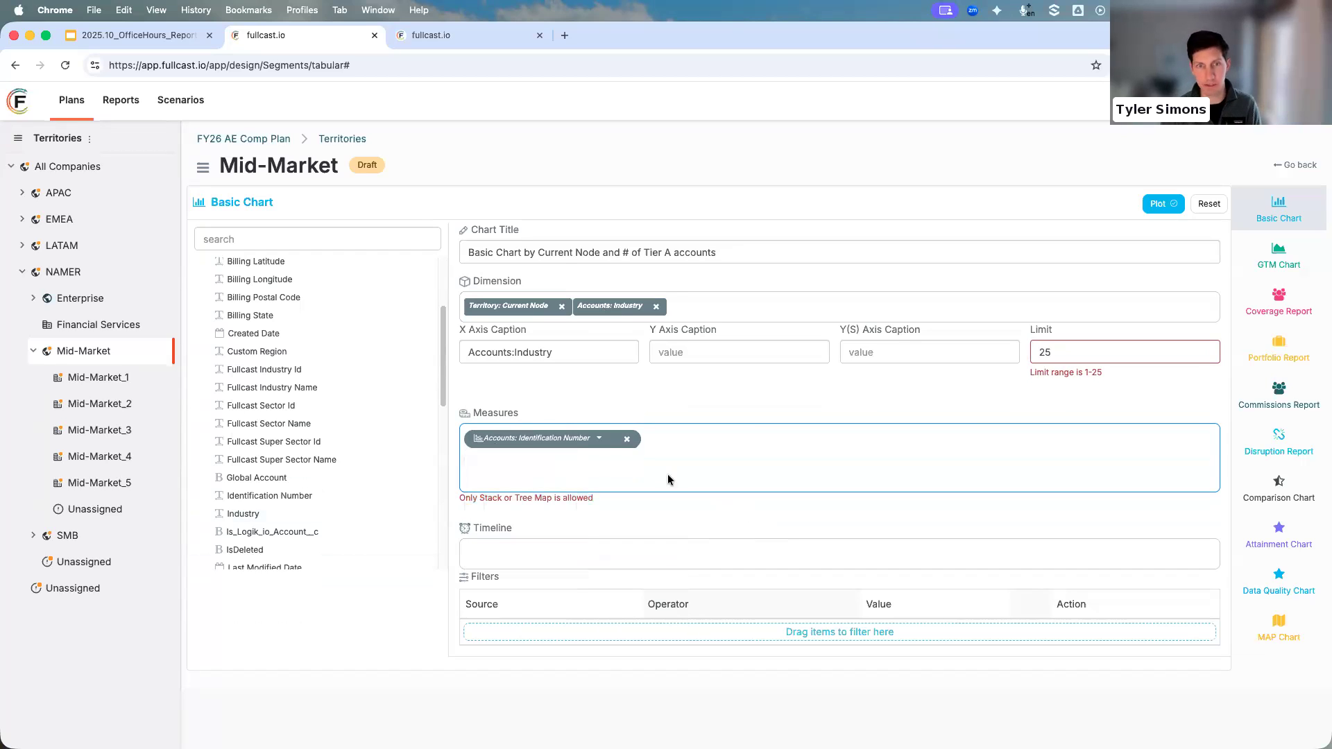
click(599, 438)
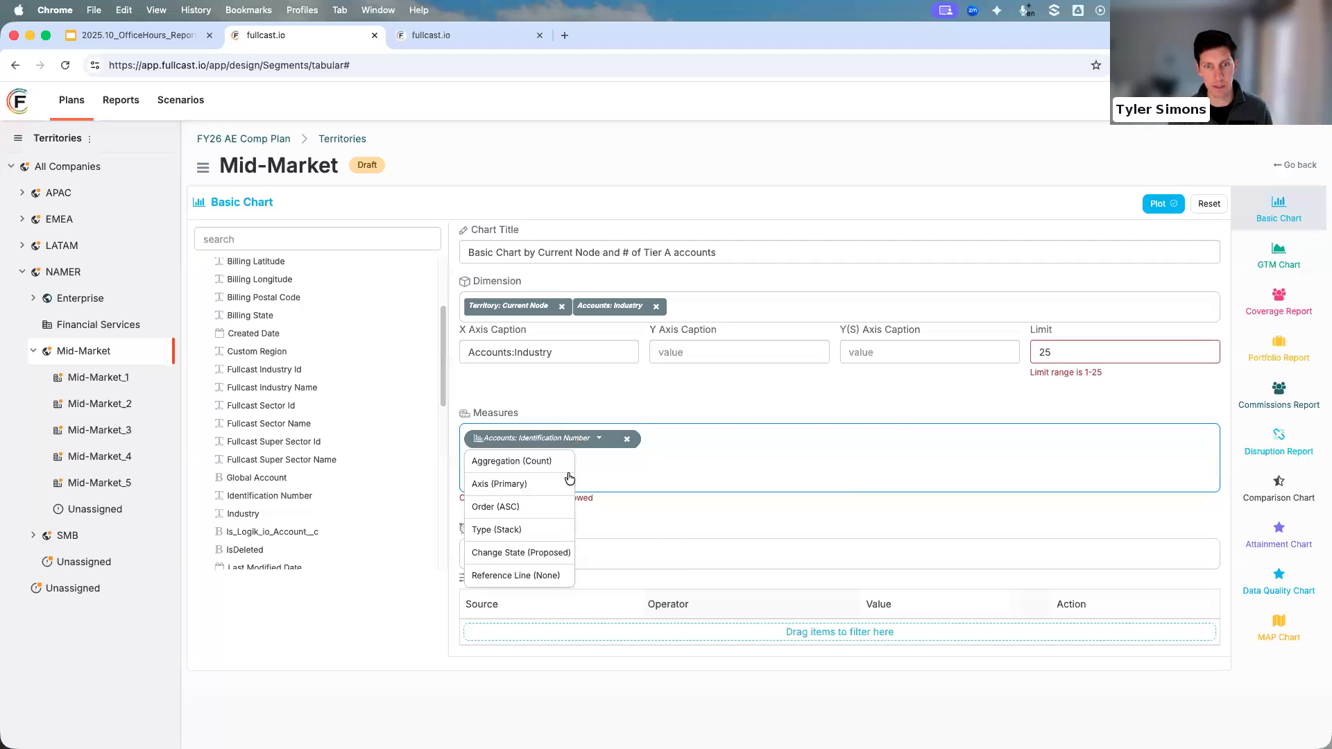
click(873, 460)
click(1162, 203)
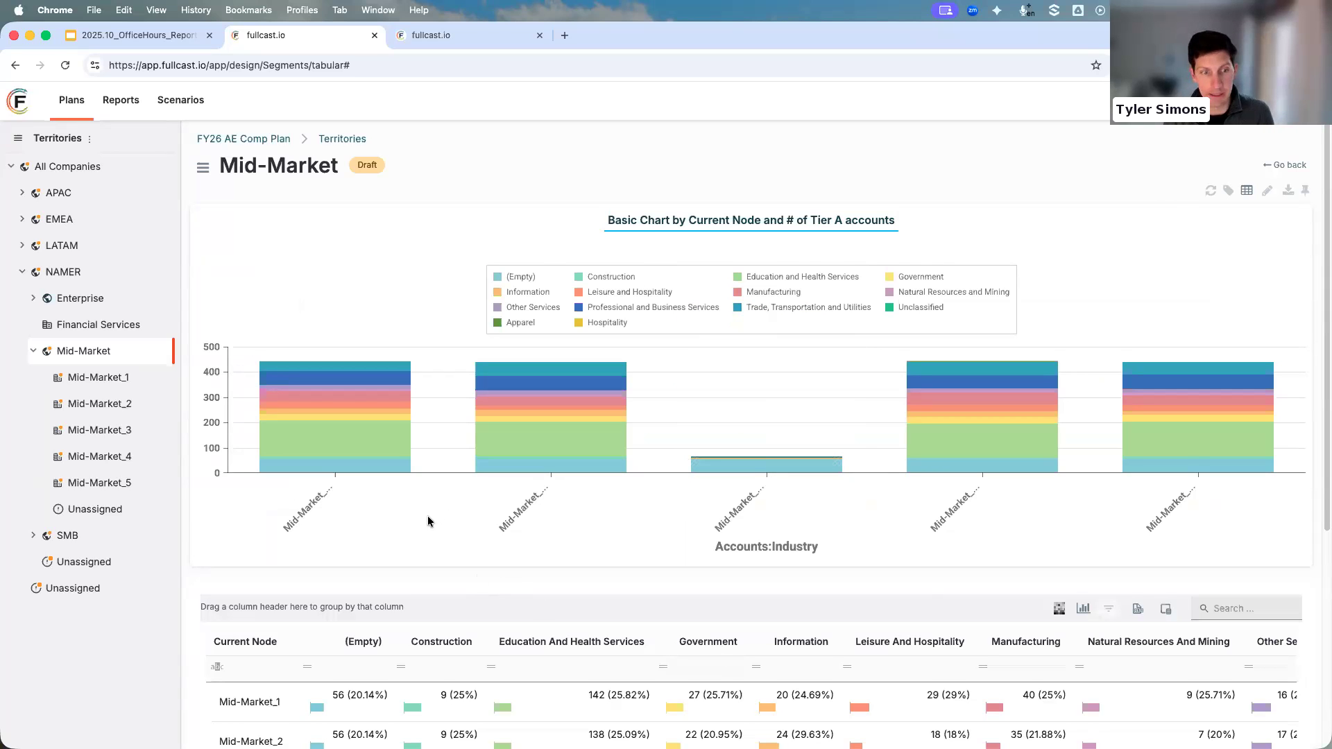
Examine the stacked chart and its data table for the industry breakdown of accounts in each Mid-Market territory.
scroll(428, 515, down, 3)
click(401, 586)
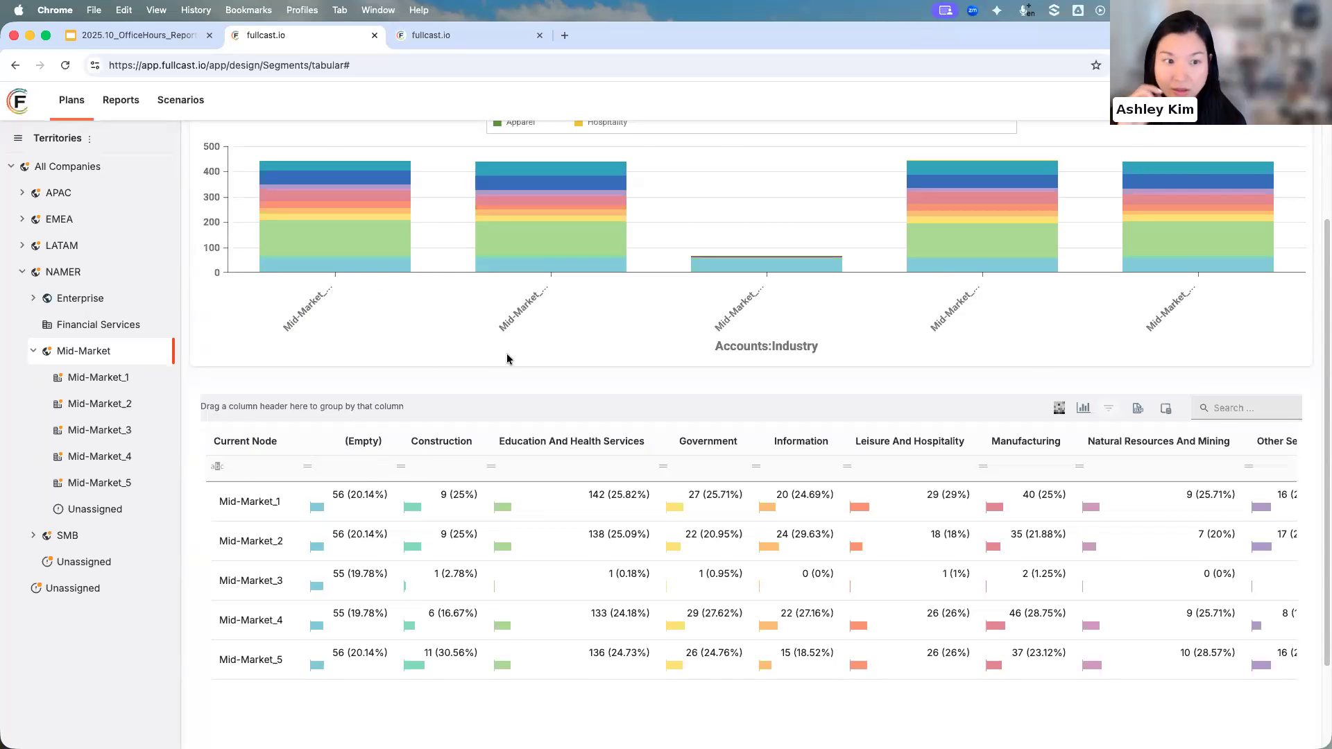
scroll(507, 359, up, 3)
mouse_move(582, 359)
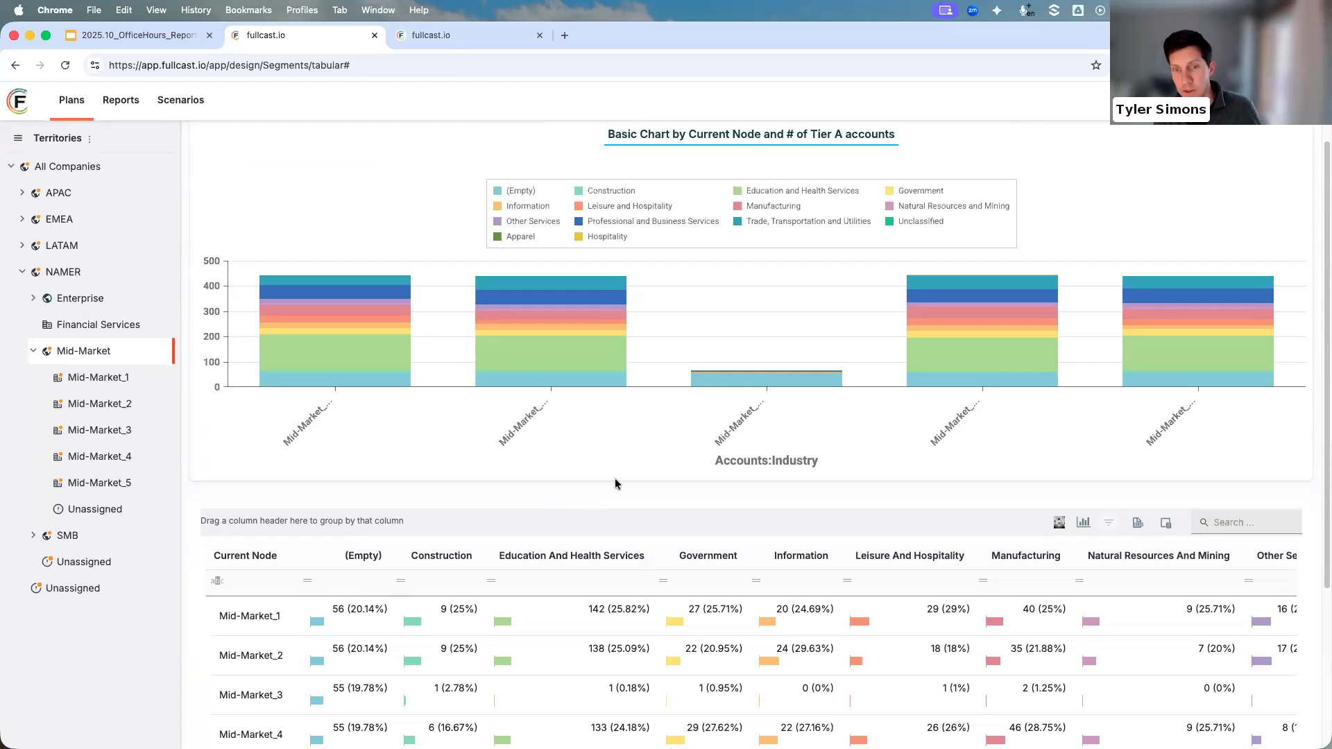
scroll(652, 435, down, 4)
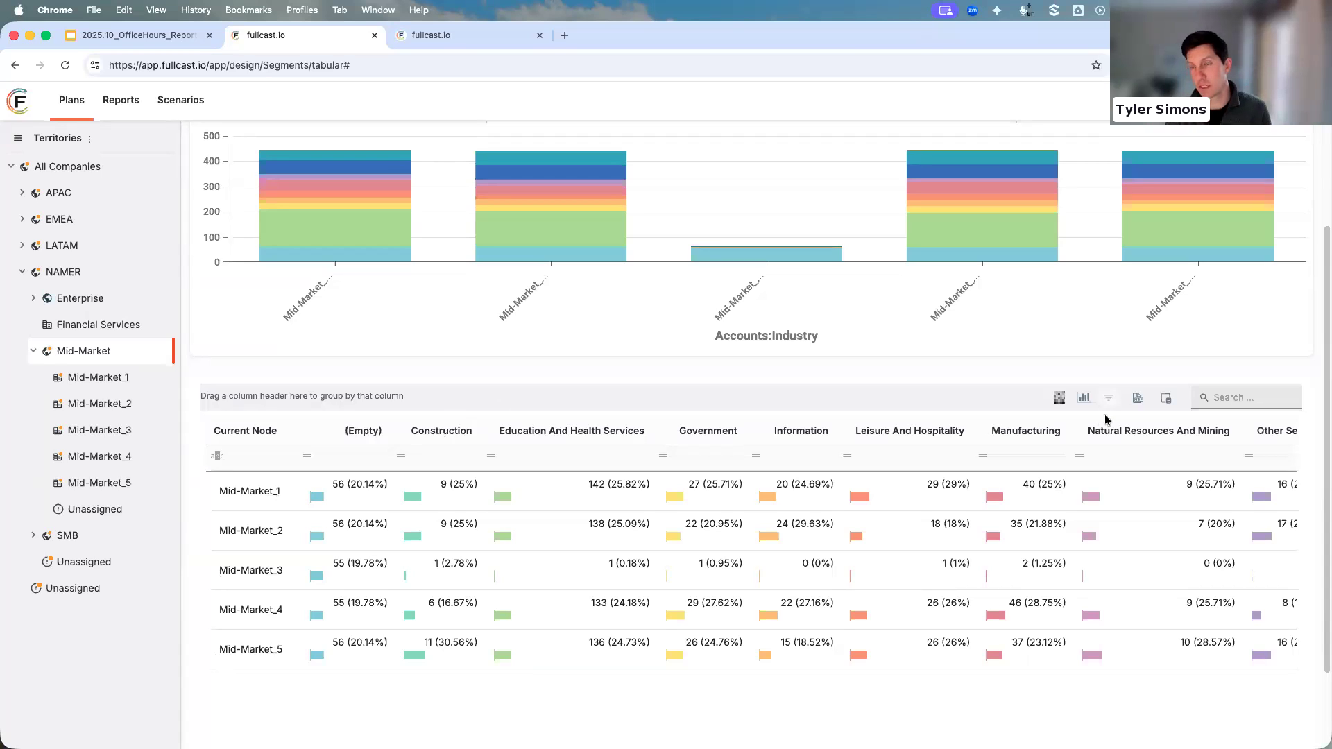
scroll(1102, 350, up, 3)
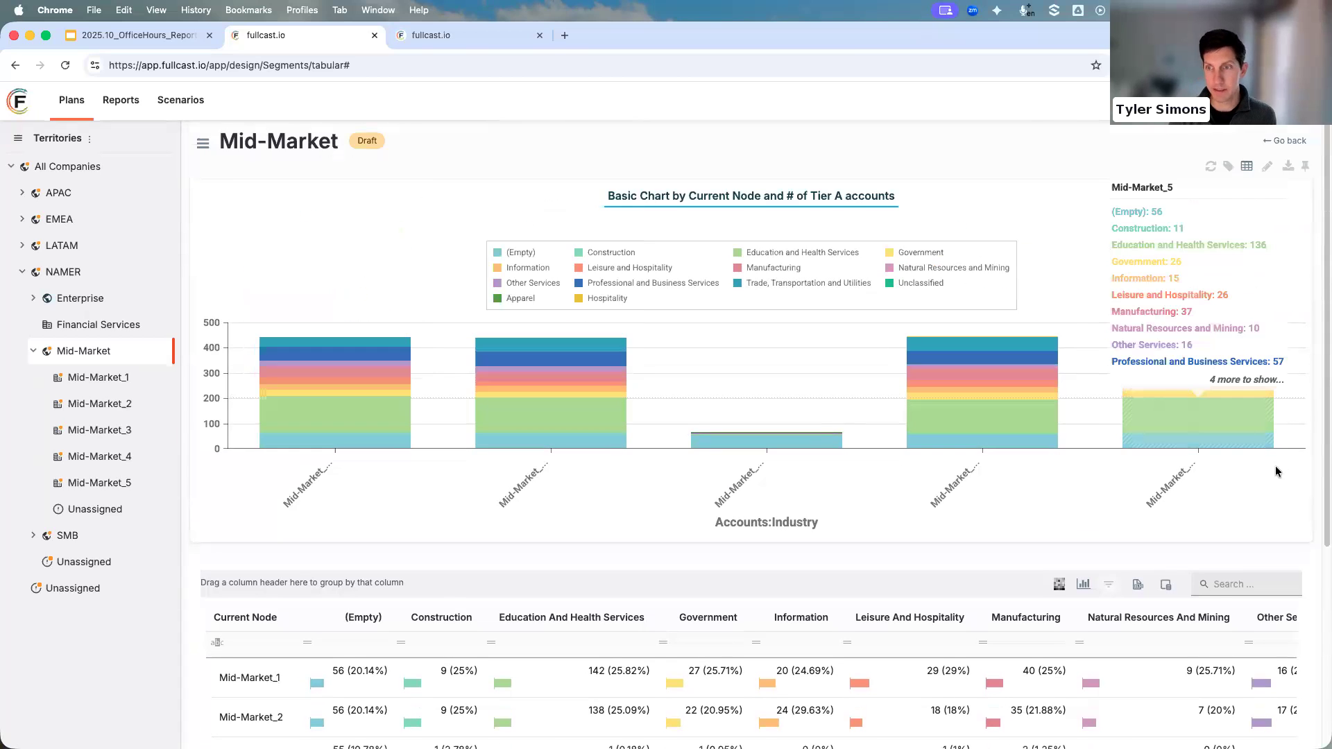
Change the Identification Number measure's type to Tree Map and replot the chart.
click(1267, 167)
mouse_move(581, 443)
mouse_move(527, 530)
click(601, 625)
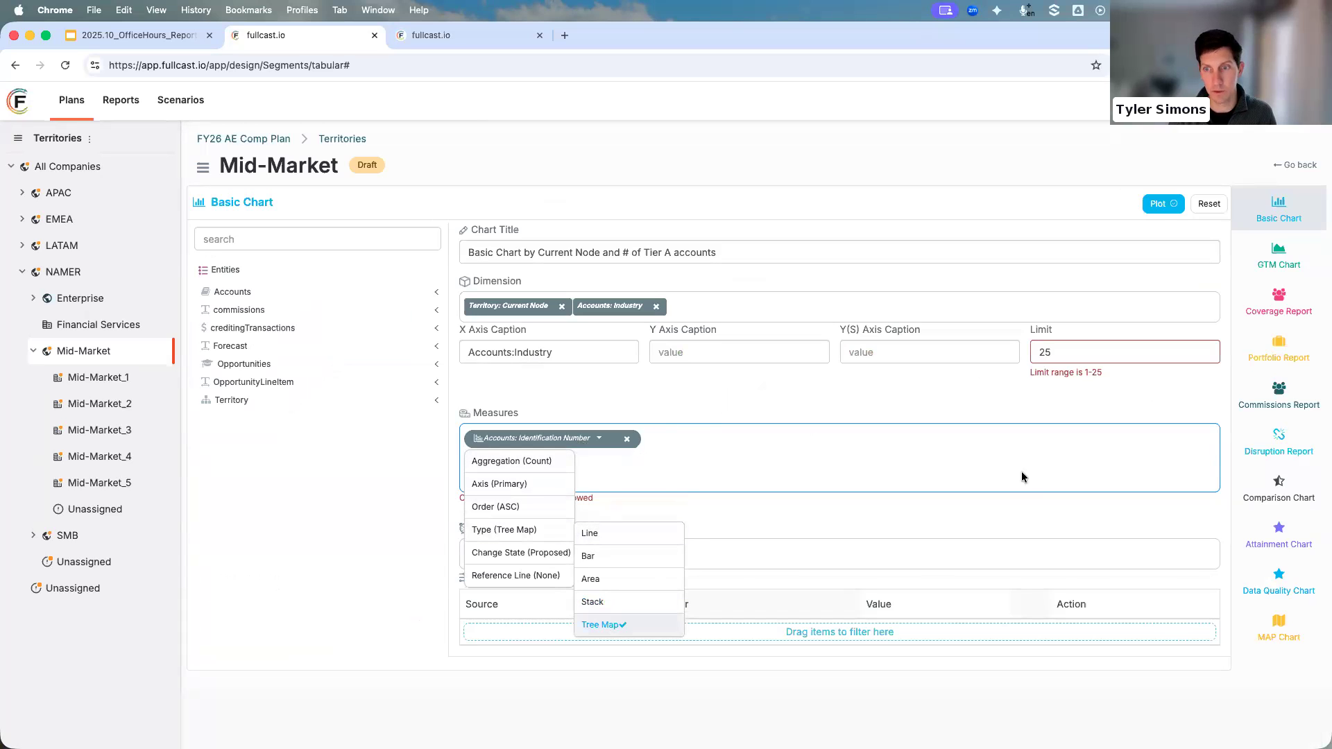
click(1158, 205)
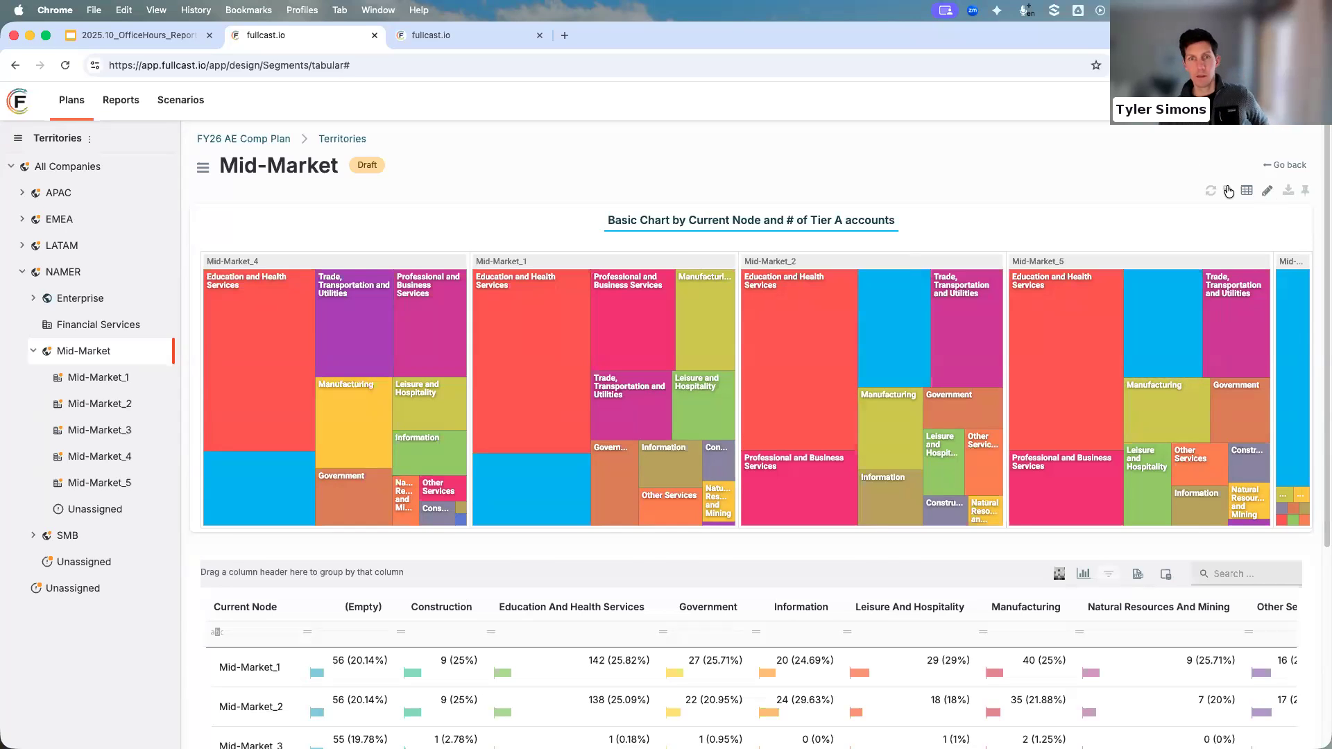
Reopen the chart settings and replace the Accounts Identification Number measure with Opportunities Amount.
click(1269, 192)
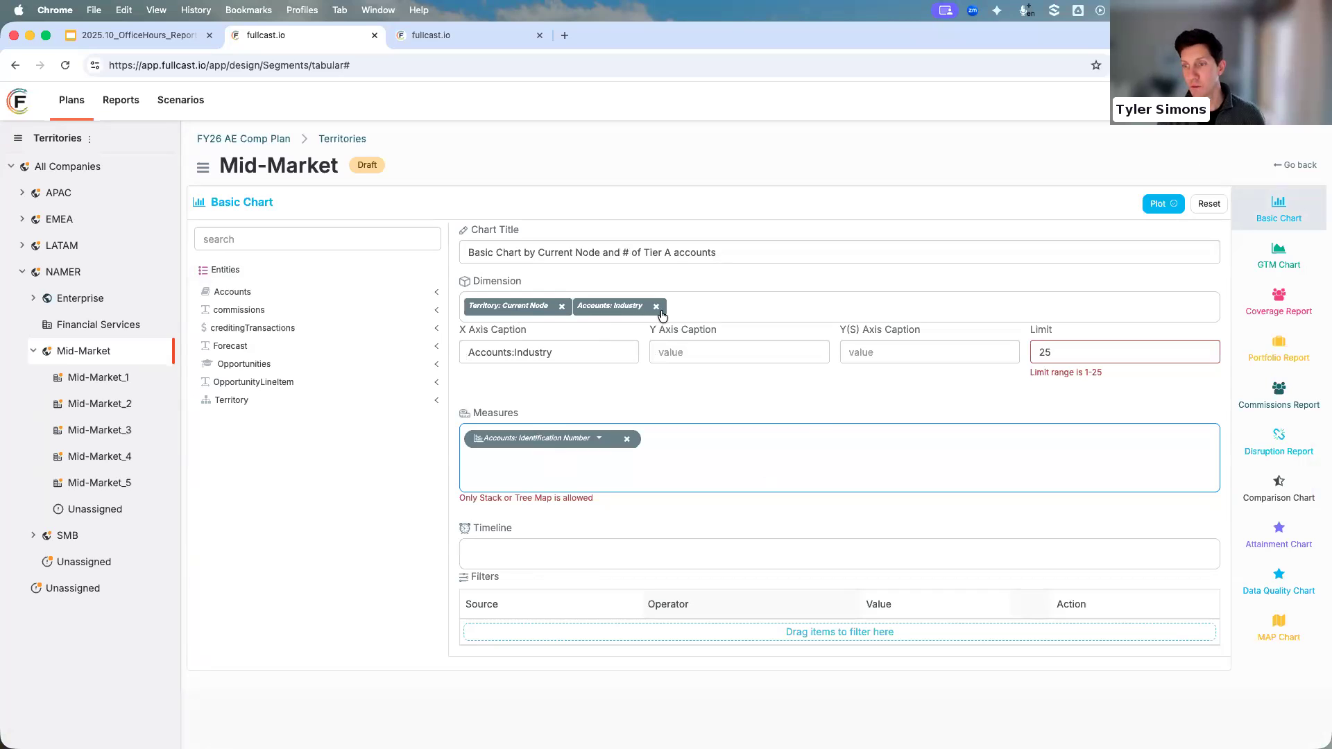
click(270, 370)
click(274, 386)
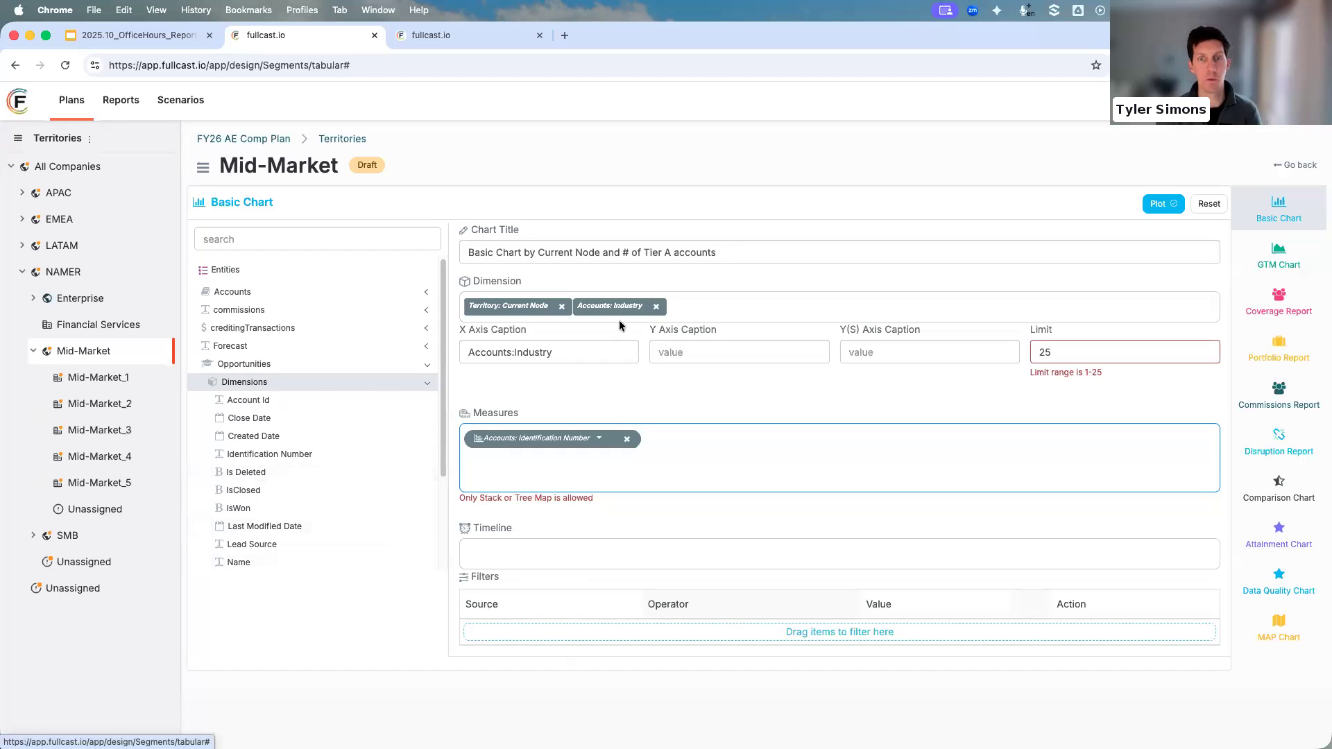
click(627, 441)
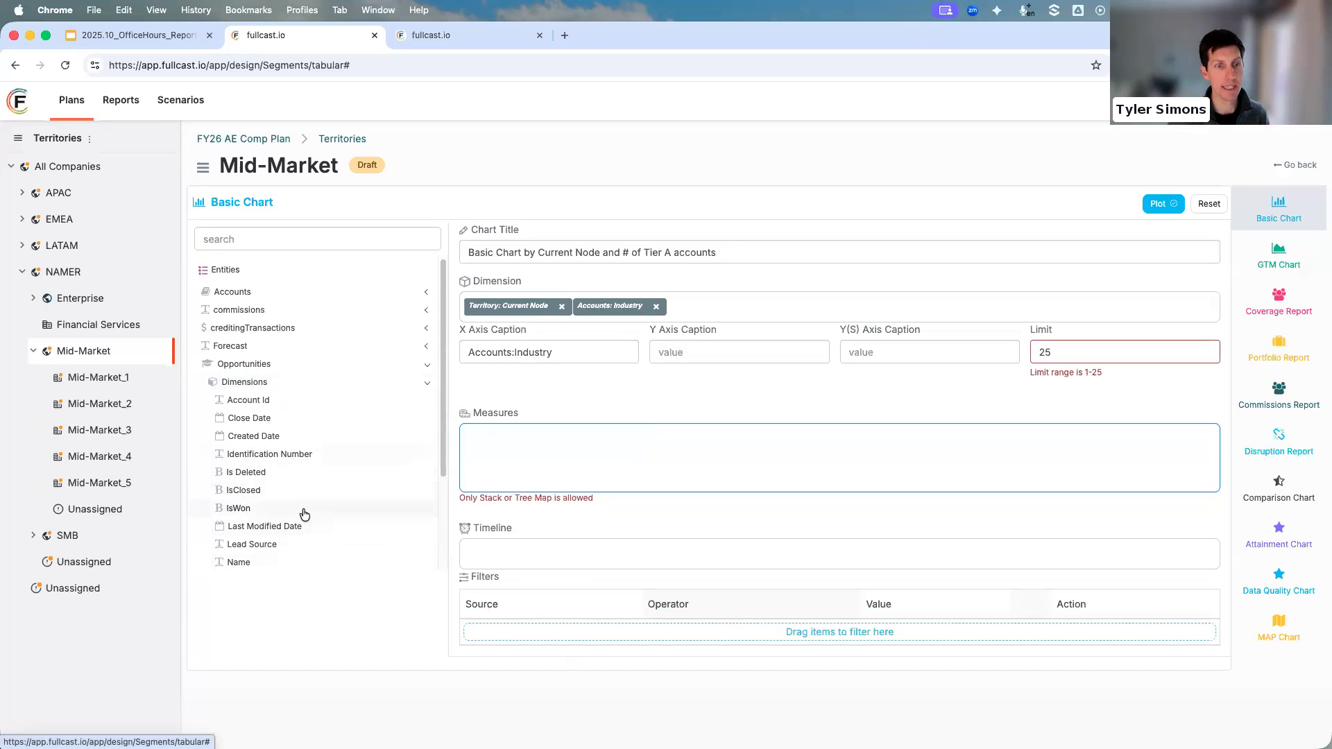
scroll(304, 516, down, 1)
scroll(300, 515, down, 4)
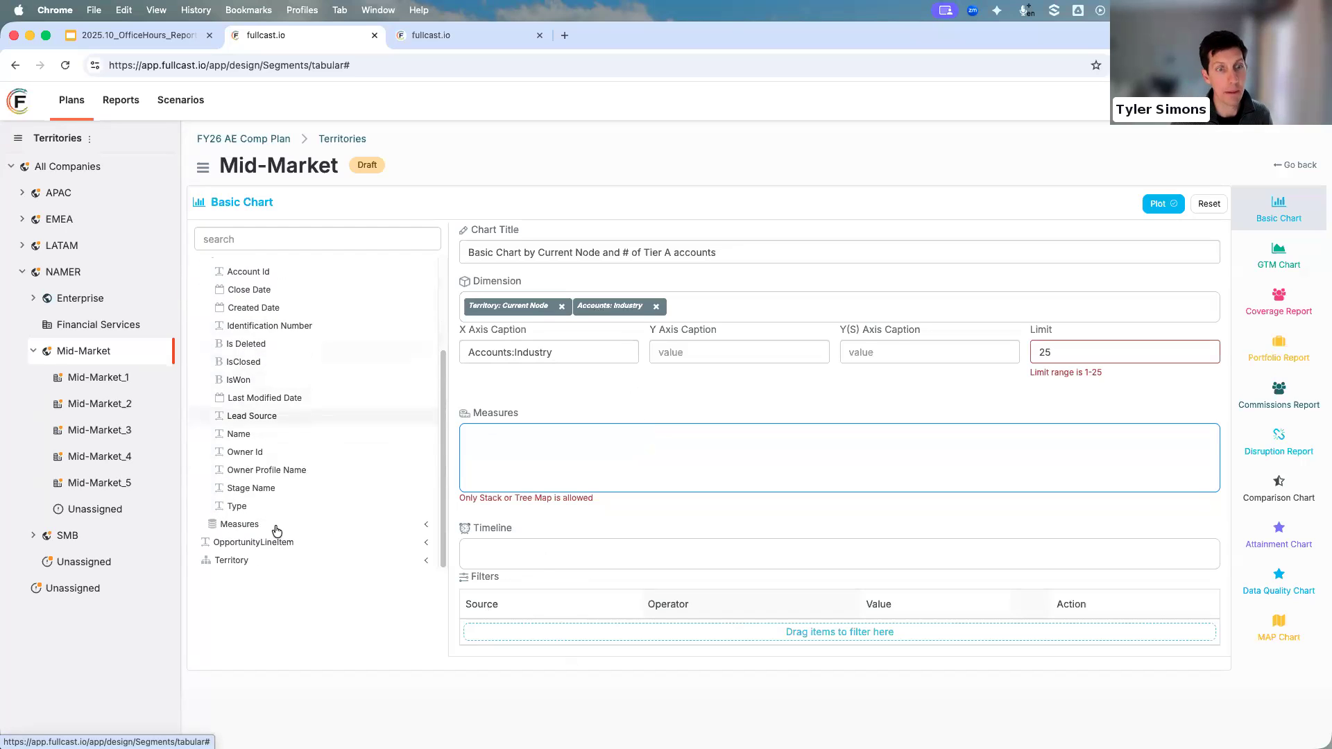
click(277, 529)
drag(391, 426, 537, 465)
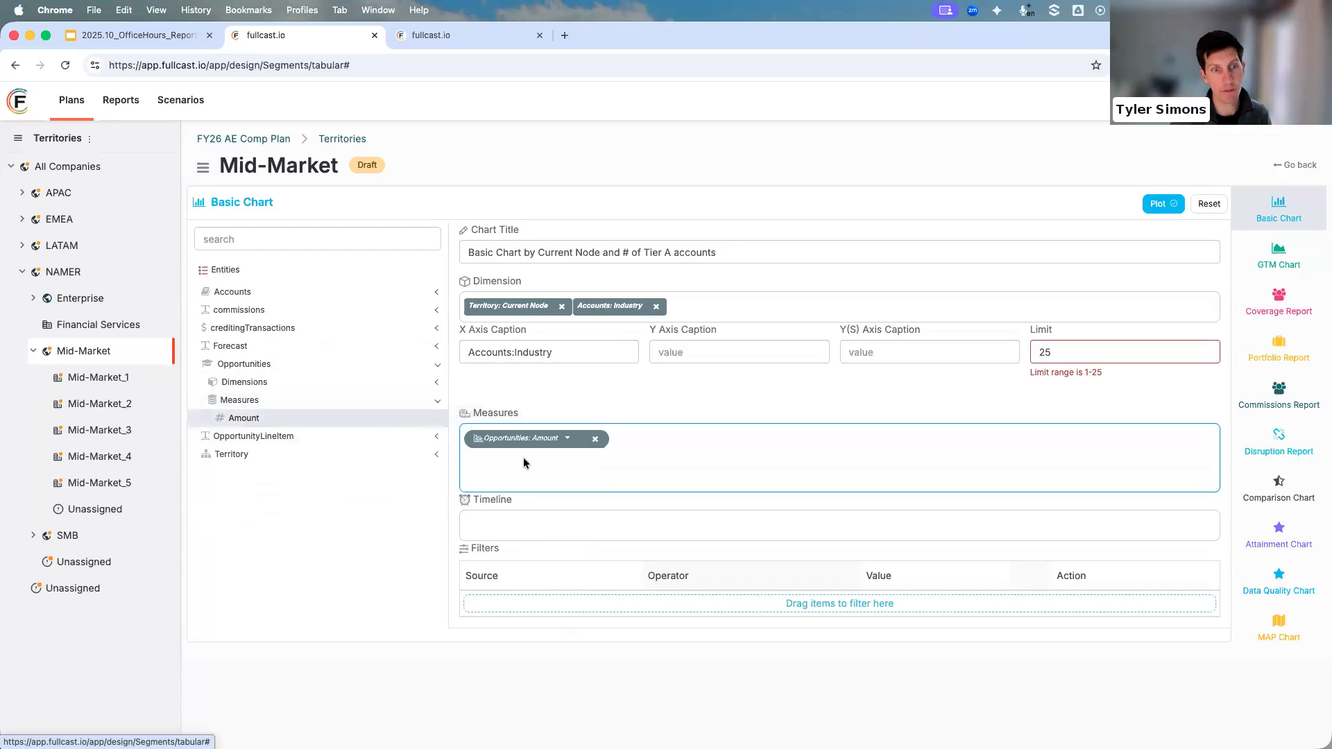
Add Opportunities Close Date as the timeline, set the Amount measure's type to Tree Map, and plot the chart.
click(280, 387)
drag(277, 418, 562, 525)
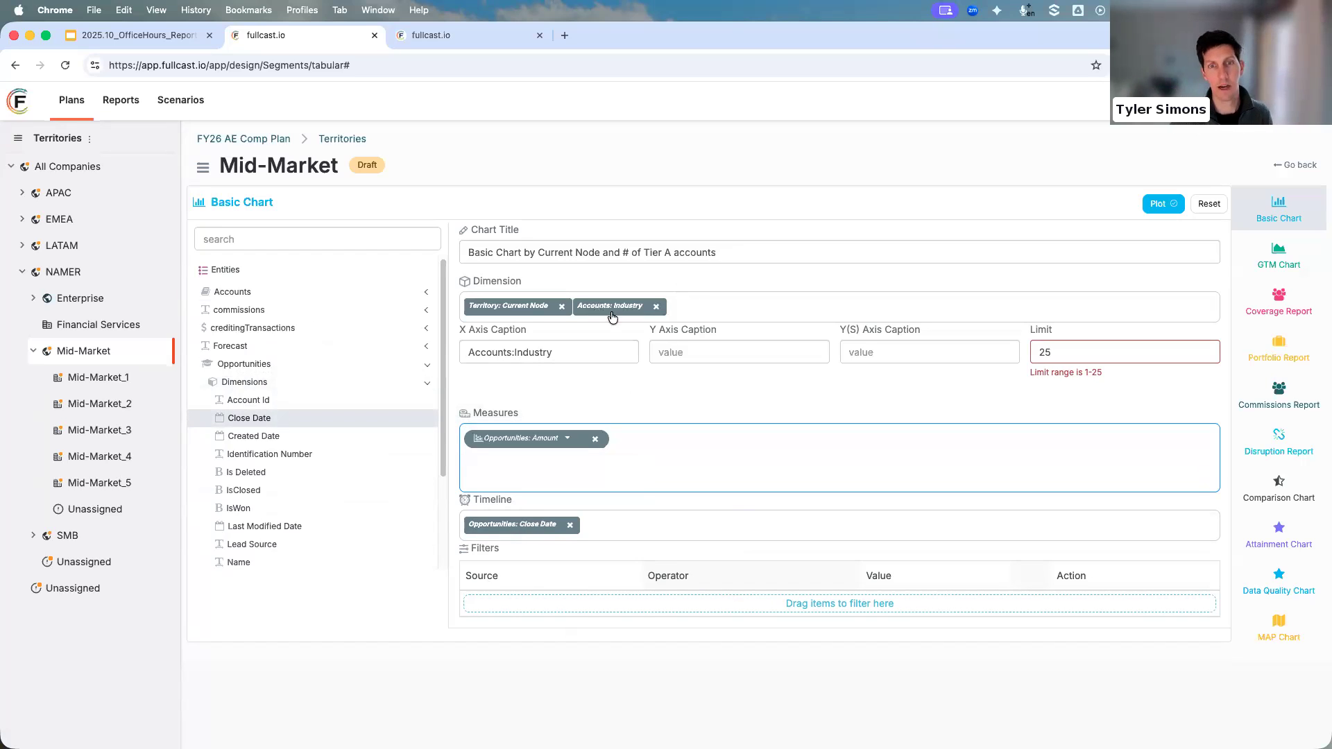
click(562, 443)
mouse_move(553, 530)
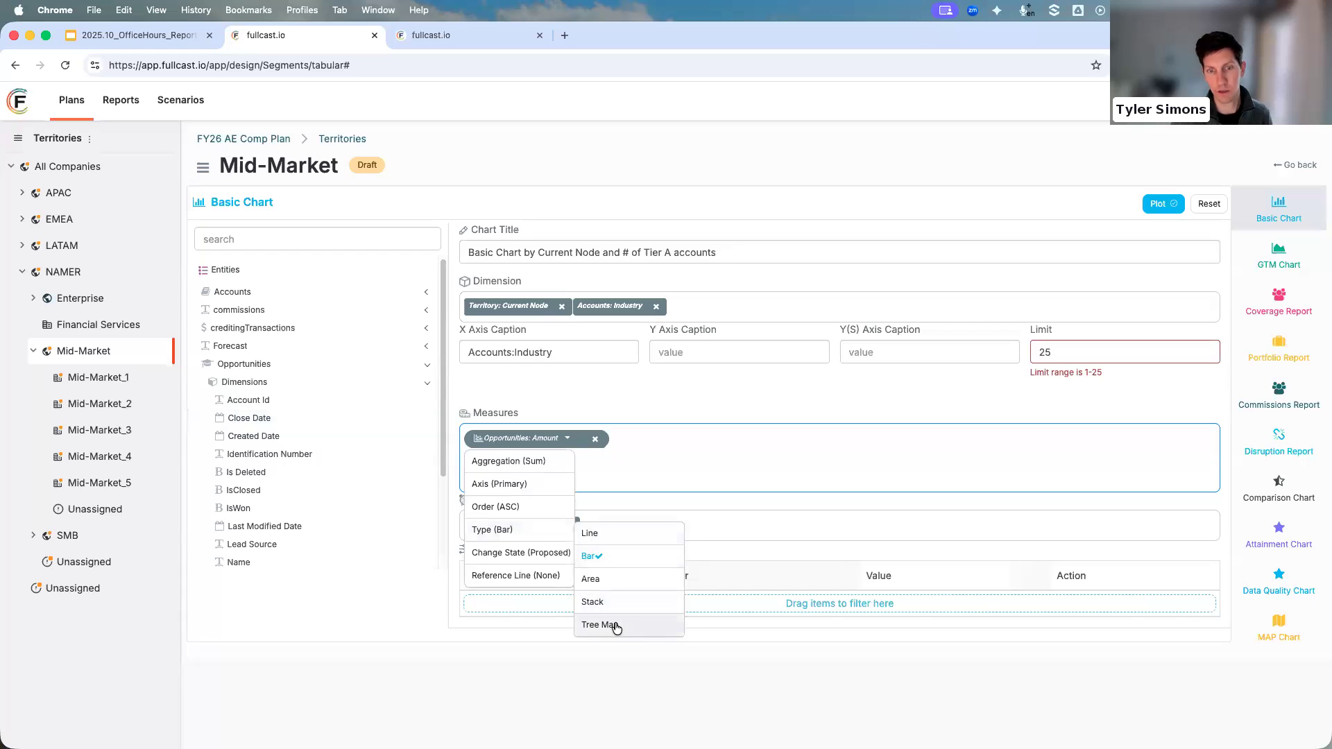
click(850, 441)
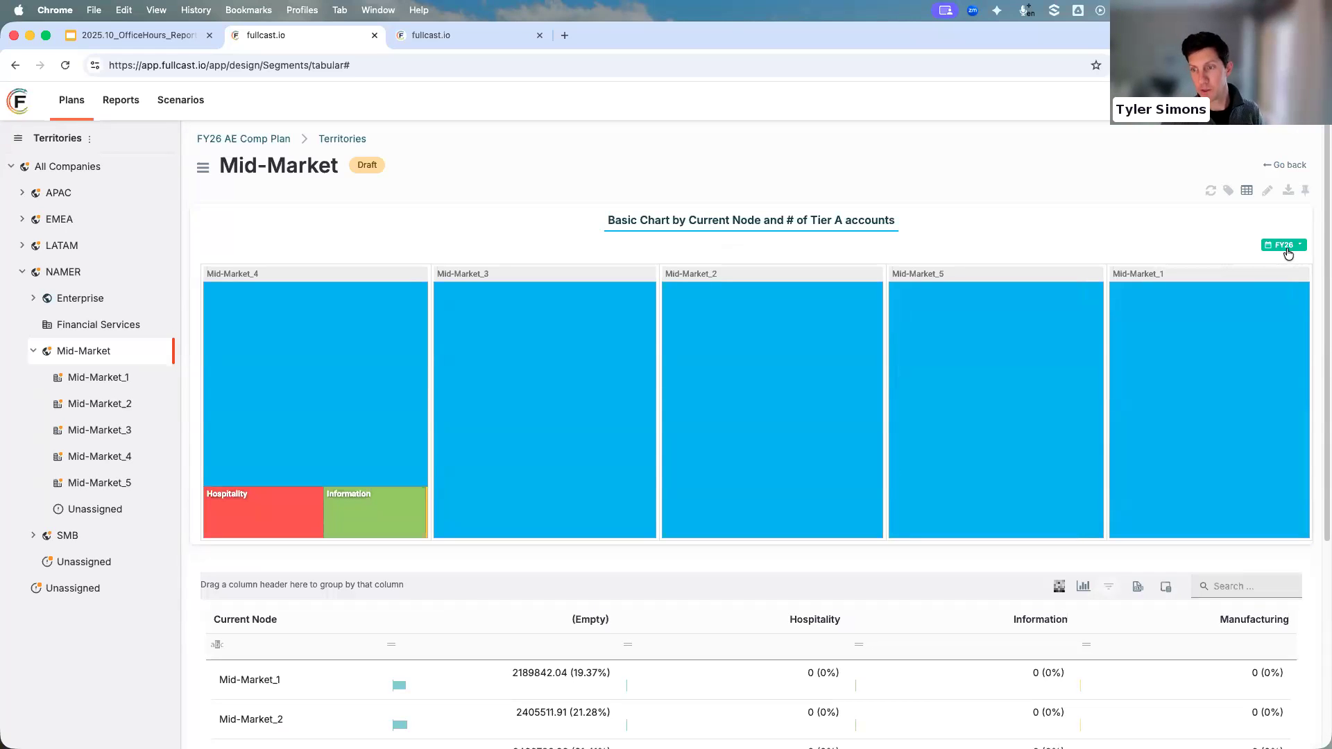
Review the period options available for the chart's timeline, including Fiscal Year, Trailing and To Date.
click(1288, 247)
mouse_move(1277, 286)
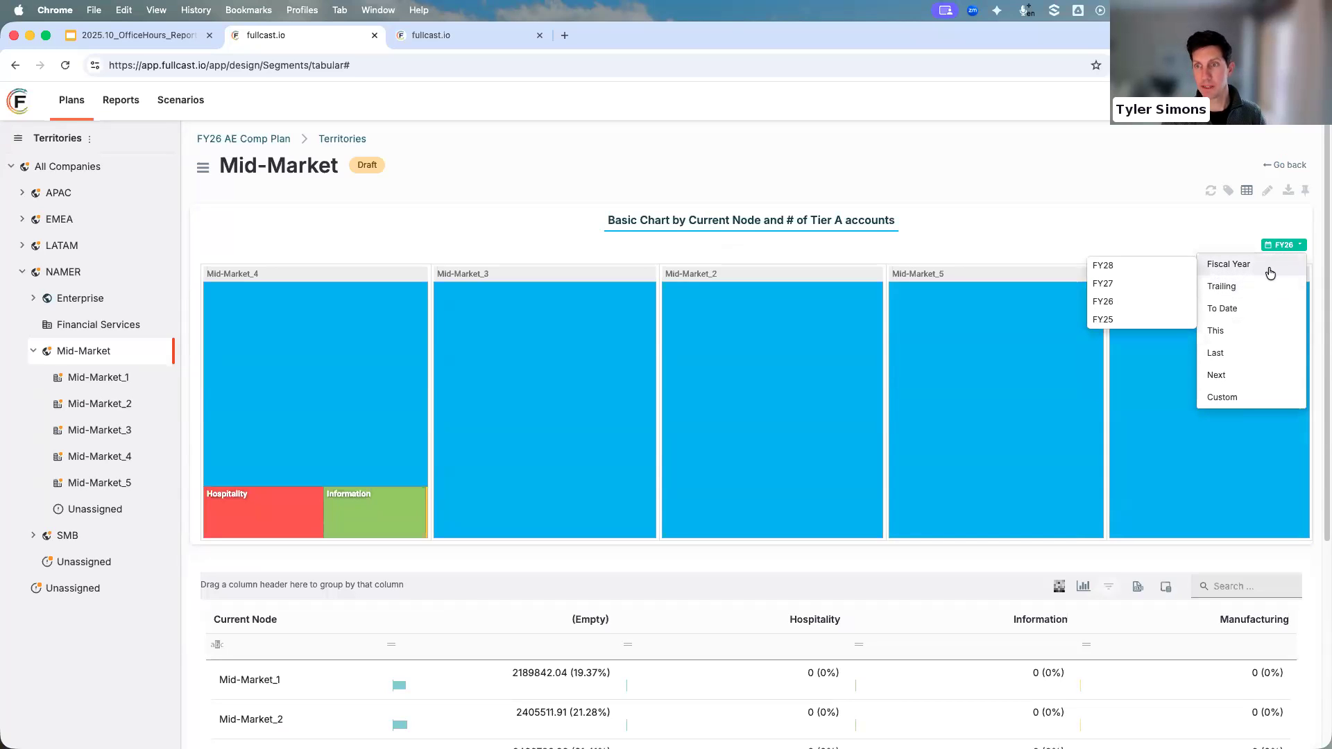
mouse_move(1262, 313)
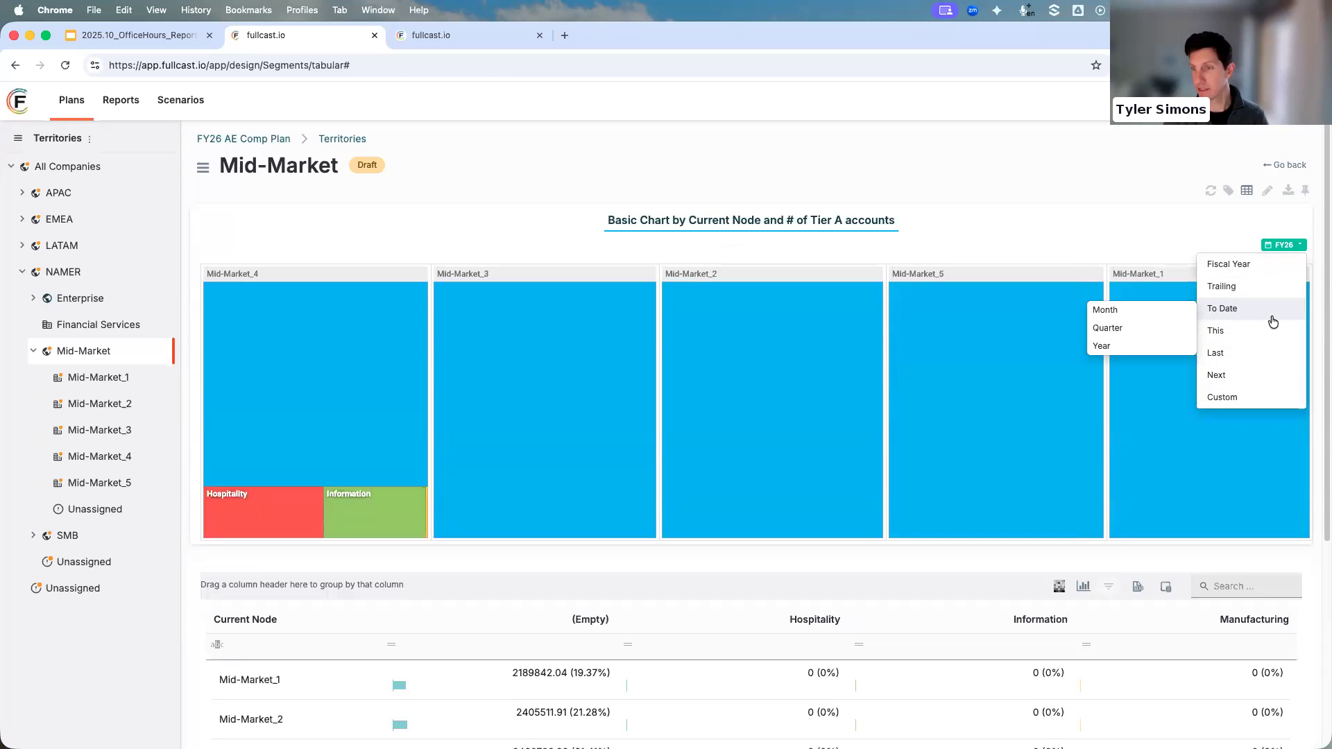
click(1027, 226)
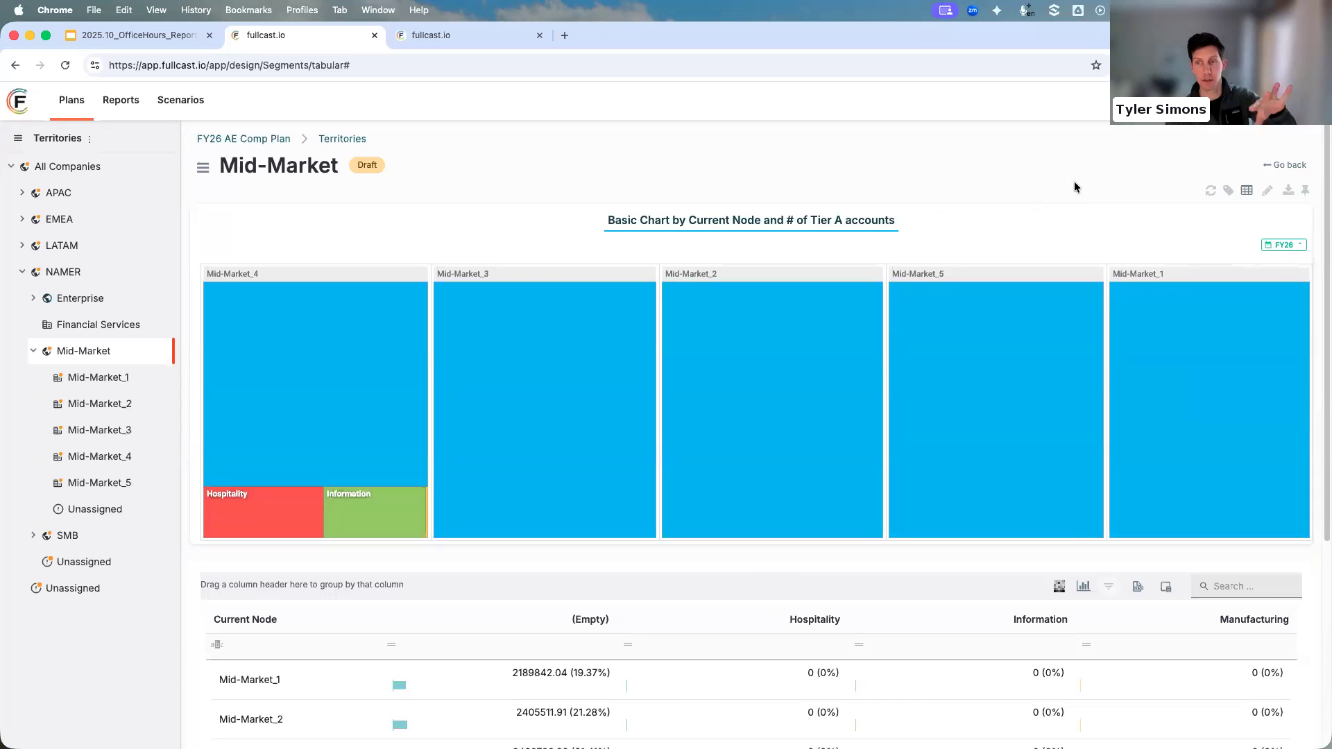
Reopen the chart settings and add a filter for Opportunities IsWon equals 1.
click(1268, 193)
click(261, 363)
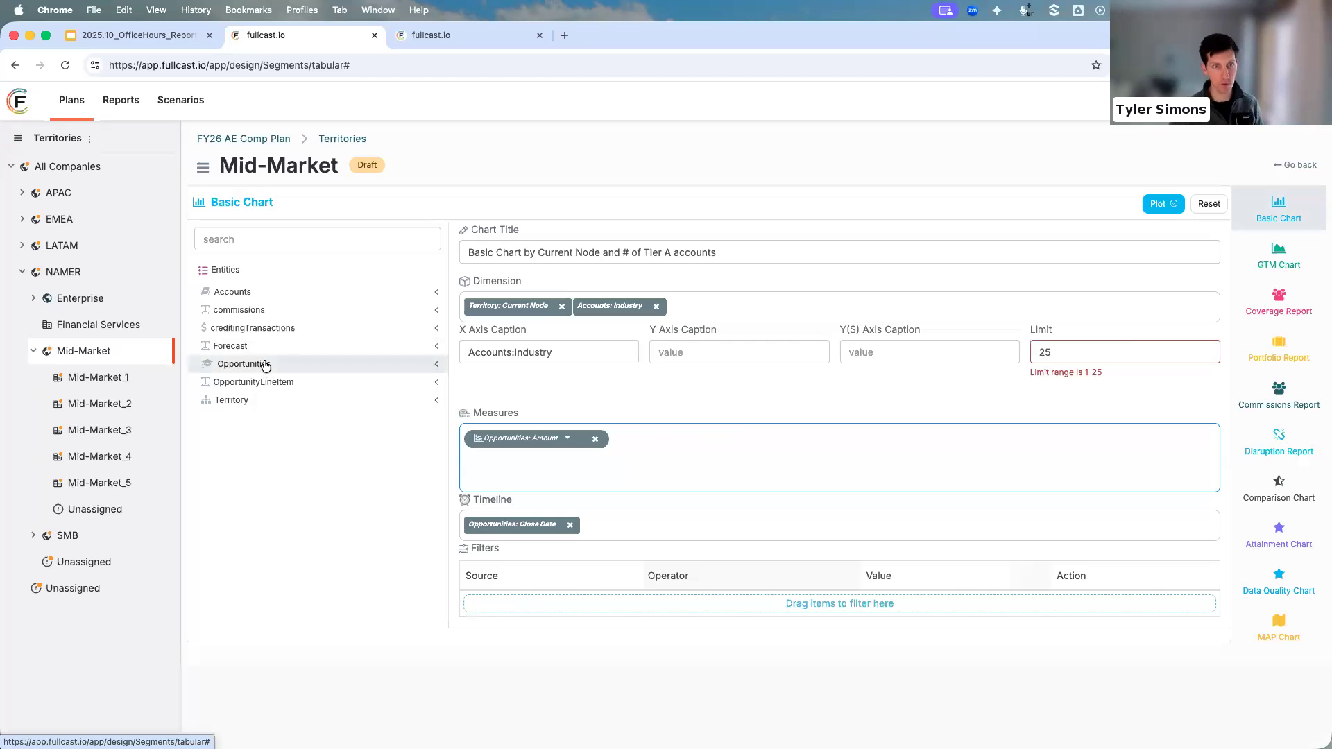
click(262, 387)
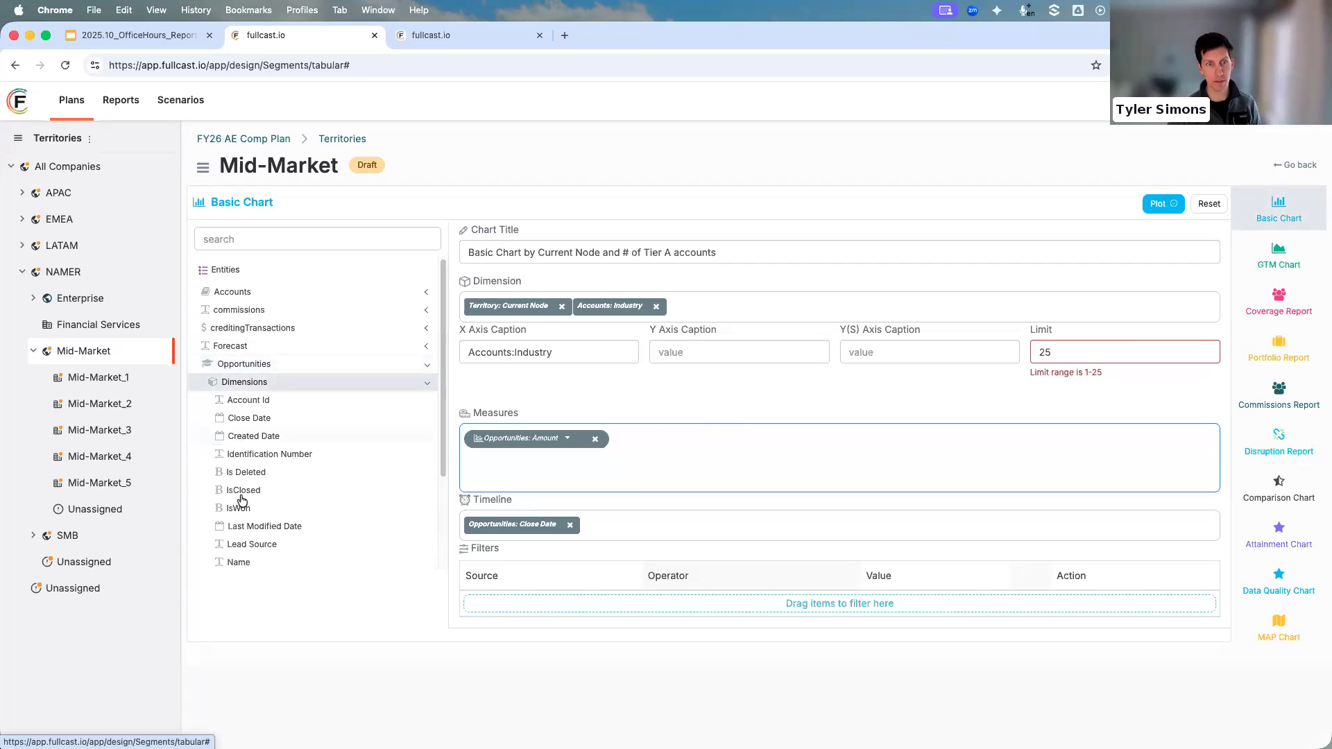
drag(244, 513, 777, 623)
click(762, 609)
click(759, 632)
click(873, 608)
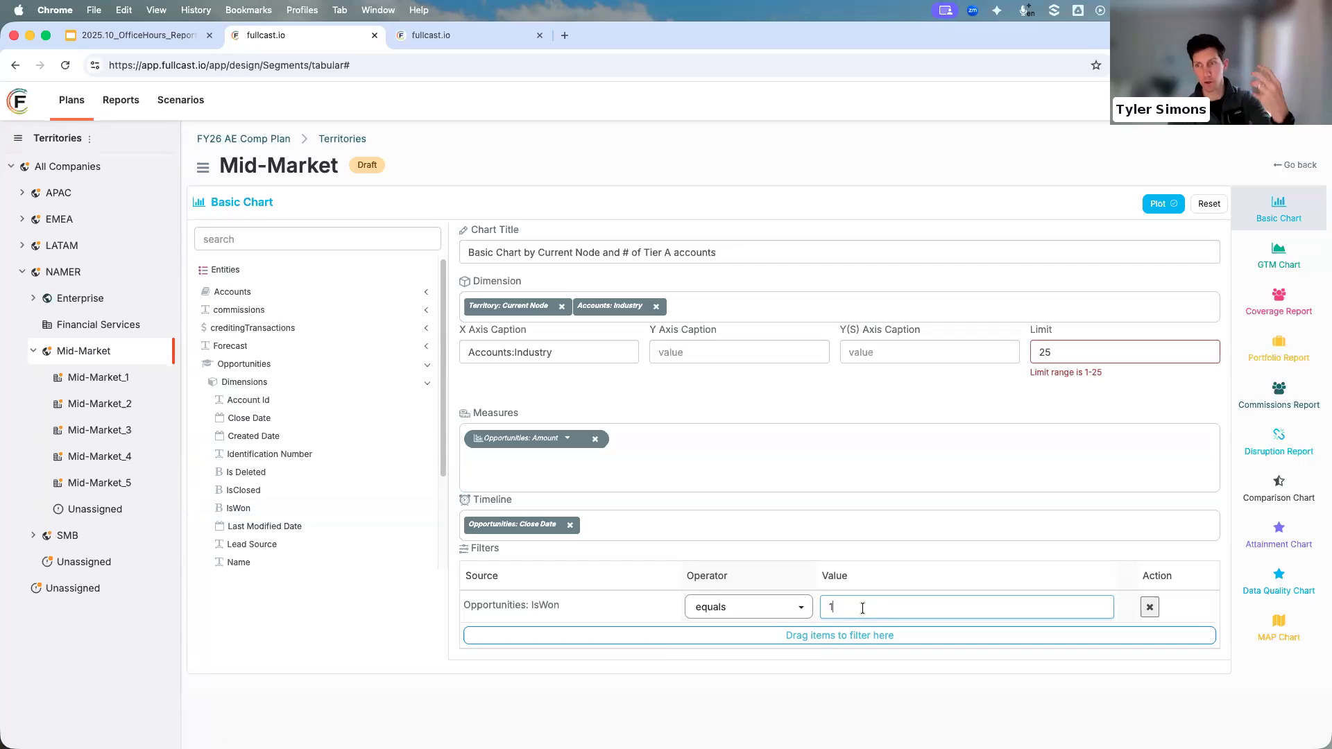
Plot the filtered opportunity chart and set its timeline period to trailing 36 months.
click(864, 512)
click(1163, 204)
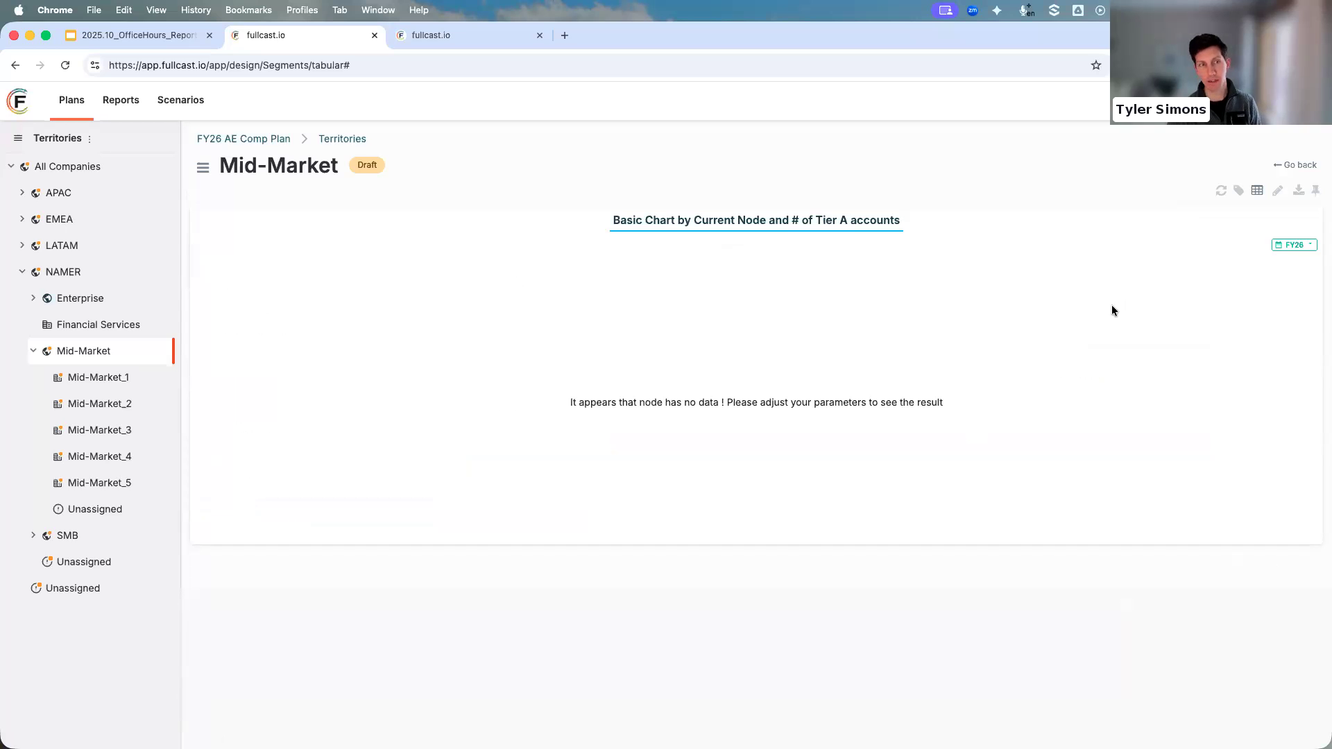
click(1293, 245)
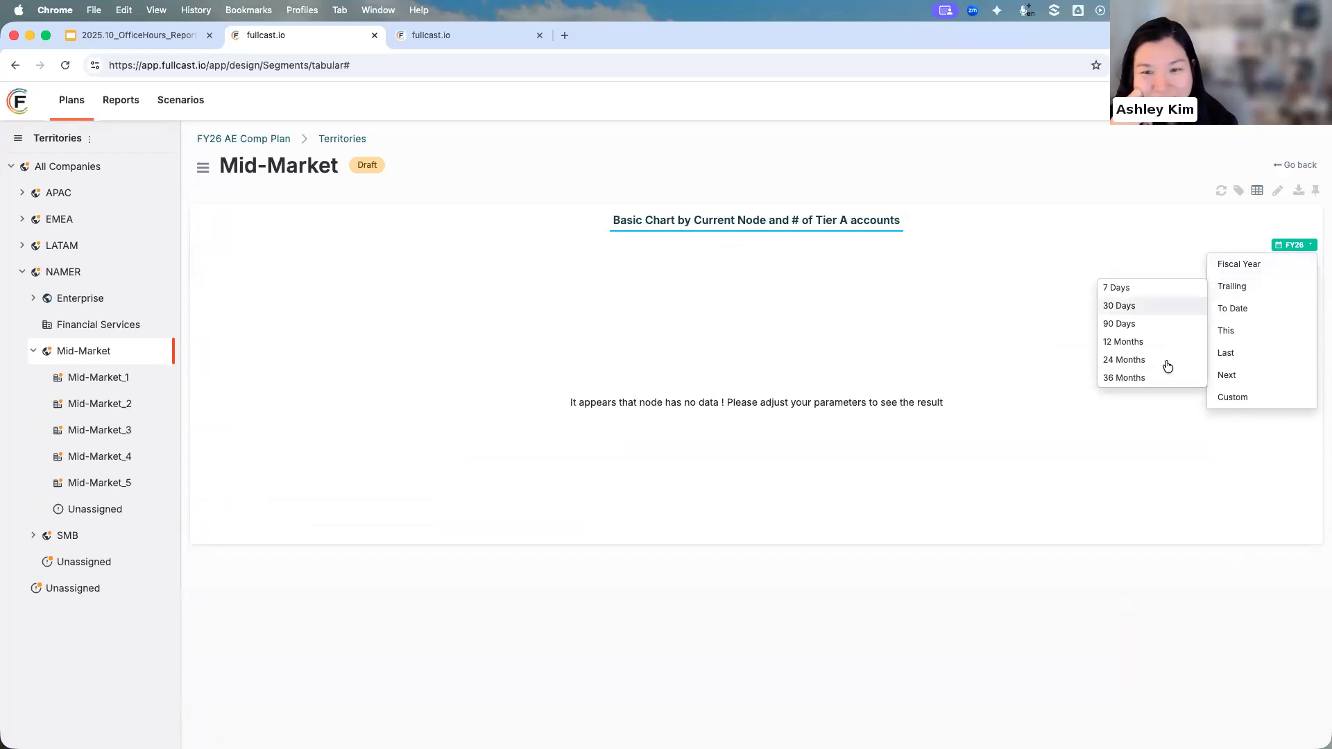
click(1154, 380)
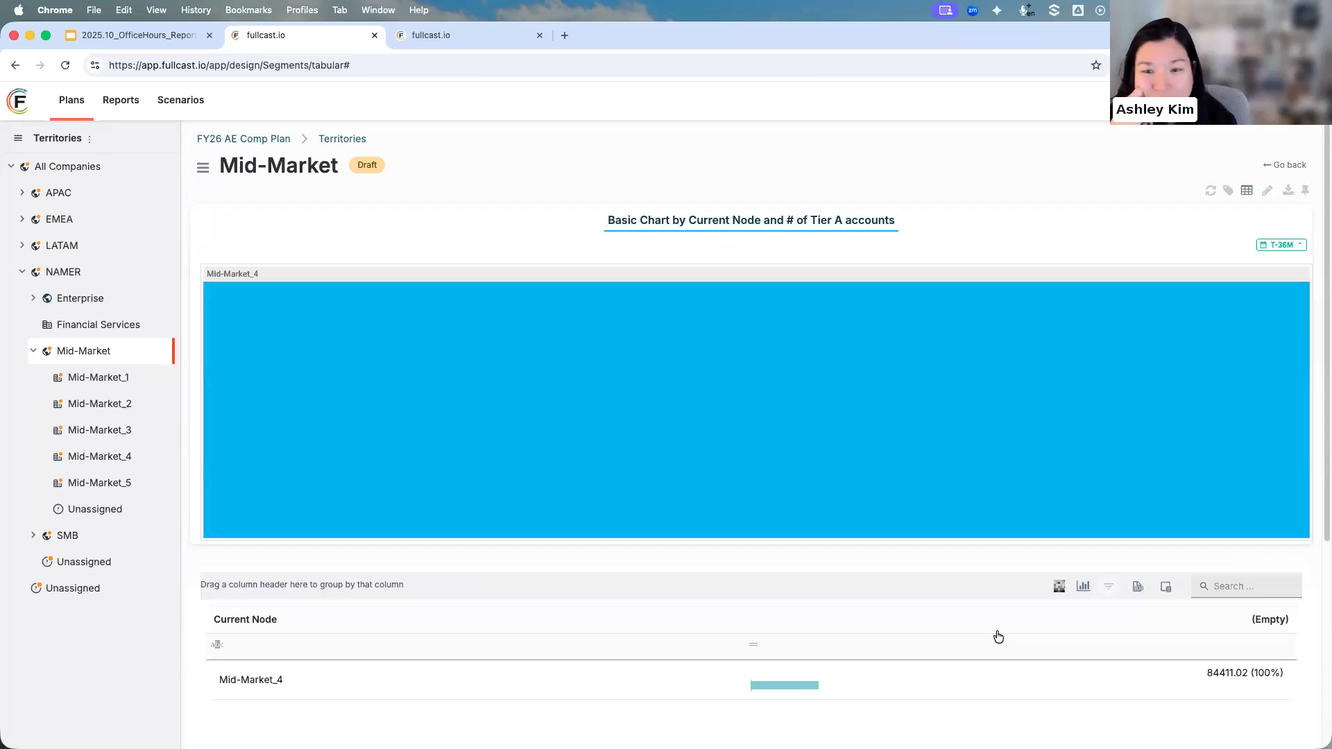
Remove the Accounts Industry dimension, set the Opportunities Amount measure's type to Bar, and replot the chart.
click(1267, 193)
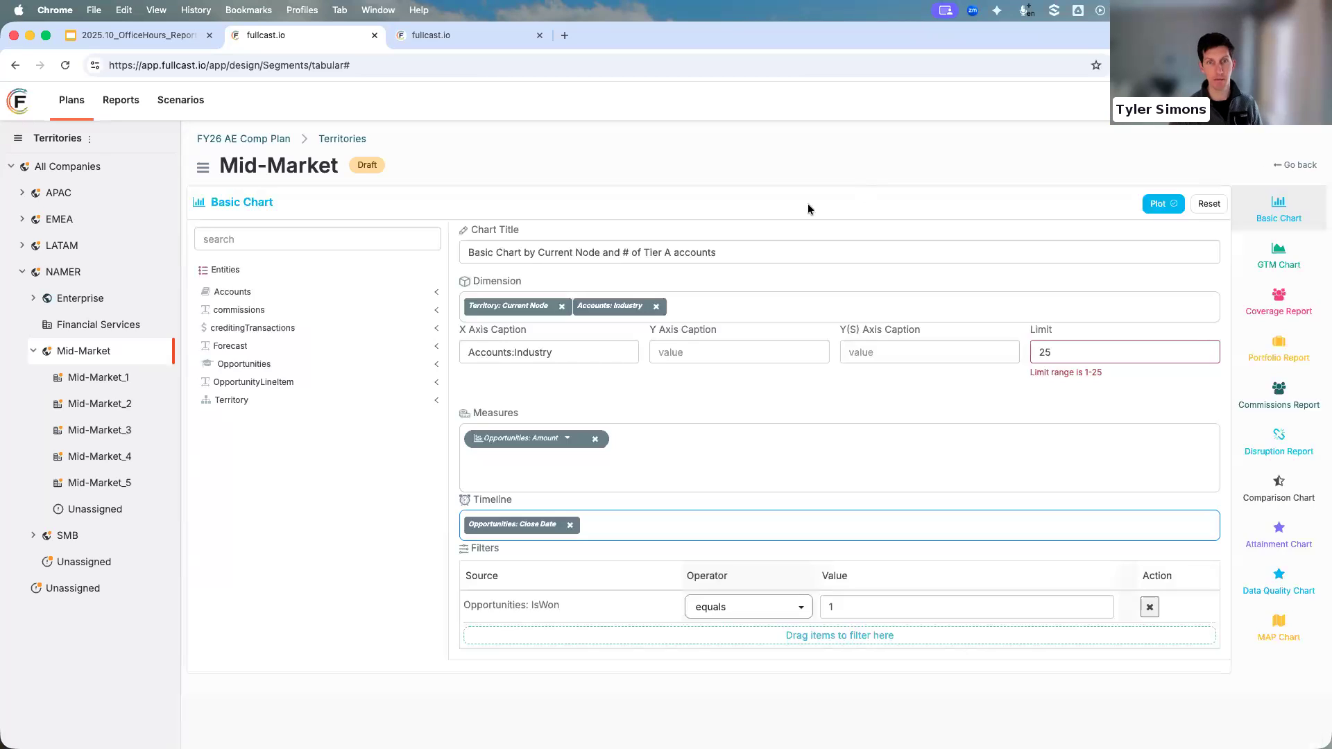
click(656, 309)
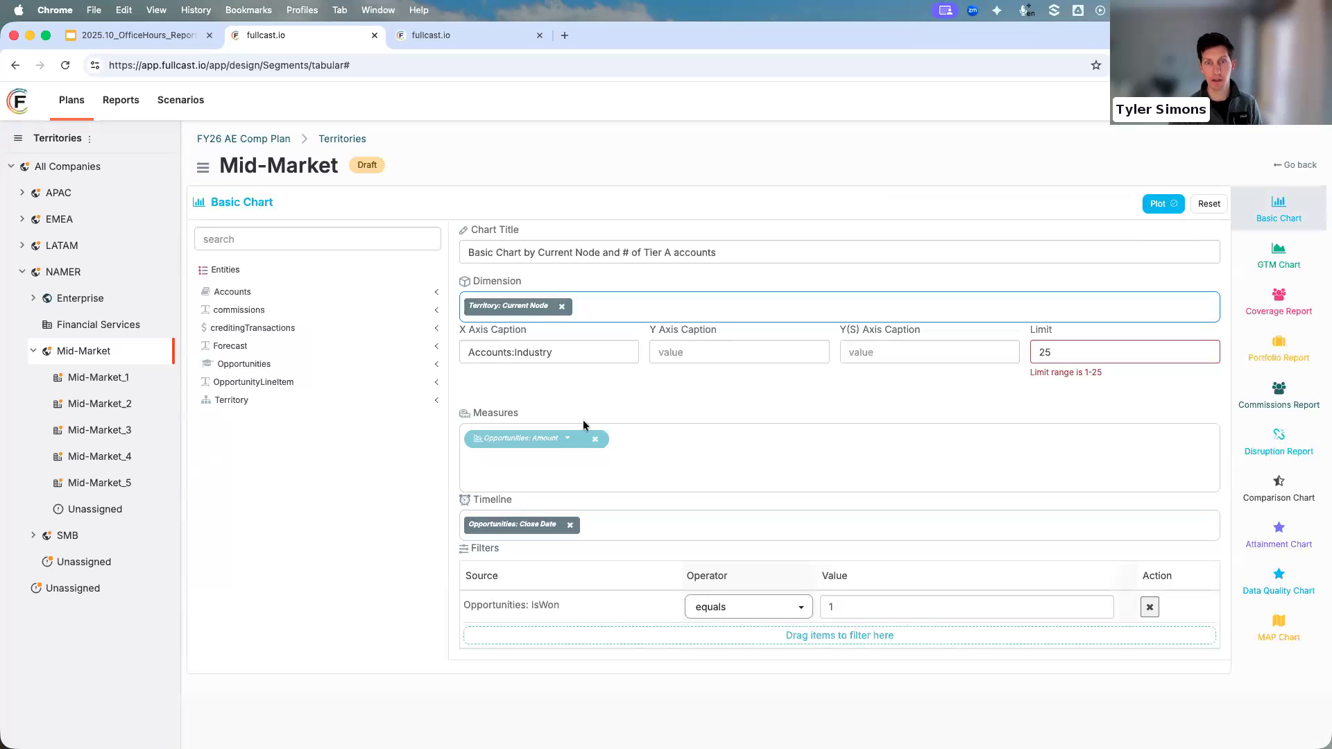
click(566, 439)
mouse_move(533, 531)
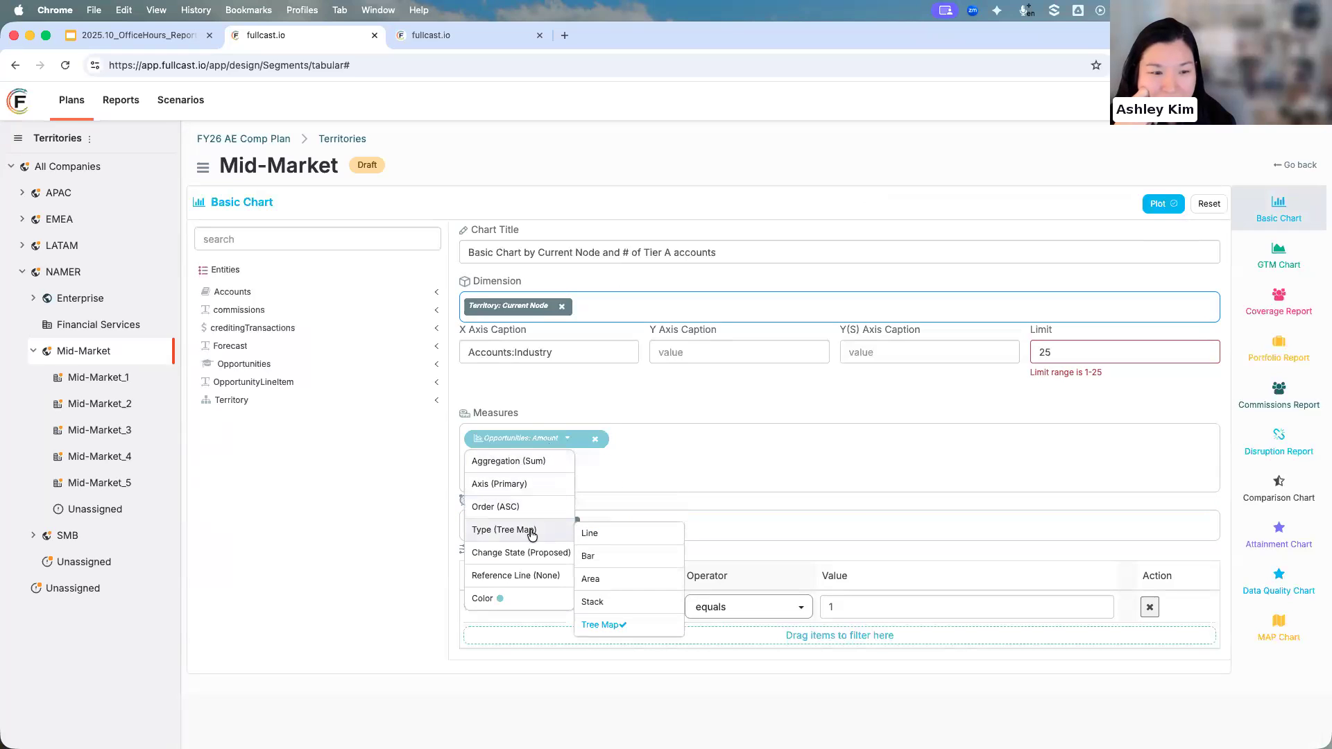
click(657, 556)
click(1170, 206)
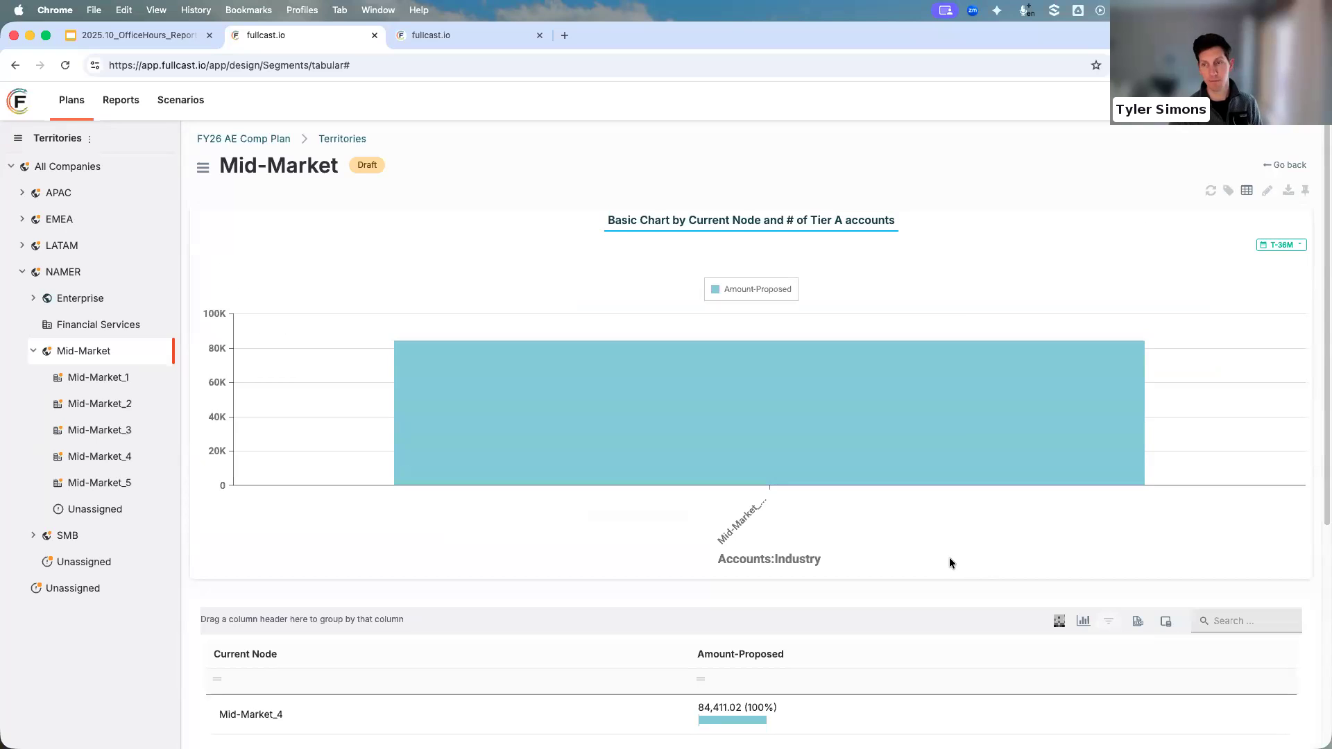
mouse_move(806, 417)
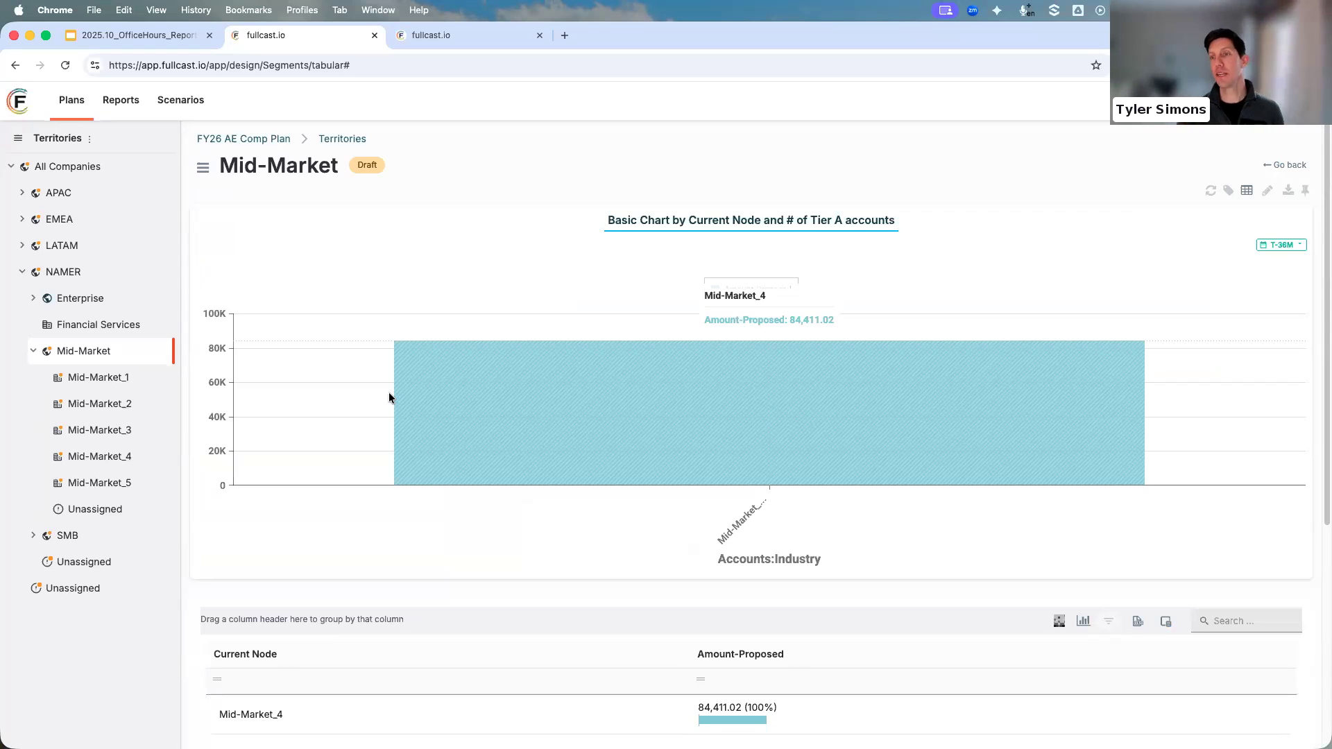
Clear the Opportunities Amount measure, the Close Date timeline and the IsWon filter from the Basic Chart settings.
click(1267, 190)
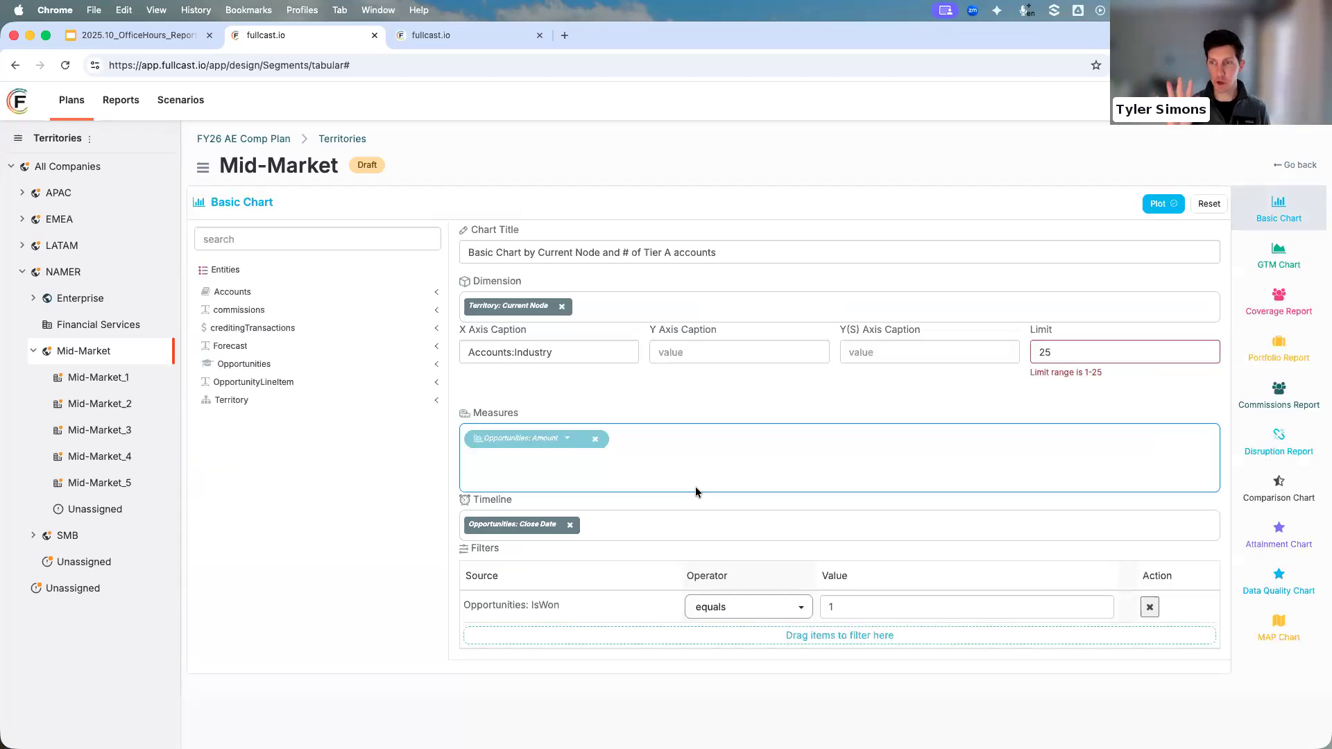
click(1289, 260)
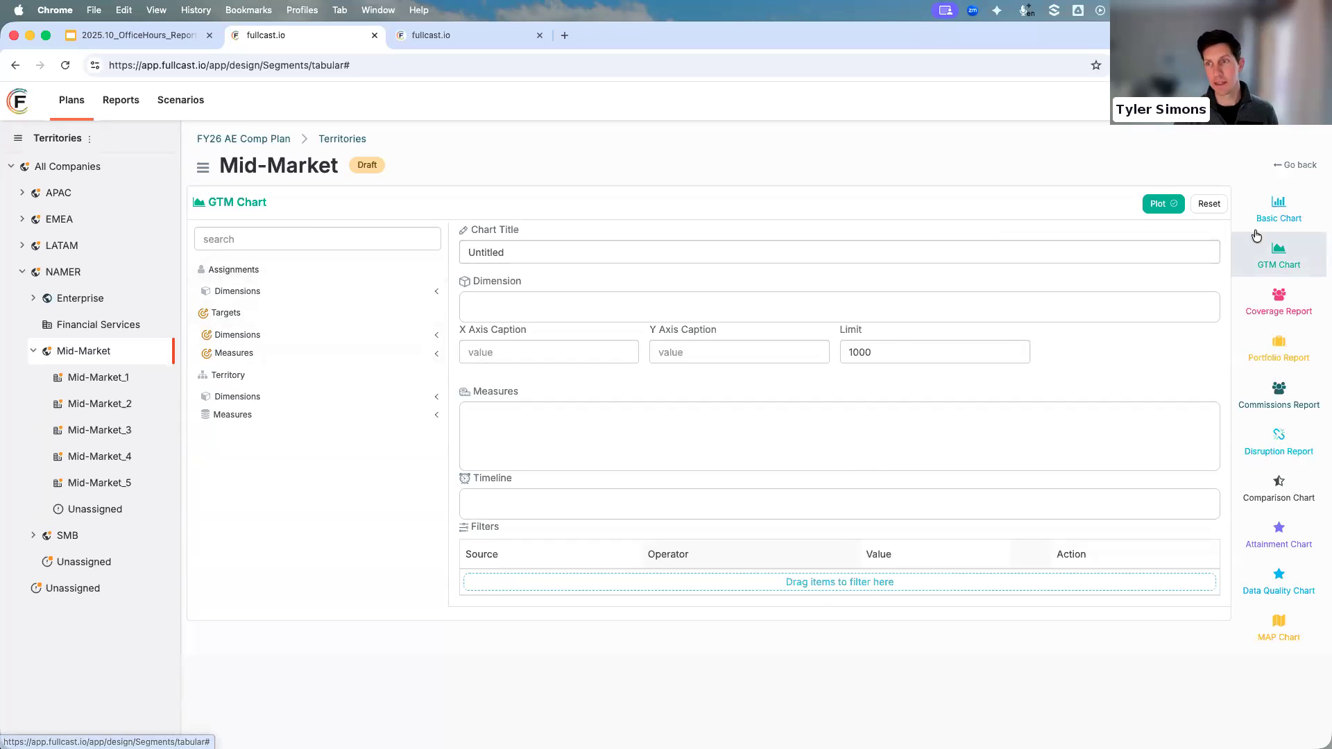
click(1281, 220)
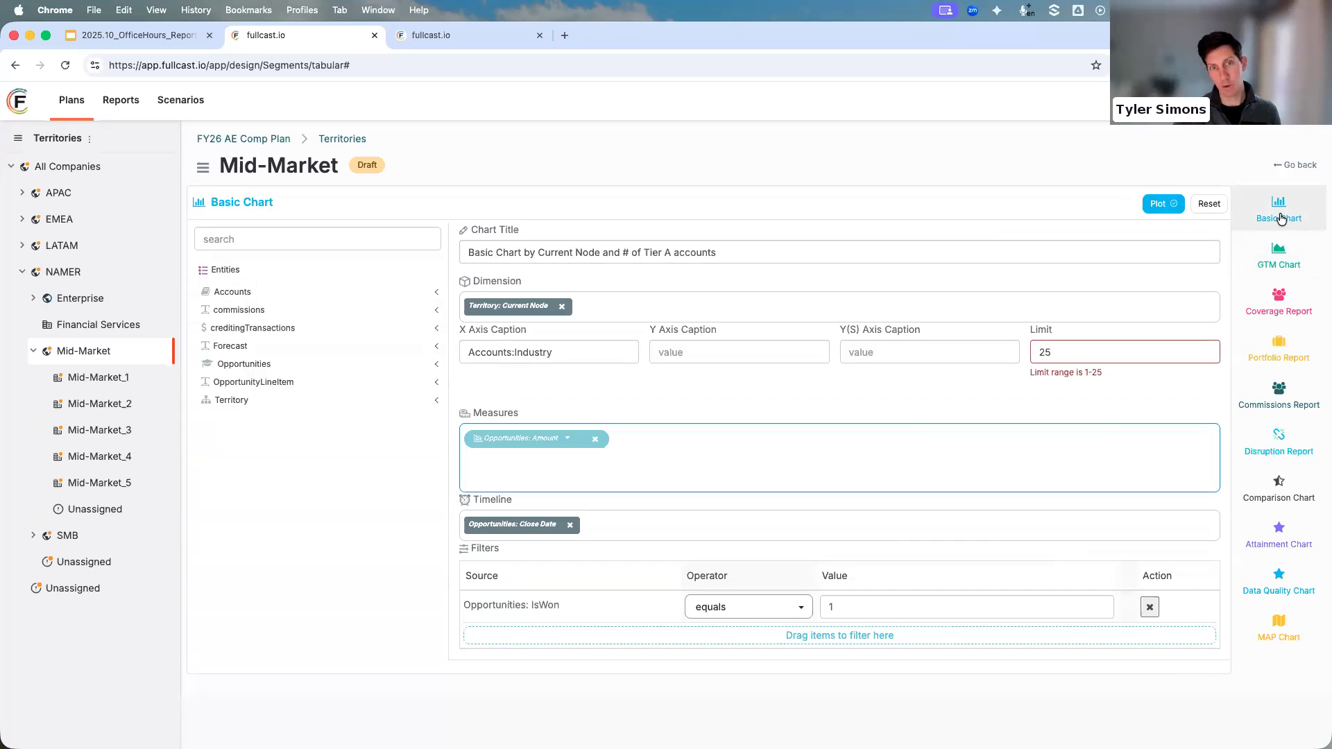
click(596, 441)
click(570, 525)
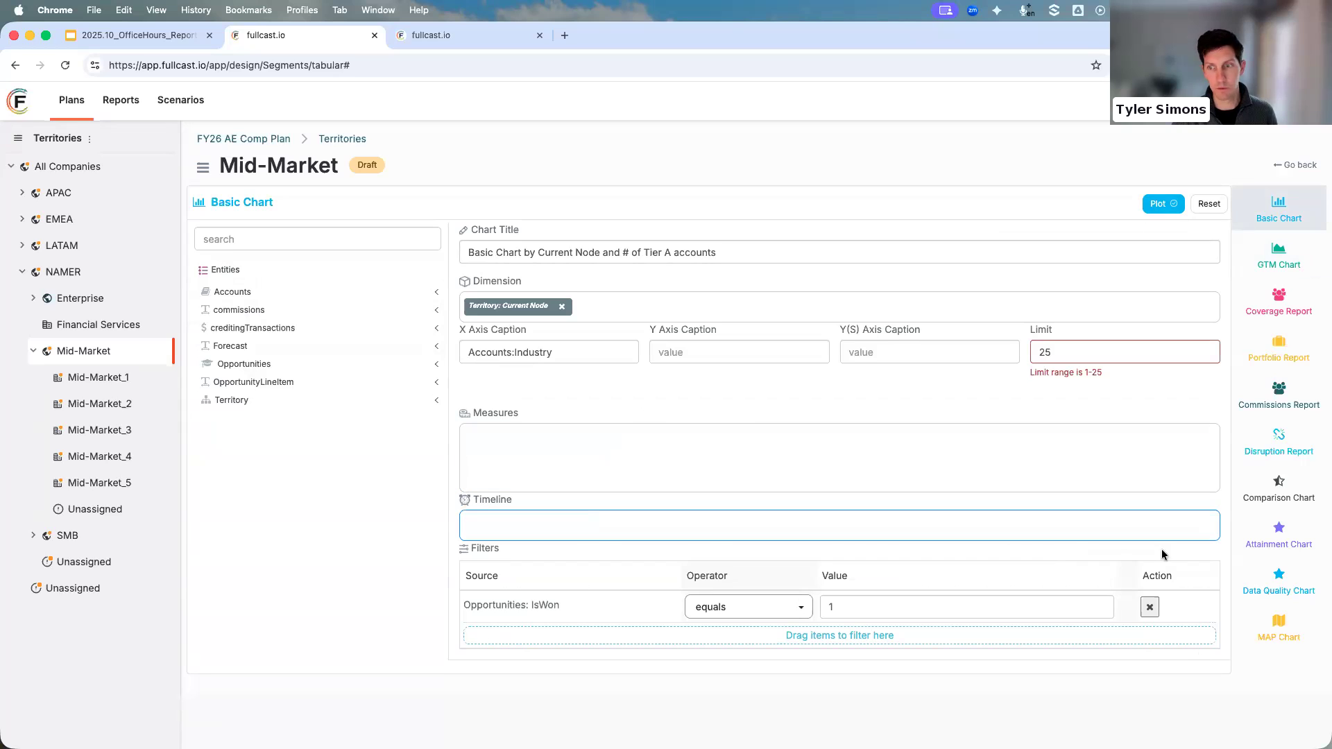
click(1150, 607)
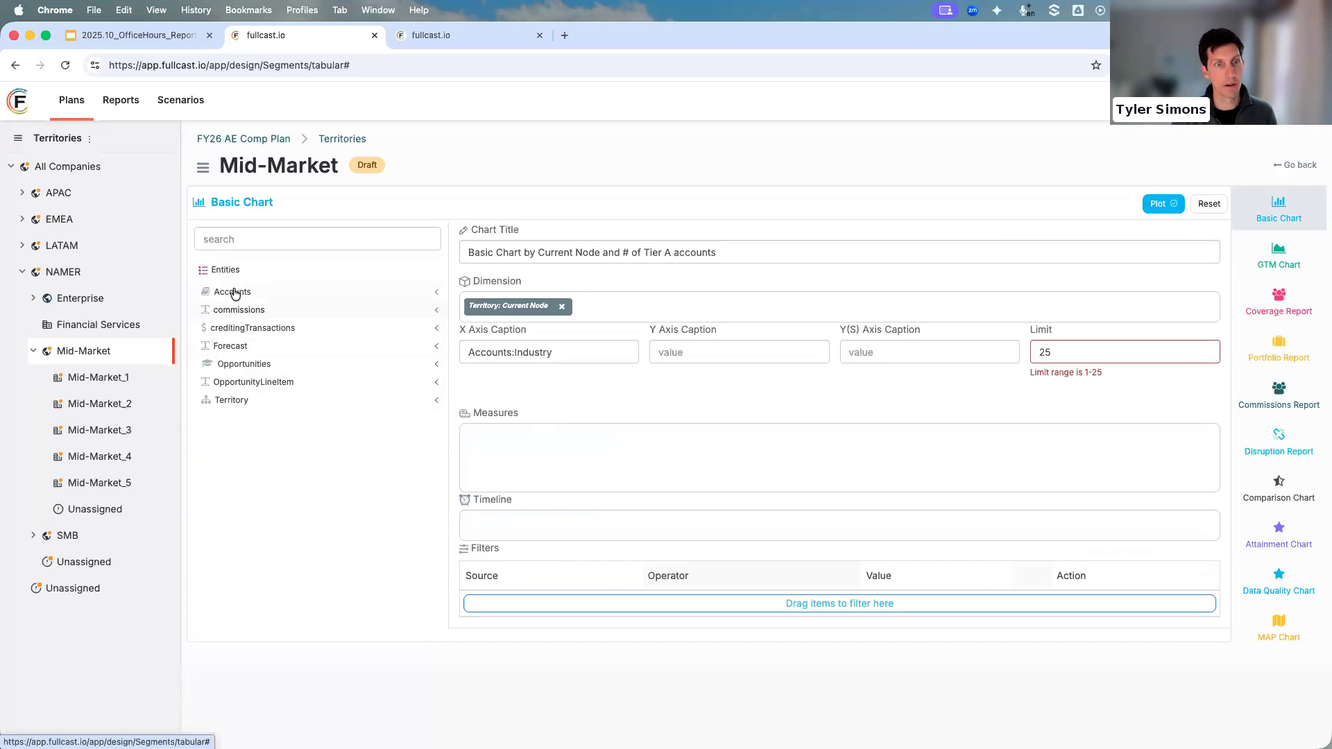
Add the Territory measure # of Tier A accounts to the Basic Chart and plot it.
click(231, 292)
click(239, 328)
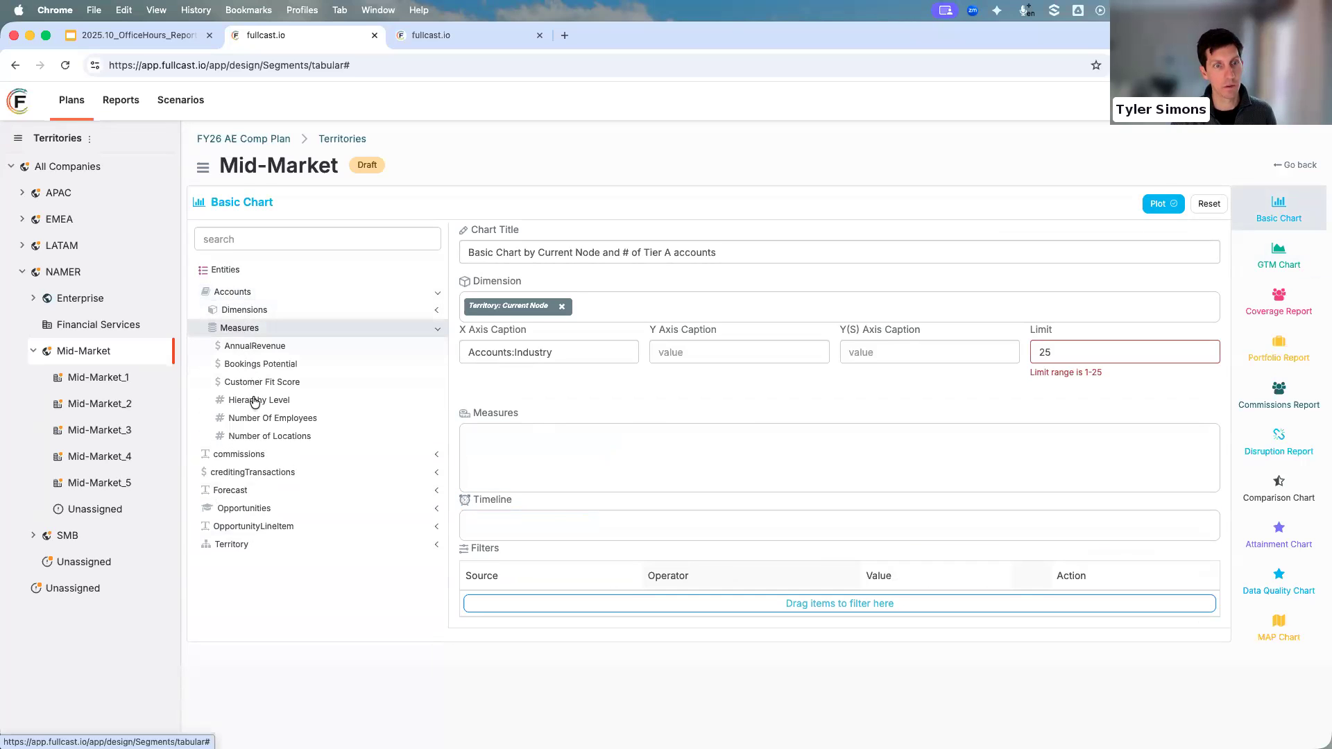
click(262, 547)
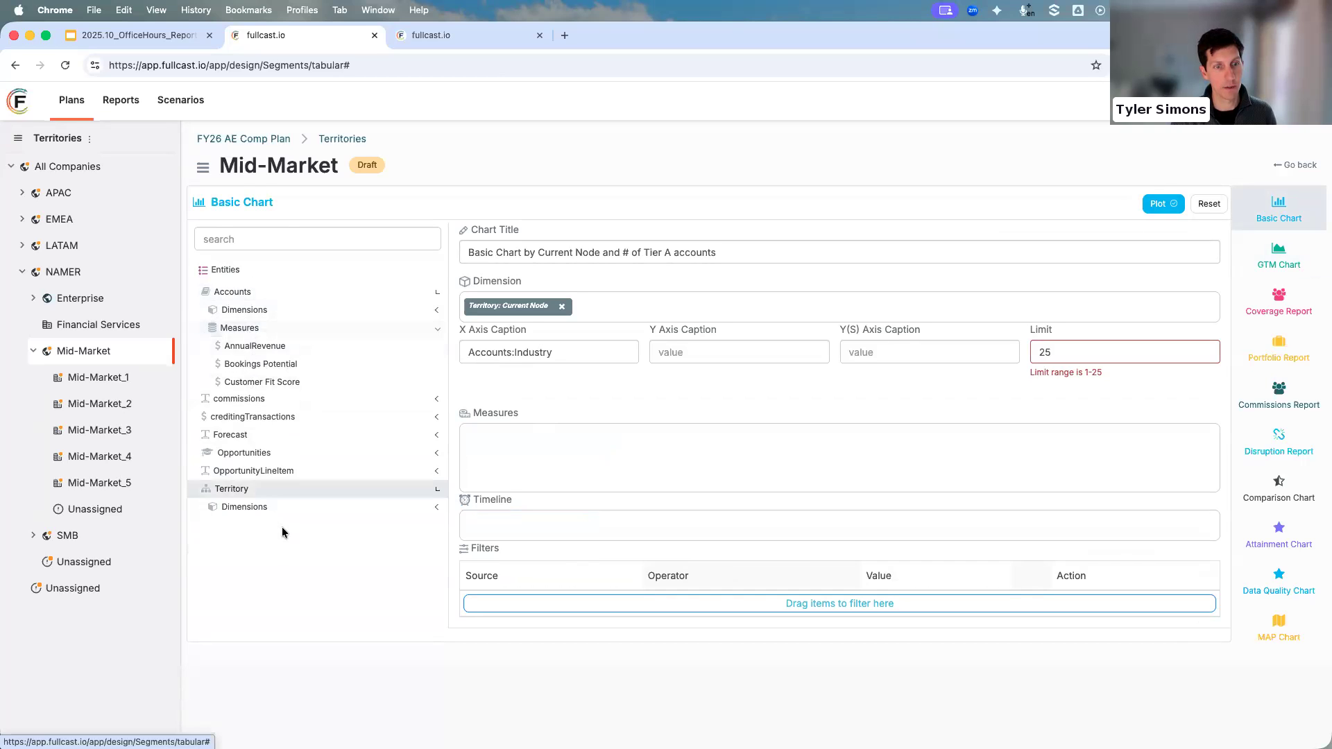
click(240, 436)
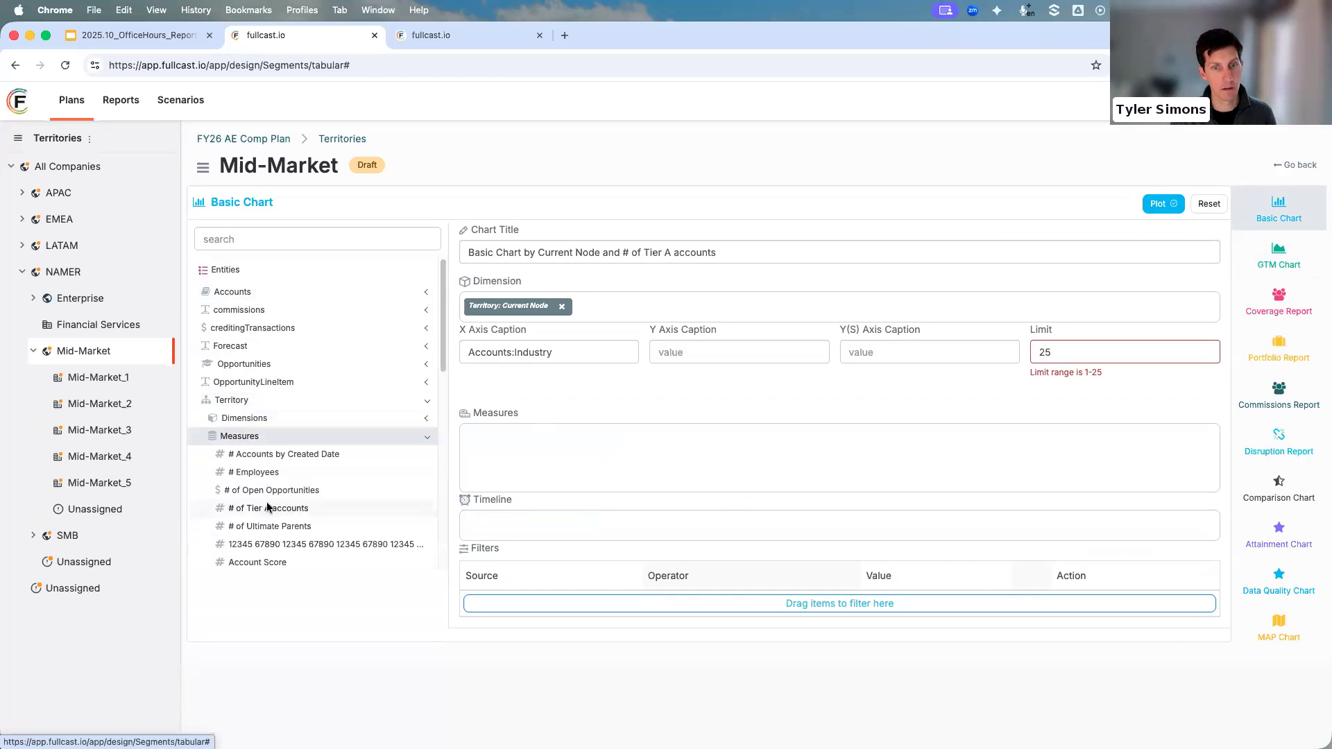
drag(268, 508, 527, 472)
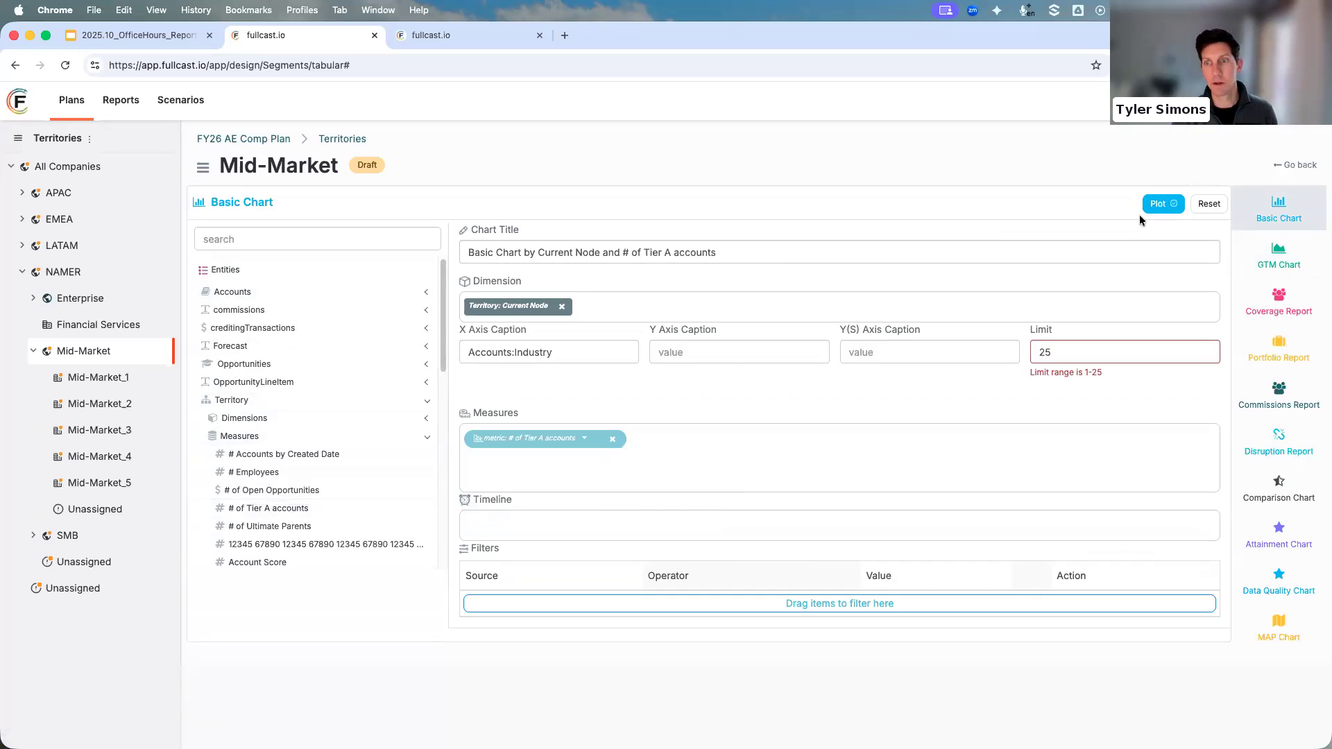
click(1157, 204)
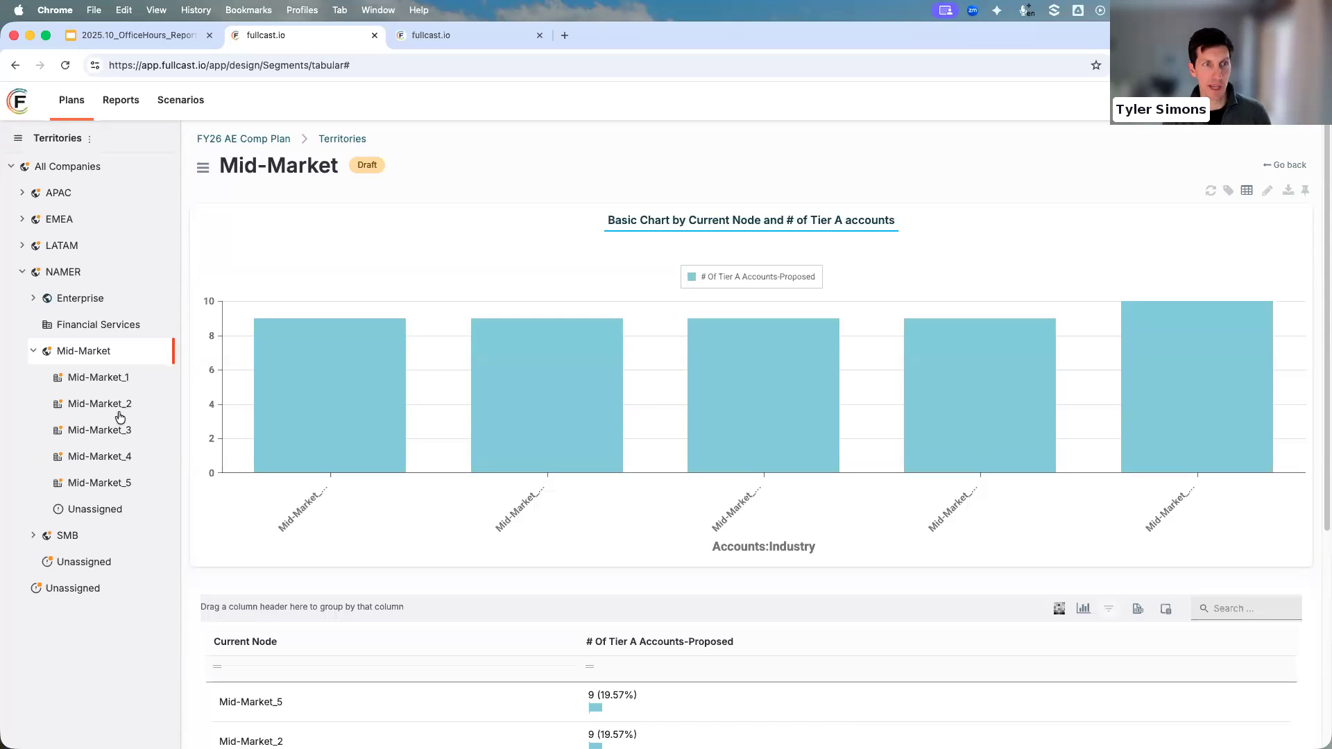
Show role details in the territory tree for the Account Executive role instead of No Role Details.
click(89, 141)
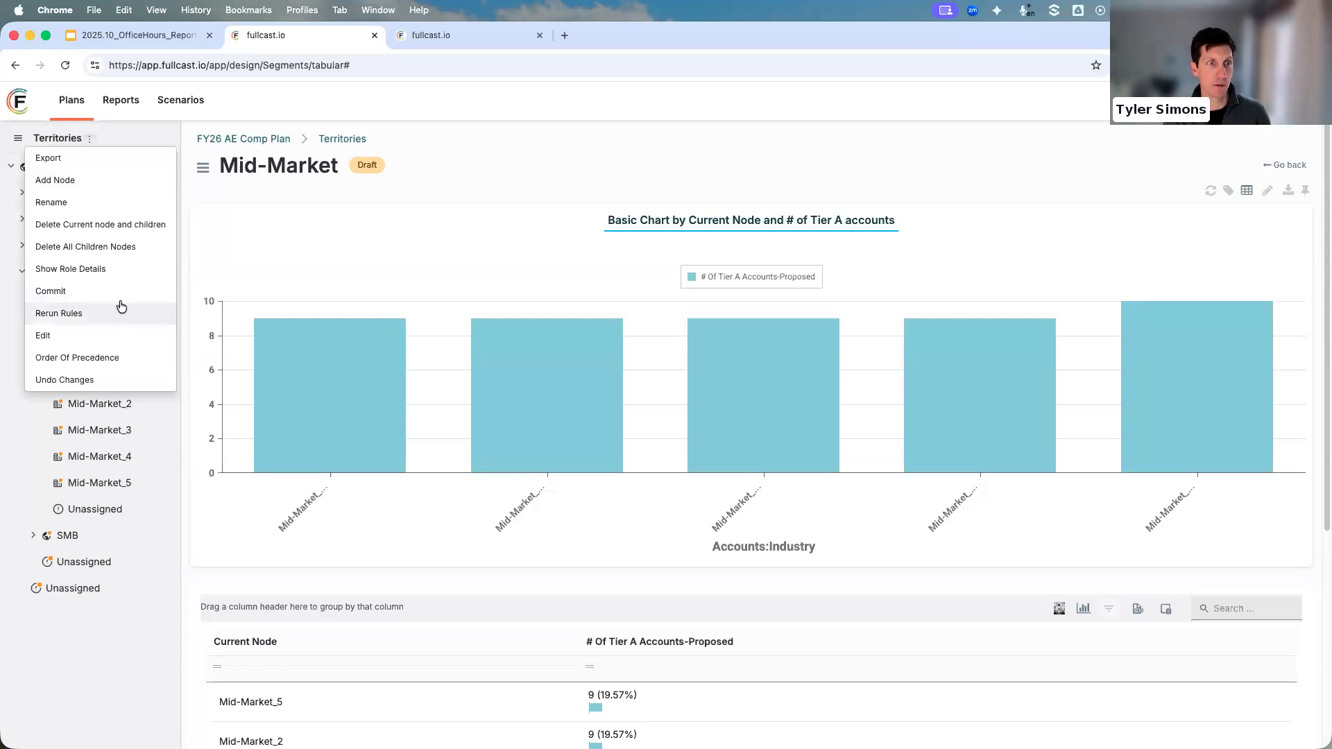
click(111, 271)
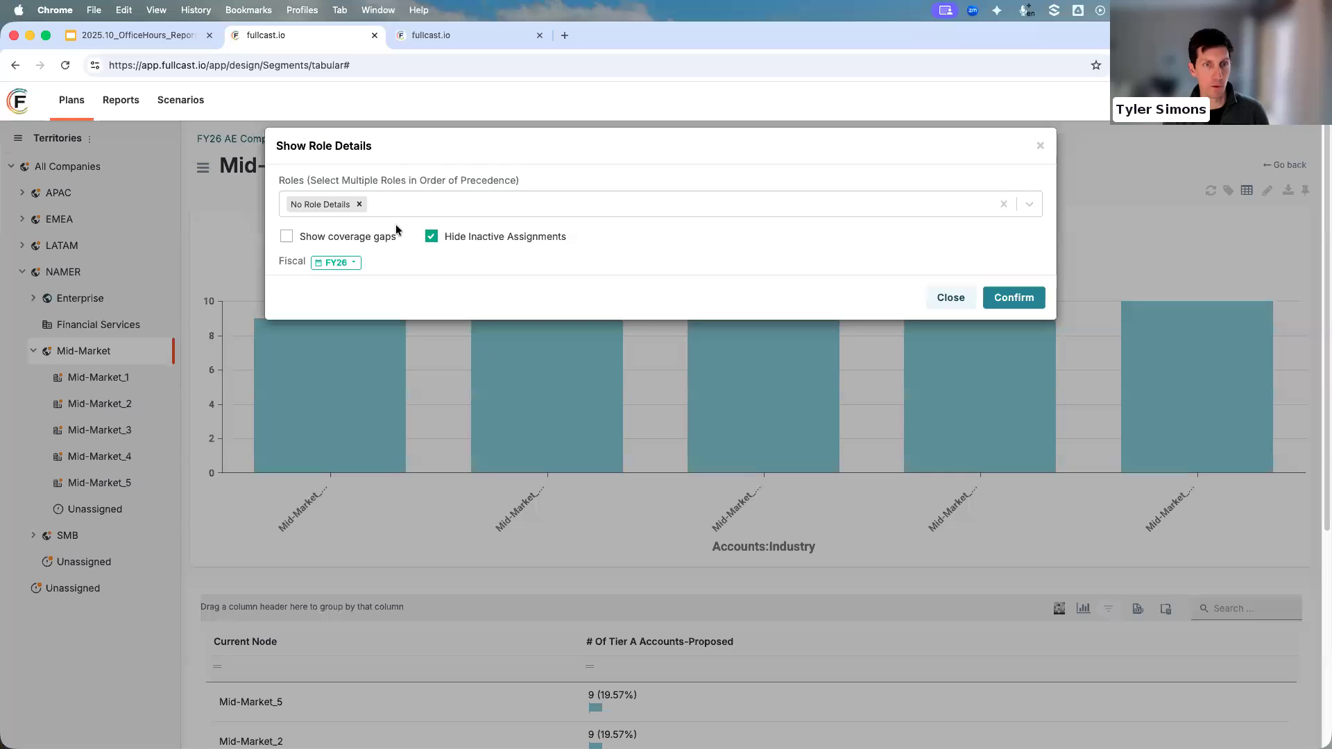
click(362, 204)
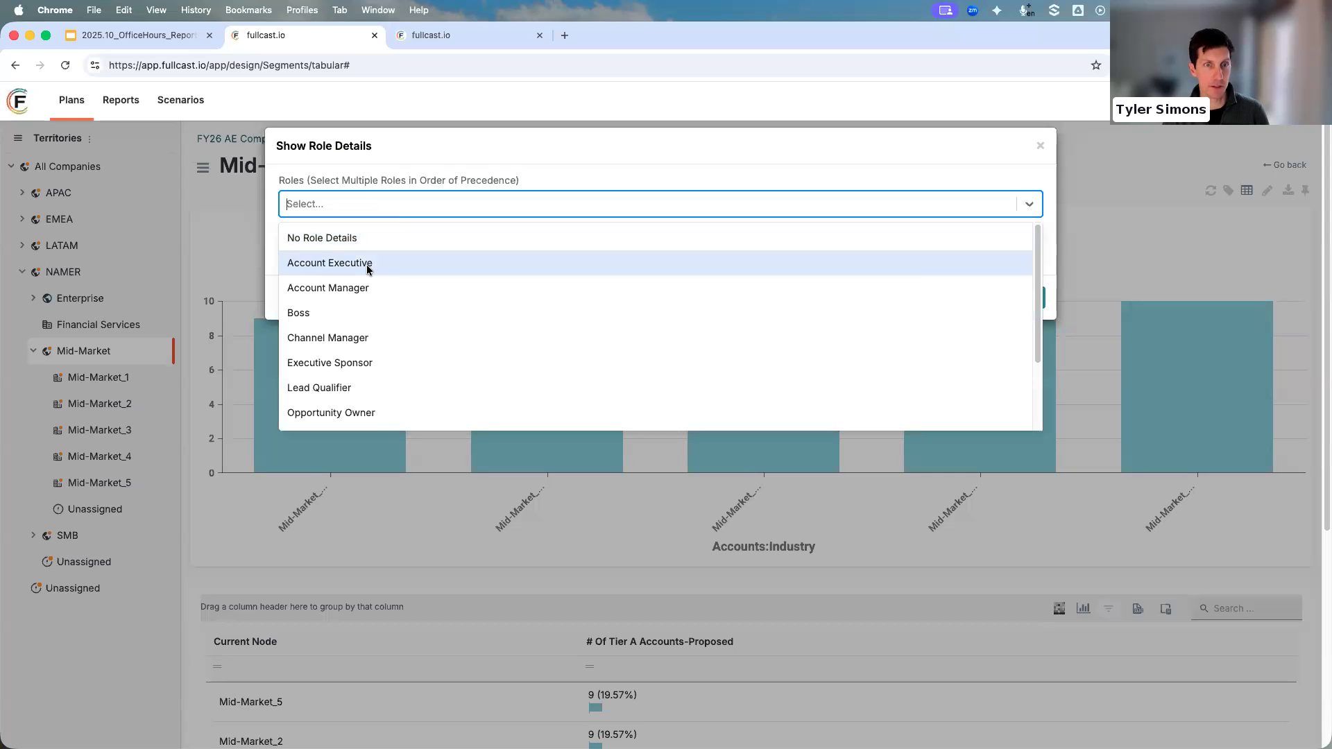
click(368, 267)
click(1012, 298)
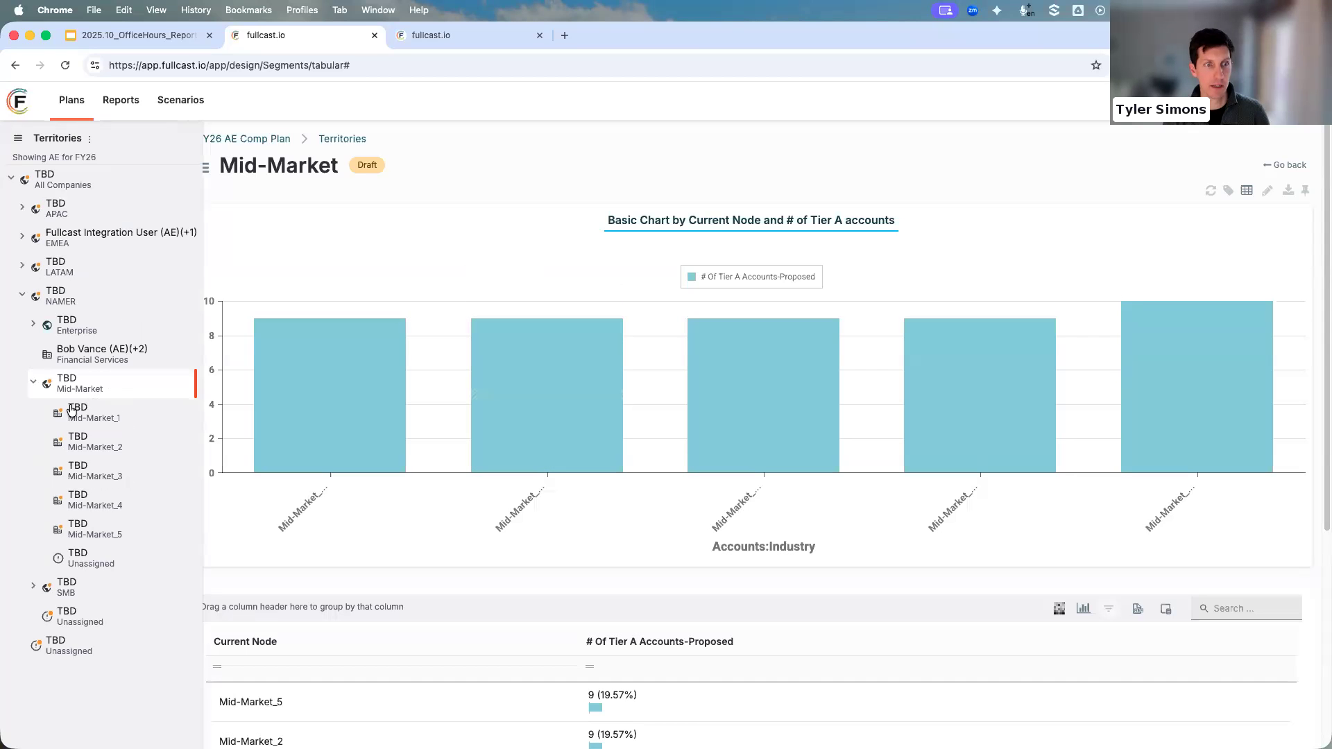
View the Tier A accounts chart for Mid-Market_5, and return to the parent Mid-Market node.
click(90, 540)
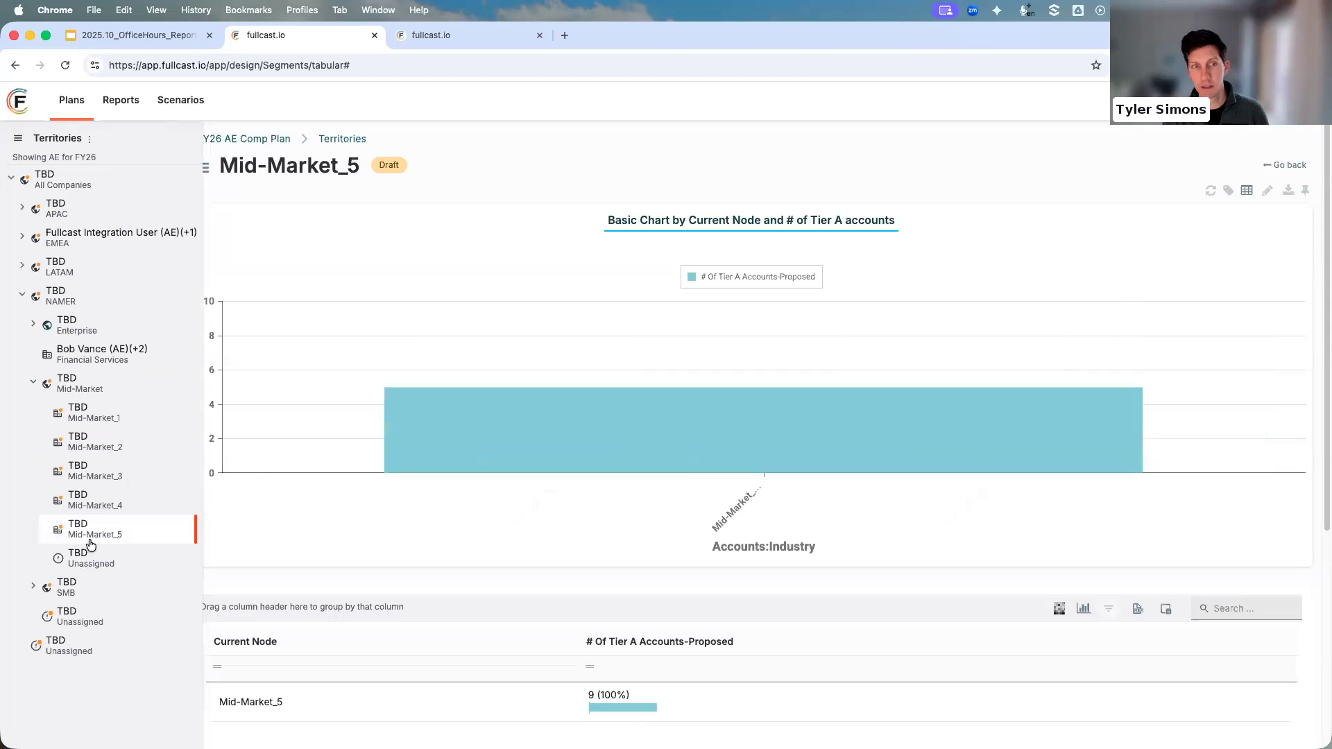
click(77, 388)
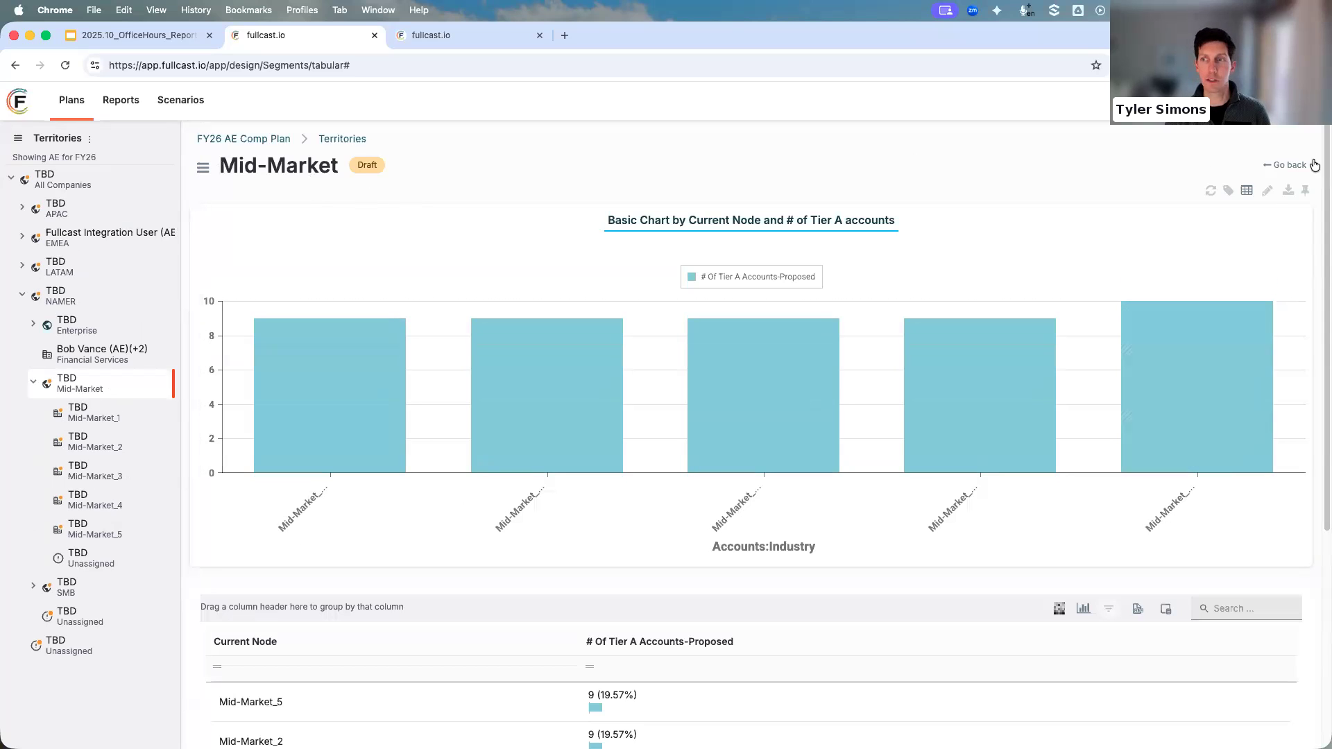
Build and plot a GTM Chart with Territory Name as the dimension and # of Tier A accounts as the measure.
click(1268, 191)
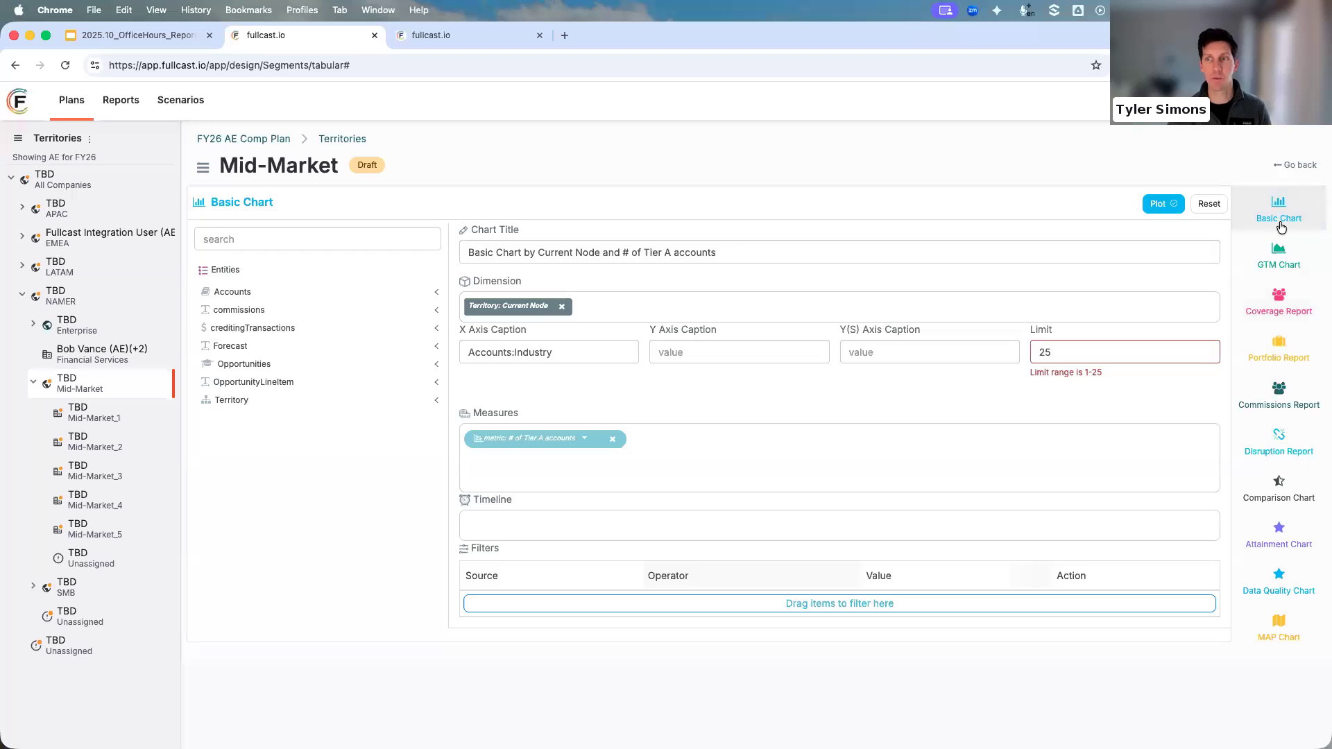
click(1280, 260)
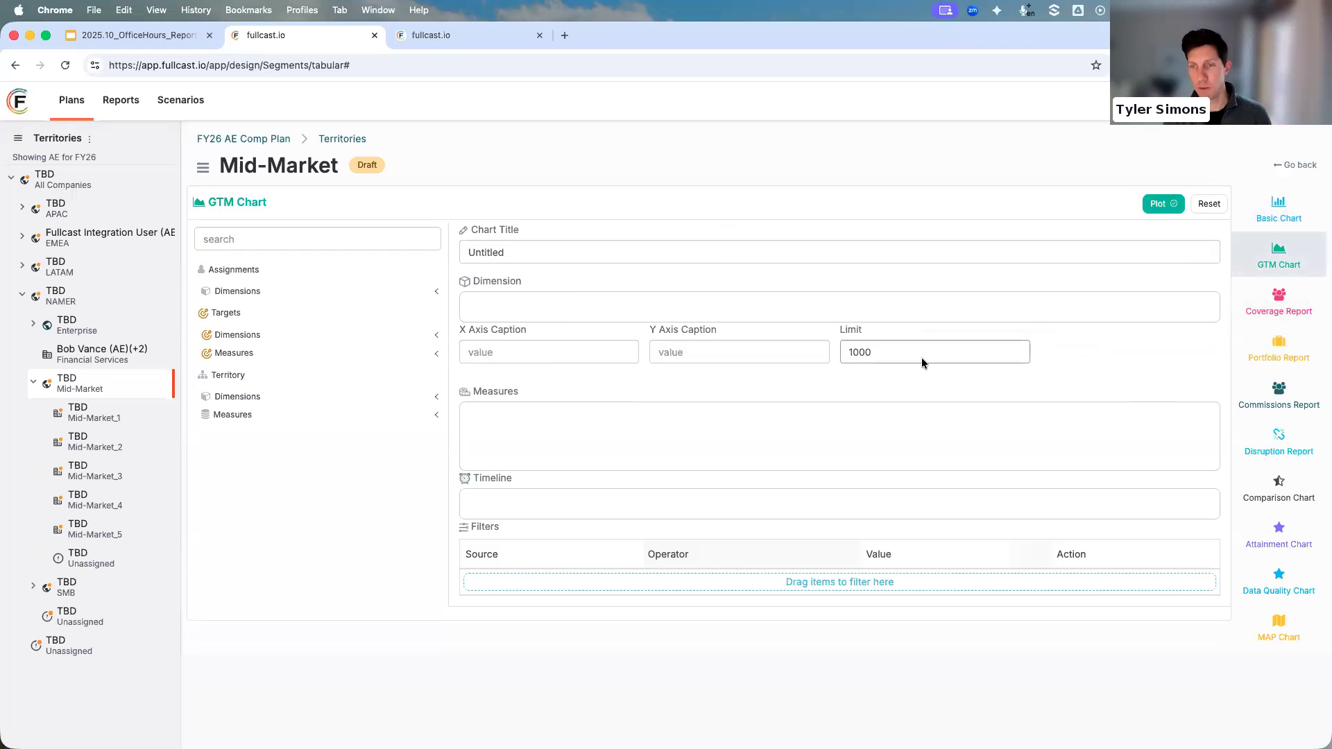
click(247, 403)
drag(254, 474, 532, 306)
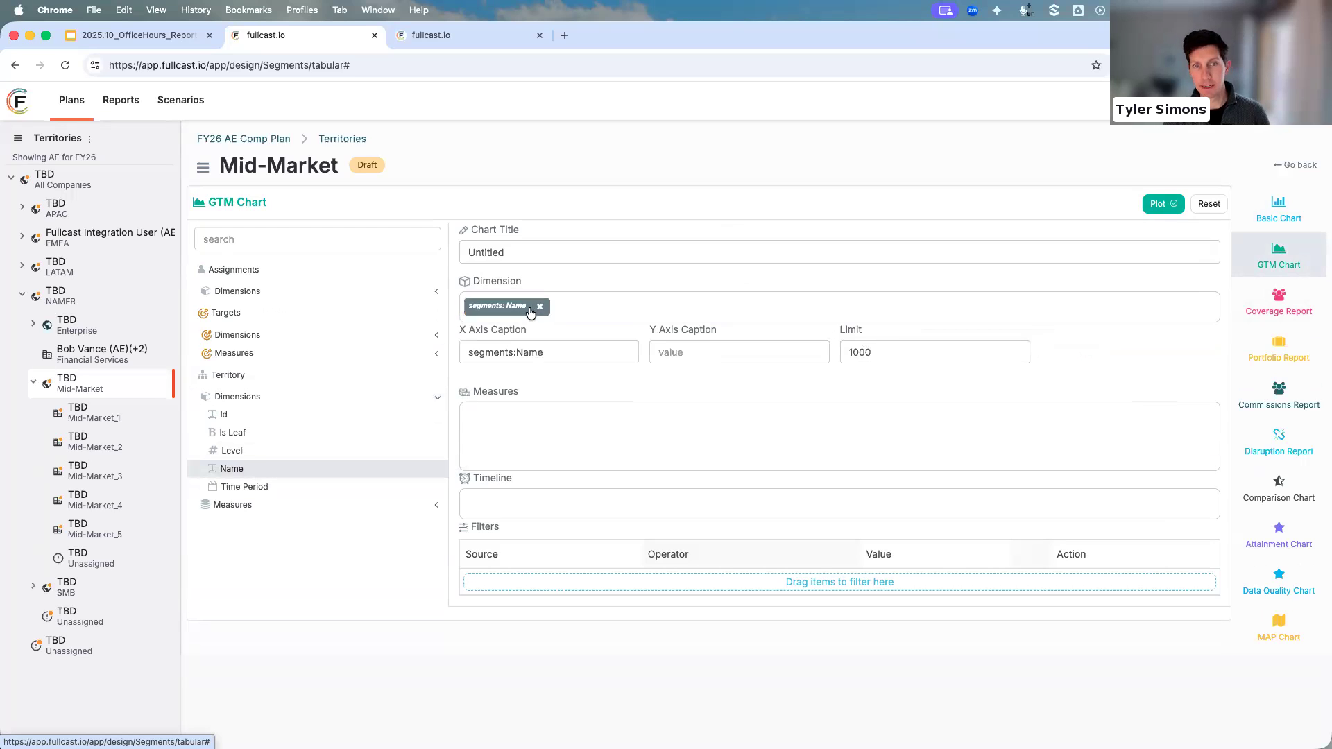
click(319, 509)
drag(291, 488, 510, 414)
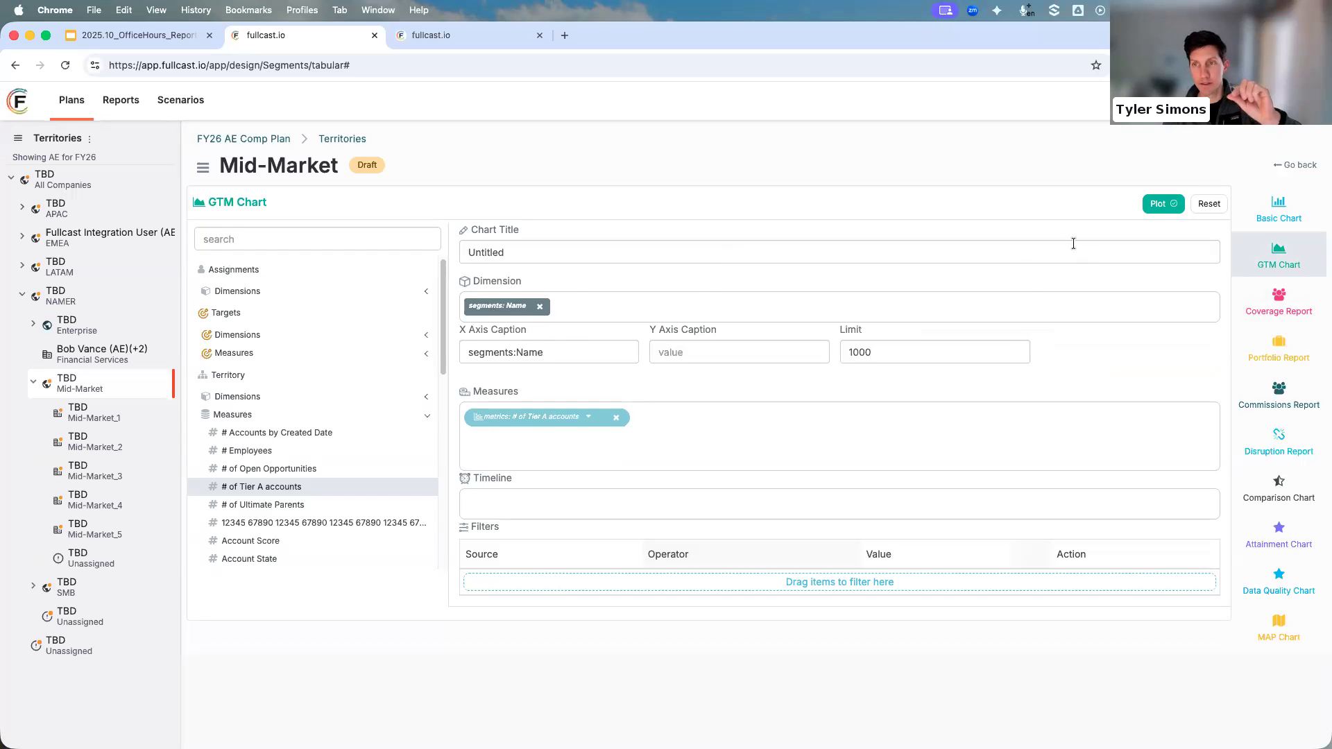
click(1162, 215)
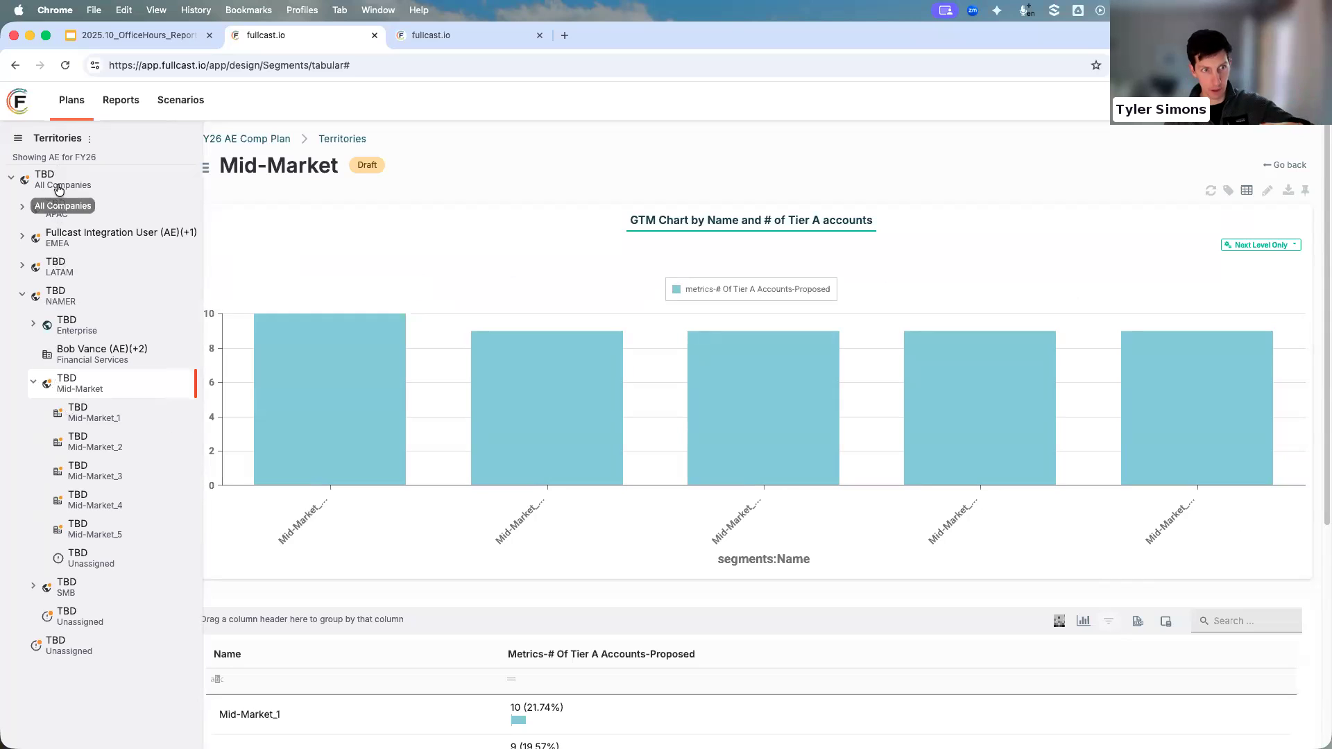
Show the Tier A accounts GTM chart for the NAMER node with its scope set to All Child Levels.
click(61, 297)
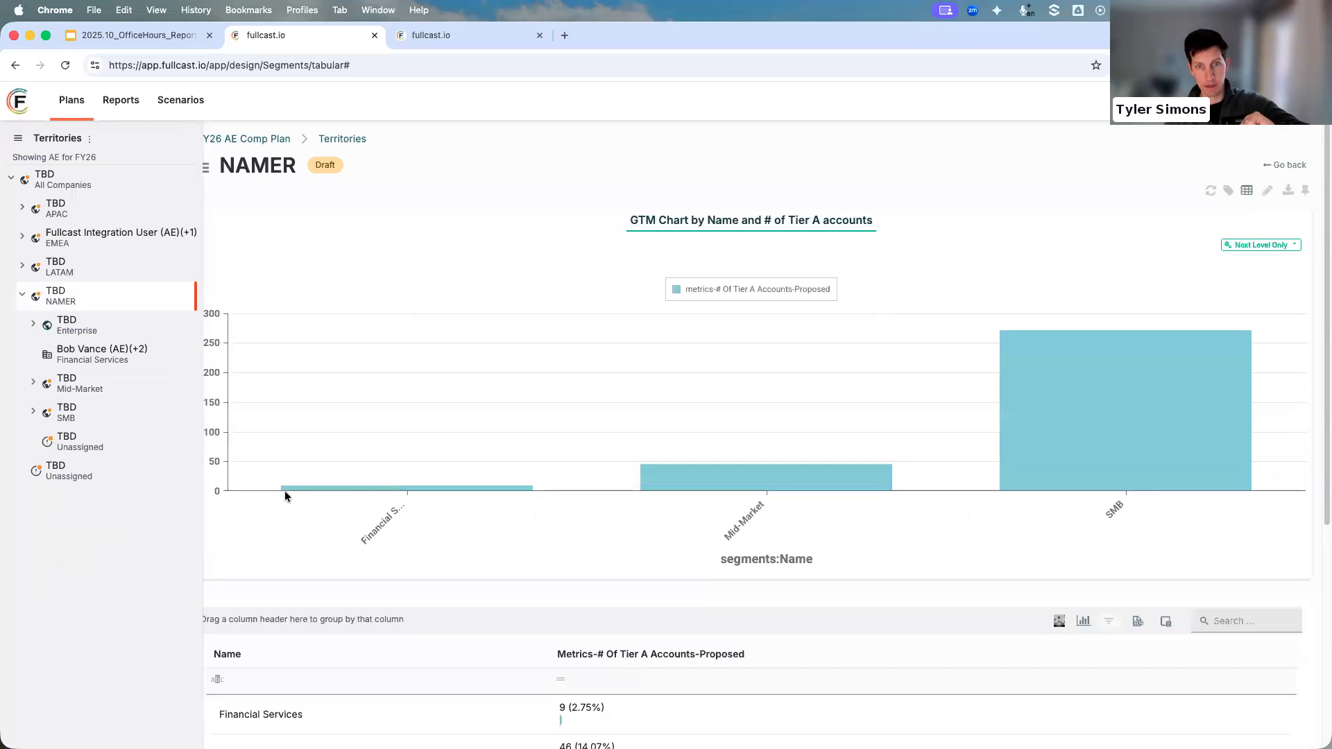
mouse_move(1035, 433)
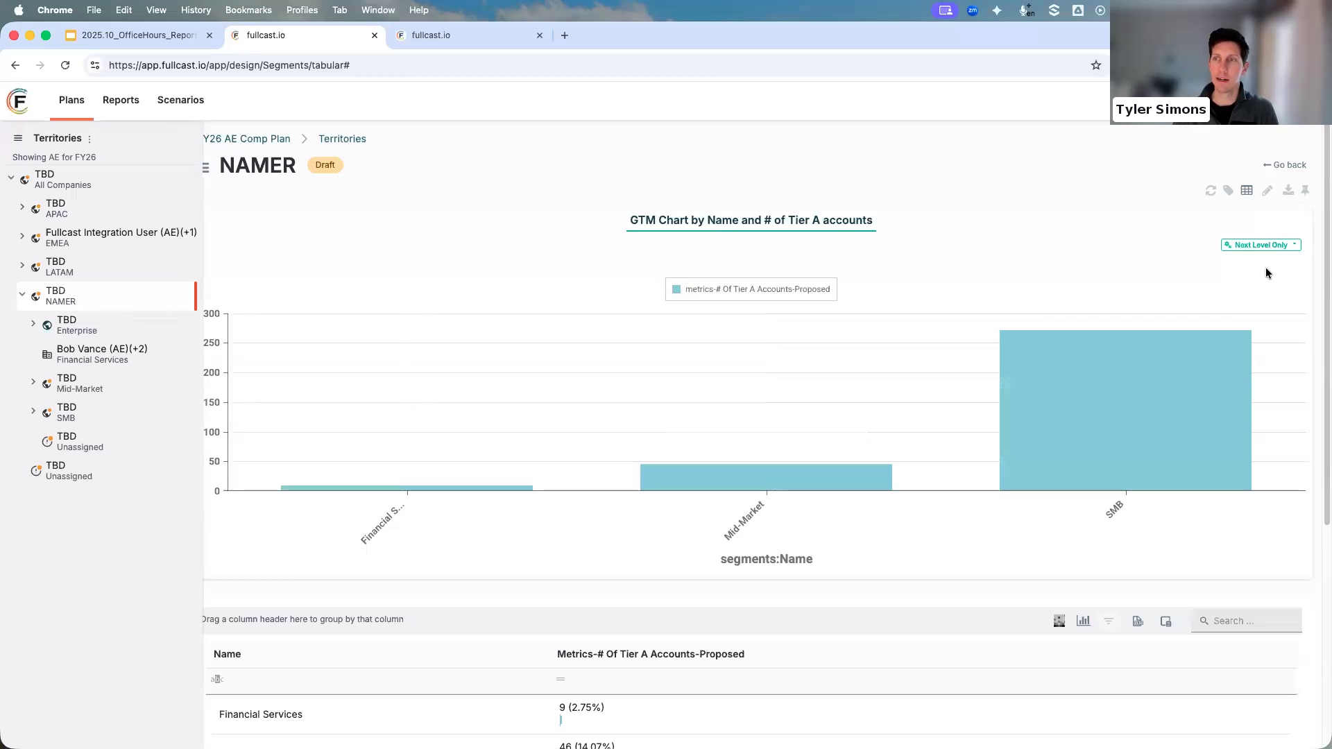
click(1278, 245)
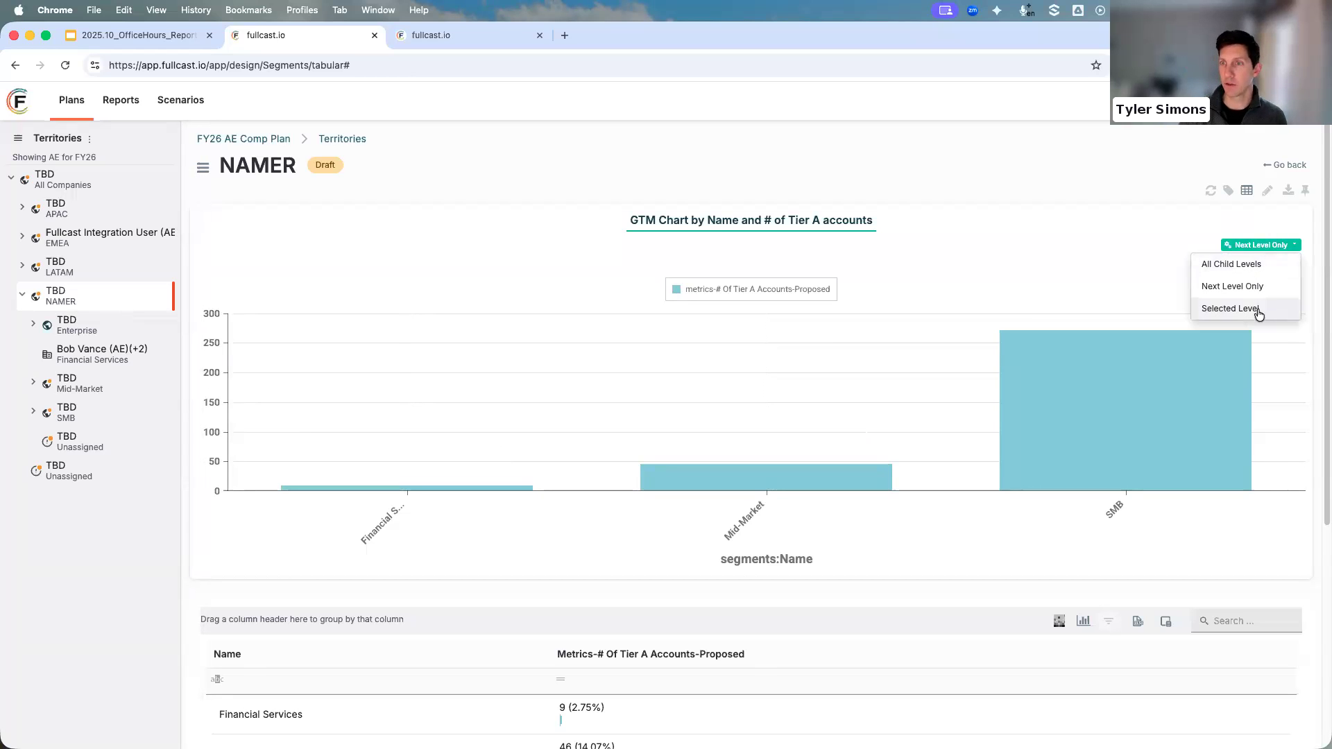
click(1255, 265)
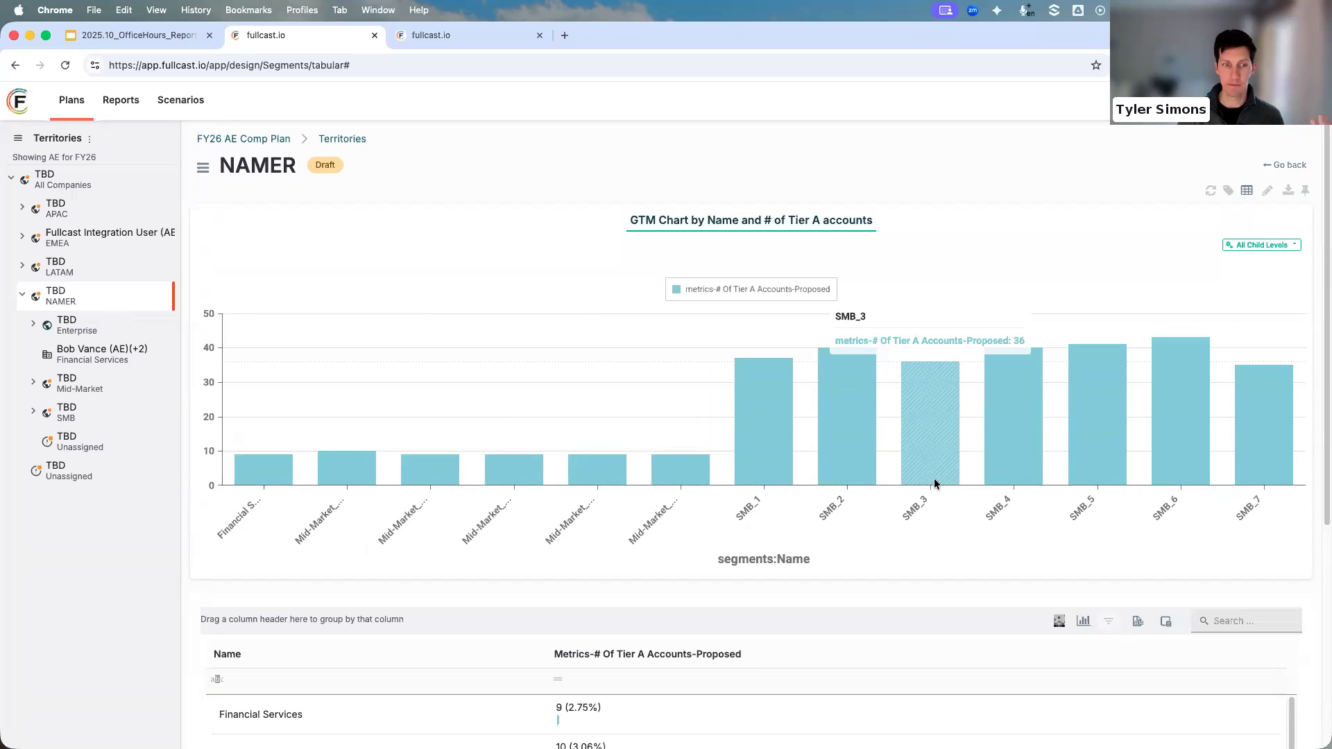
Replace the chart's Name dimension with the Assignments dimension Employee Name and plot it.
click(1267, 195)
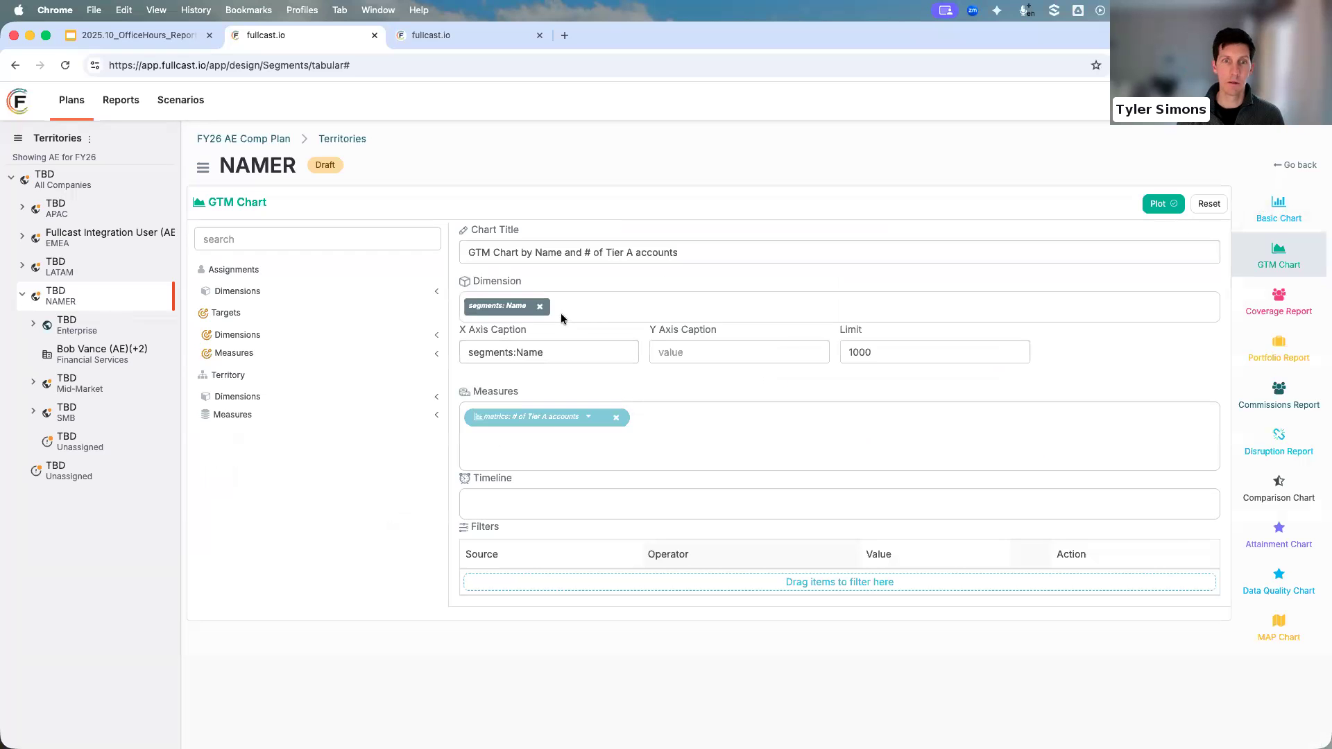
click(540, 306)
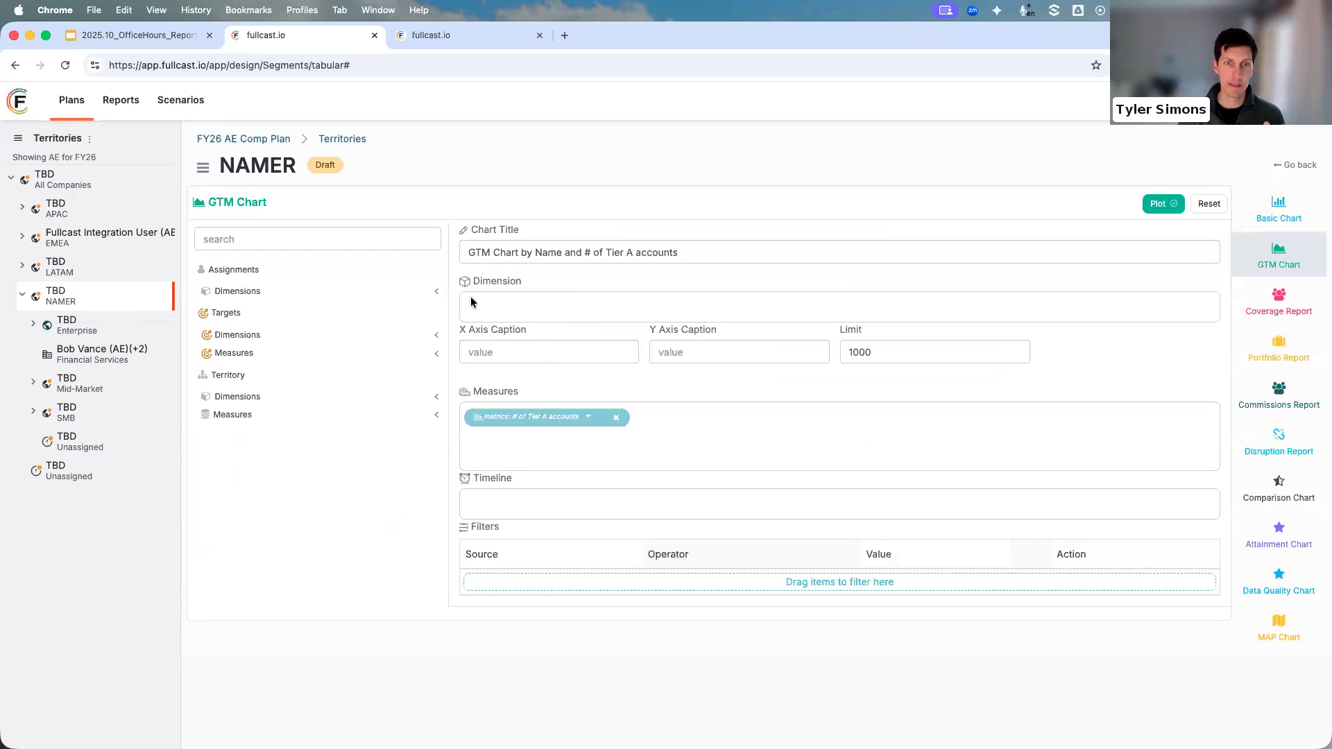
click(256, 294)
drag(258, 334, 548, 307)
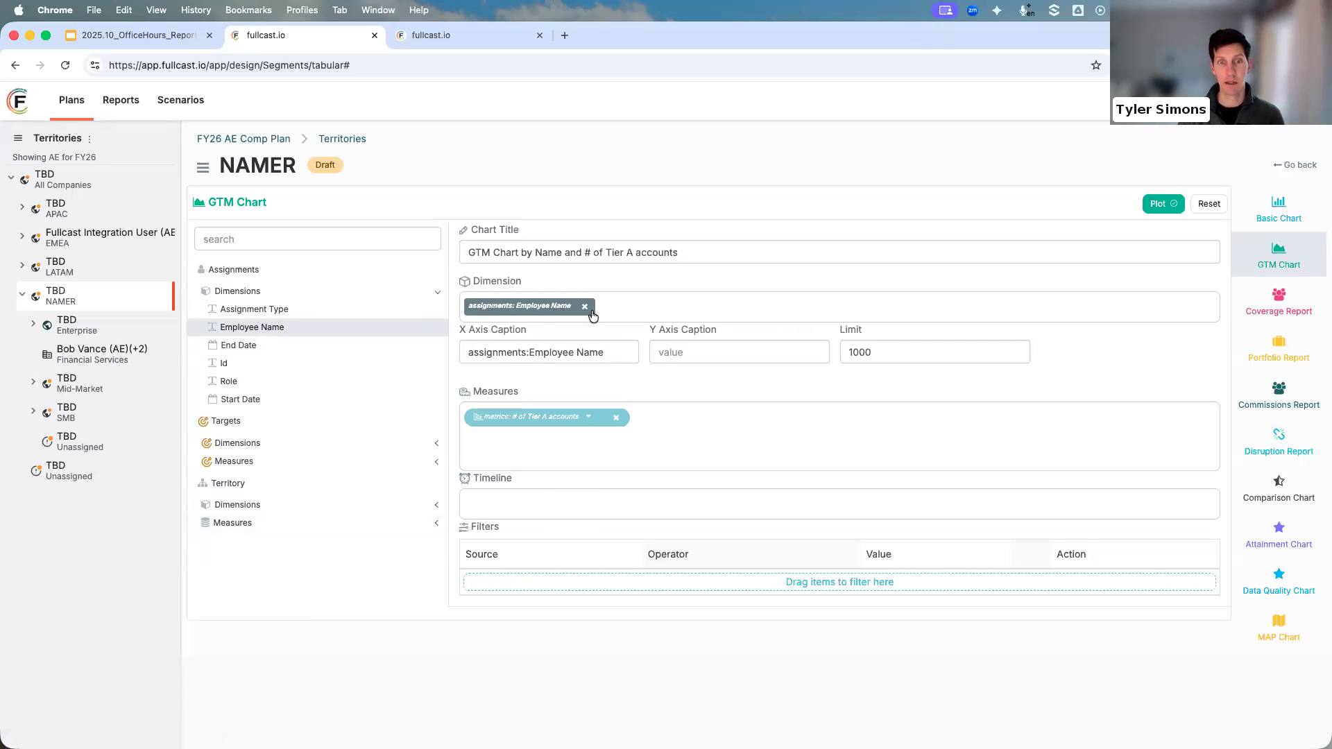
click(1163, 204)
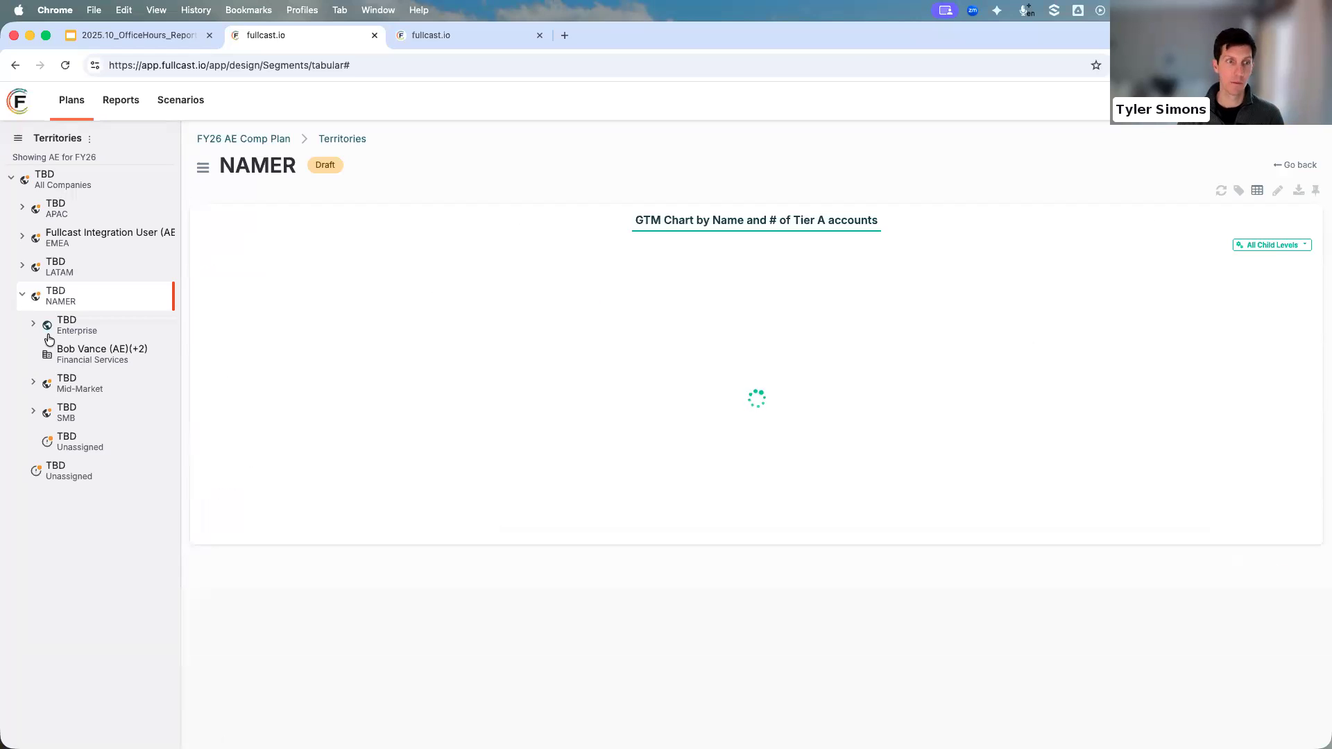
Expand the Enterprise node under NAMER, show its chart with the scope set to Next Level Only, and refresh it.
mouse_move(52, 333)
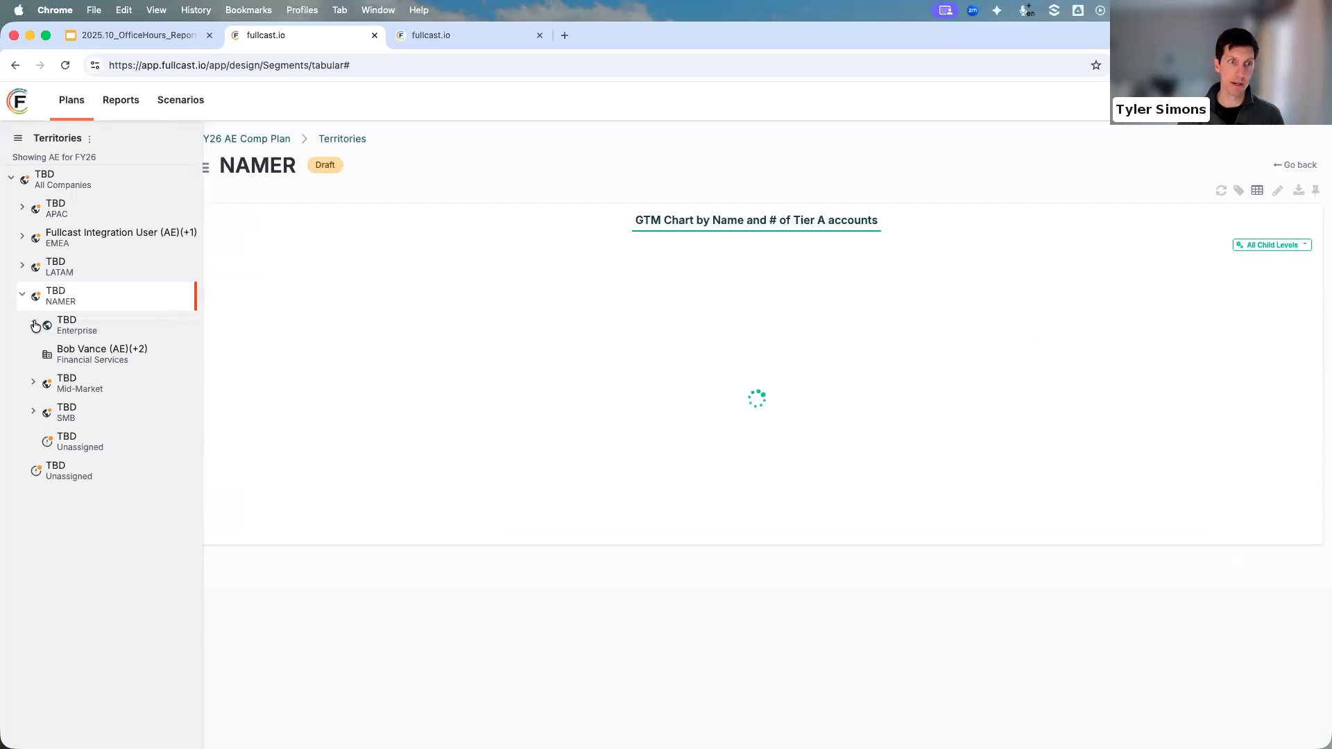
click(35, 325)
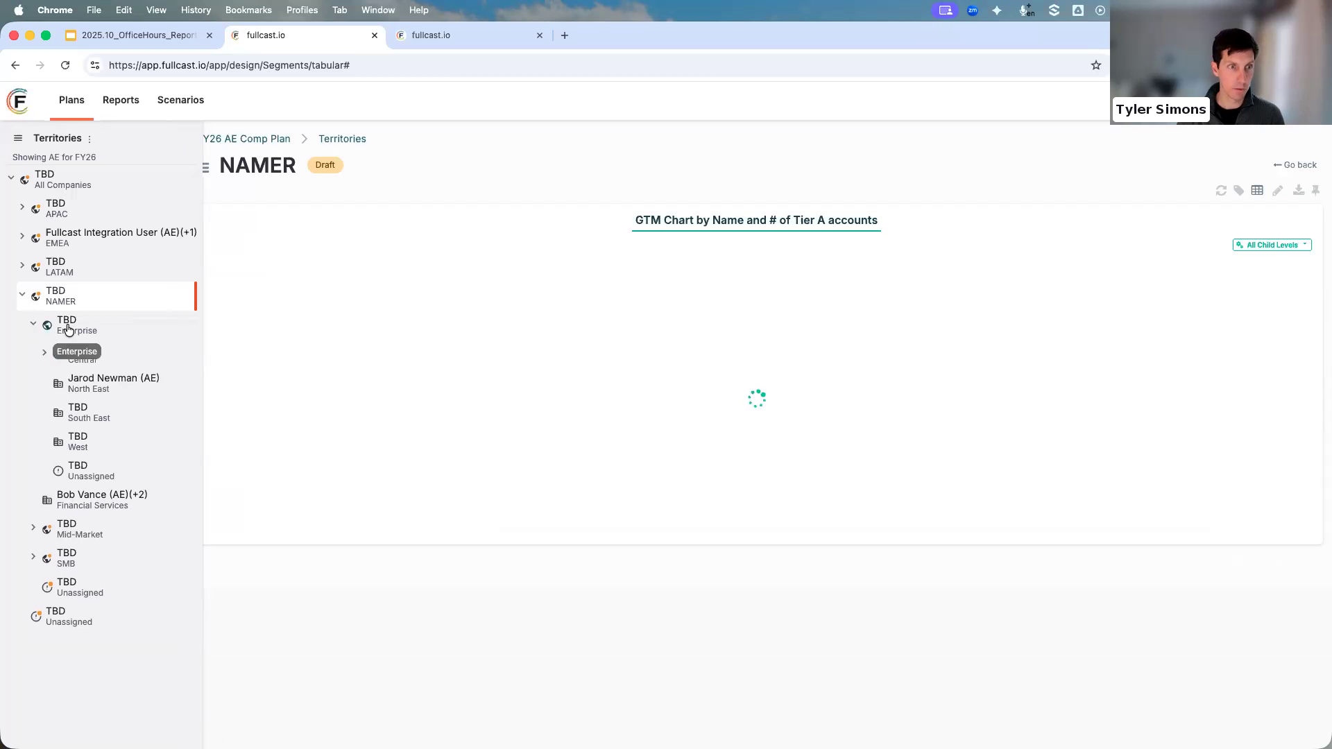
click(66, 326)
click(1299, 245)
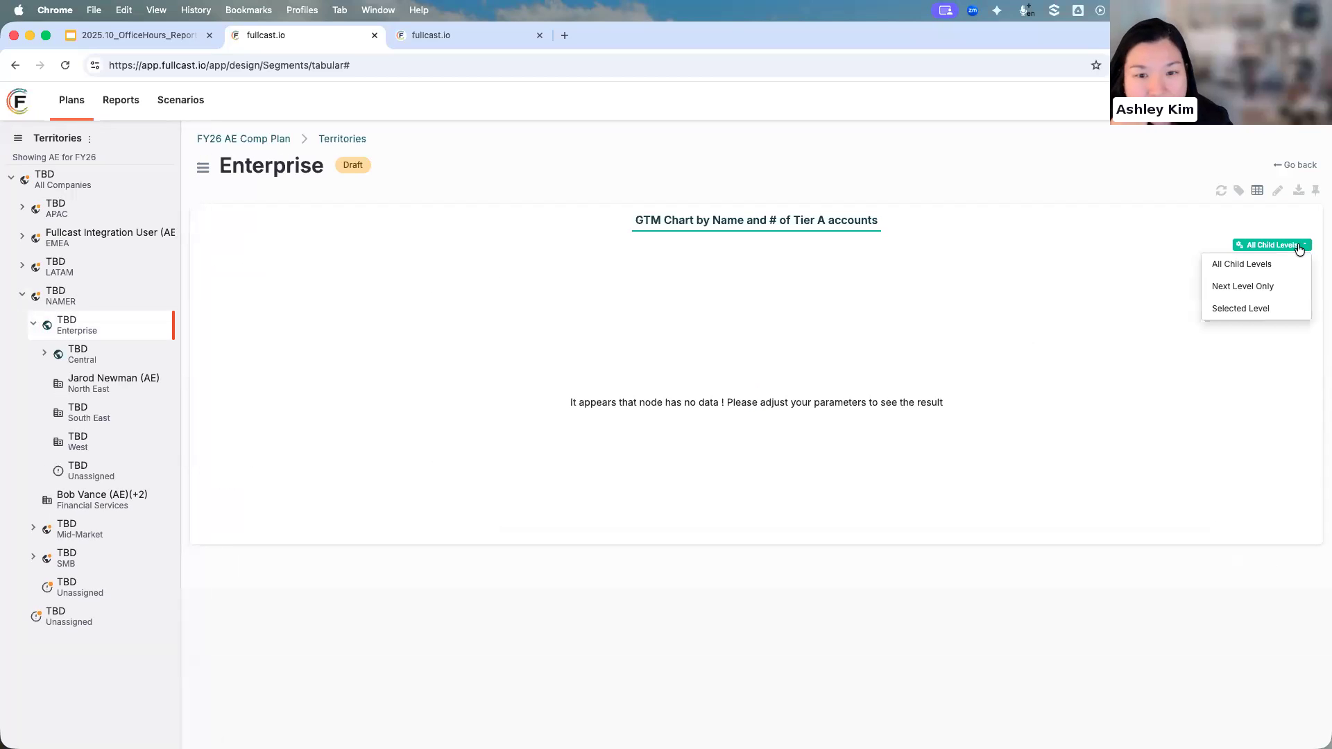
click(1275, 297)
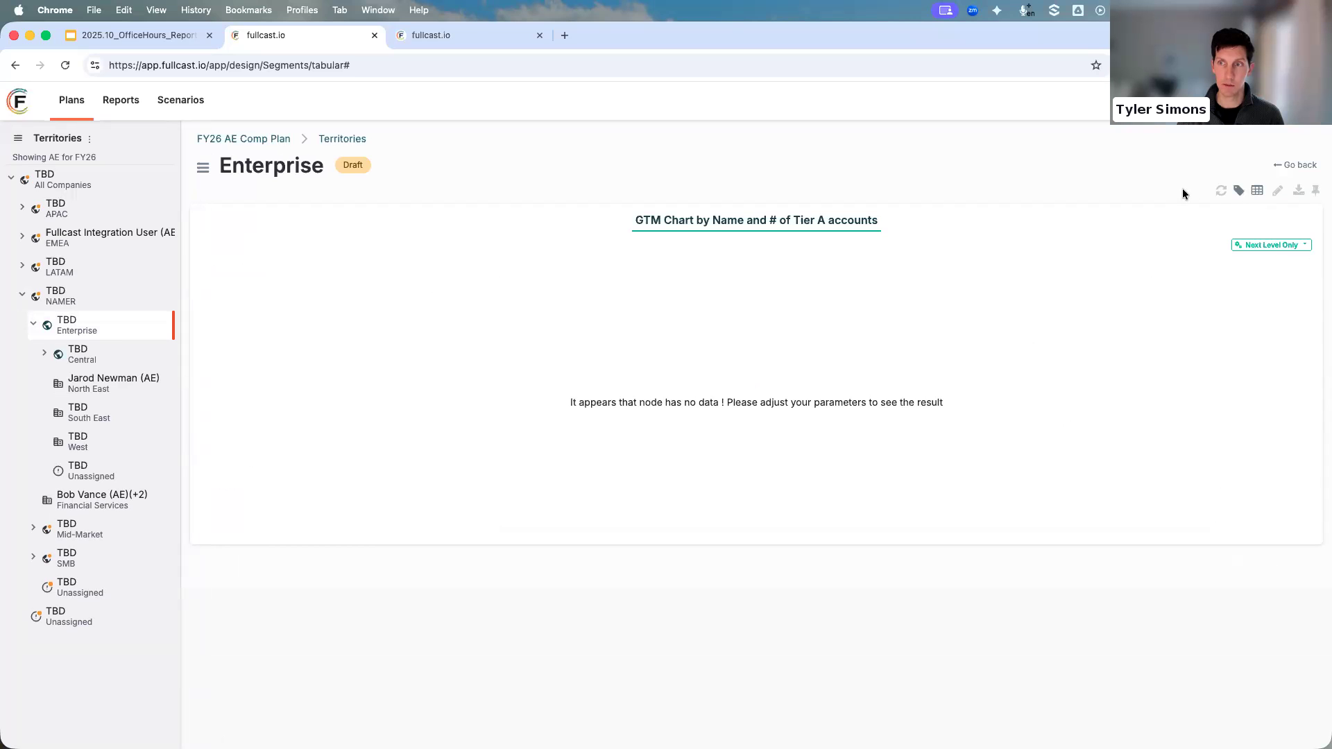
click(1221, 195)
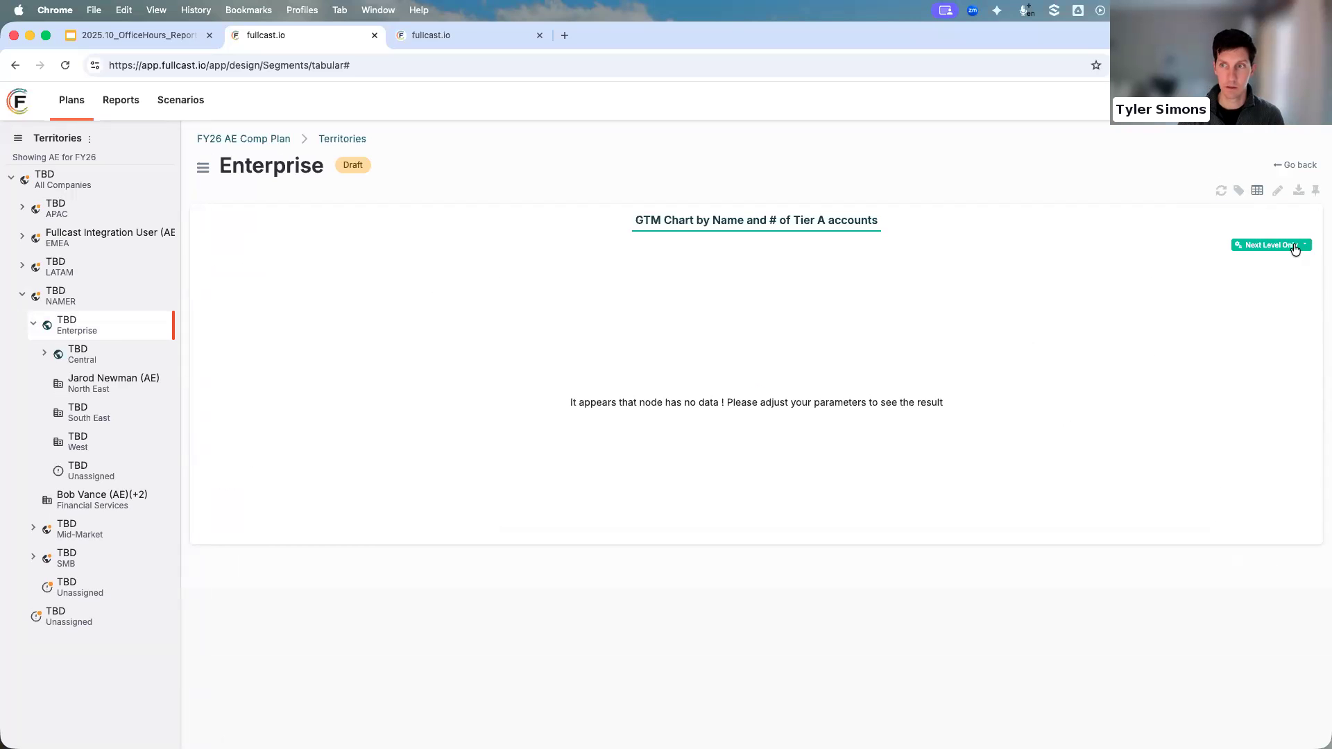
Switch the chart to the SMB node and examine the Tier A accounts per employee in the table below.
click(69, 559)
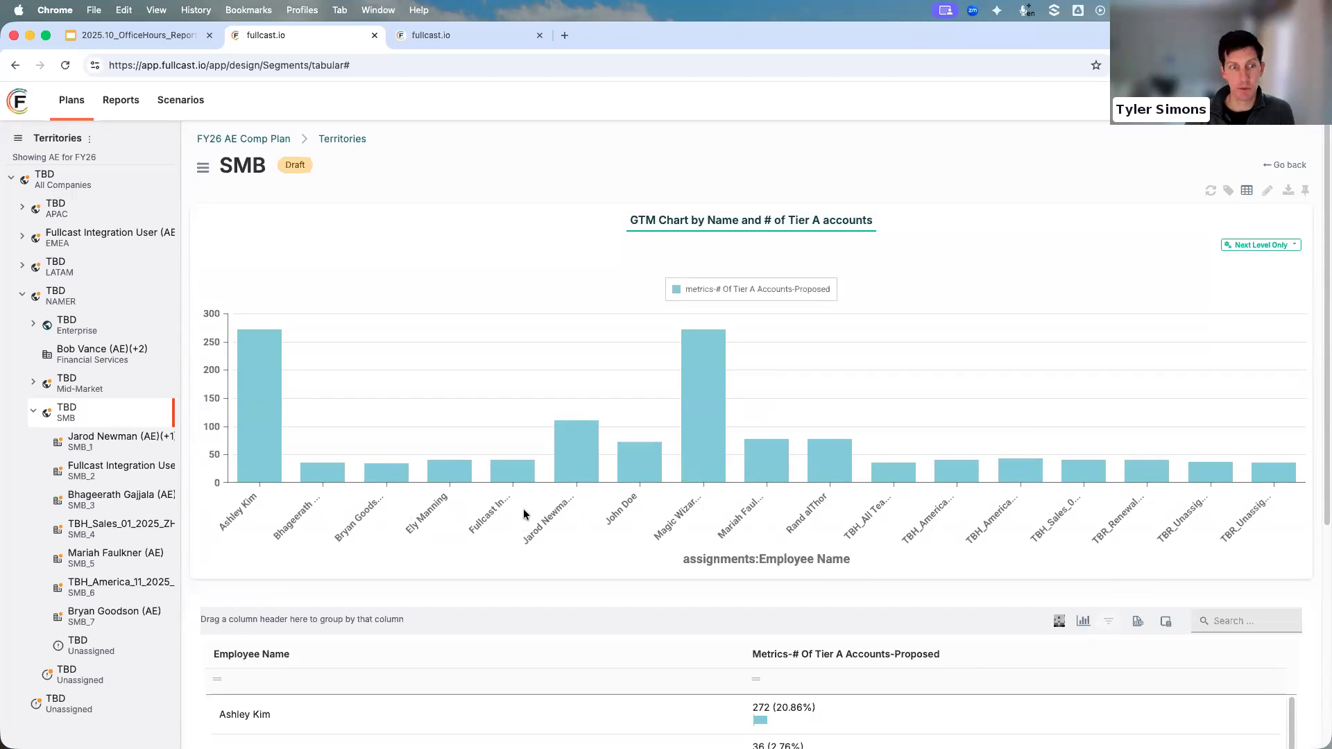
mouse_move(87, 590)
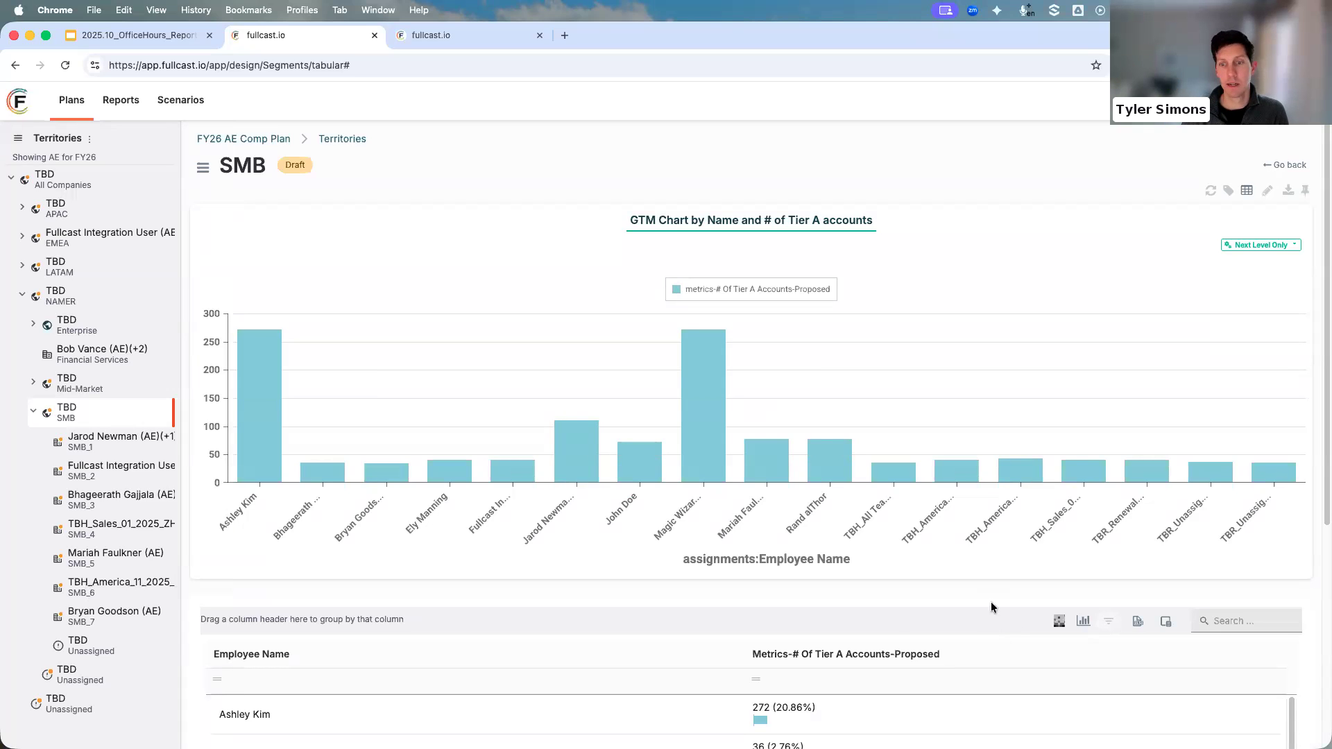
scroll(266, 588, down, 5)
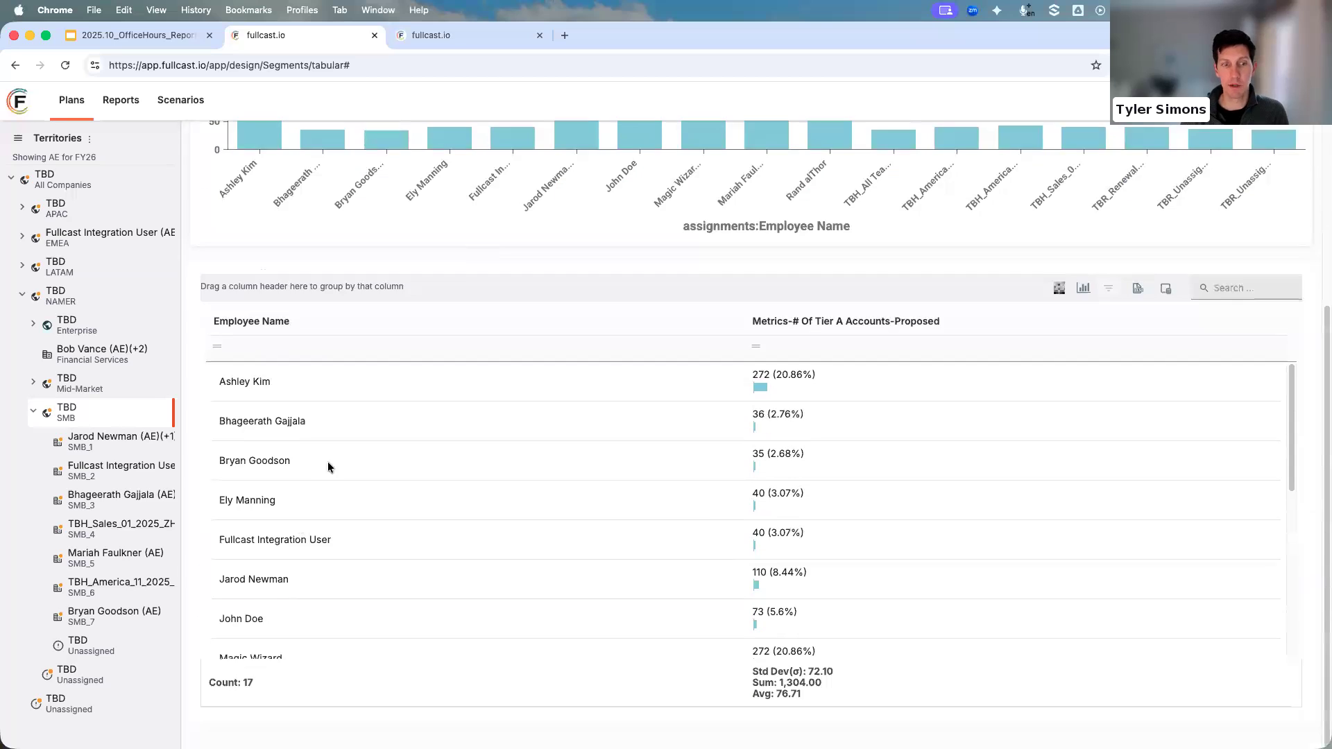
scroll(624, 428, up, 3)
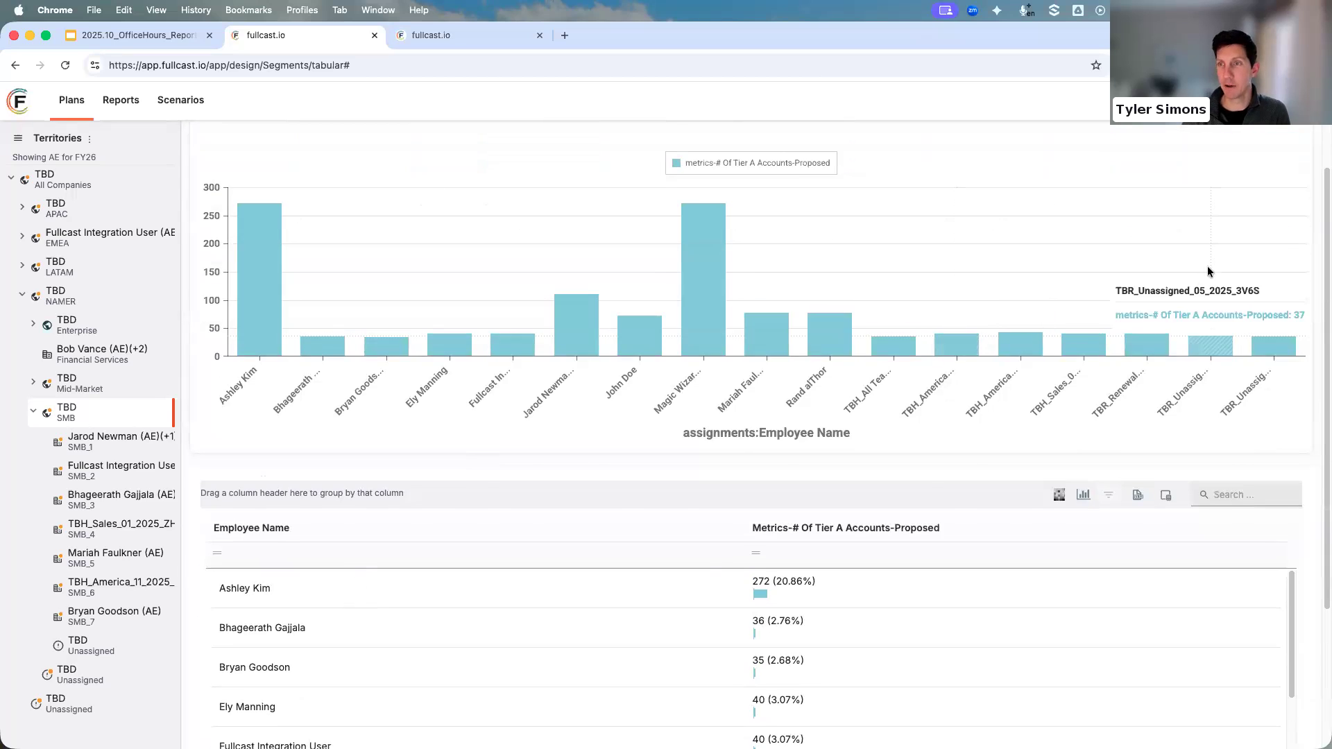
scroll(1207, 265, up, 2)
Reopen the chart for editing and try placing the Territory measure ARR ahead of # of Tier A accounts.
click(1268, 192)
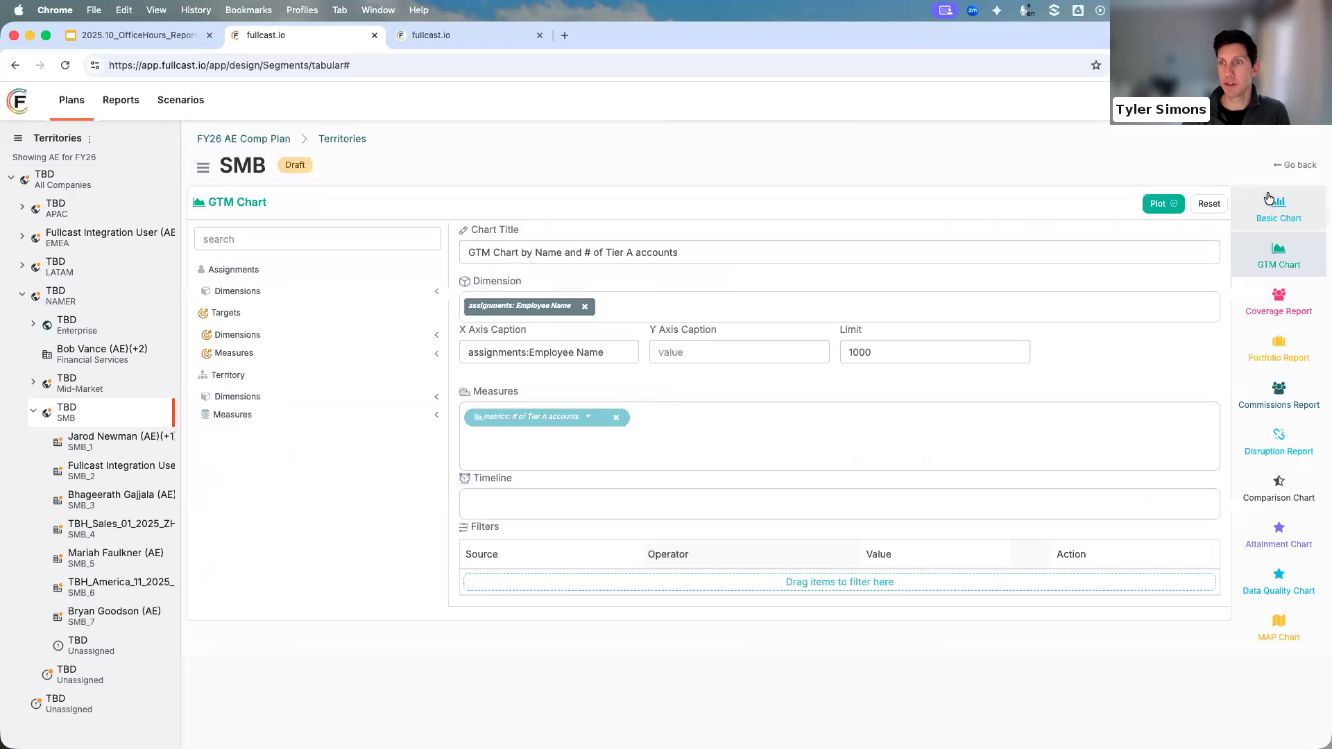
click(253, 291)
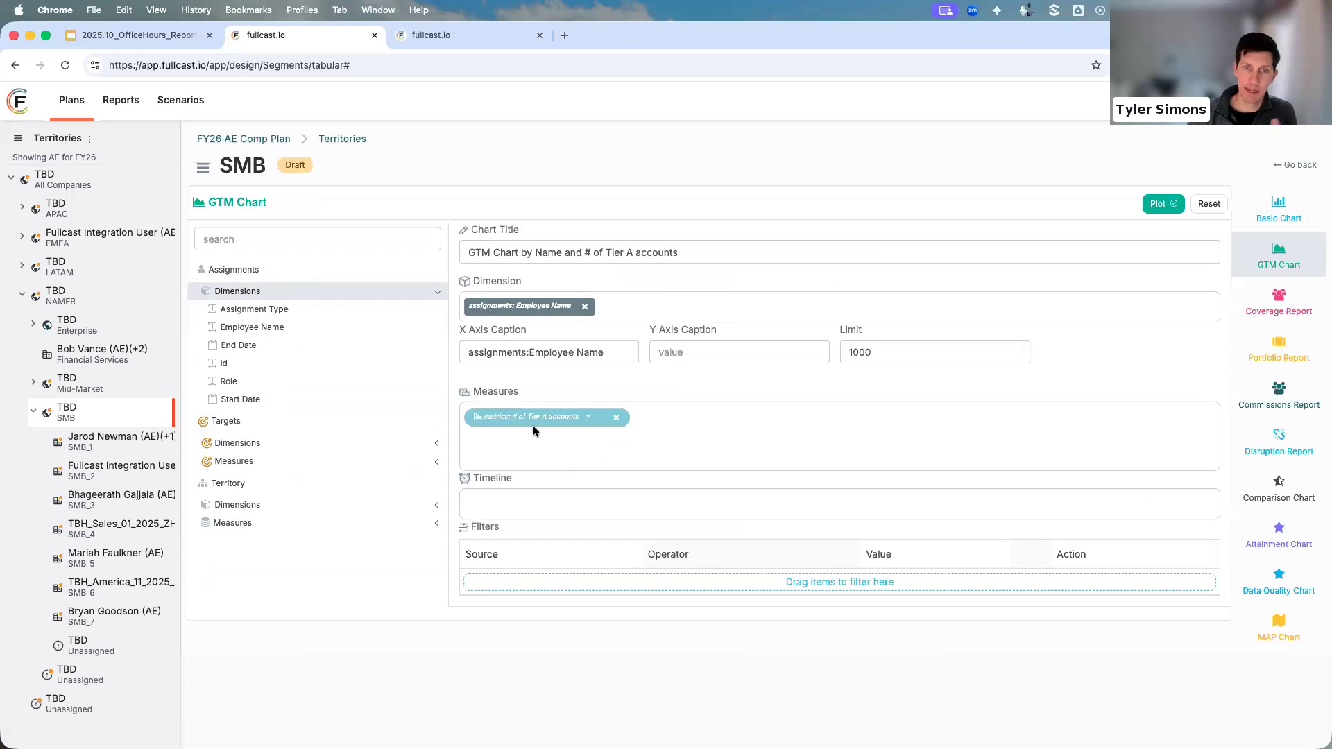
click(261, 528)
scroll(304, 548, down, 3)
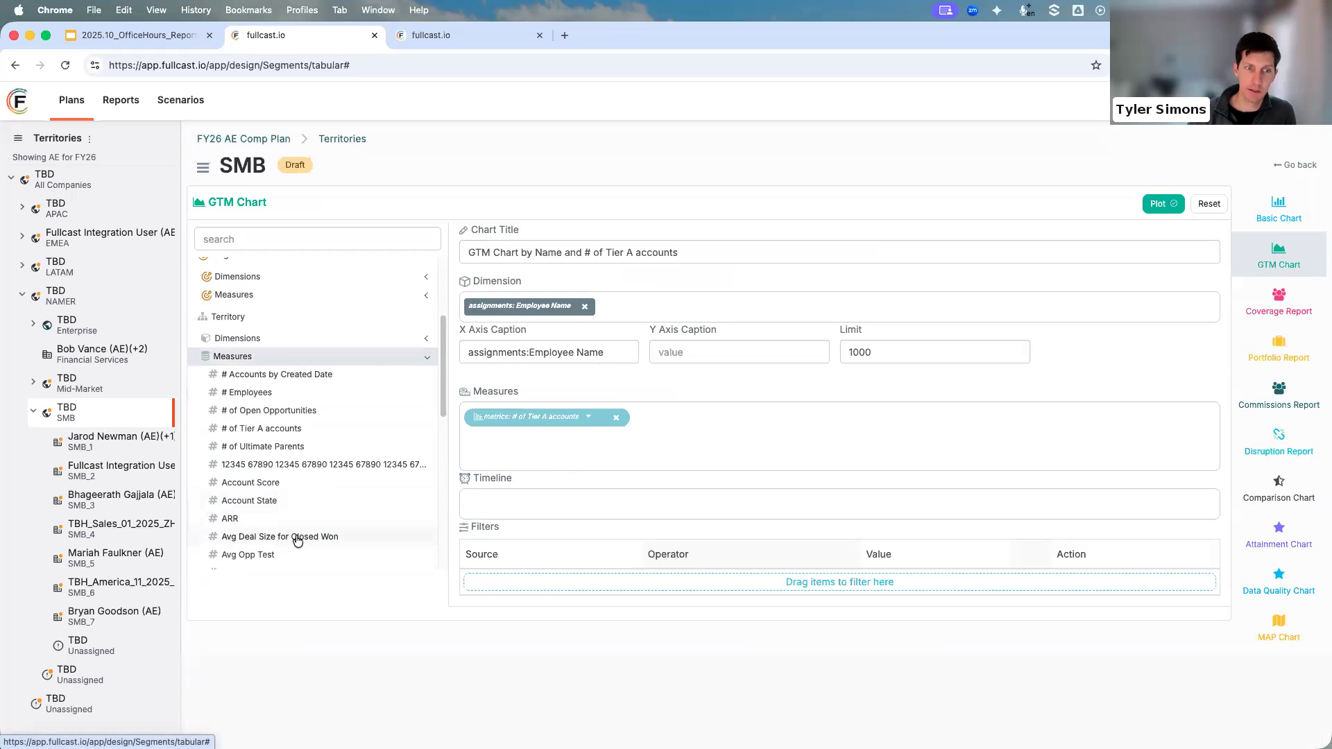
scroll(297, 541, down, 2)
drag(258, 420, 766, 419)
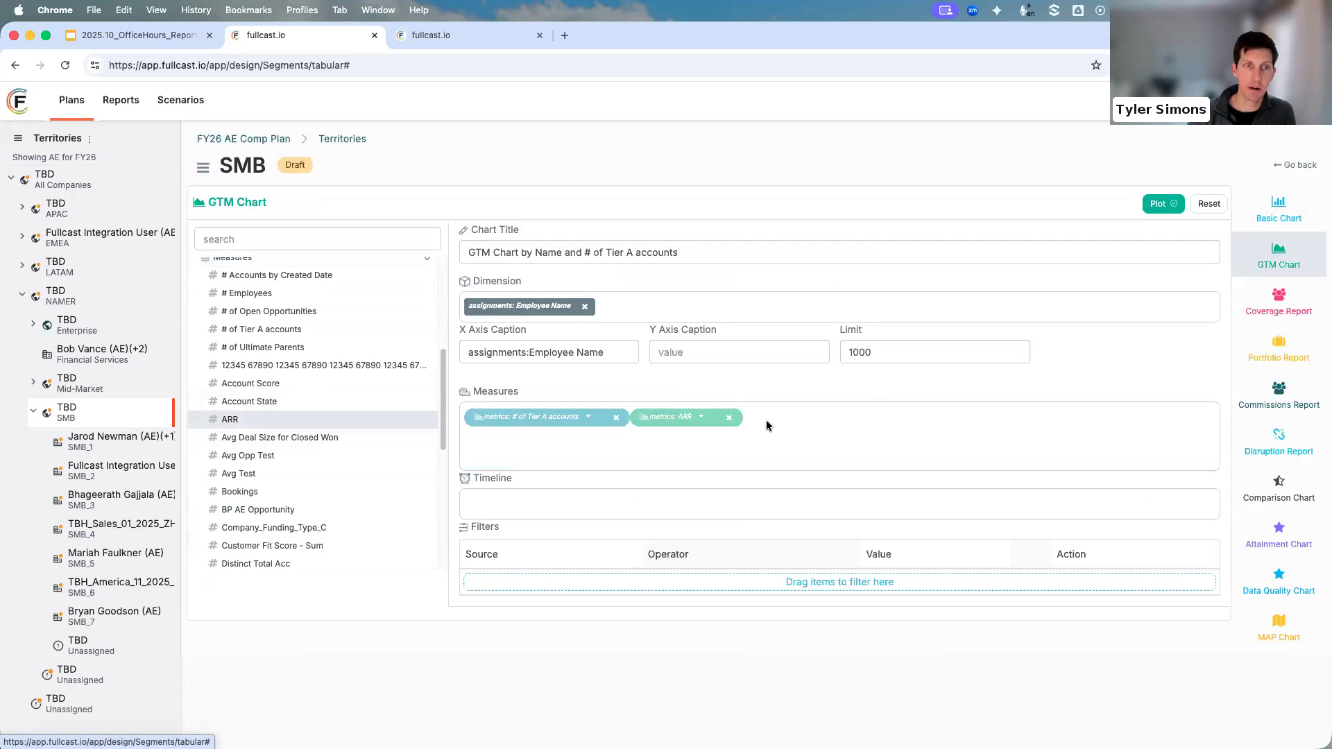
drag(678, 419, 522, 425)
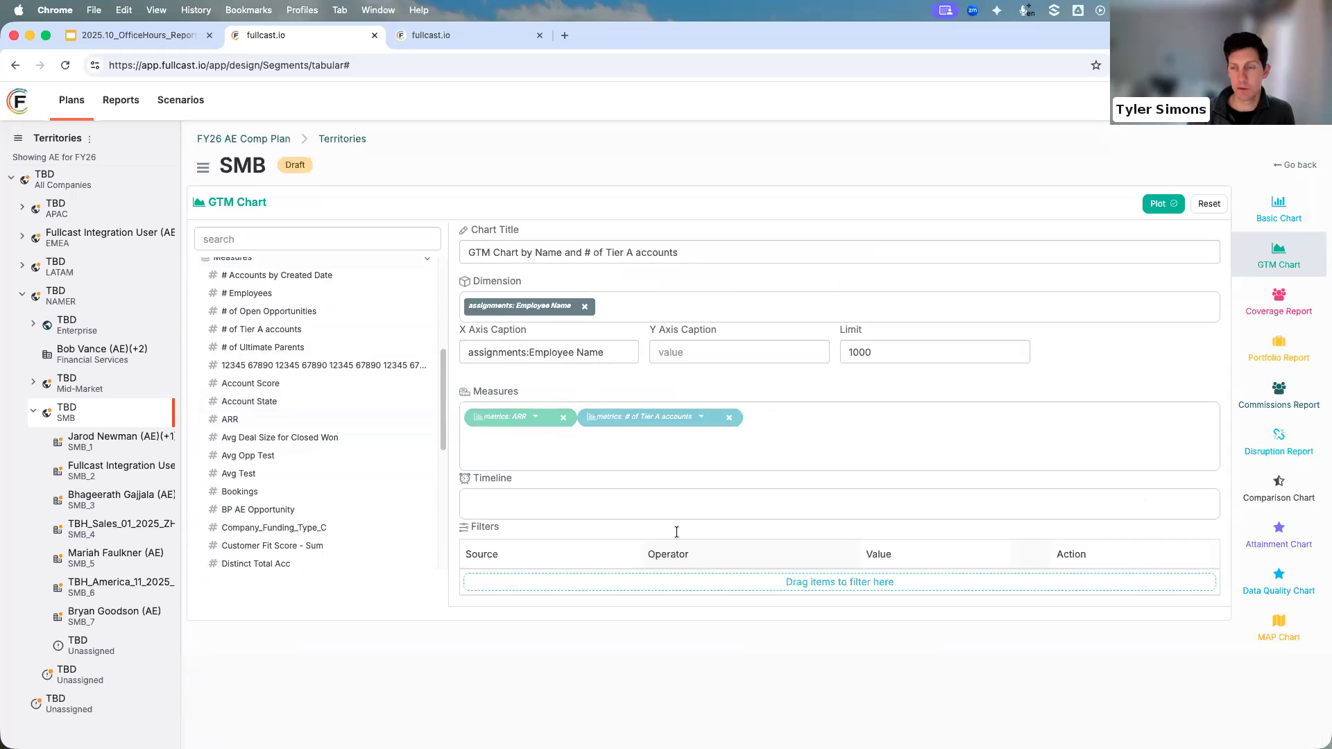
click(562, 419)
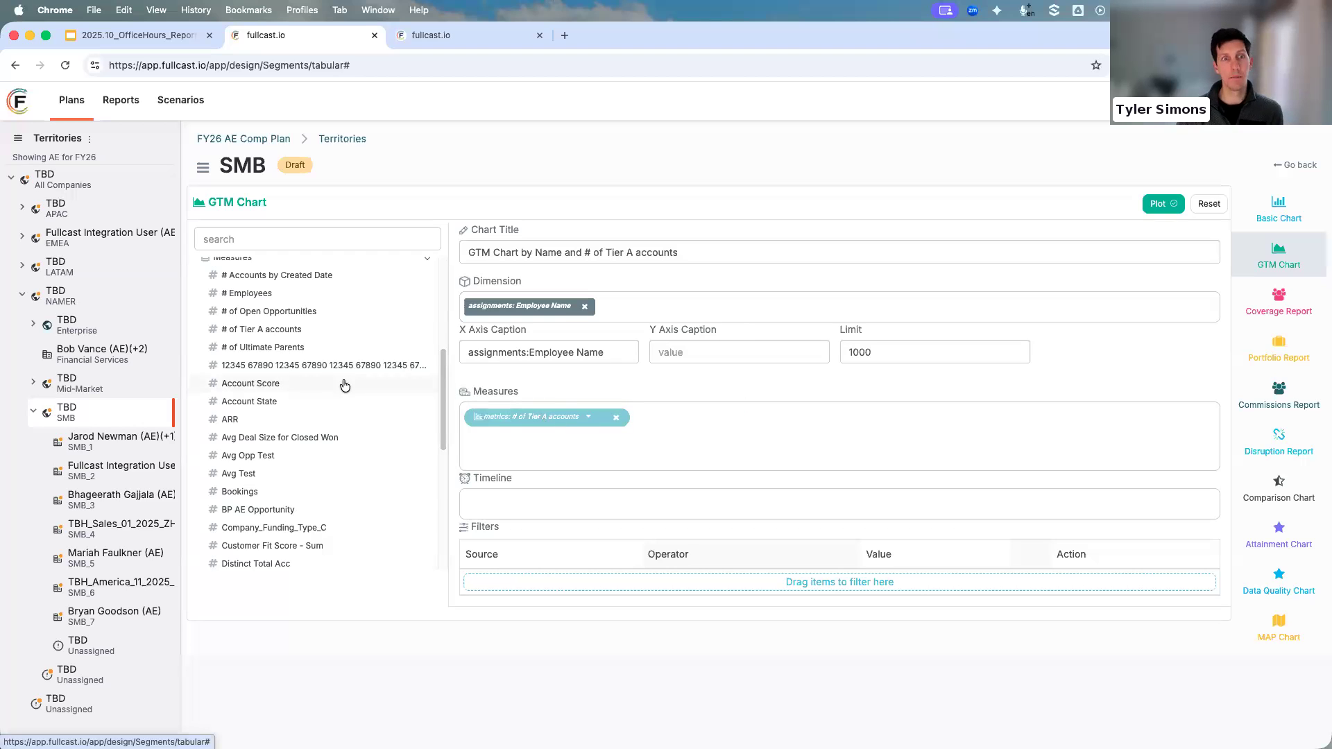
Replace the # of Tier A accounts measure with the Targets measure AE - Quota - Bookings and plot the chart.
scroll(299, 398, up, 5)
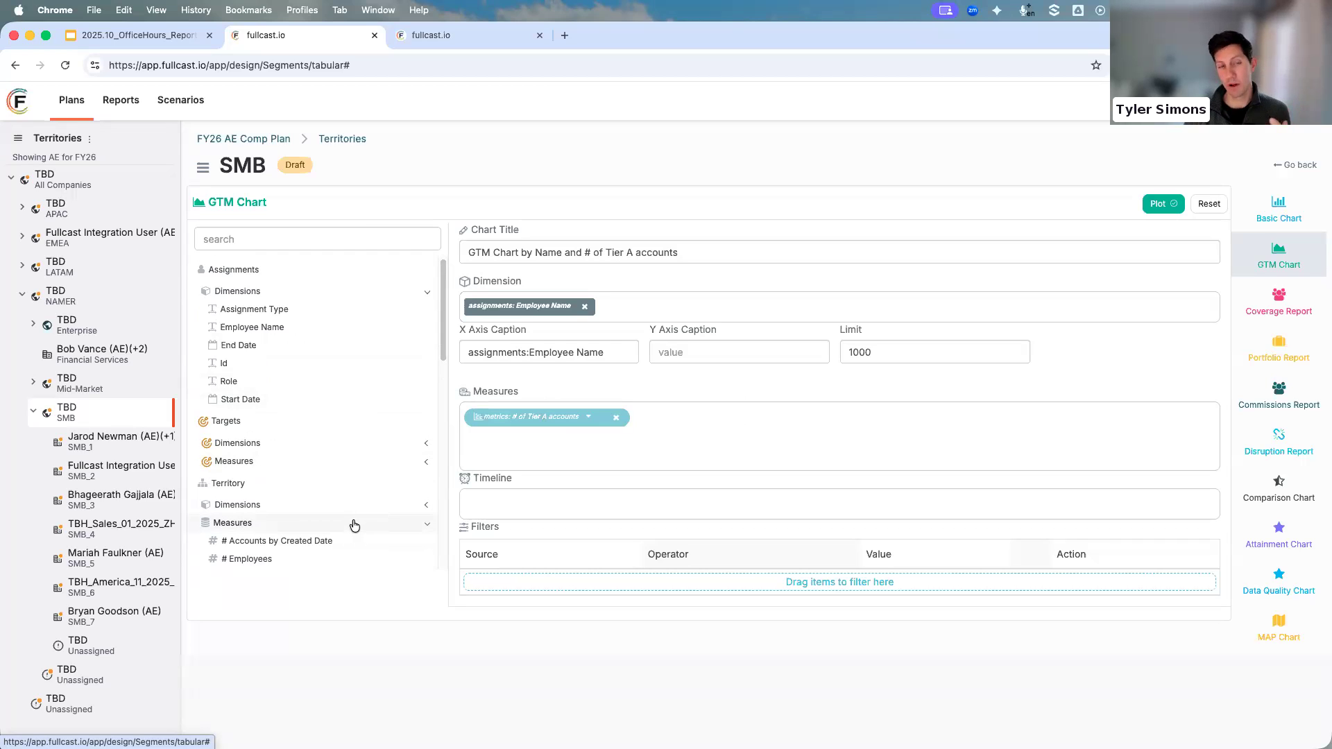
click(249, 464)
scroll(306, 514, down, 1)
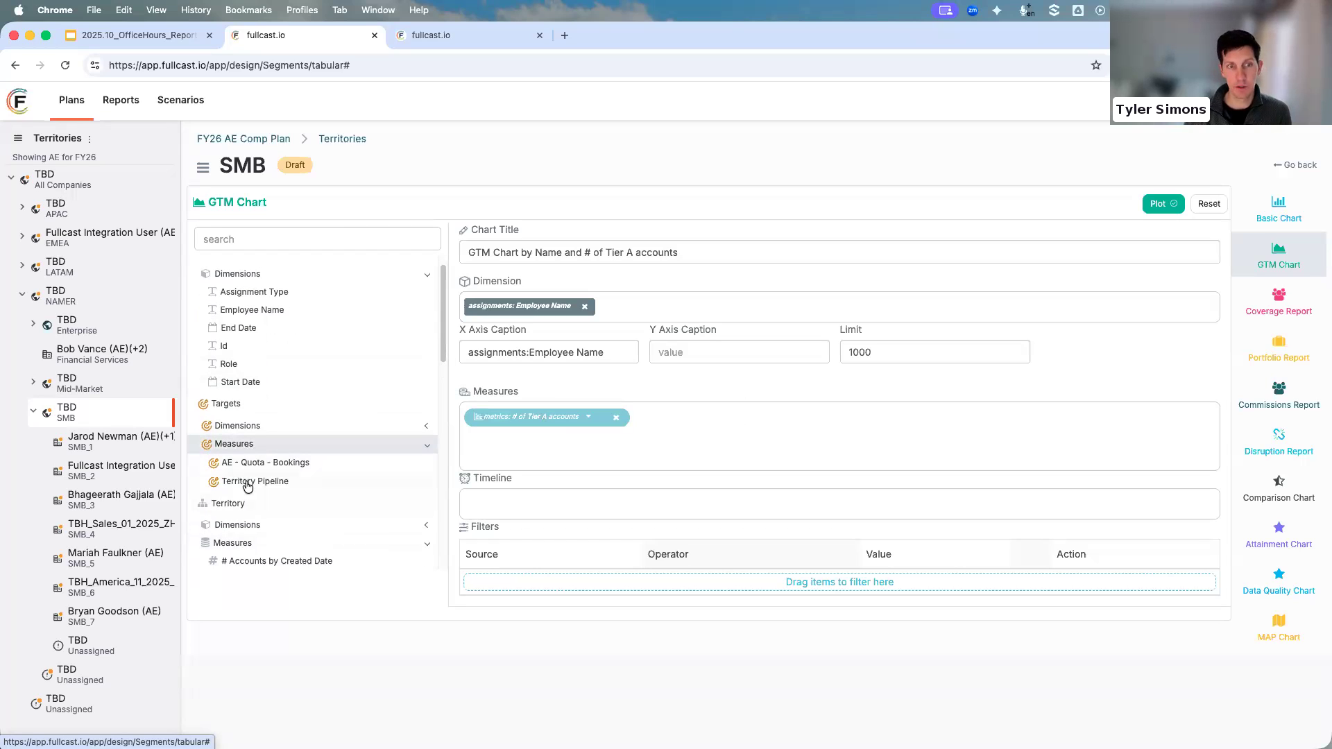
click(617, 417)
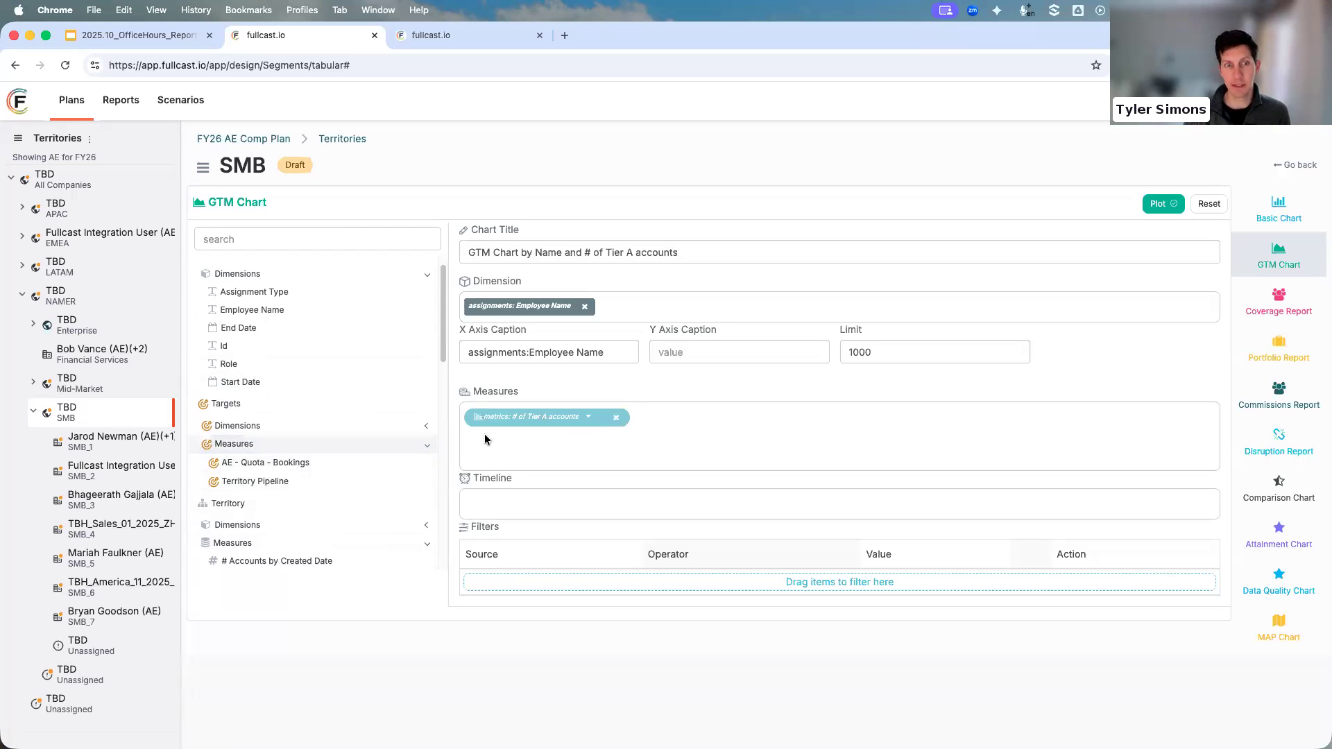
drag(267, 468, 561, 448)
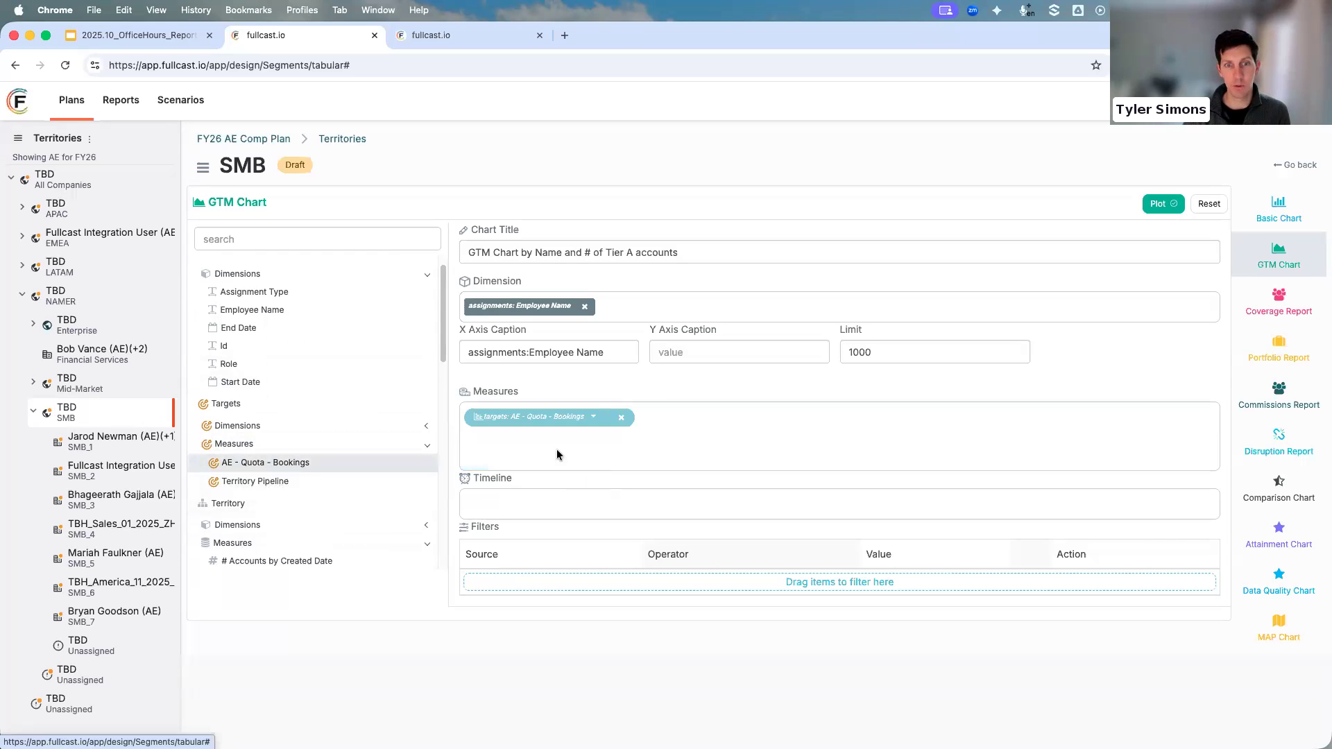
click(1160, 206)
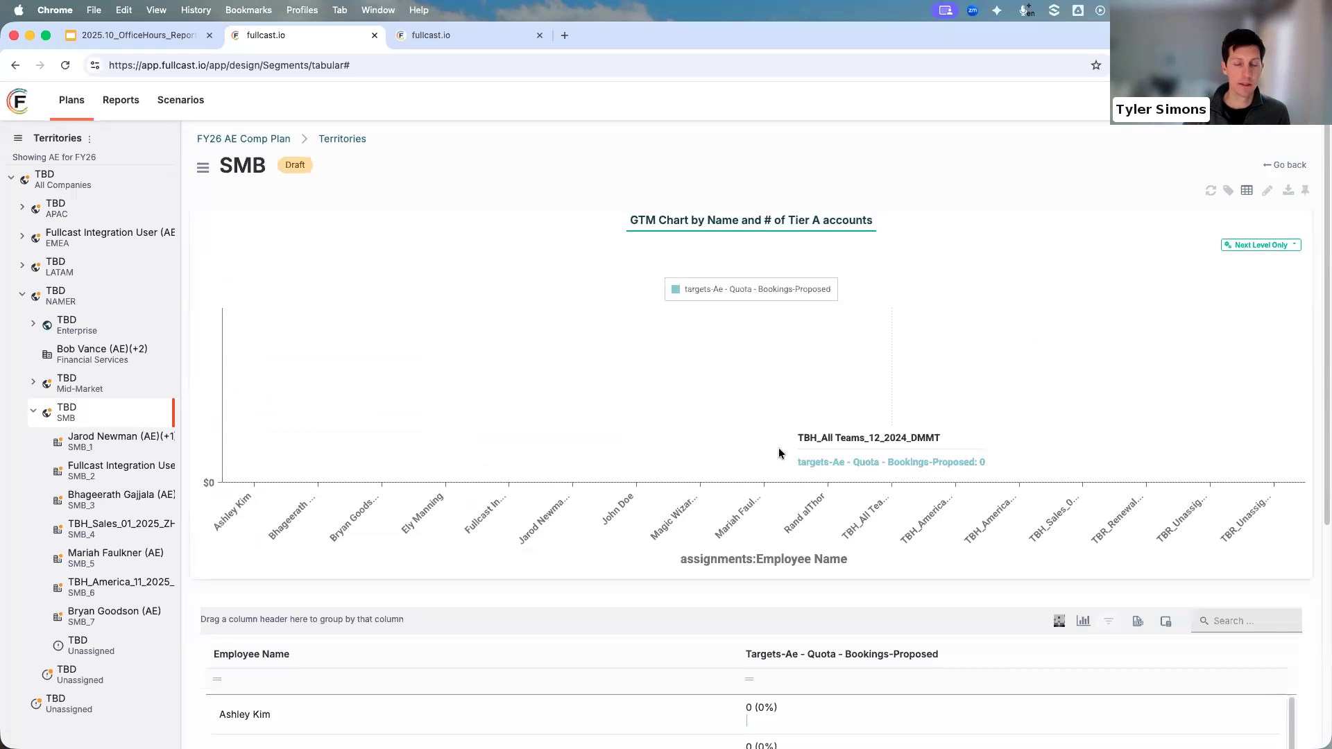
Examine the quota bookings per employee in the table below the SMB chart.
scroll(633, 461, down, 3)
scroll(759, 684, down, 5)
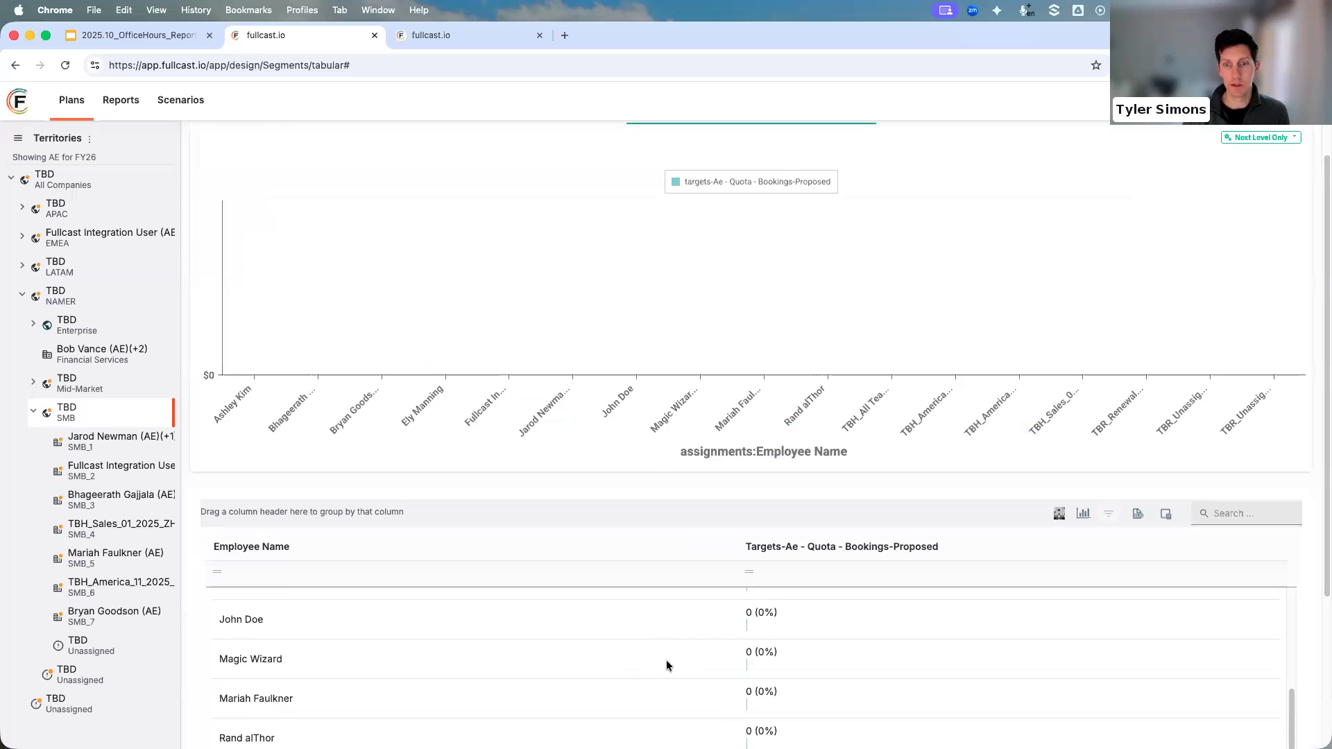
scroll(673, 659, down, 1)
scroll(527, 593, up, 6)
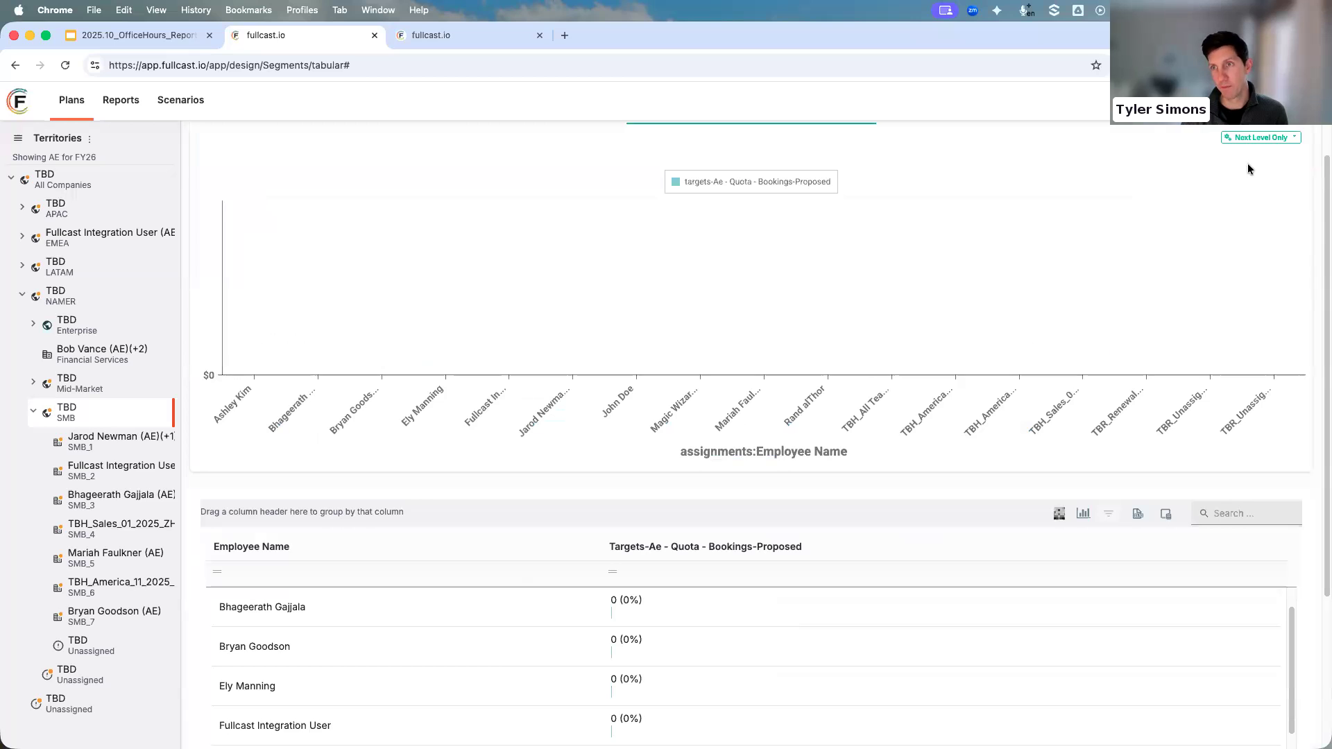
scroll(1245, 163, up, 1)
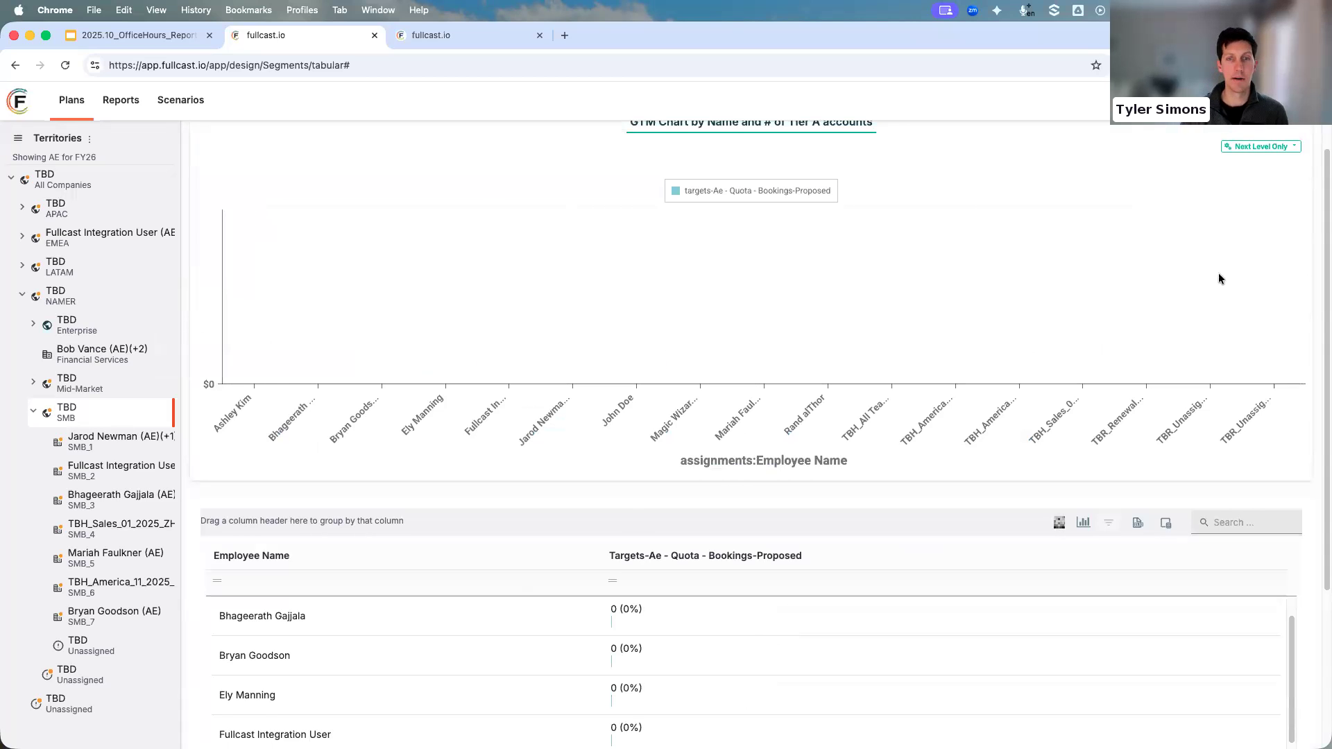
scroll(1218, 288, up, 3)
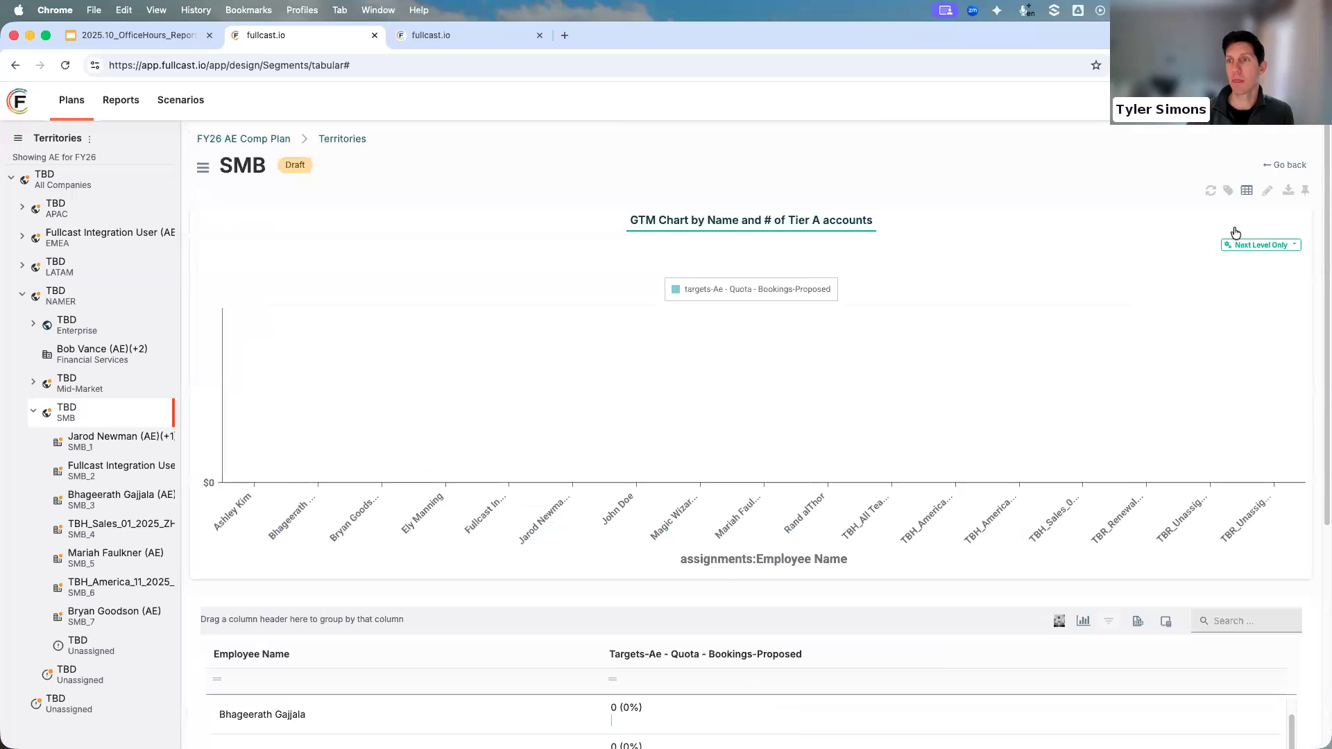
Leave the GTM chart for the SMB Accounts view and close the second fullcast.io browser tab.
click(1269, 191)
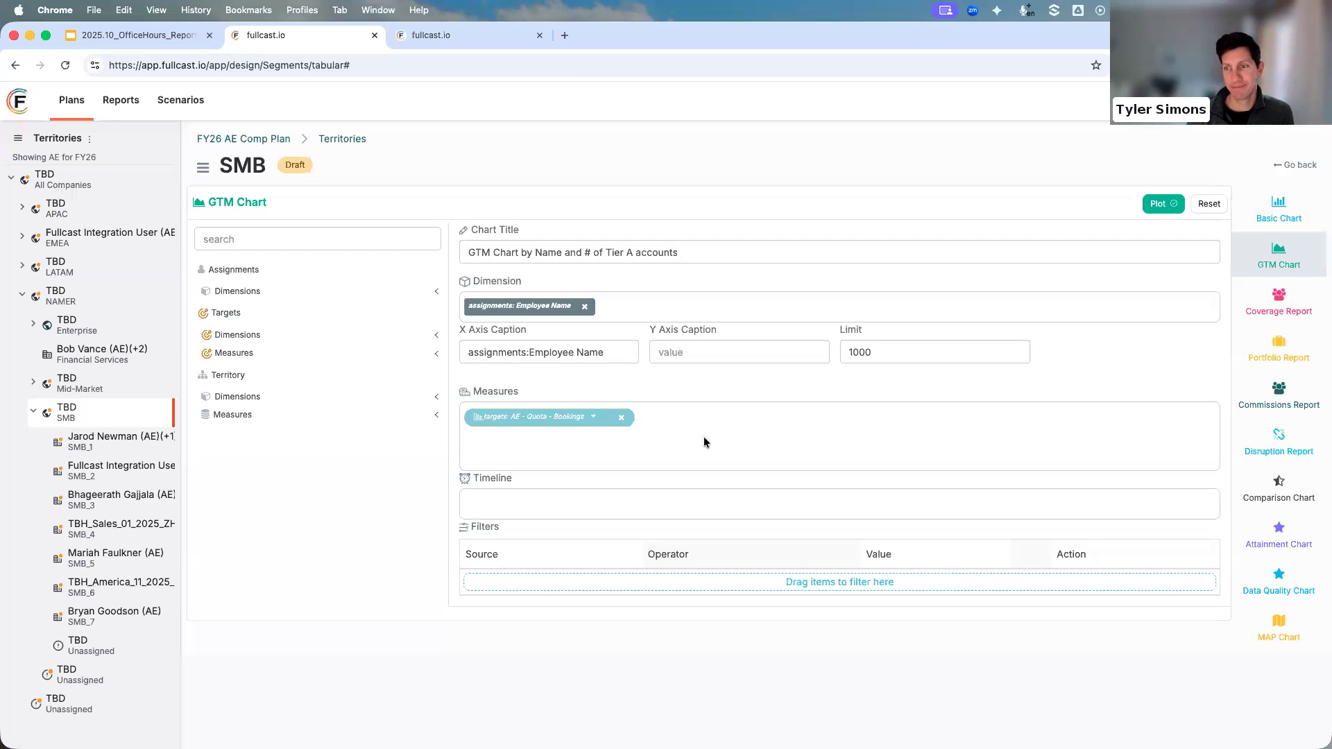
click(1294, 167)
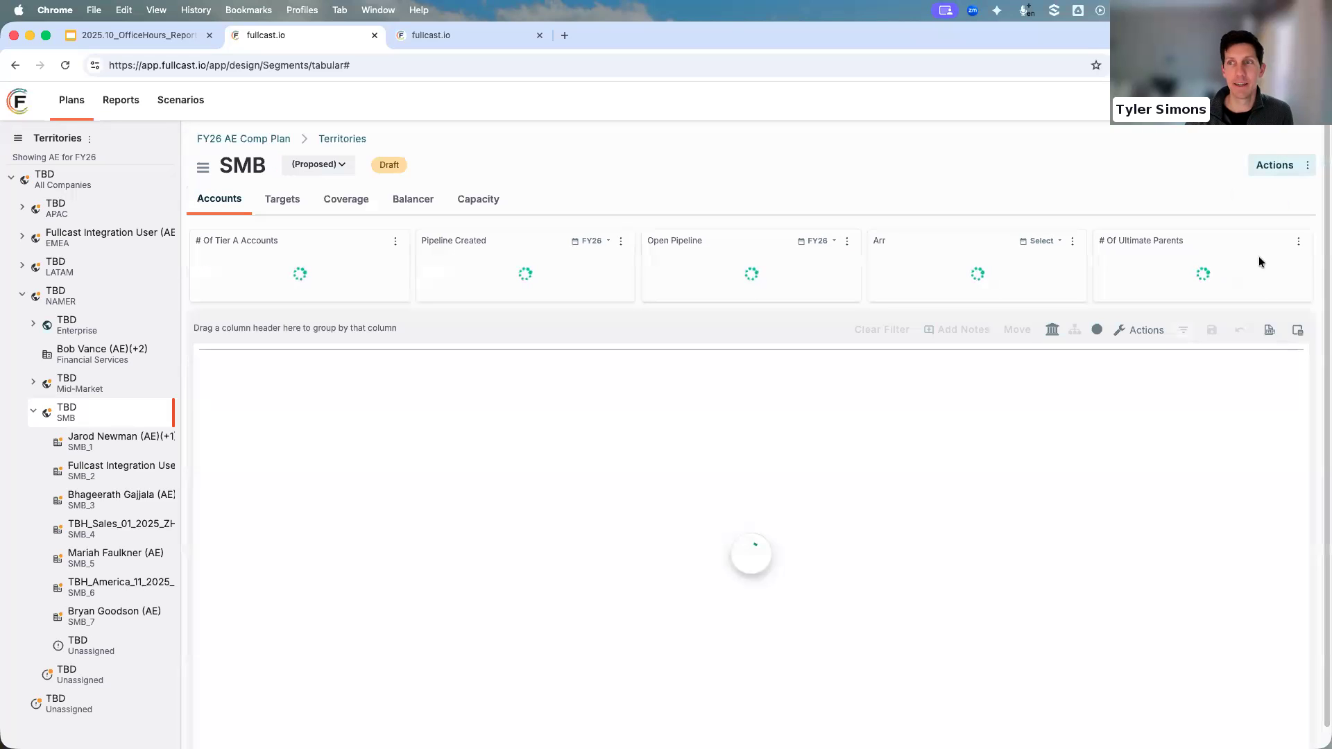
click(539, 35)
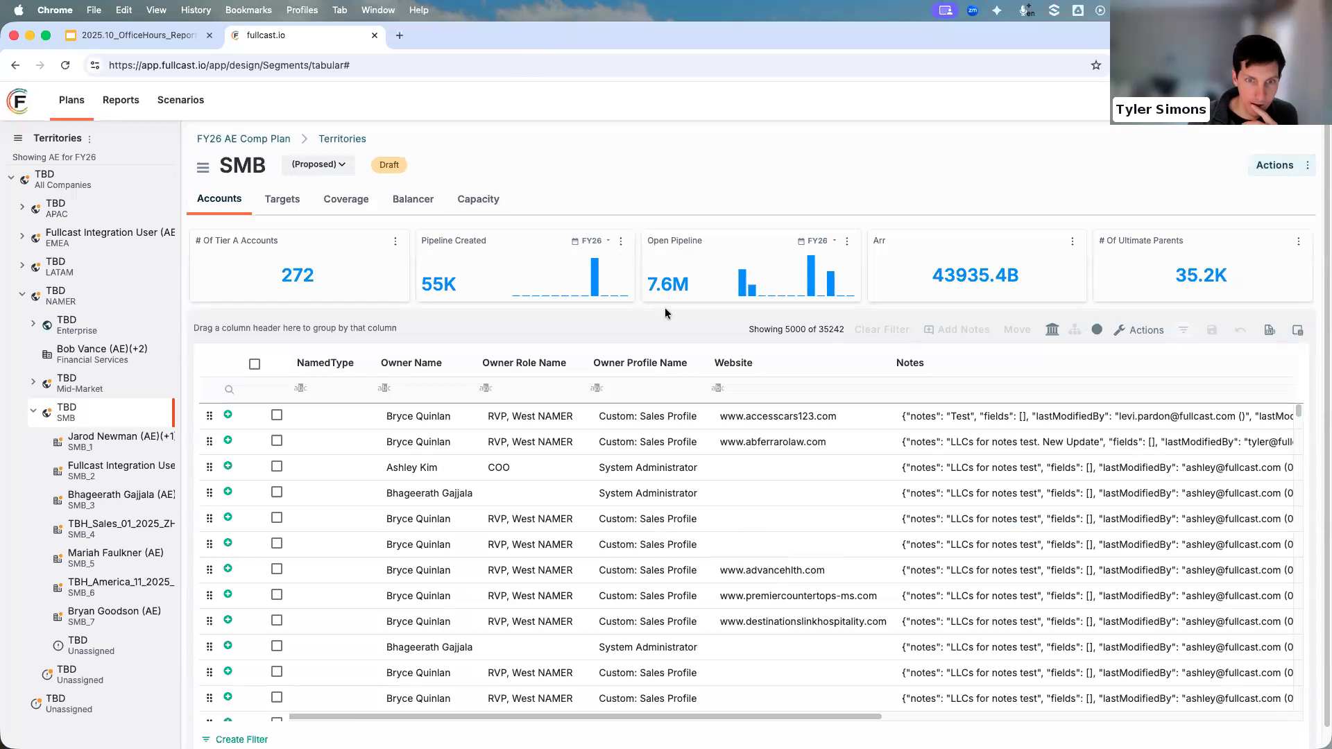
Open the SMB territory's balancer chart and examine its configured dimension, measures and filters.
click(416, 202)
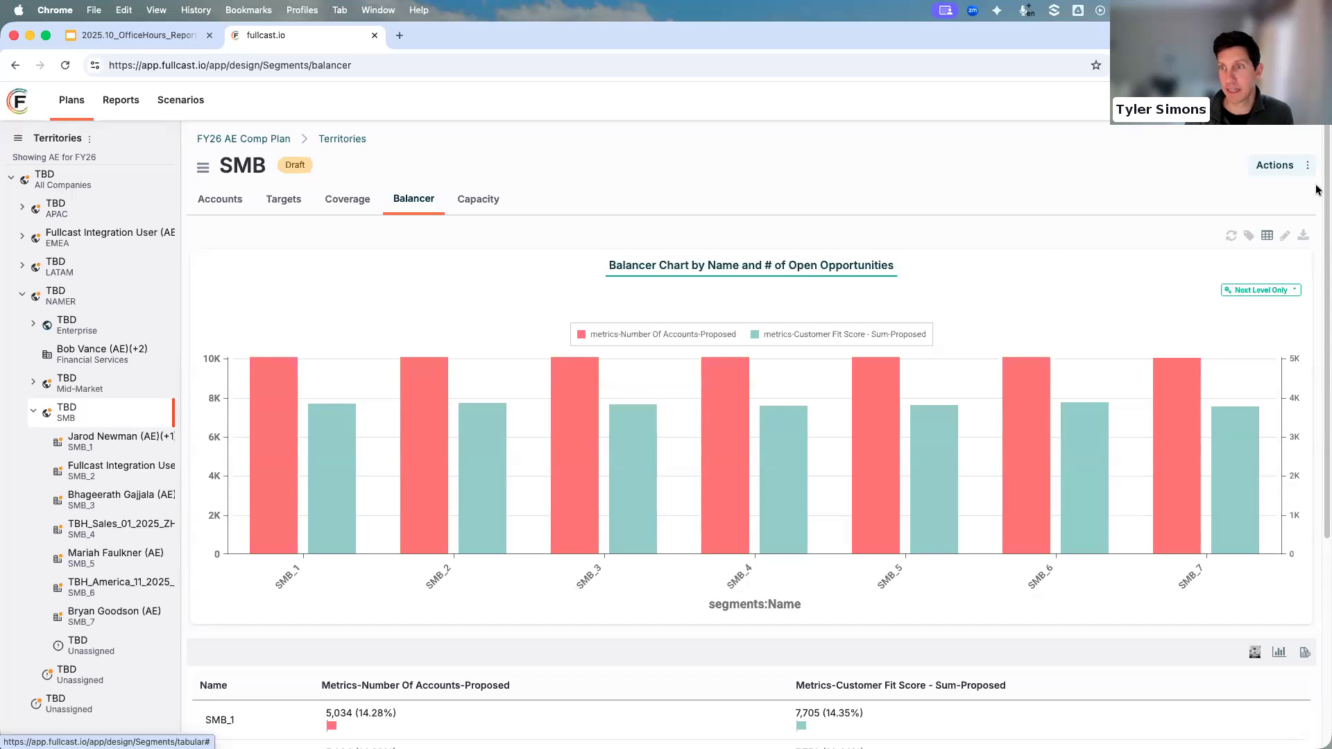
click(1285, 235)
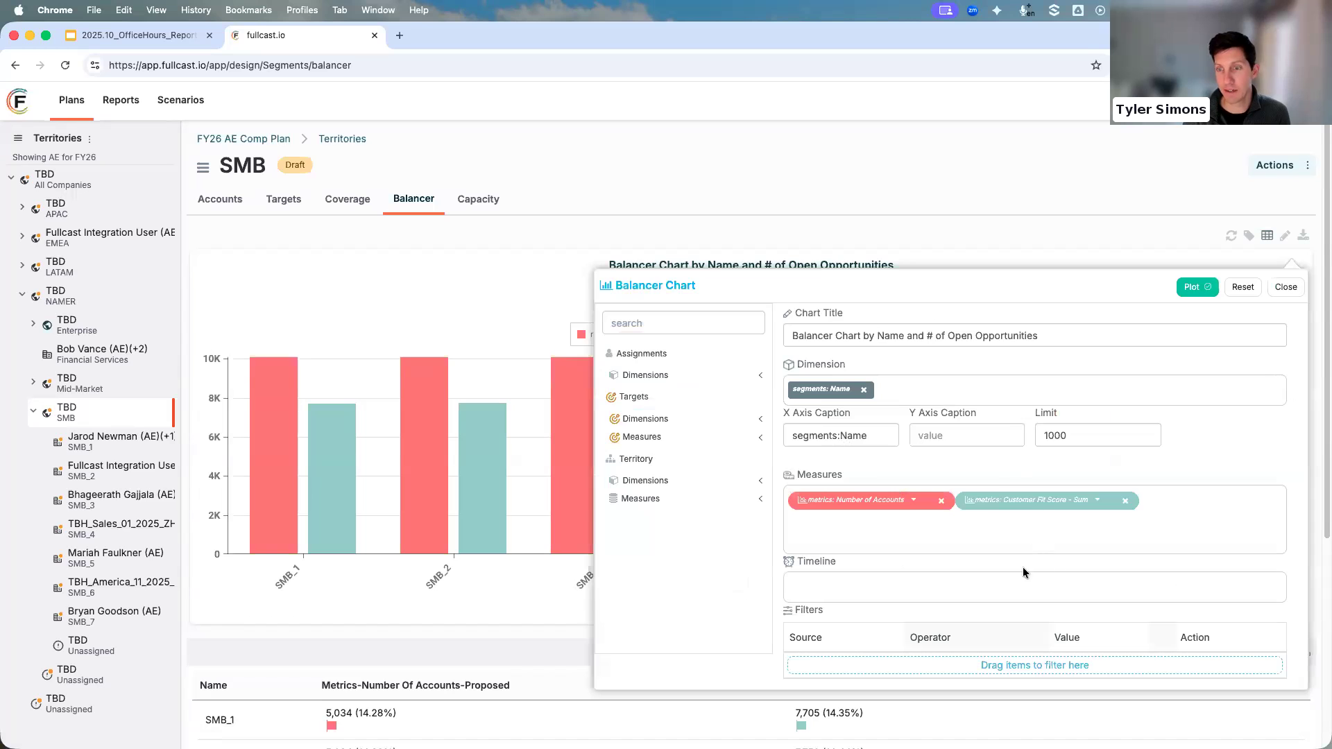
click(1286, 287)
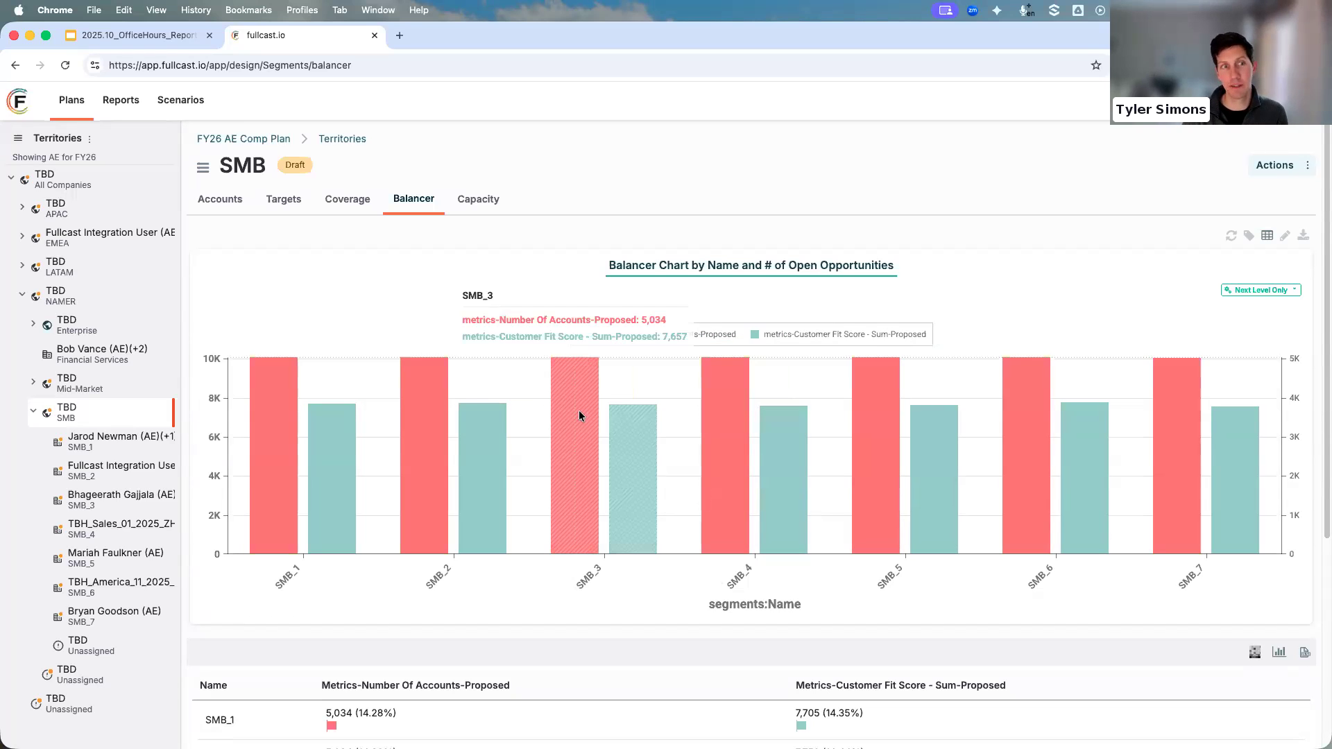
mouse_move(206, 570)
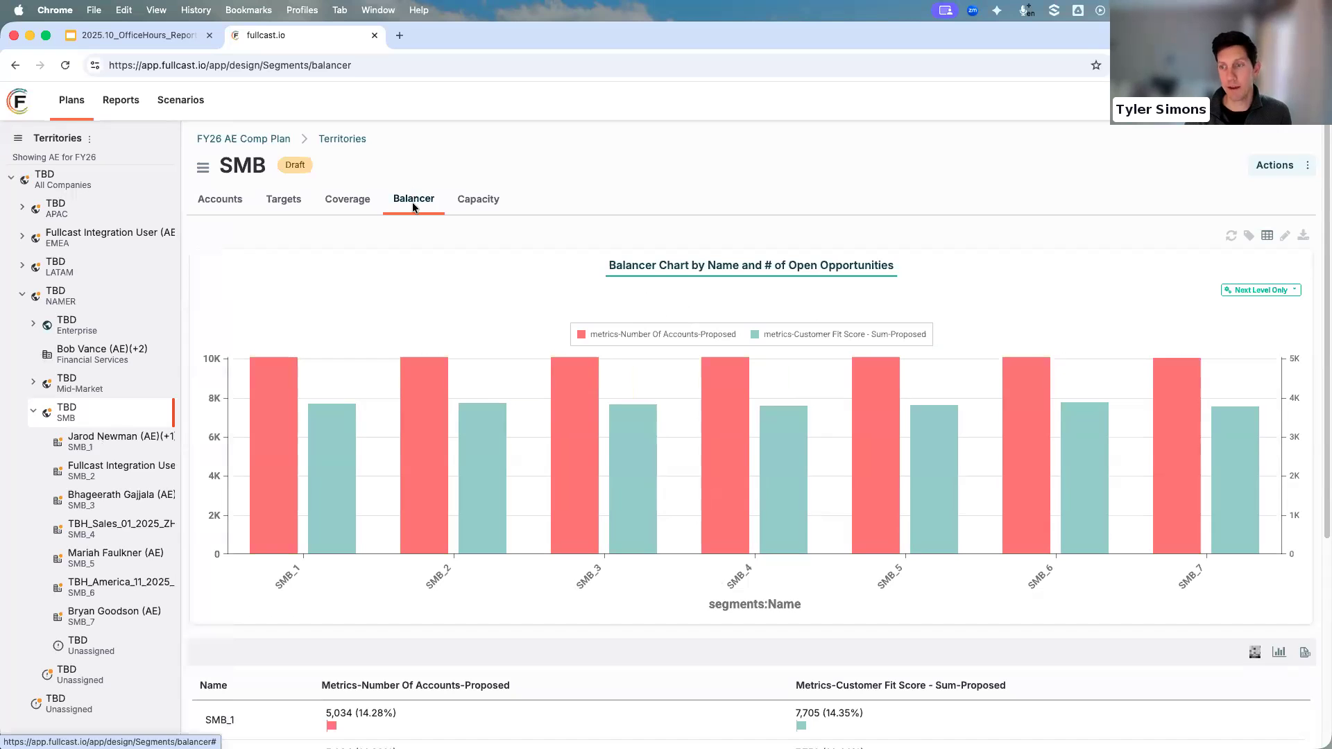
Plot SMB's GTM chart of AE - Quota - Bookings by Employee Name and look over its pin options and table.
click(1293, 168)
click(1261, 189)
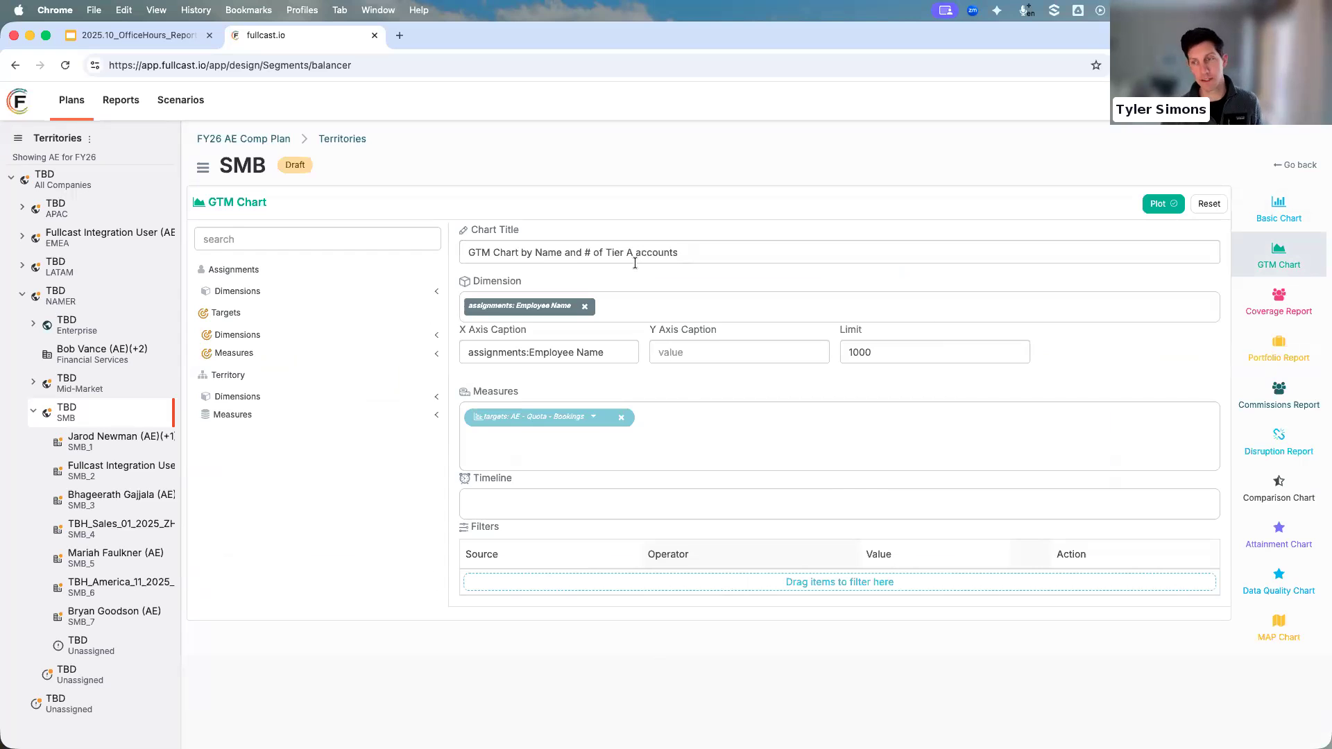
click(1160, 204)
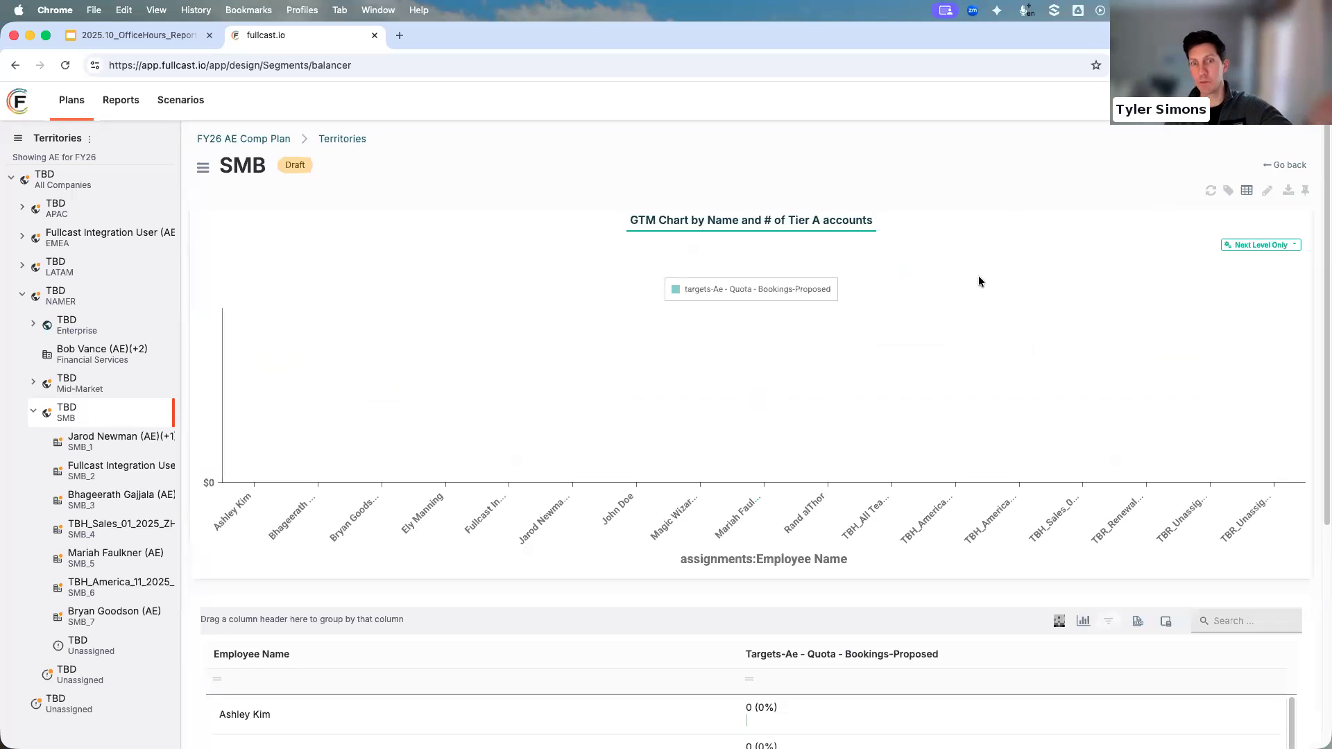
click(1306, 195)
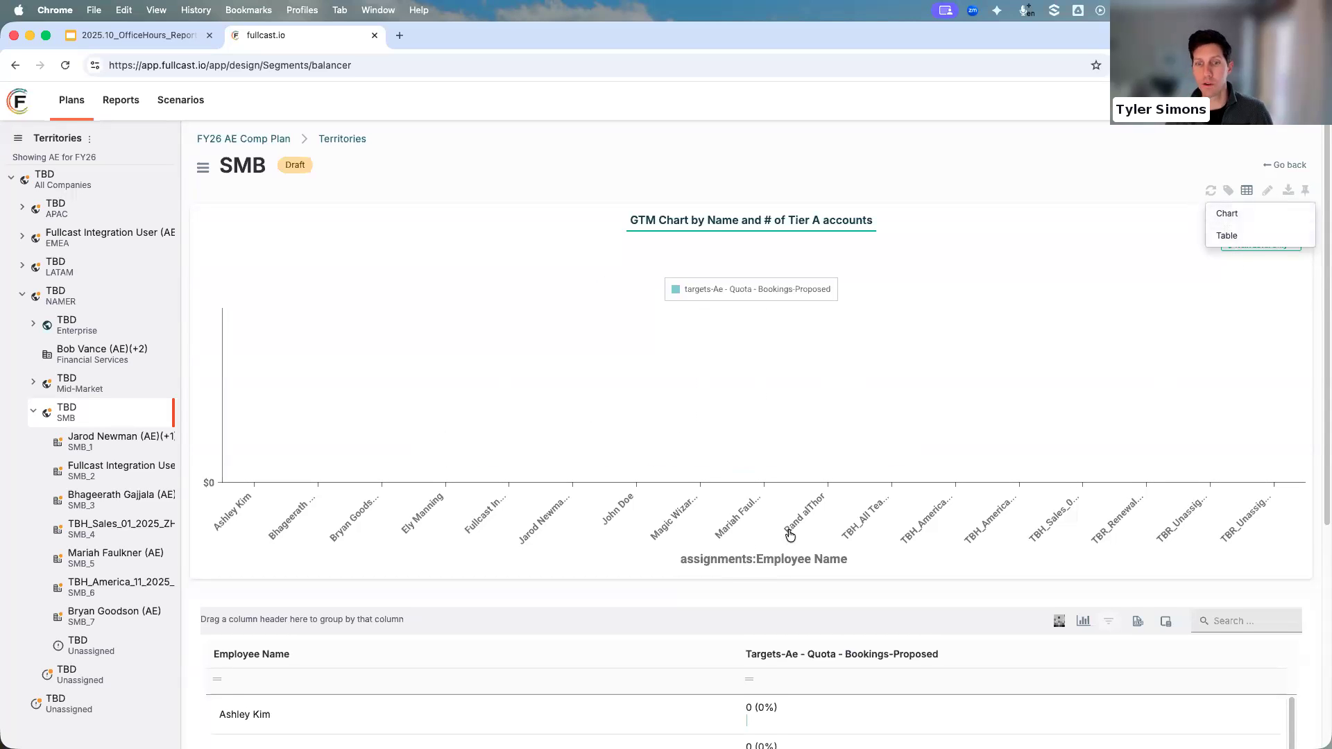
scroll(789, 535, down, 5)
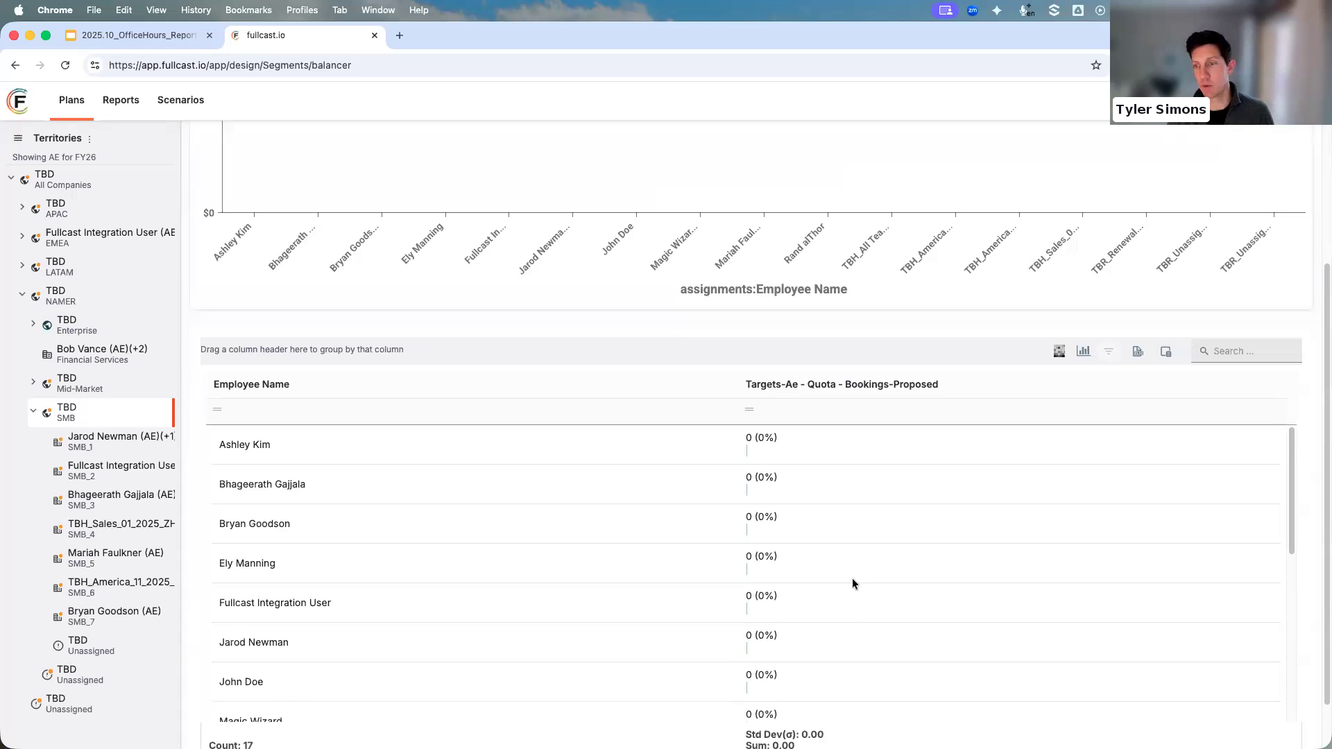
scroll(853, 555, up, 5)
Edit the GTM chart to use the Territory measure # of Tier A accounts with the Territory dimension Name, and plot it.
click(1264, 194)
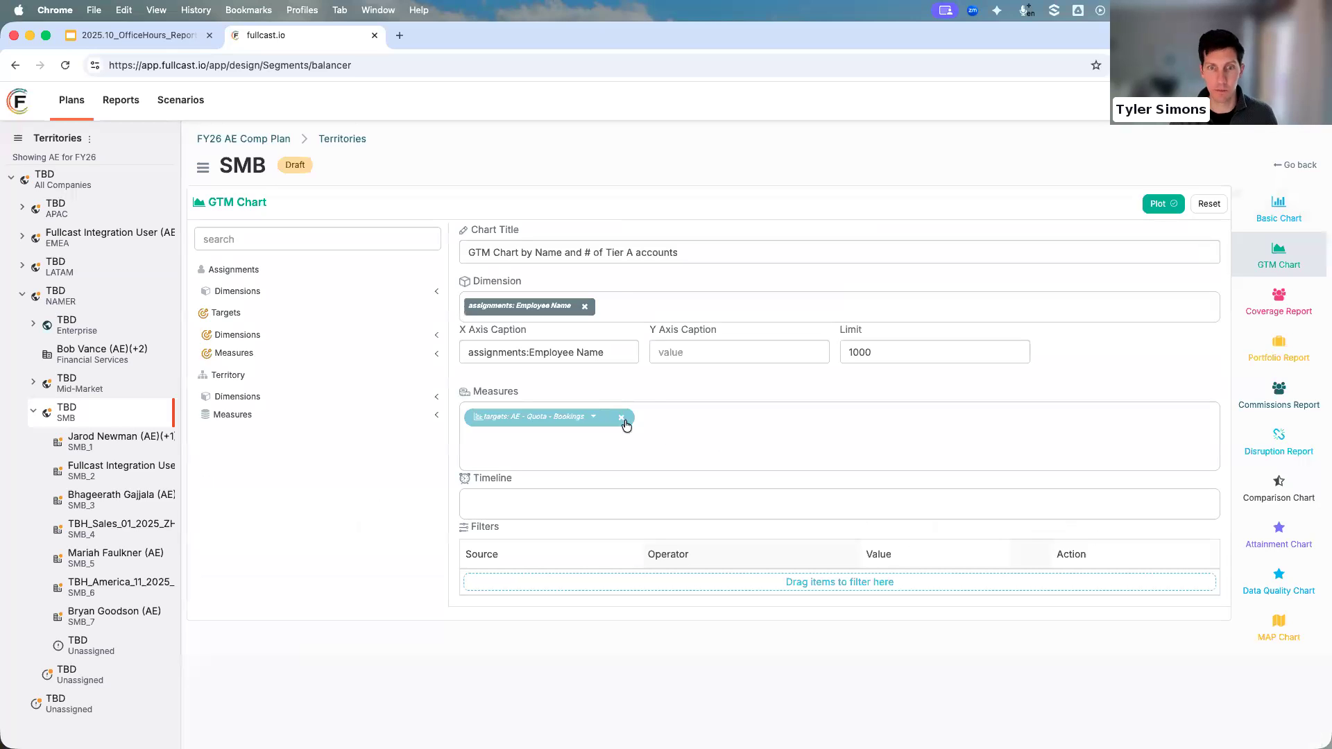
click(267, 420)
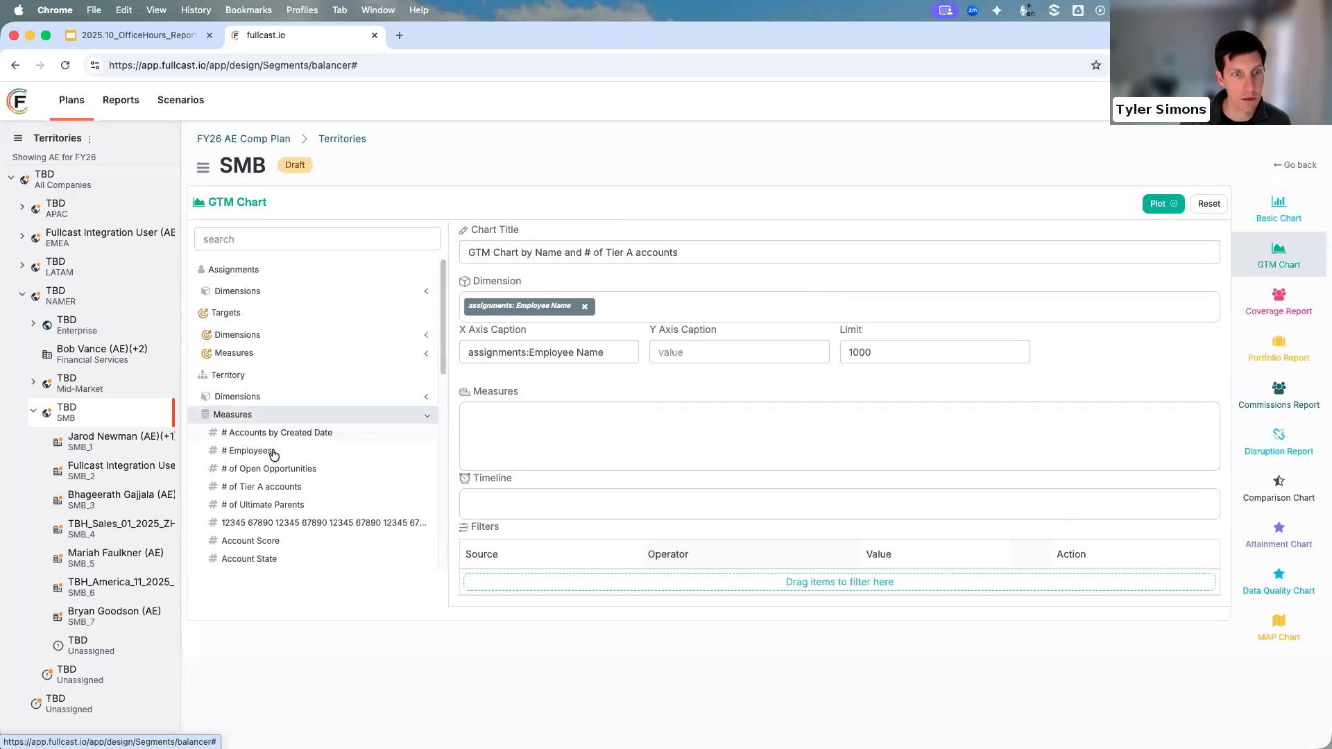
drag(279, 487, 590, 430)
click(584, 306)
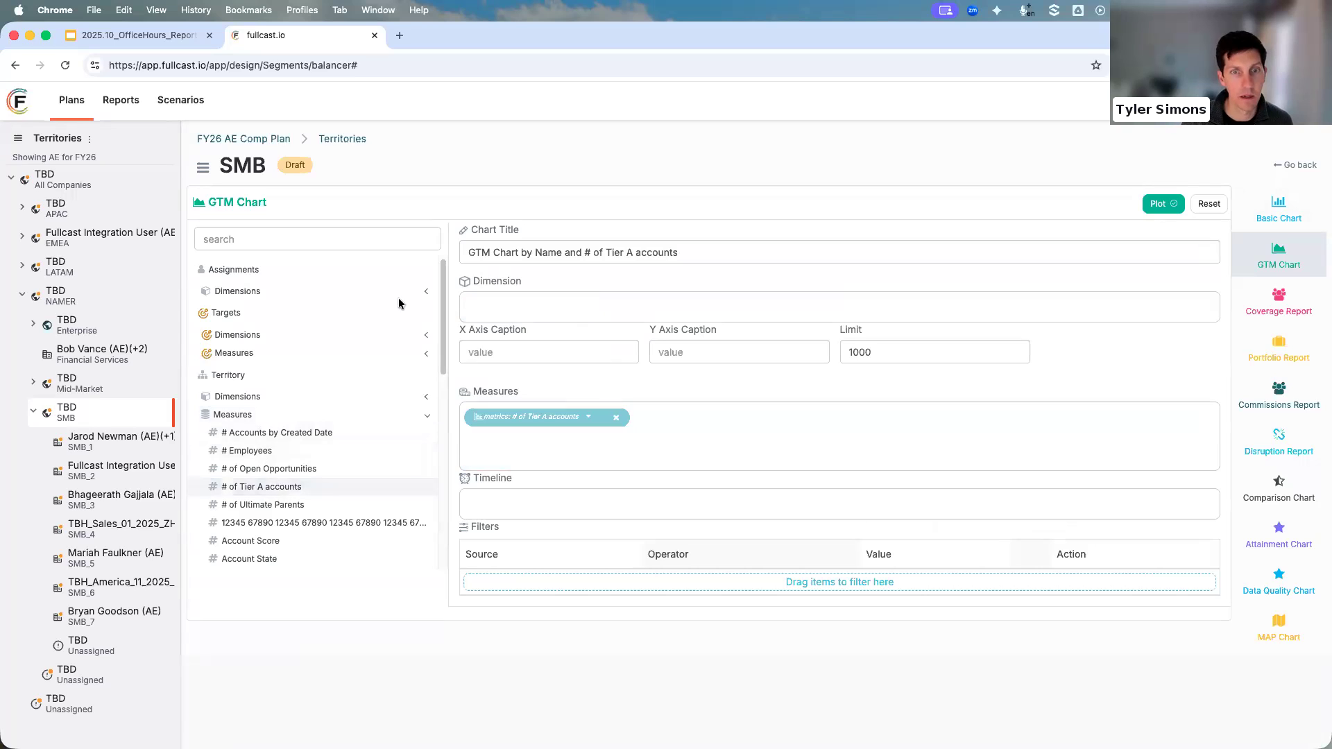
click(242, 399)
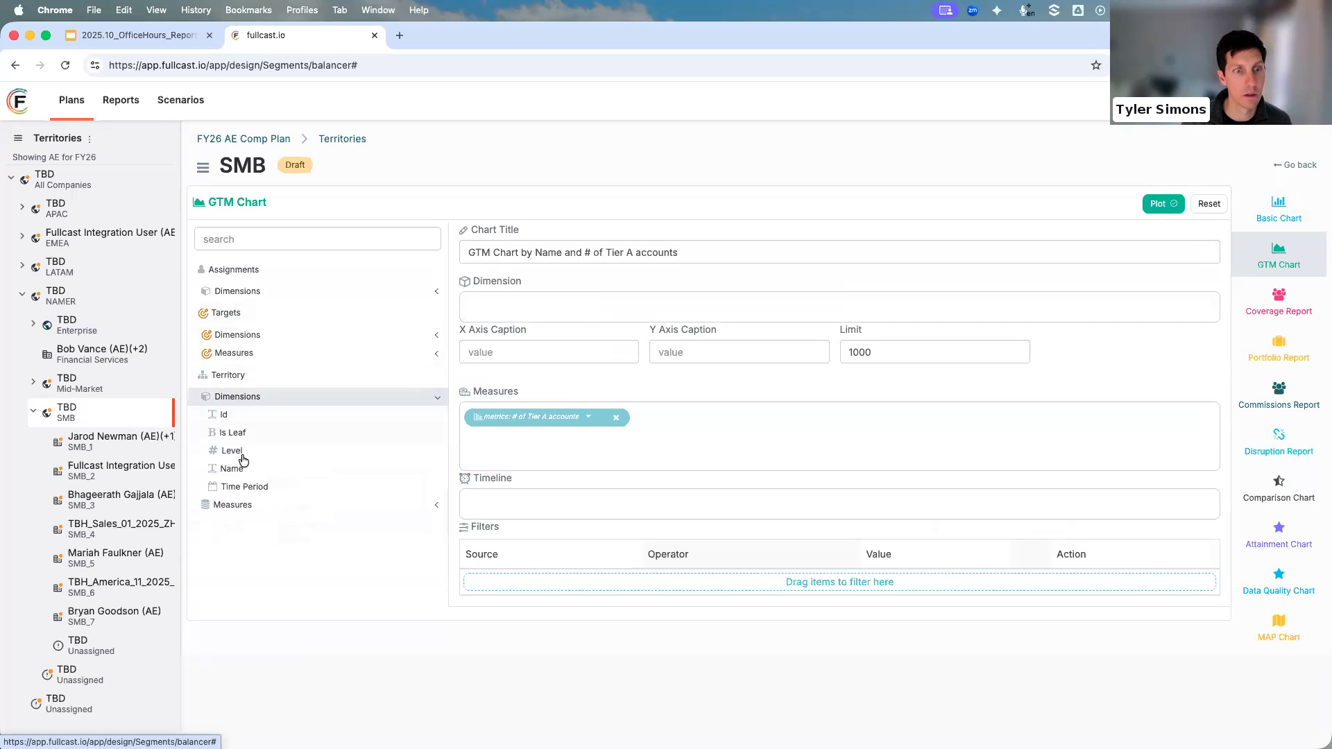
drag(571, 375, 716, 298)
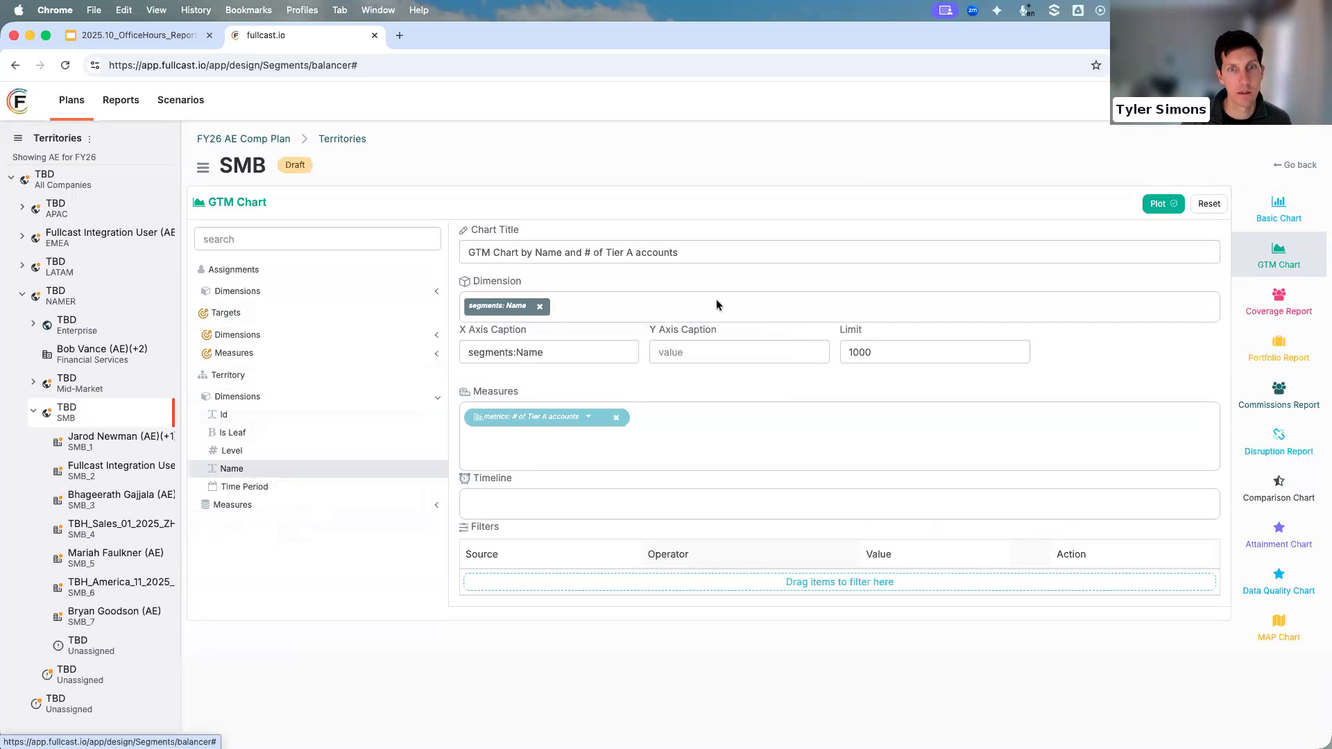
click(1169, 204)
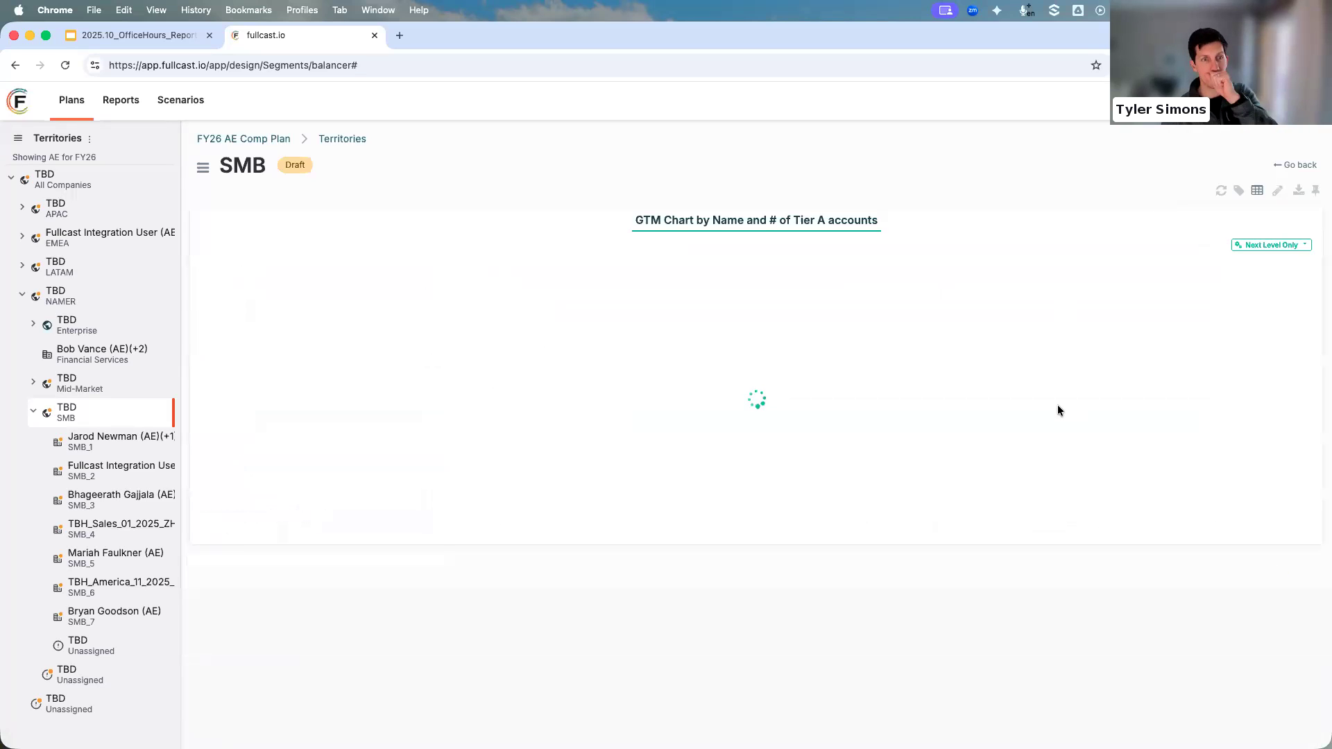
Pin the Tier A accounts chart to the Training decision center that holds the presenter's own examples.
click(1305, 194)
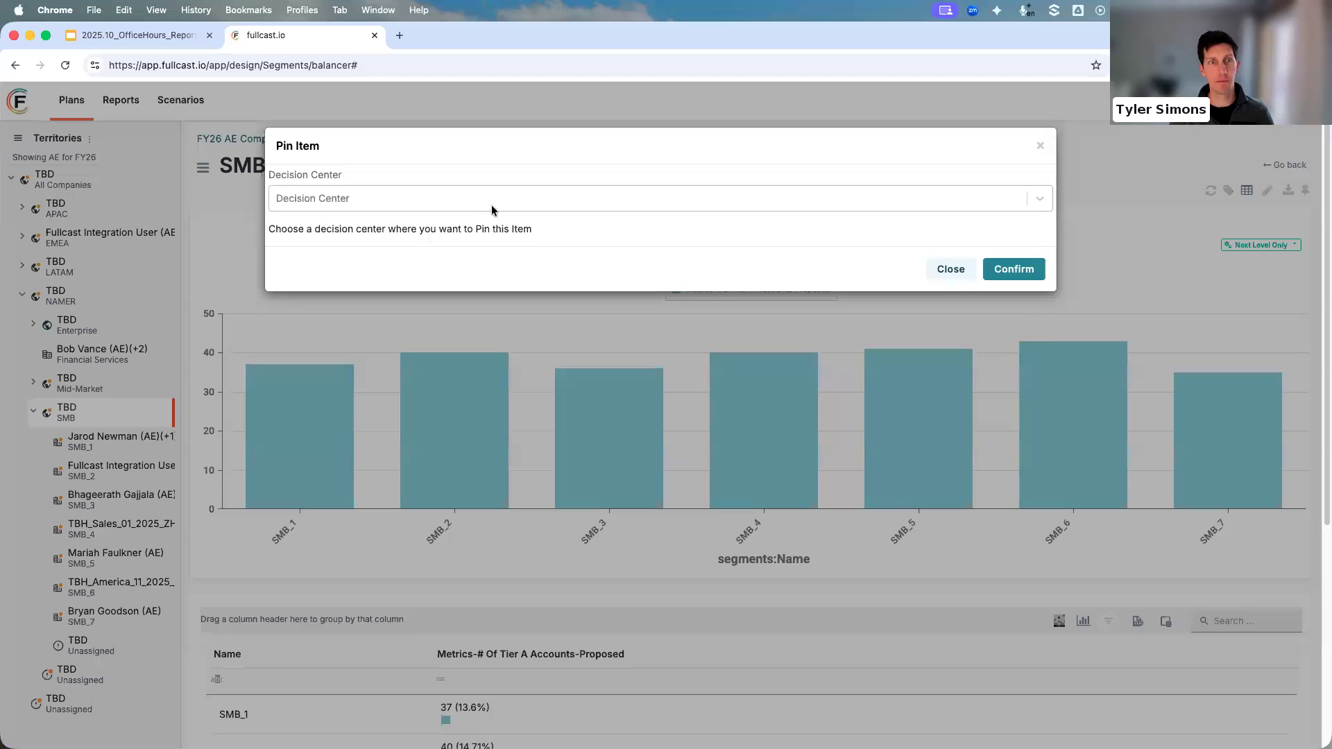
click(492, 206)
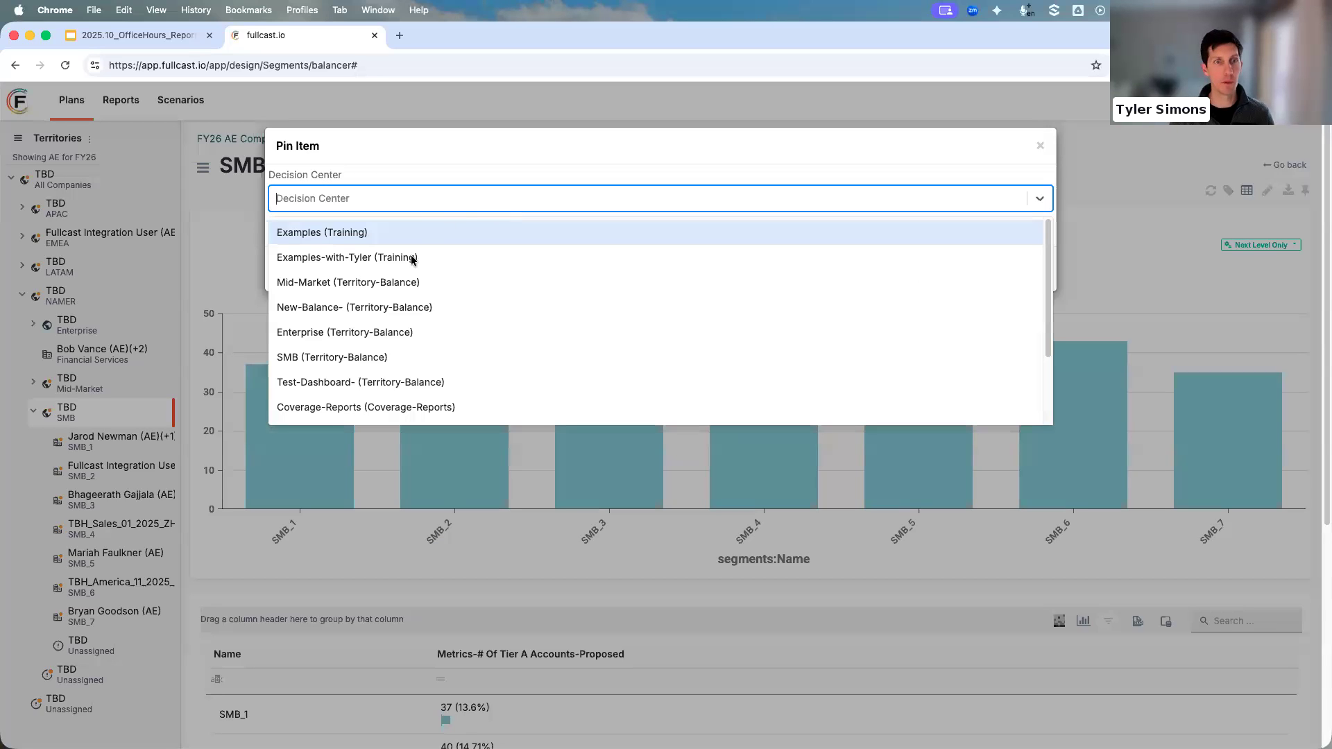
click(363, 259)
click(1015, 268)
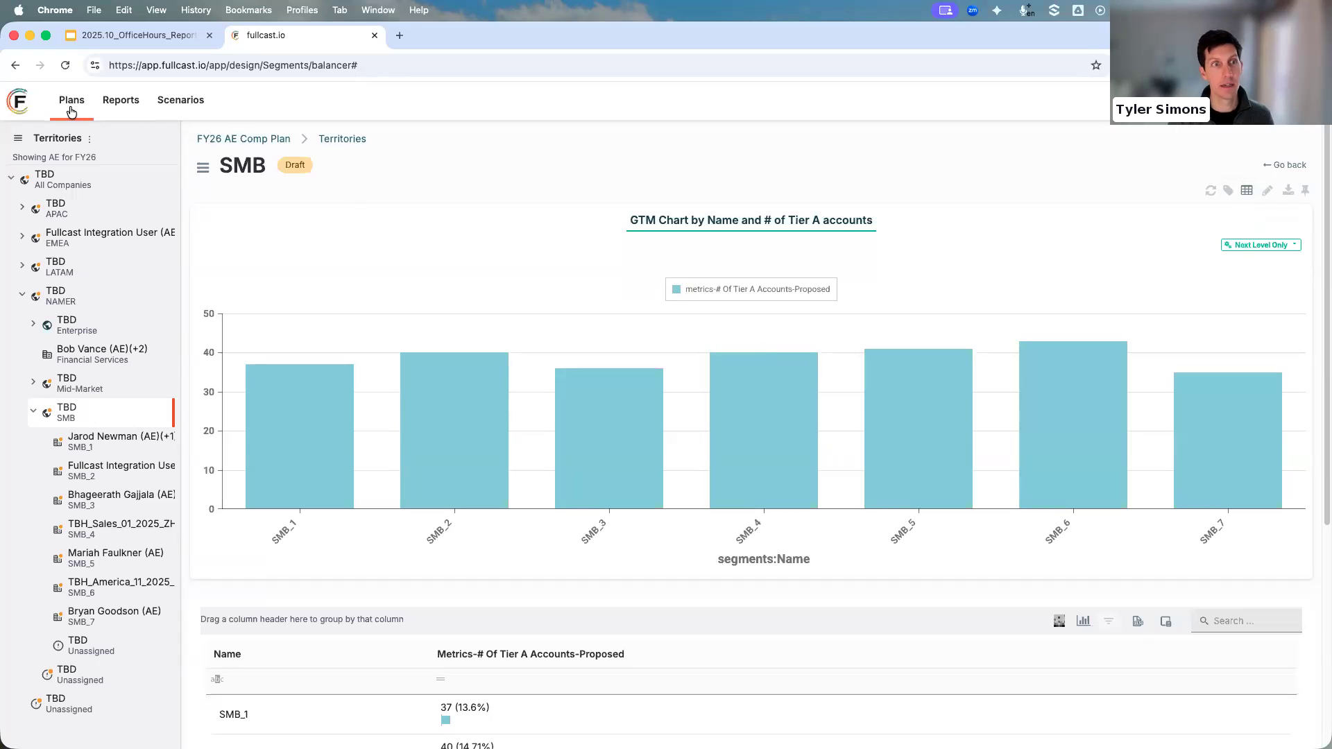
Return to the FY26 AE Comp Plan overview and open the territory Balancer for All Companies.
click(233, 140)
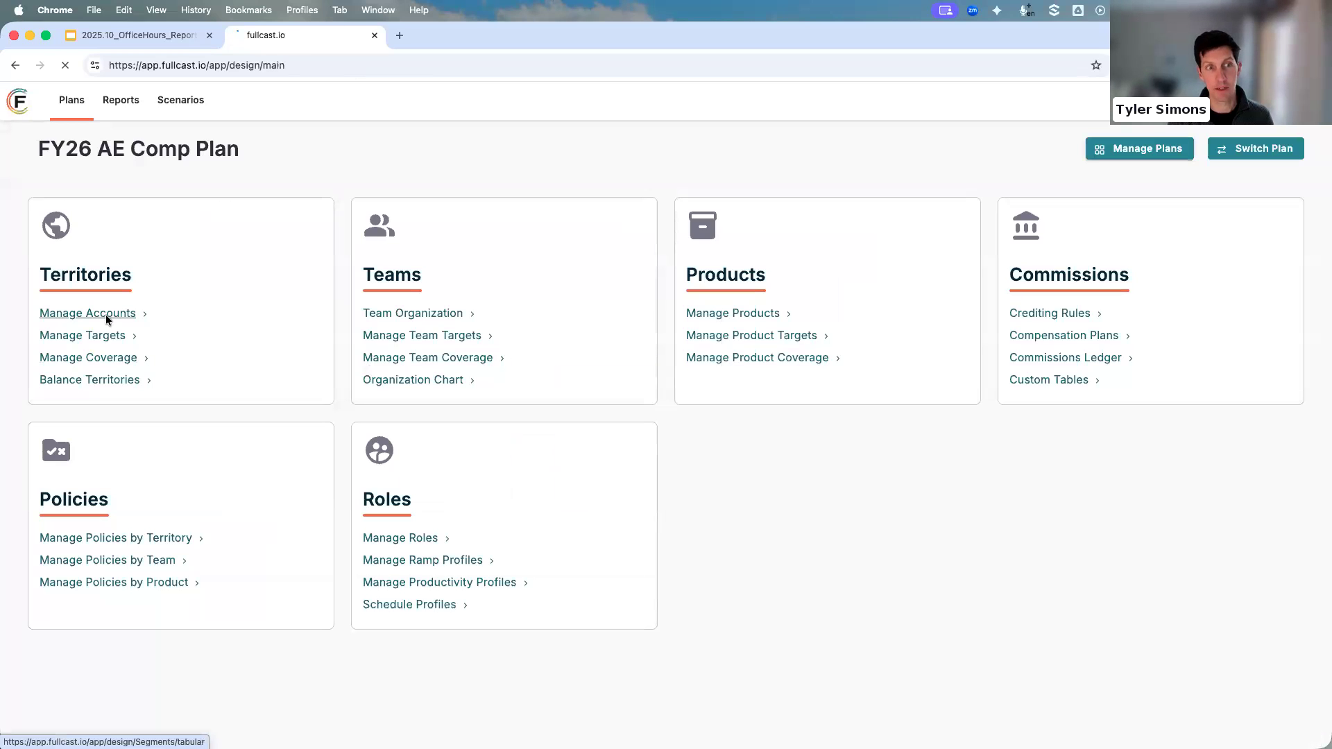
click(107, 314)
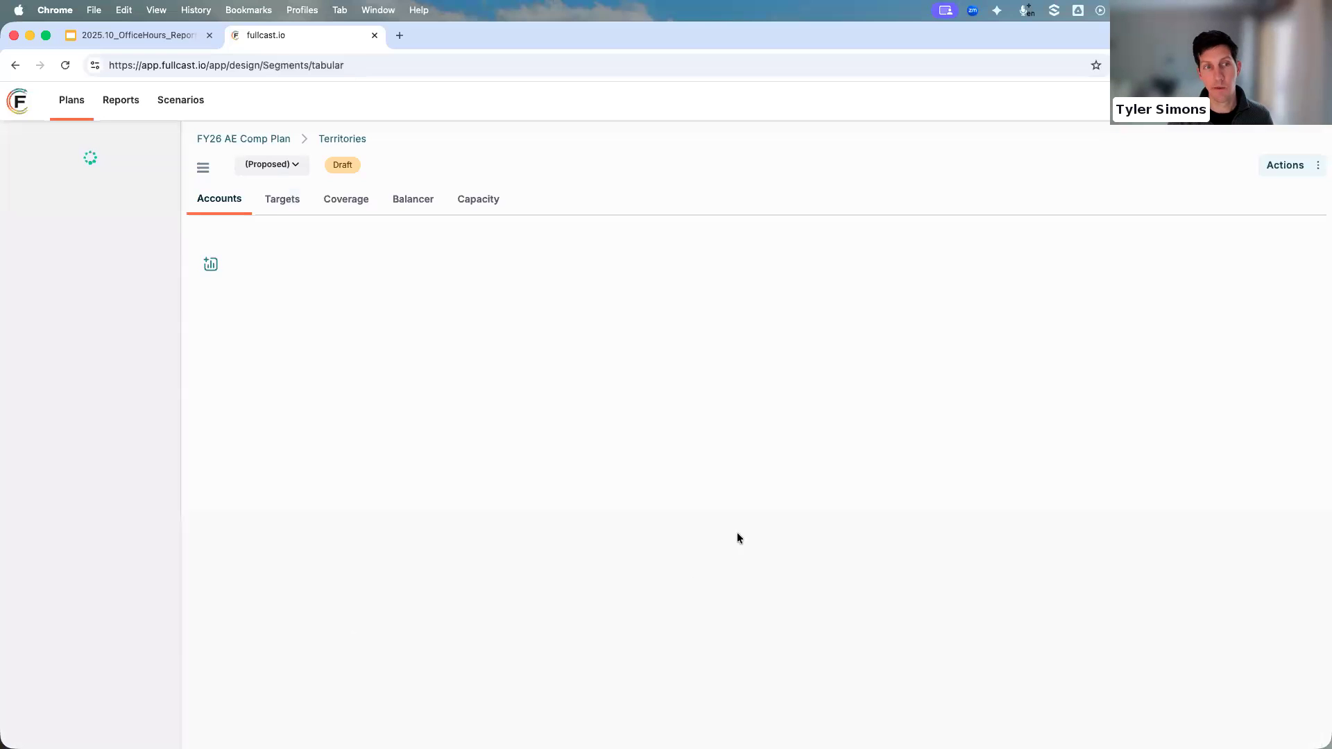
click(412, 200)
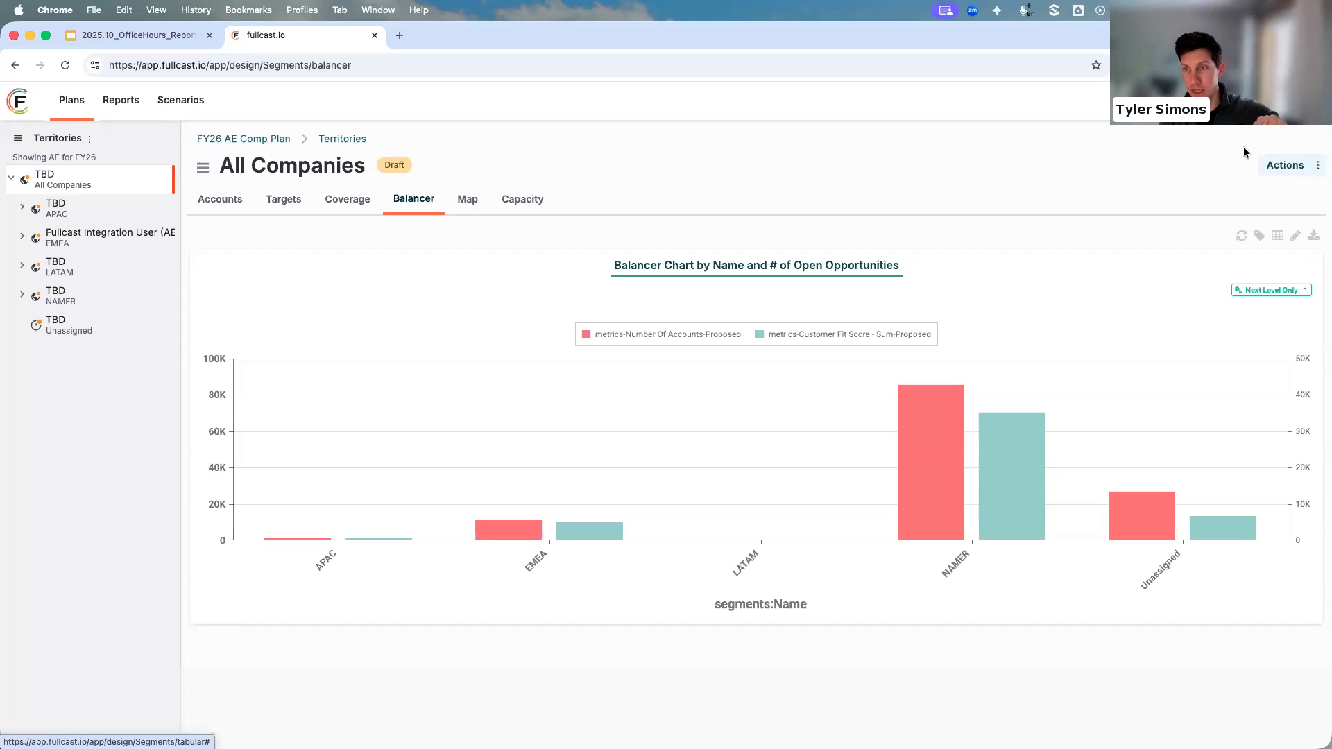
Start a Coverage Report for All Companies and add the Territory dimension Name as its first column.
click(1289, 170)
click(1221, 186)
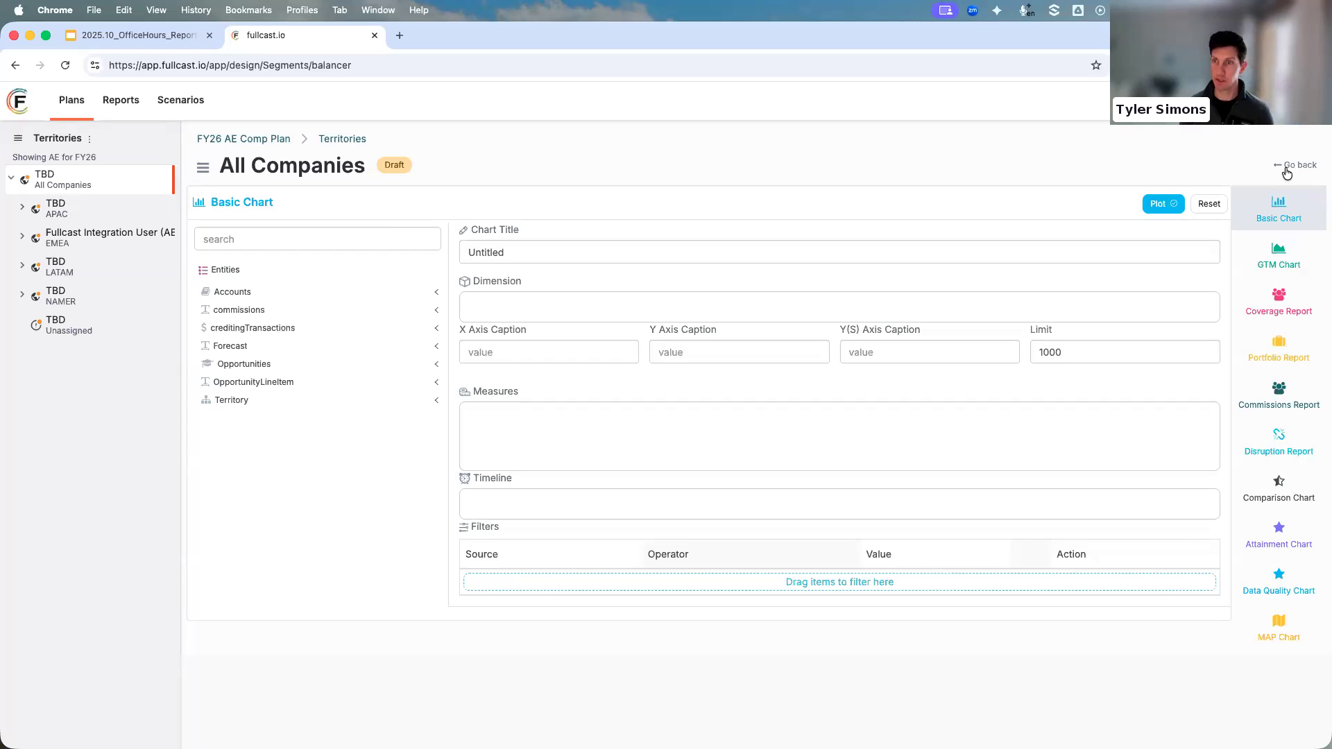
click(1286, 266)
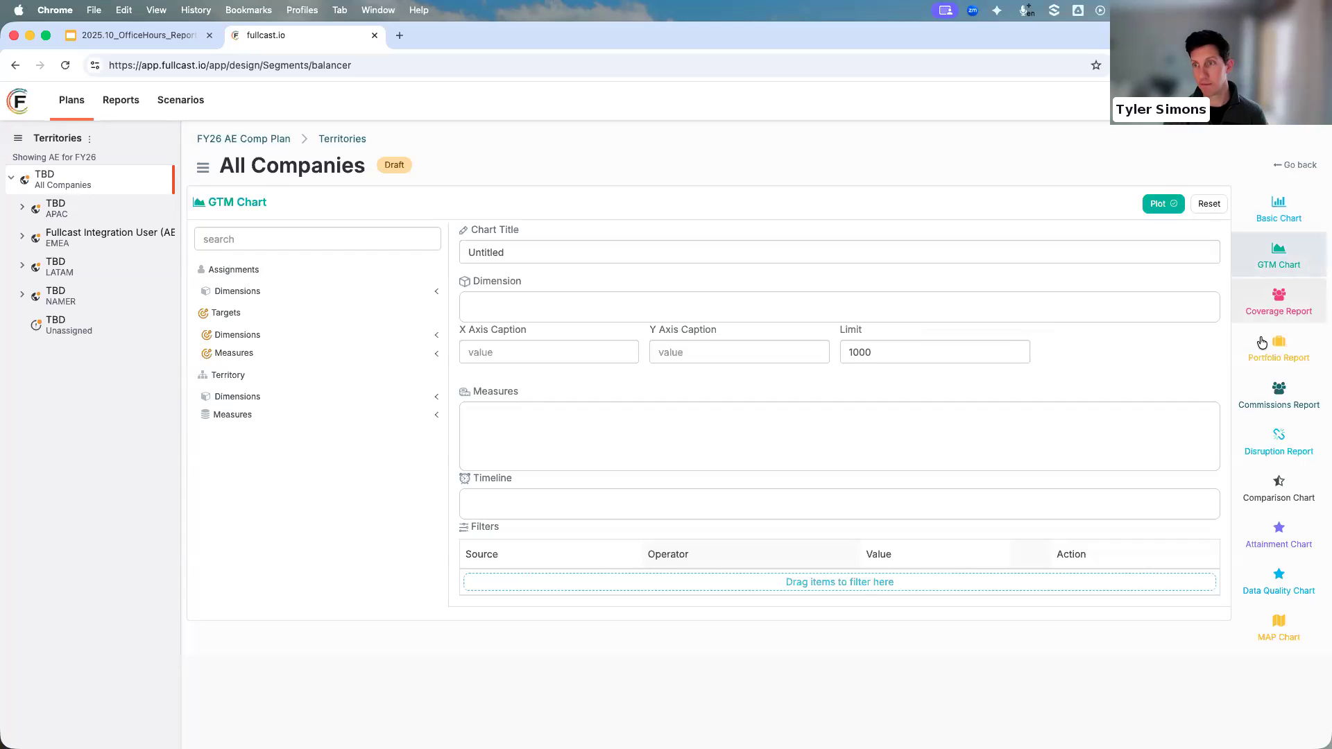
click(1275, 306)
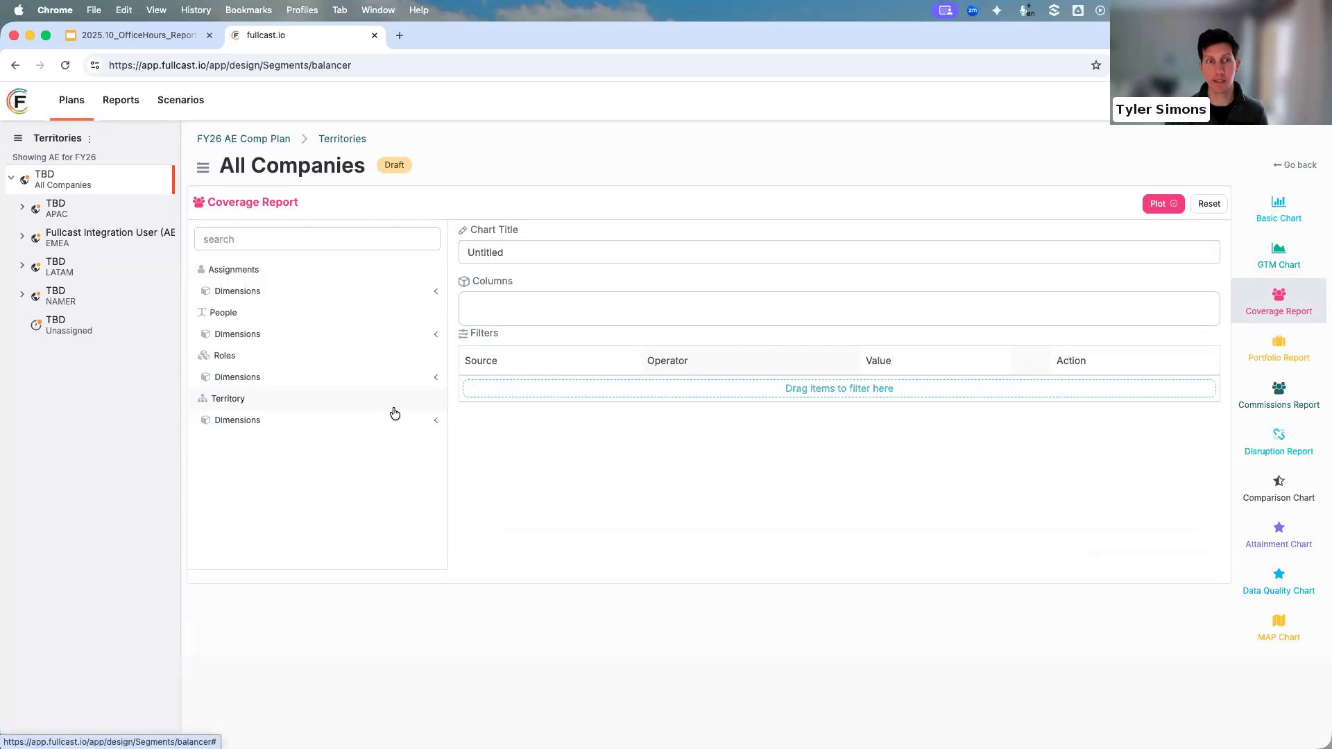
click(309, 422)
drag(499, 342, 499, 314)
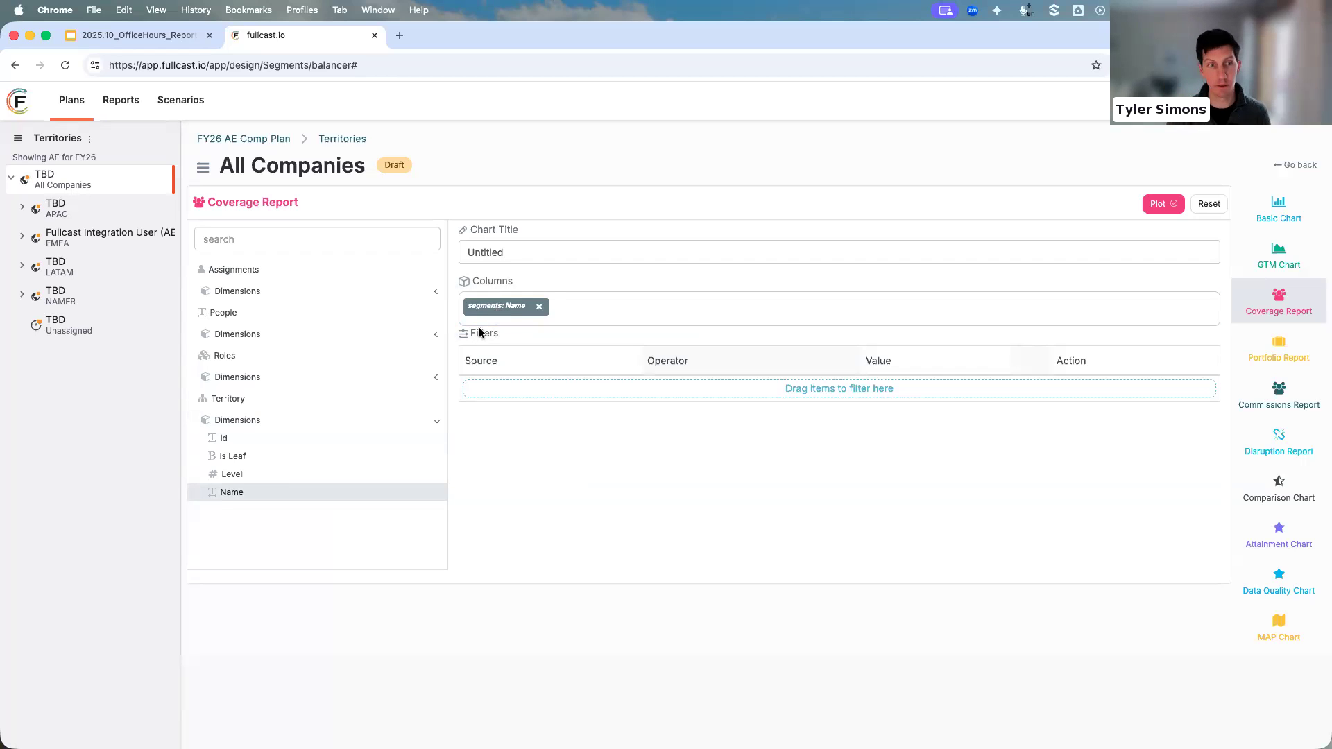
Add the People dimension name and the Assignments dimension Role as further columns of the coverage report.
click(305, 292)
click(306, 292)
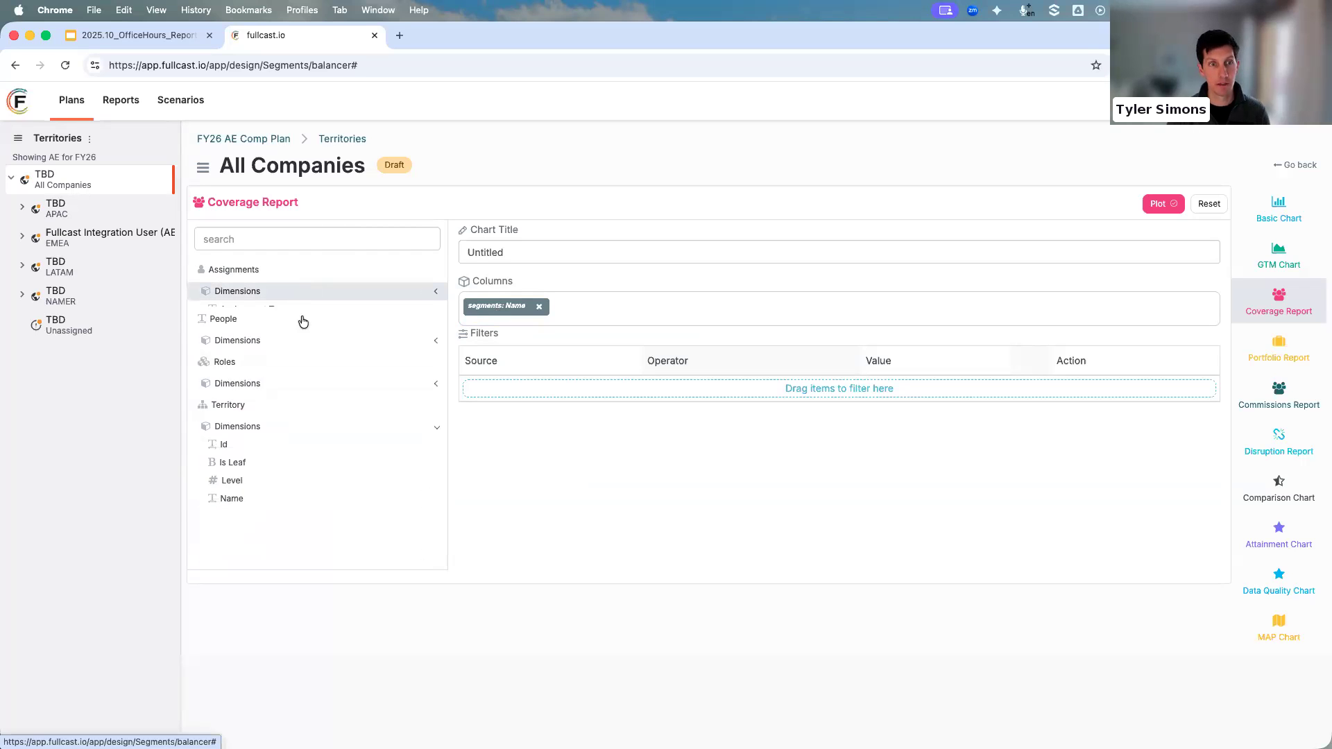
click(295, 336)
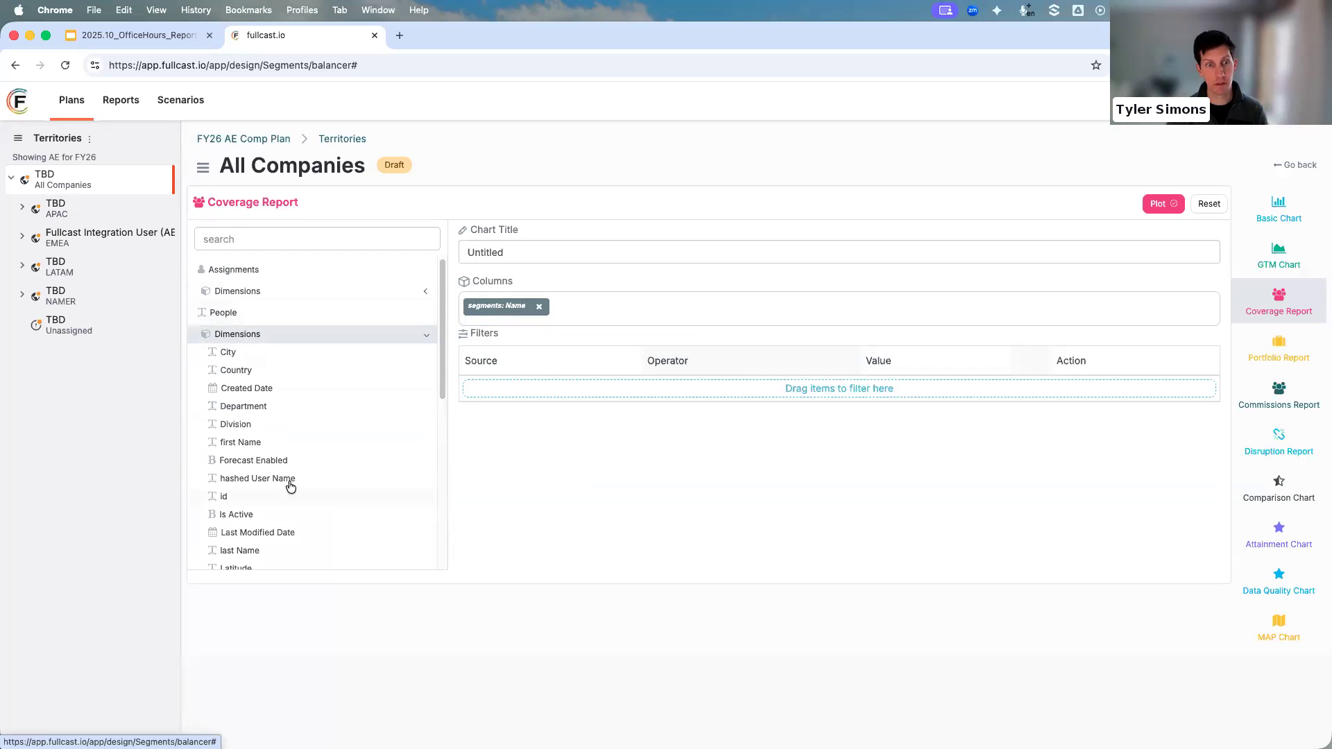
scroll(291, 488, down, 2)
scroll(291, 489, down, 1)
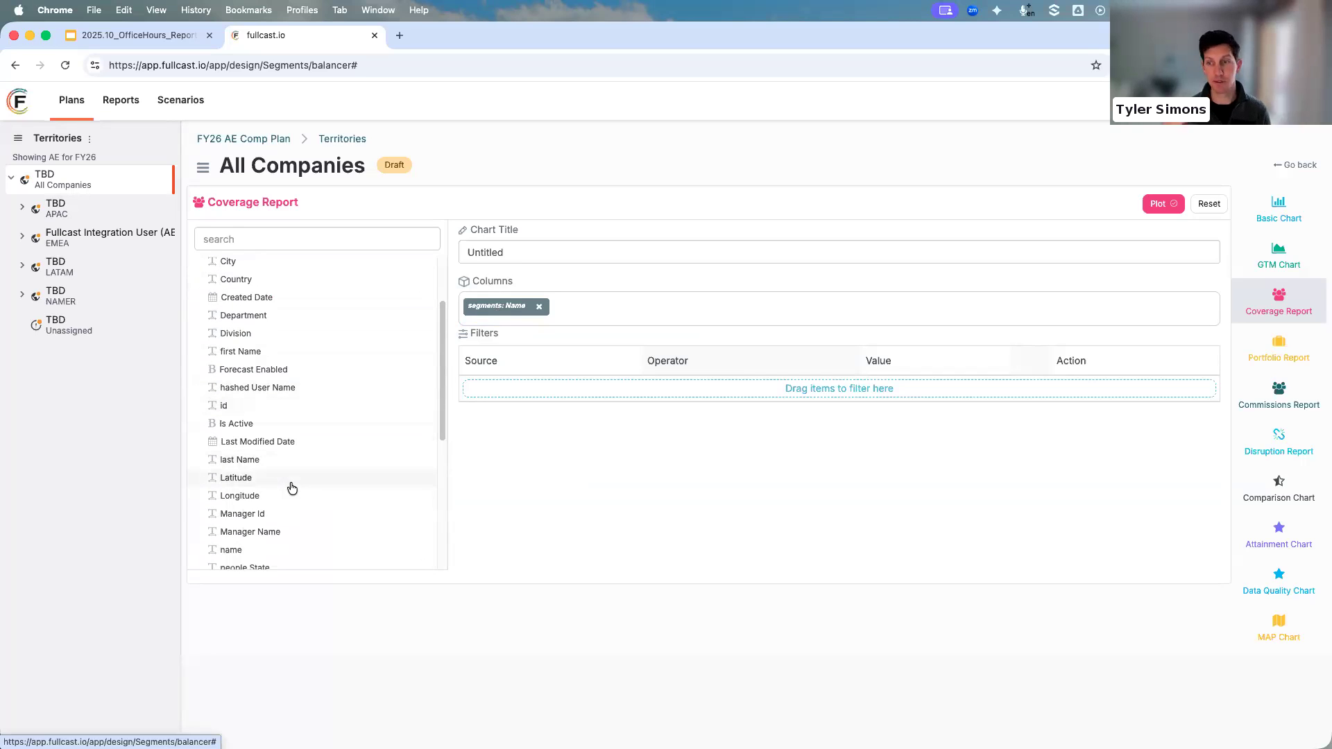
drag(235, 550, 643, 300)
scroll(222, 478, up, 3)
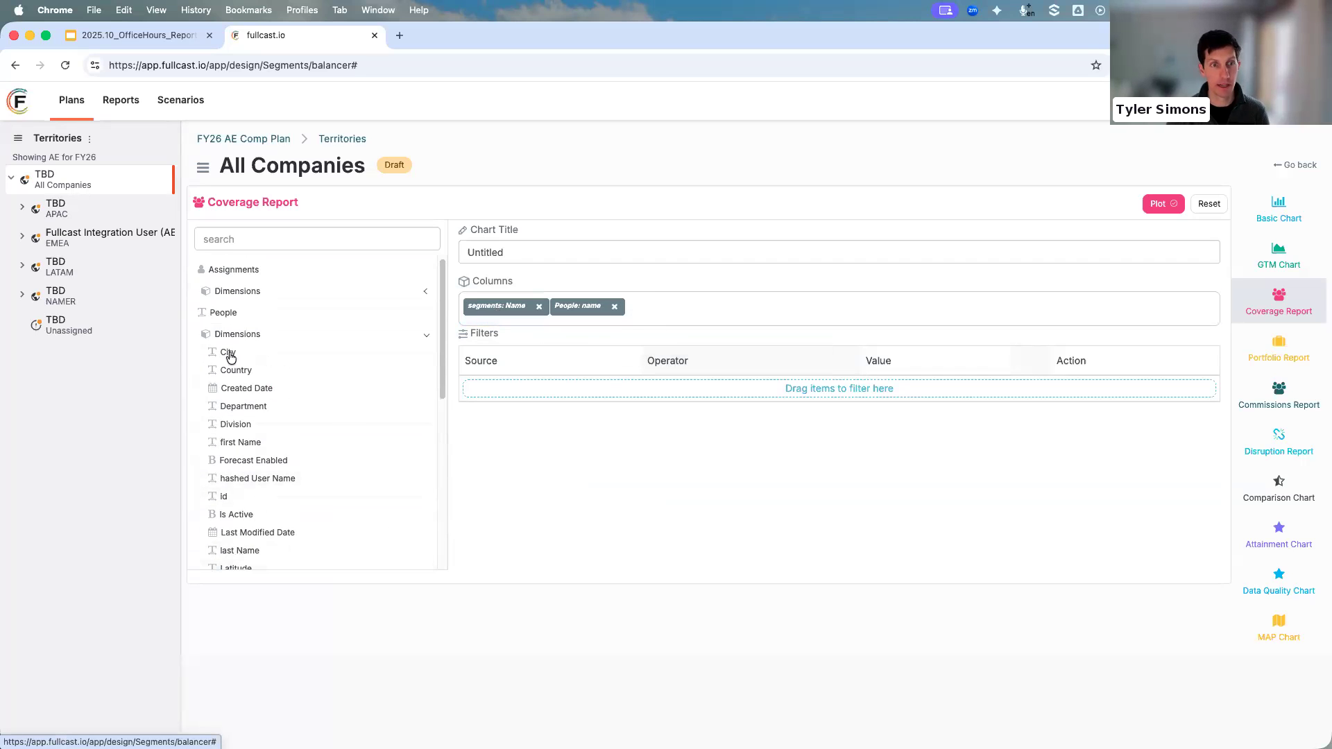
click(238, 336)
click(237, 292)
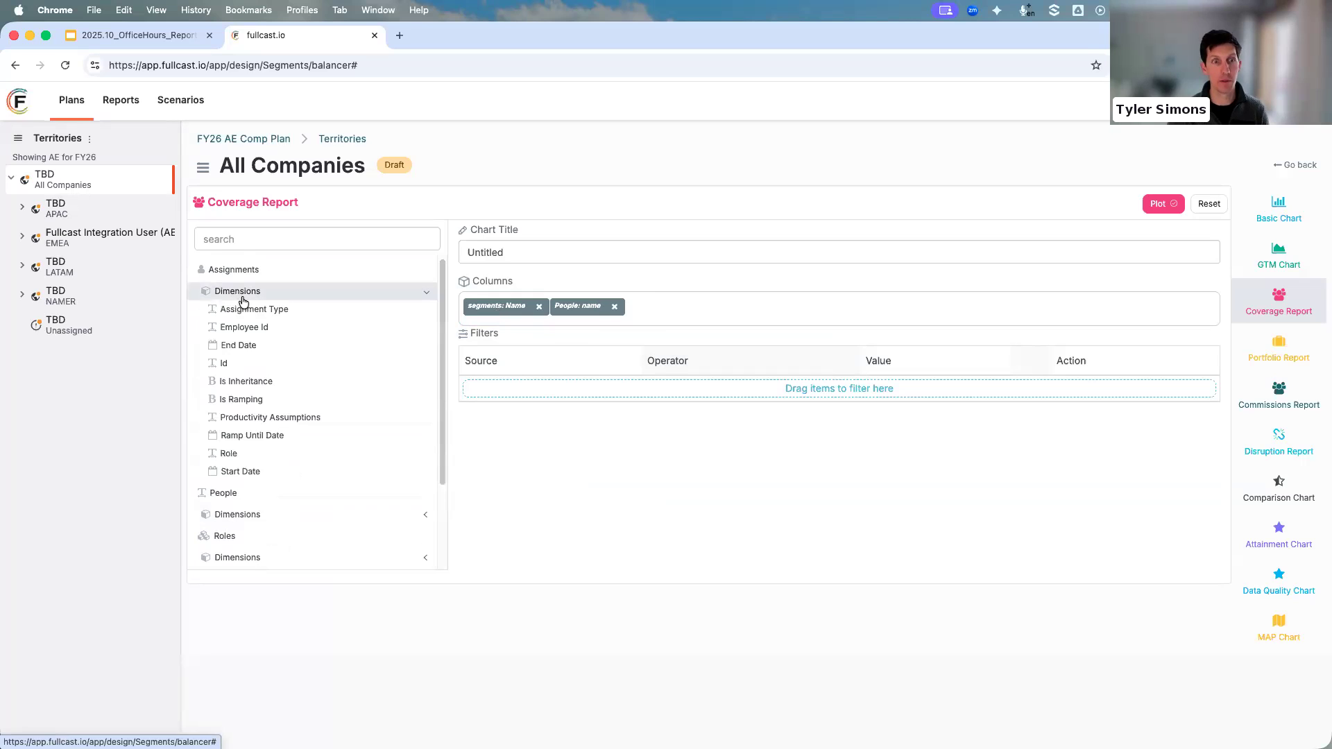
drag(229, 453, 746, 310)
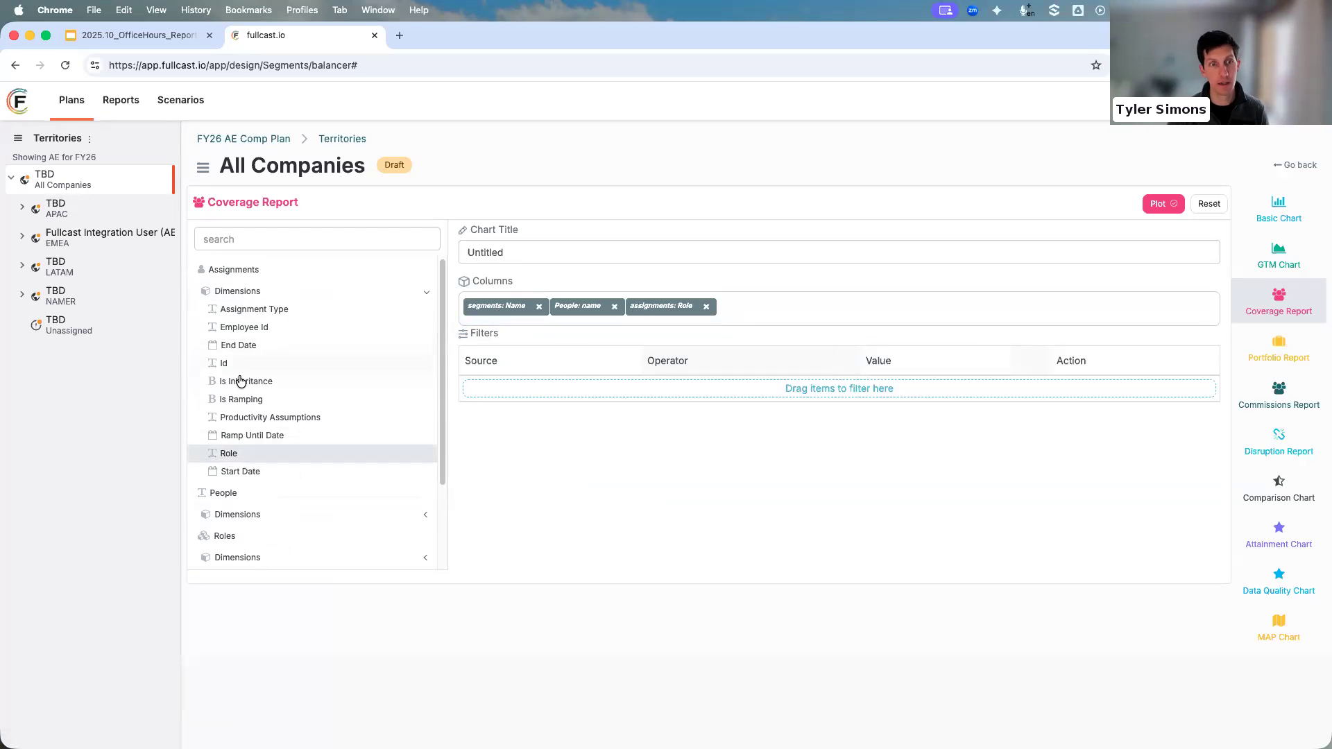
Filter the coverage report to assignments where Is Inheritance equals 0.
drag(226, 382, 562, 389)
click(804, 402)
click(793, 423)
click(873, 393)
text(0)
click(816, 519)
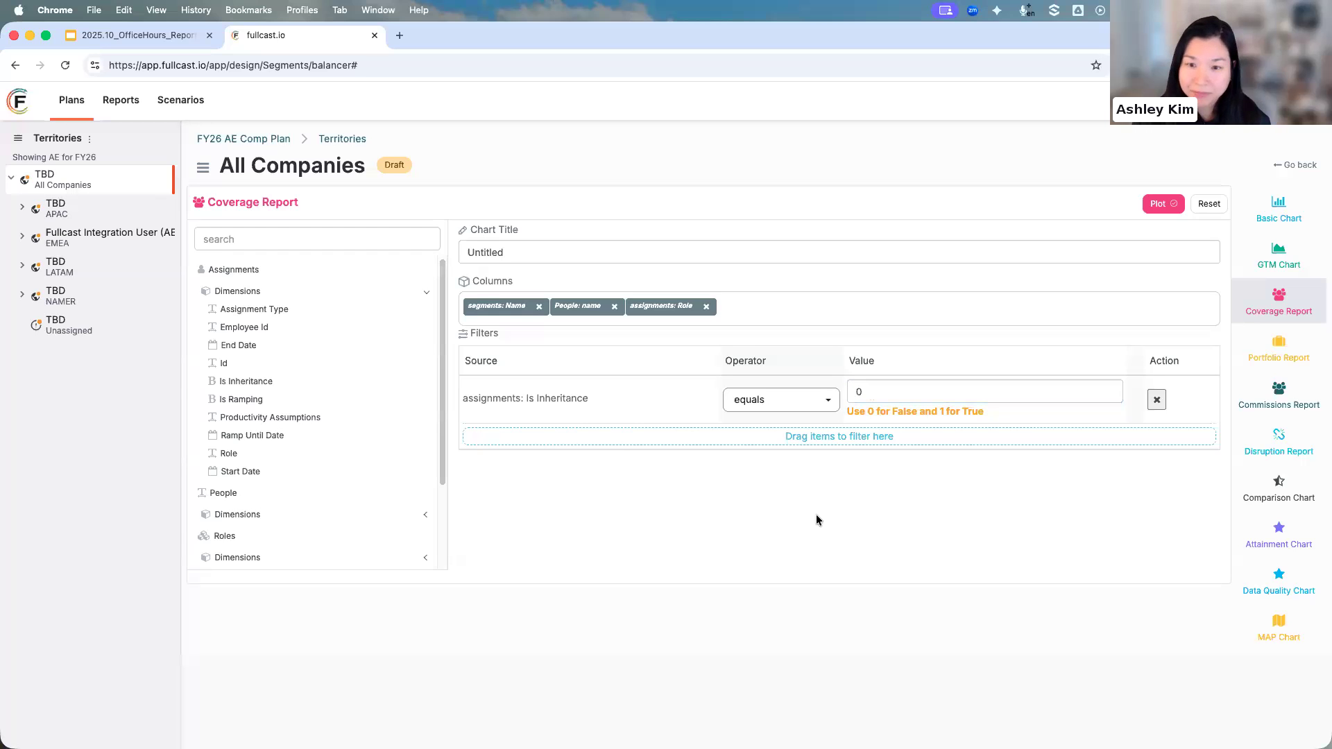
Duplicate the fullcast.io browser tab and select the APAC_1 territory under APAC in the copy.
right_click(290, 34)
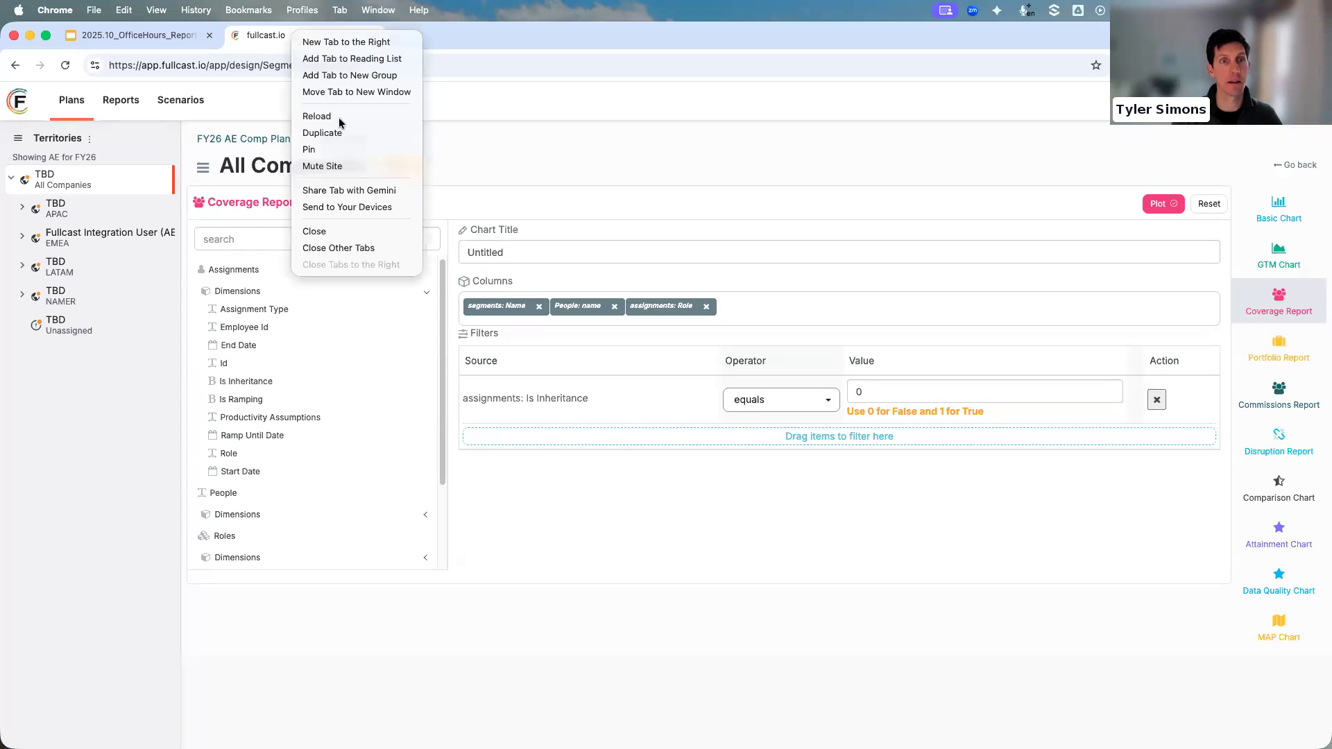
click(344, 131)
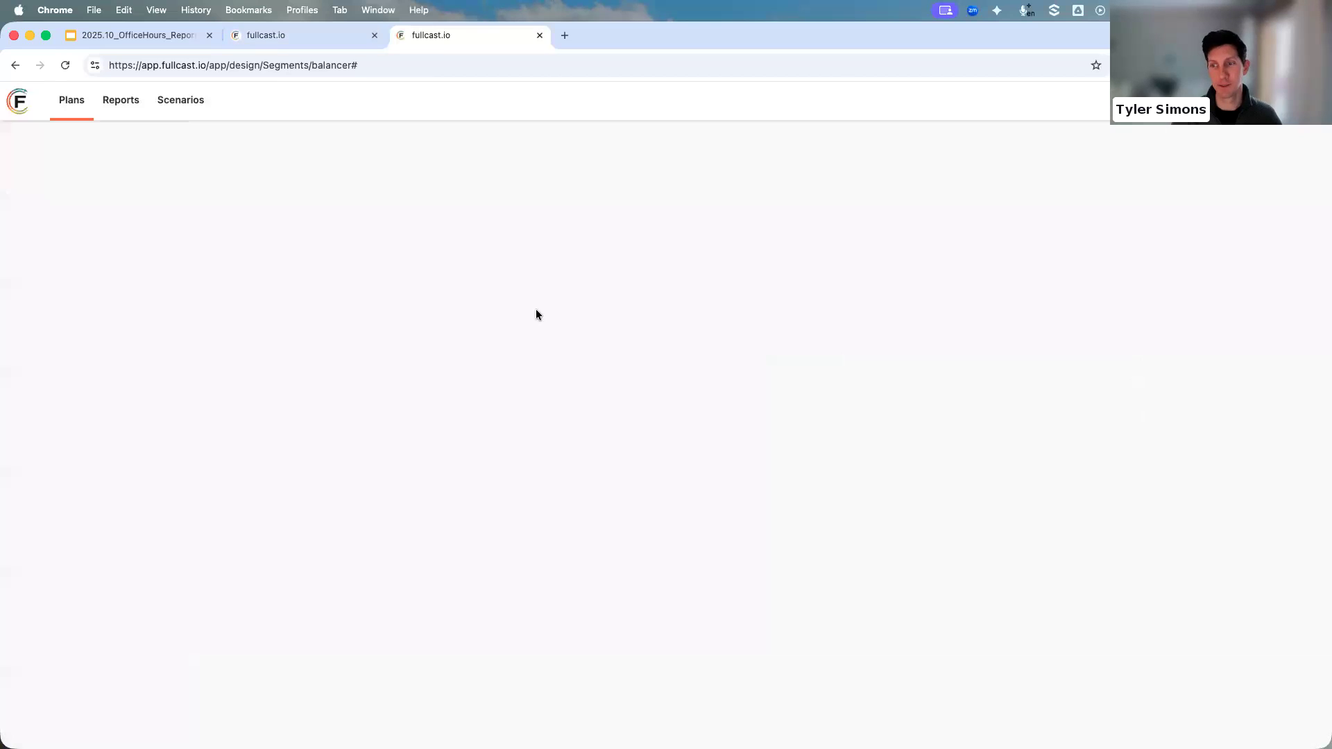
click(61, 206)
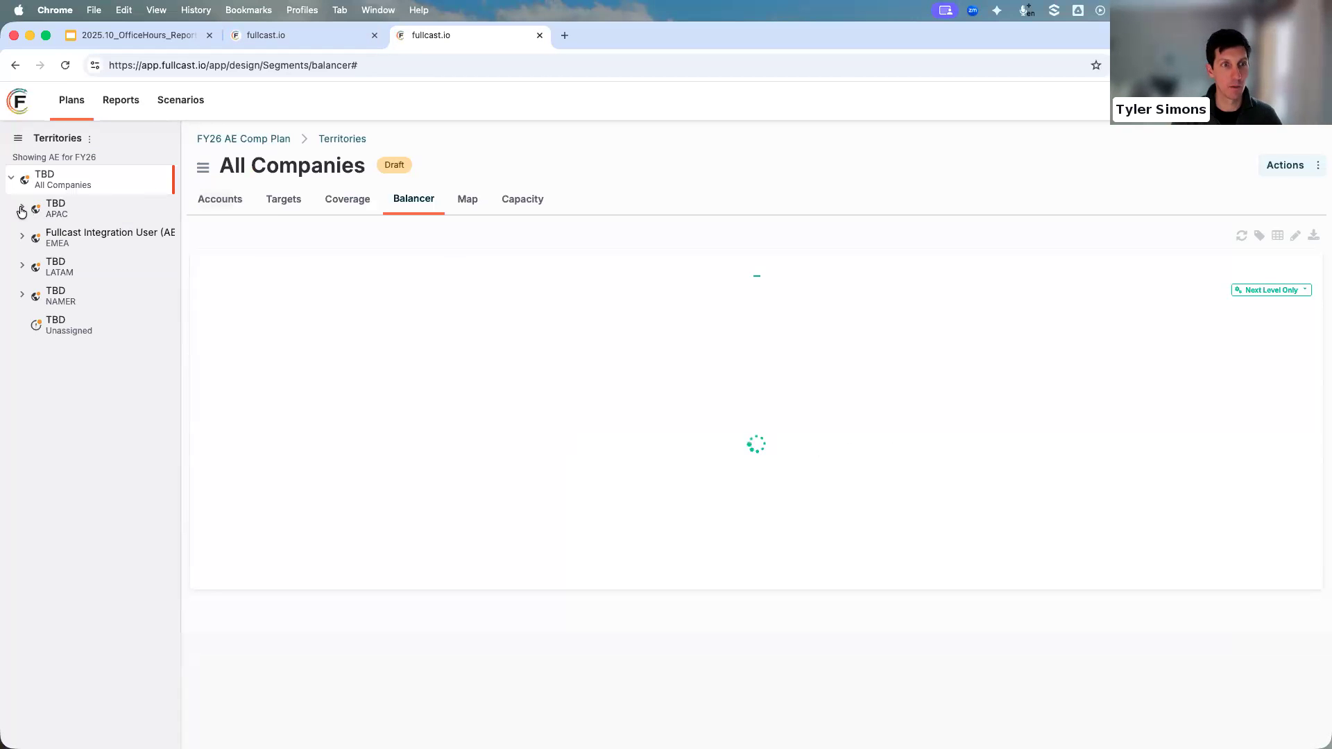
click(68, 240)
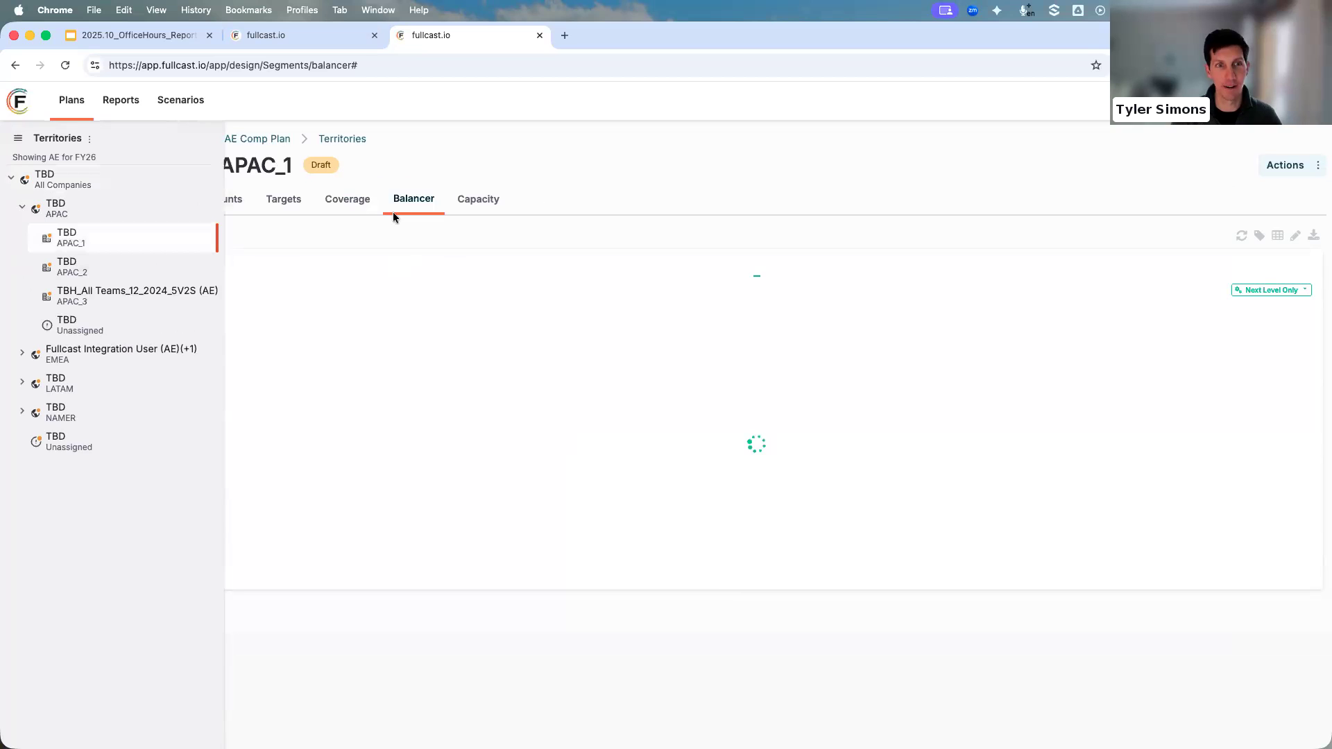
Remove the Account Executive role from the role details shown in the territory tree.
click(89, 140)
click(86, 277)
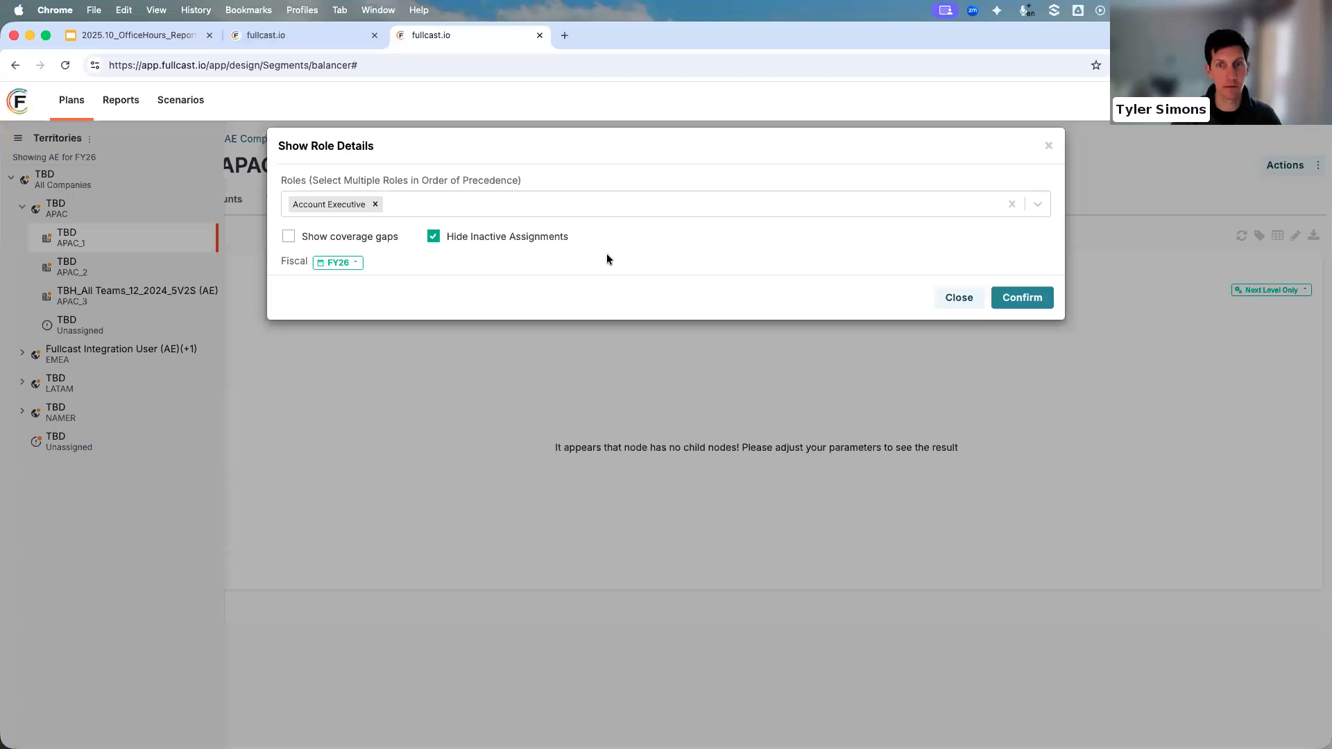
click(375, 205)
click(1016, 300)
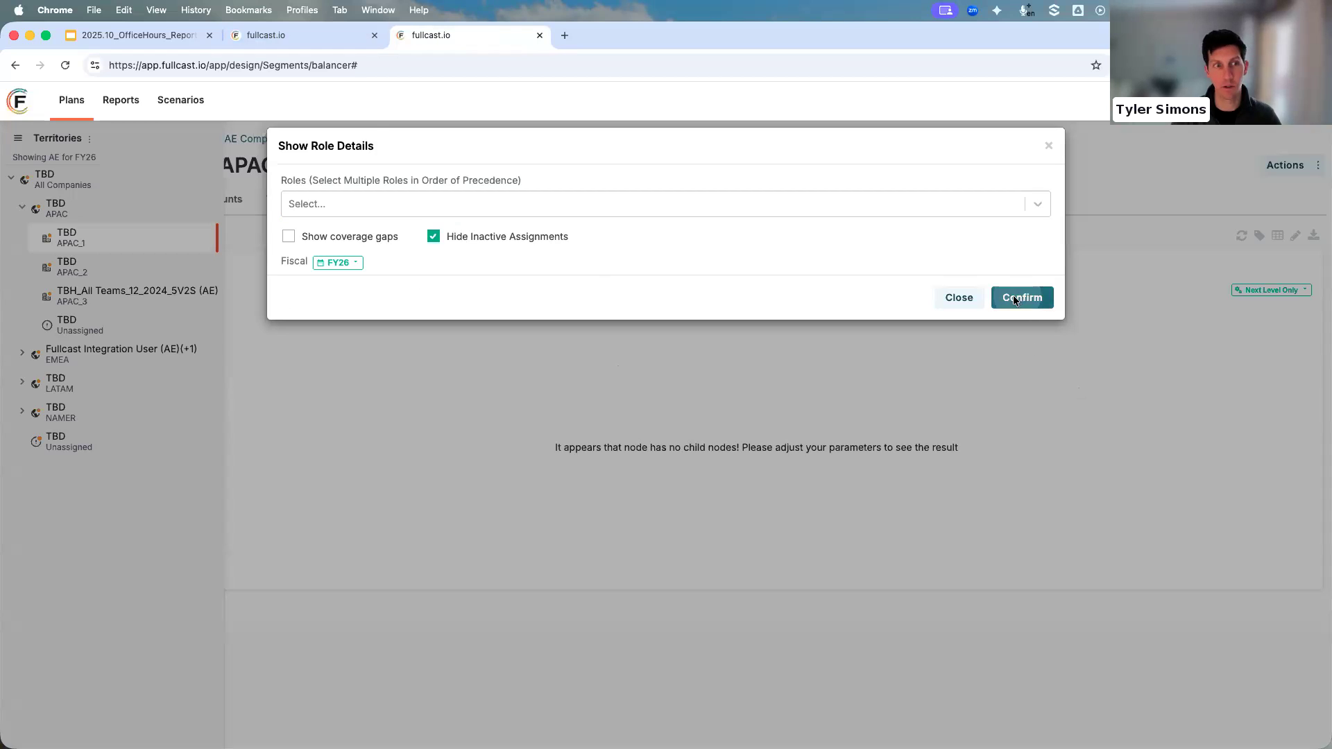
Examine the role-based coverage assignments of the APAC_1 territory and of EMEA_2 under EMEA.
click(354, 201)
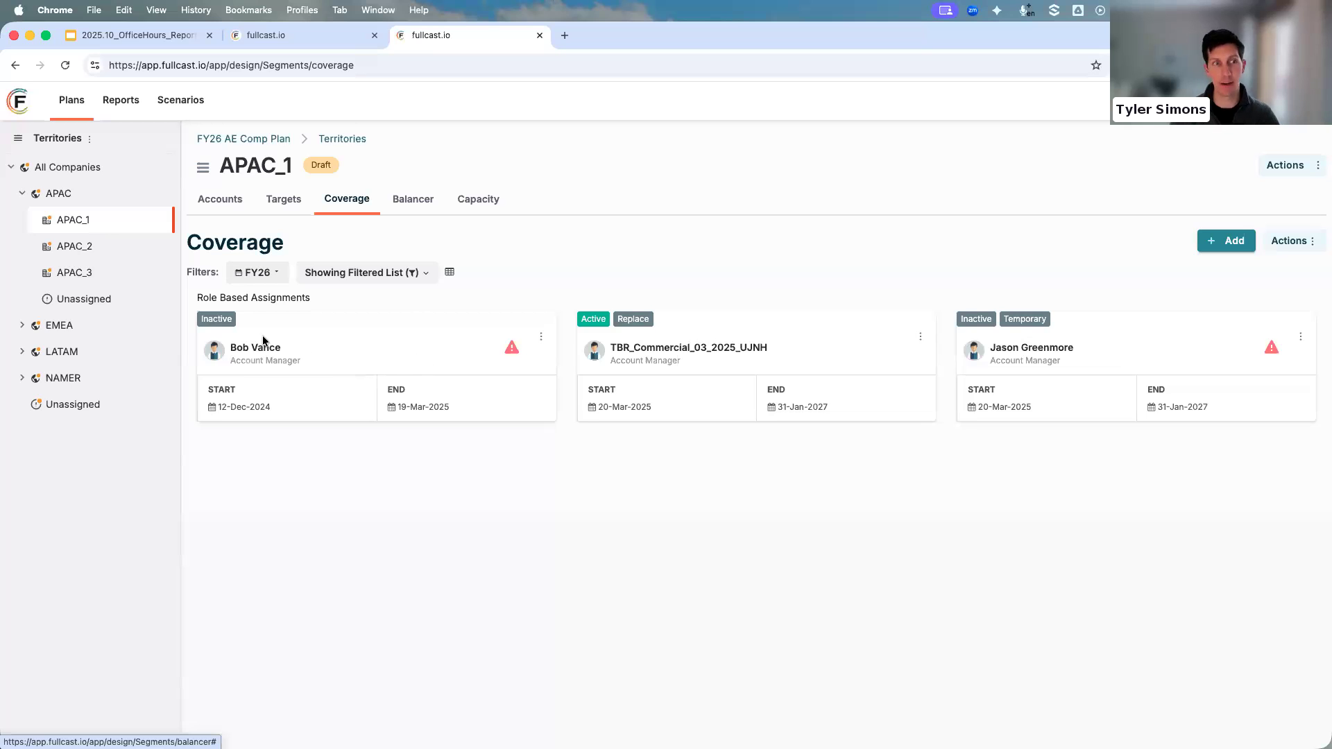
click(60, 326)
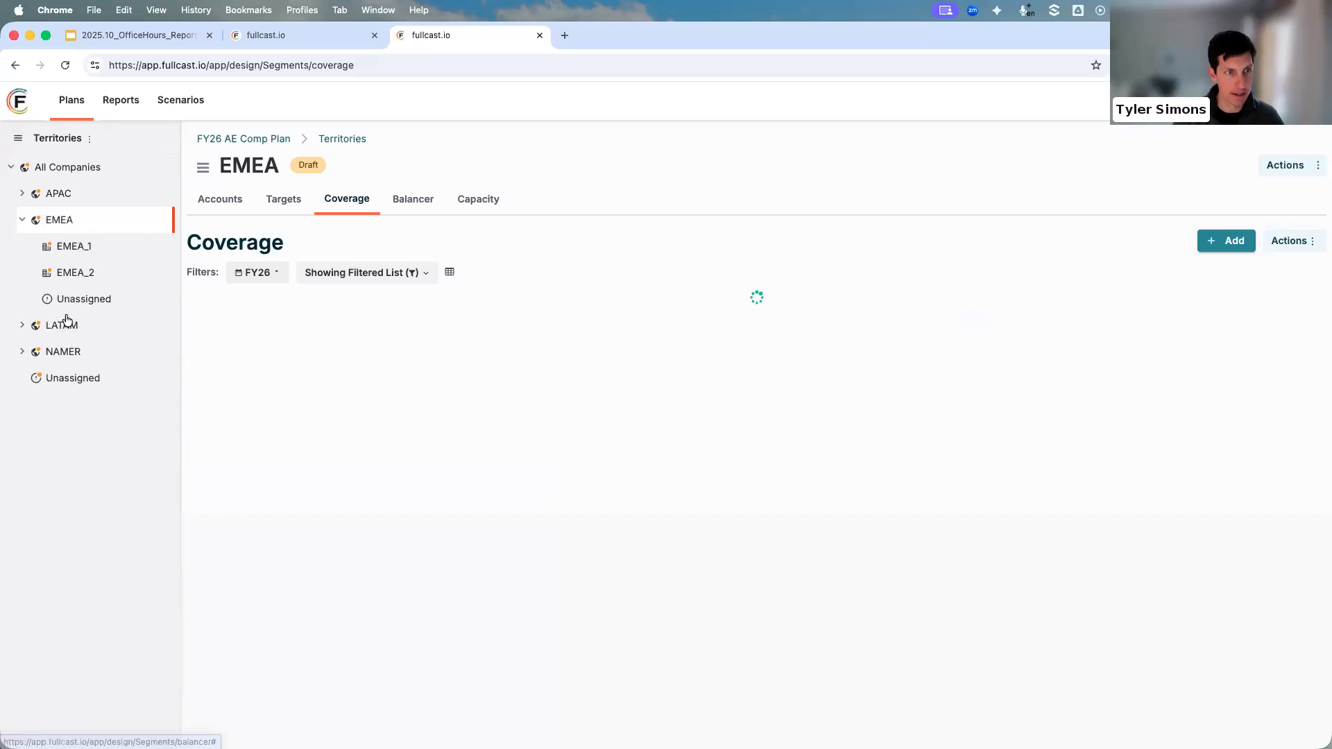
click(77, 274)
drag(231, 349, 293, 354)
click(246, 320)
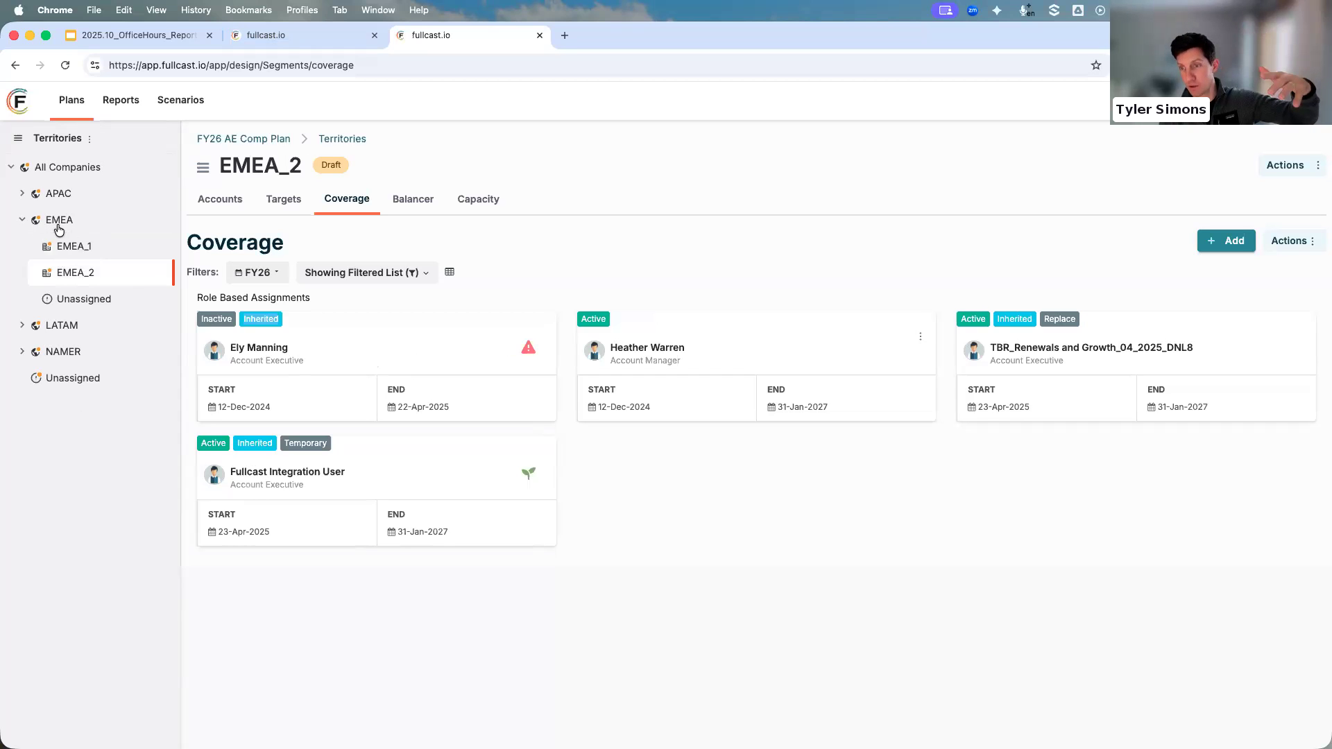
Return to the coverage report in the first fullcast.io tab, add the Assignments dimensions Start Date and End Date as columns, and plot it.
click(304, 46)
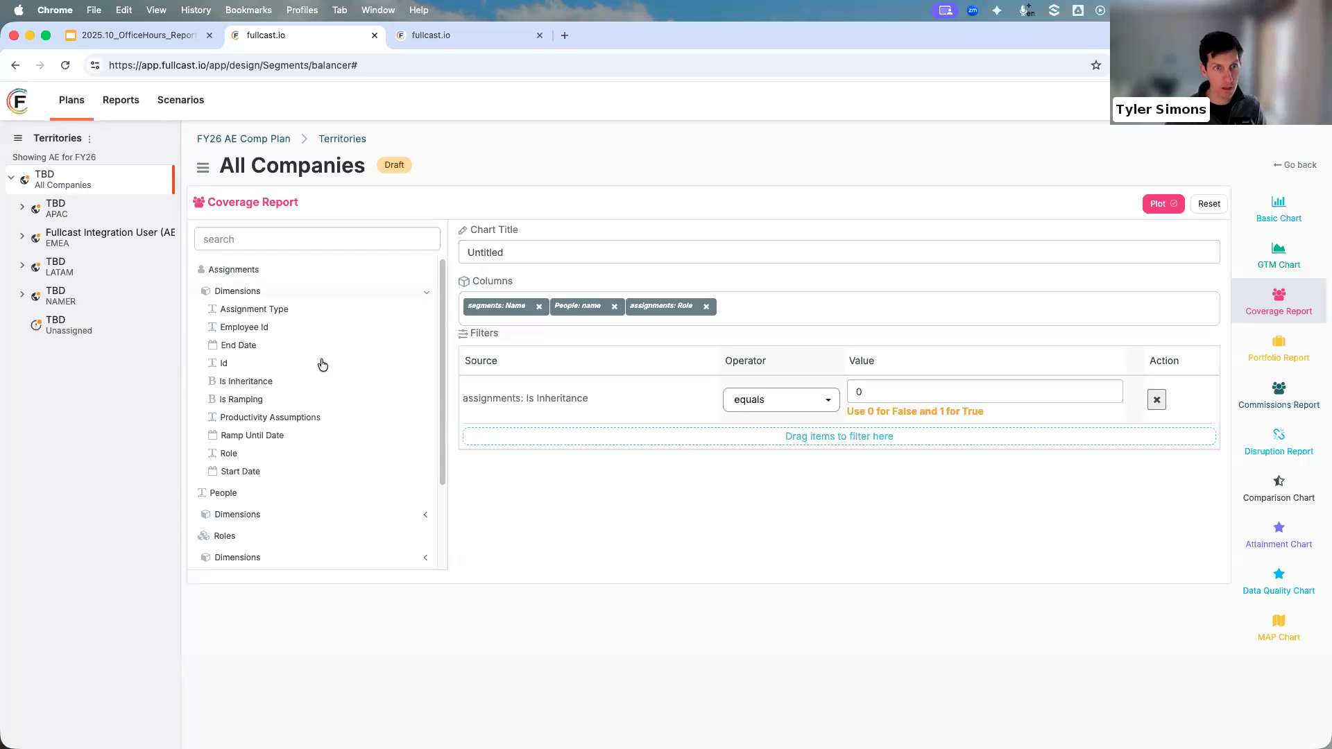
drag(282, 467, 877, 302)
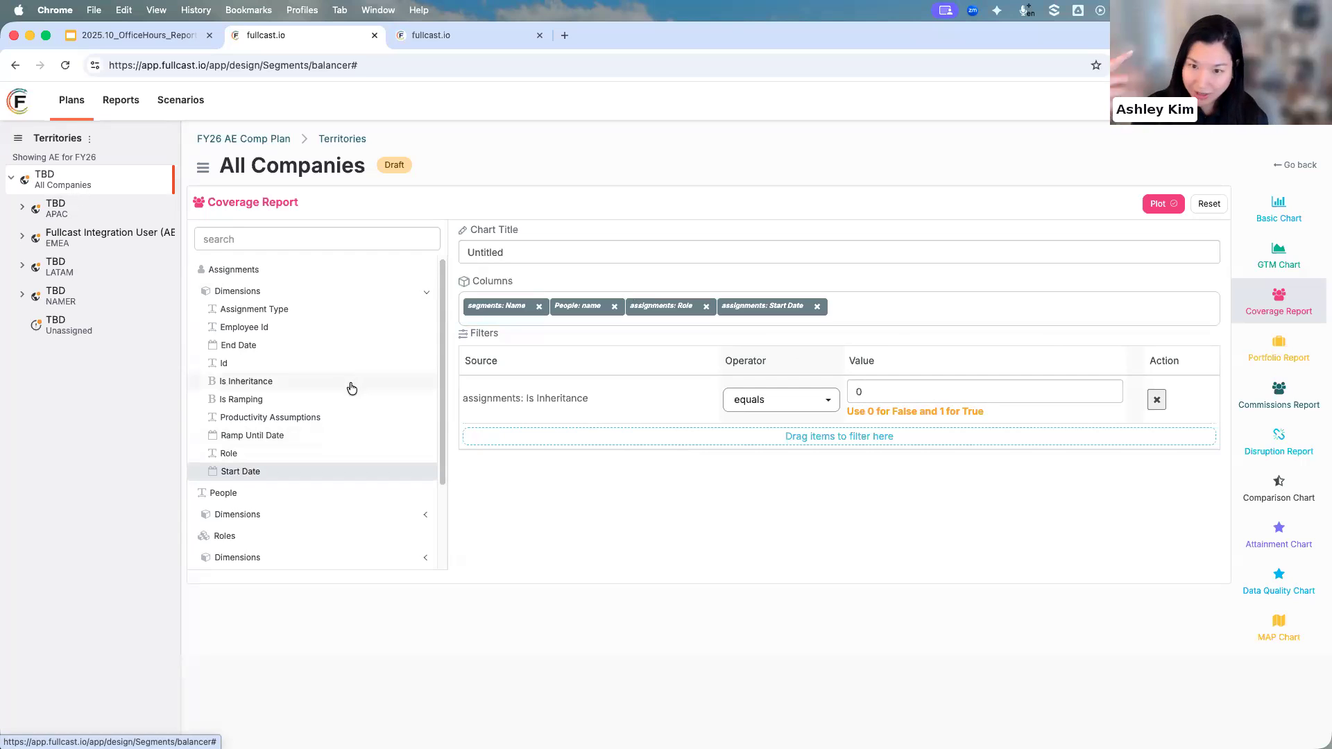
drag(931, 317, 238, 407)
drag(236, 344, 907, 317)
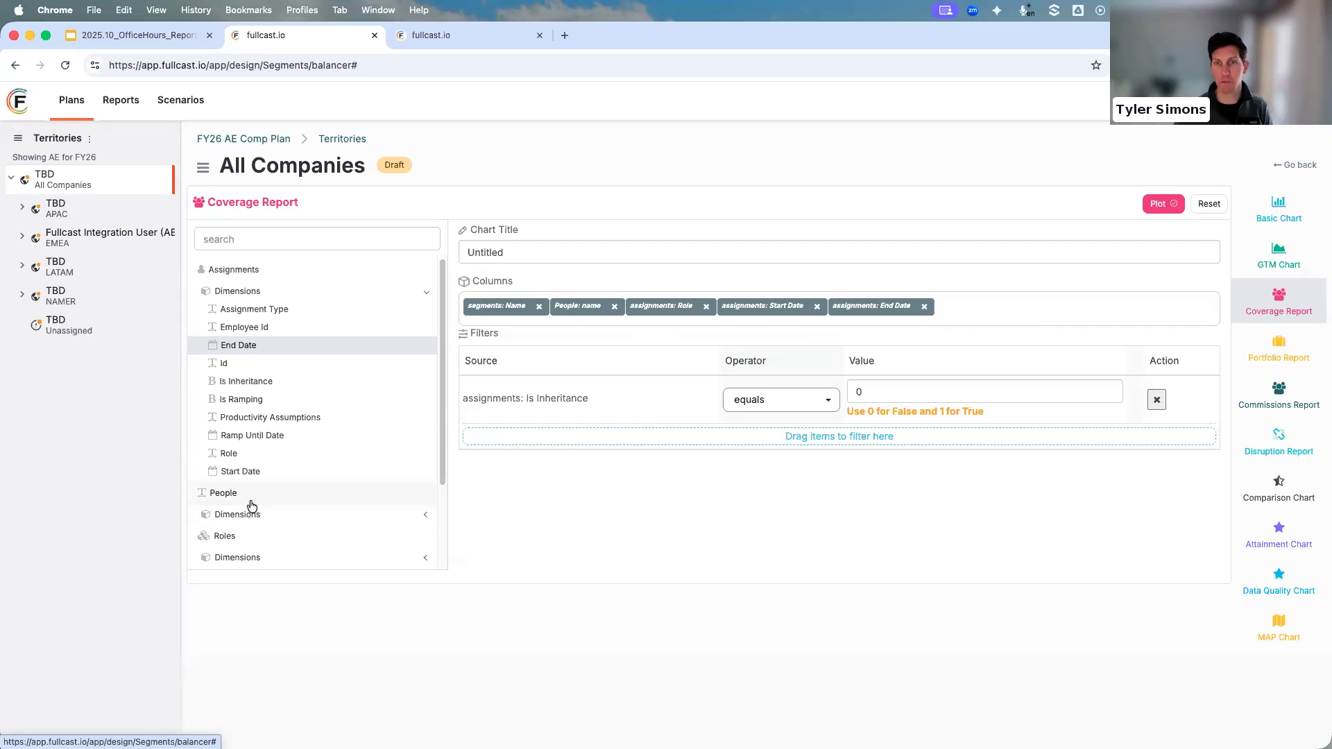
click(1155, 206)
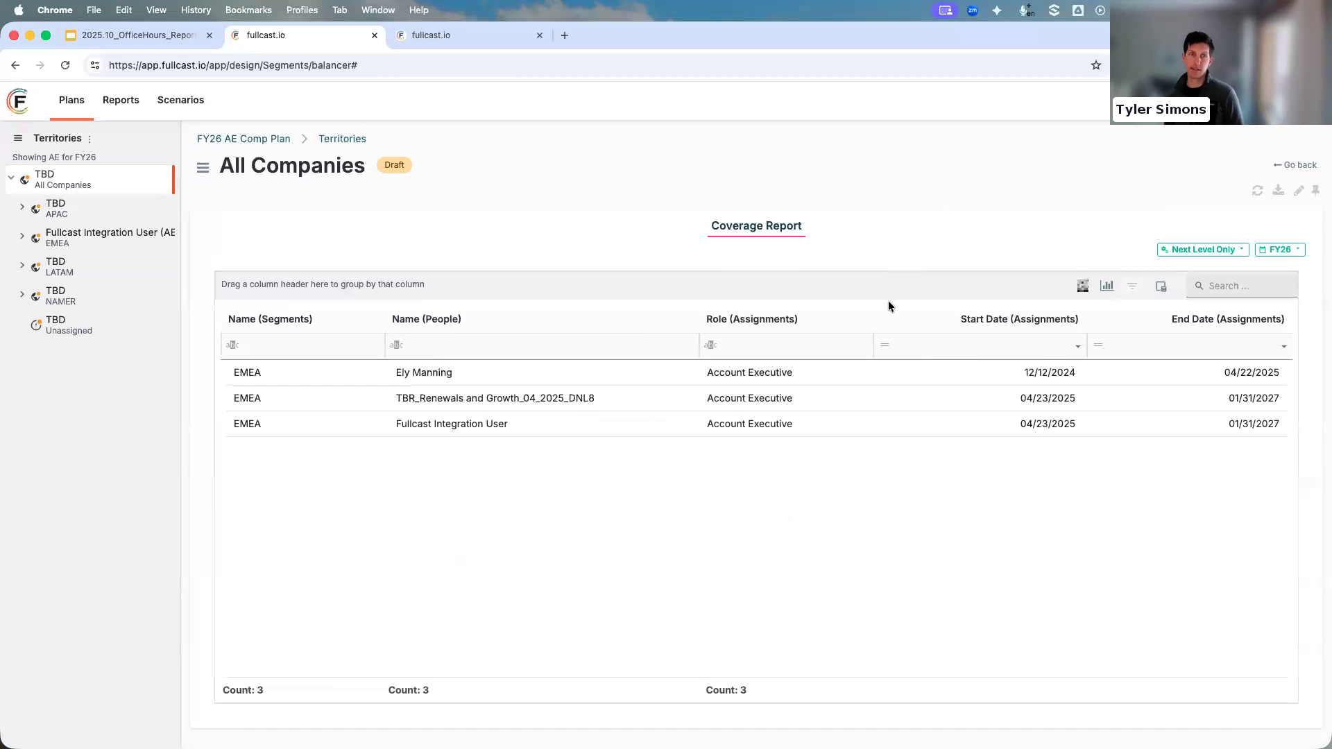
Refresh the coverage report, check it for APAC, and set the All Companies report to All Child Levels.
click(1258, 192)
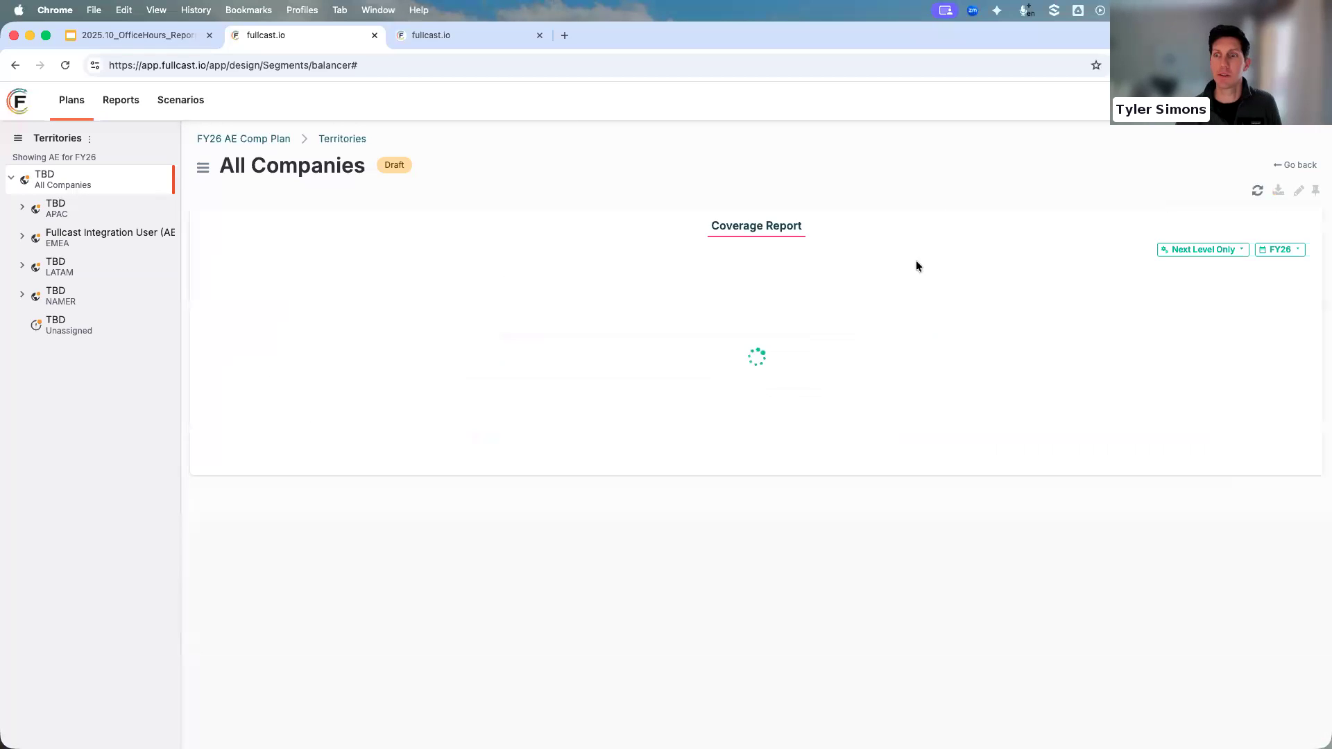
click(62, 213)
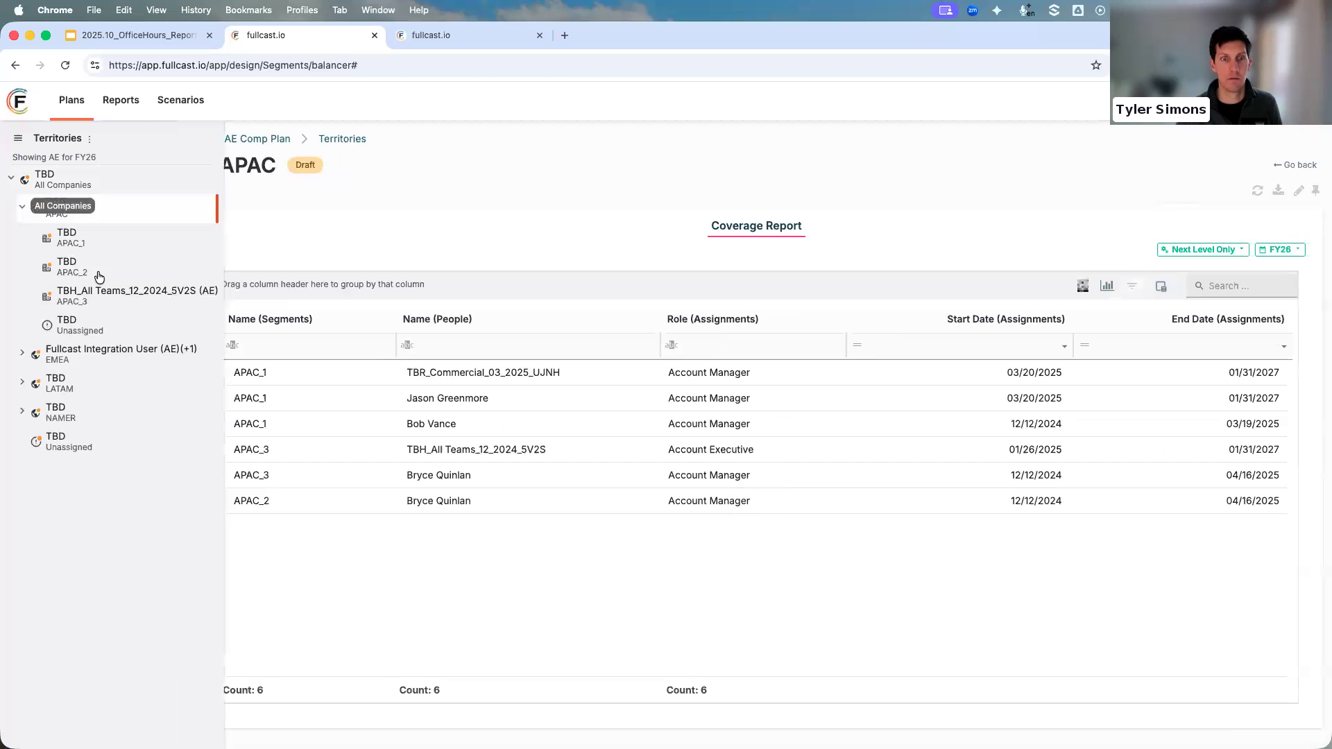
click(62, 182)
click(1211, 250)
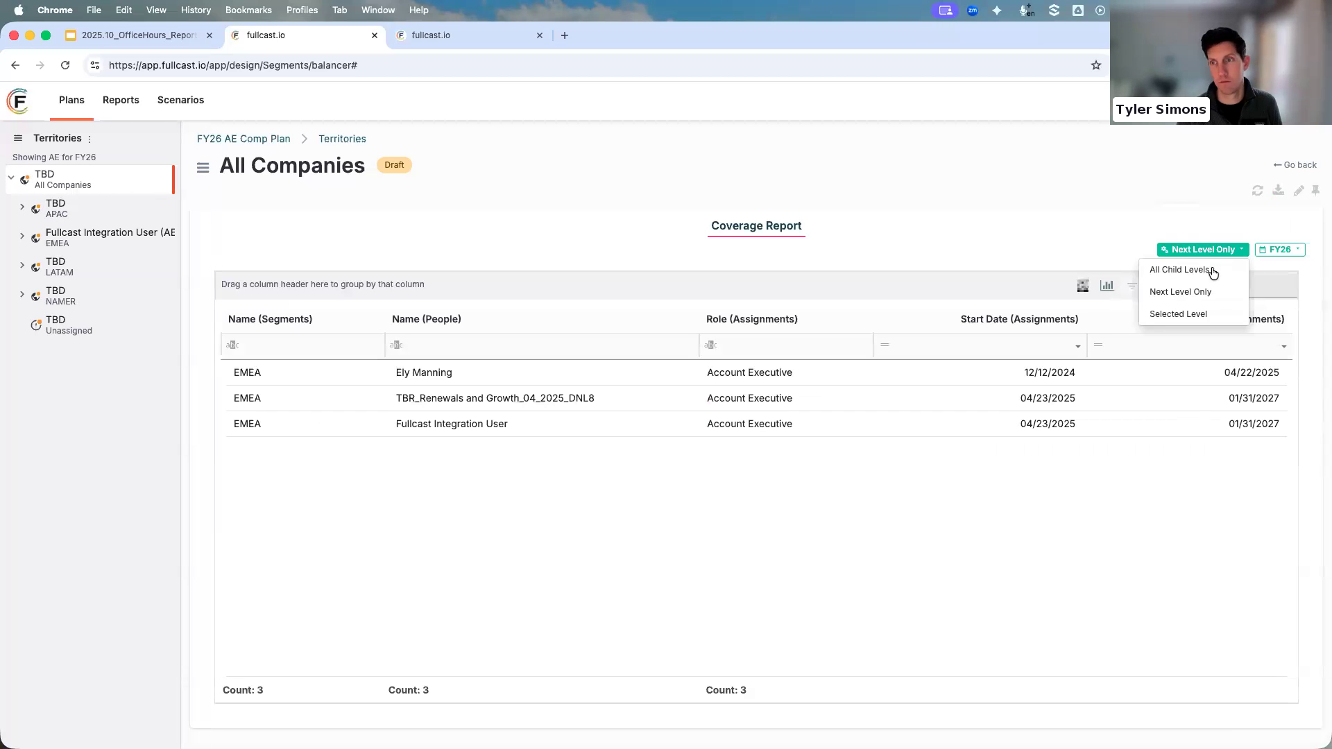
click(1180, 270)
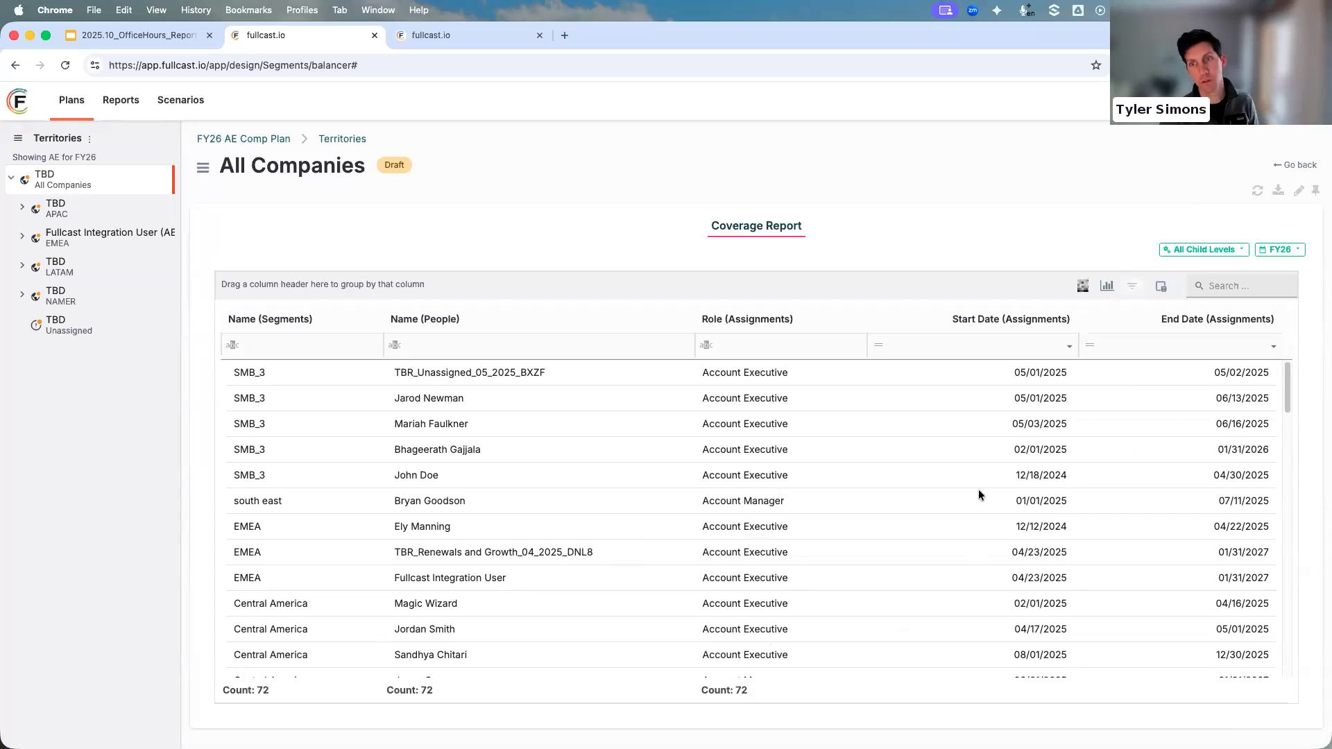
Open the calendar of the Start Date column filter and close it without choosing a date.
click(960, 348)
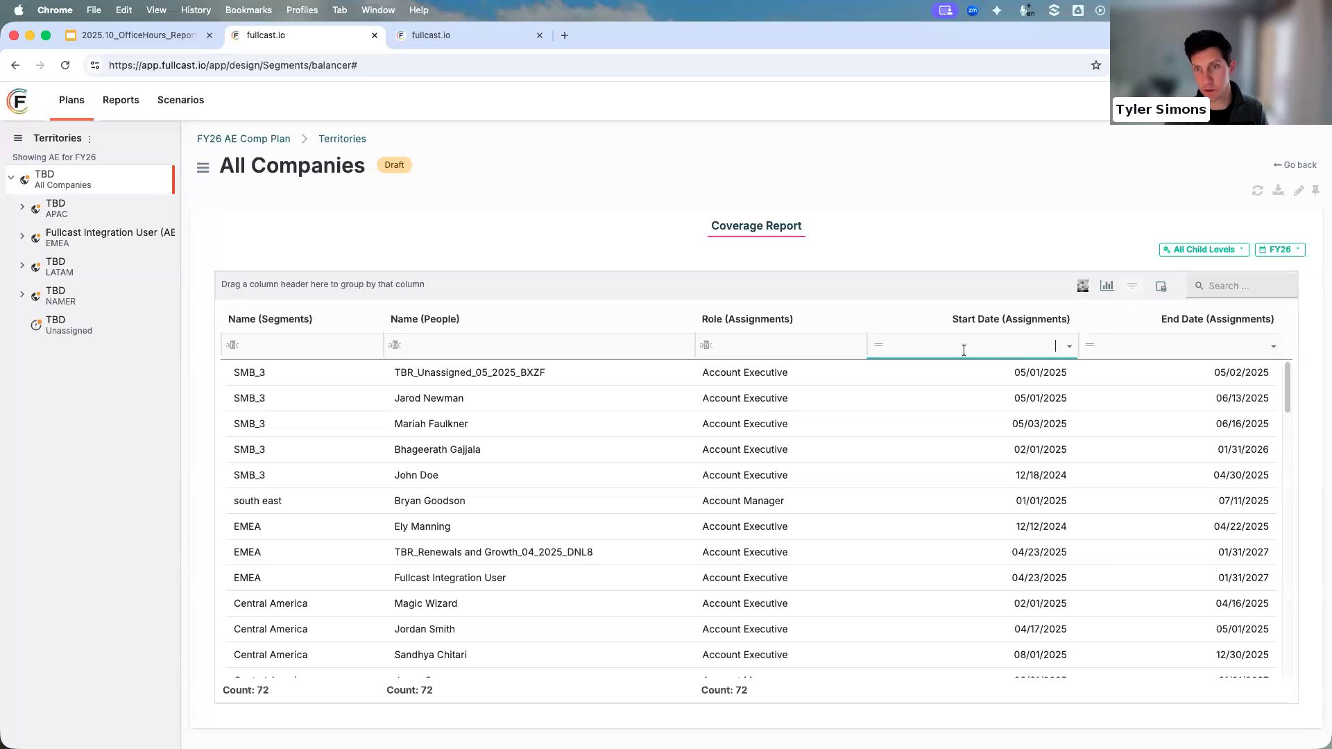
click(1065, 347)
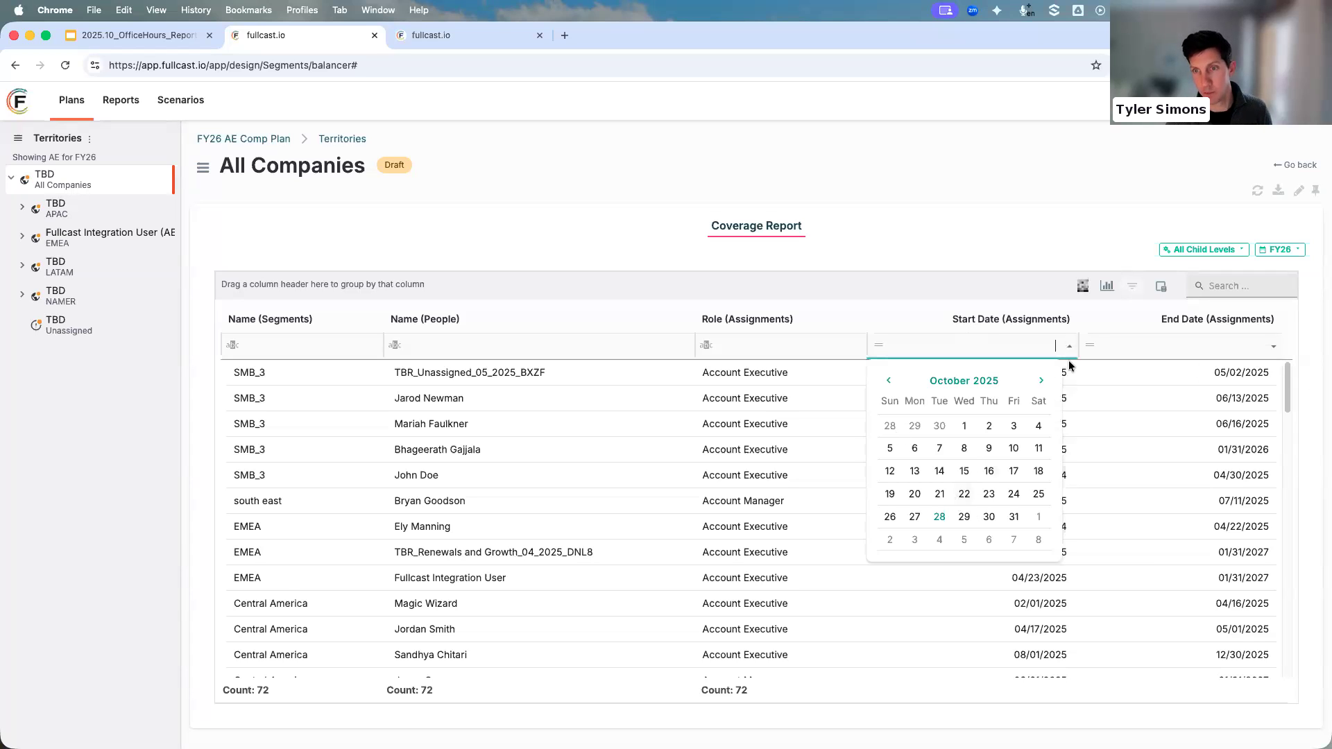
click(1068, 348)
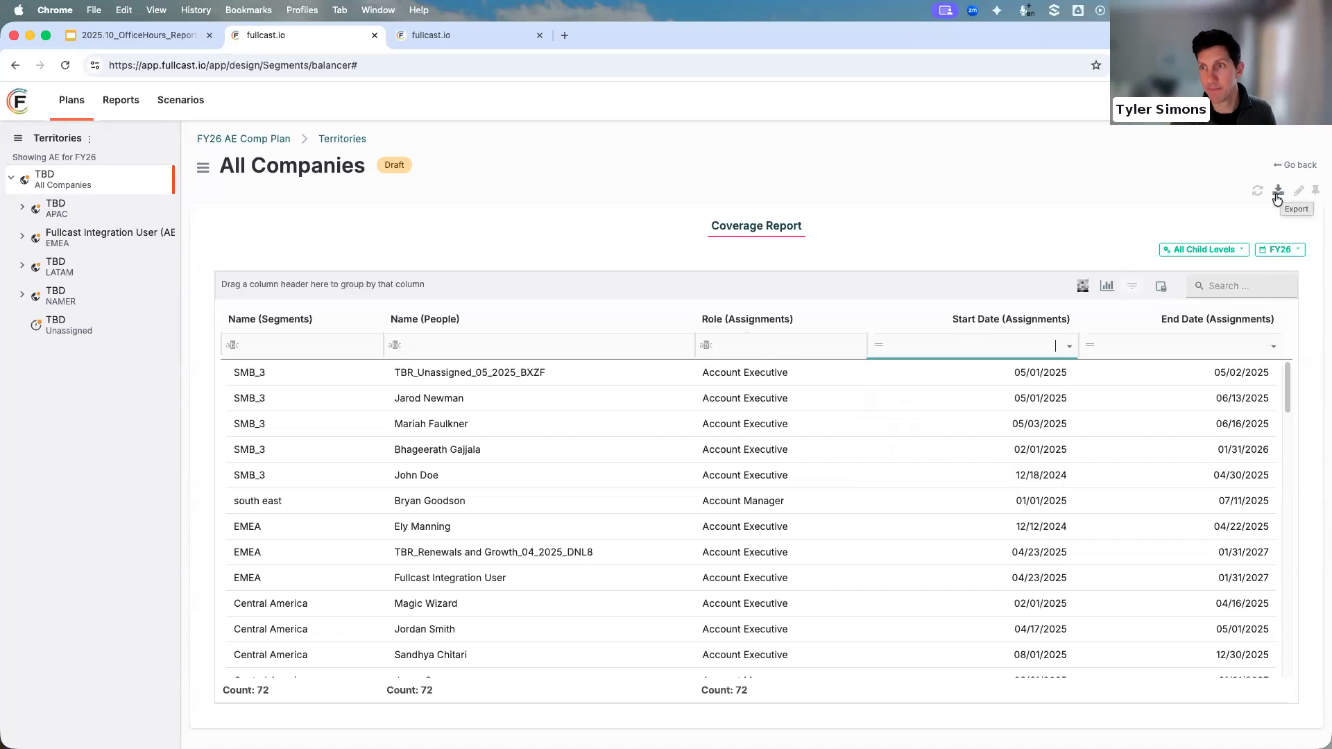
Pin the All Companies coverage report.
click(1317, 193)
click(394, 258)
click(1018, 268)
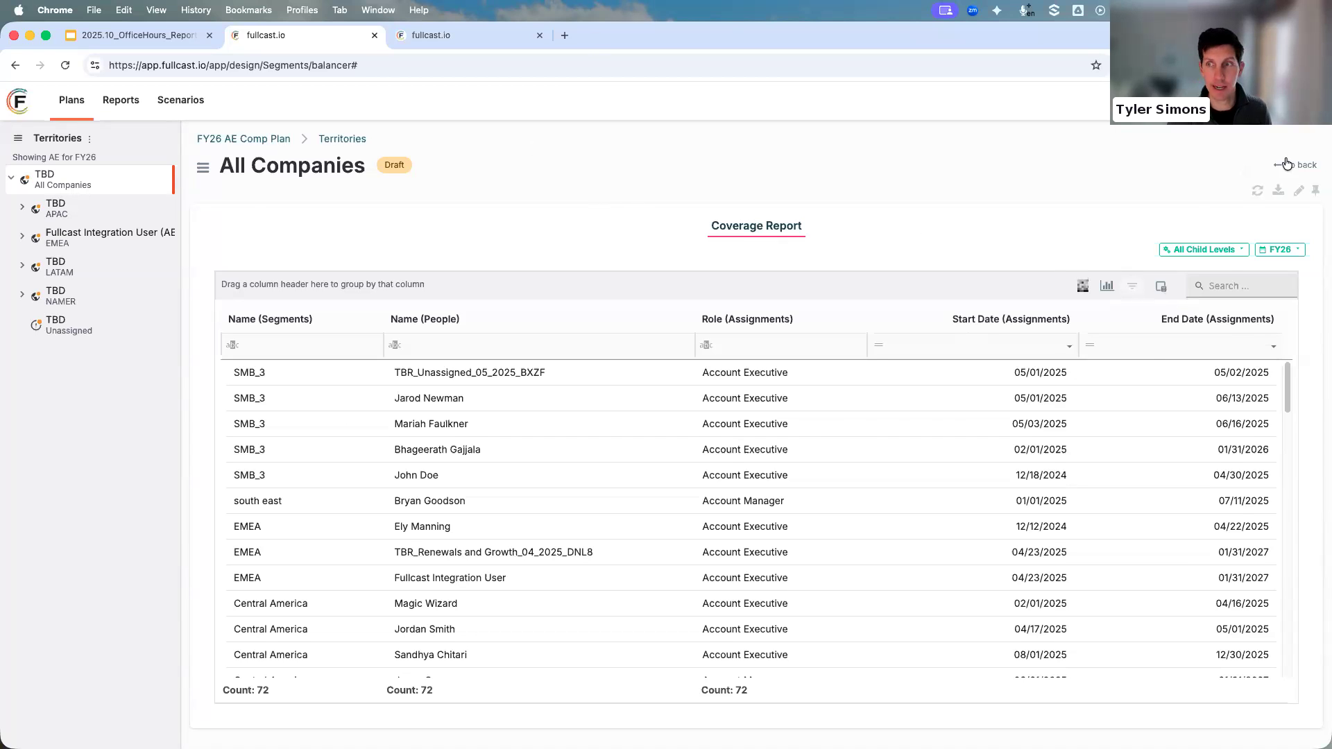
Leave the plotted coverage report and start a Portfolio Report with the Accounts dimension Account Name as its first column.
click(1287, 164)
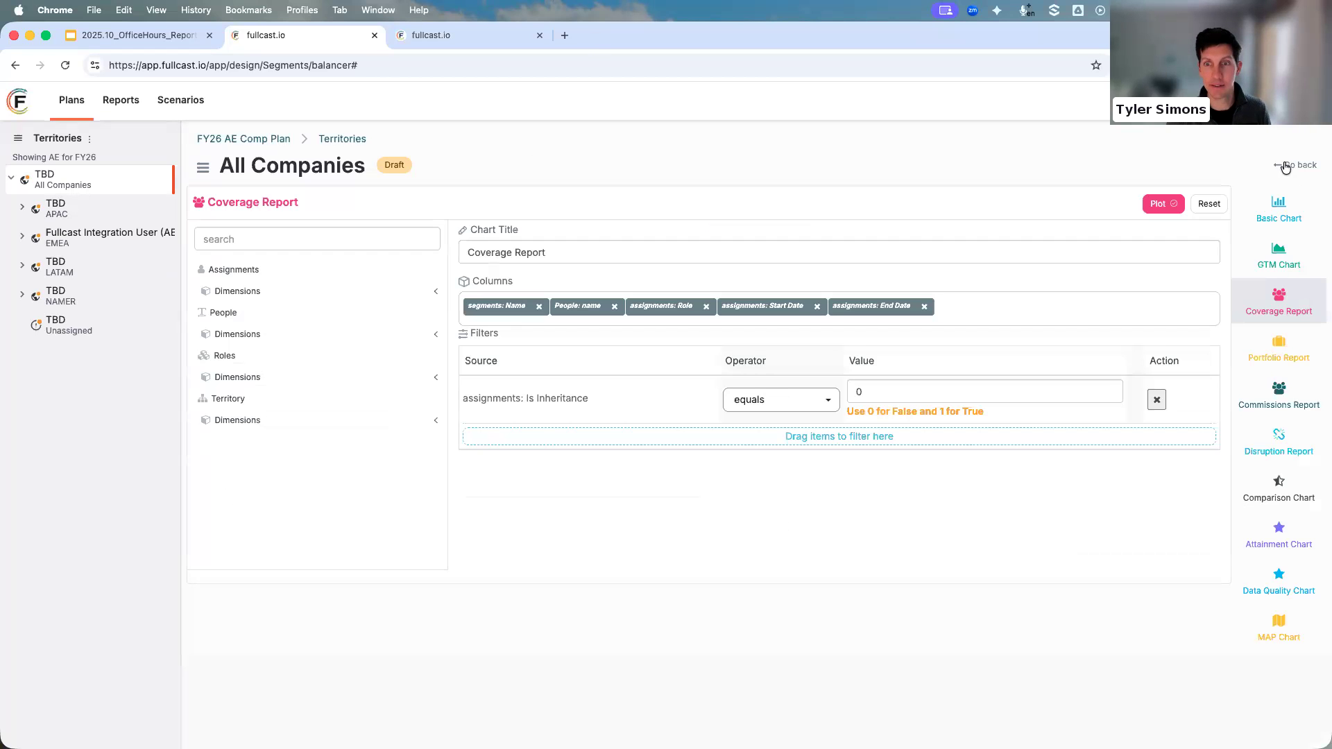
click(1295, 354)
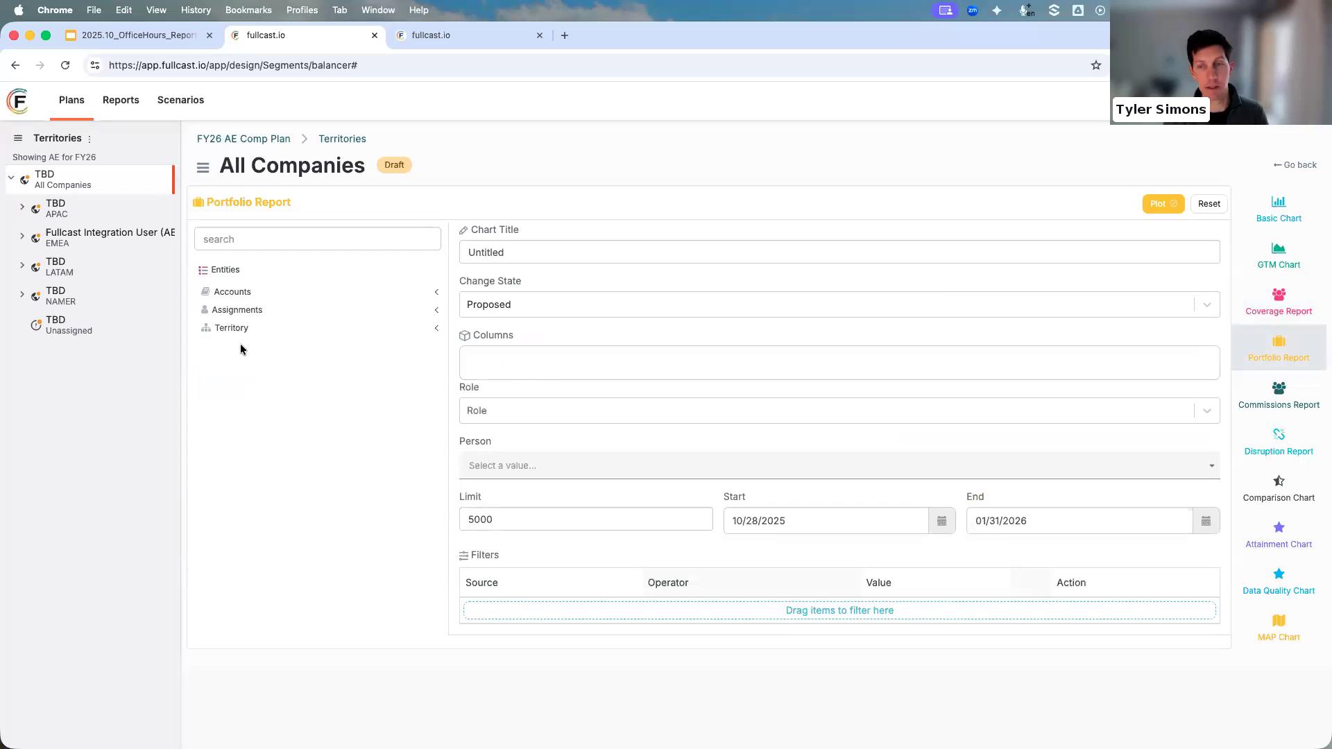
click(237, 293)
click(254, 310)
drag(259, 331, 562, 368)
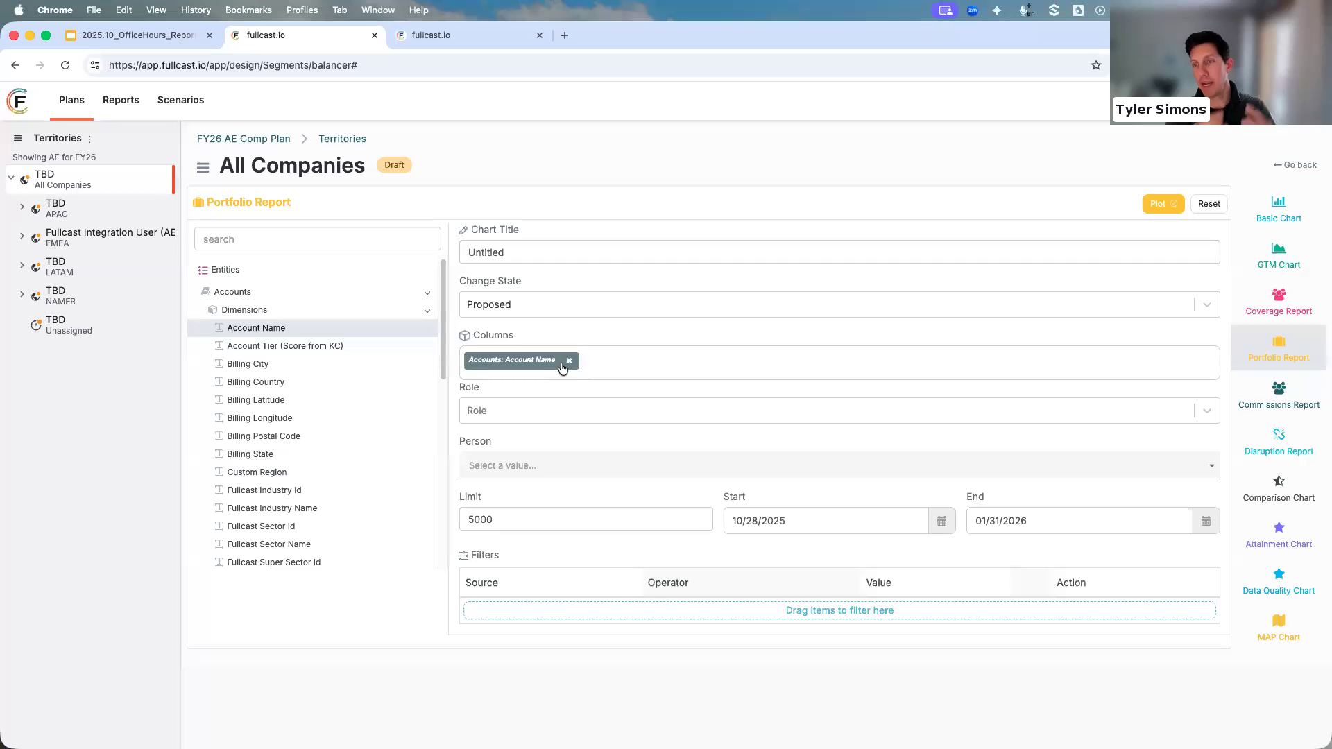
Add the Accounts dimension Industry and the Territory dimension Current Node as further columns of the portfolio report.
click(273, 311)
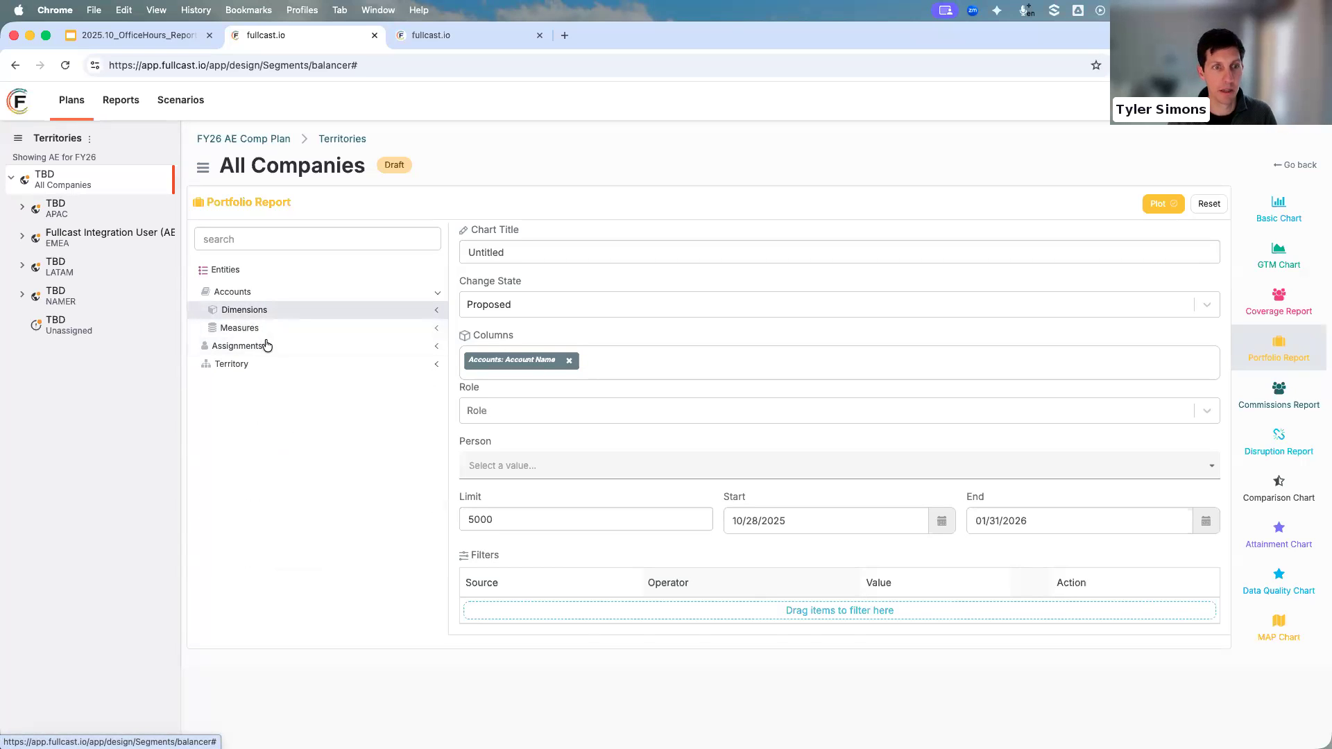
click(273, 312)
scroll(272, 431, down, 5)
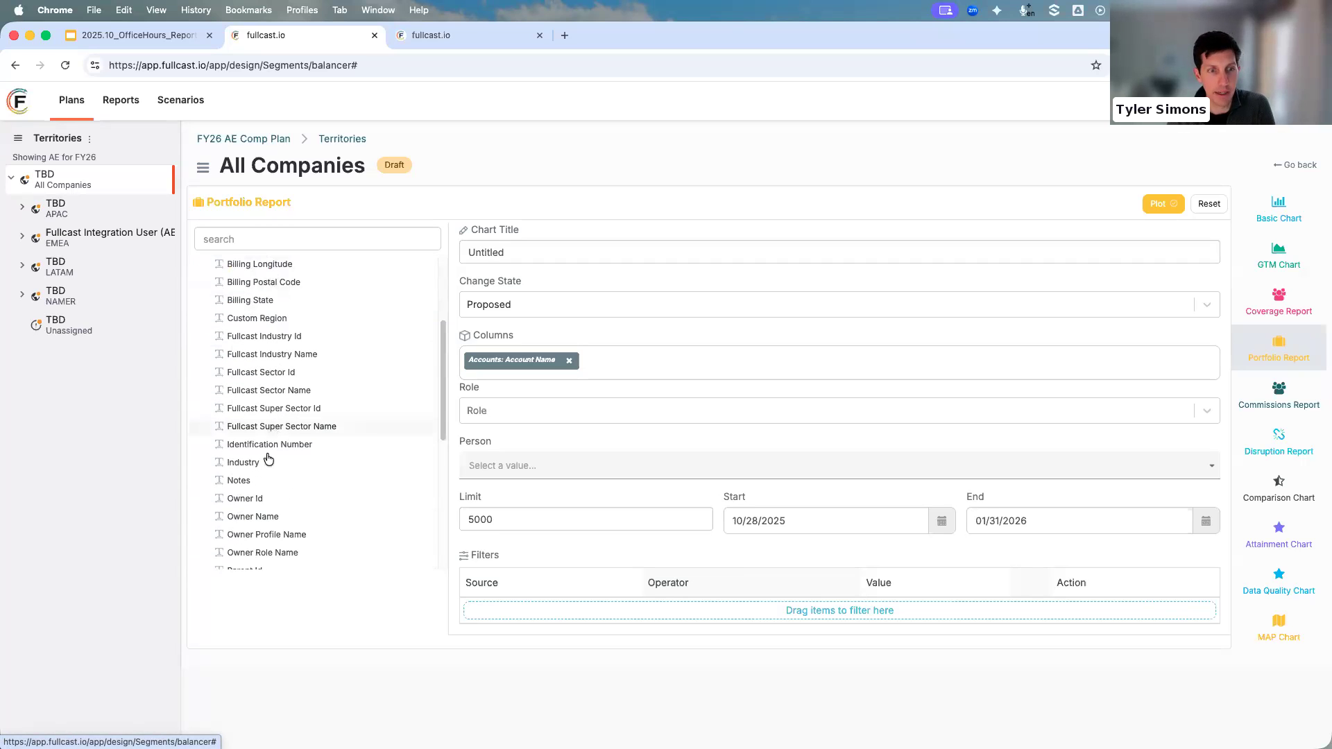
drag(269, 459, 389, 371)
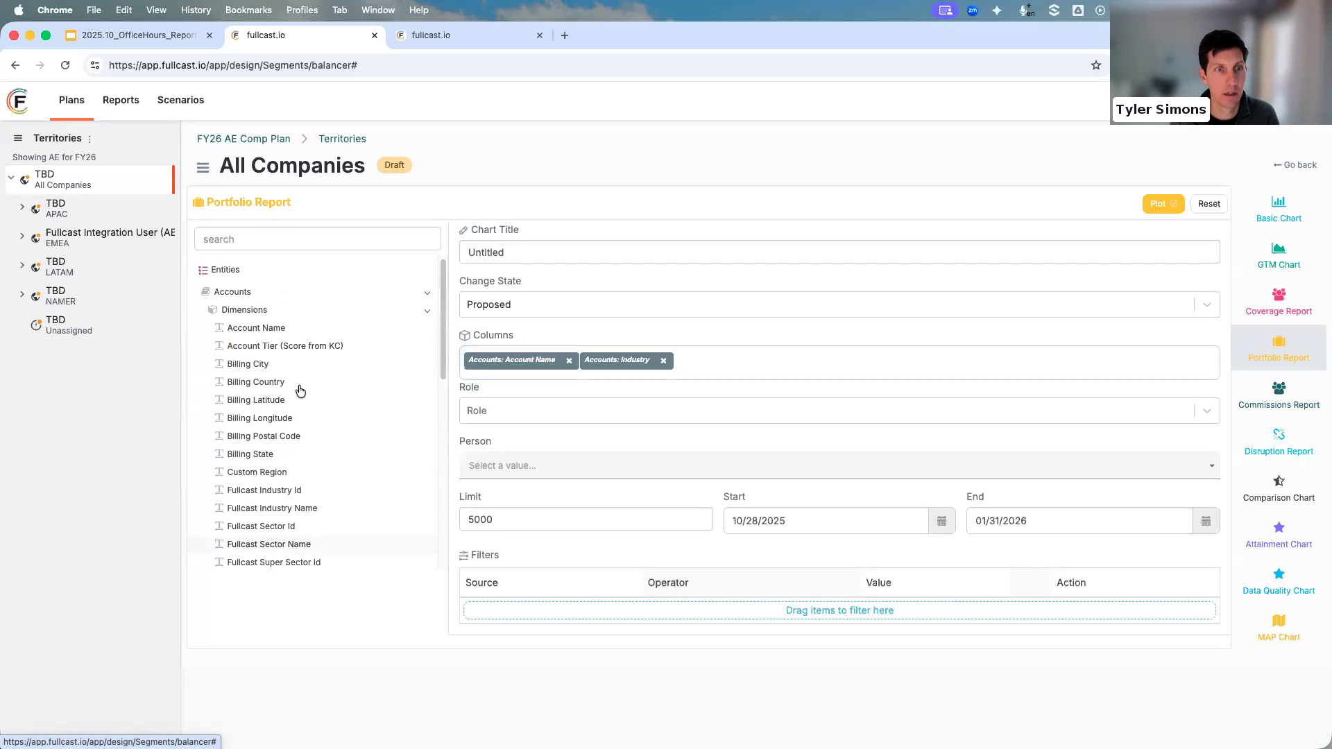
click(248, 310)
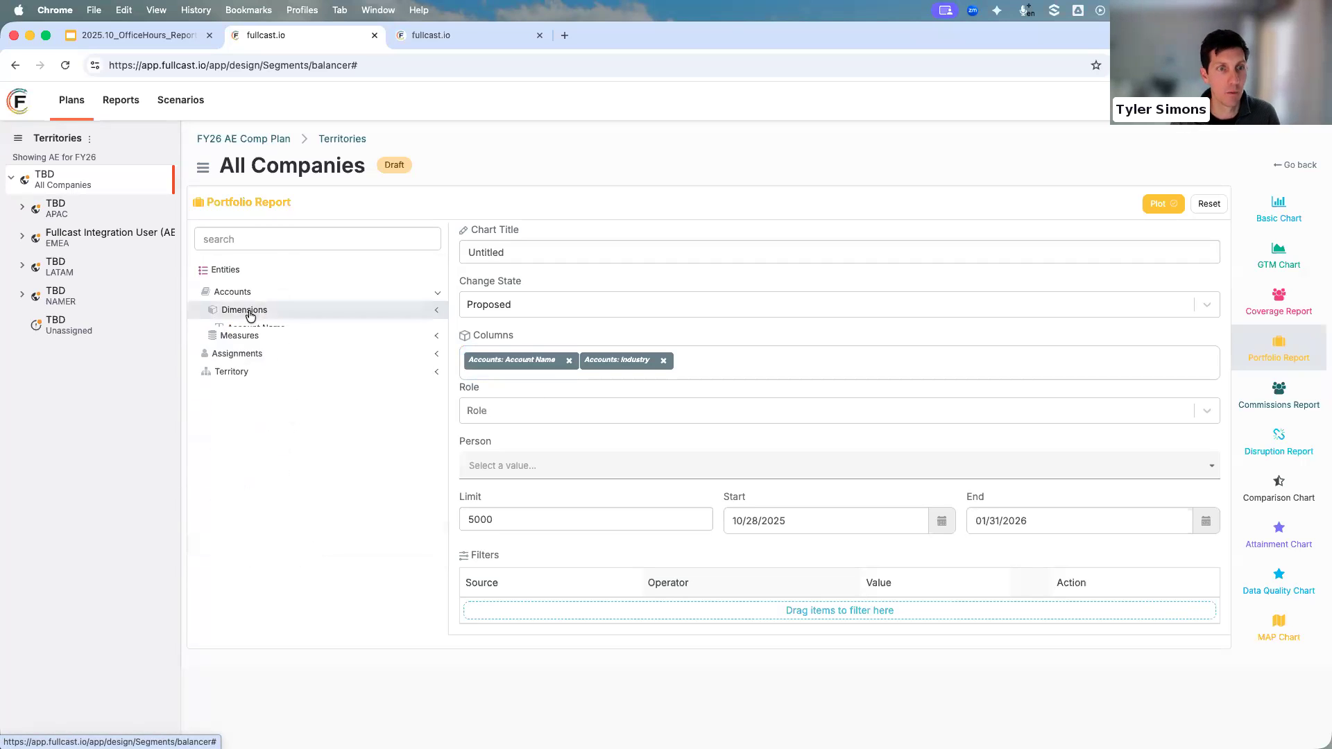
click(253, 365)
click(259, 346)
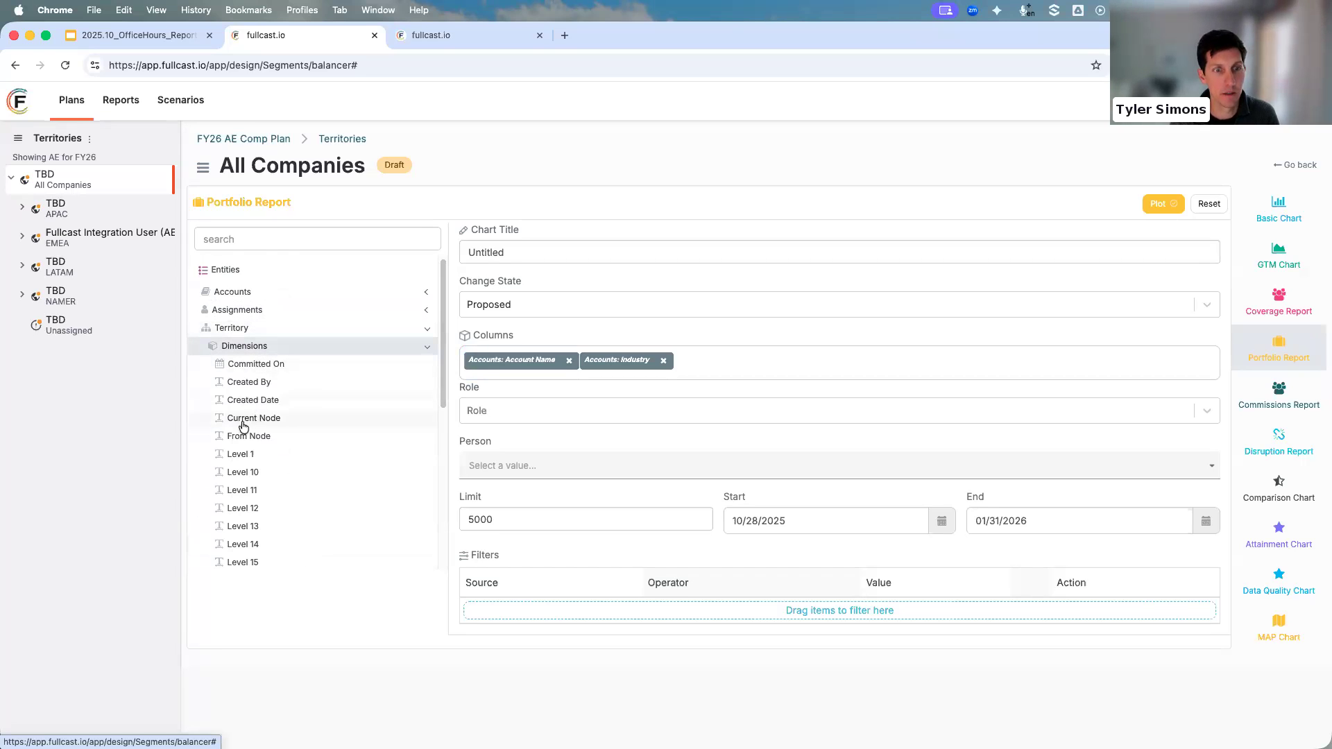
drag(242, 425, 398, 343)
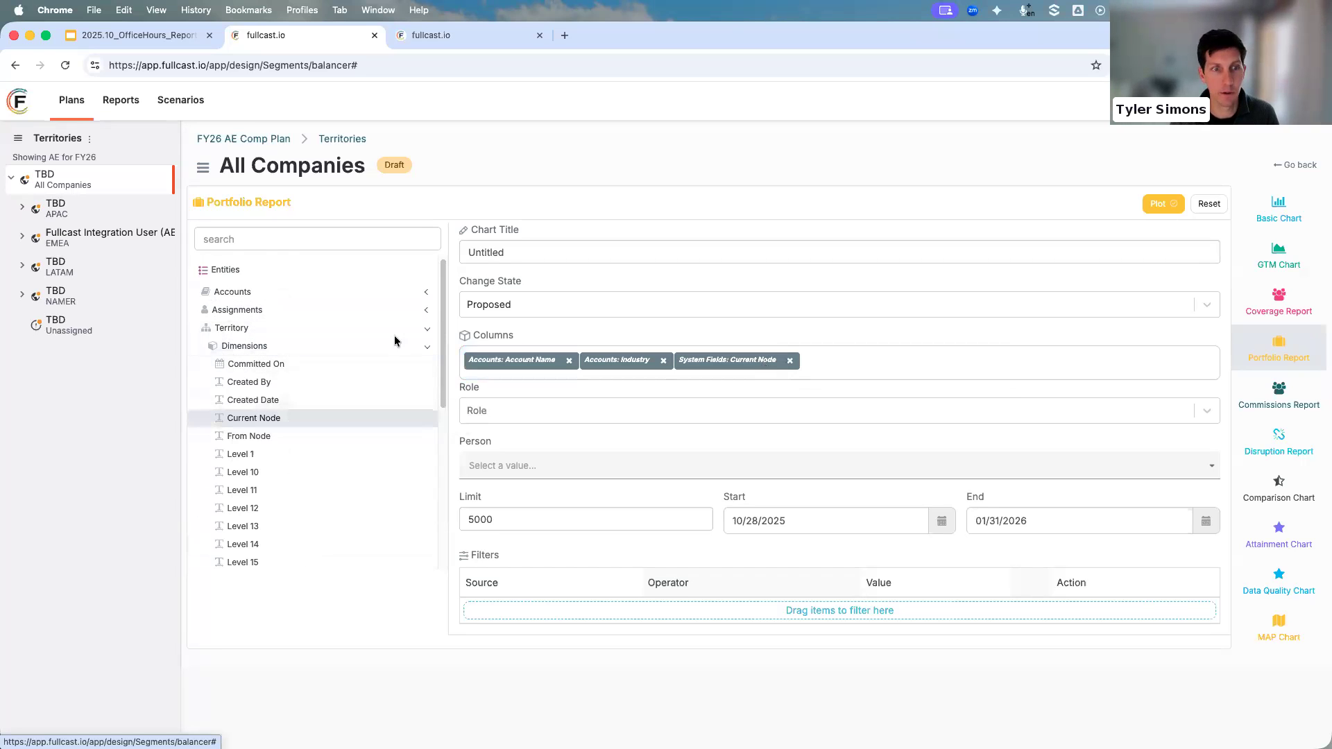
Add the Assignments dimension Employee Name as a column for the role Sales Rep with assignment type Team Member in Role (Normal).
click(248, 312)
click(246, 328)
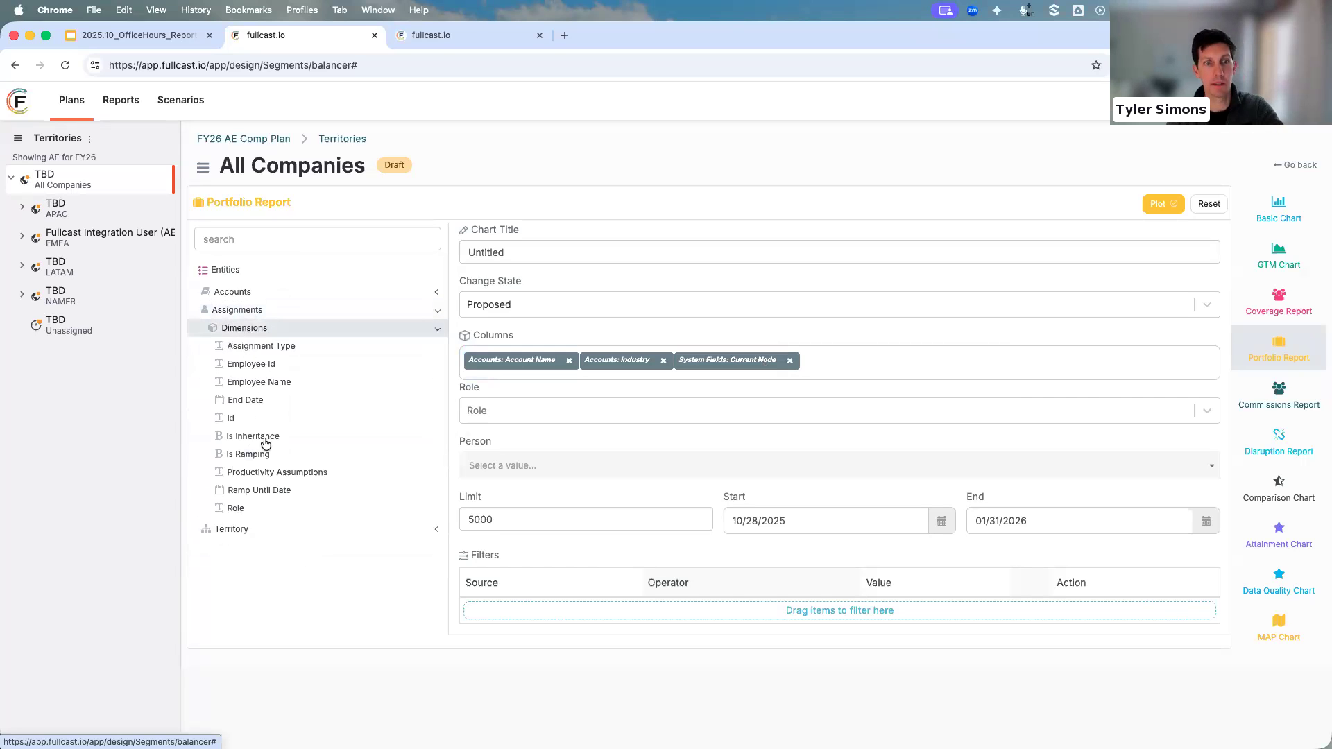
drag(261, 381, 904, 368)
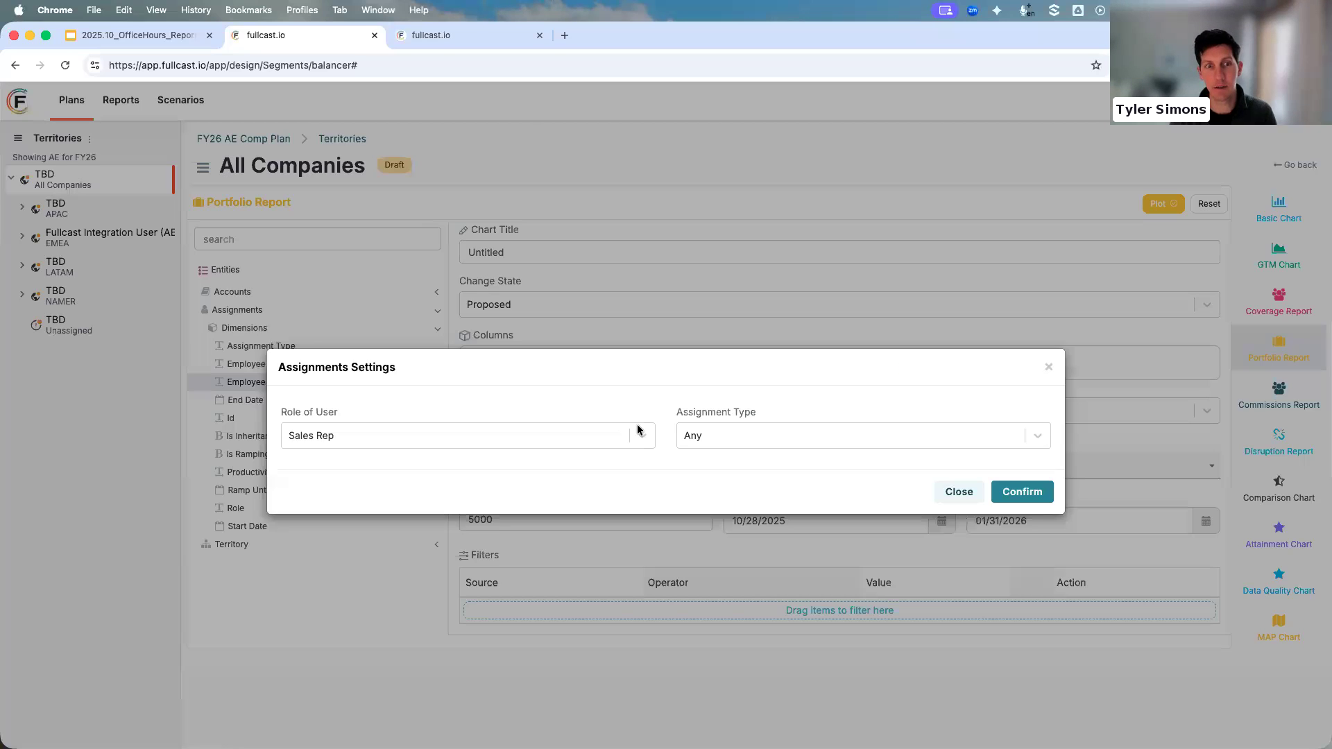
click(563, 435)
click(613, 440)
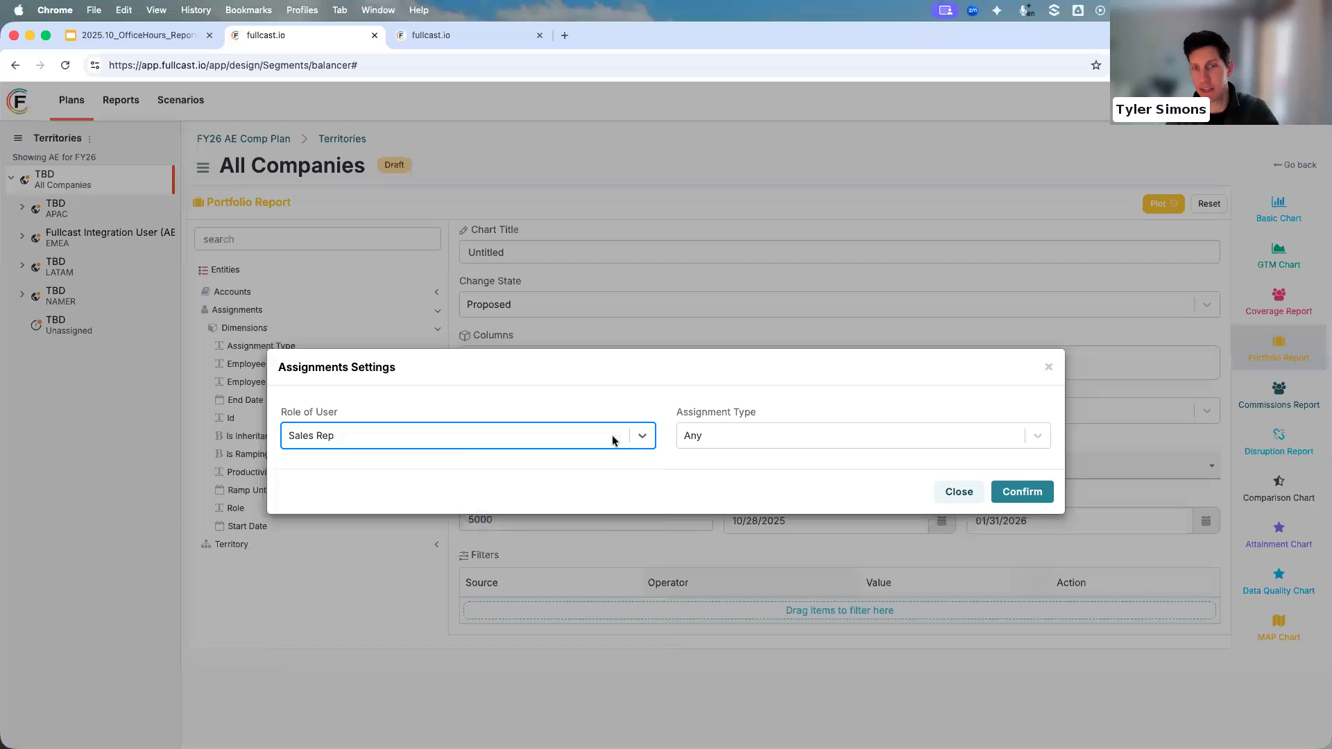
click(703, 443)
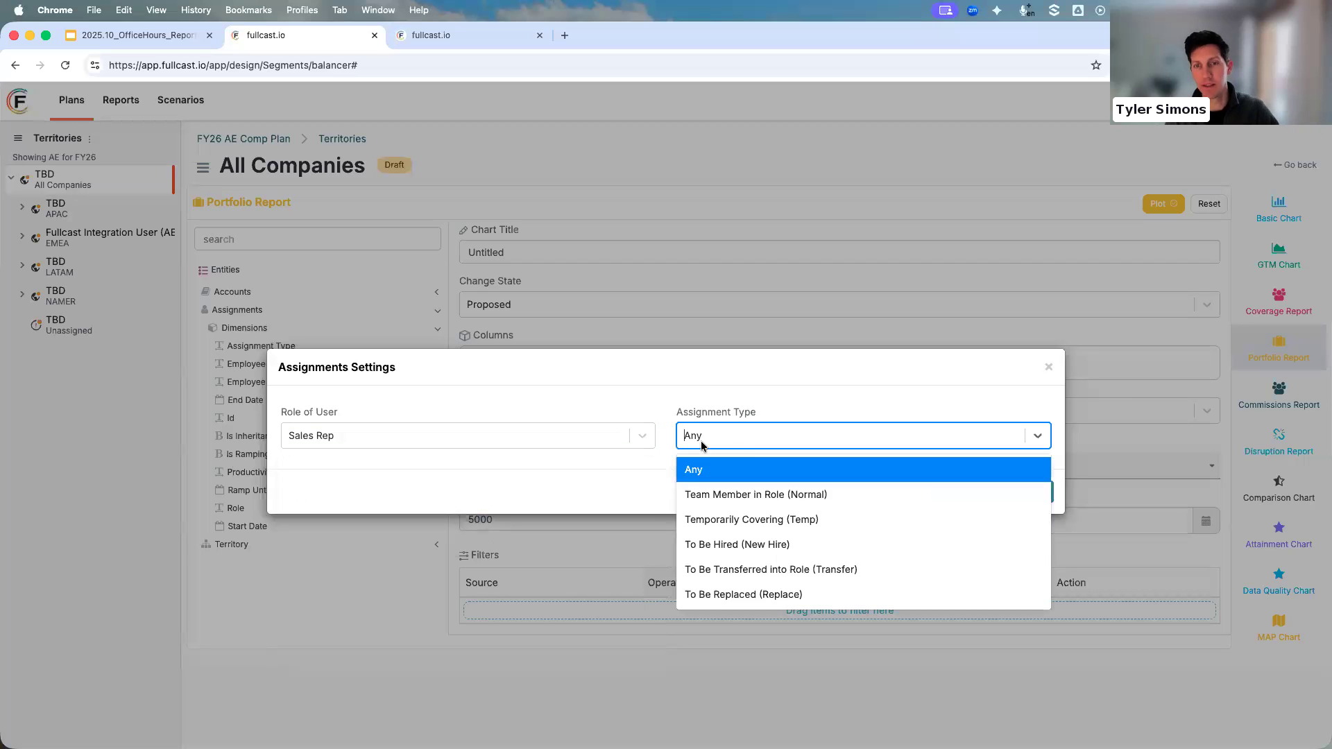
click(746, 497)
click(749, 446)
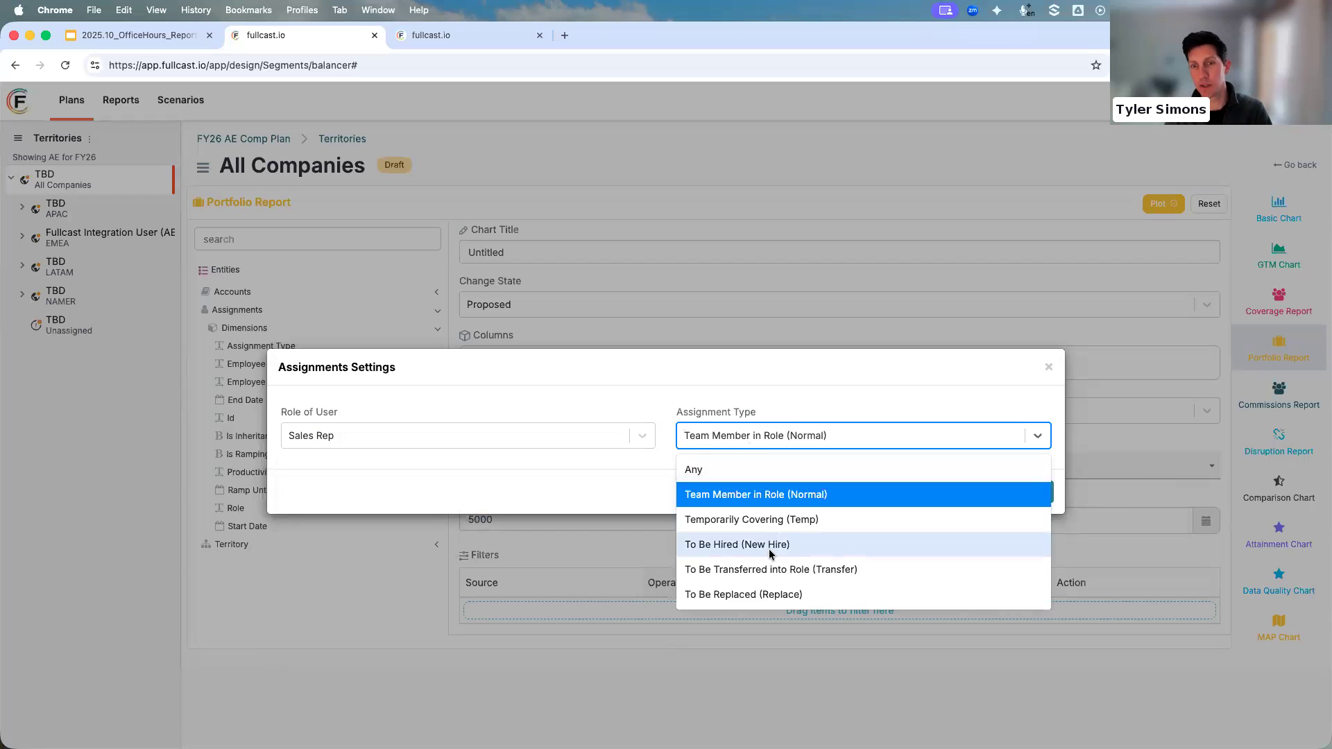
click(796, 390)
click(999, 492)
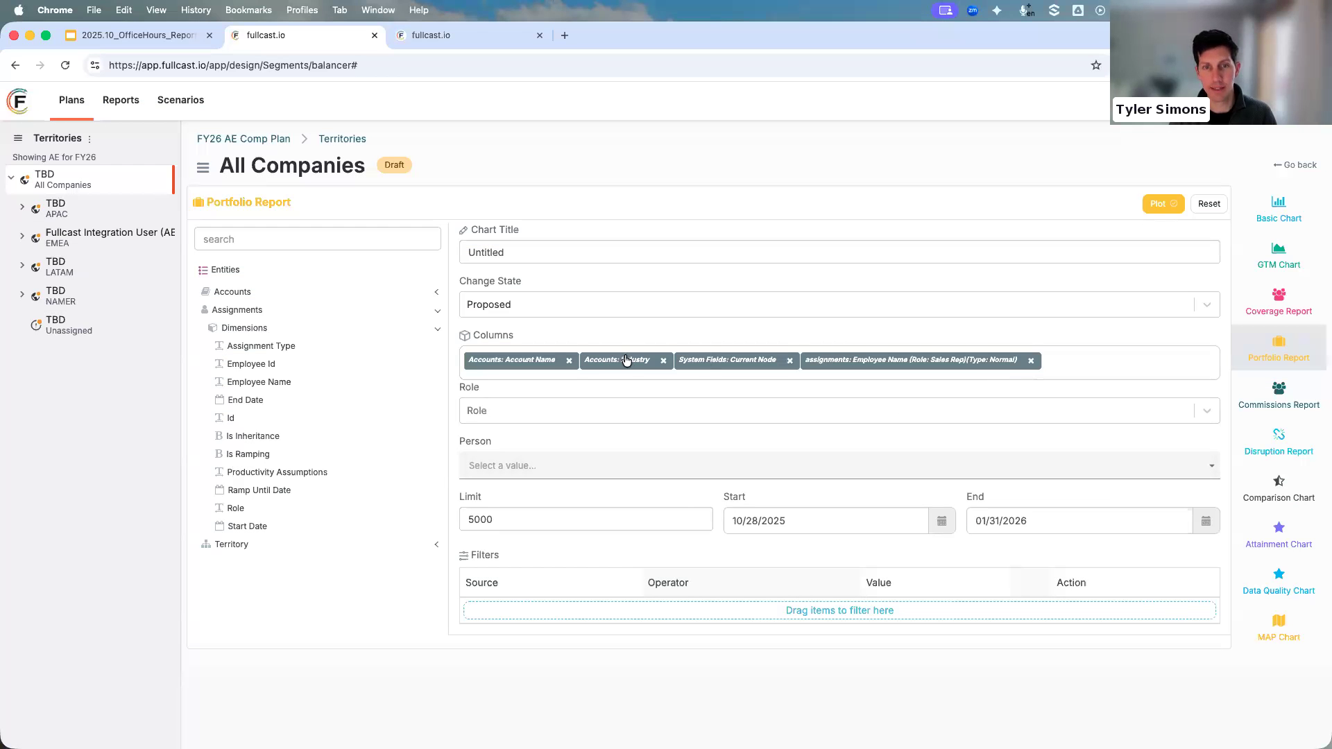
Plot the portfolio report with Change State Proposed and a limit of 5000.
click(512, 518)
key(super+a)
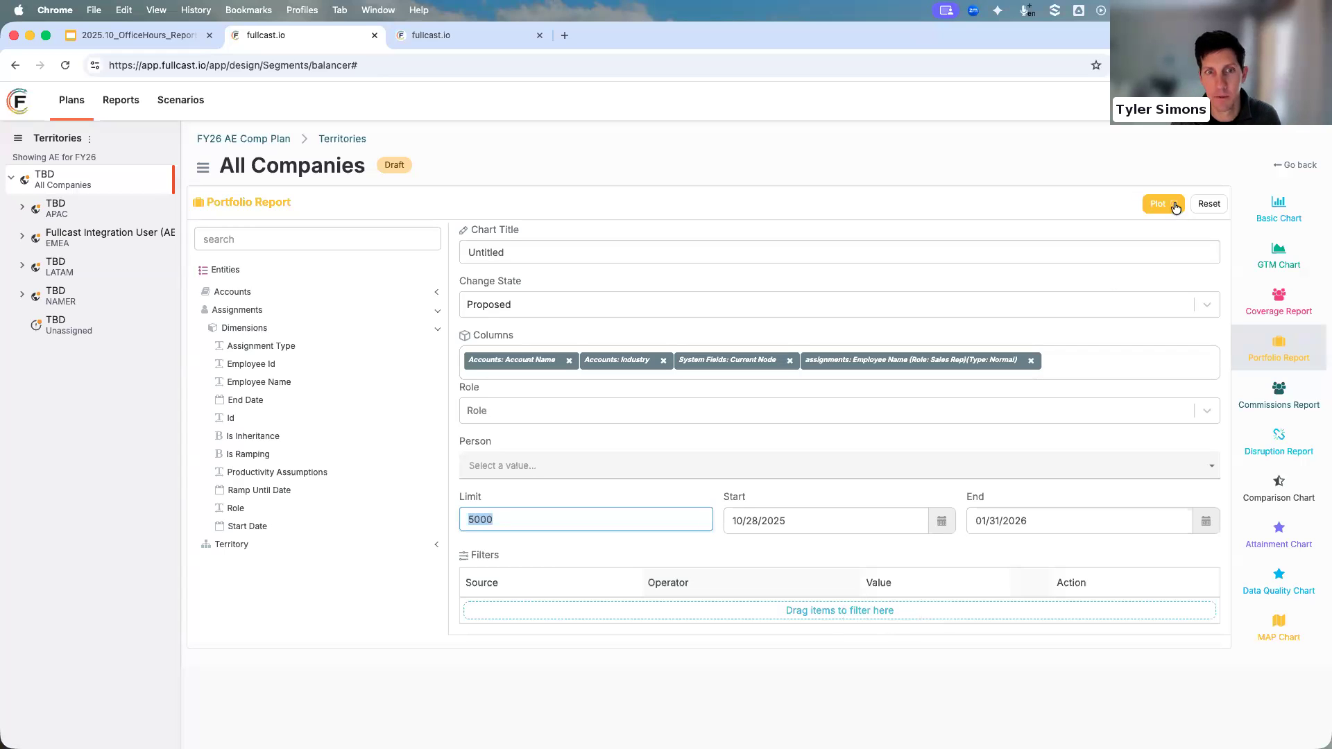
click(1207, 305)
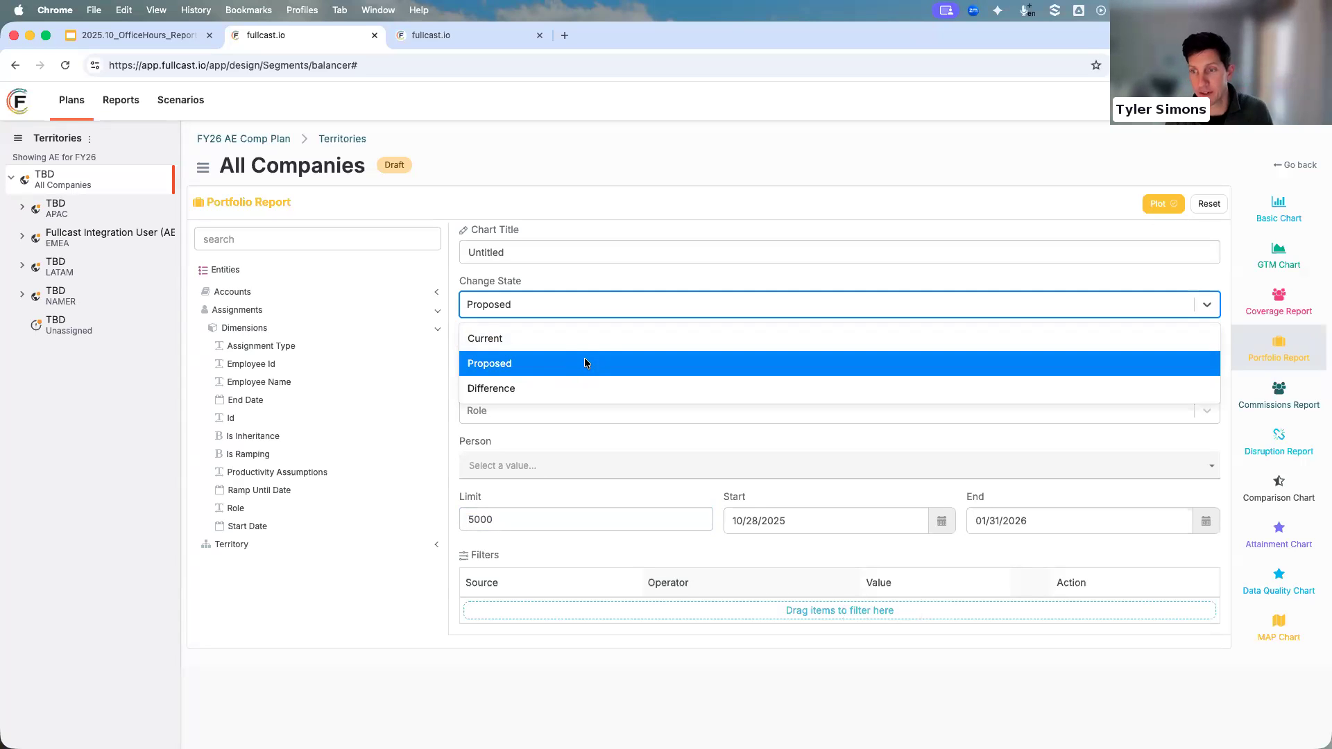
click(526, 368)
click(1158, 203)
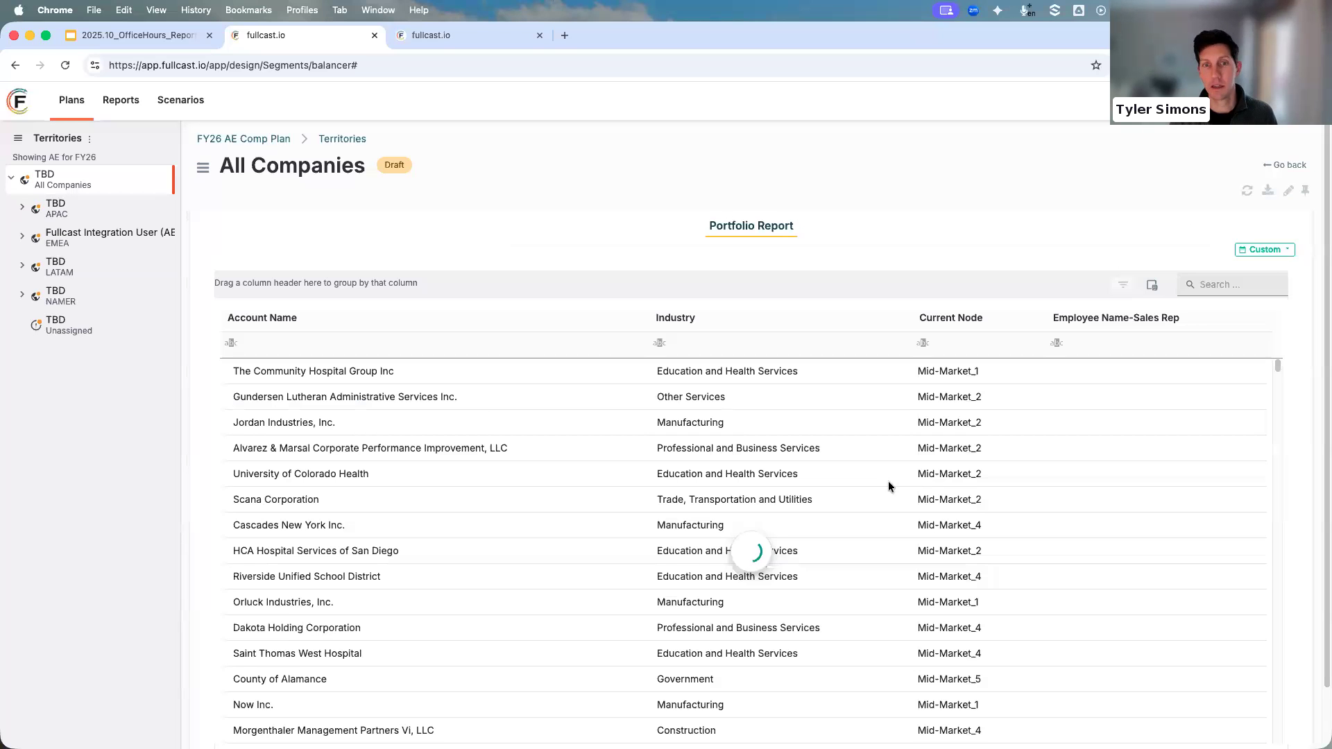
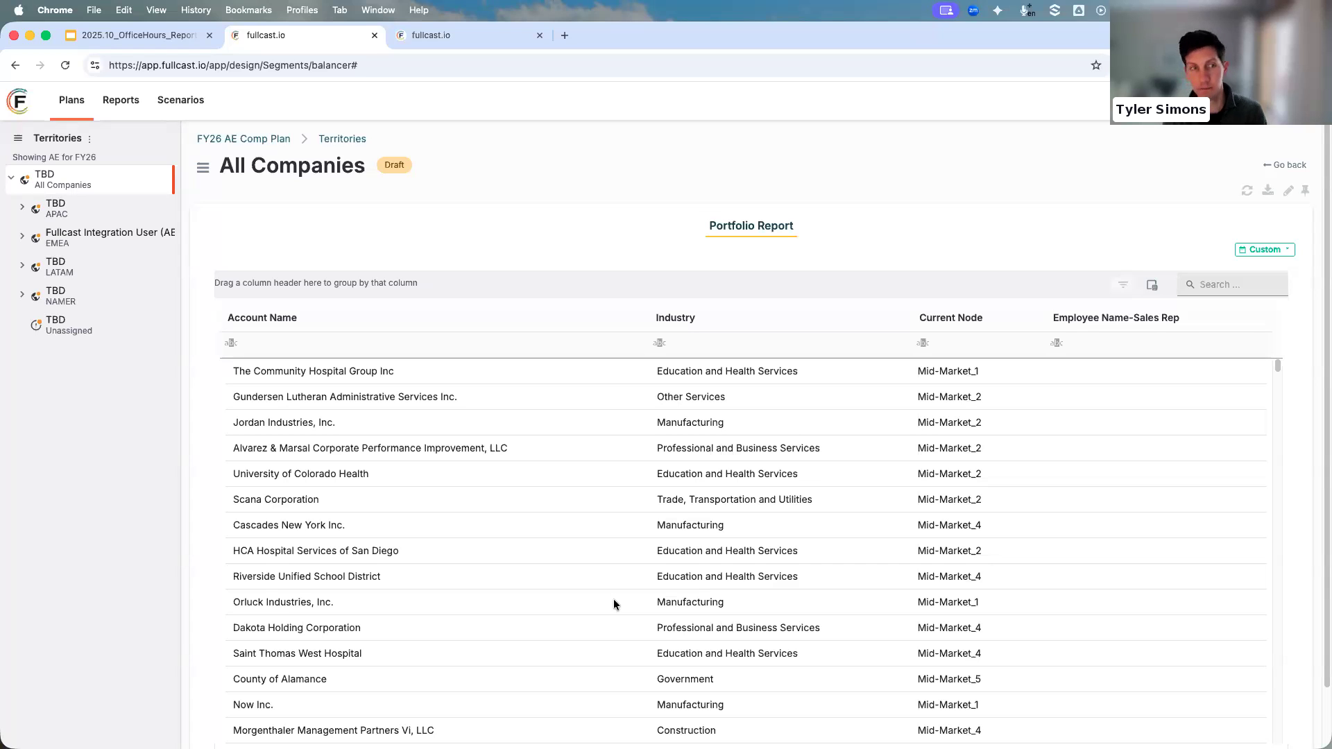
Leave the plotted portfolio report and start a Disruption Report with the Accounts dimension Owner Name as its current column.
click(1287, 194)
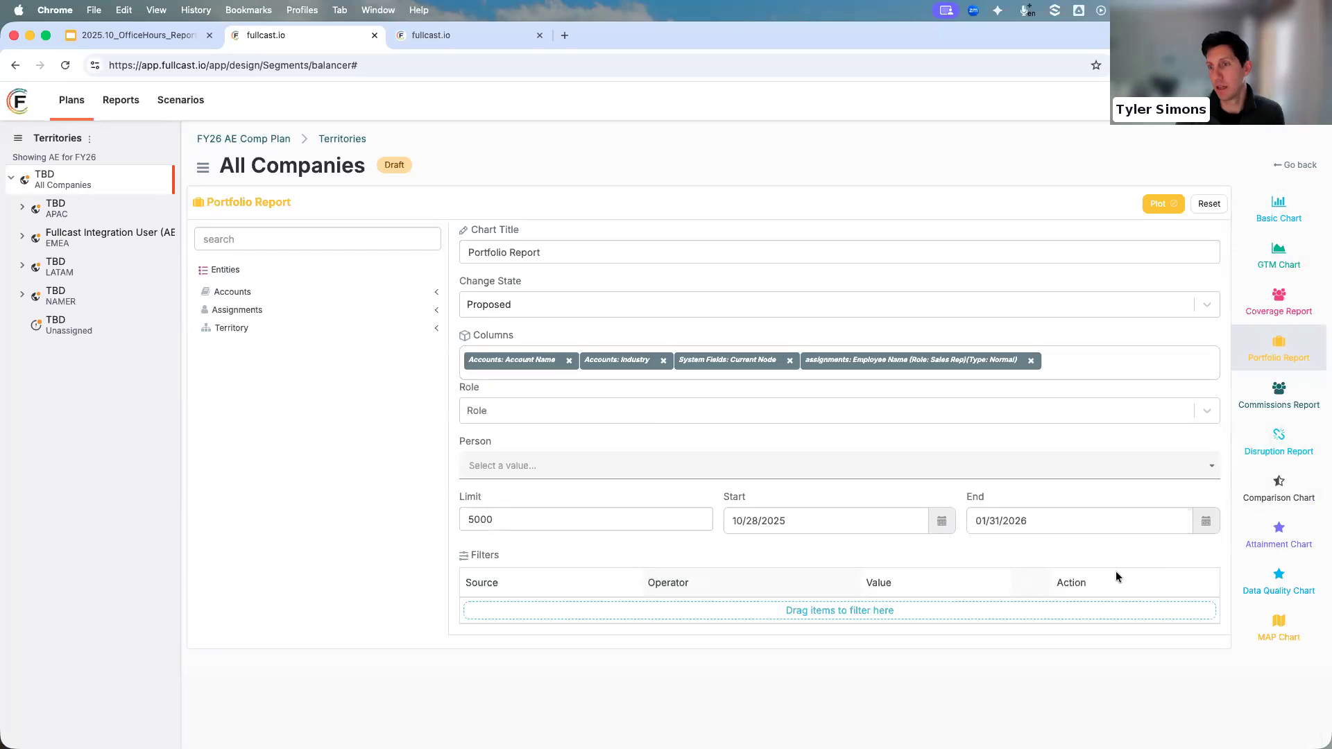
click(1288, 448)
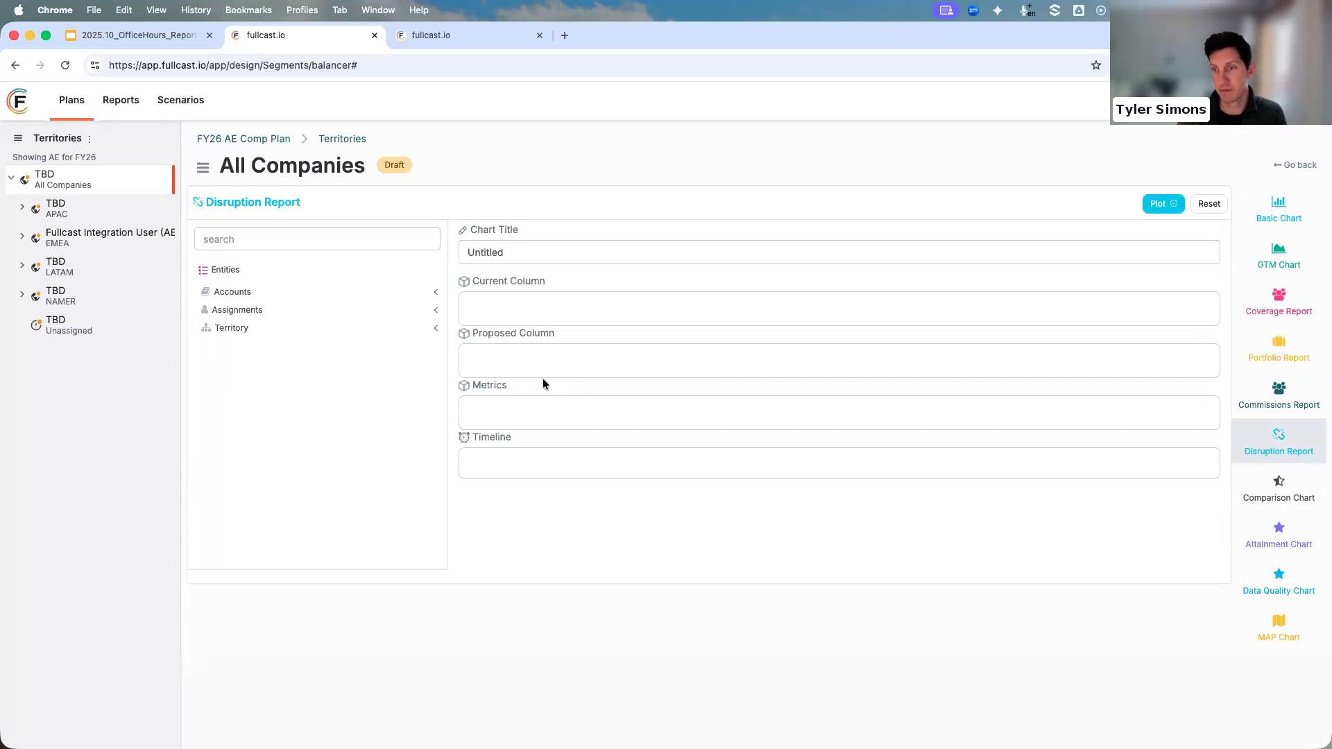
click(286, 295)
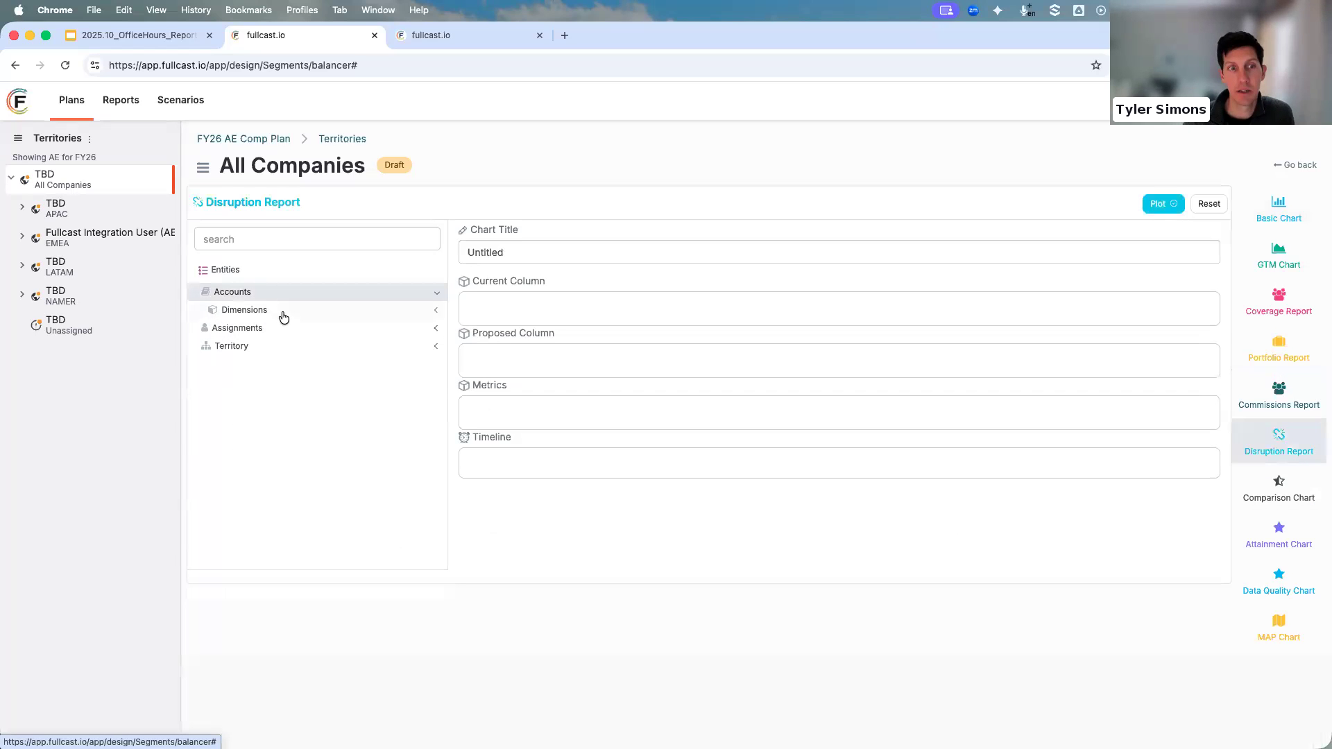
click(283, 312)
scroll(304, 446, down, 3)
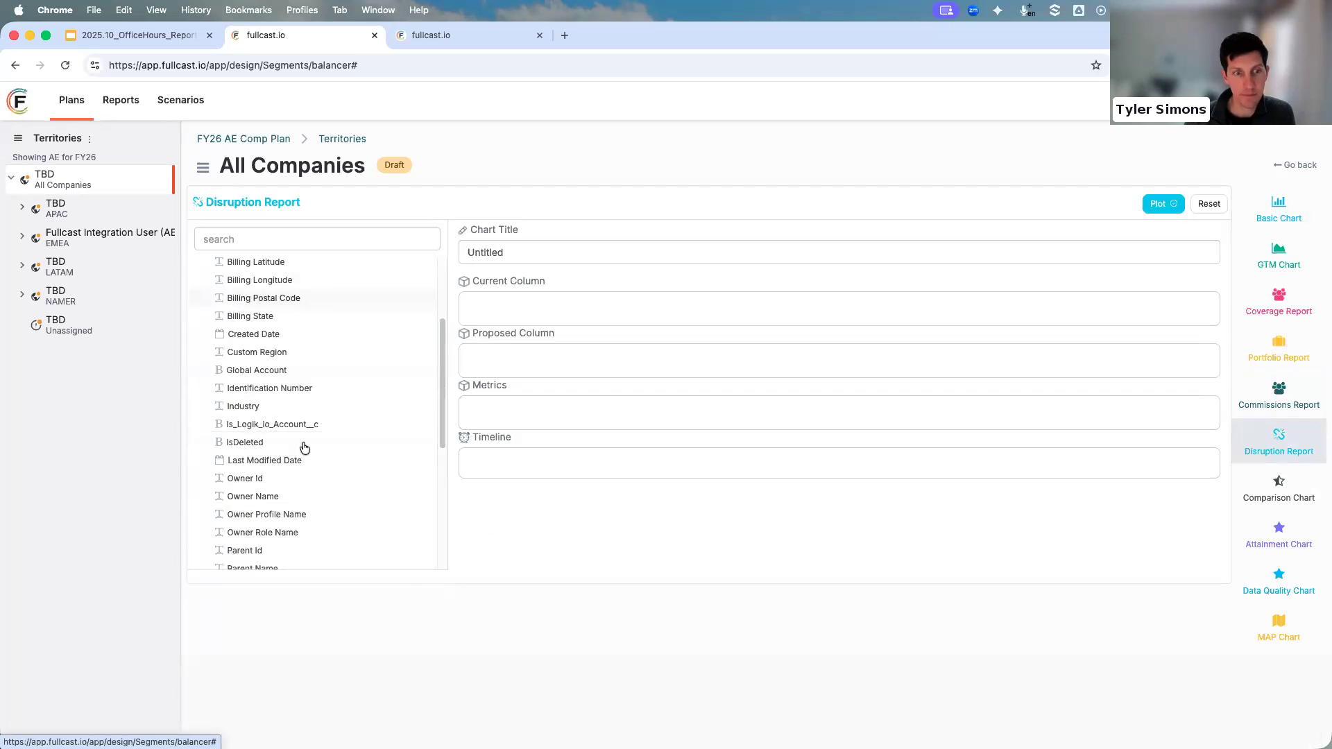
drag(516, 439, 562, 307)
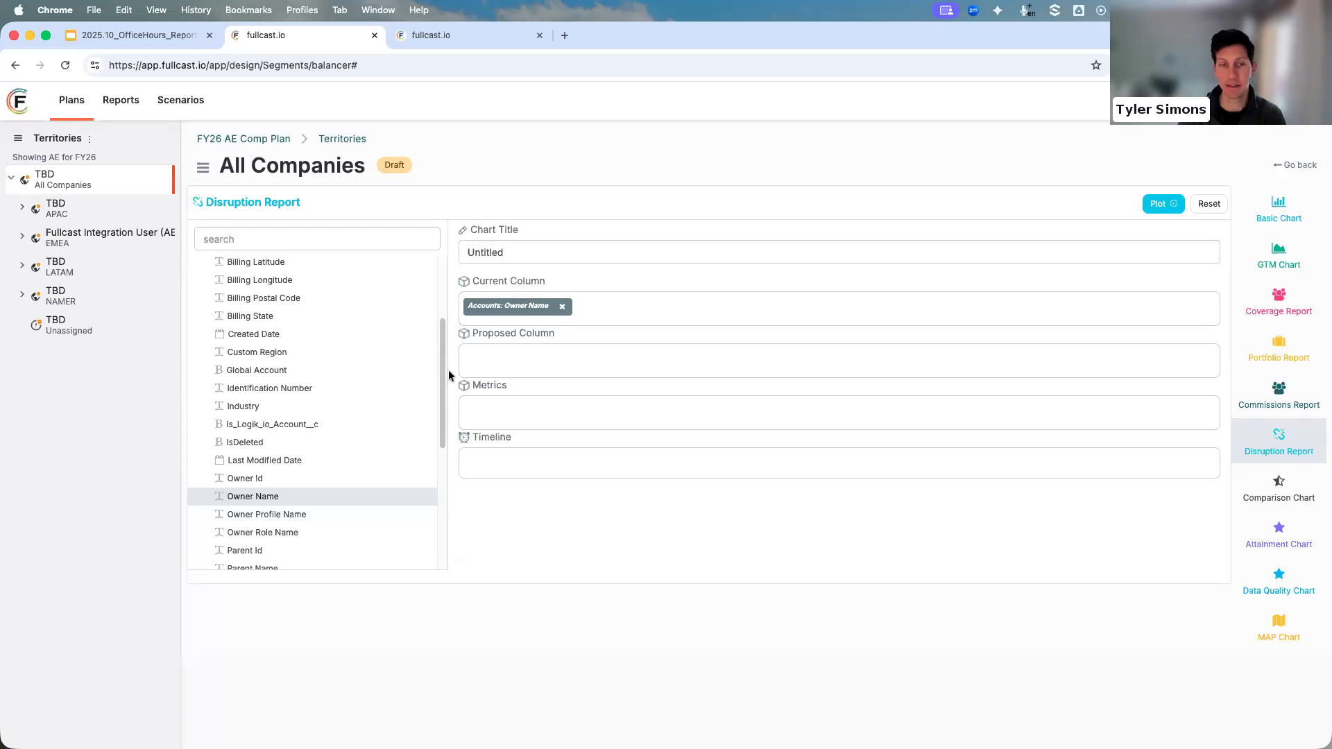
Add the Assignments dimension Employee Name as the proposed column of the disruption report.
scroll(326, 451, up, 5)
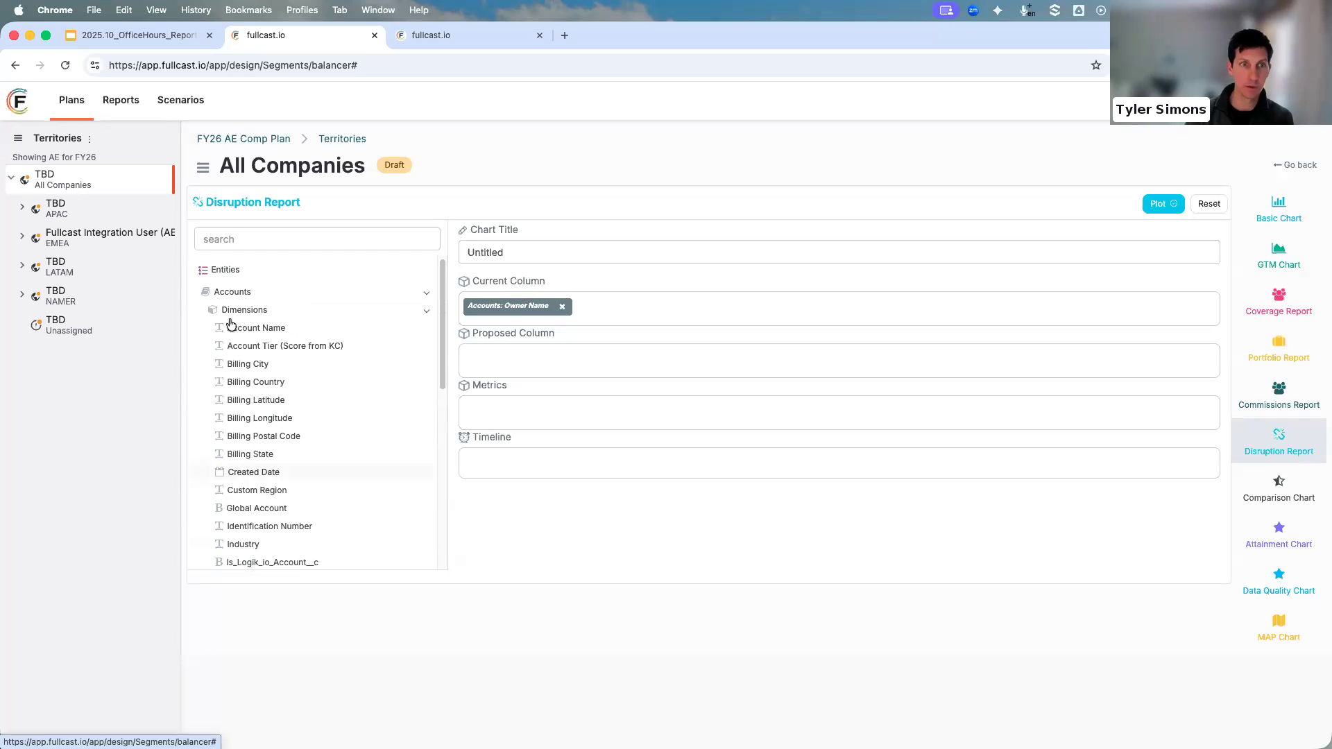
click(271, 311)
click(267, 335)
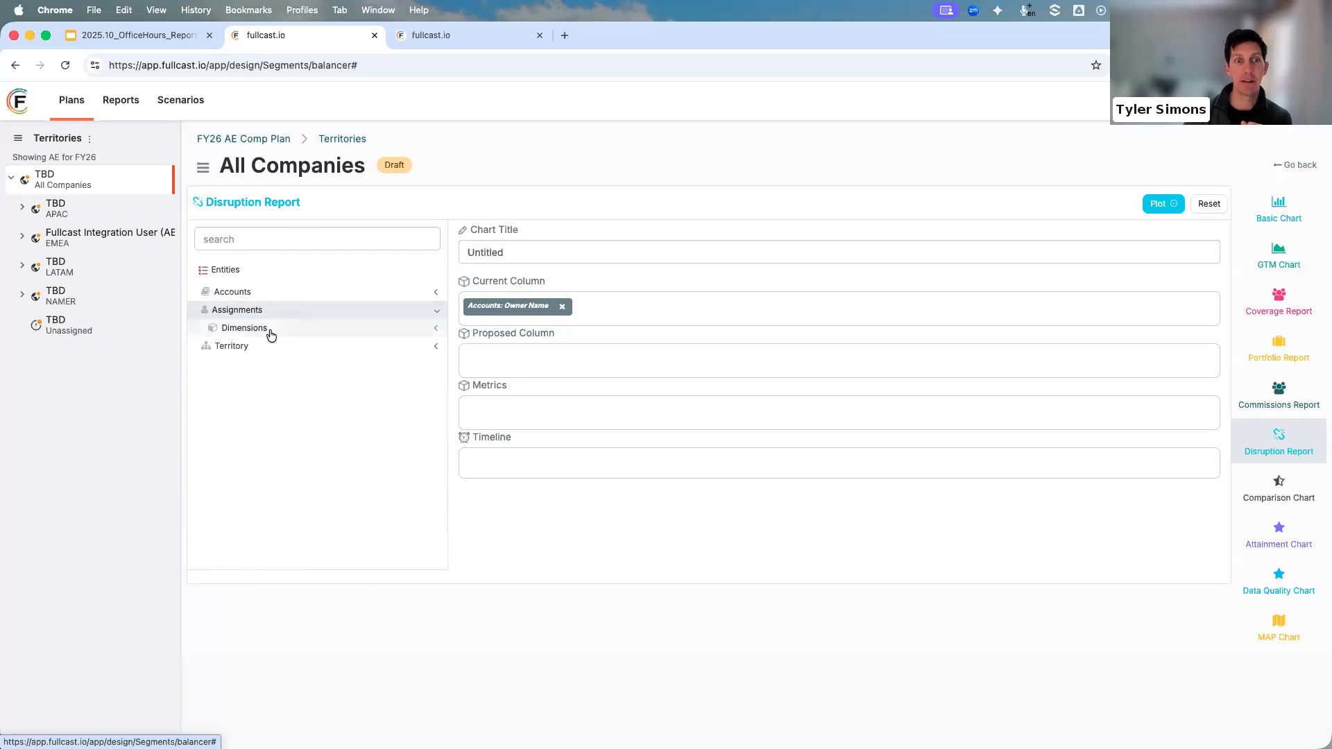
click(268, 333)
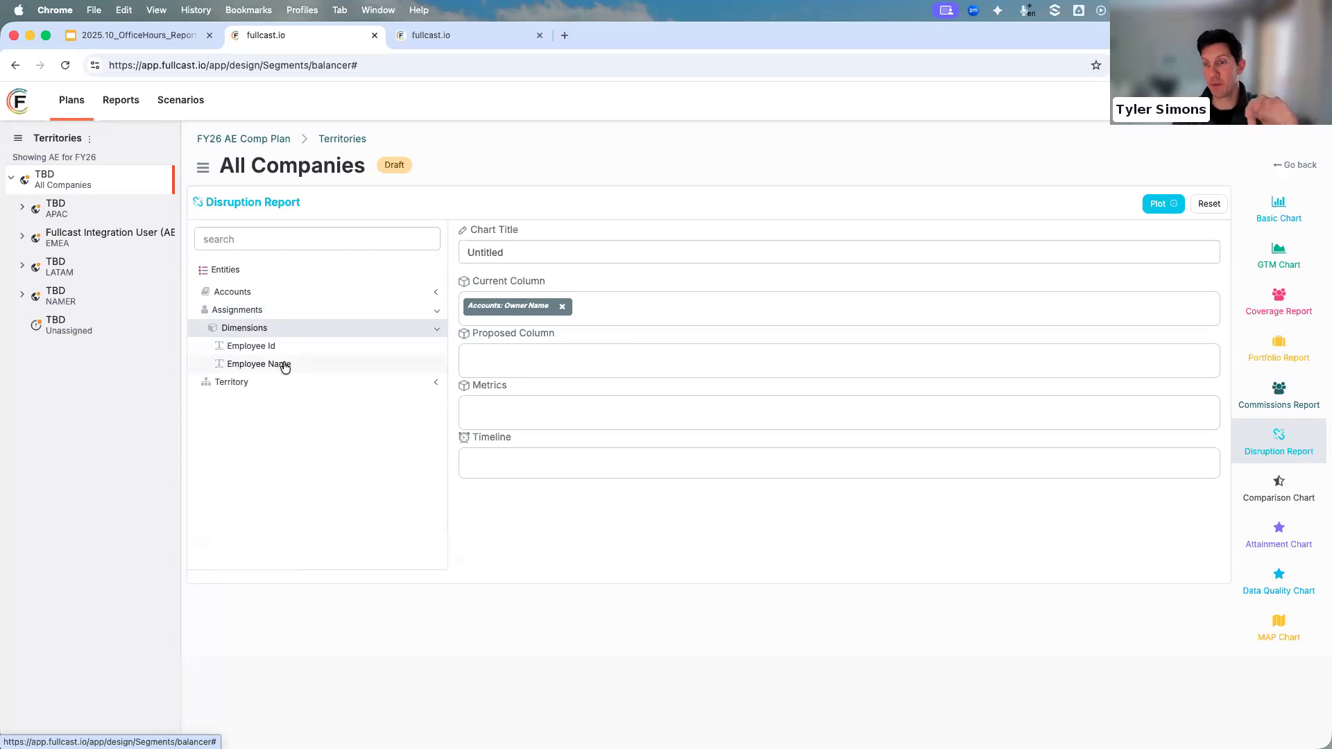
drag(285, 367, 519, 361)
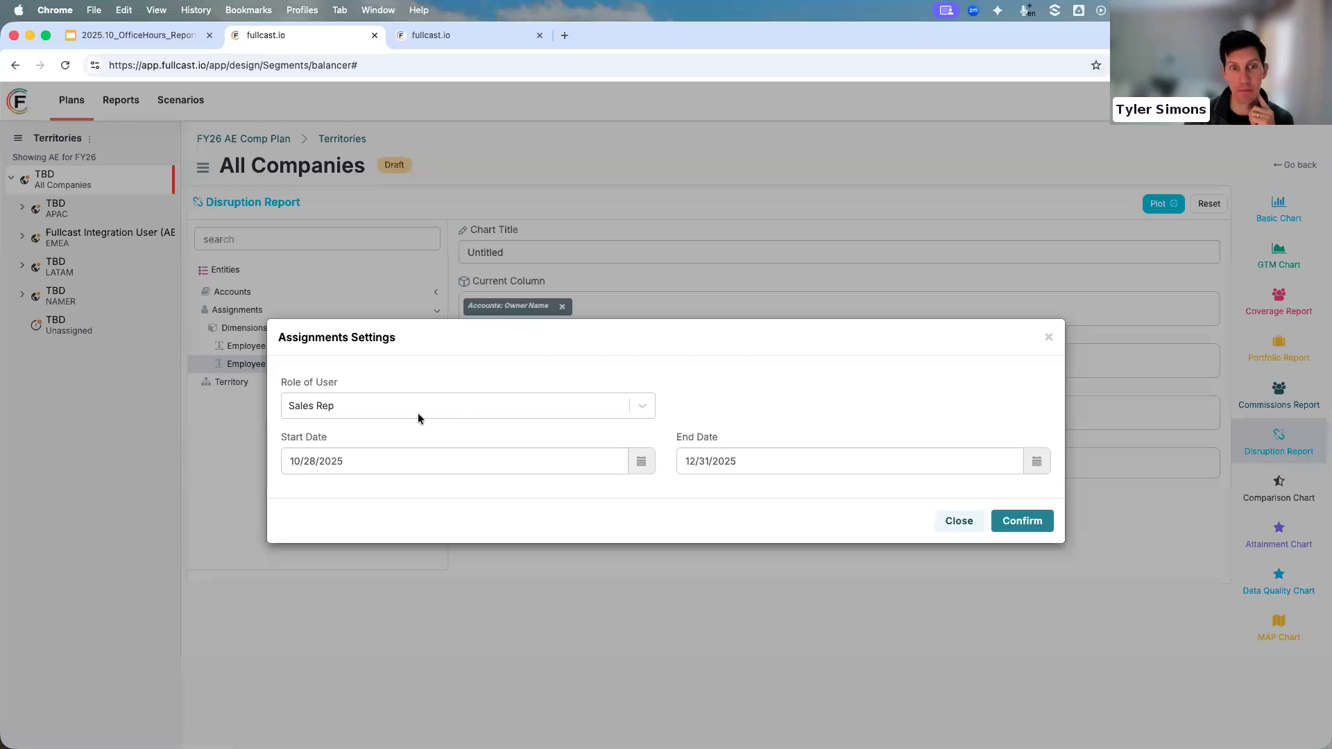
Set the start date of the proposed column's assignments to 01/01/2025.
click(640, 465)
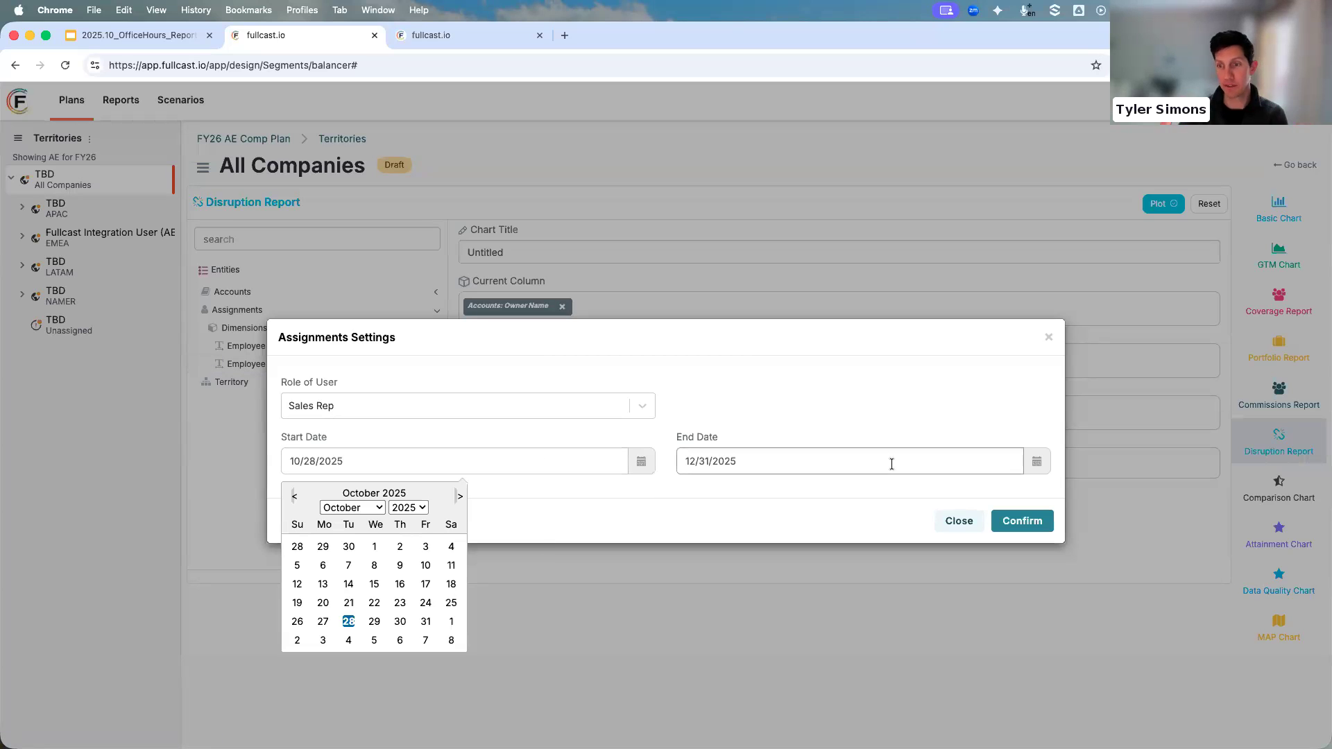
click(894, 410)
click(642, 461)
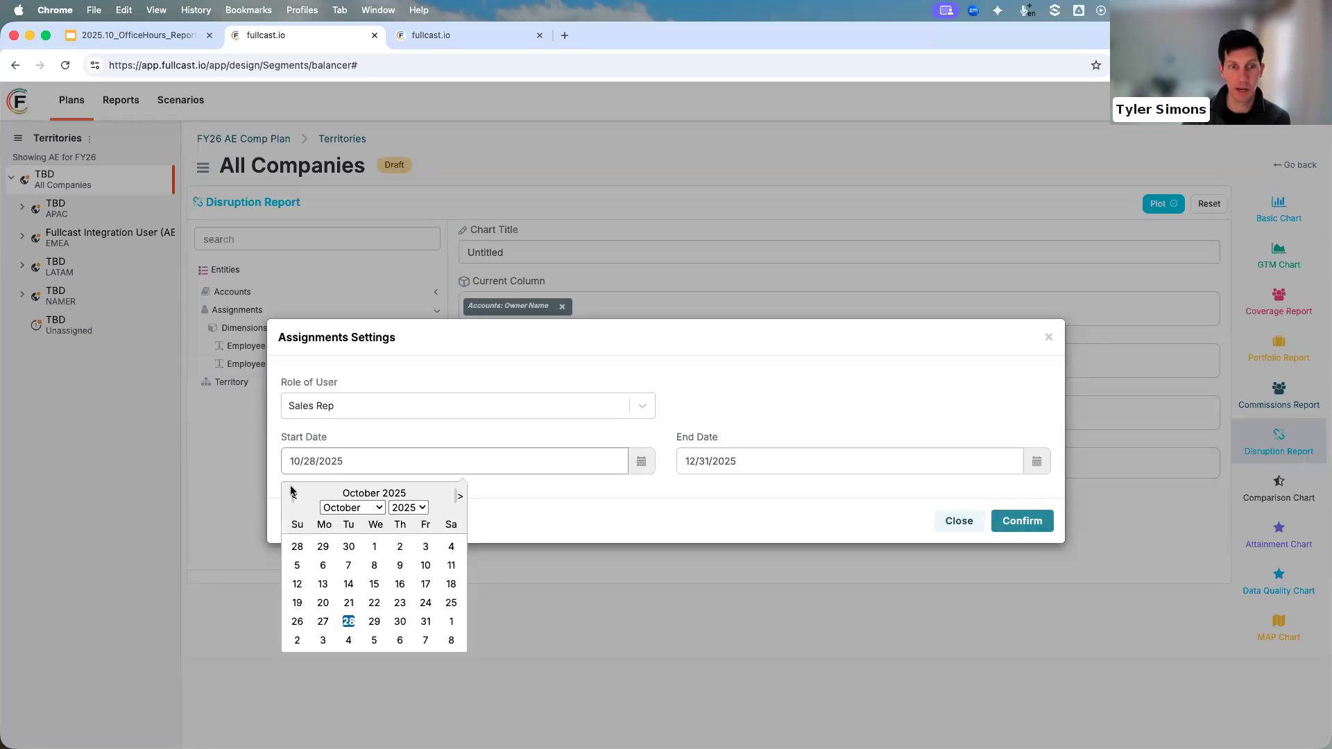
click(293, 497)
click(293, 497)
click(293, 497)
click(293, 496)
click(293, 497)
click(293, 497)
click(293, 496)
click(293, 496)
click(293, 497)
click(293, 497)
click(460, 497)
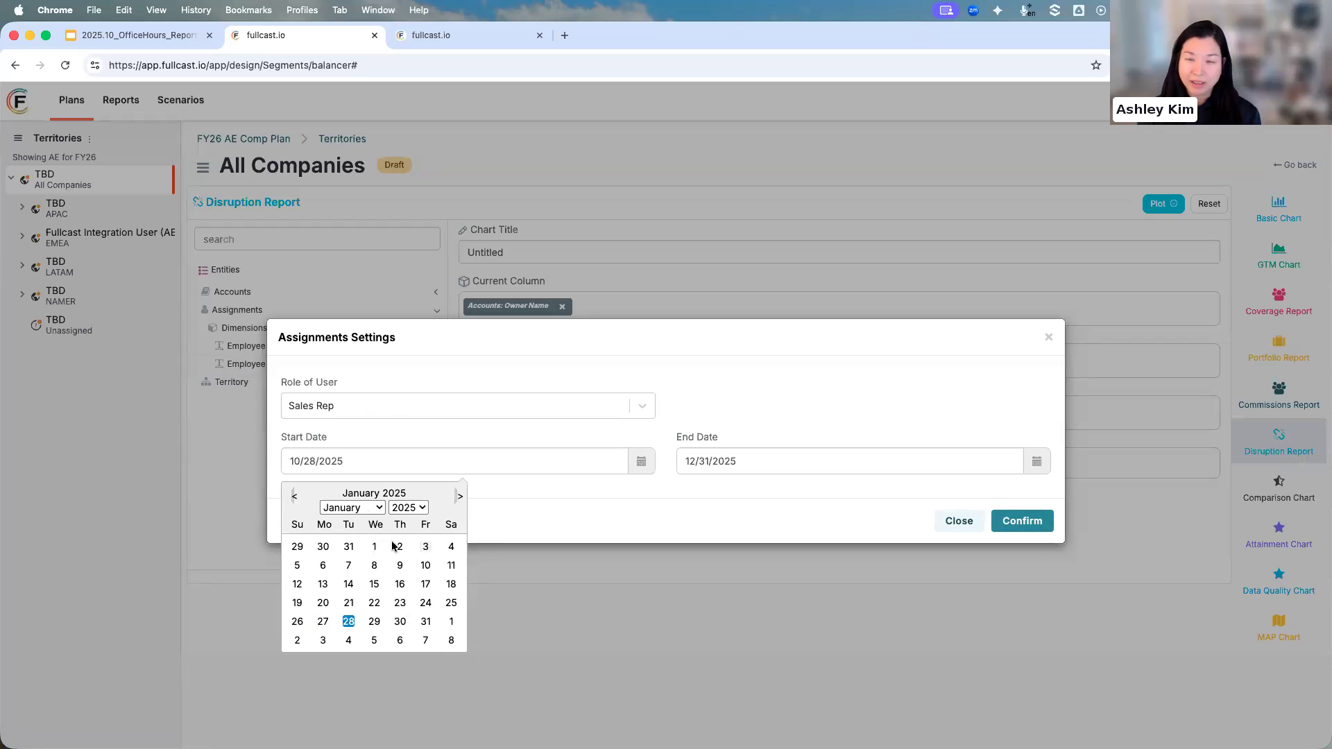
click(374, 547)
Set the proposed column's user role to Account Executive and confirm the assignment settings.
click(384, 405)
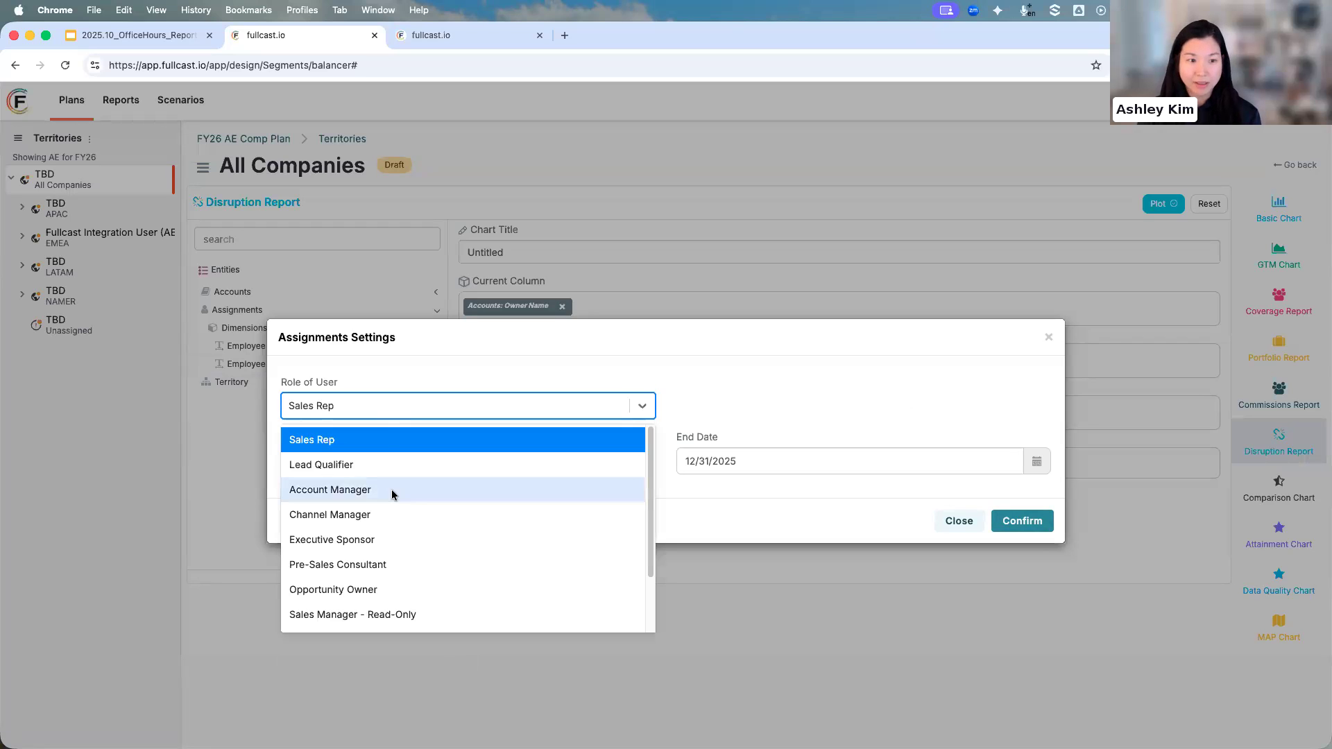
scroll(390, 600, down, 3)
click(377, 616)
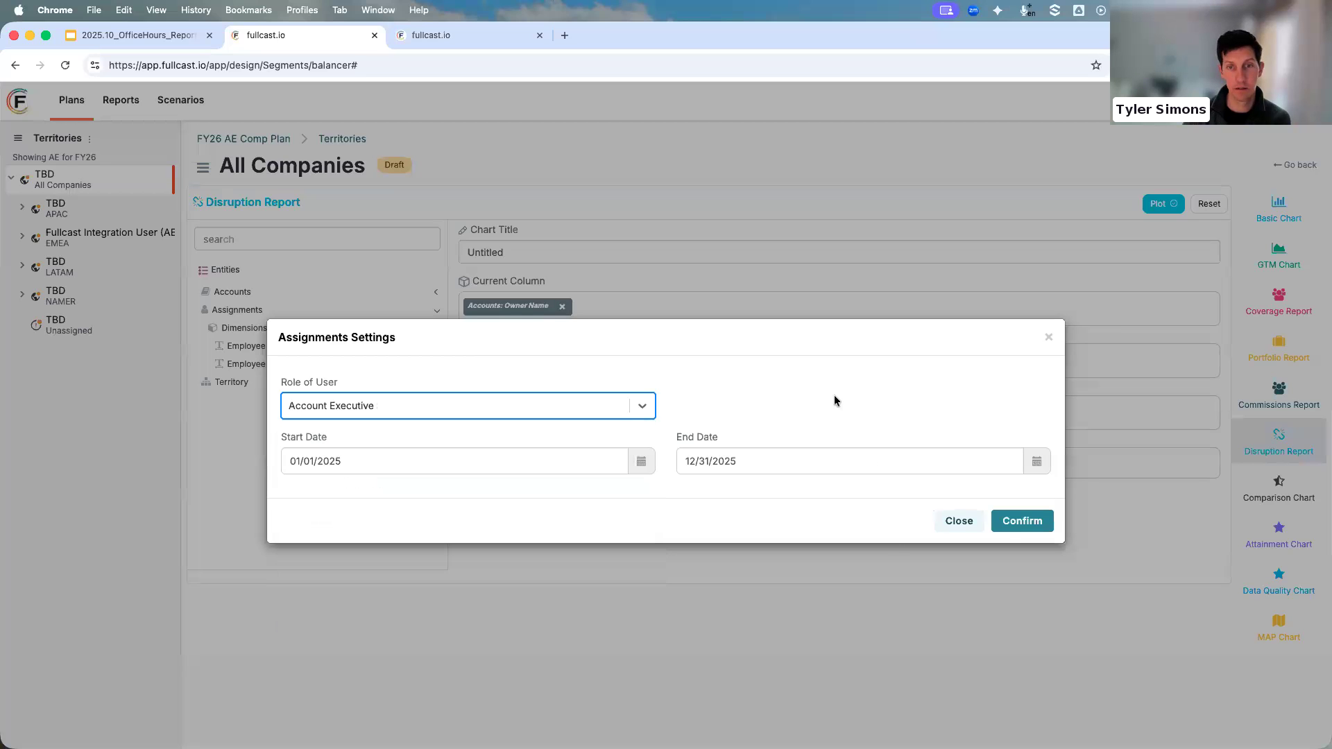
click(1003, 526)
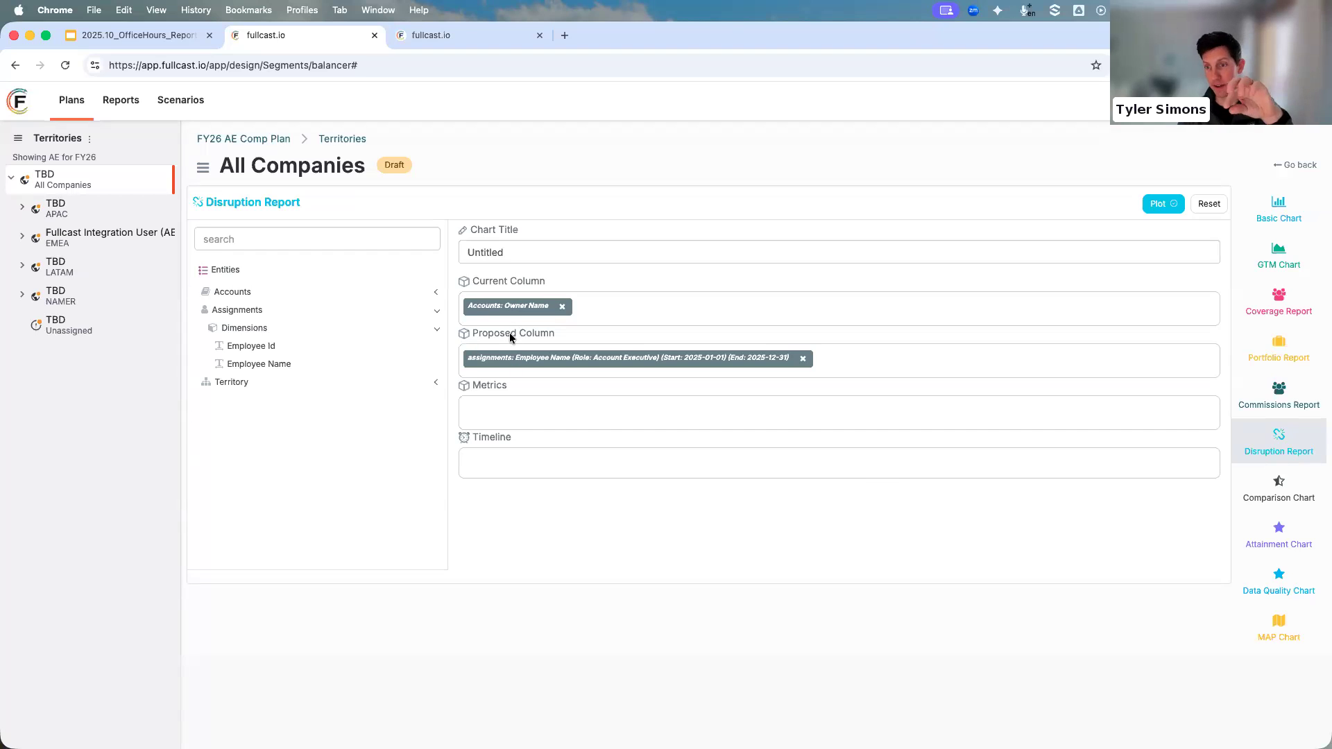
Add the Territory measures # of Tier A accounts and ARR as metrics and plot the disruption report.
click(263, 382)
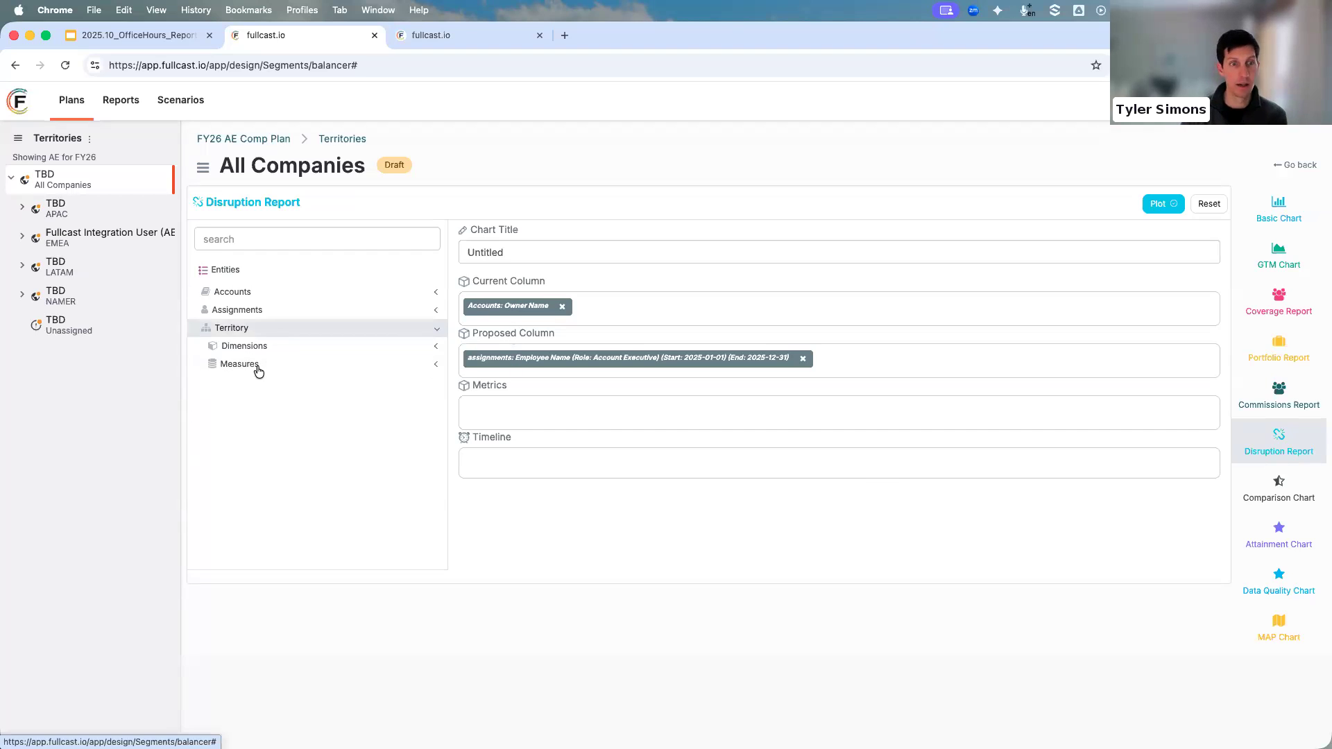
click(257, 369)
drag(271, 444, 546, 418)
drag(318, 525, 669, 417)
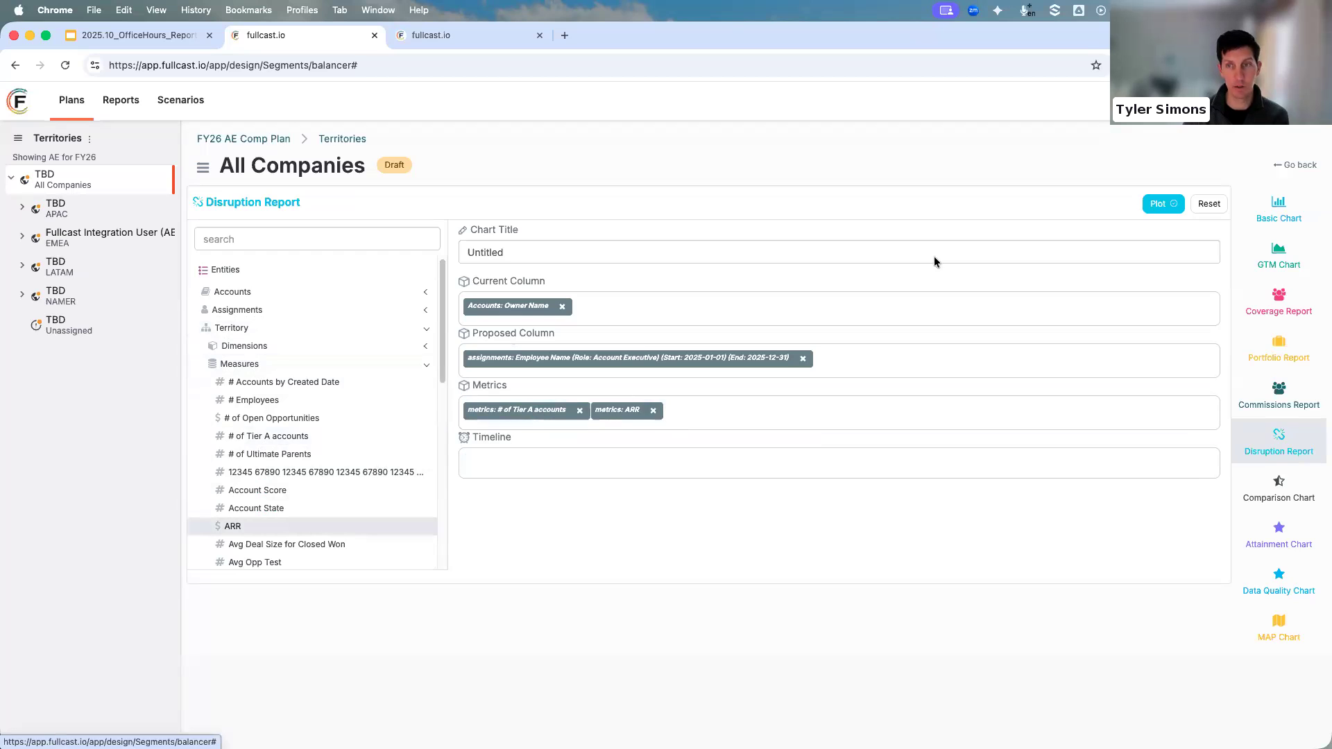
click(1166, 205)
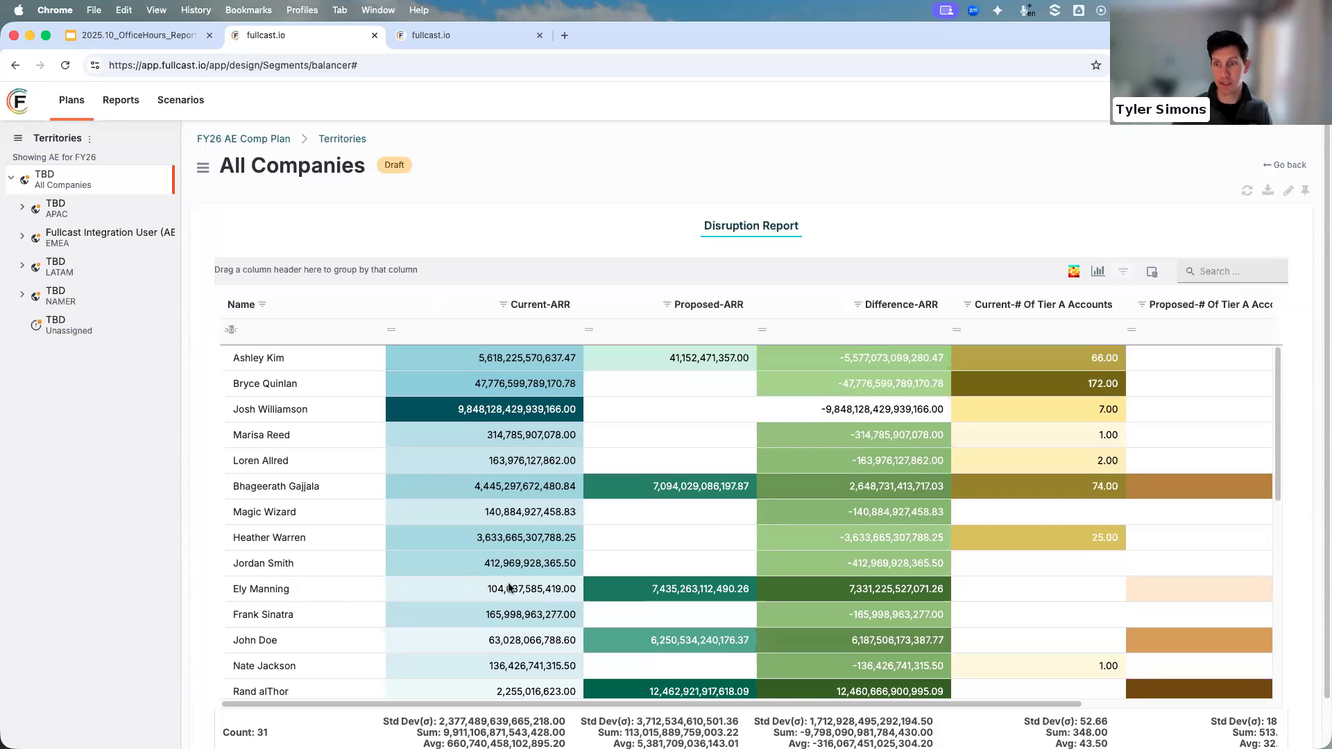
Recheck the disruption report's setup, replot it and examine the current, proposed and difference columns for ARR and Tier A accounts.
click(1289, 192)
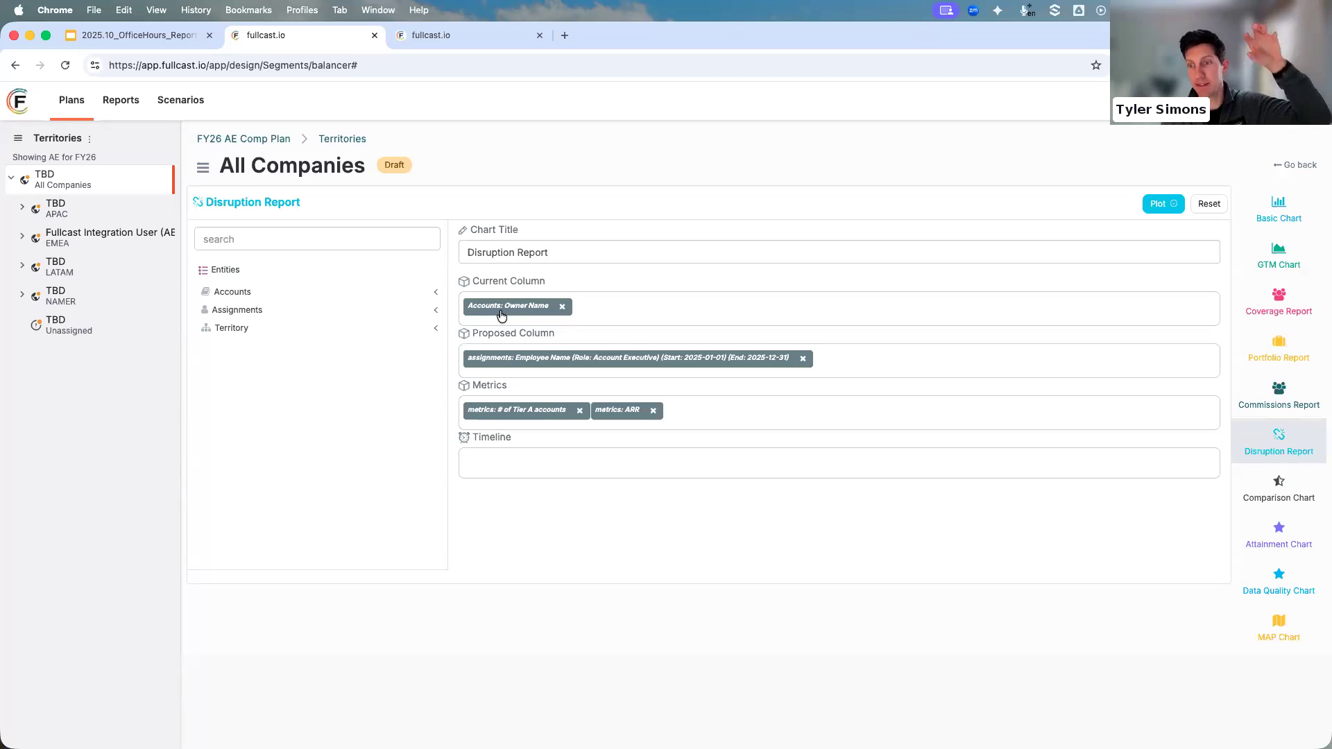
click(1164, 204)
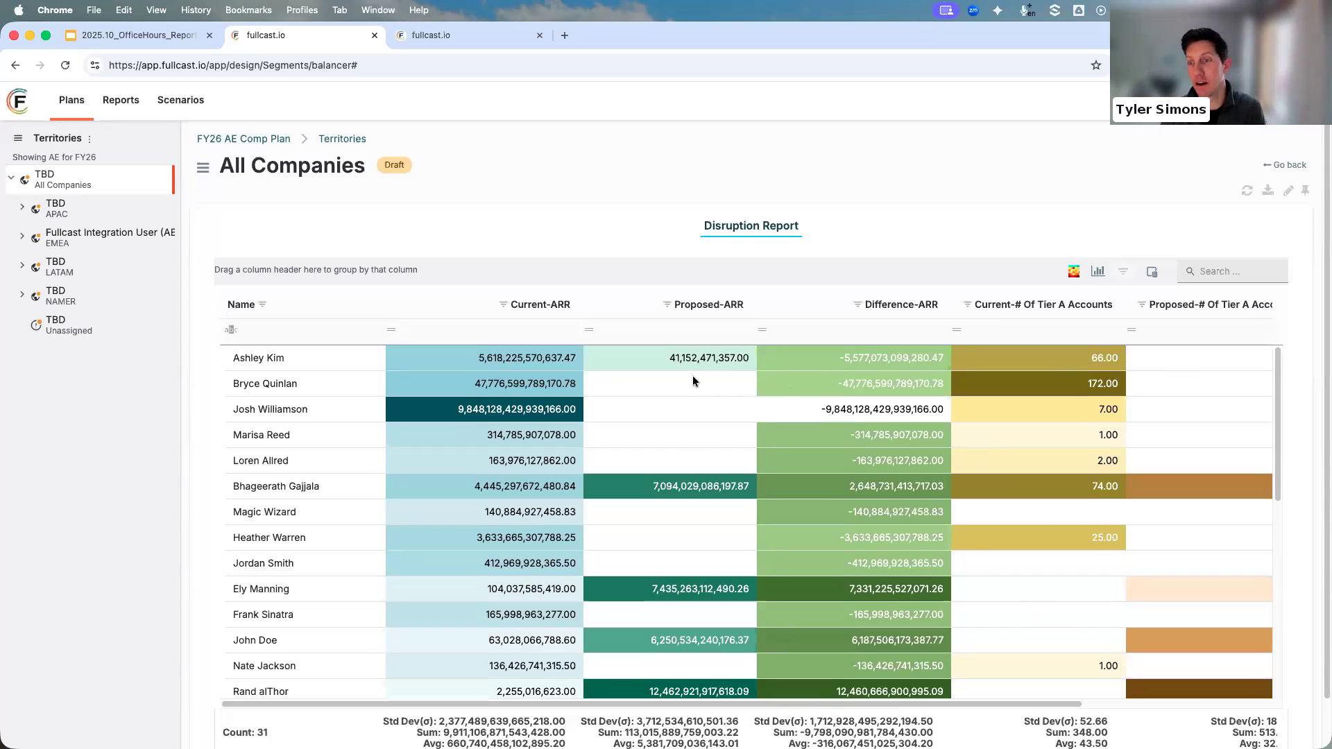
drag(777, 701, 870, 715)
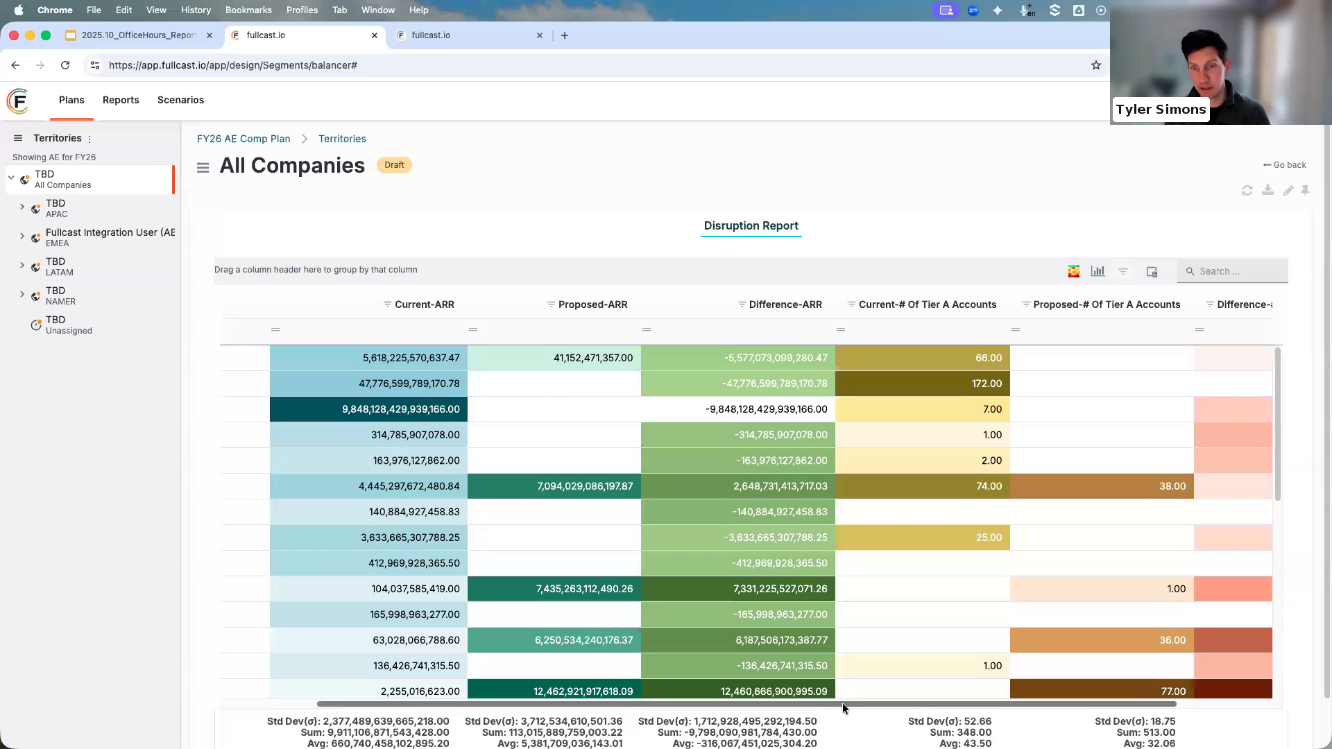
drag(843, 702, 974, 702)
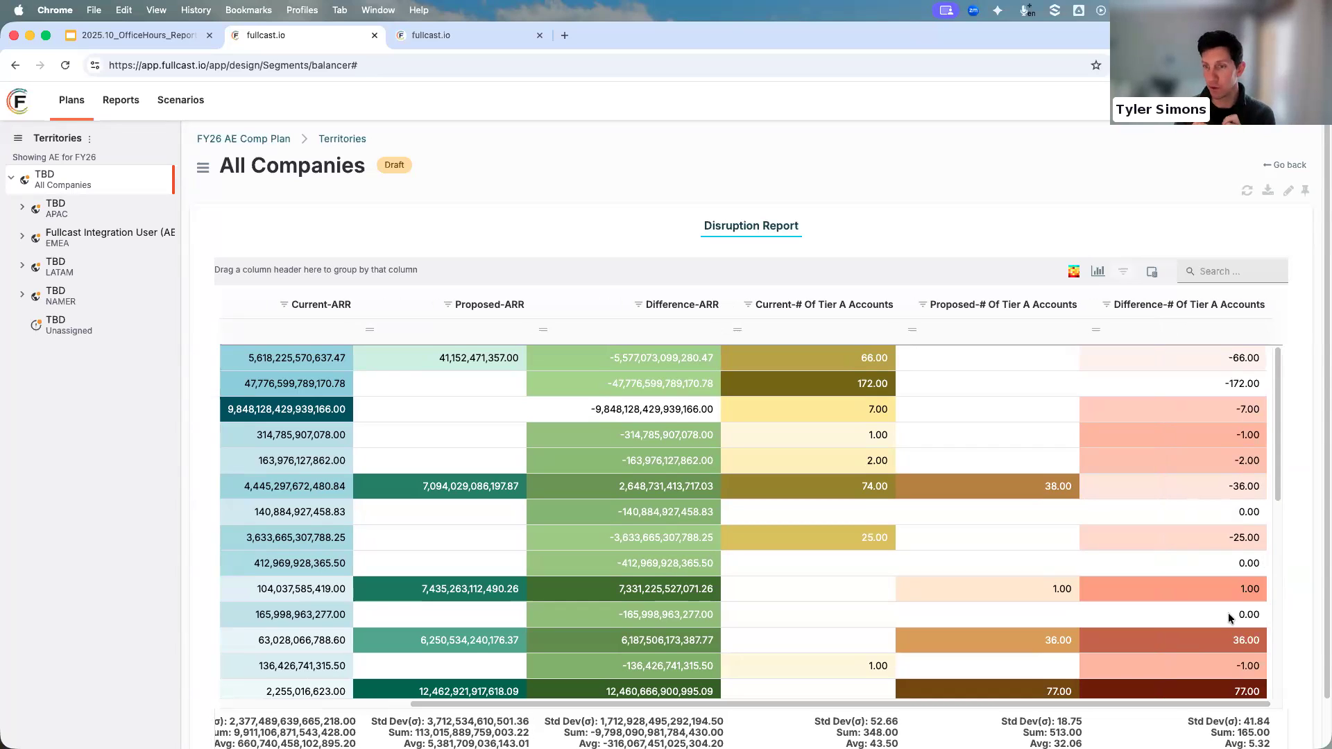
Reopen the disruption report's setup and replace the current column Owner Name with the Assignments dimension Employee Name.
click(1289, 194)
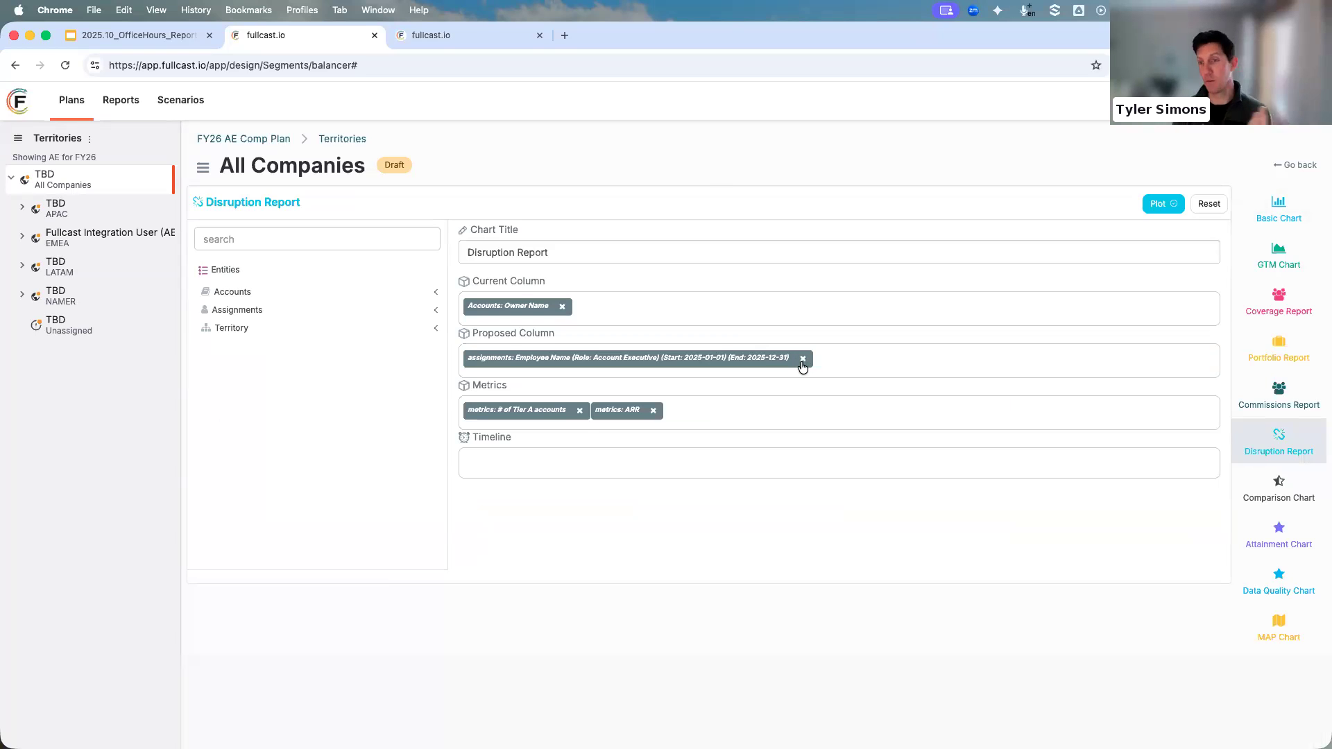
click(562, 307)
click(243, 310)
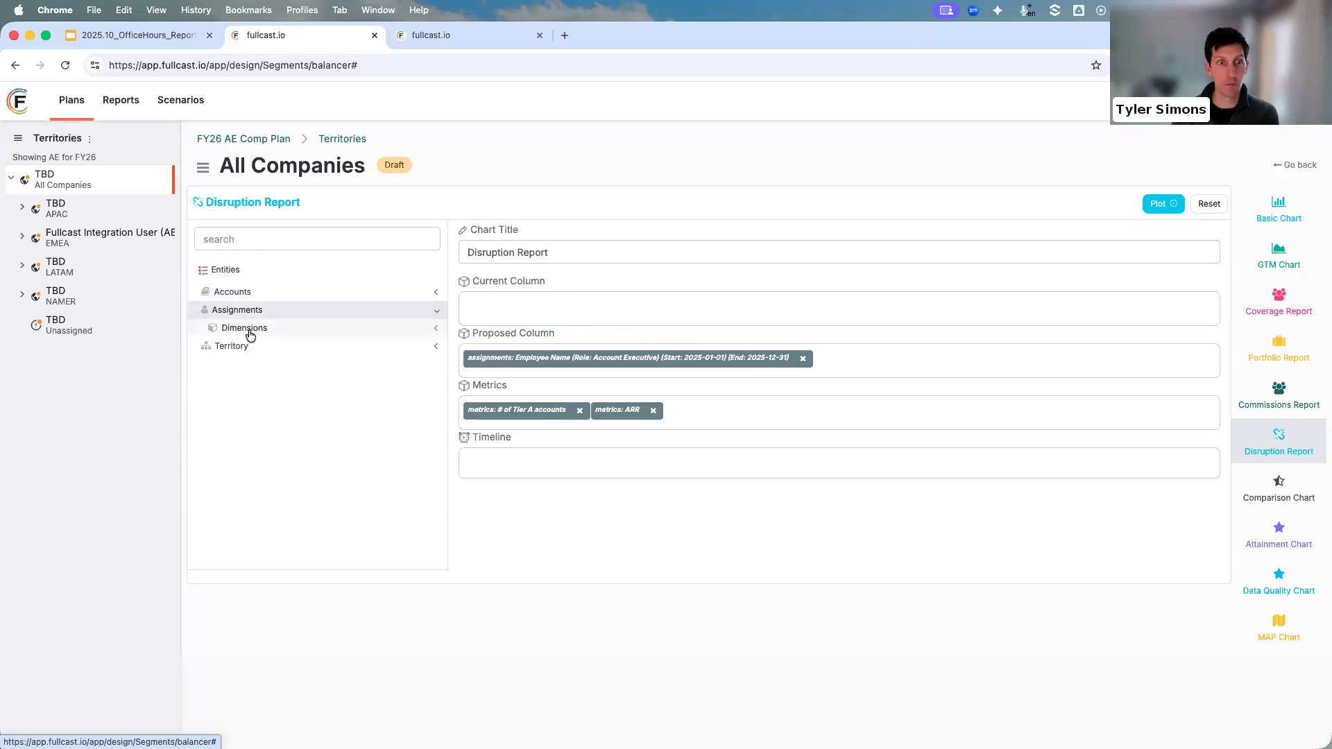
click(251, 336)
drag(281, 365, 548, 316)
Set the current column's user role to Account Executive and its start date to 10/01/2024.
click(594, 403)
scroll(449, 593, down, 2)
click(410, 610)
click(641, 462)
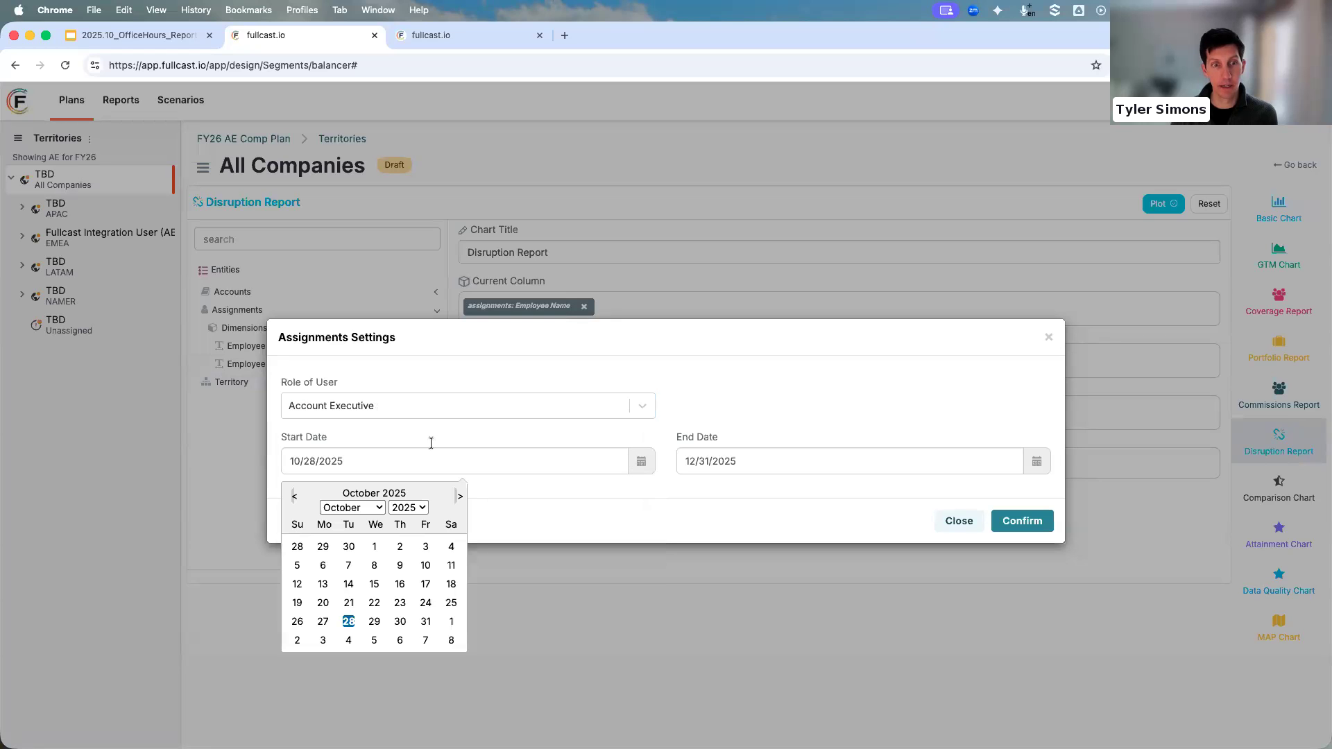
click(408, 508)
click(413, 490)
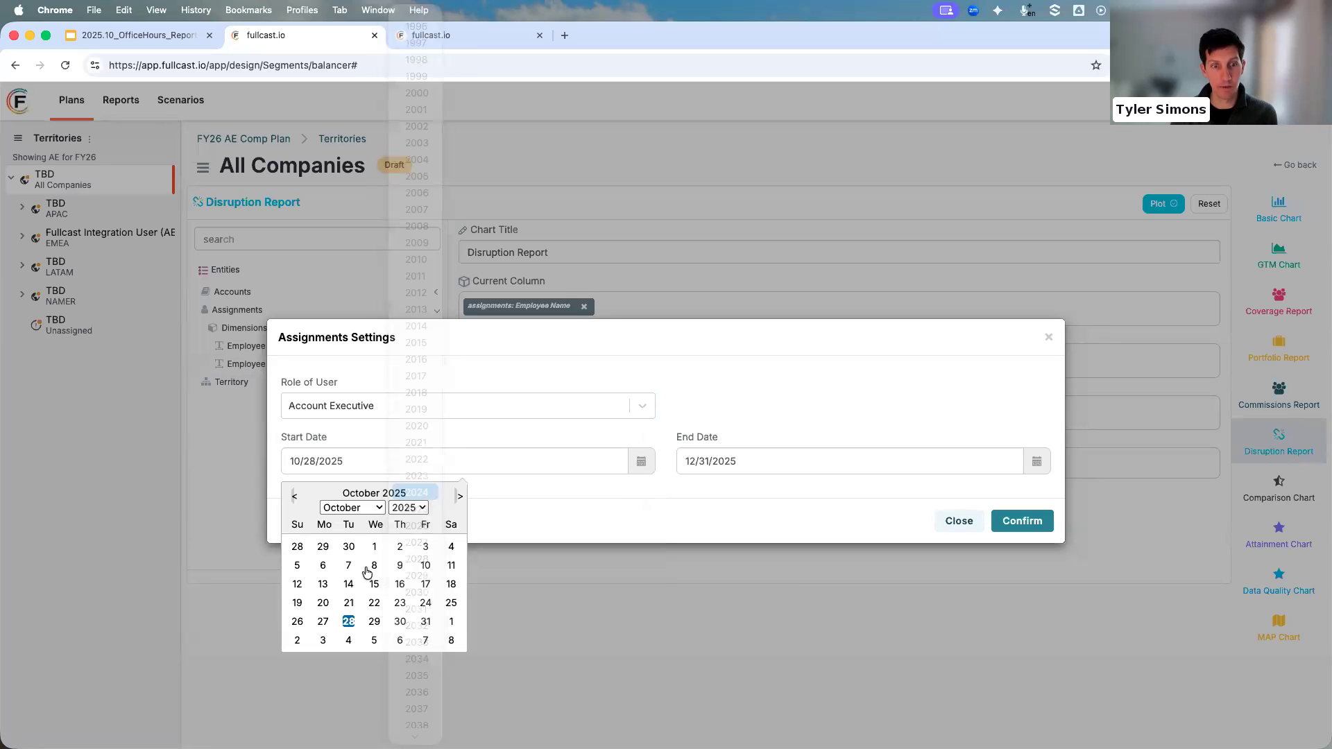
click(349, 547)
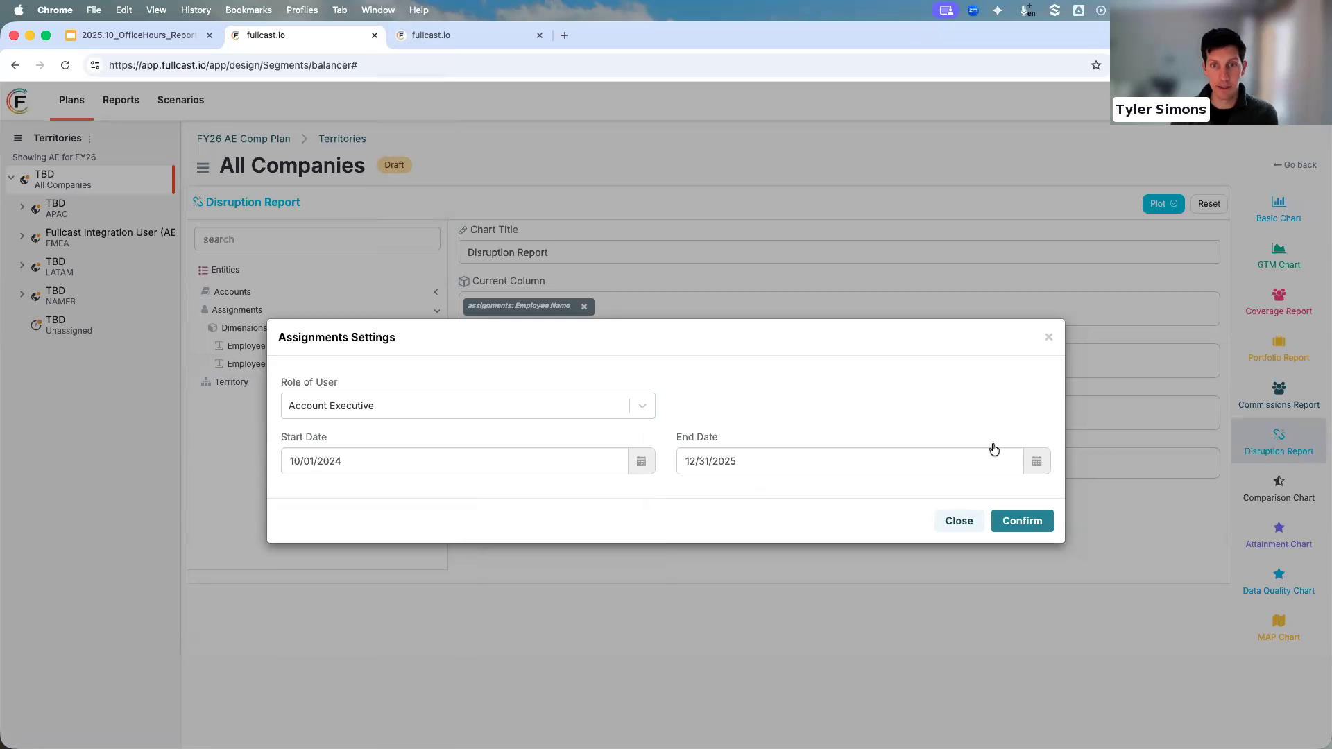
Set the current column's end date to 12/31/2024 and confirm the assignment settings.
click(864, 462)
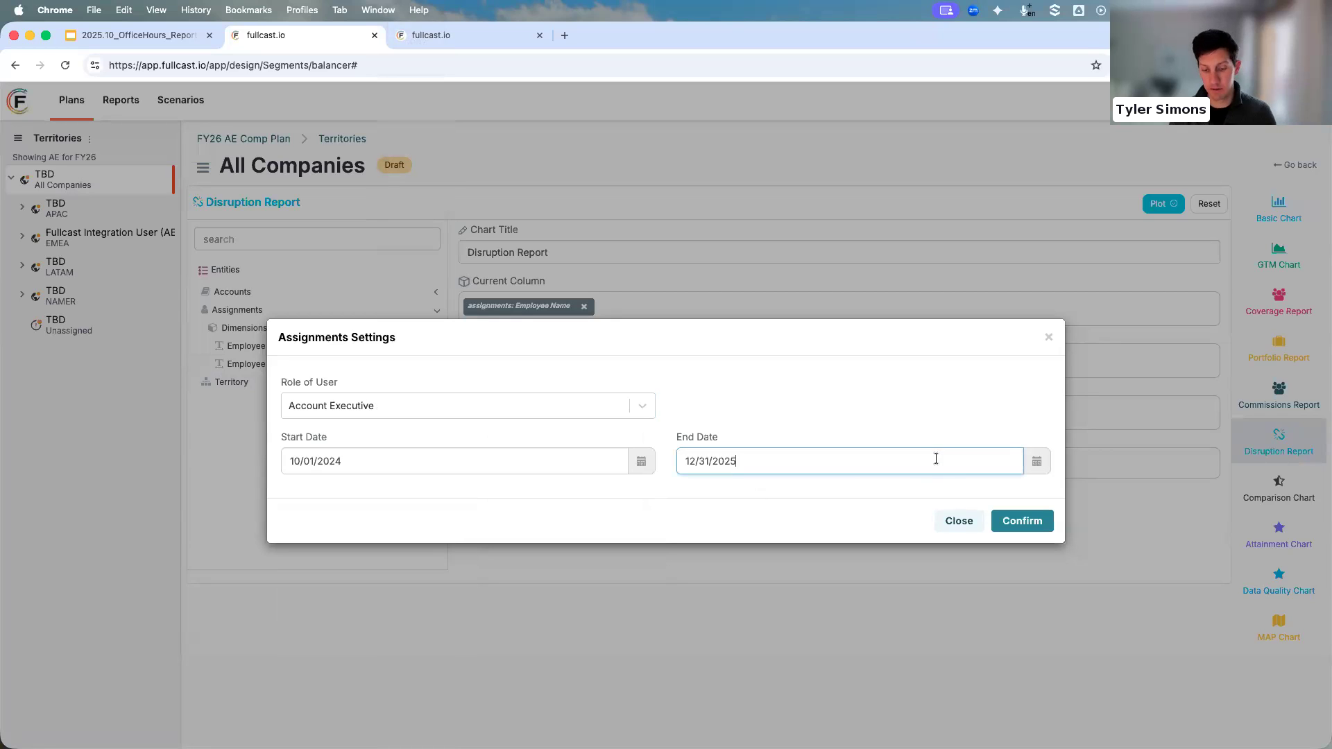
click(1045, 467)
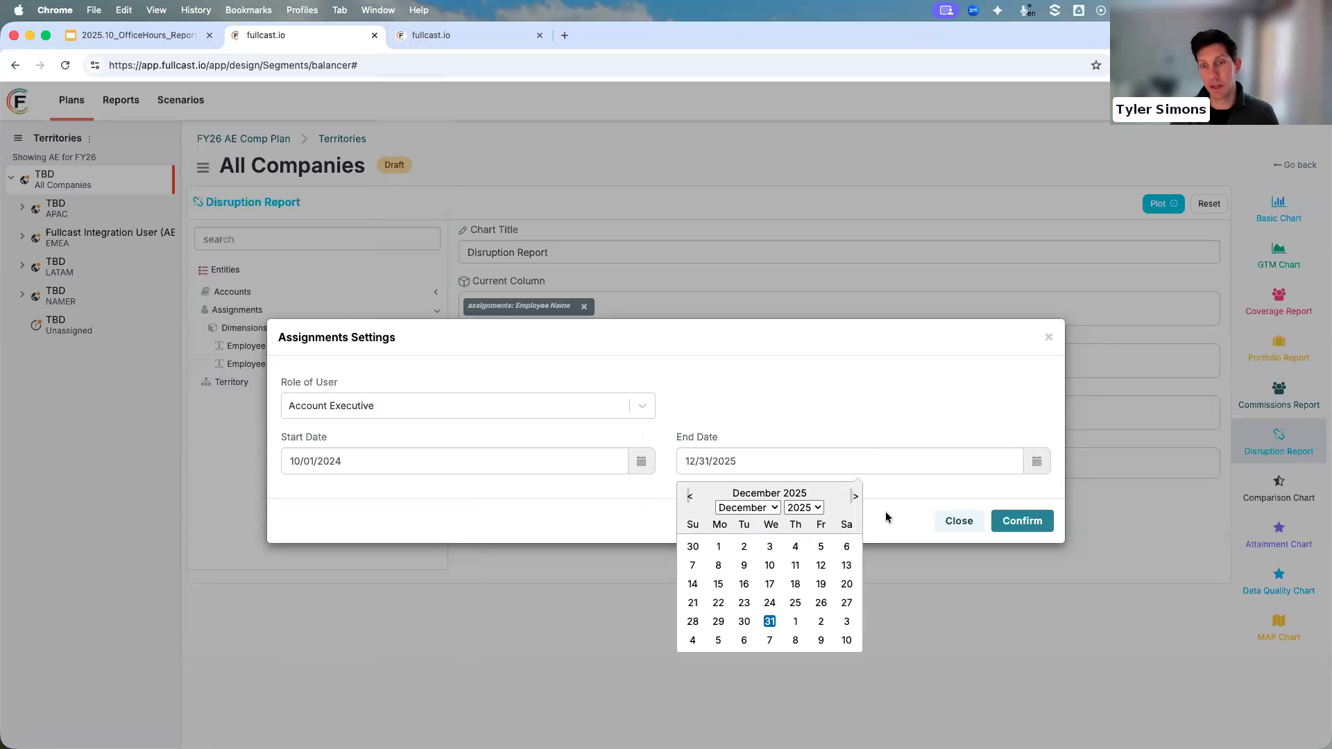
click(810, 509)
click(812, 493)
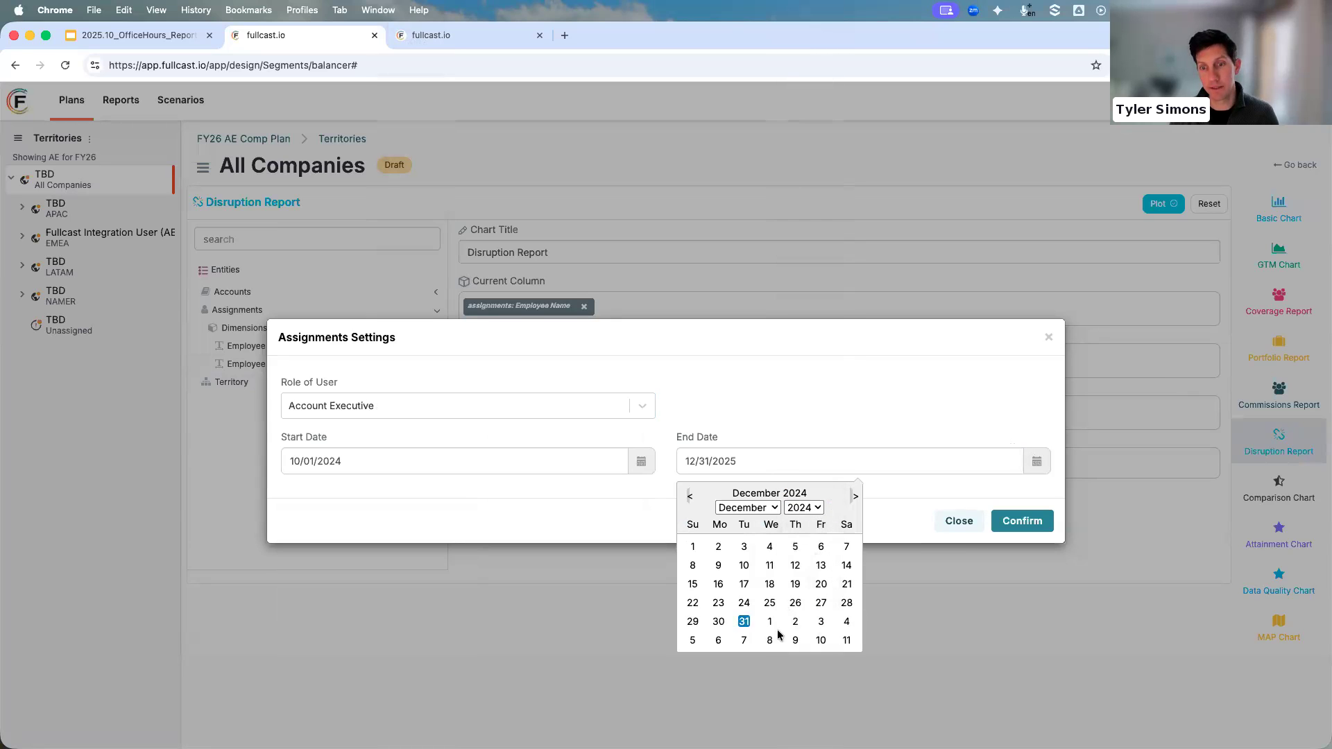
click(744, 623)
click(1022, 521)
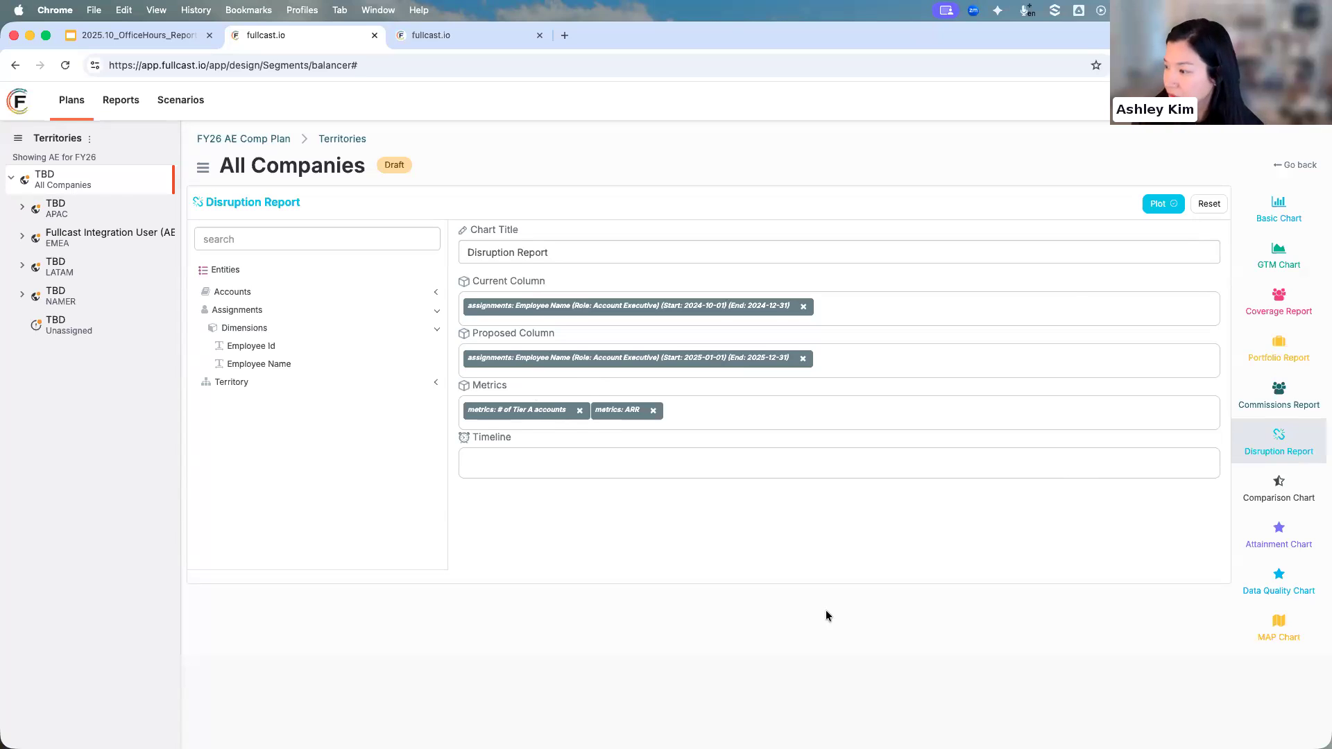
Plot the revised disruption report, view the decision centers offered for pinning it and leave without pinning.
click(1165, 205)
click(1316, 192)
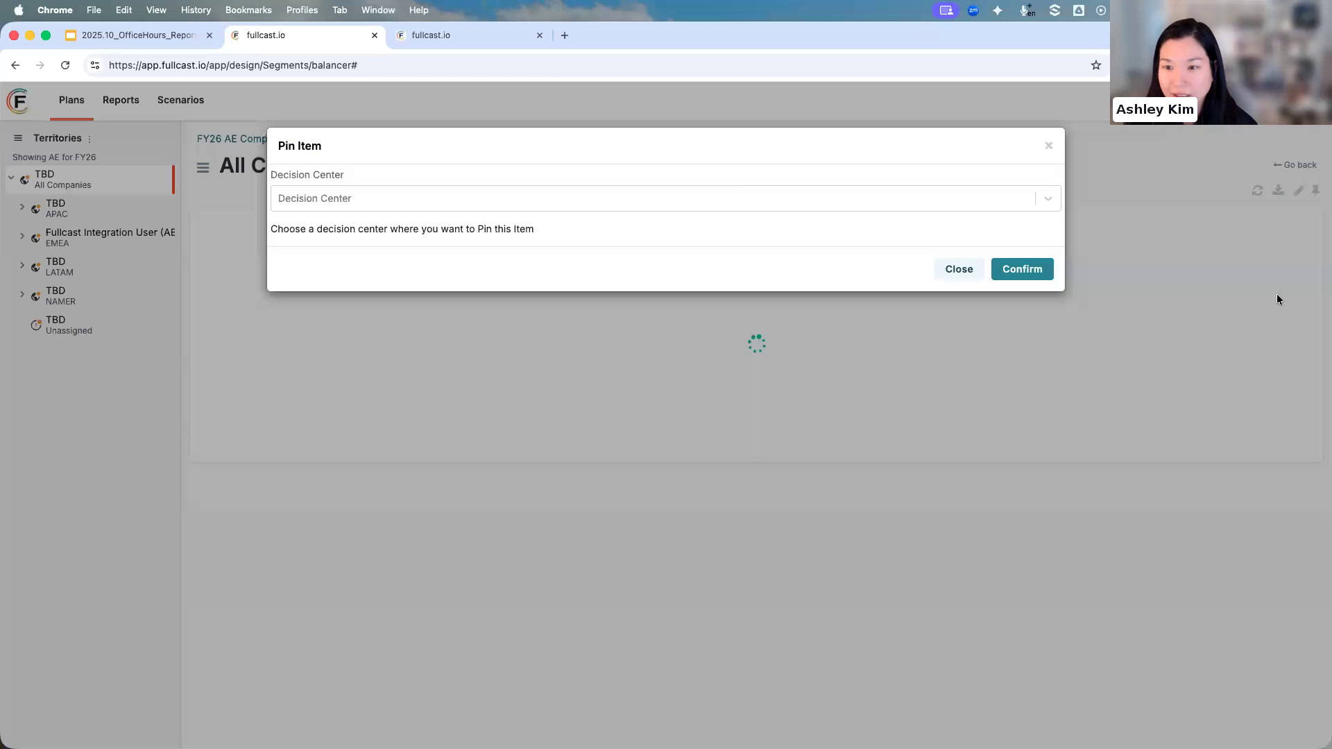
click(555, 201)
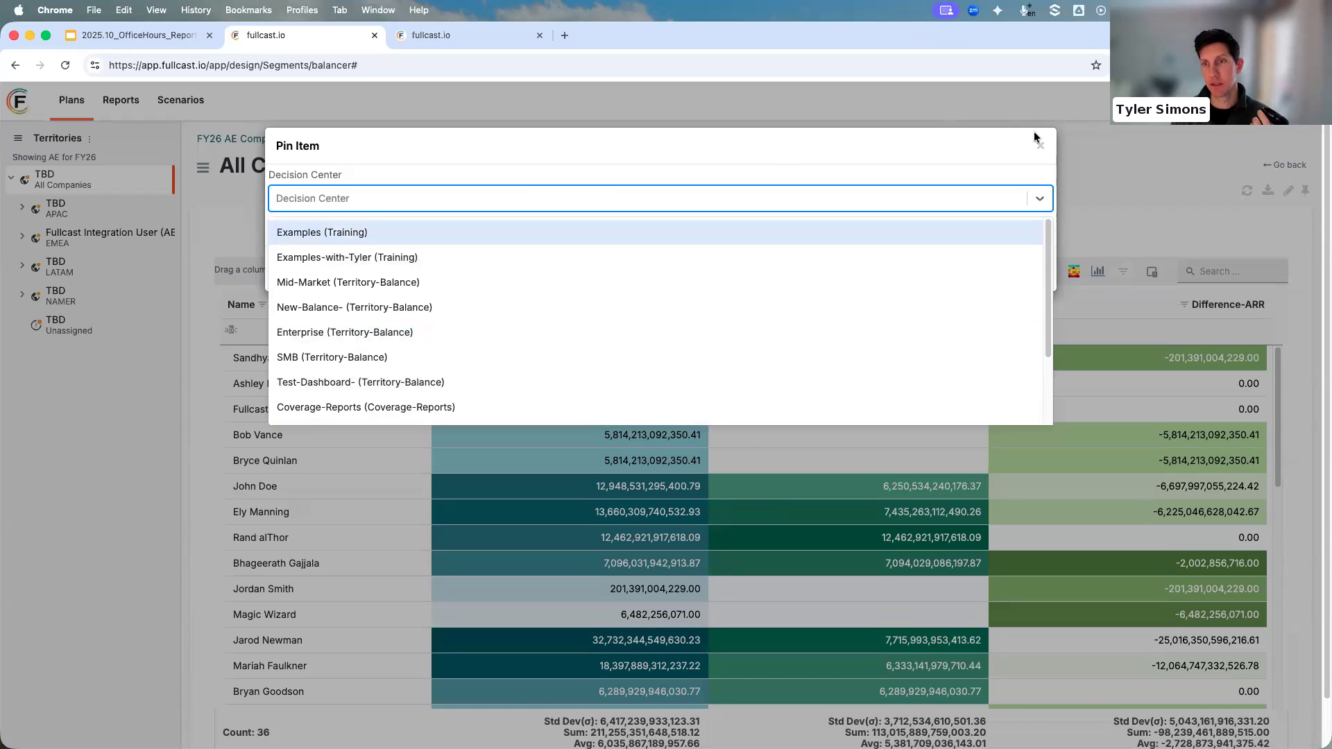
click(1278, 186)
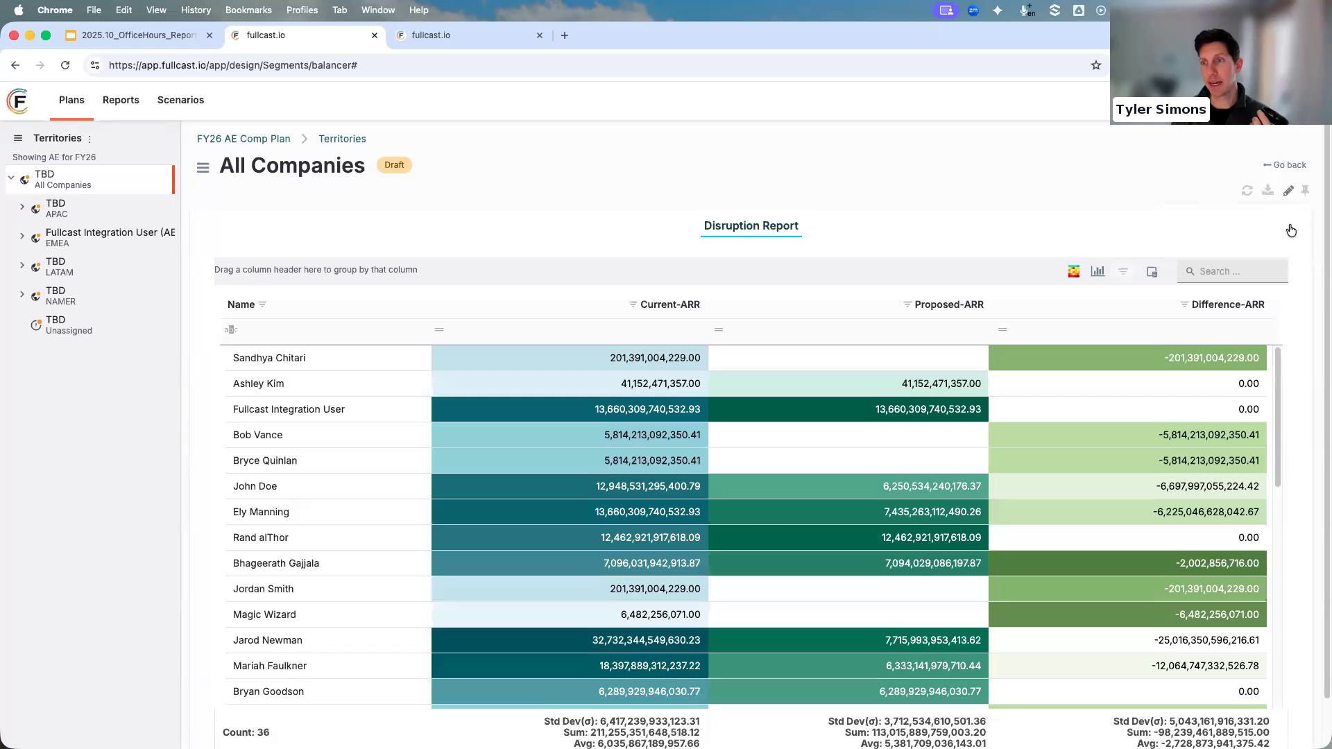
Reopen the disruption report's setup and replace both the current and proposed columns with the Territory dimension Name.
click(1291, 230)
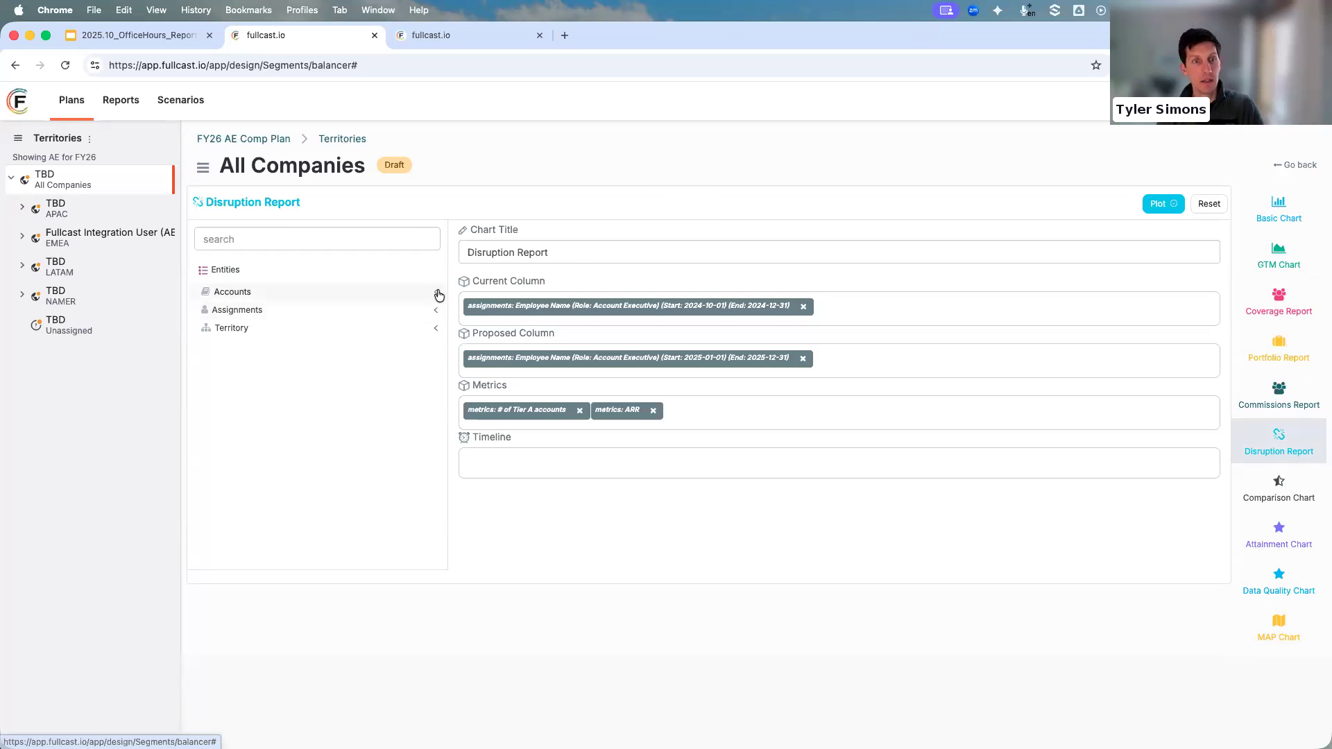
click(435, 328)
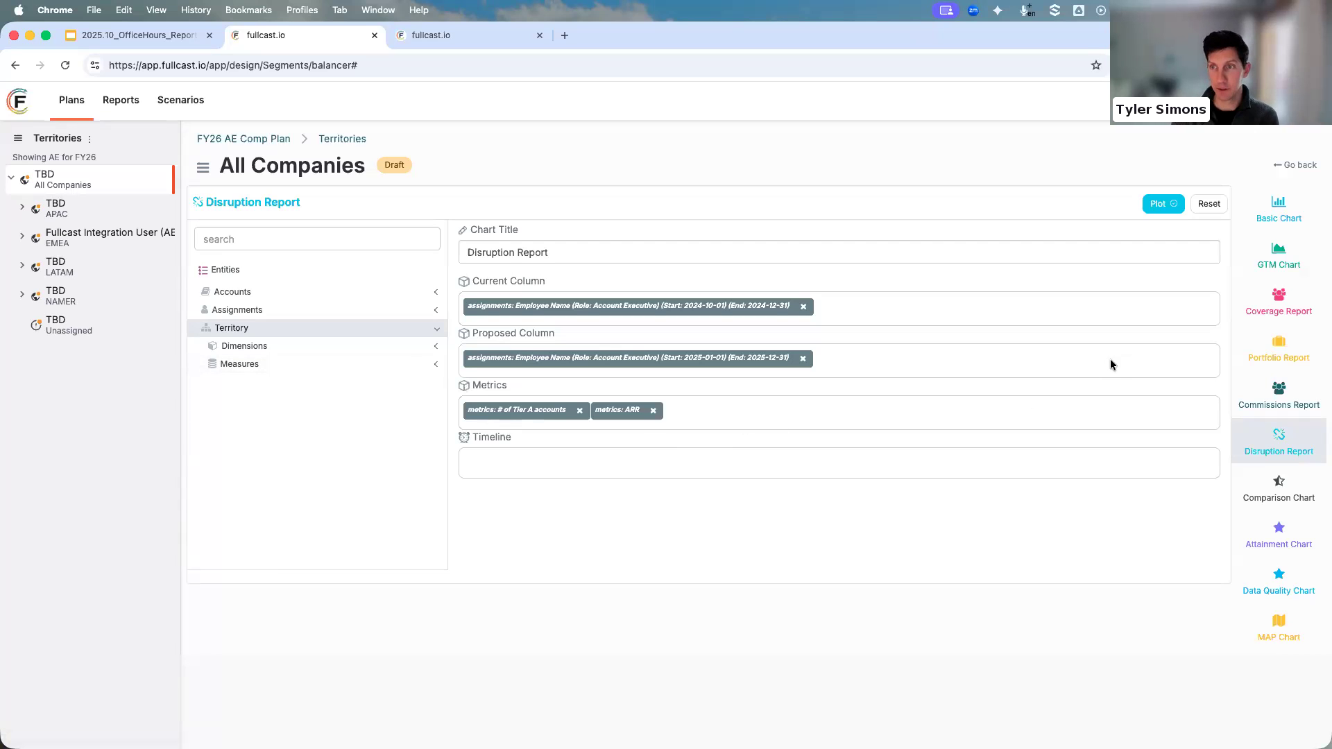
click(435, 354)
scroll(312, 412, down, 5)
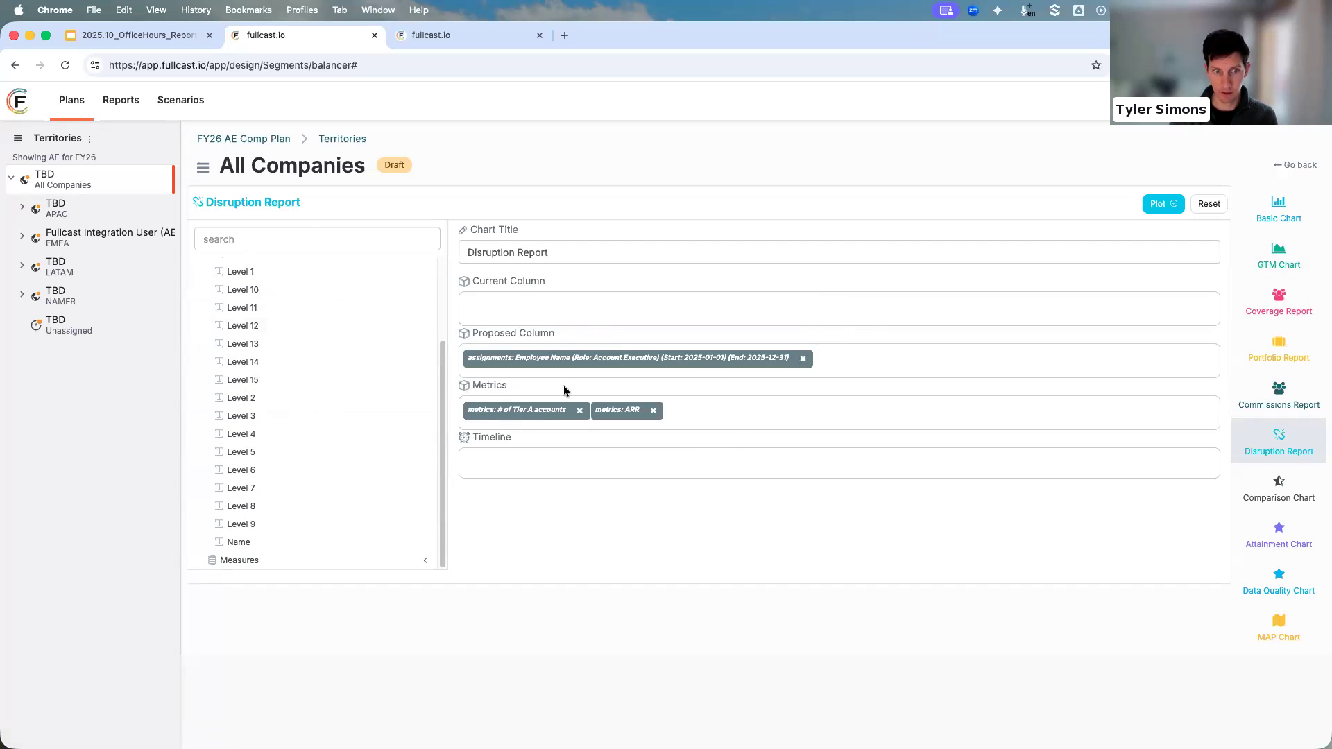
click(804, 357)
drag(258, 545, 568, 306)
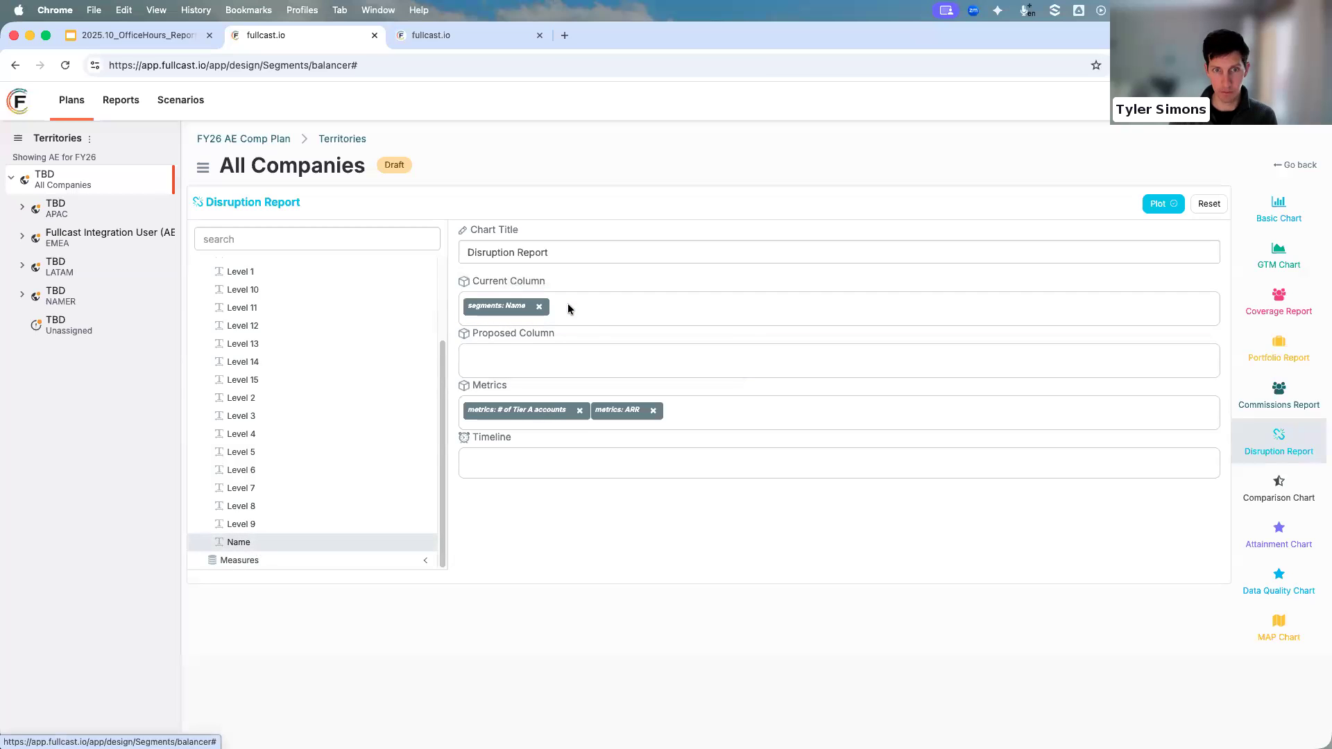
drag(265, 544, 533, 358)
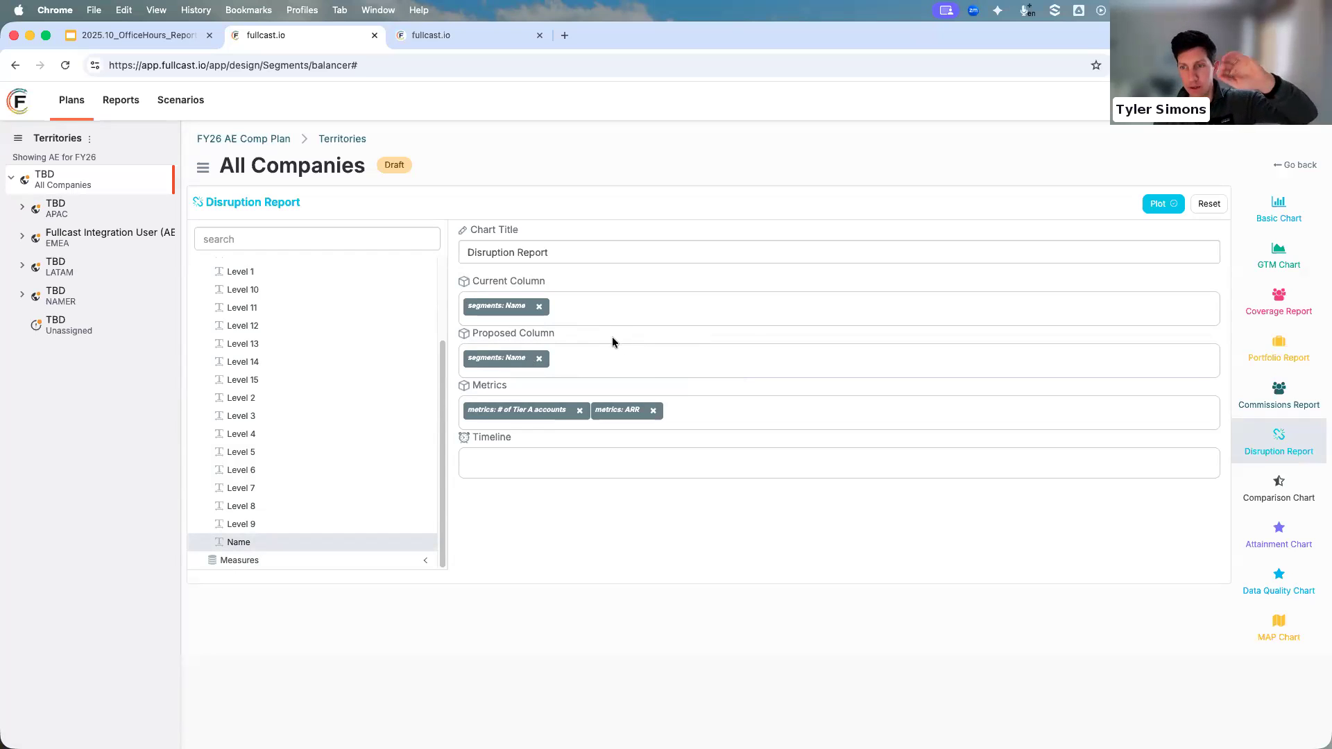
Start a GTM chart by the Territory dimension Name and add the measure # of Tier A accounts three times.
click(1282, 262)
click(258, 398)
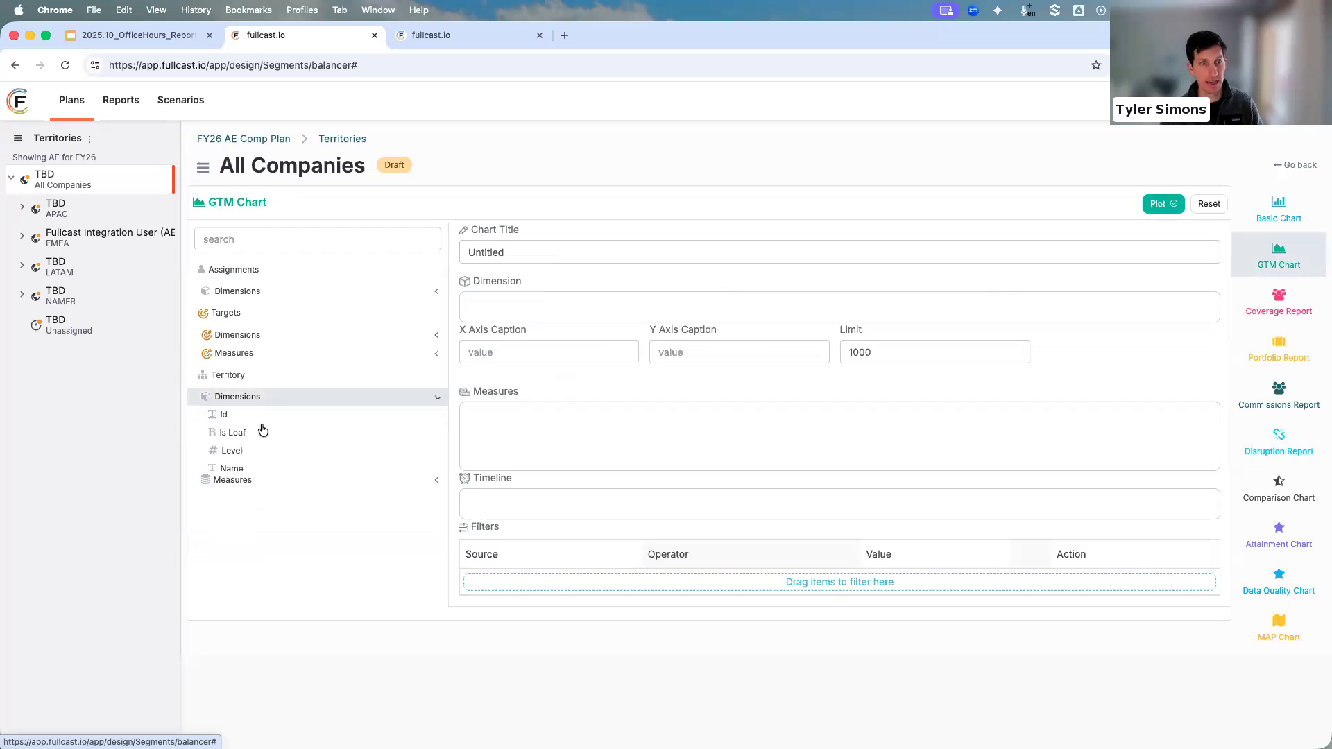
drag(258, 474, 591, 309)
click(262, 504)
drag(265, 489, 575, 456)
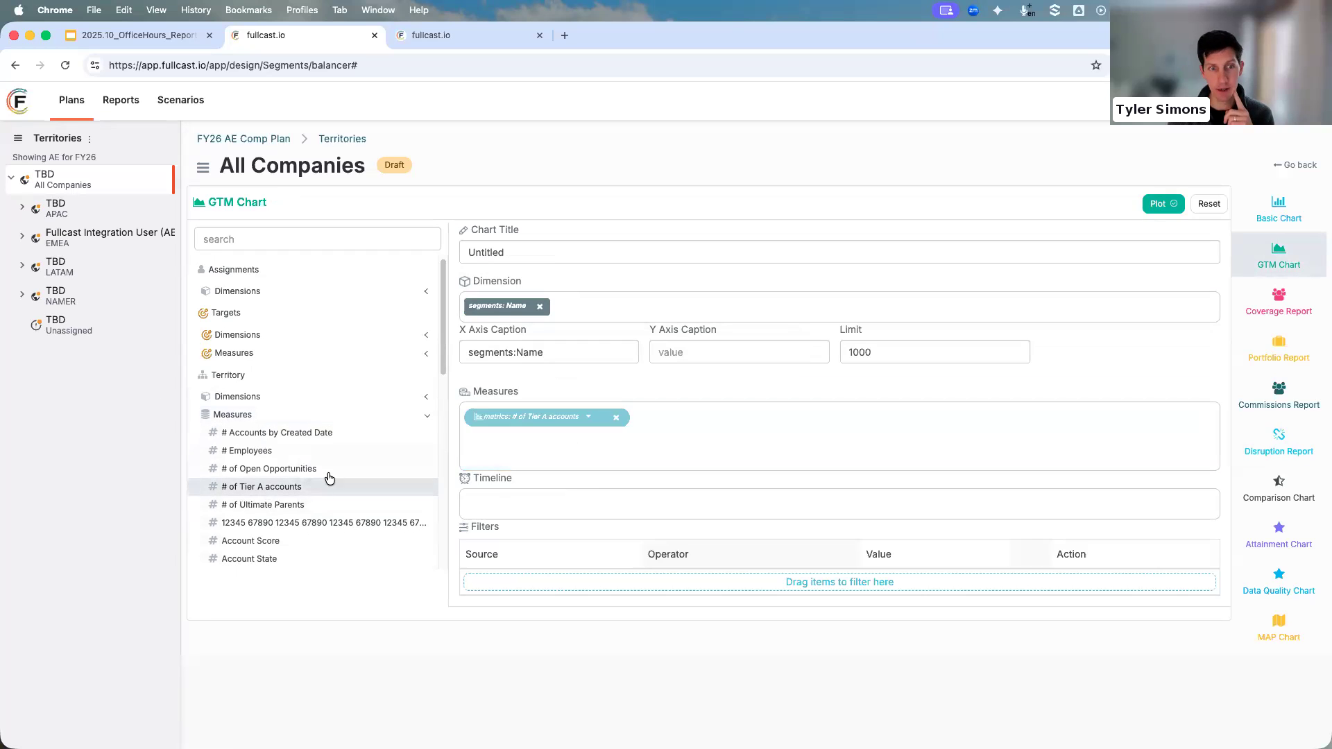
drag(736, 466, 741, 437)
drag(355, 491, 847, 444)
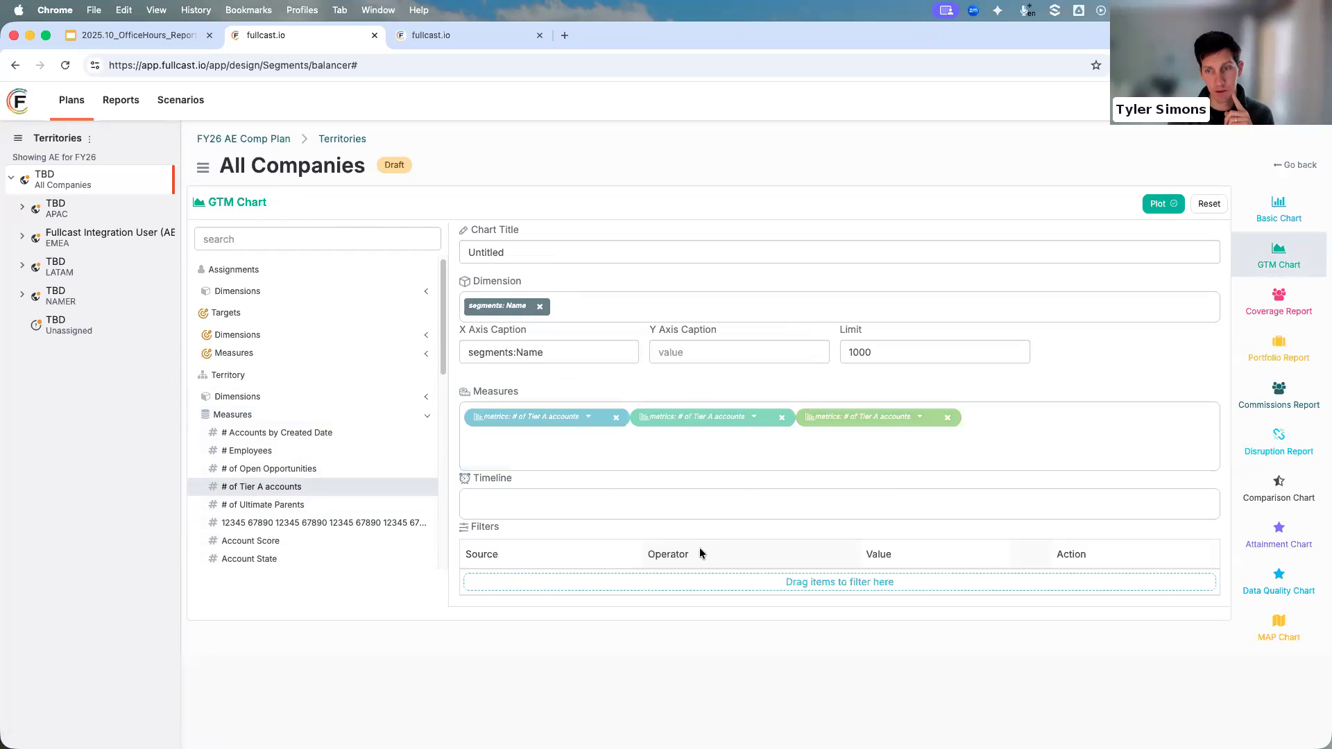
Set the first # of Tier A accounts measure's state to Current and the third's to Difference, leaving the second as Proposed.
click(577, 426)
mouse_move(515, 515)
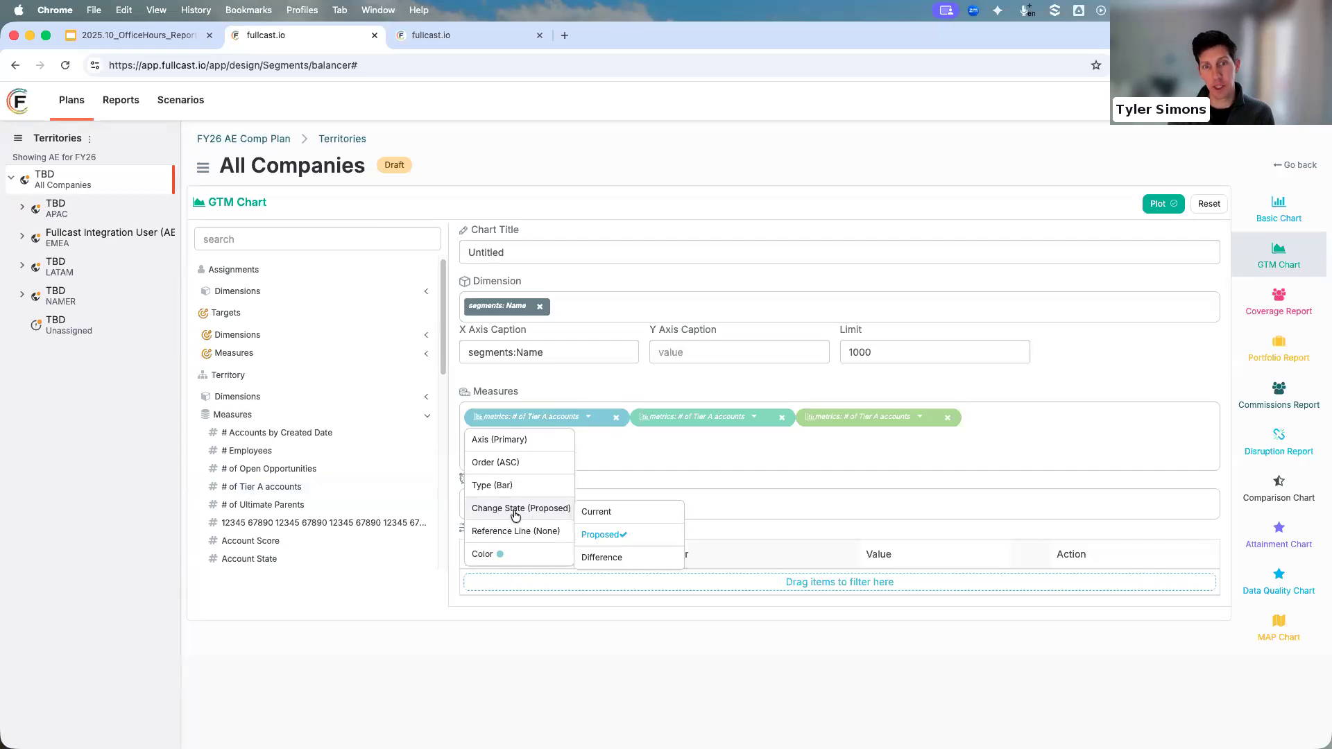
click(610, 517)
click(736, 423)
mouse_move(733, 511)
click(892, 424)
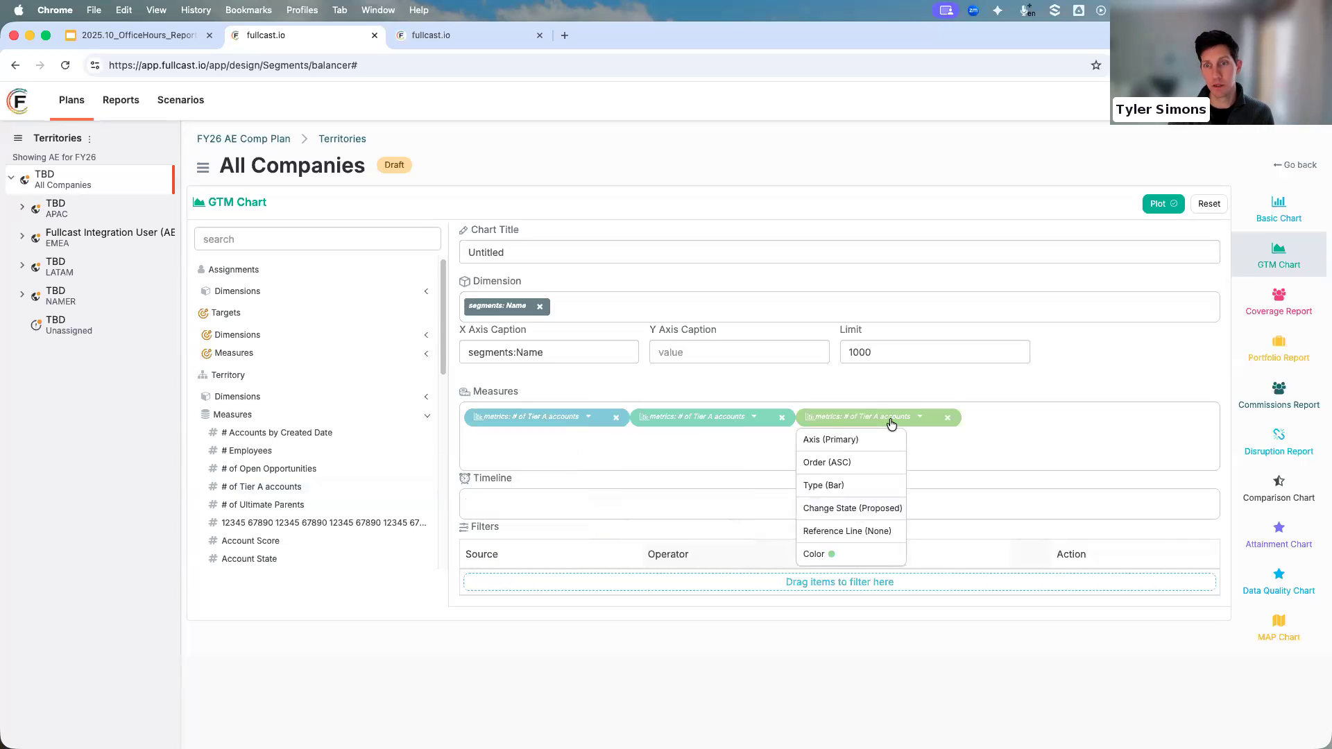
mouse_move(892, 511)
click(962, 560)
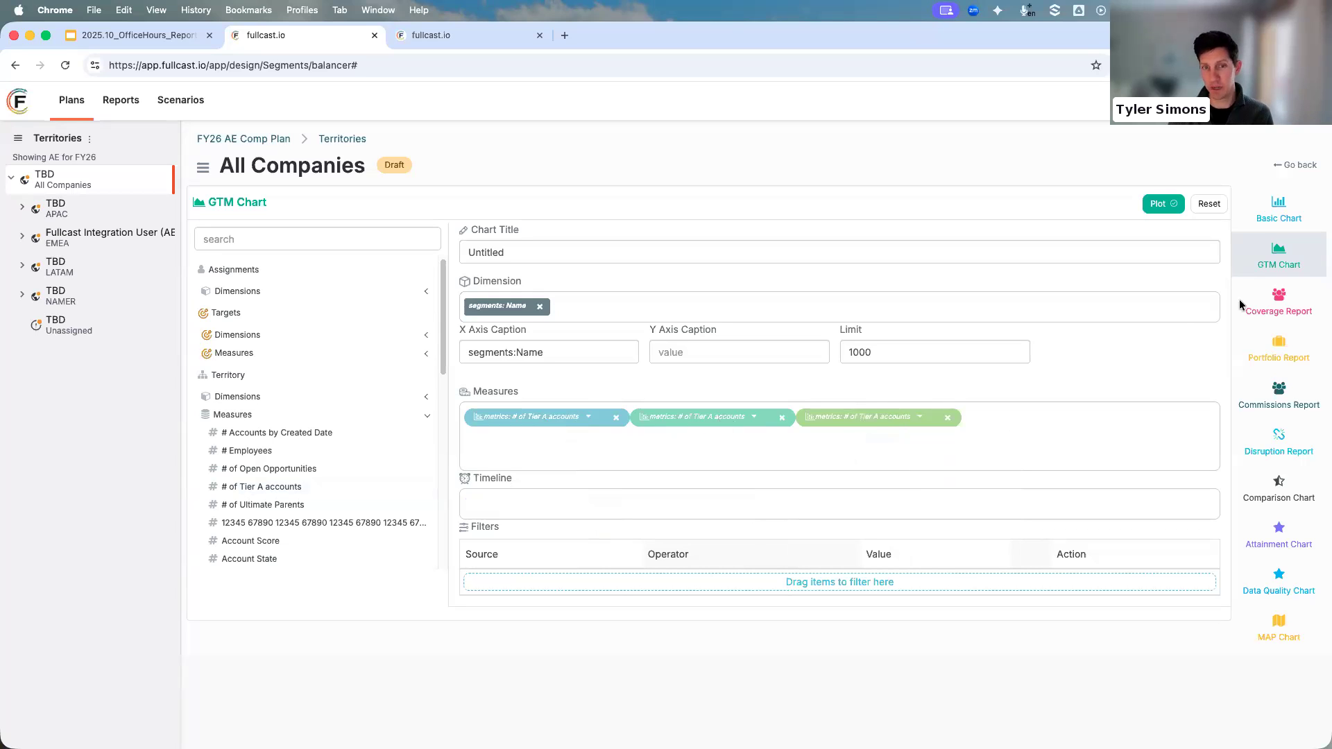
Plot the GTM chart and show it for the SMB territory under NAMER.
click(1158, 204)
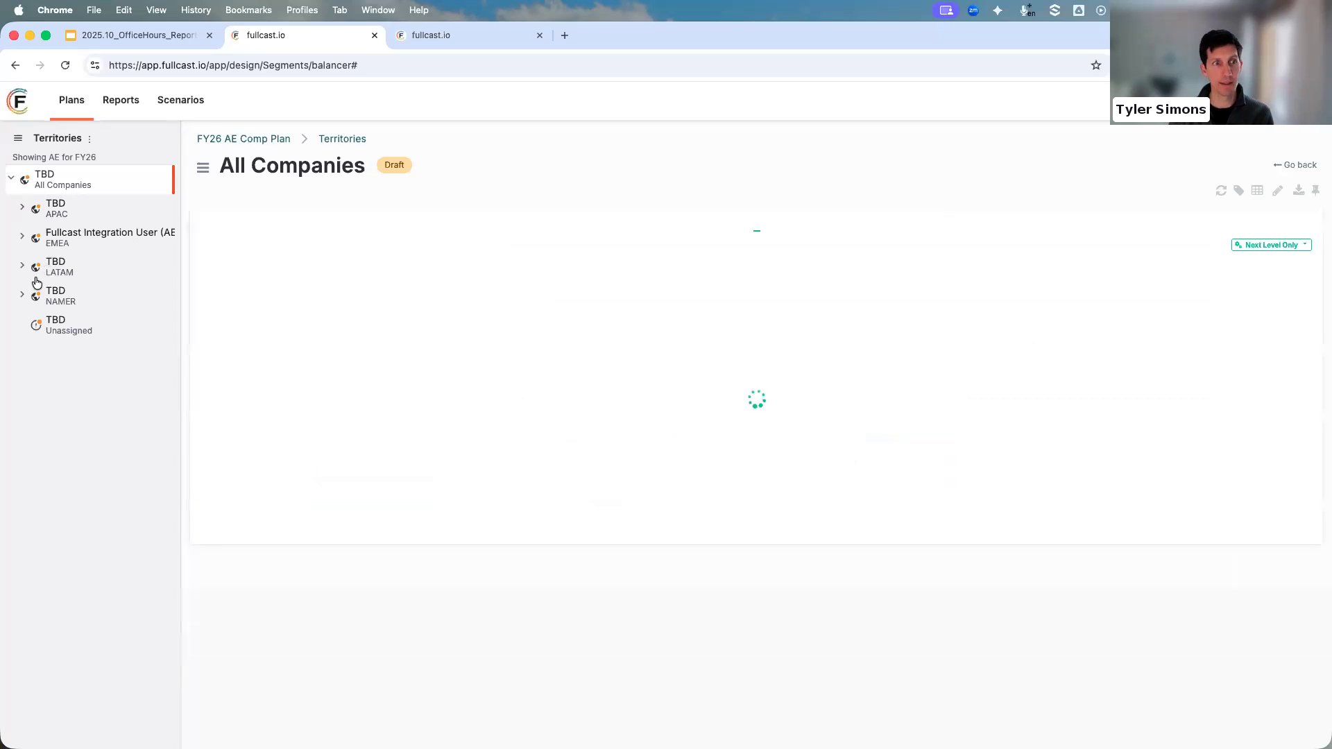
click(23, 294)
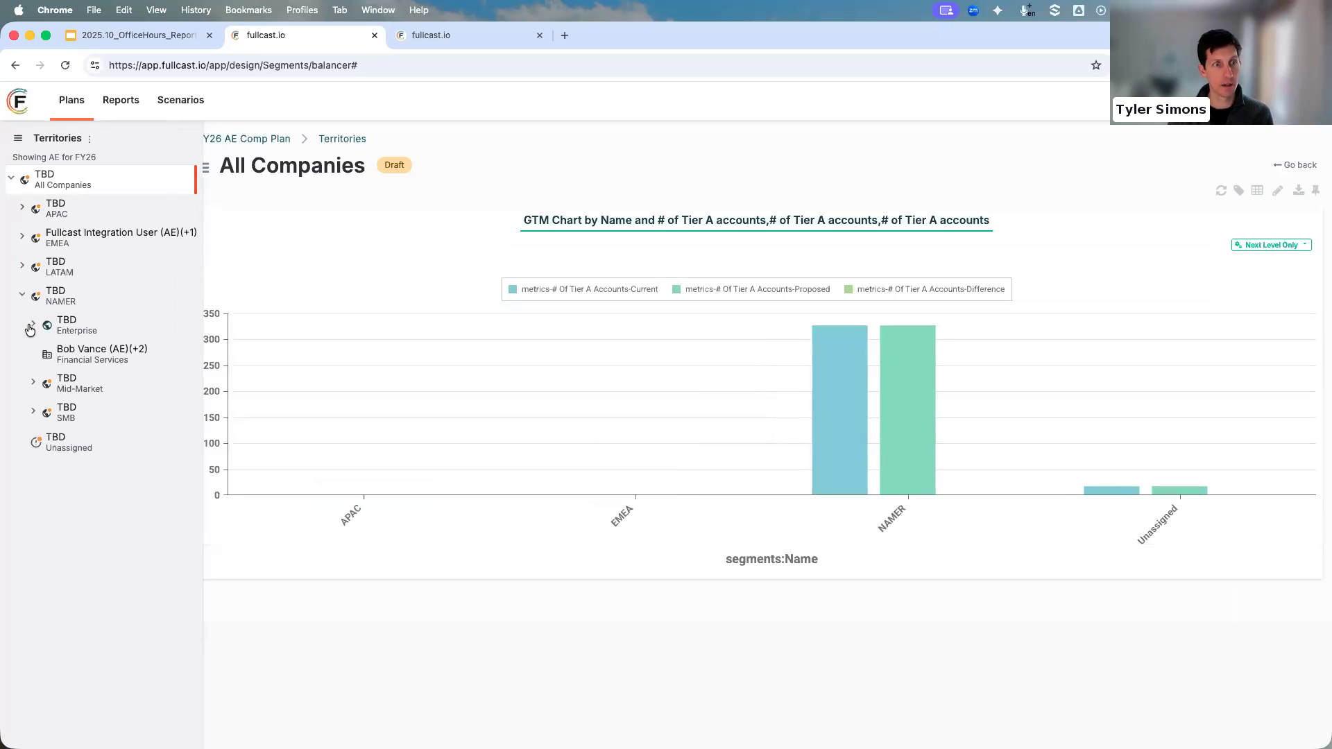
click(62, 414)
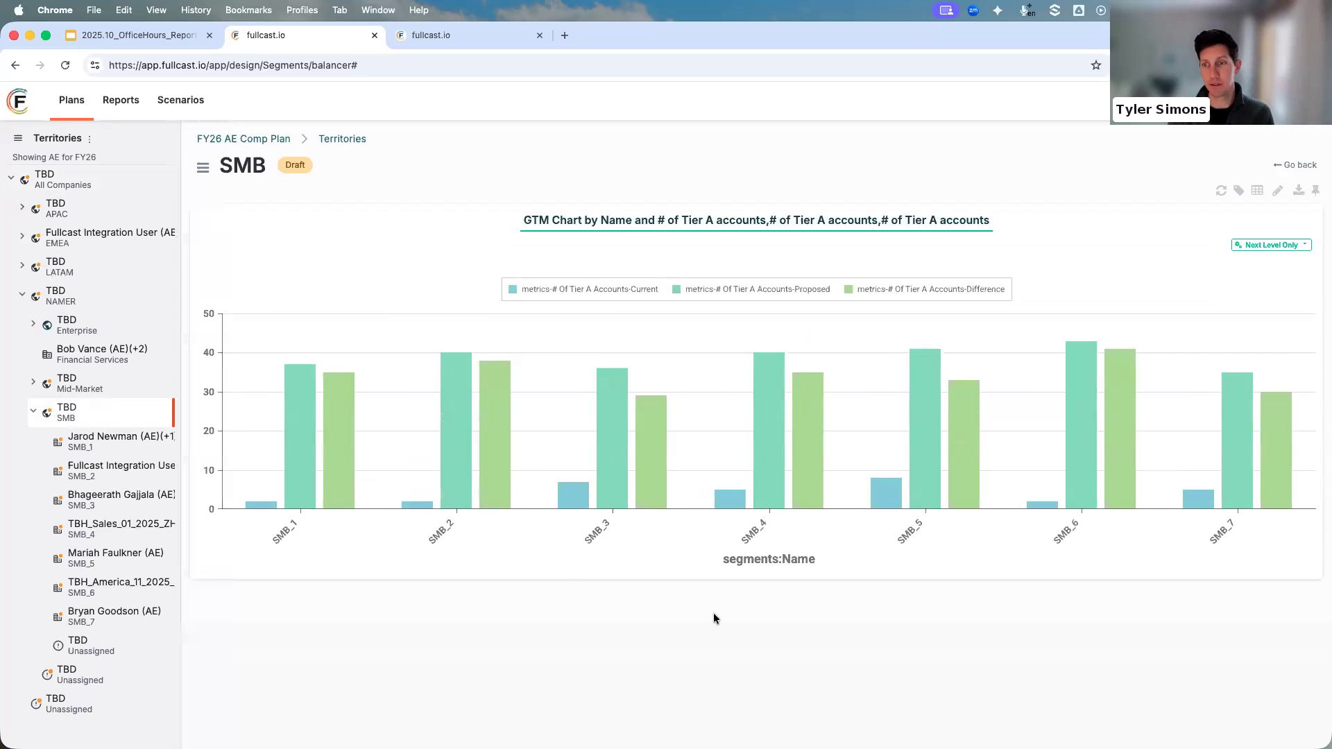
Show the chart's data table and review the current, proposed and difference figures for each SMB territory.
click(1257, 190)
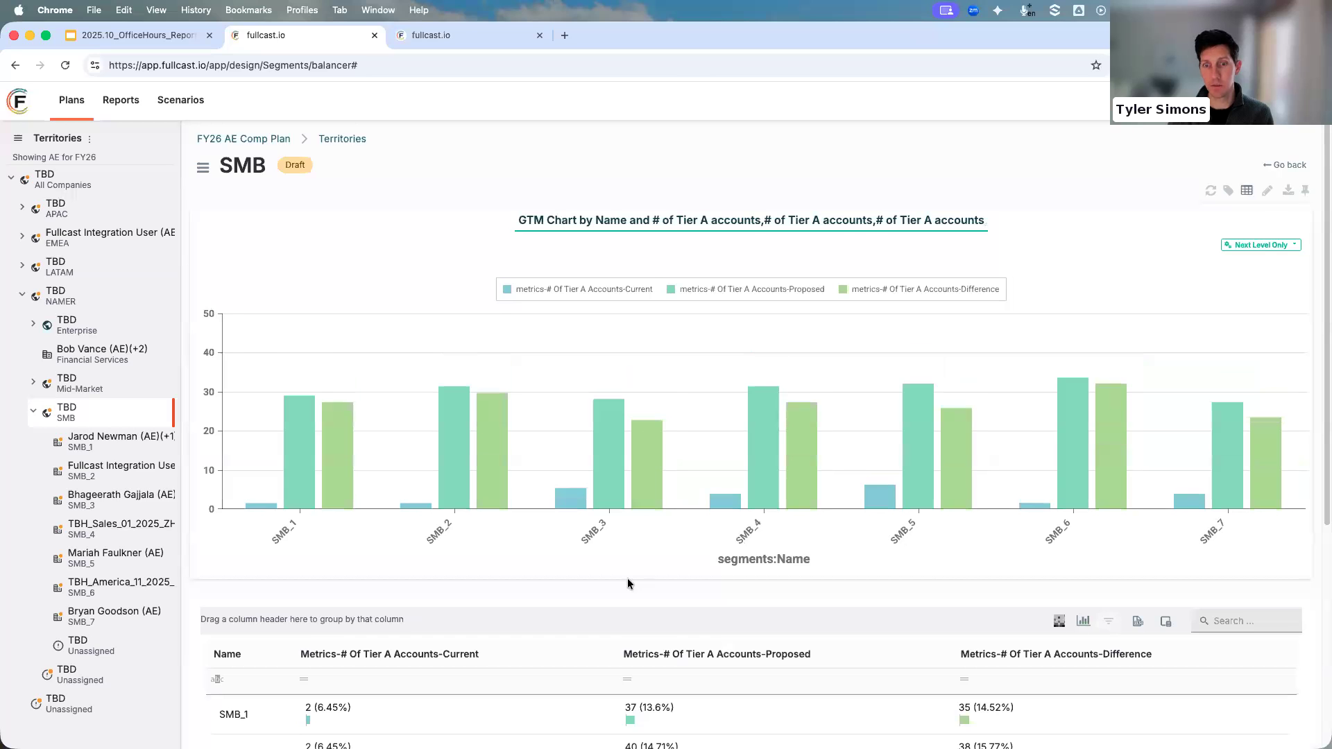
scroll(627, 579, down, 2)
scroll(627, 583, down, 3)
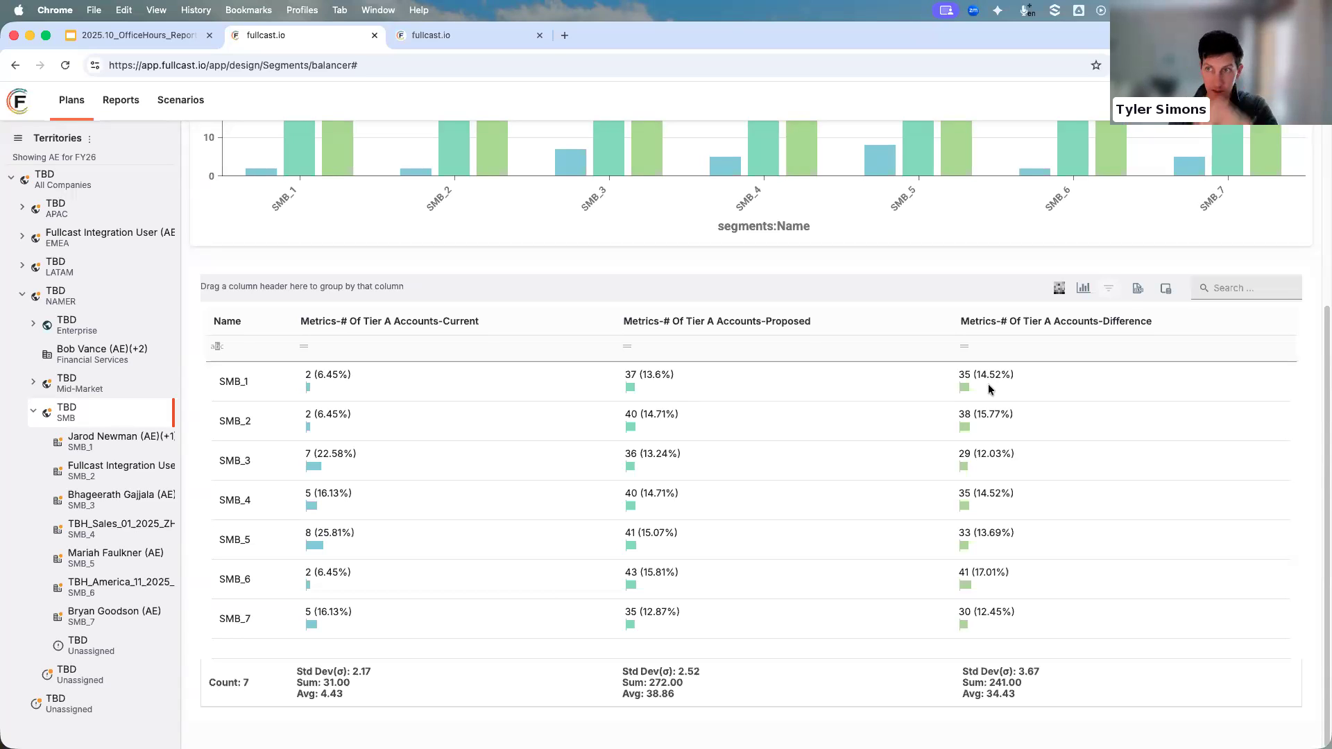
scroll(546, 397, up, 5)
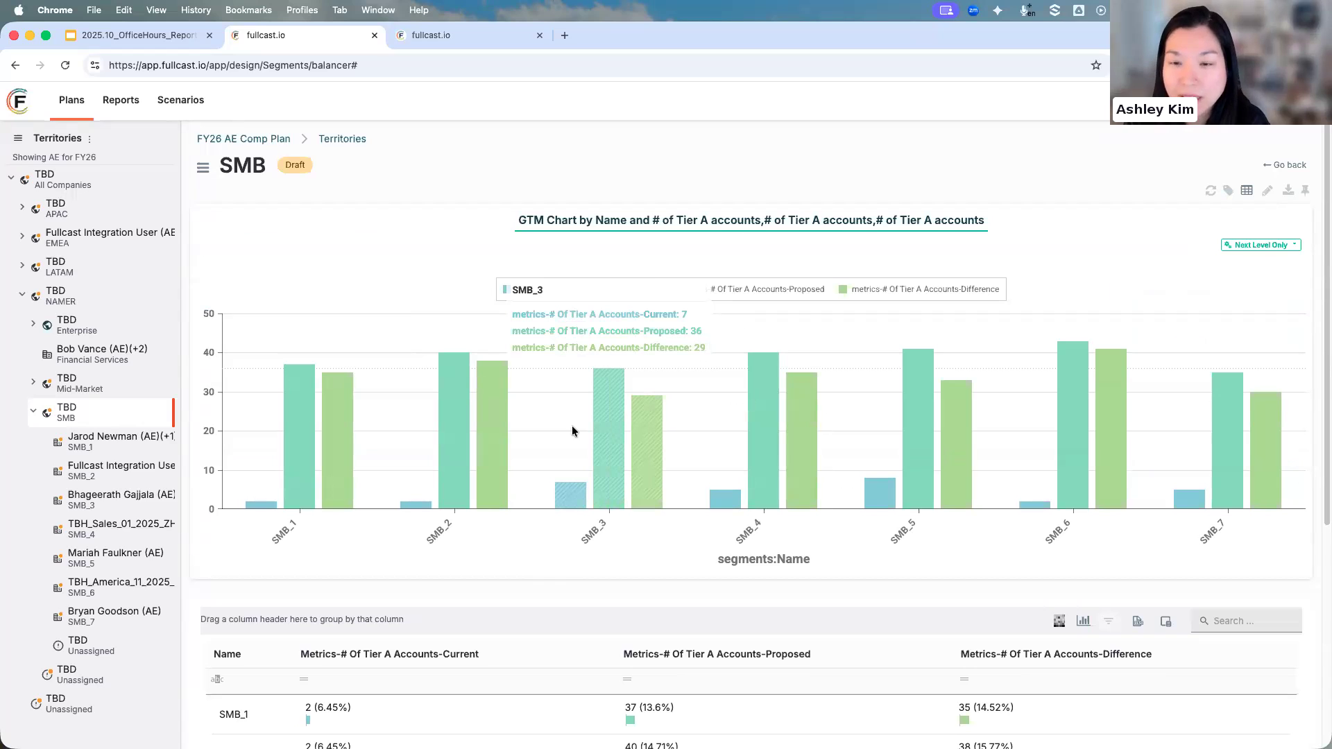
Add a Mean reference line to the Current # of Tier A accounts measure and replot the GTM chart.
click(1267, 190)
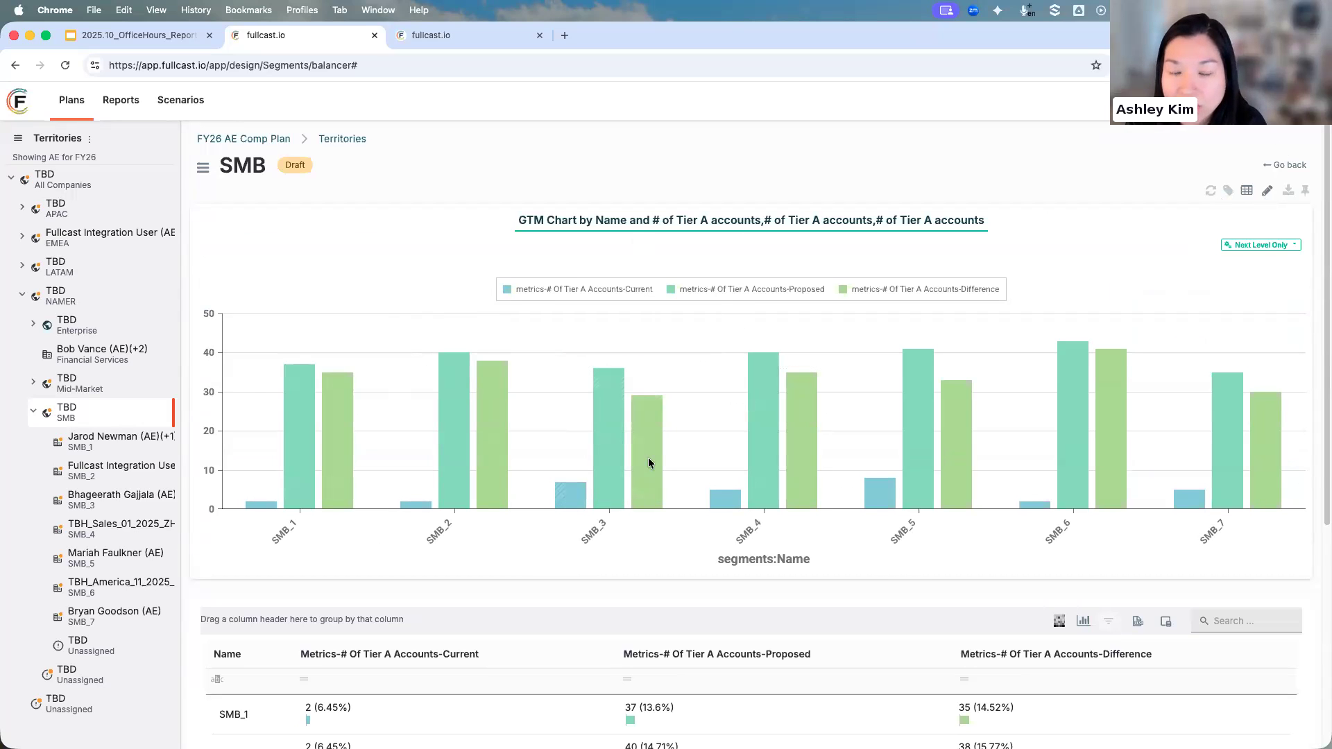
click(566, 419)
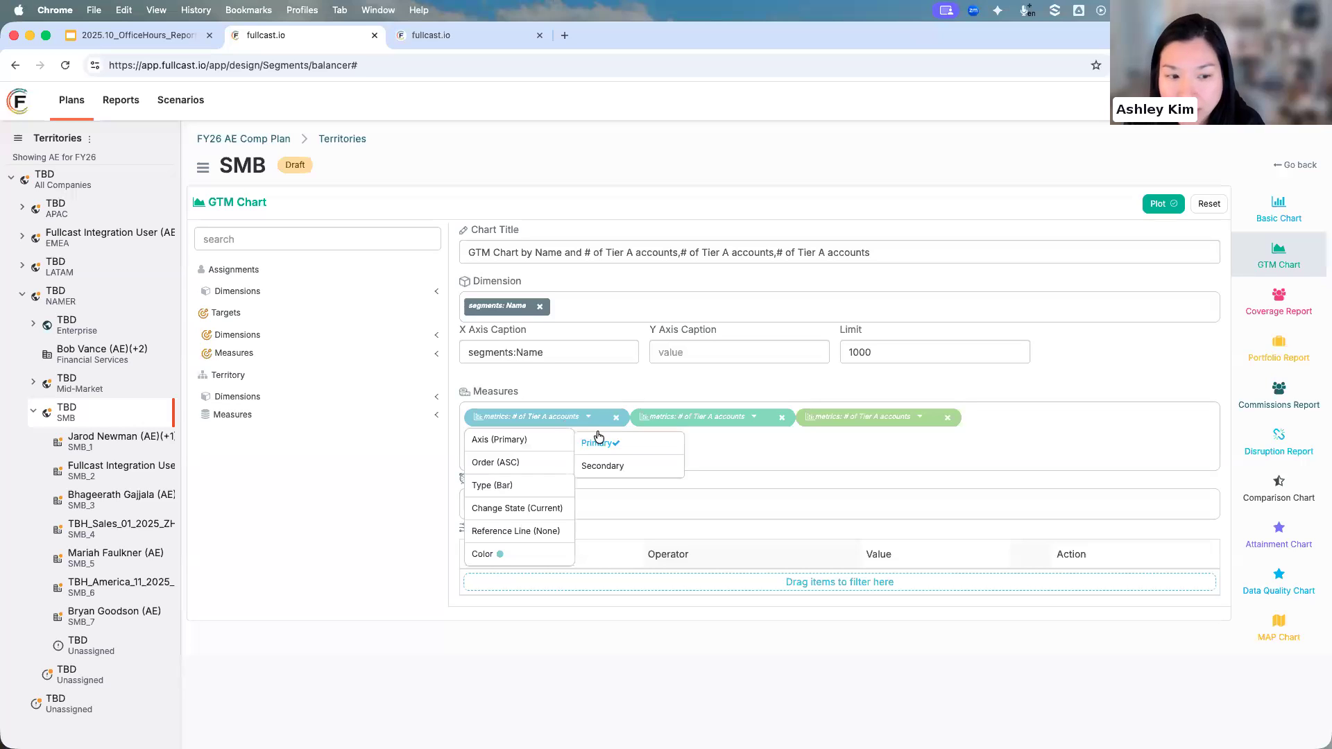
click(741, 443)
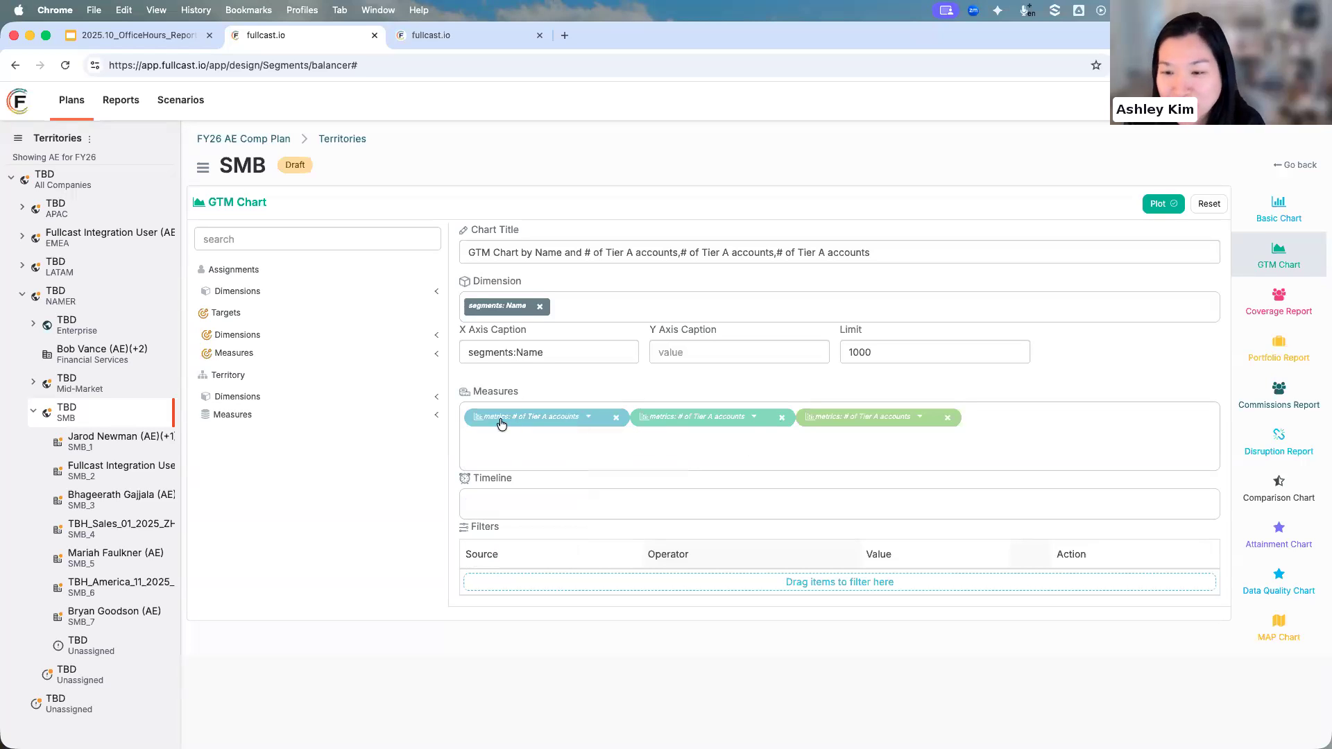
click(580, 419)
mouse_move(501, 559)
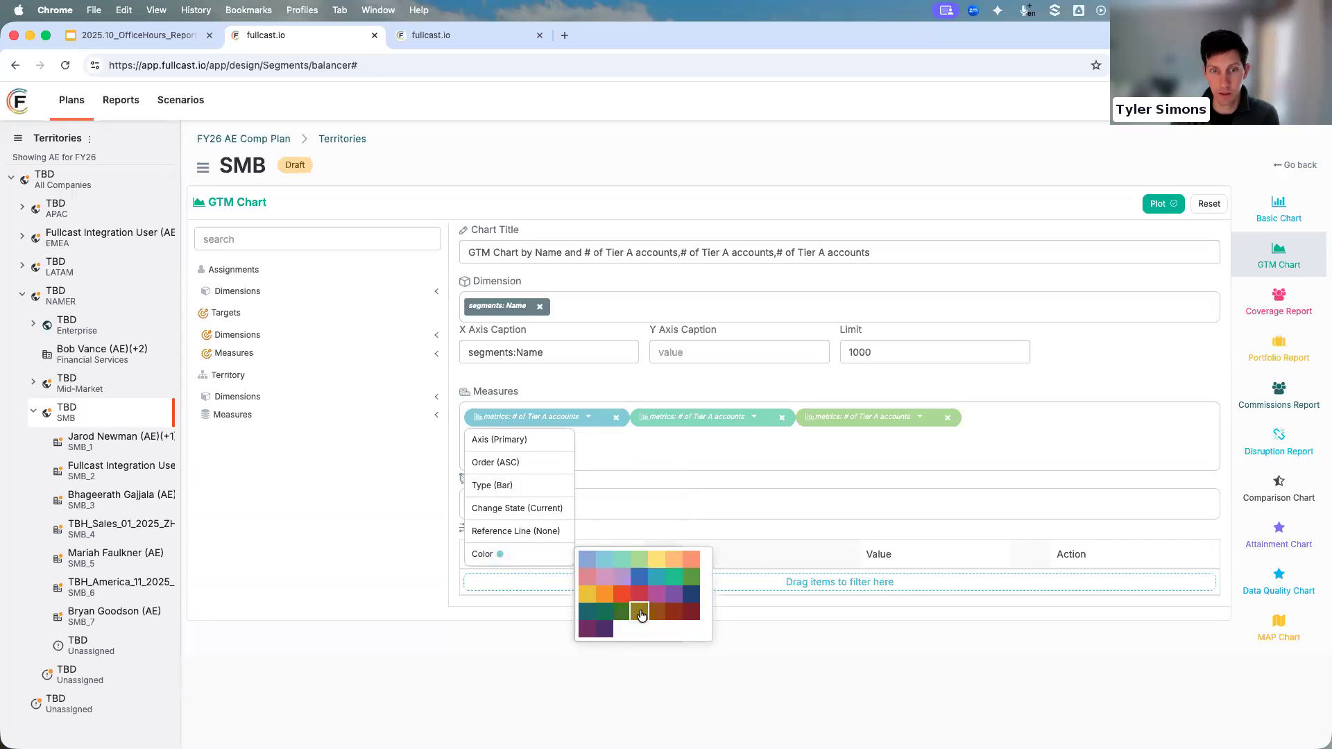
mouse_move(529, 532)
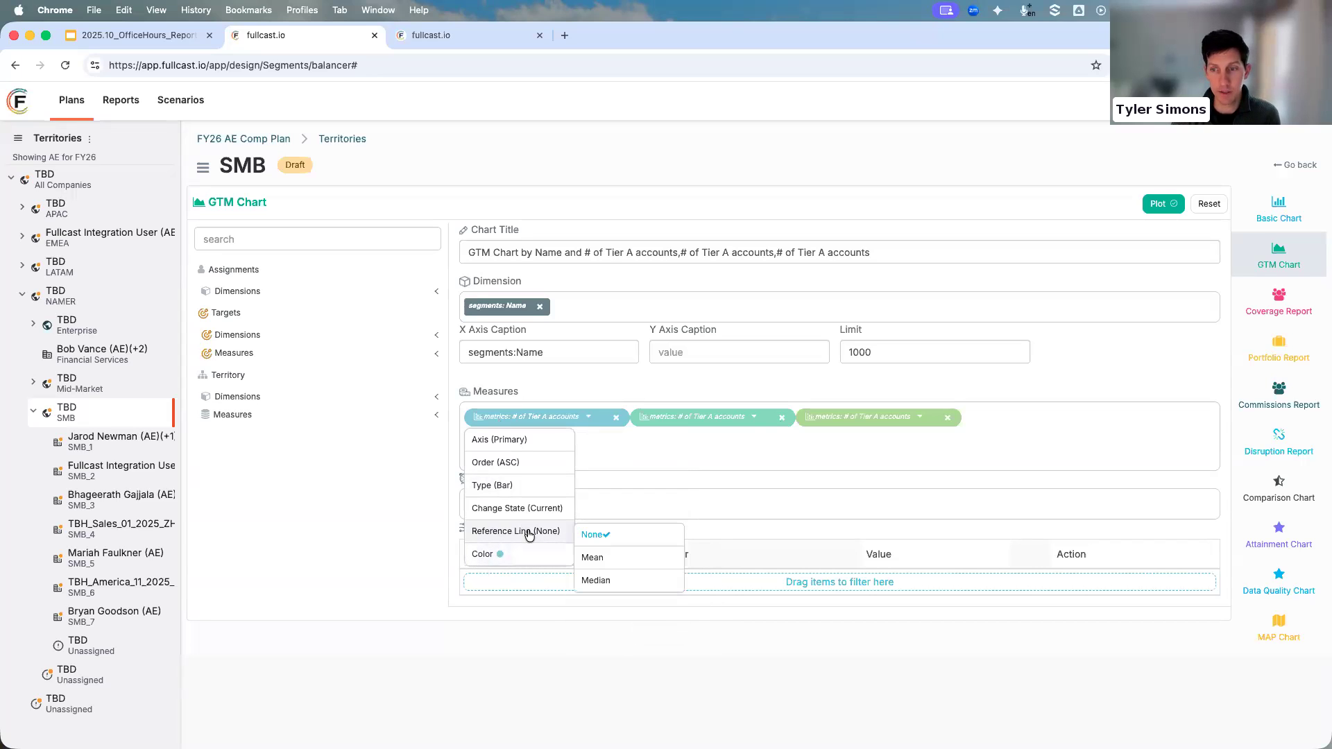
click(616, 564)
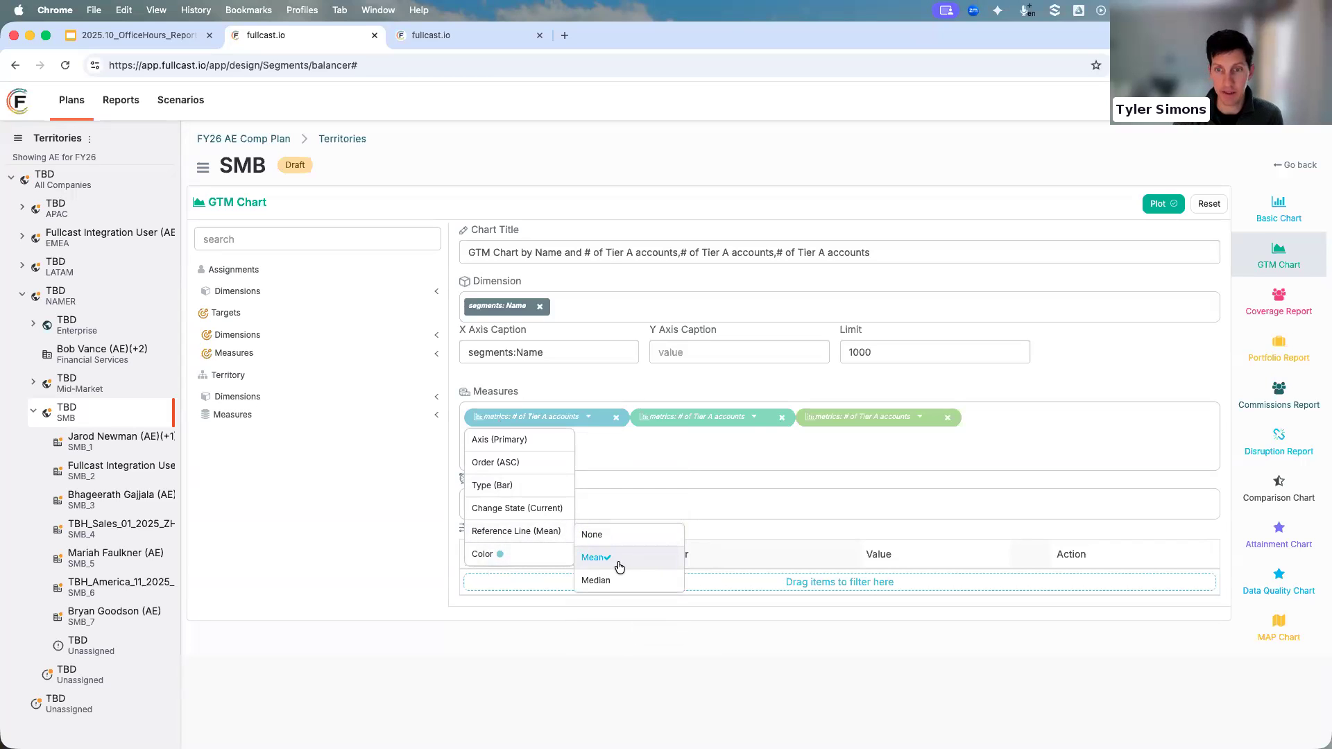
click(755, 452)
click(1158, 204)
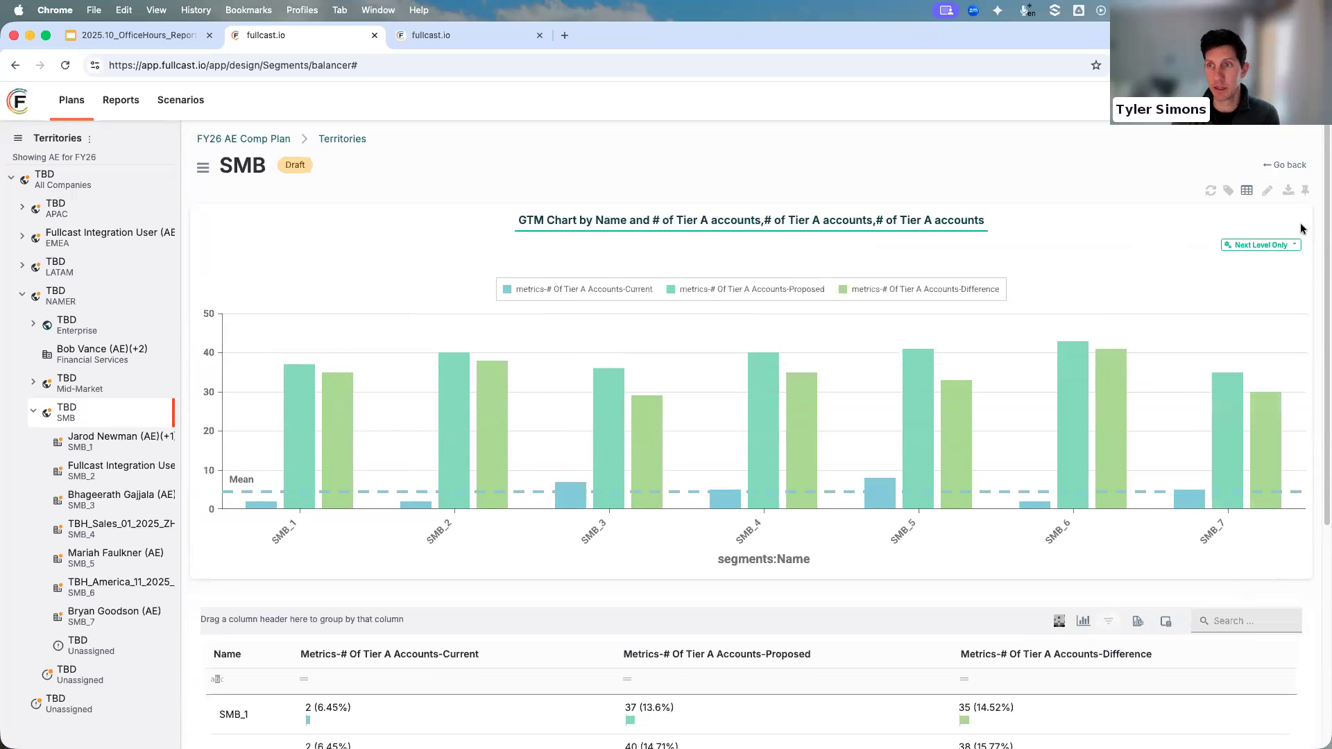
Set the Current measure's reference line to None and remove the Proposed and Difference # of Tier A accounts measures.
click(1270, 194)
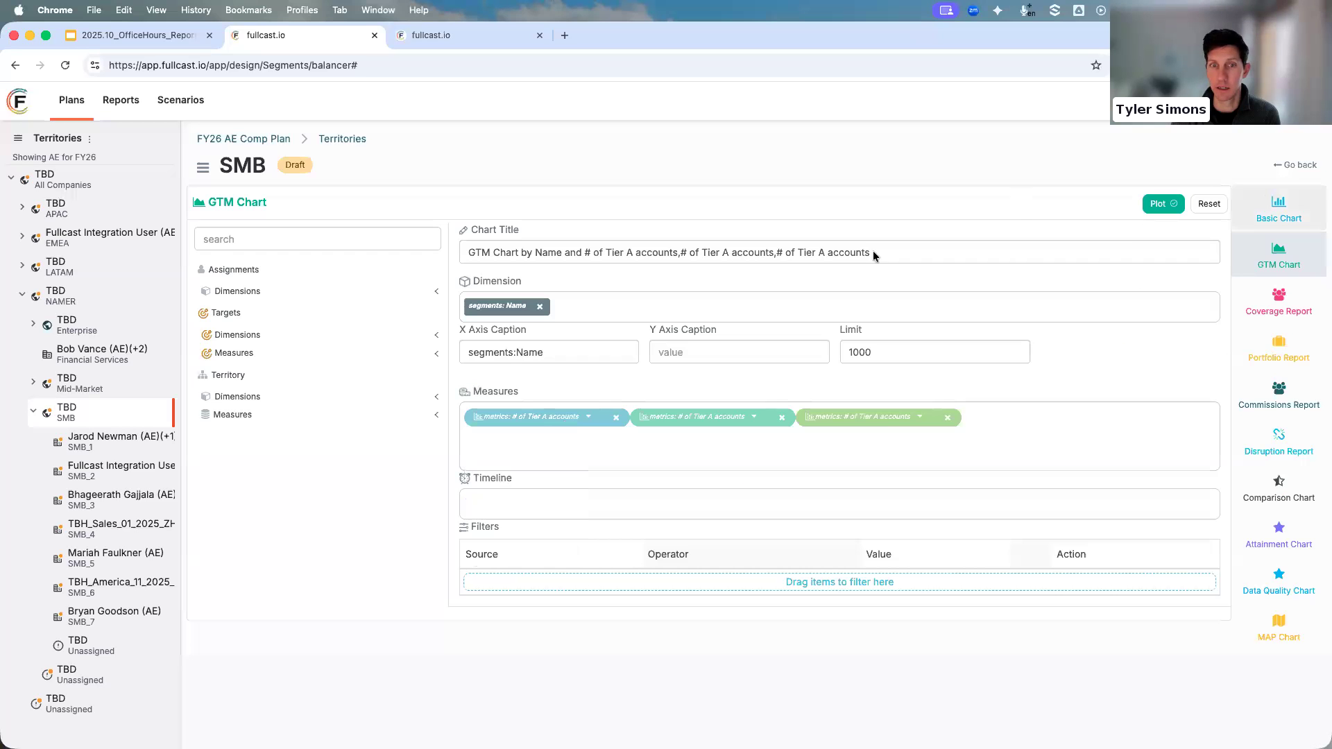
click(539, 419)
click(587, 539)
mouse_move(490, 485)
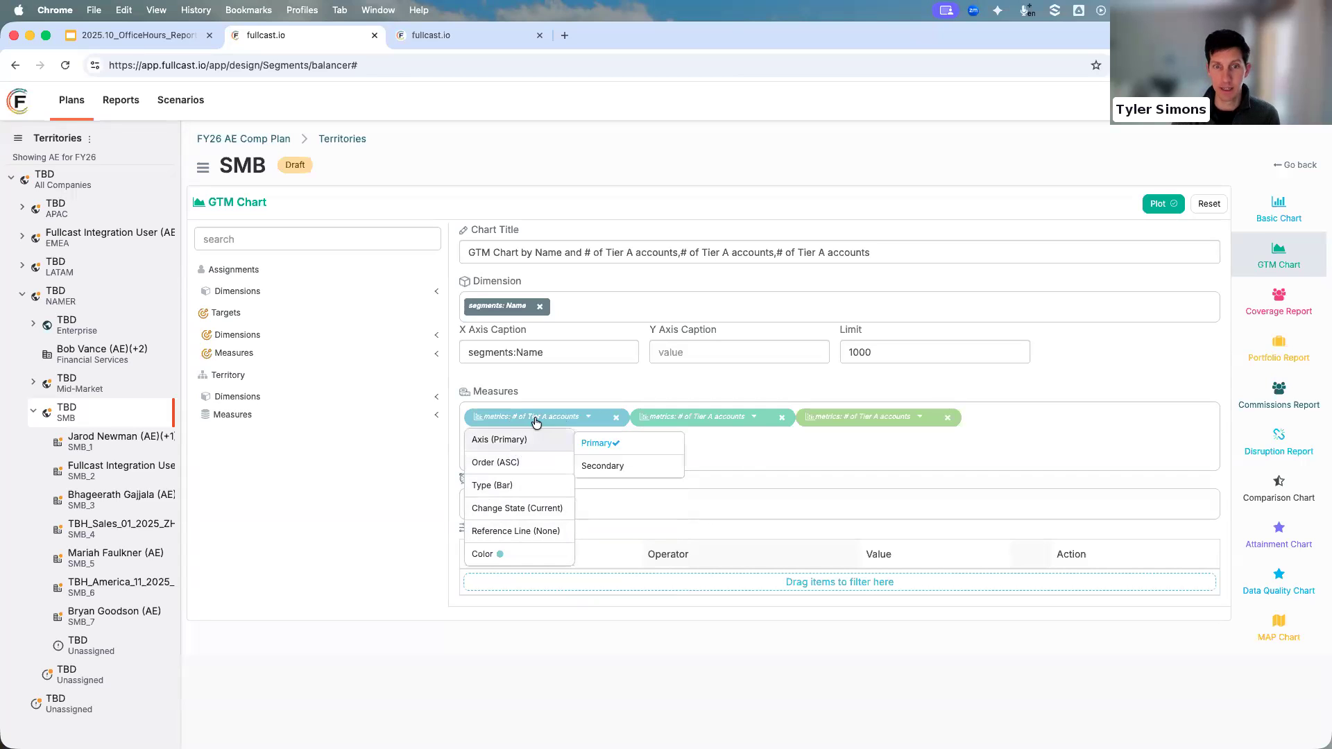
click(782, 417)
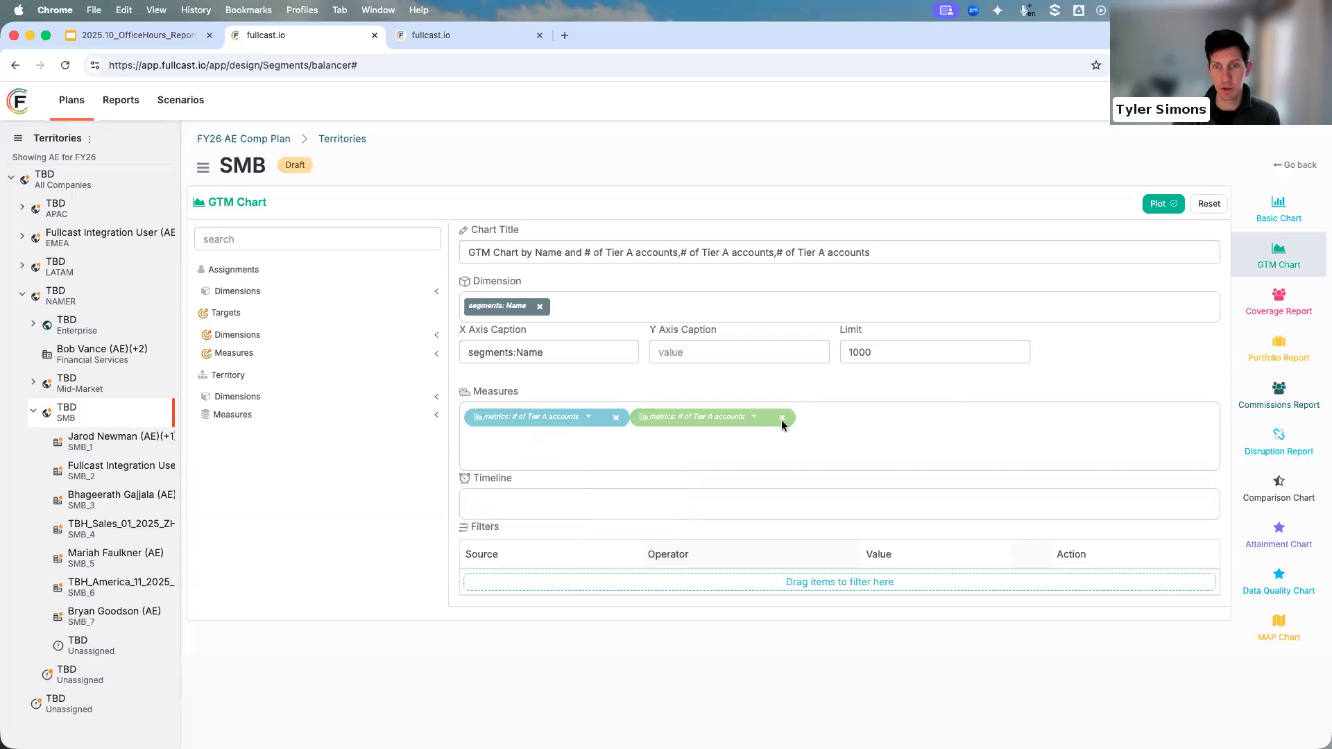
click(781, 417)
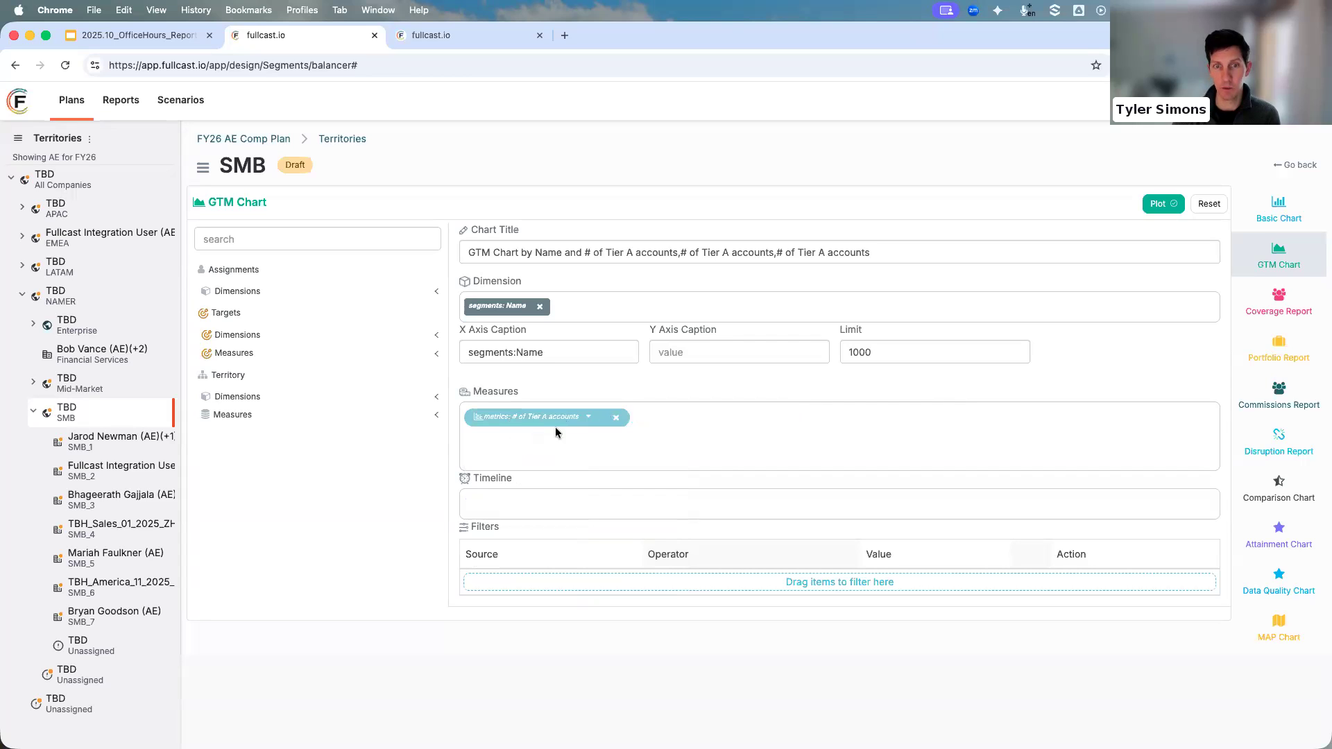
Add the Territory measure ARR alongside # of Tier A accounts and plot the chart.
click(330, 414)
scroll(298, 490, down, 3)
drag(295, 487, 743, 426)
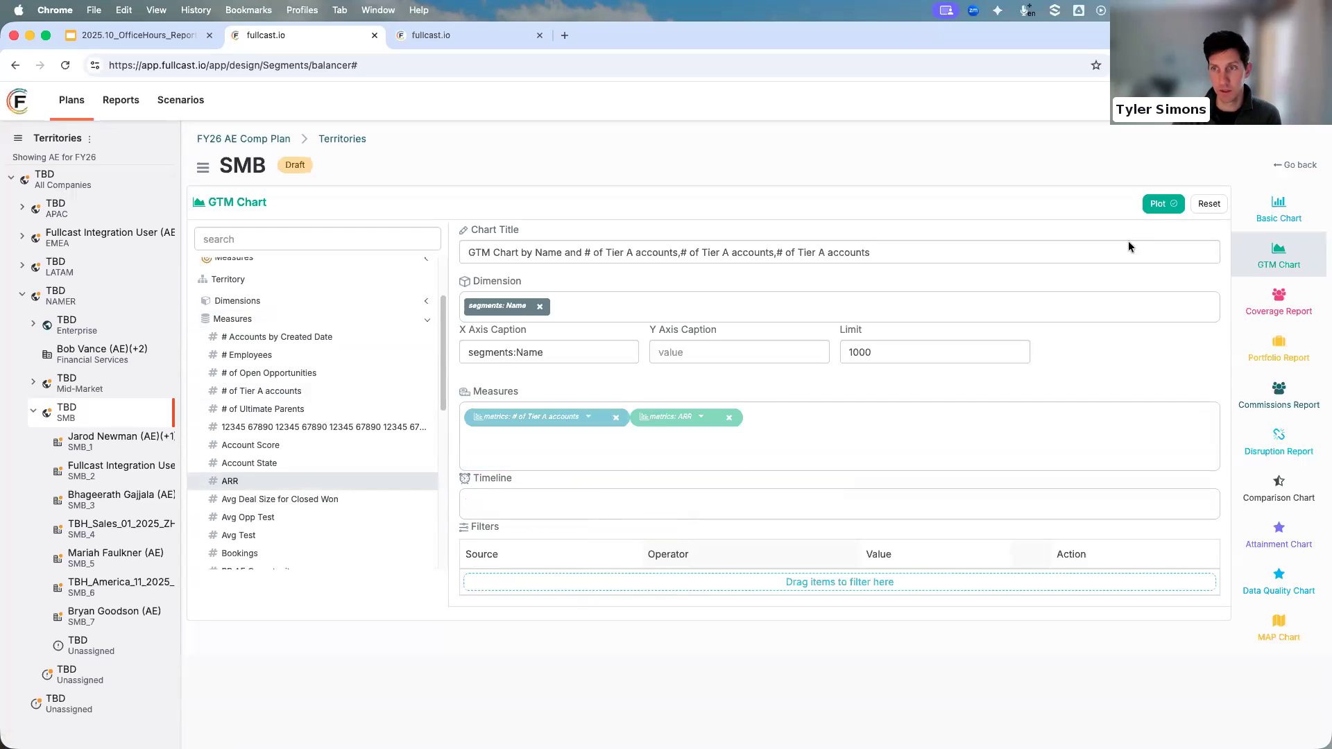
click(1147, 207)
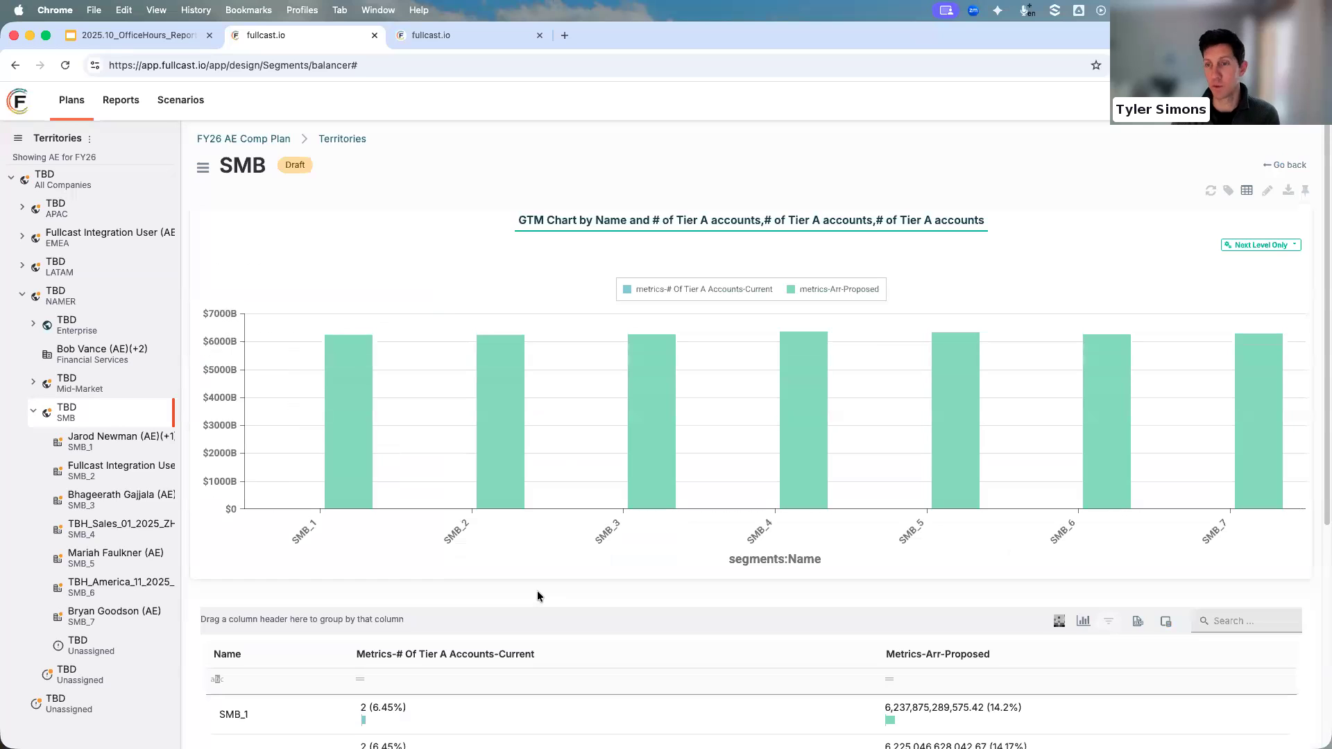
mouse_move(647, 446)
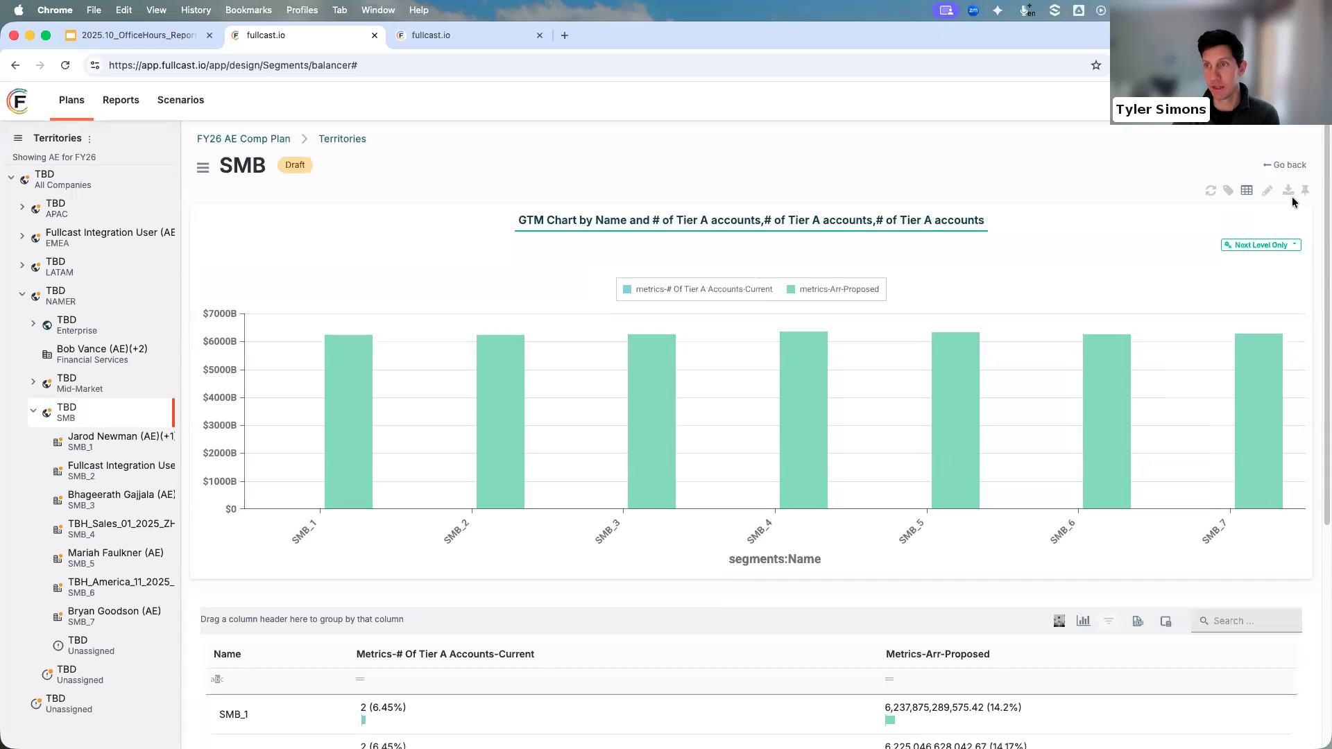
Assign the ARR measure to the secondary axis and replot the GTM chart.
click(1270, 192)
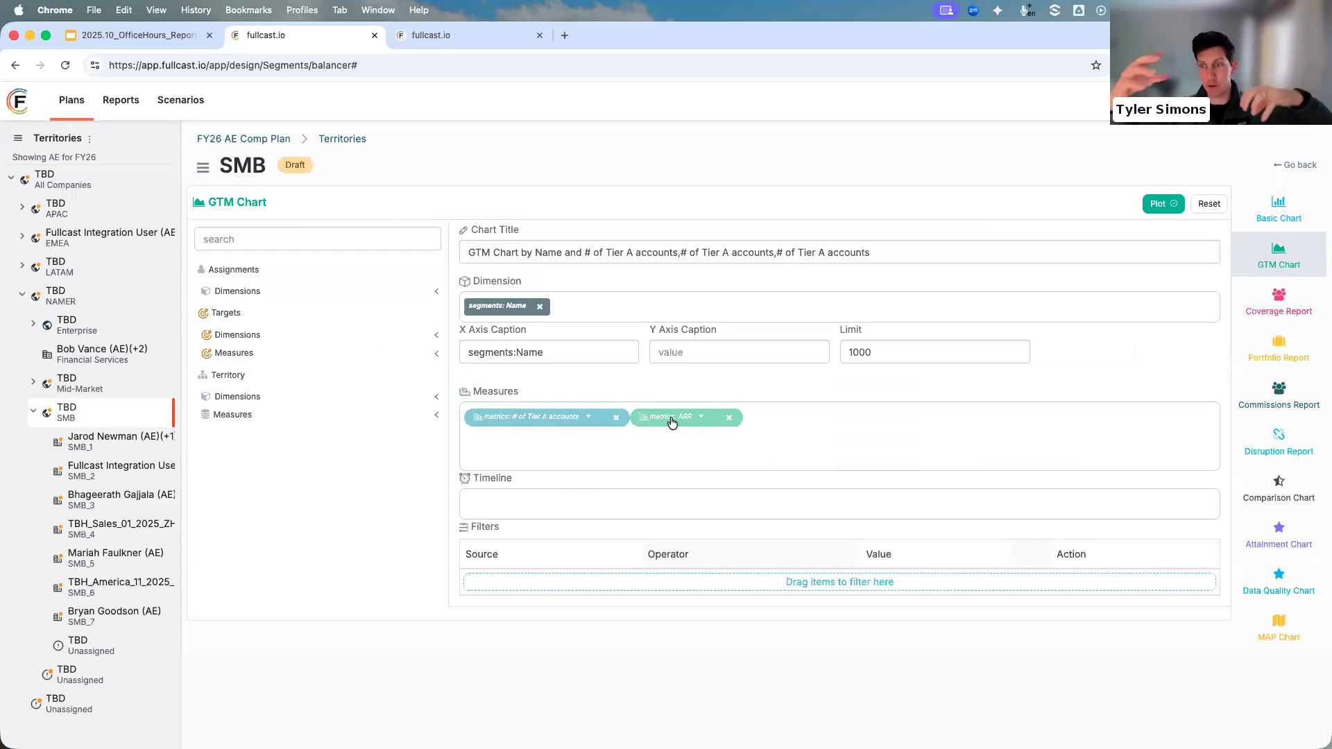
click(698, 418)
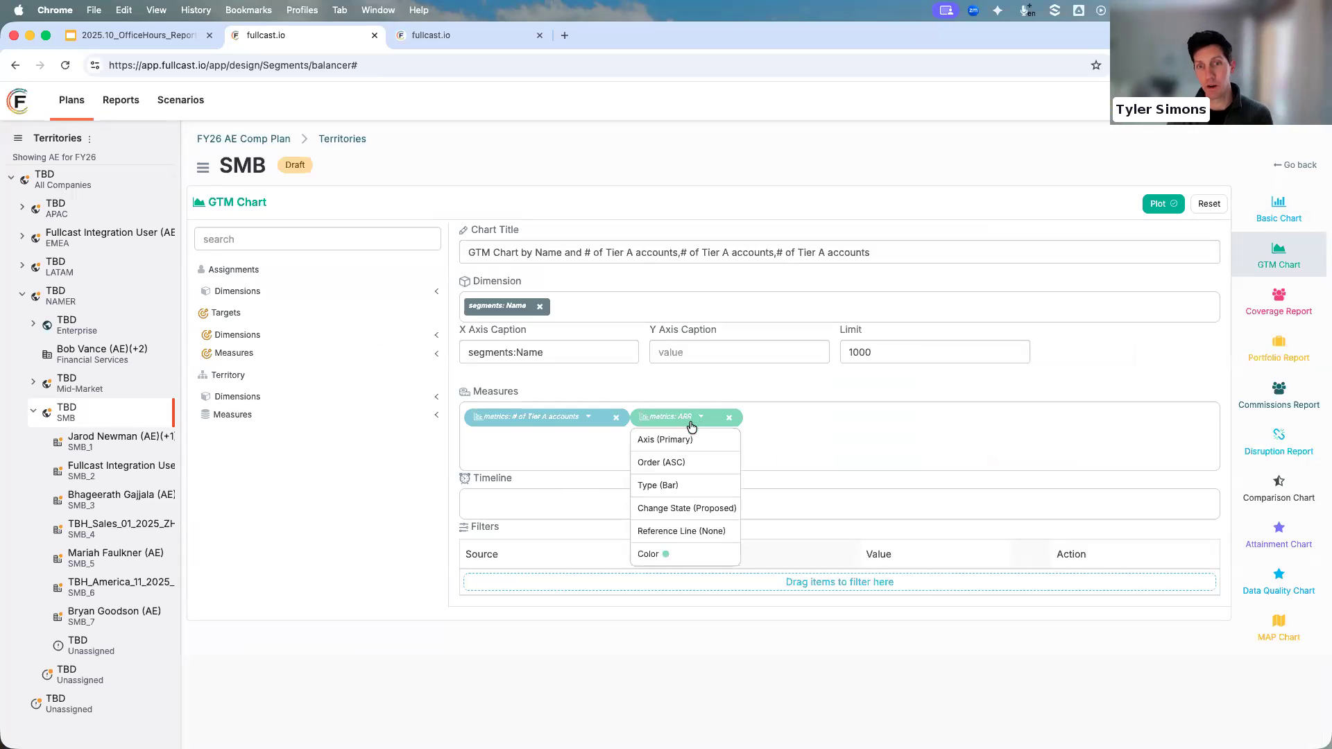
click(794, 469)
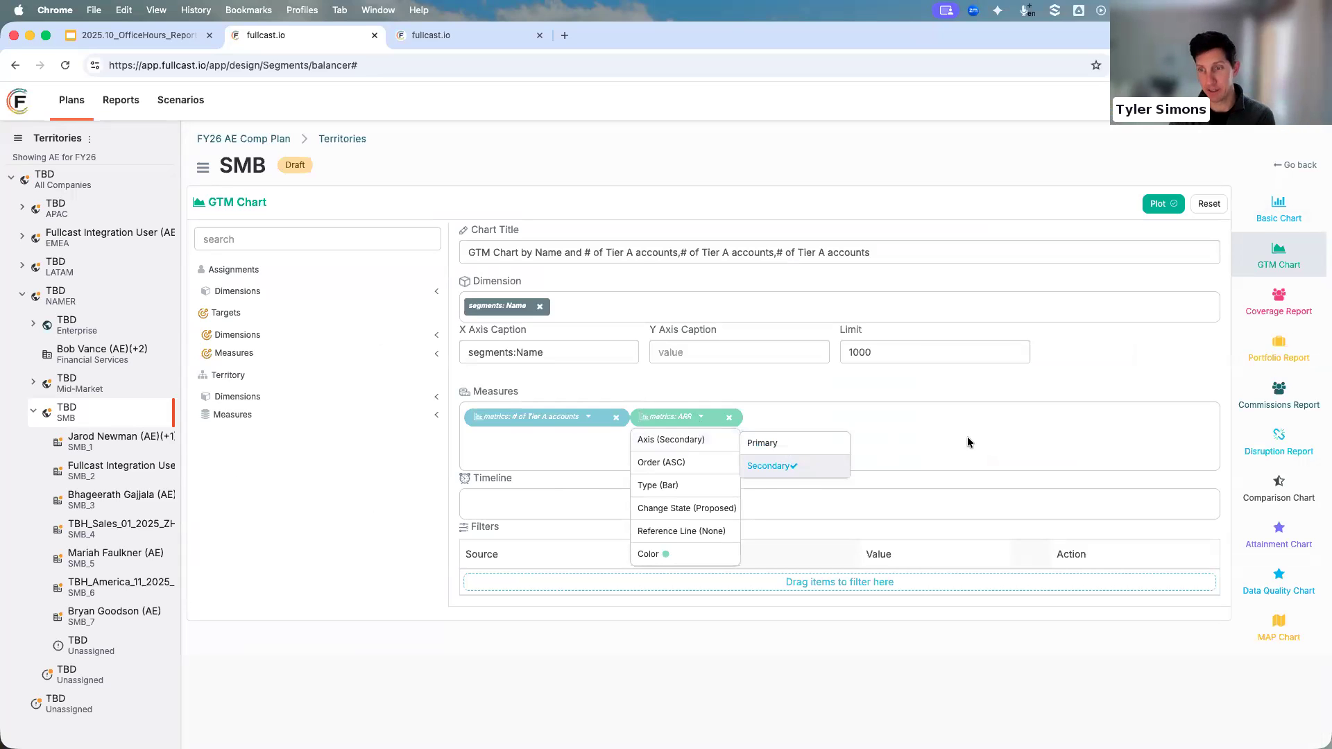
click(1166, 204)
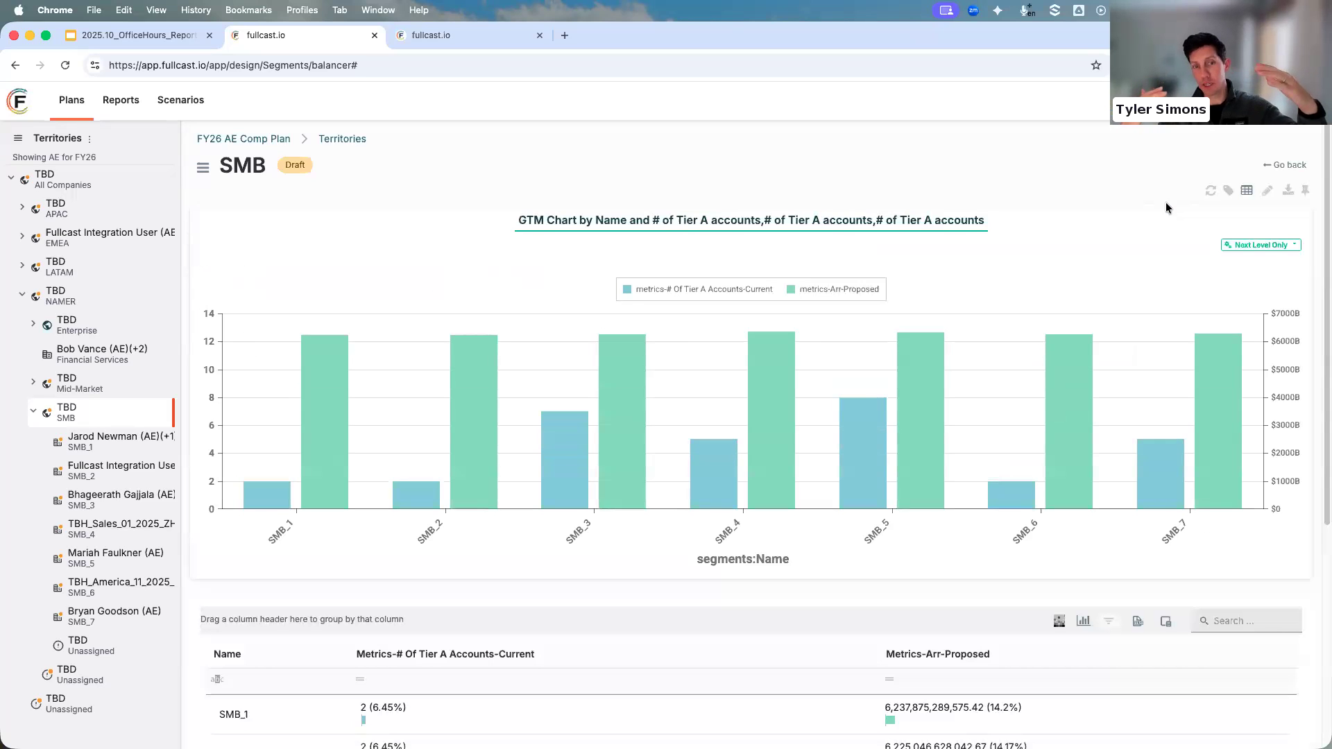
Close the extra browser tab and open the examples dashboard in the Training folder under Reports.
mouse_move(597, 461)
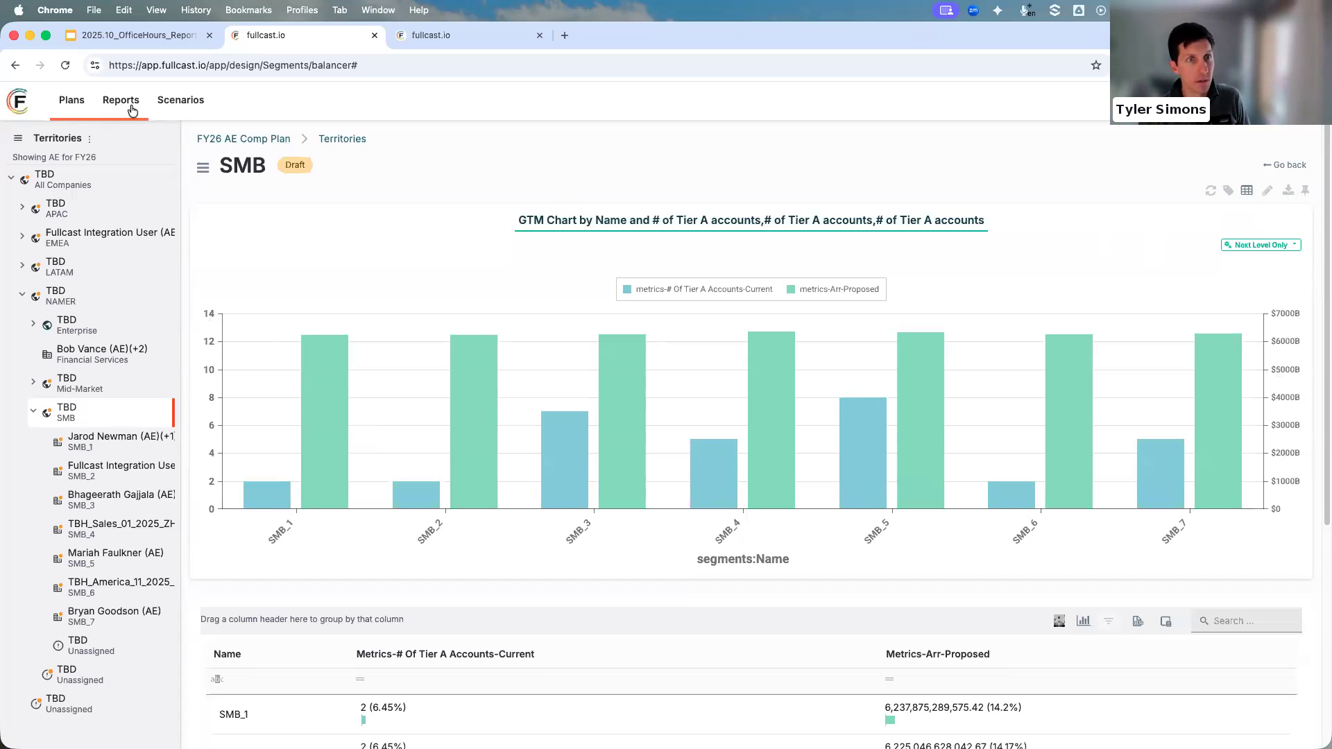
click(540, 37)
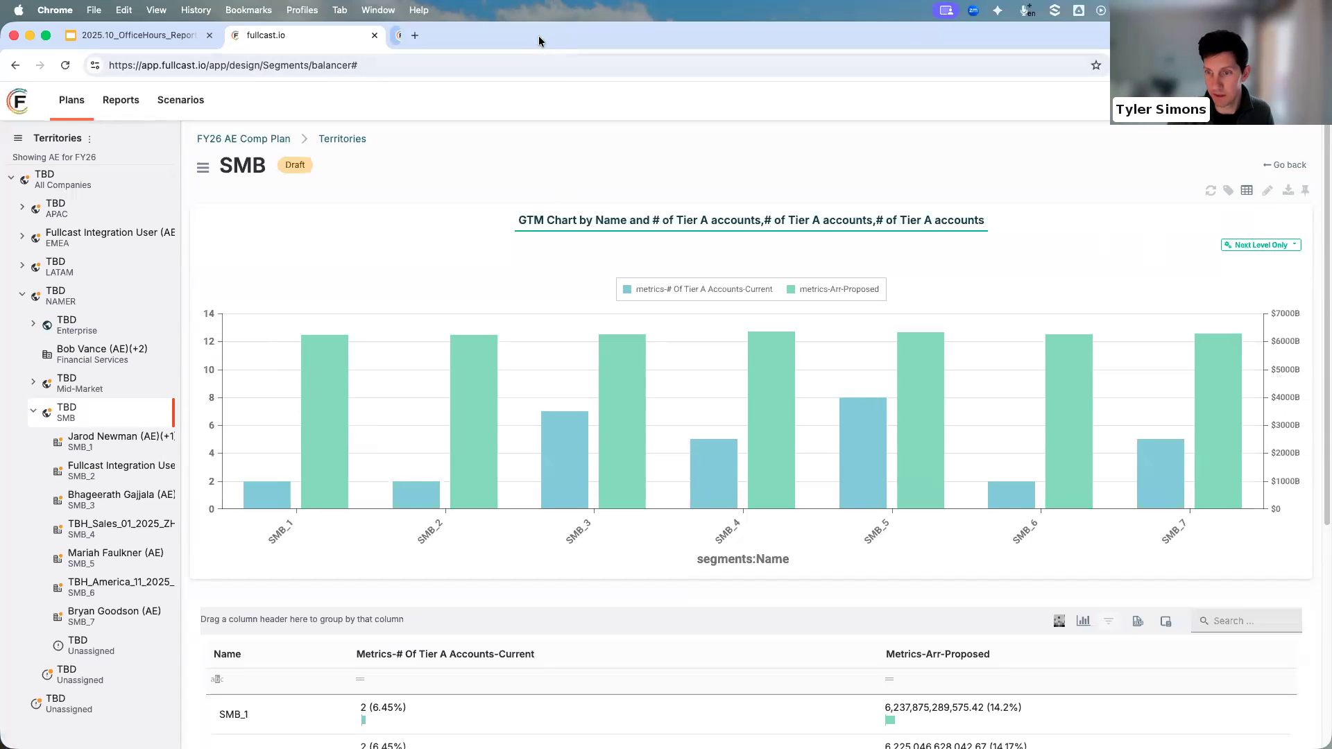
click(116, 105)
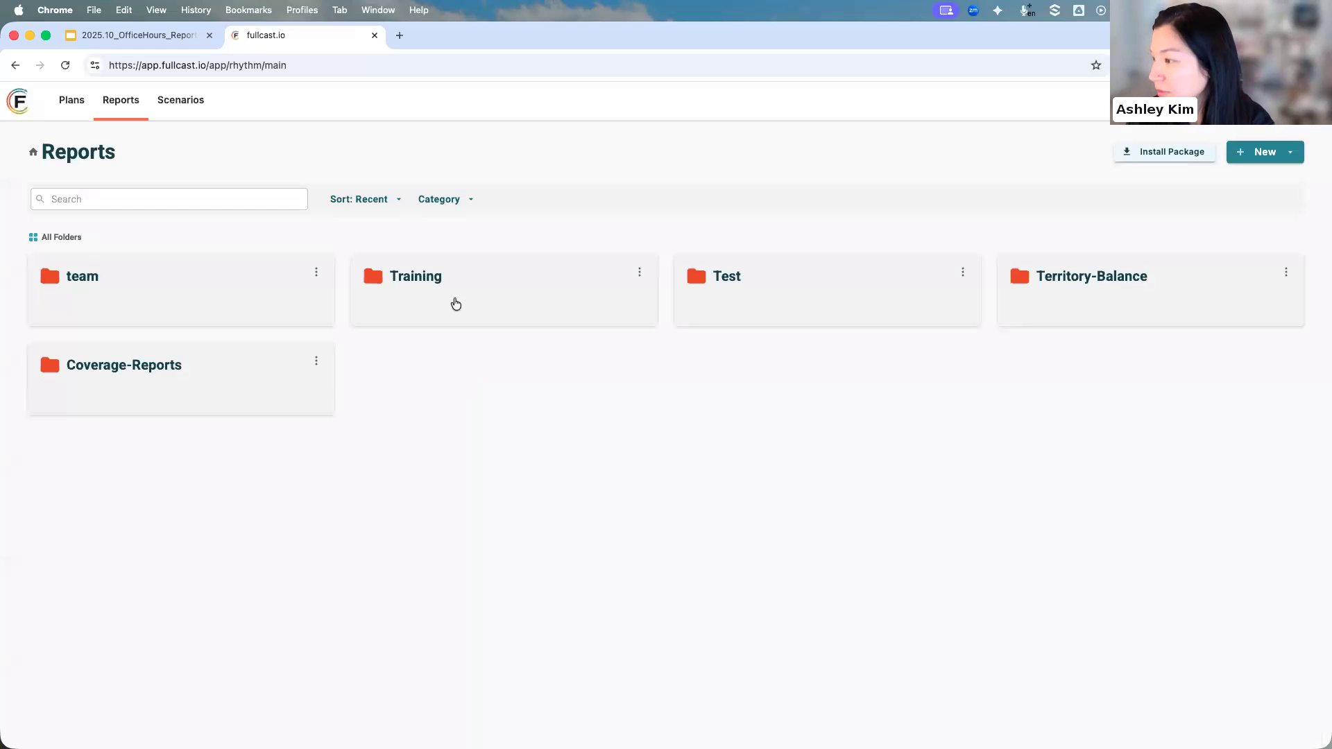
click(454, 303)
click(182, 300)
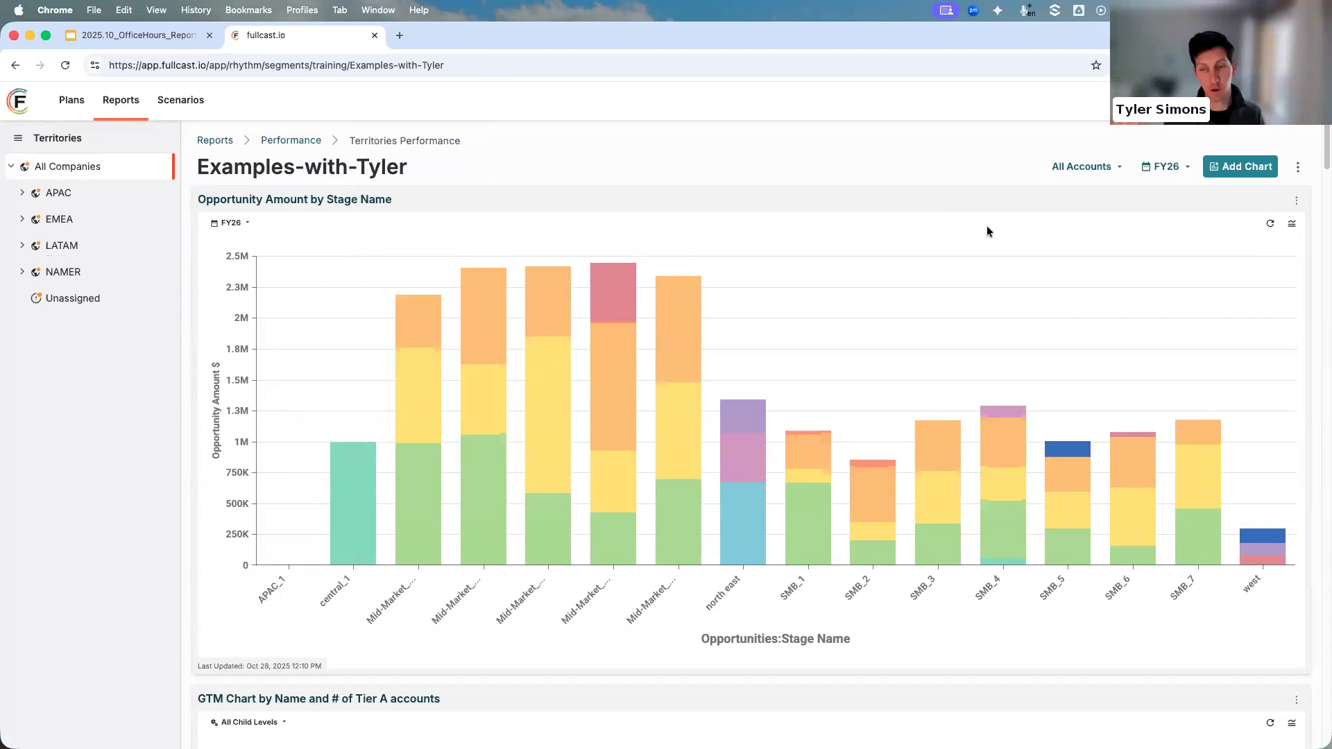
Look through all charts and reports pinned to the All Companies dashboard, including the Tier A accounts GTM chart.
scroll(850, 305, down, 15)
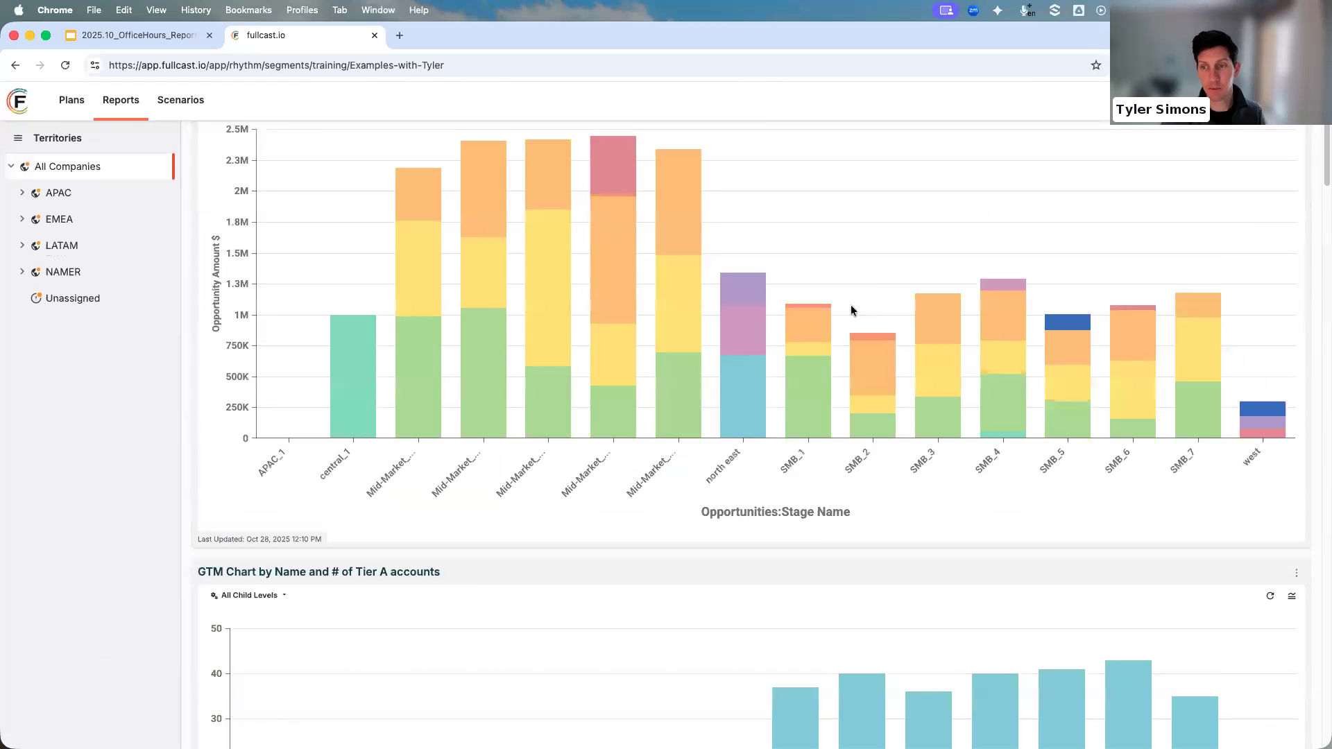
scroll(821, 326, down, 15)
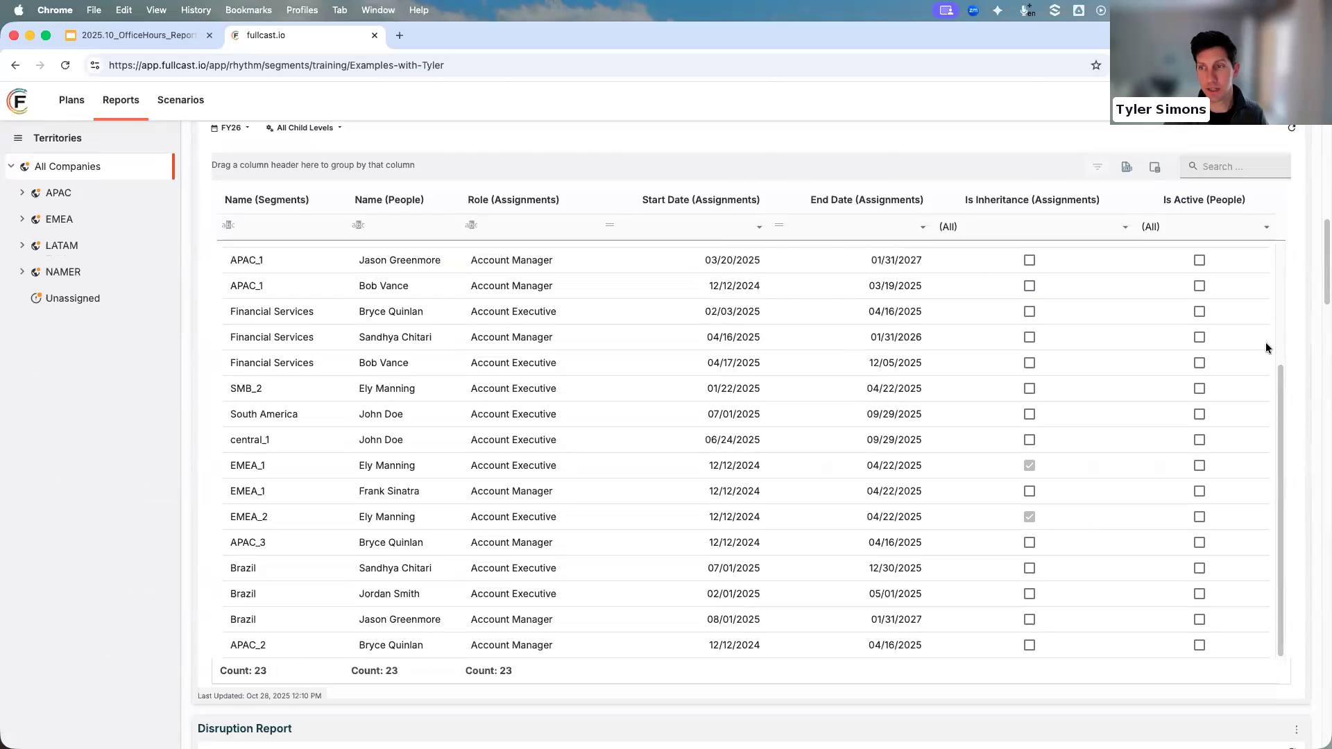
scroll(1289, 361, down, 15)
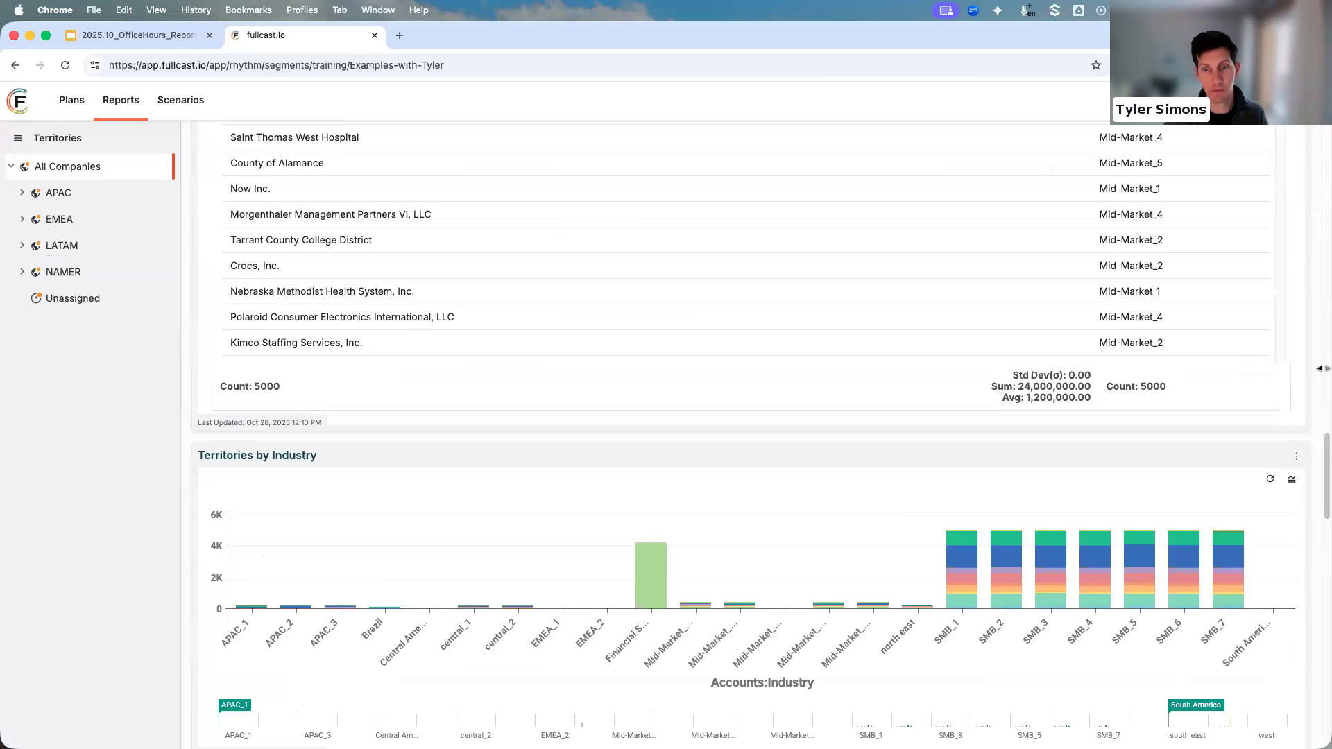
scroll(1265, 518, down, 5)
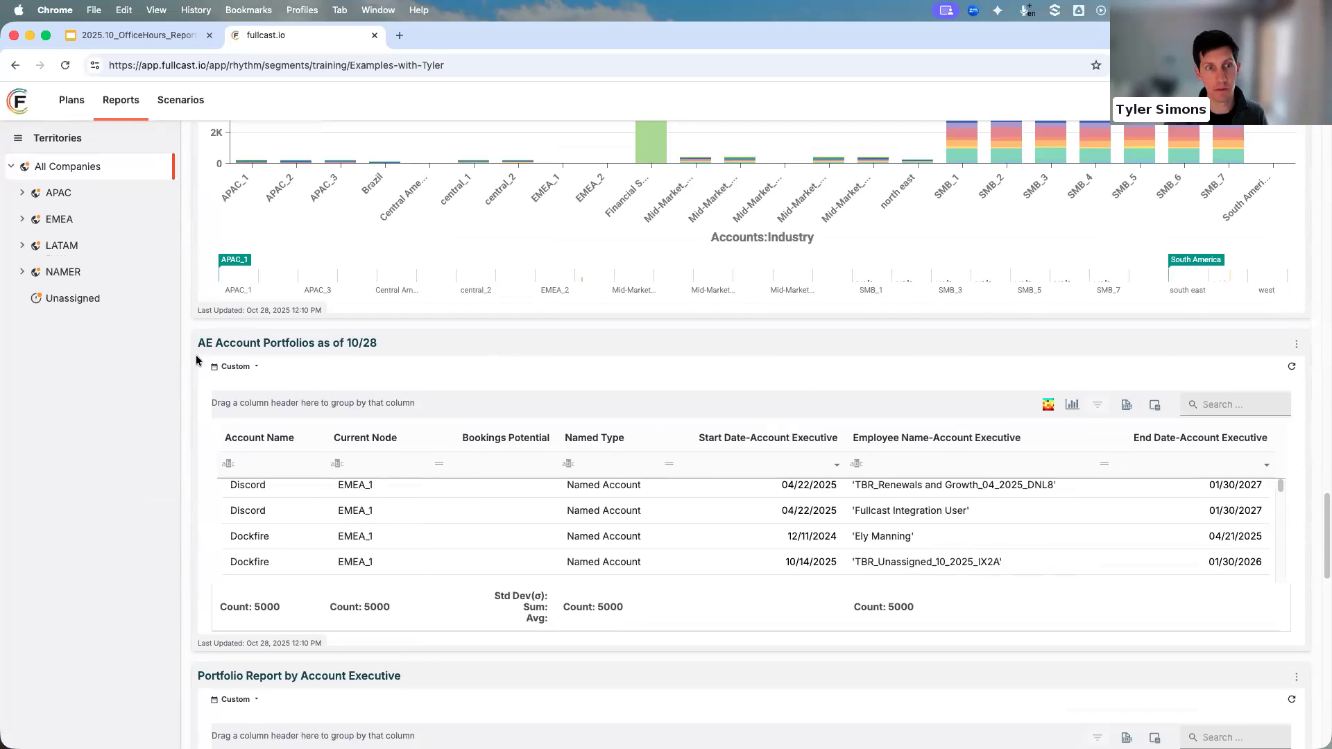
scroll(184, 371, down, 20)
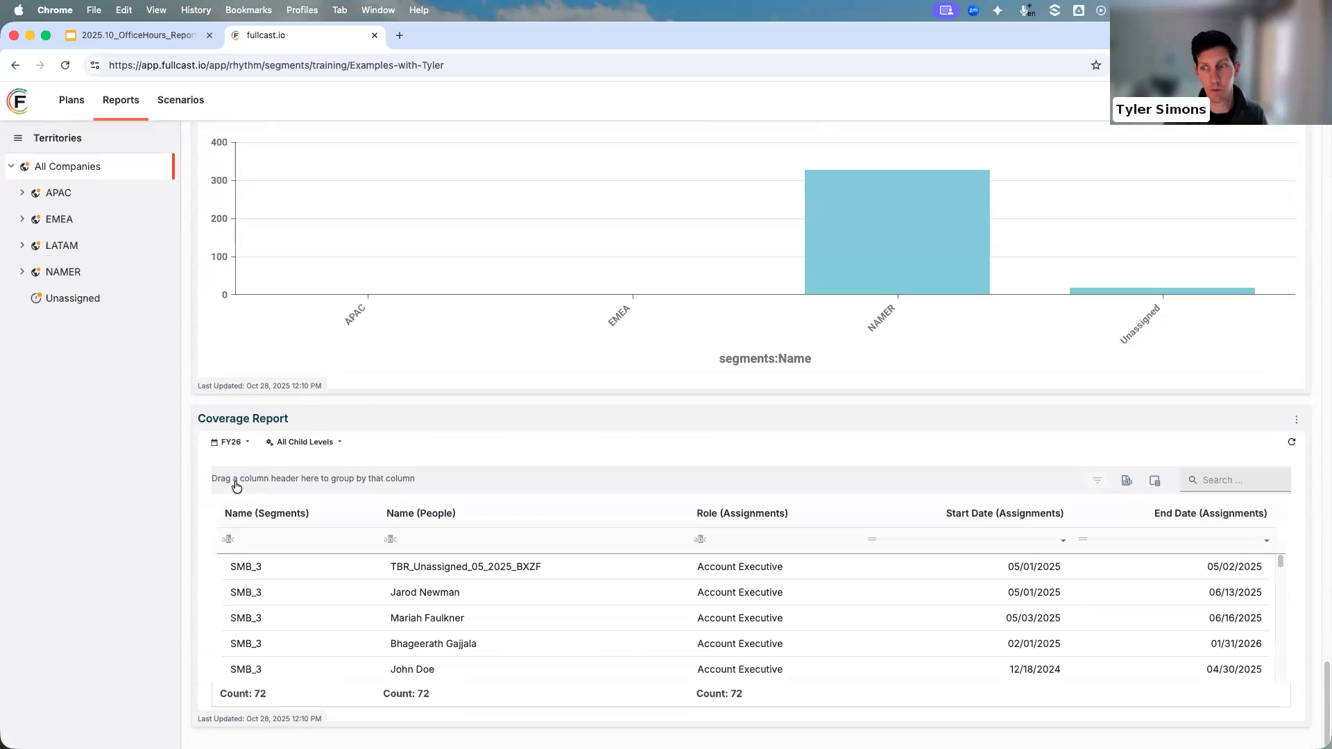
scroll(184, 440, up, 3)
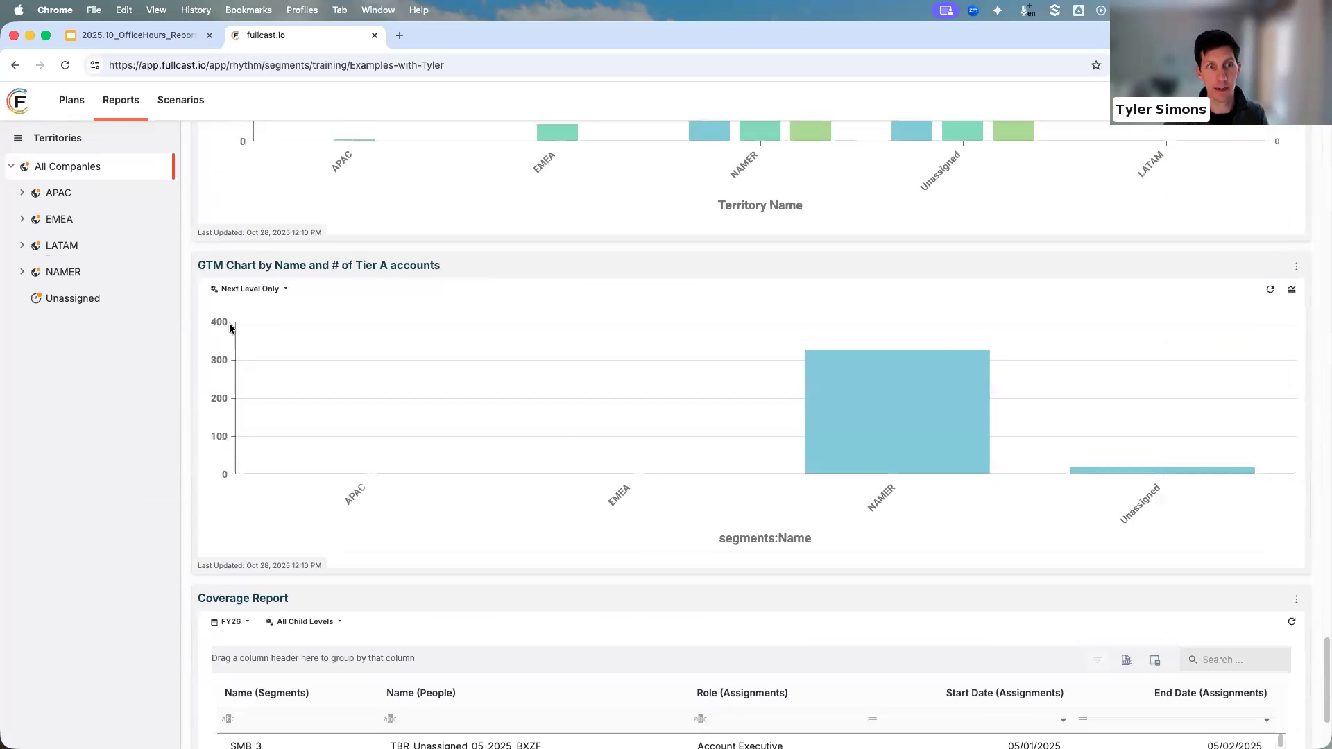
mouse_move(1098, 431)
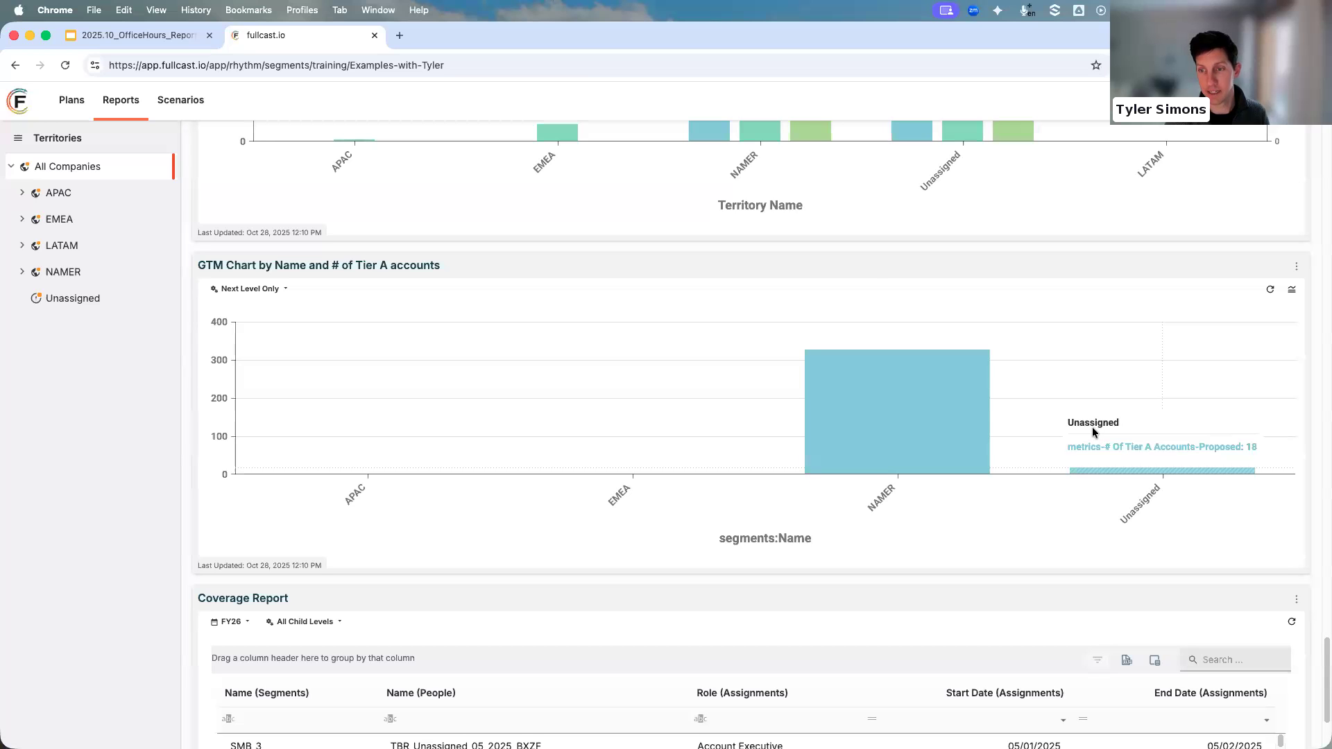
scroll(188, 267, down, 10)
Expand NAMER in the territory hierarchy and show the dashboard for the SMB territory.
scroll(188, 267, up, 15)
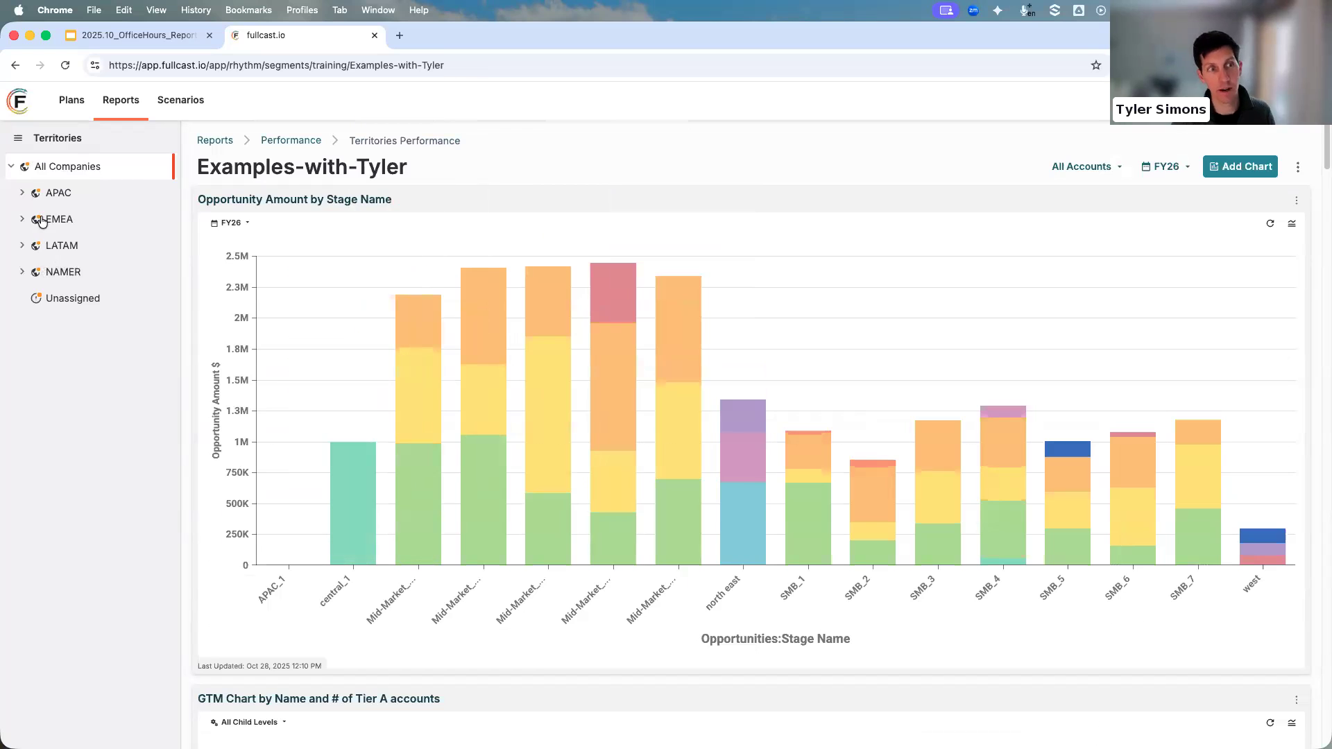
click(23, 274)
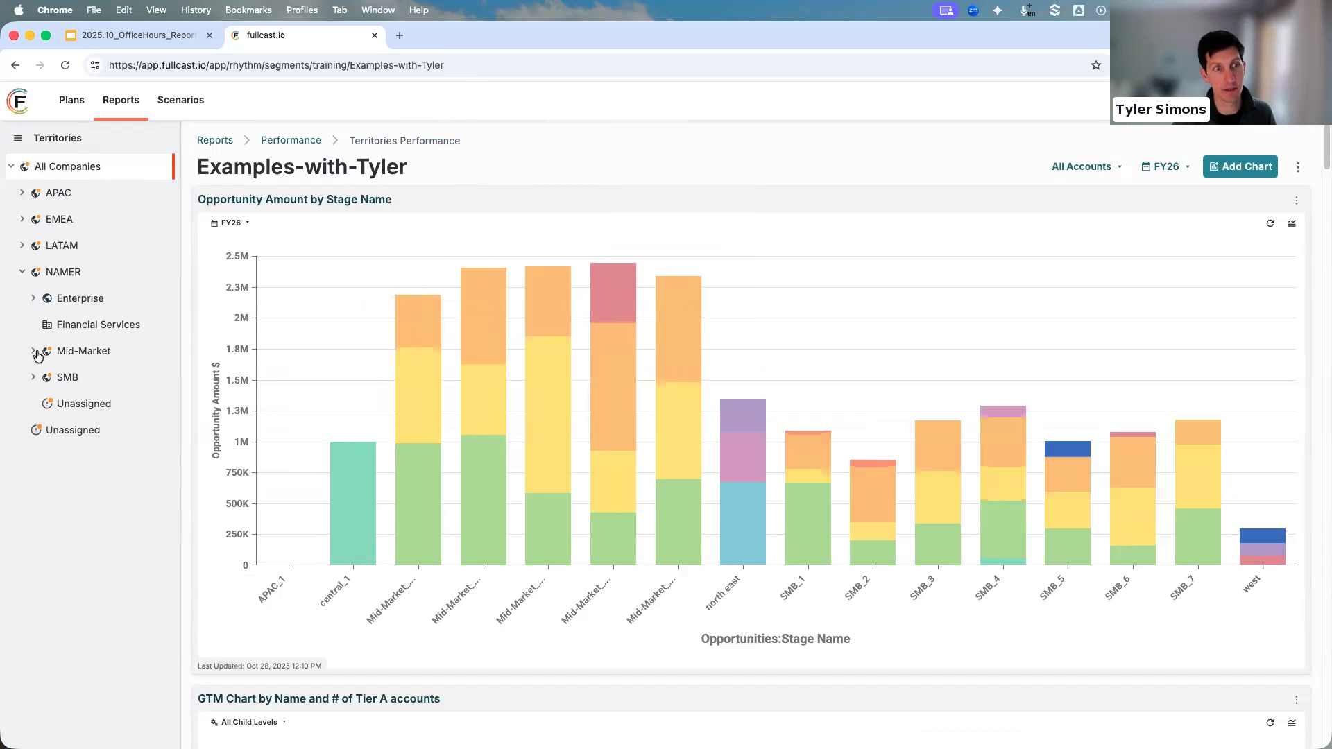
click(58, 382)
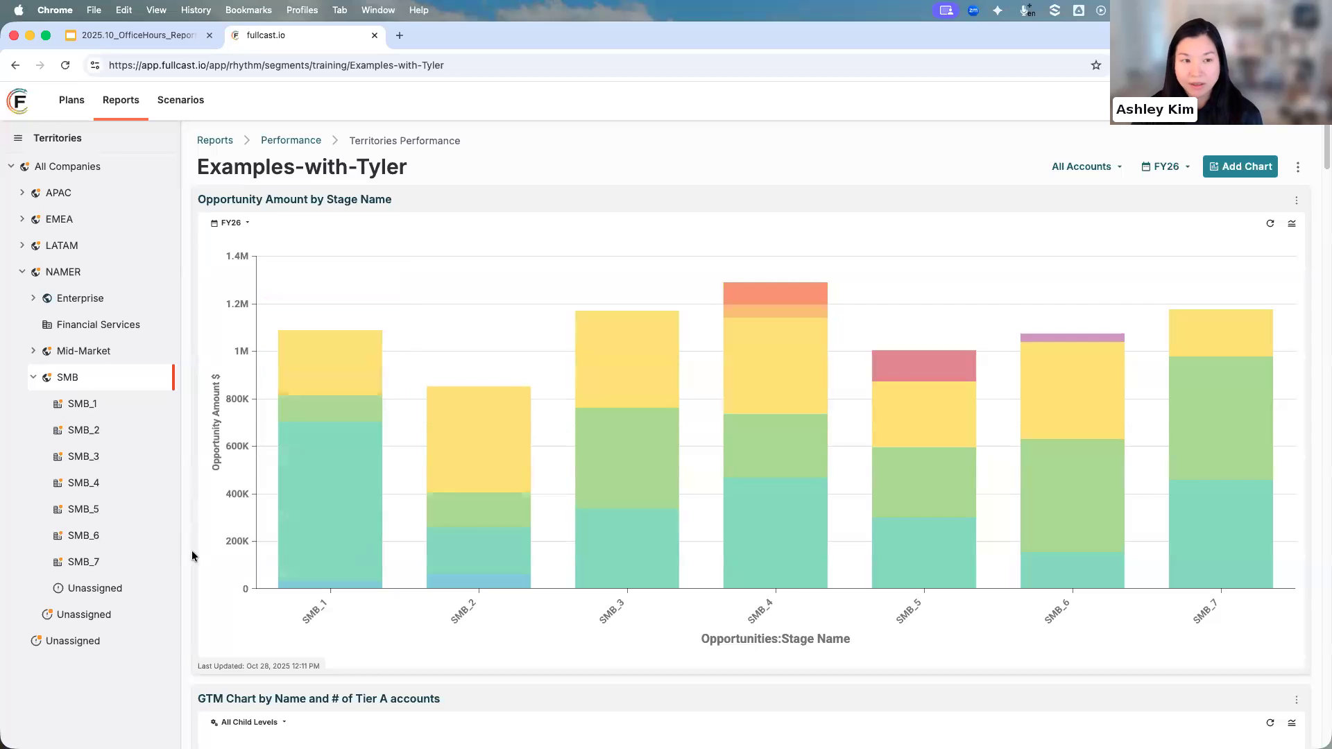
Examine SMB_1's opportunity amounts in the Opportunity Amount by Stage Name chart and view the chart's available options.
scroll(185, 544, down, 1)
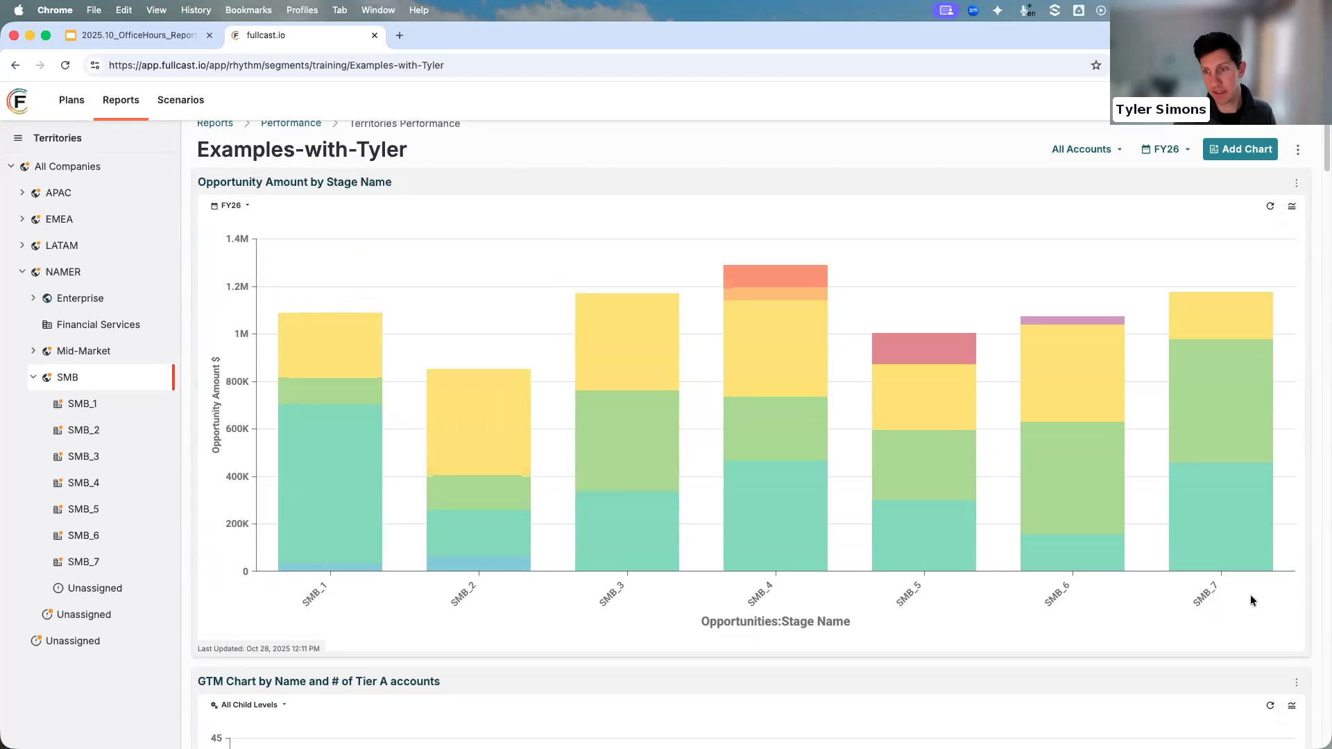
mouse_move(317, 514)
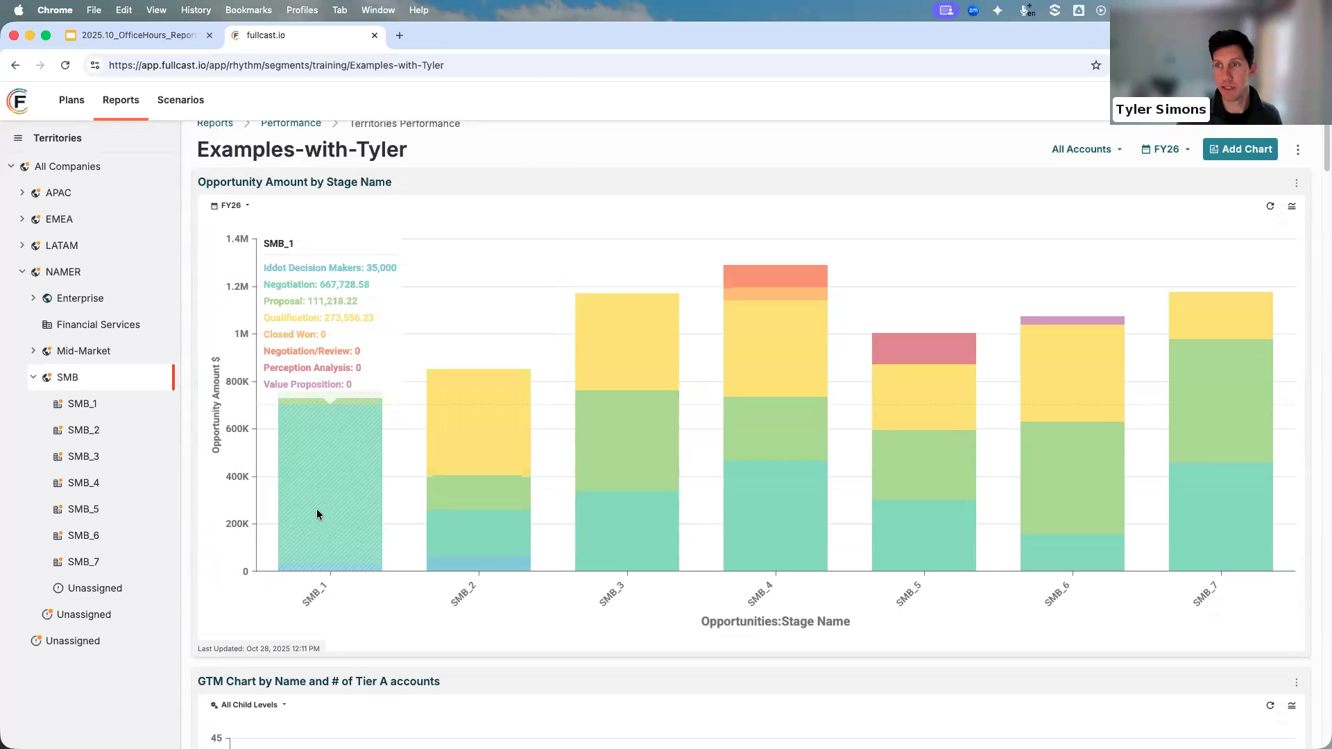
click(1298, 187)
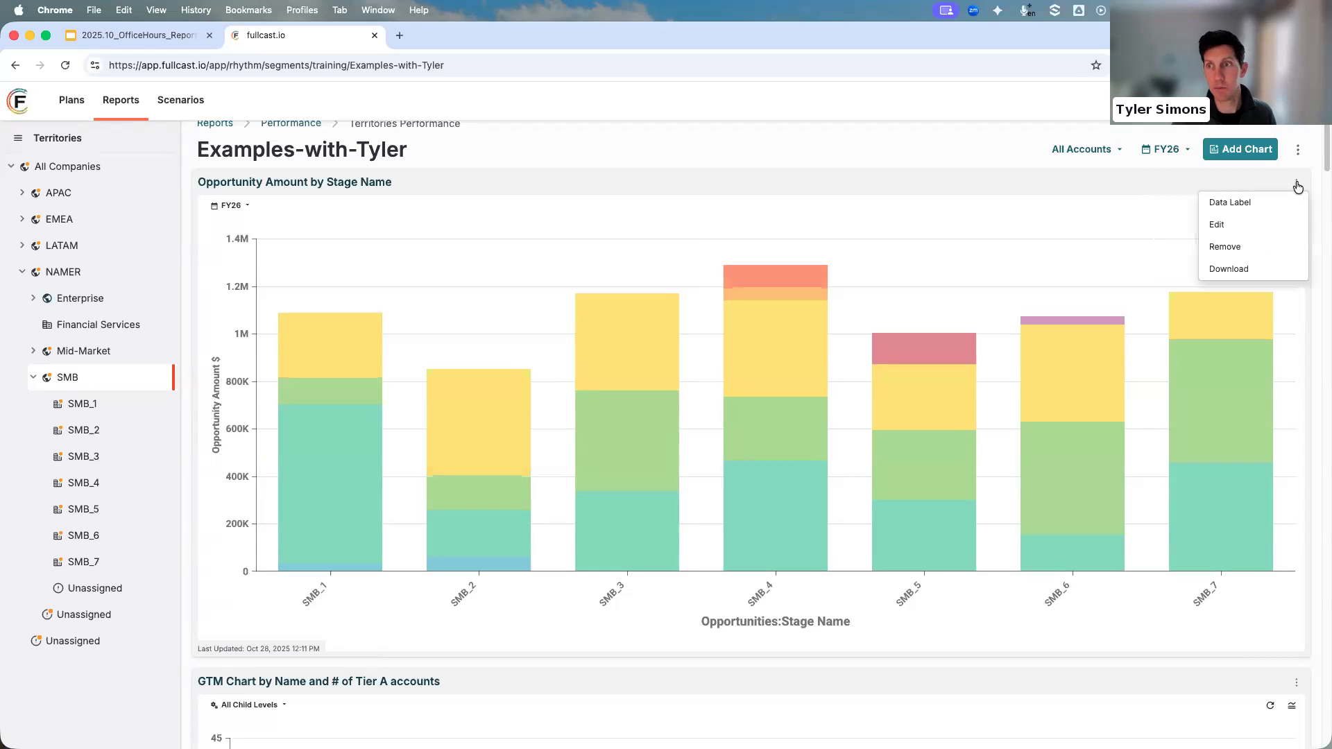
click(1206, 180)
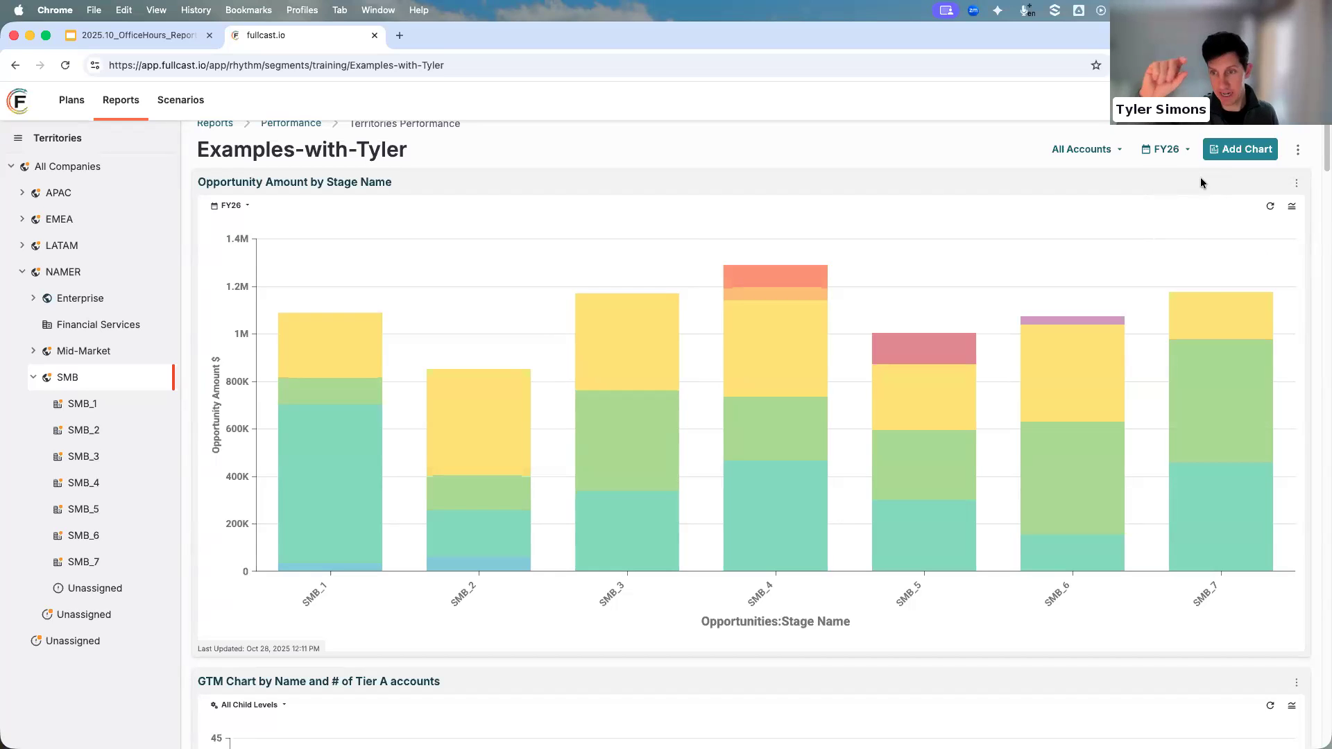
scroll(287, 430, down, 1)
scroll(493, 367, up, 1)
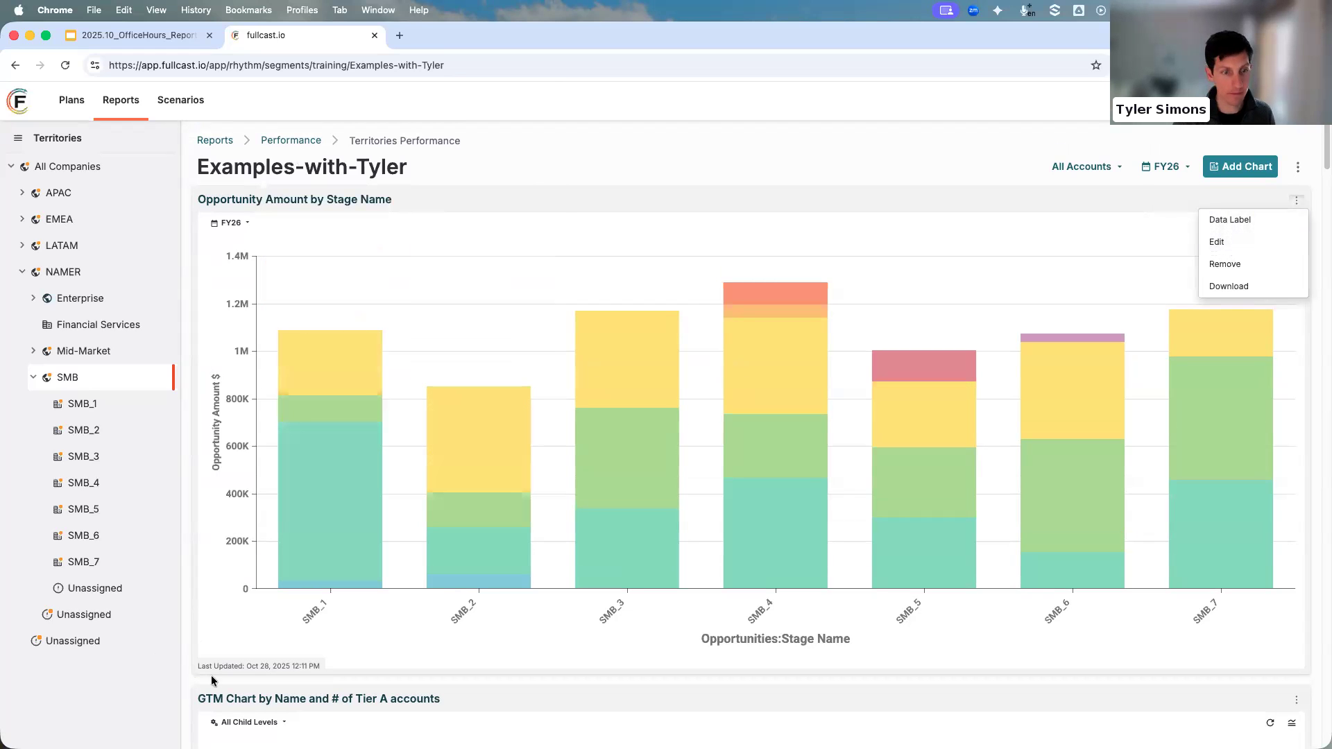
Review the SMB results in the Tier A accounts GTM chart and the Coverage Report below it.
scroll(184, 677, down, 5)
scroll(188, 672, down, 1)
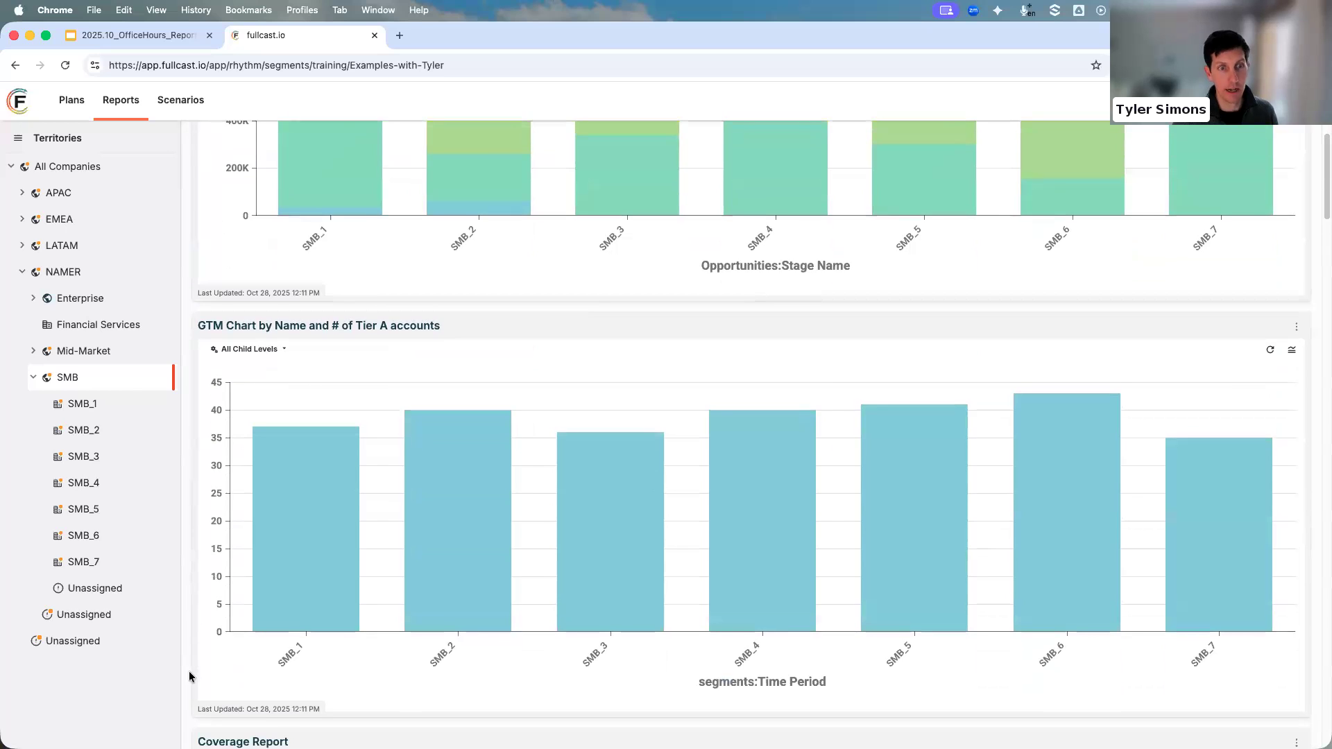
scroll(188, 671, down, 3)
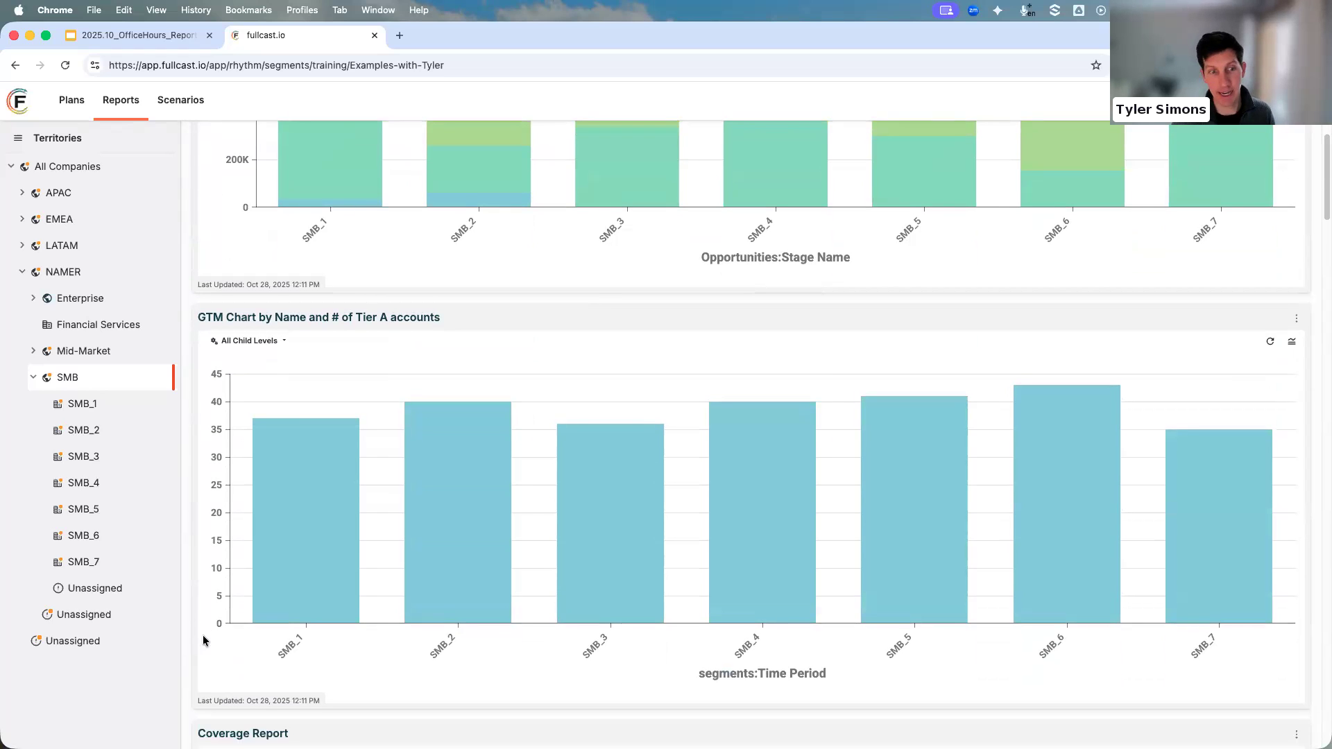
scroll(205, 642, down, 2)
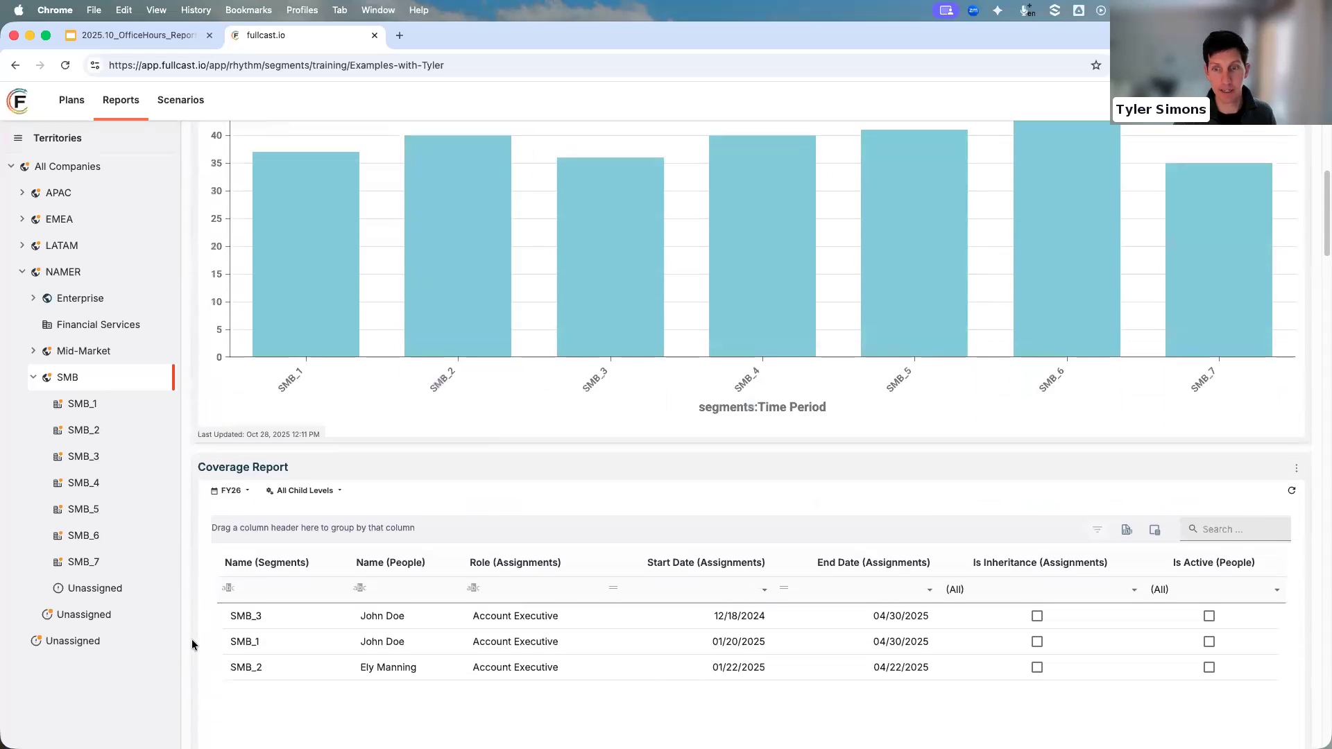
scroll(192, 639, down, 3)
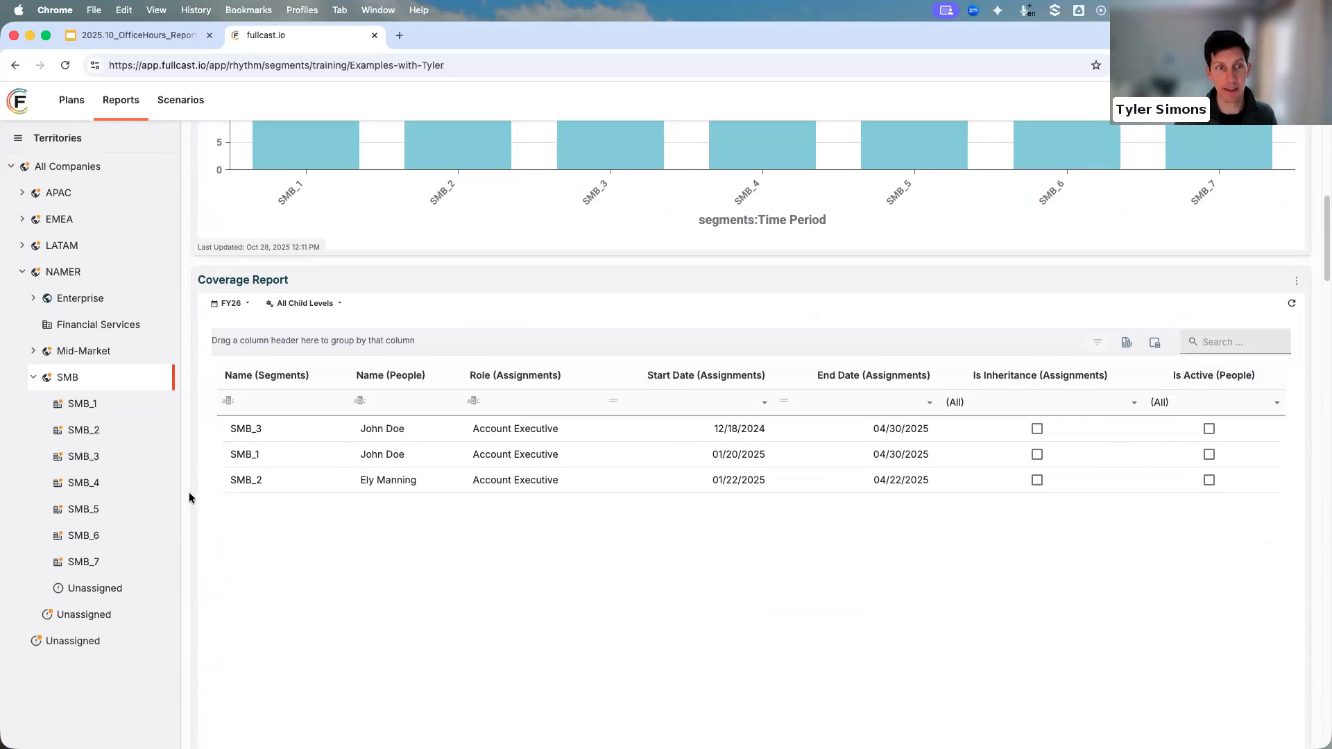
scroll(190, 493, down, 1)
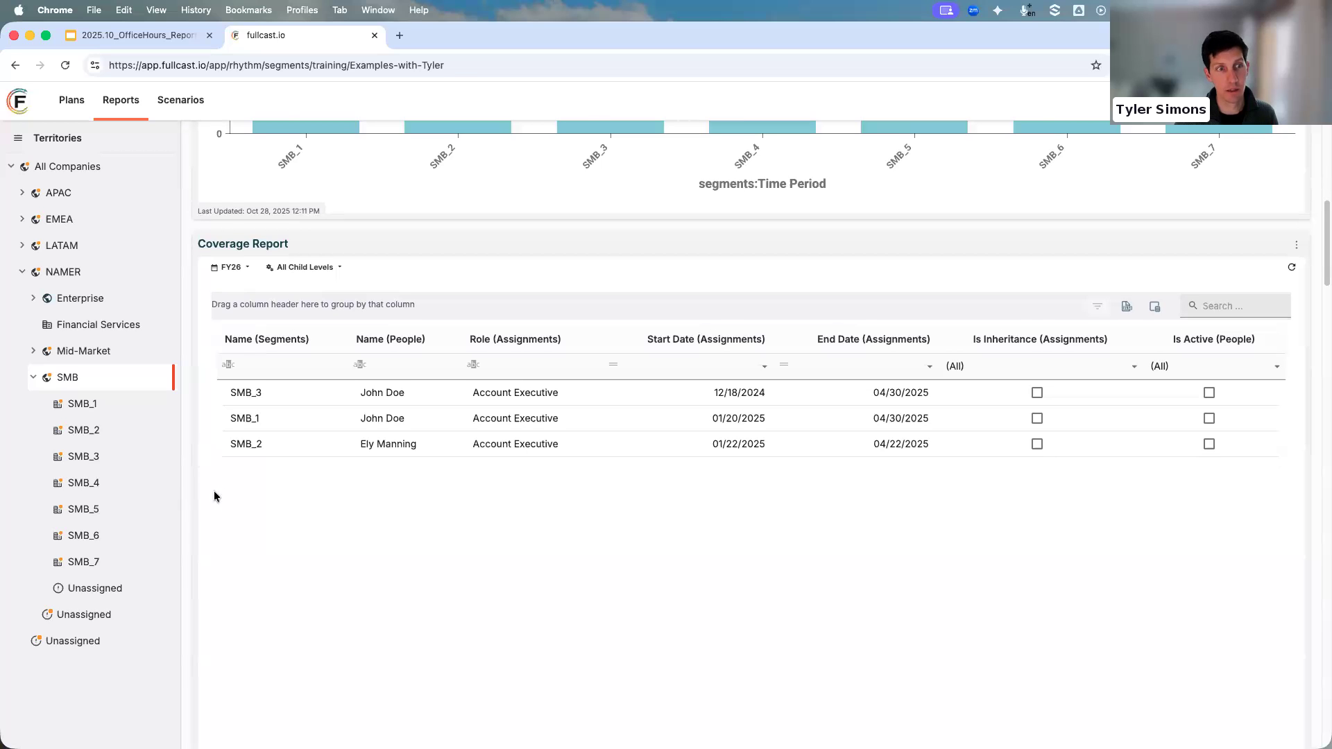
scroll(201, 503, down, 1)
scroll(242, 591, down, 14)
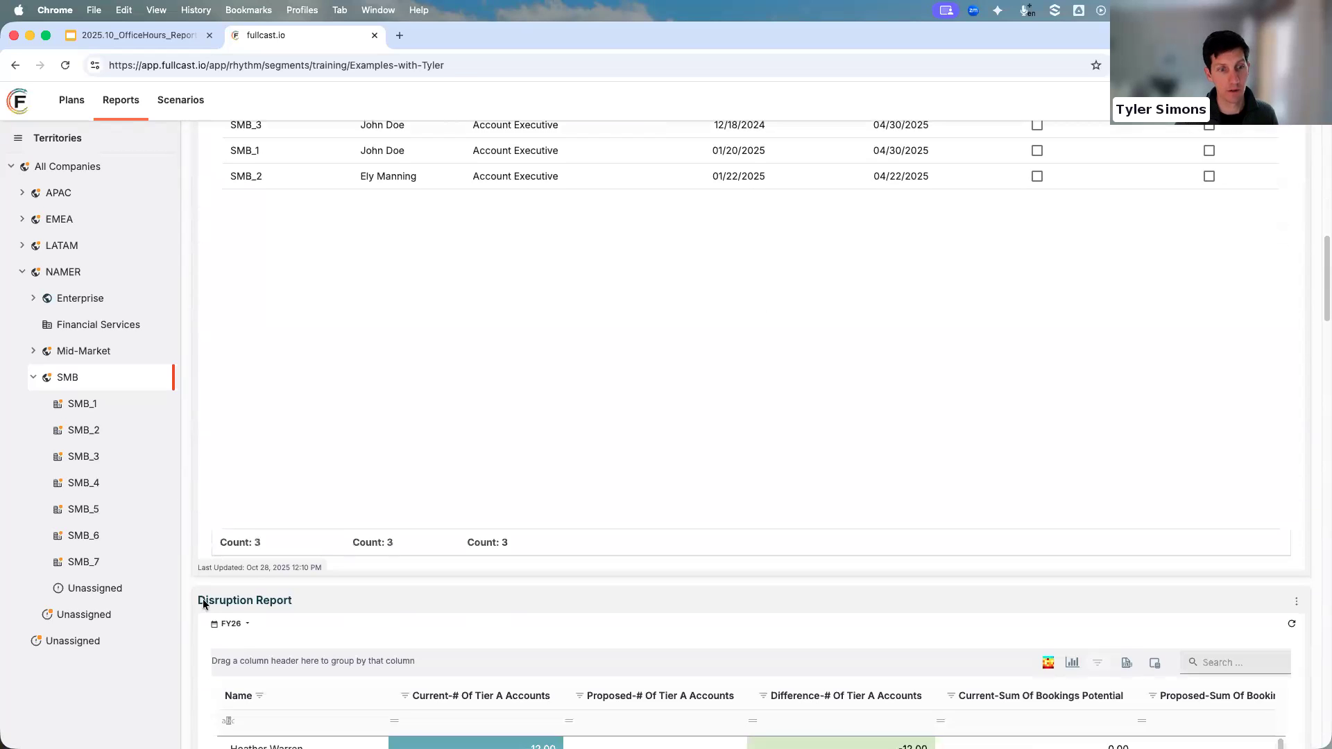
scroll(194, 623, down, 3)
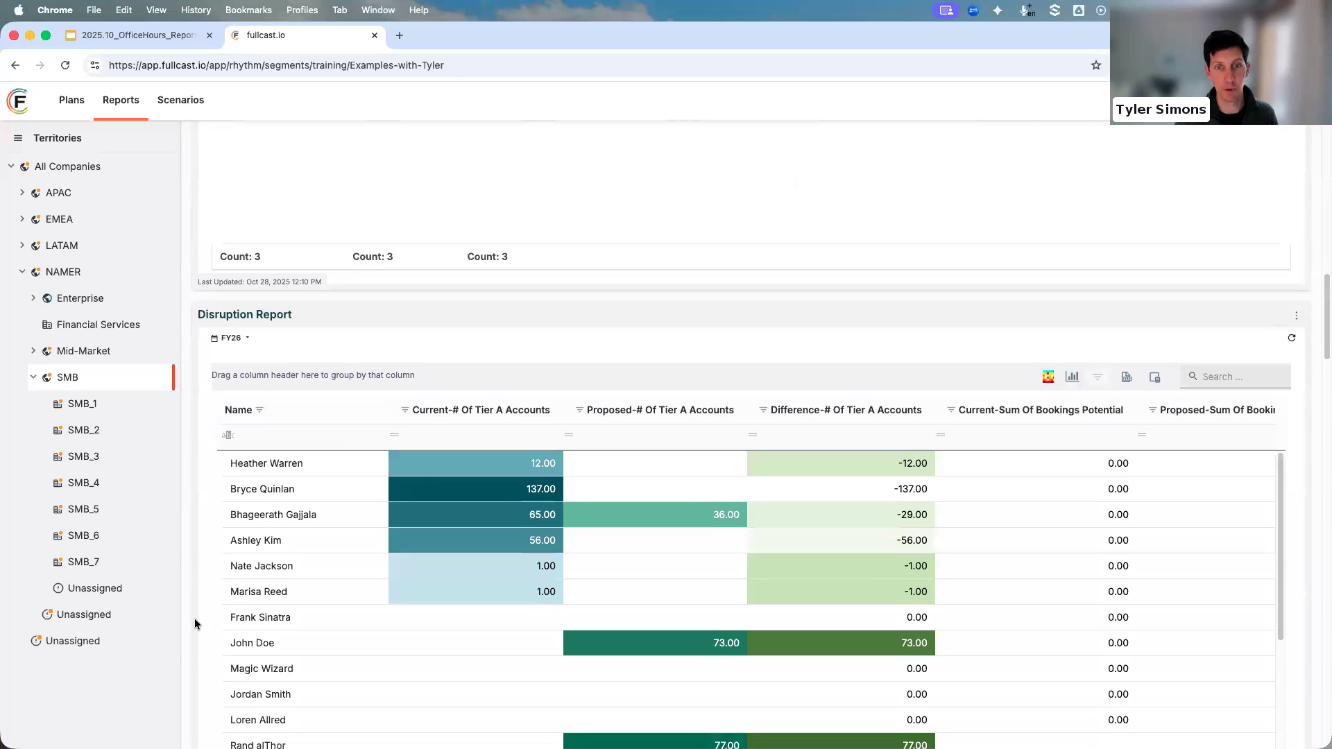
scroll(194, 625, down, 1)
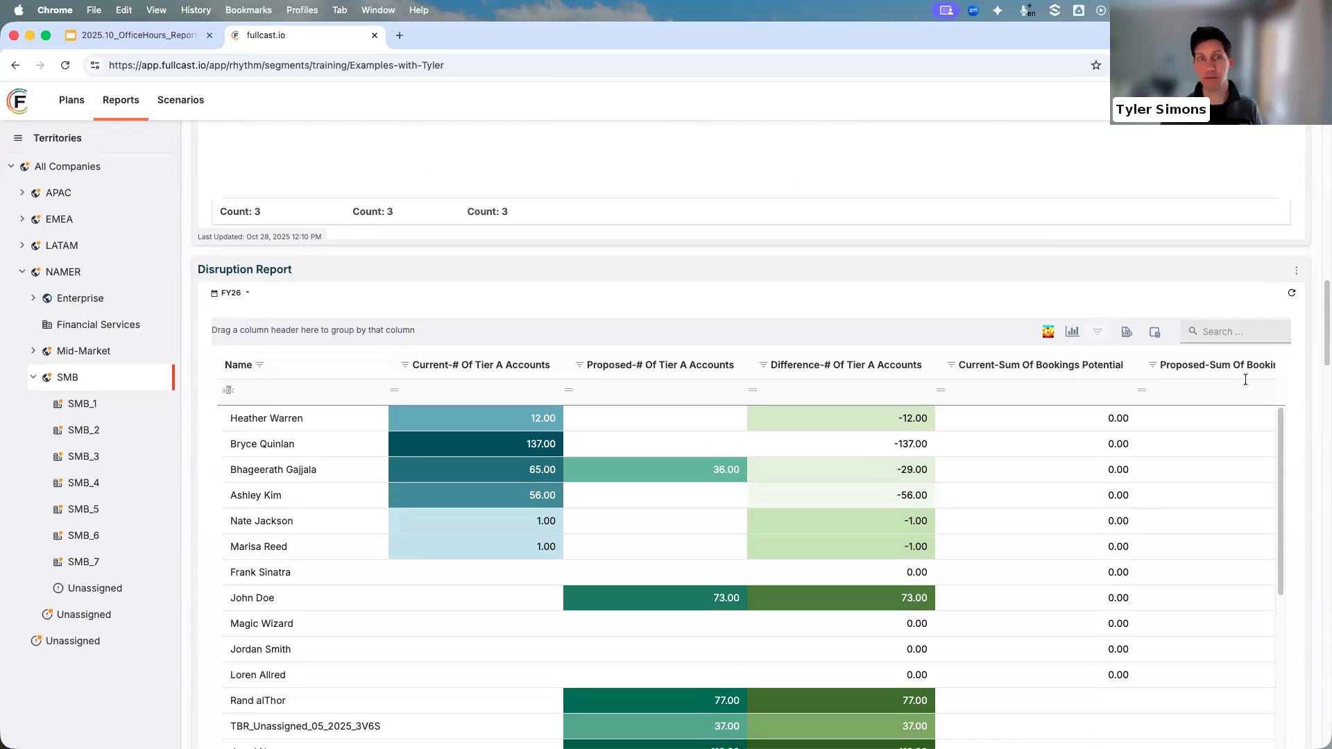
scroll(208, 479, down, 5)
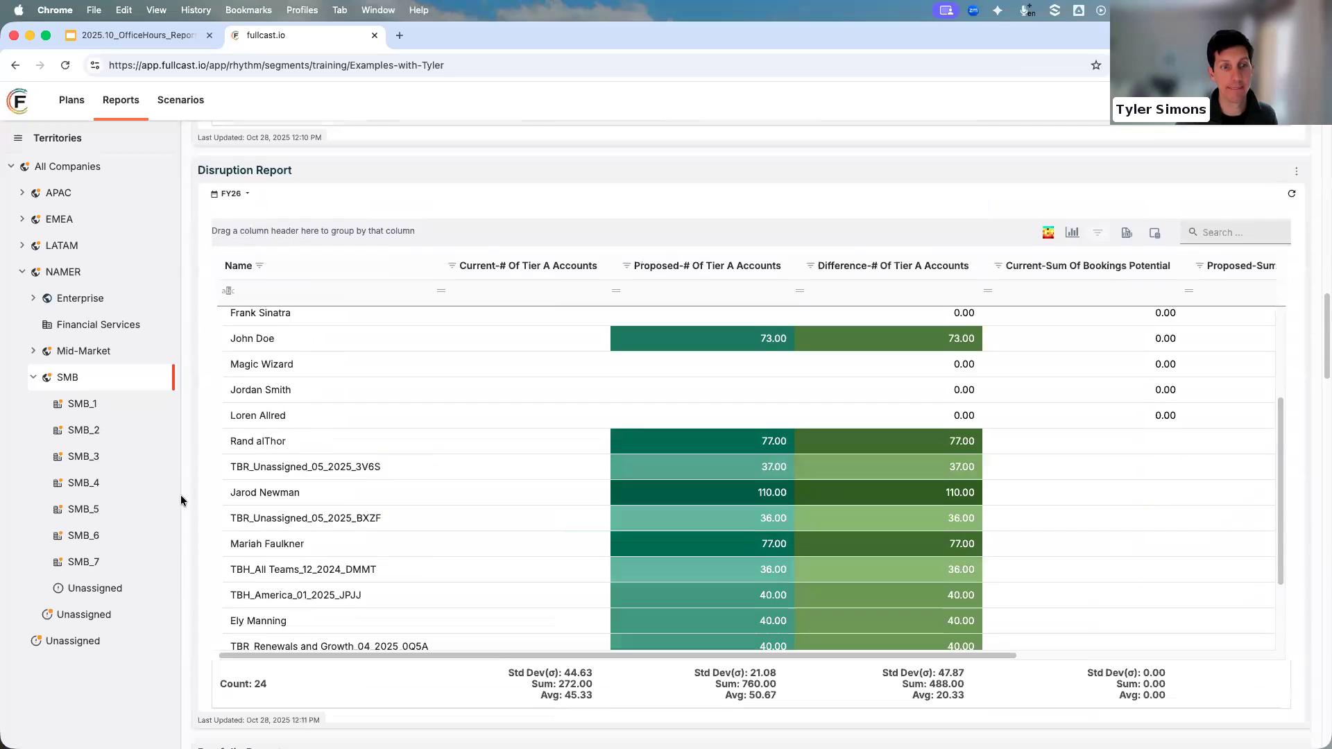
scroll(181, 500, down, 10)
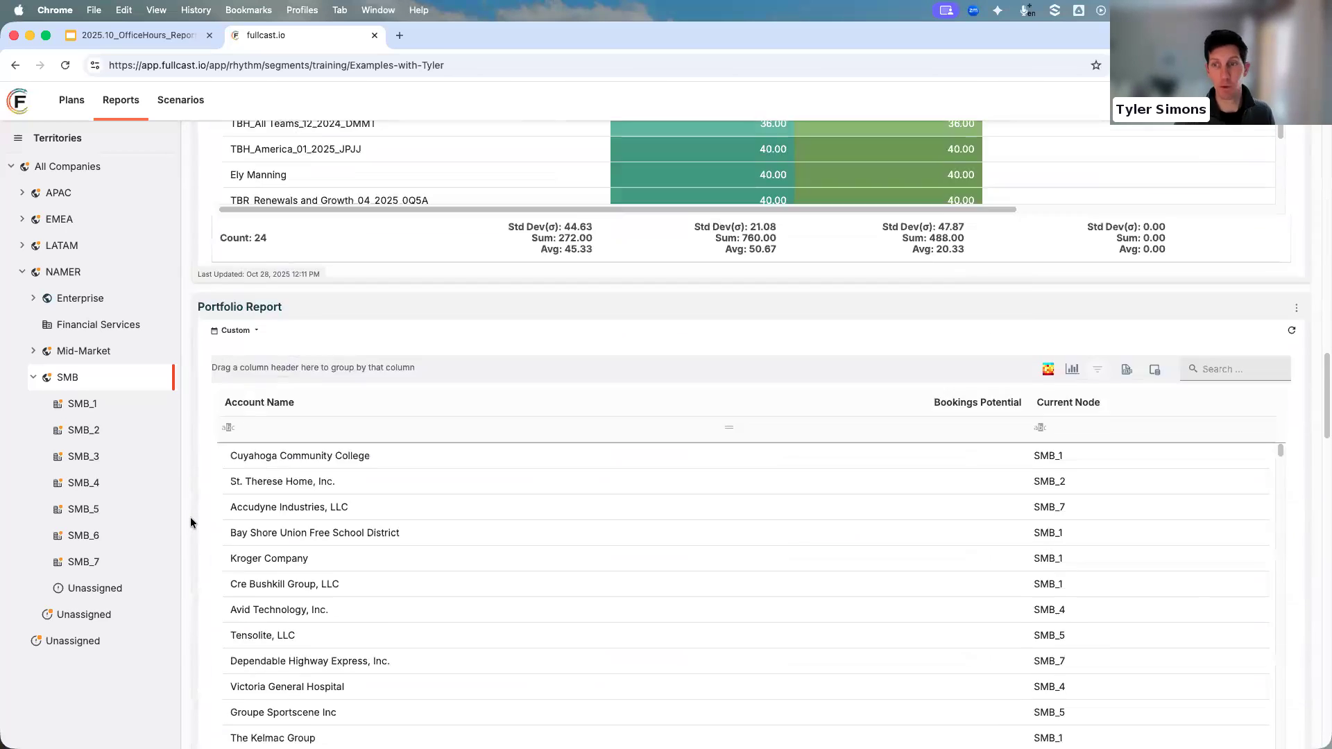
scroll(191, 522, down, 5)
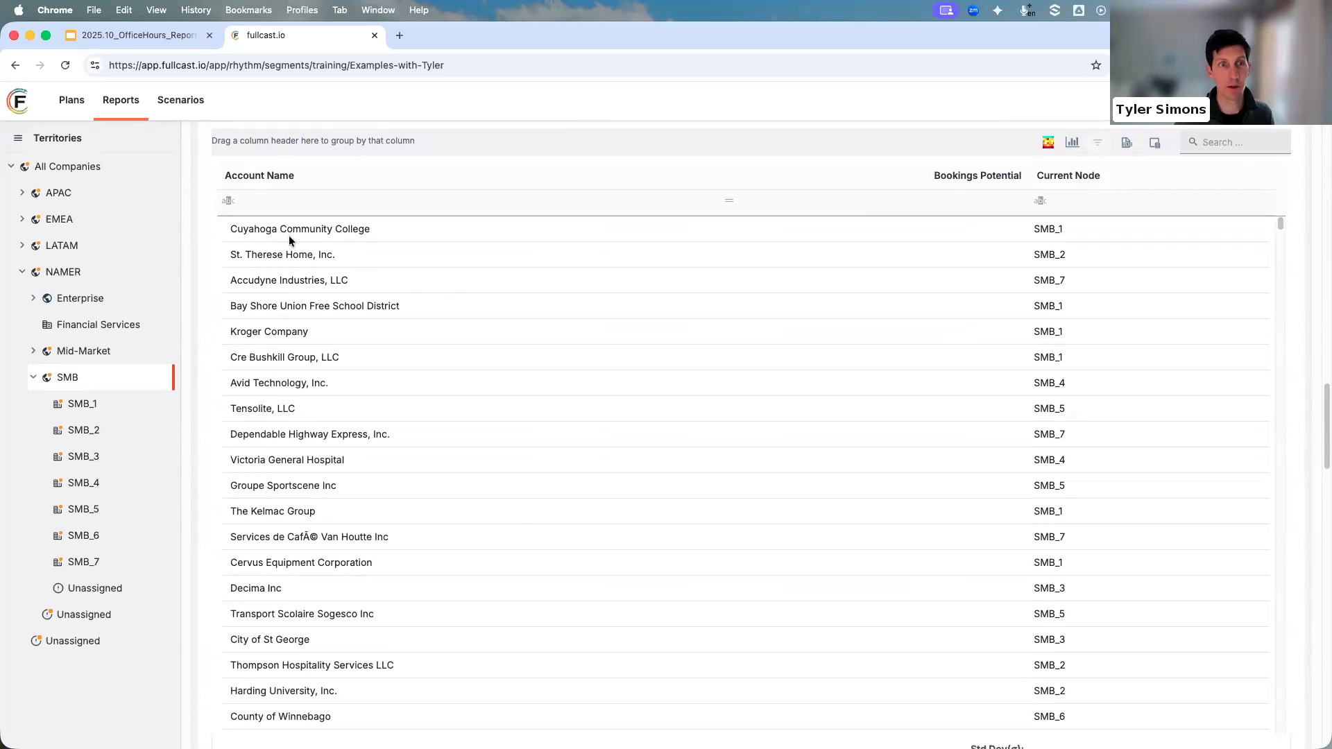
scroll(184, 654, down, 1)
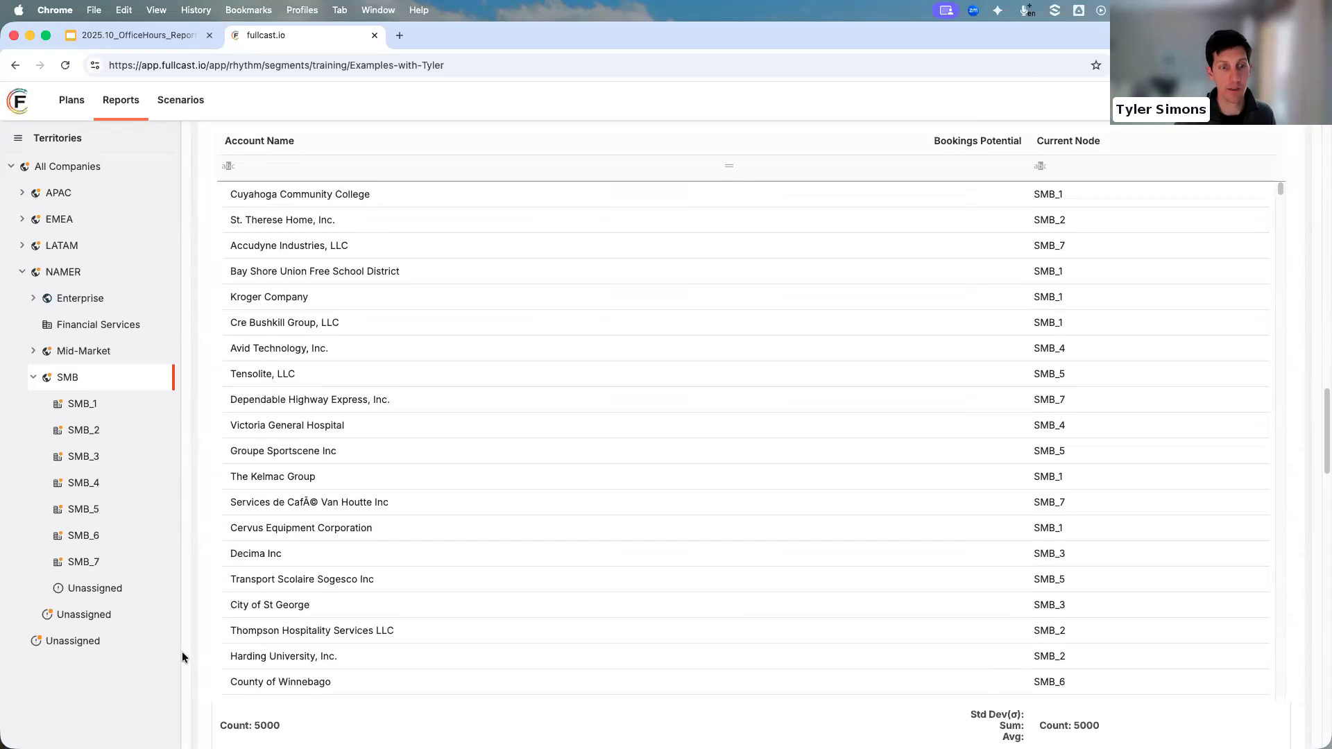
scroll(181, 651, down, 2)
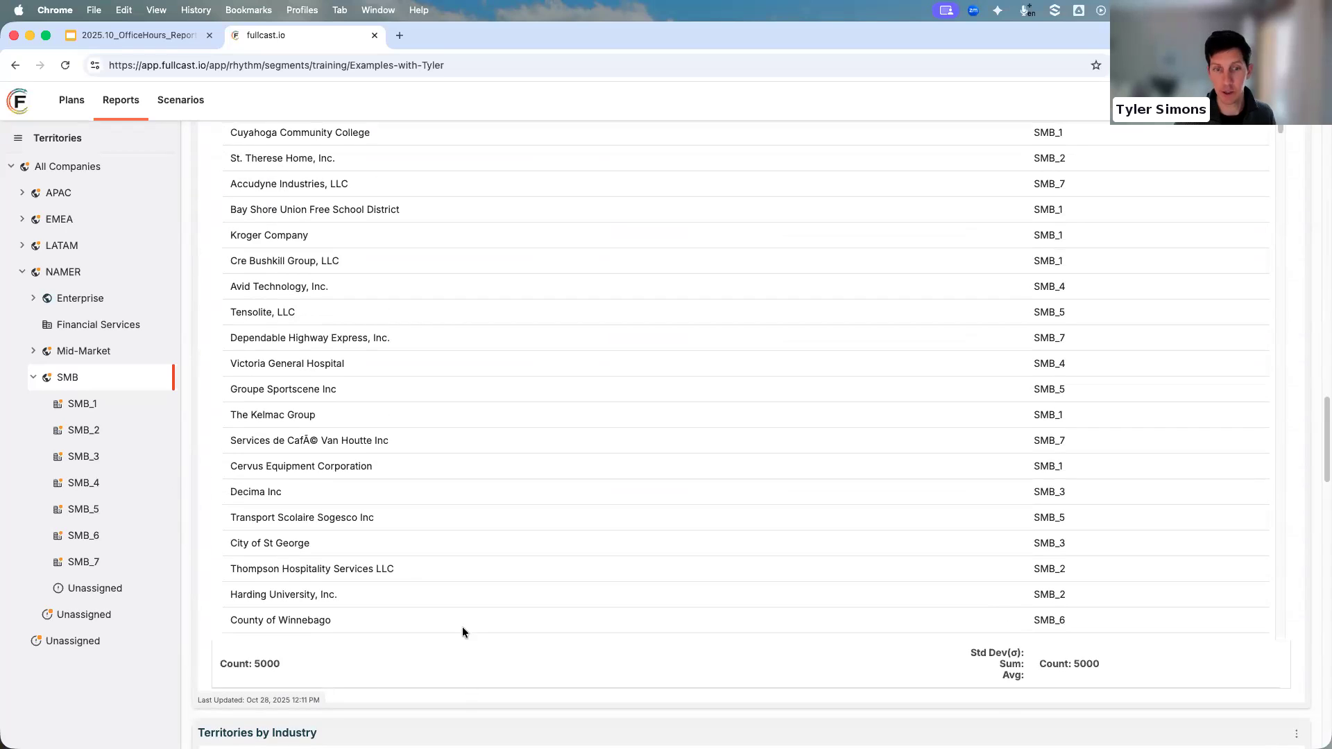
scroll(181, 578, up, 2)
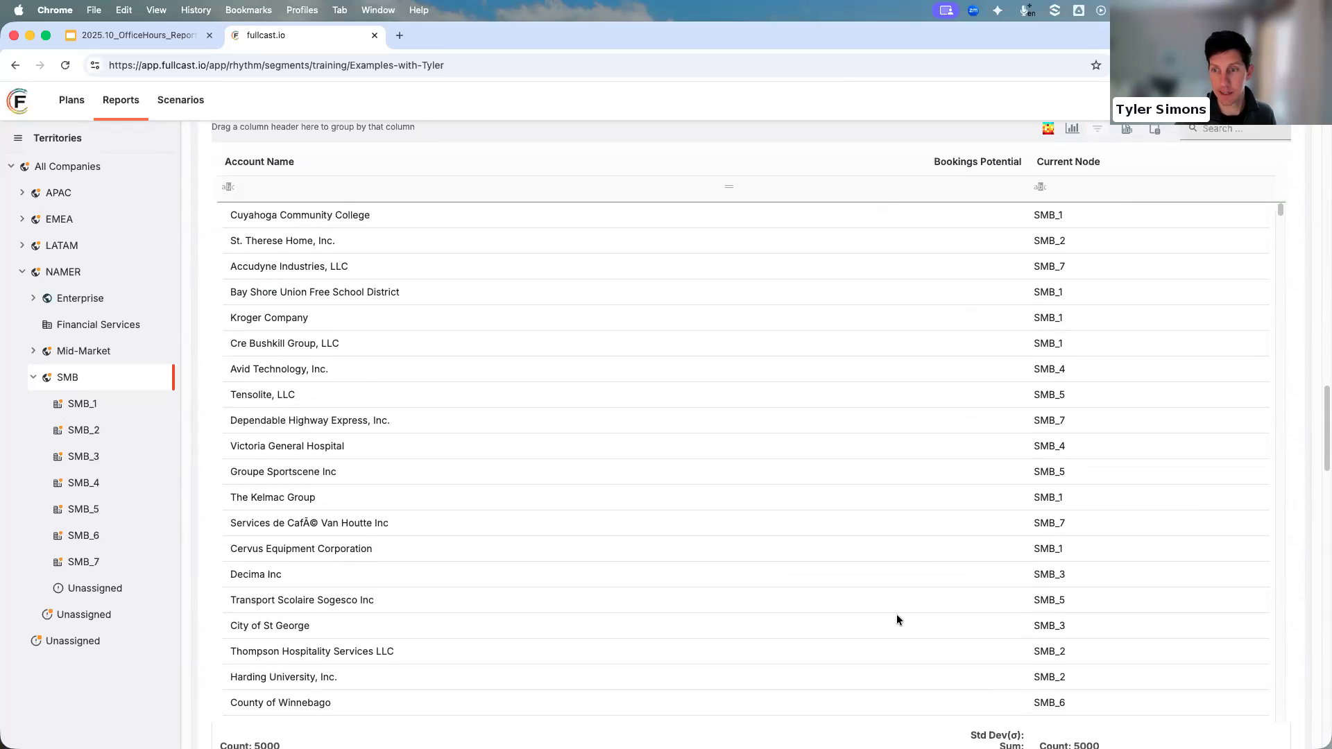
Open the dashboard's layout for editing, reduce the height of the Portfolio Report, and save and exit the layout.
scroll(1295, 561, up, 10)
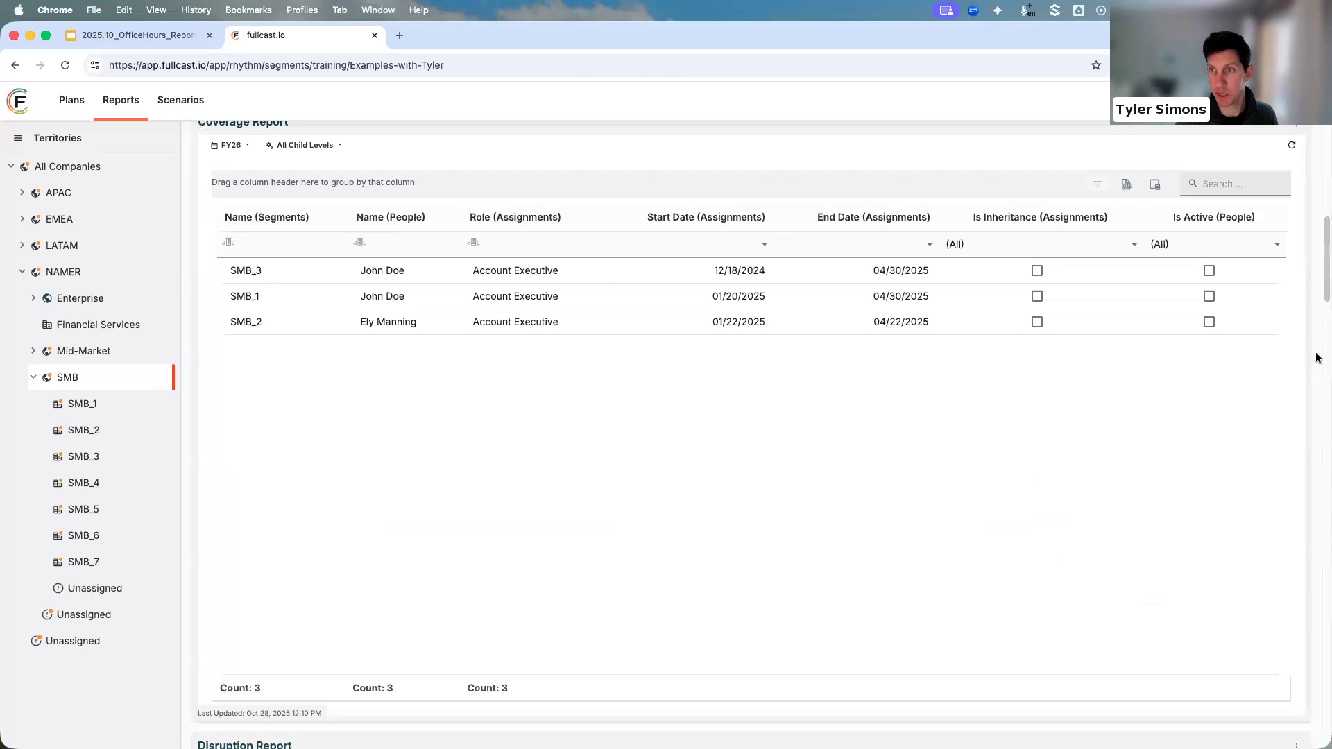
scroll(1317, 358, up, 10)
click(1298, 168)
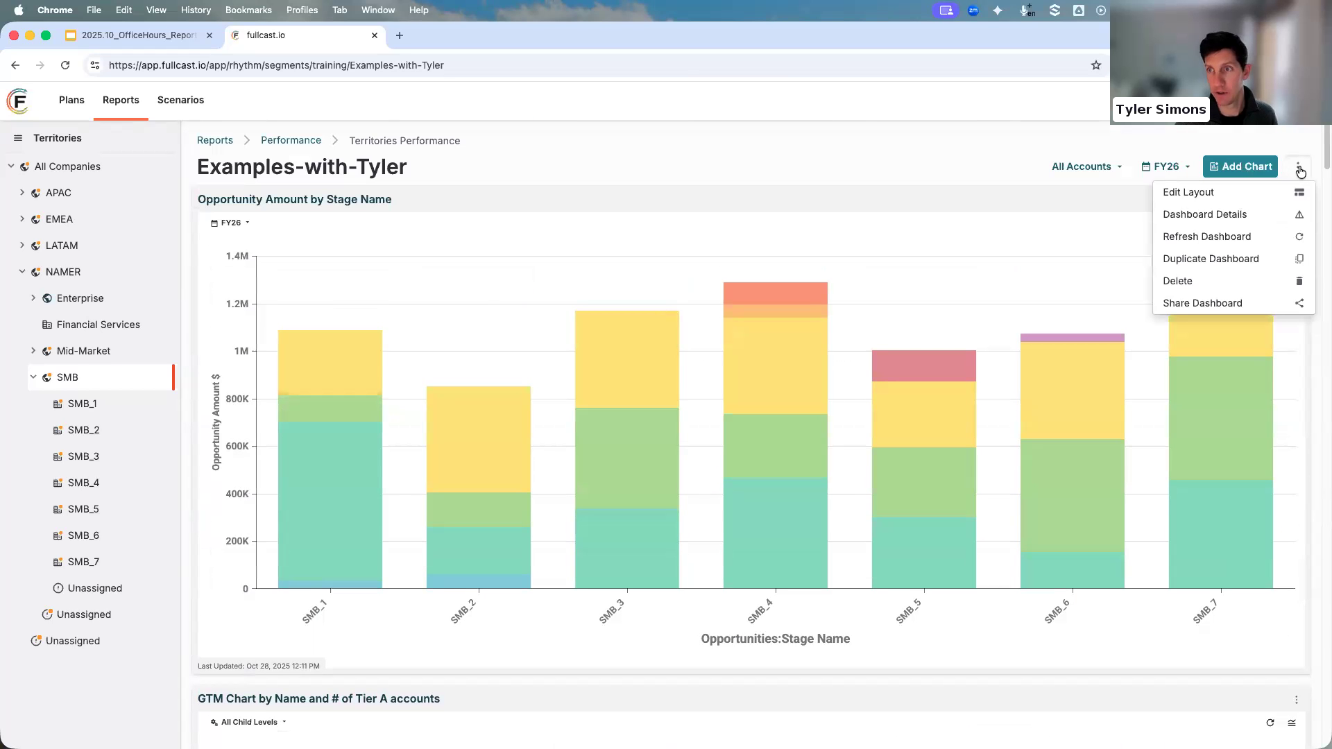
click(1233, 197)
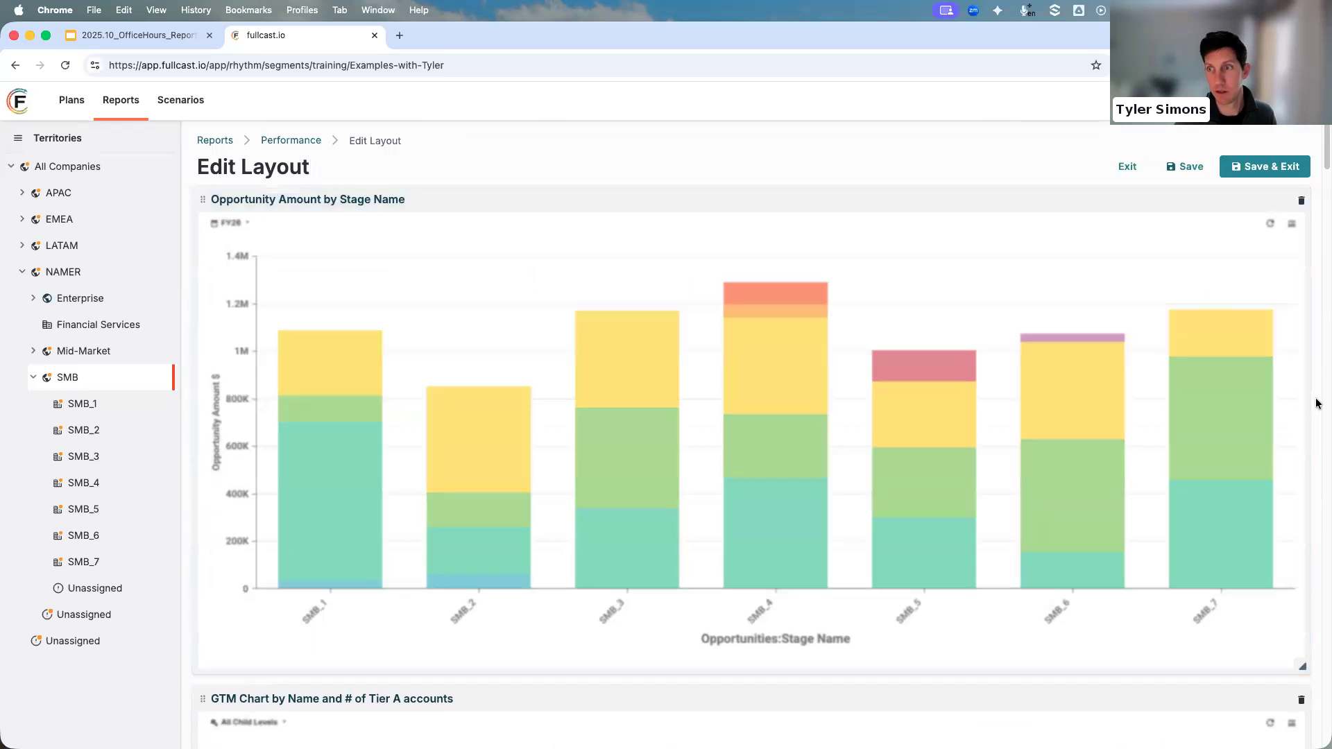
scroll(1317, 402, down, 5)
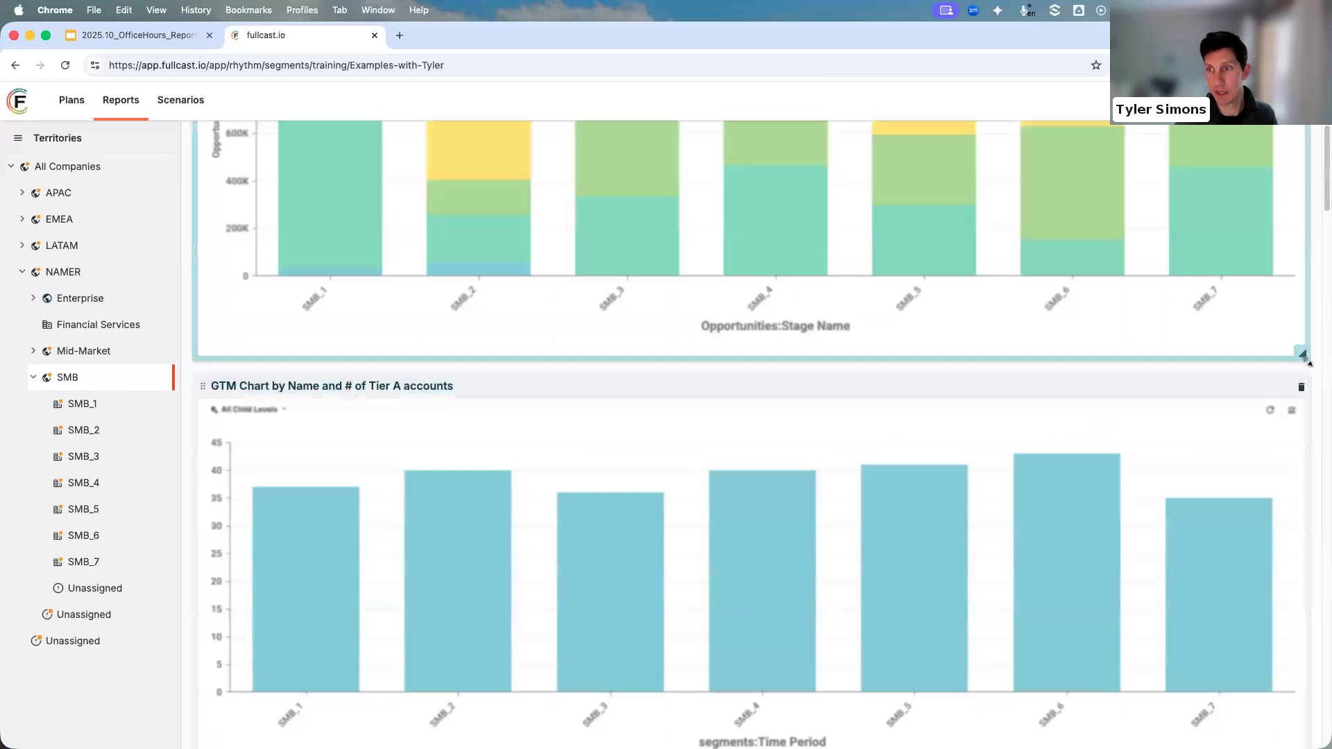
mouse_move(1303, 354)
mouse_down()
mouse_move(981, 289)
mouse_move(1279, 306)
mouse_move(1299, 342)
mouse_move(1286, 367)
mouse_up()
scroll(1311, 431, down, 15)
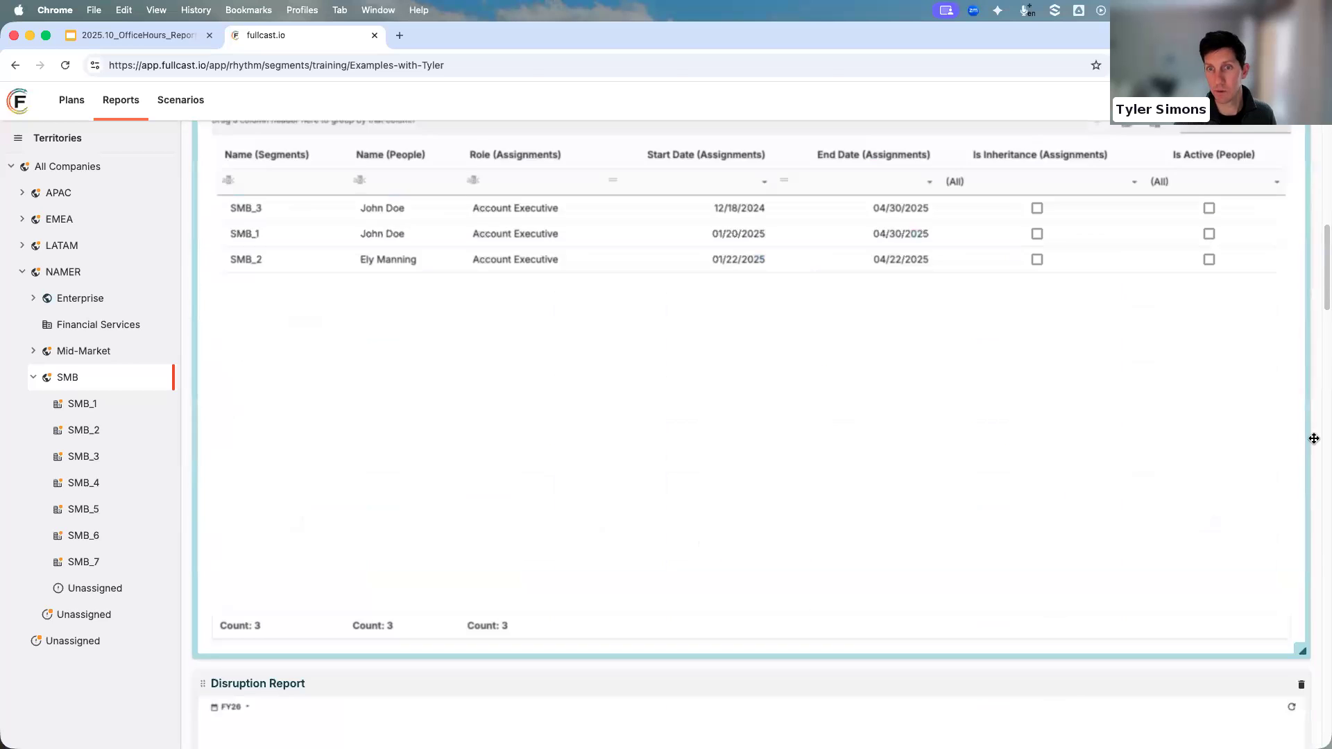
scroll(1314, 437, down, 15)
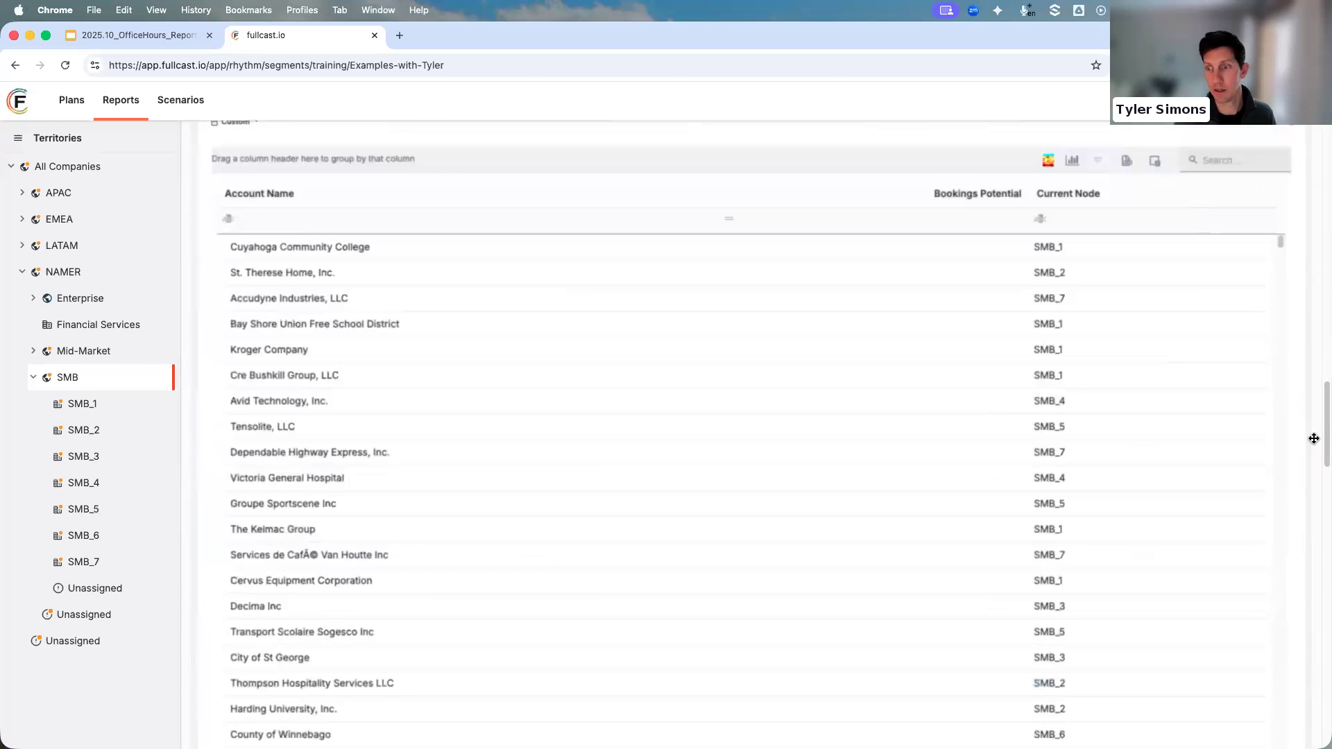
scroll(1296, 528, down, 2)
drag(1303, 575, 1308, 418)
scroll(1308, 418, up, 20)
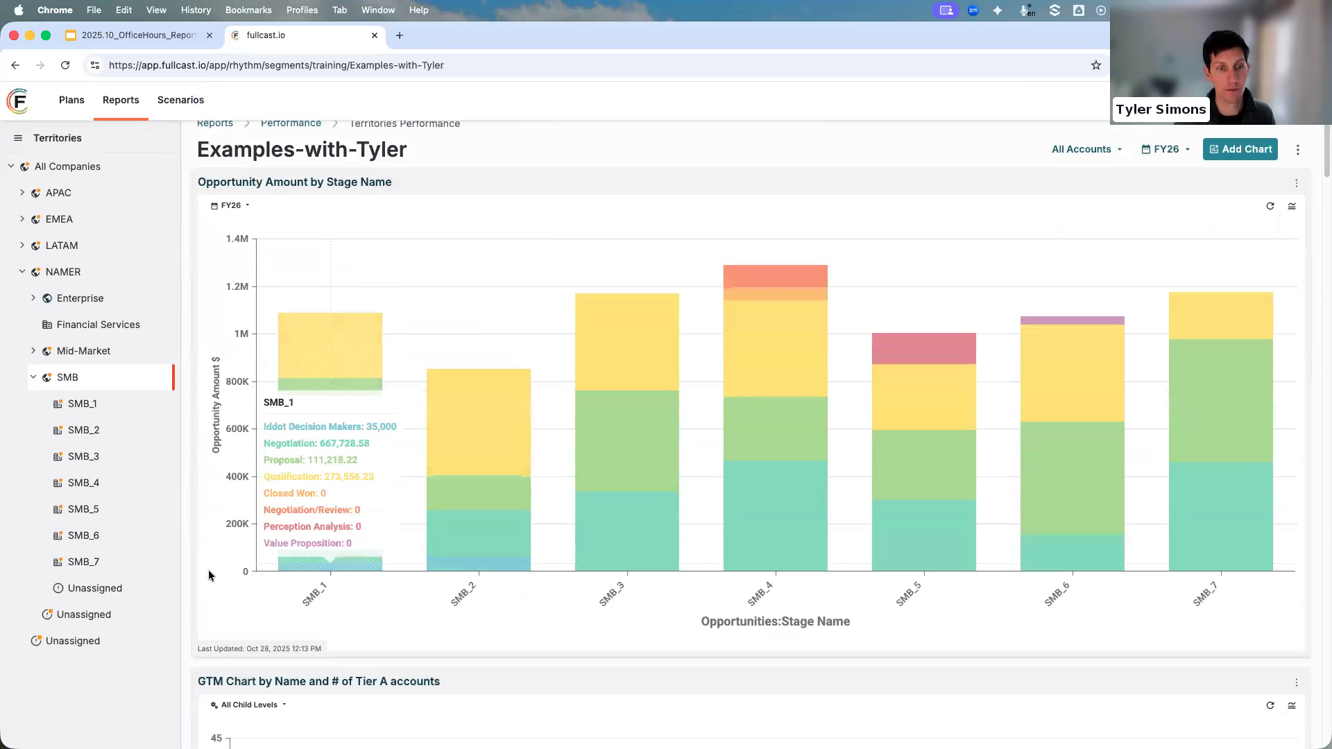
Review the shortened Portfolio Report and the Territories by Industry chart below it on the SMB dashboard.
scroll(203, 568, down, 15)
scroll(201, 570, down, 15)
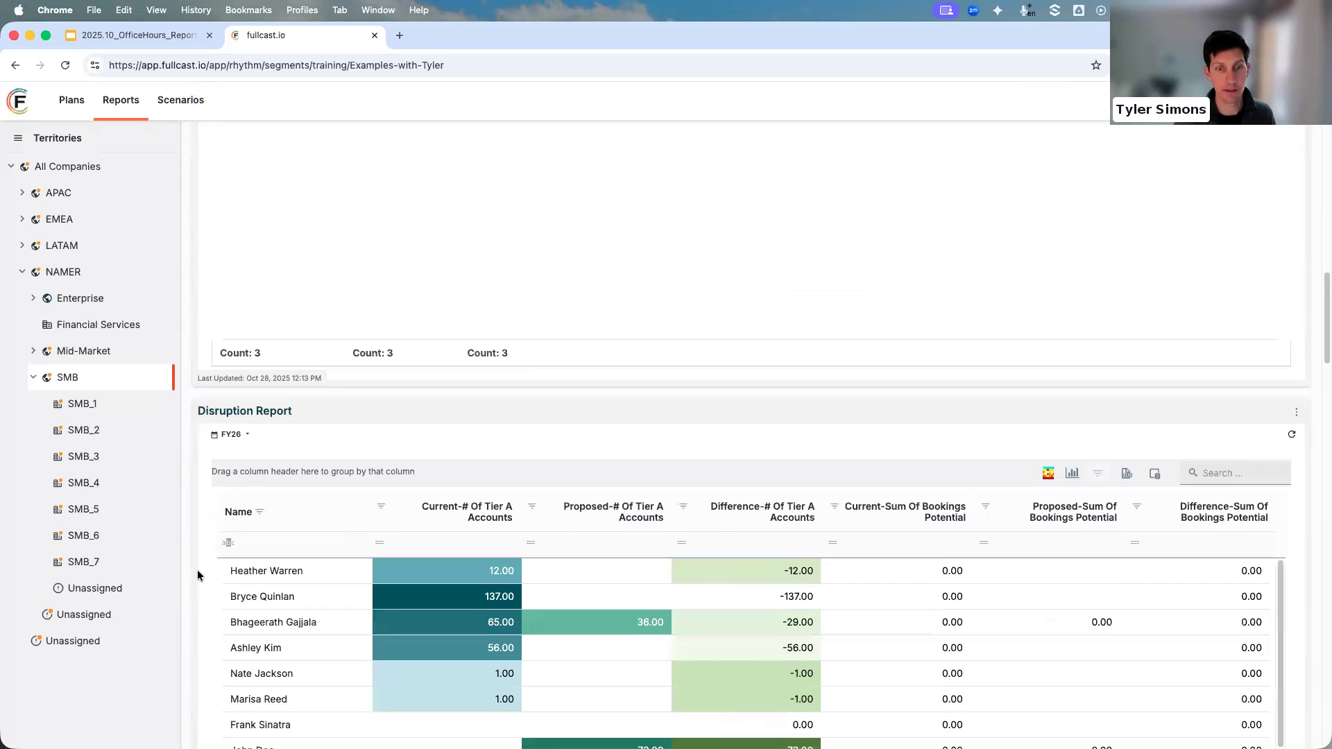
scroll(178, 581, down, 5)
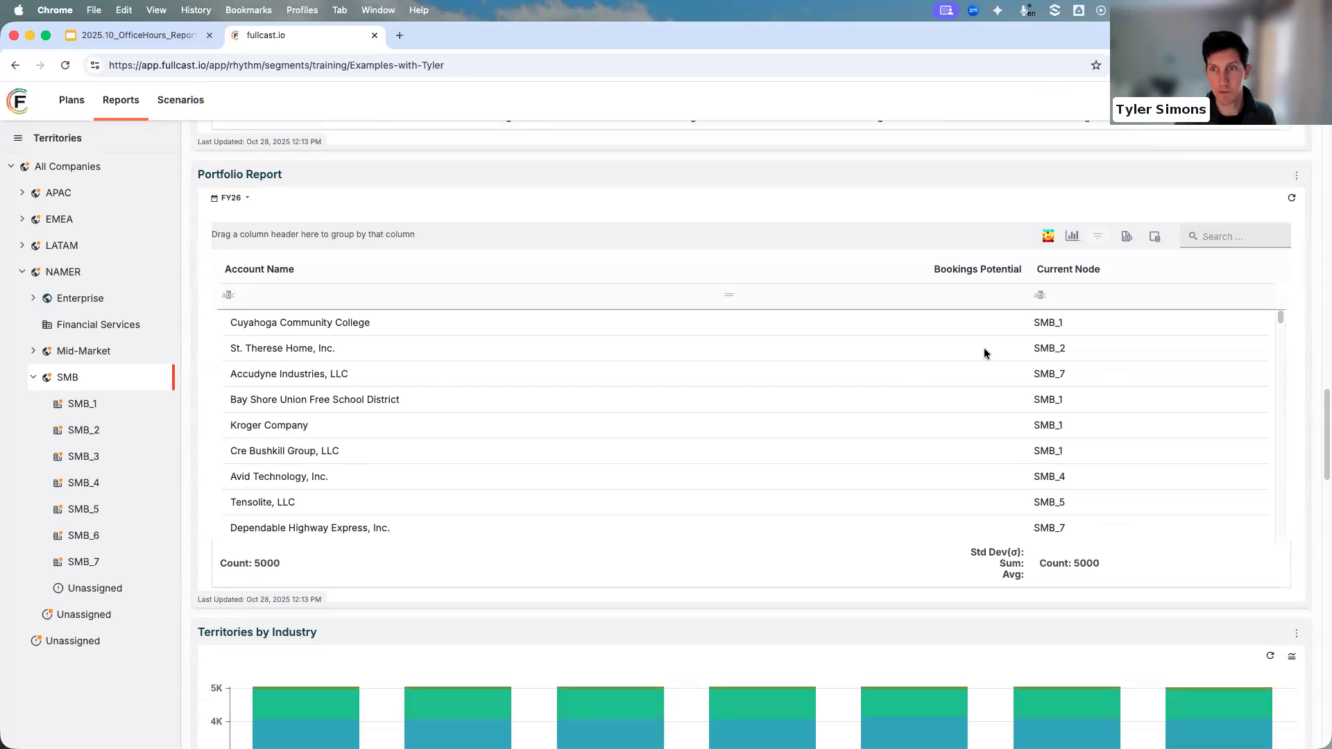
scroll(984, 341, down, 1)
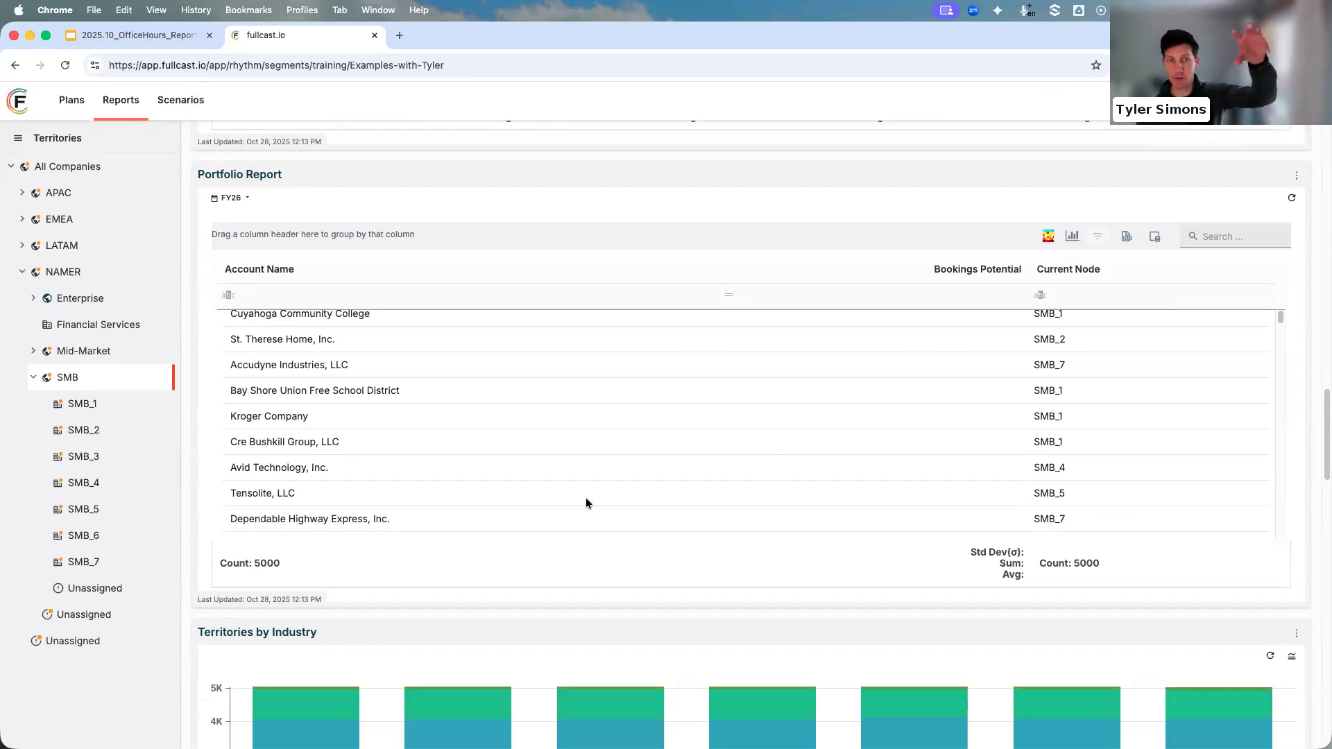
scroll(196, 535, down, 3)
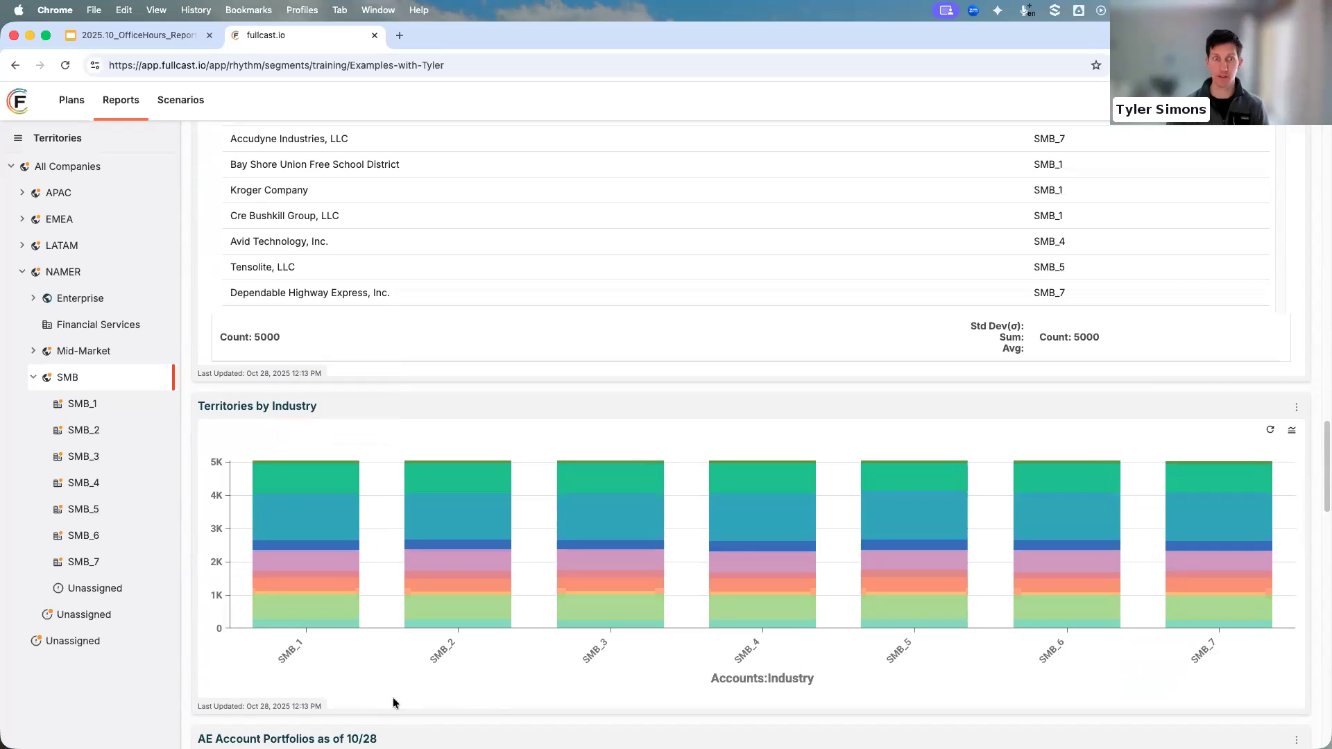
scroll(198, 725, down, 2)
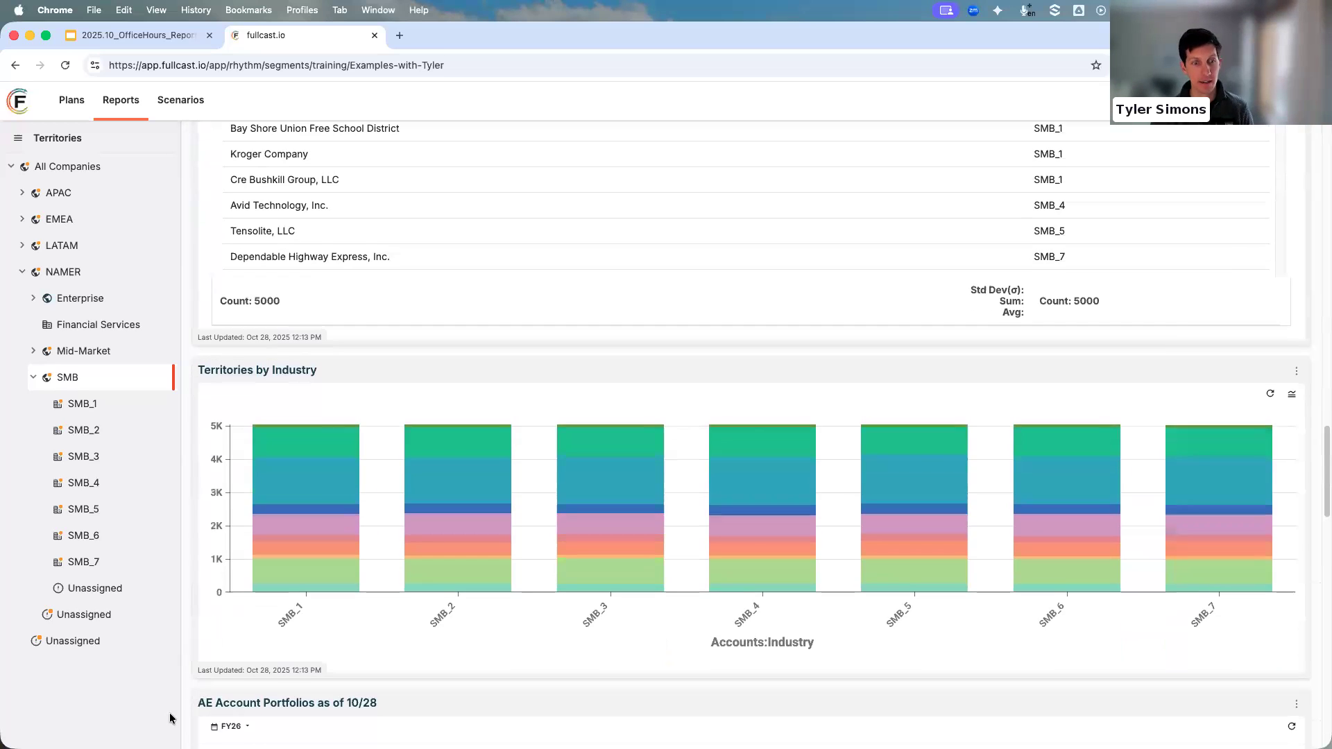
Review AE Account Portfolios as of 10/28, Portfolio Report by Account Executive, and the Territory Bookings, Number of Accounts, Open Pipeline chart.
scroll(176, 717, down, 4)
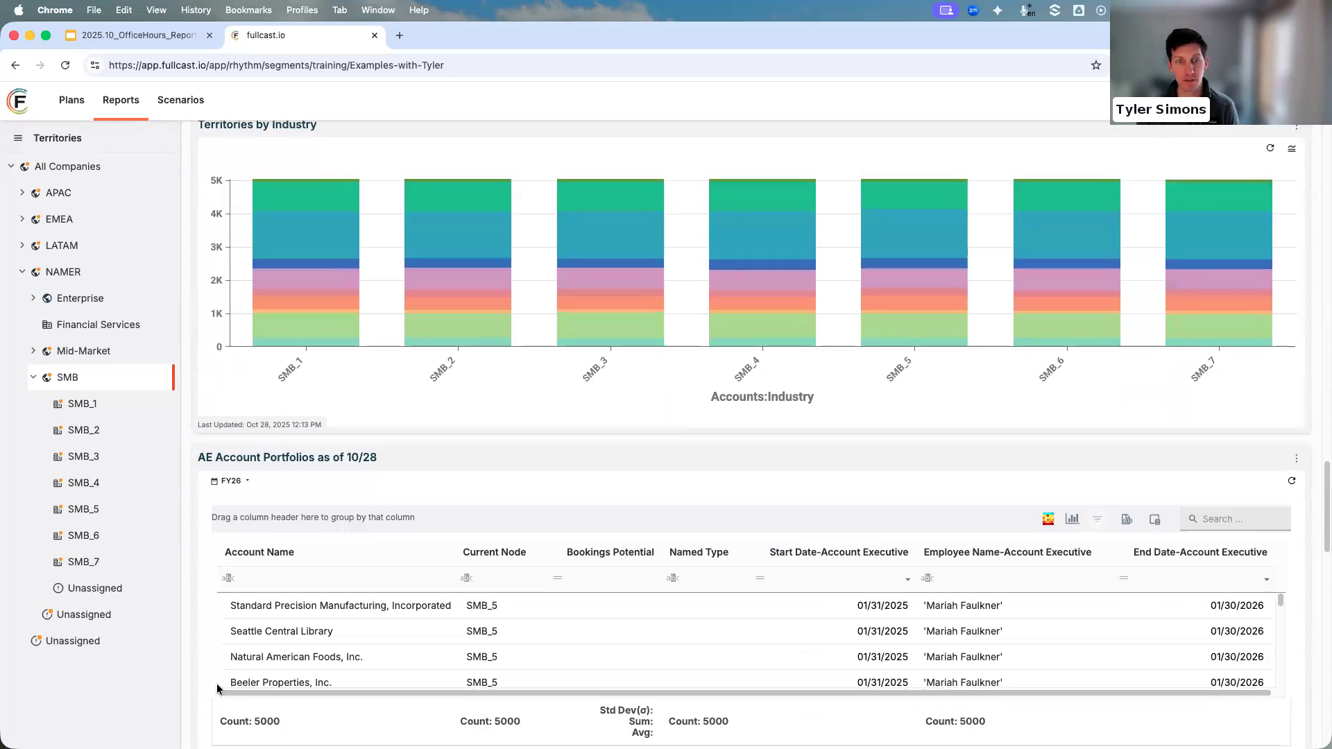
click(1296, 459)
click(1149, 465)
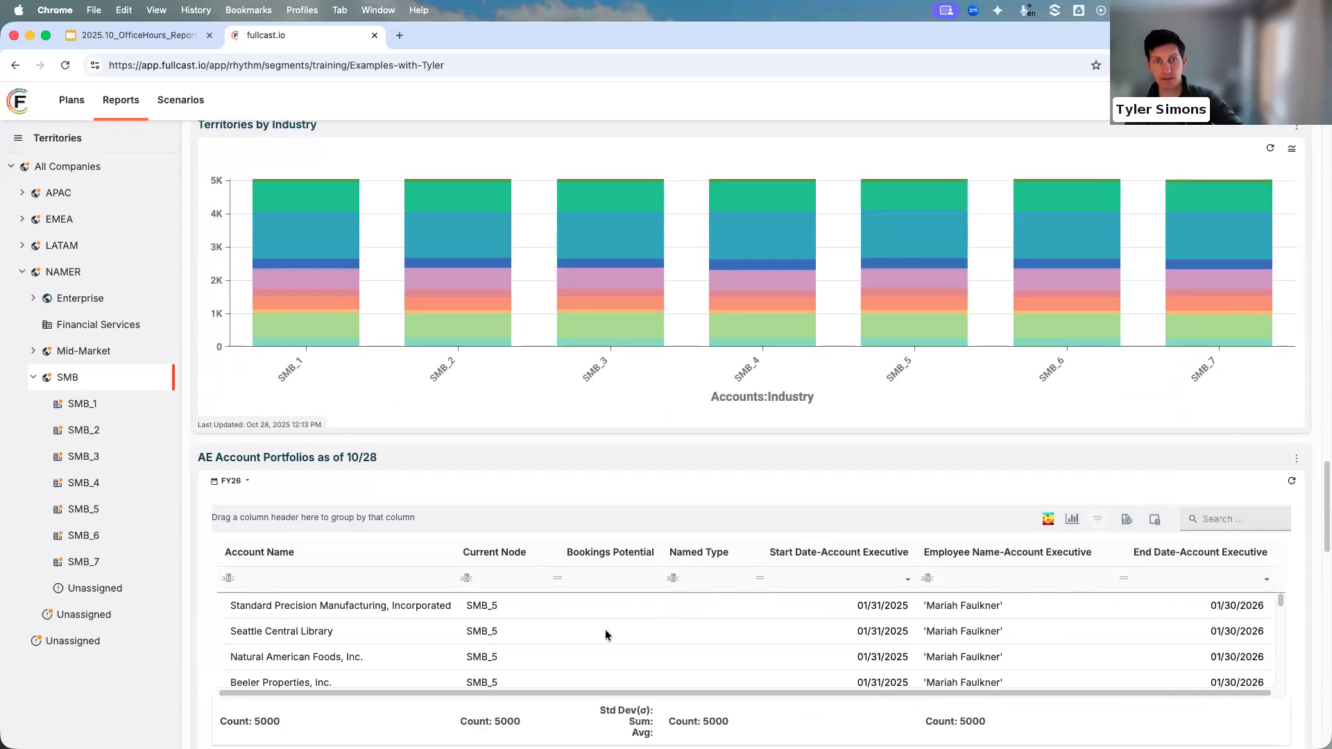
scroll(197, 564, down, 6)
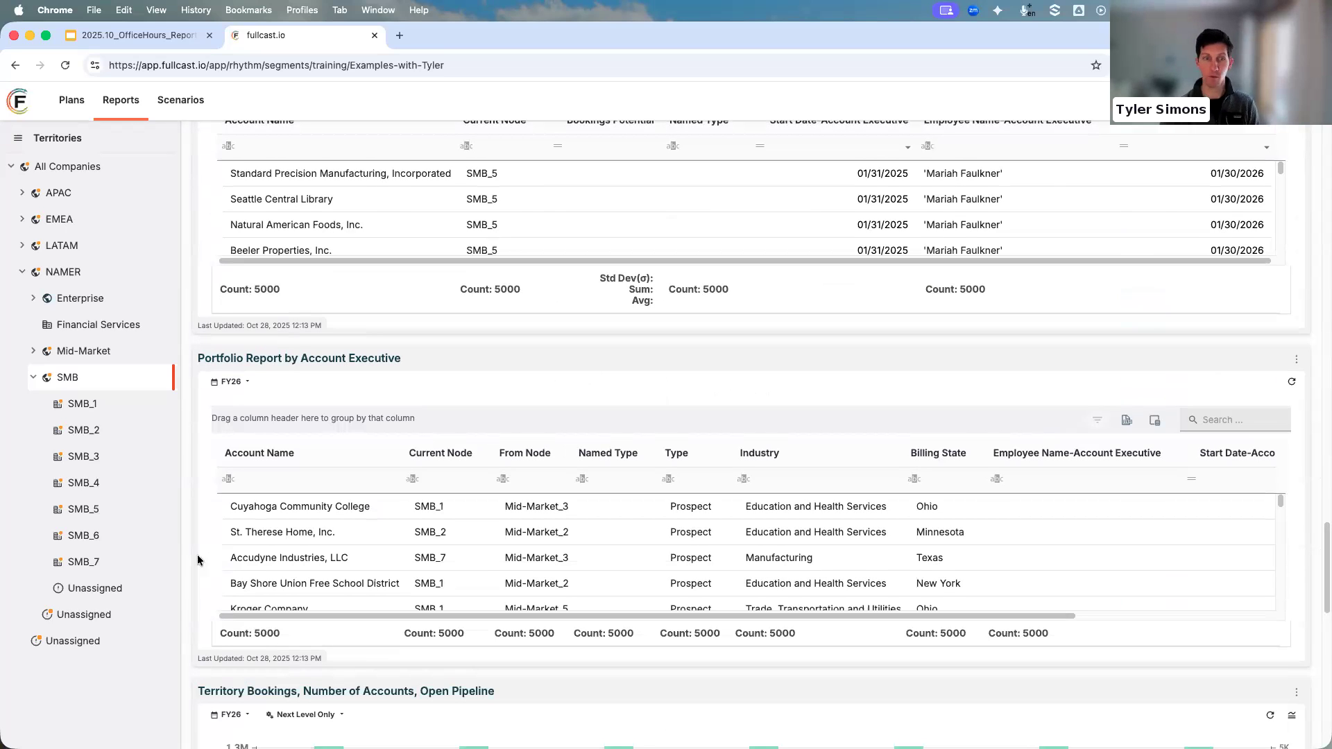
scroll(197, 590, down, 1)
scroll(196, 610, down, 3)
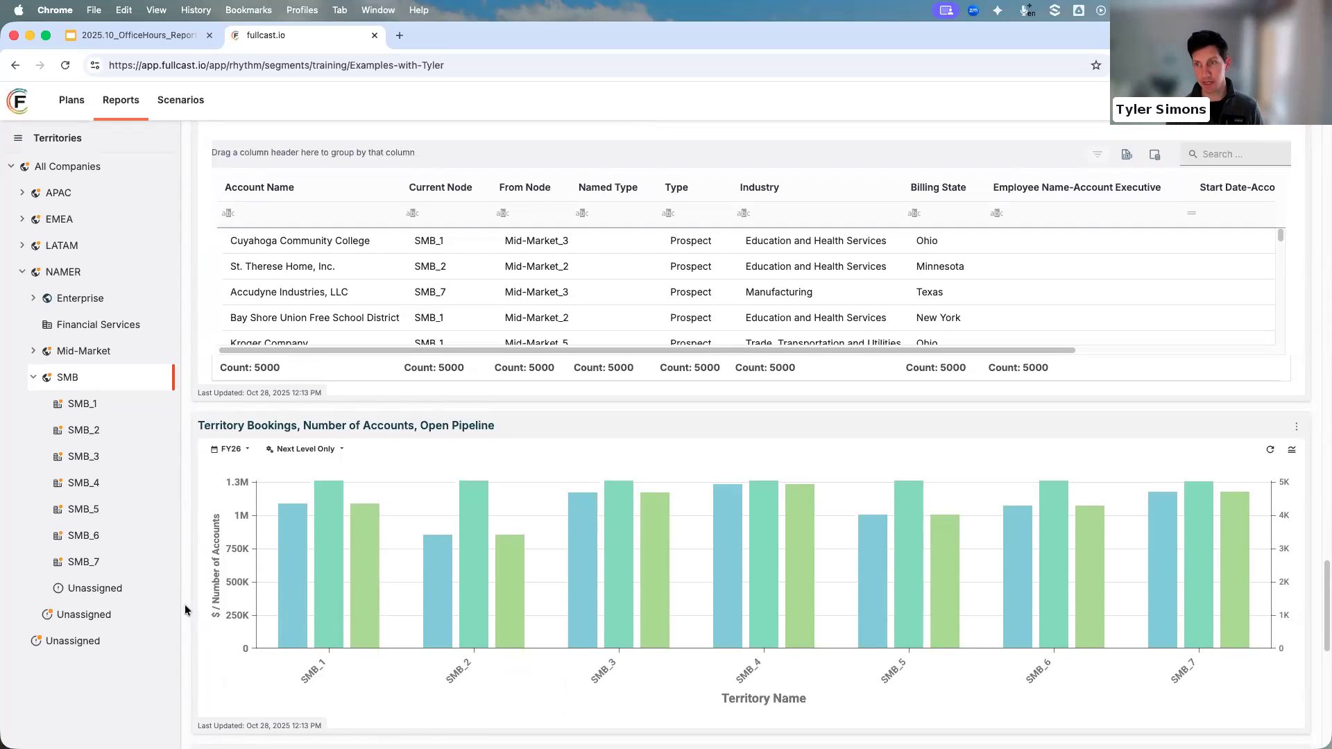
mouse_move(1263, 580)
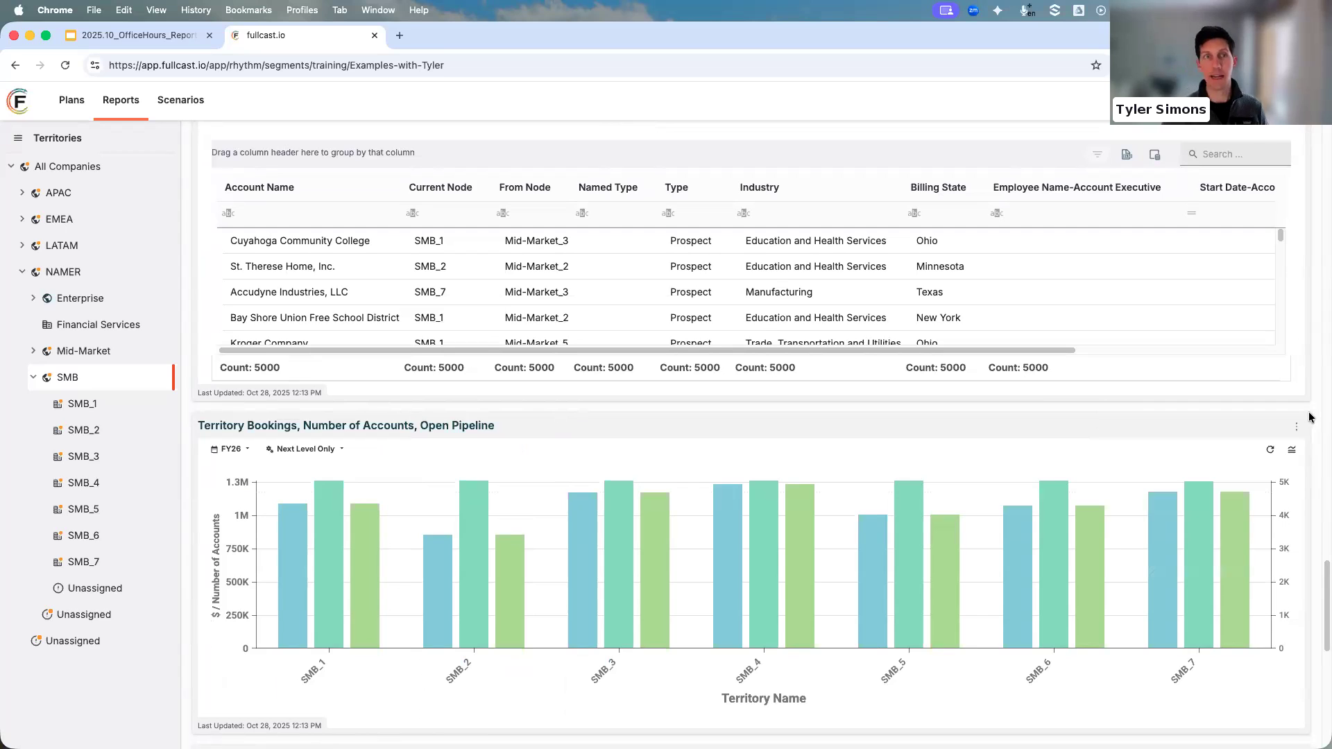
Switch to the Google Slides presentation and show the Dashboarding and Tips slide with the header menus hidden.
click(137, 36)
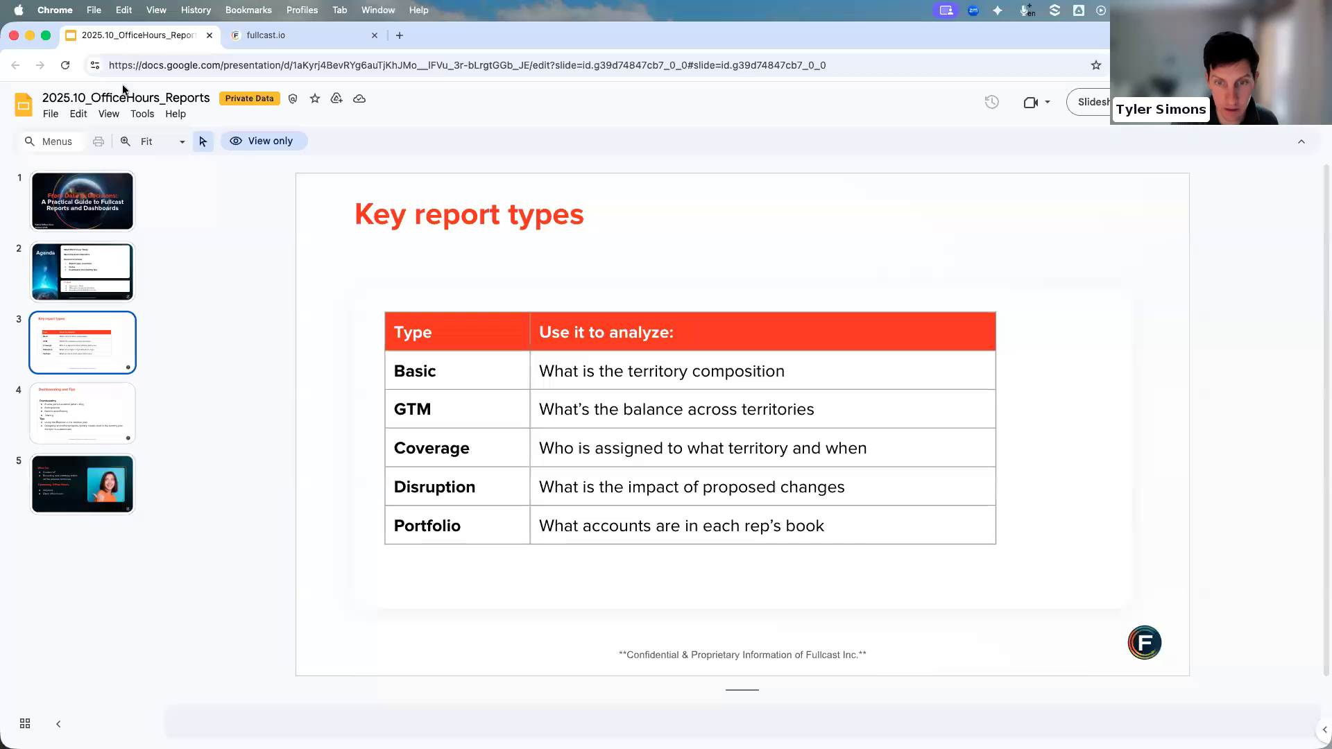
click(98, 401)
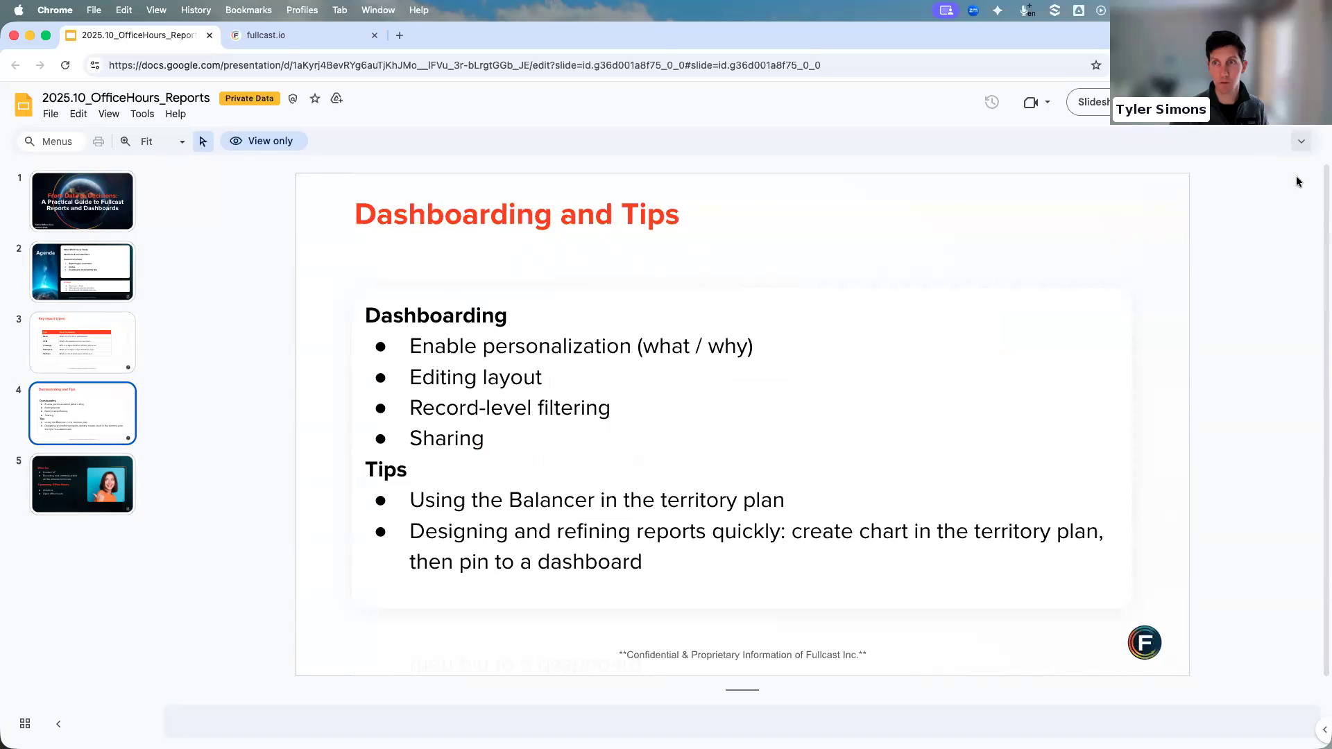
click(1301, 141)
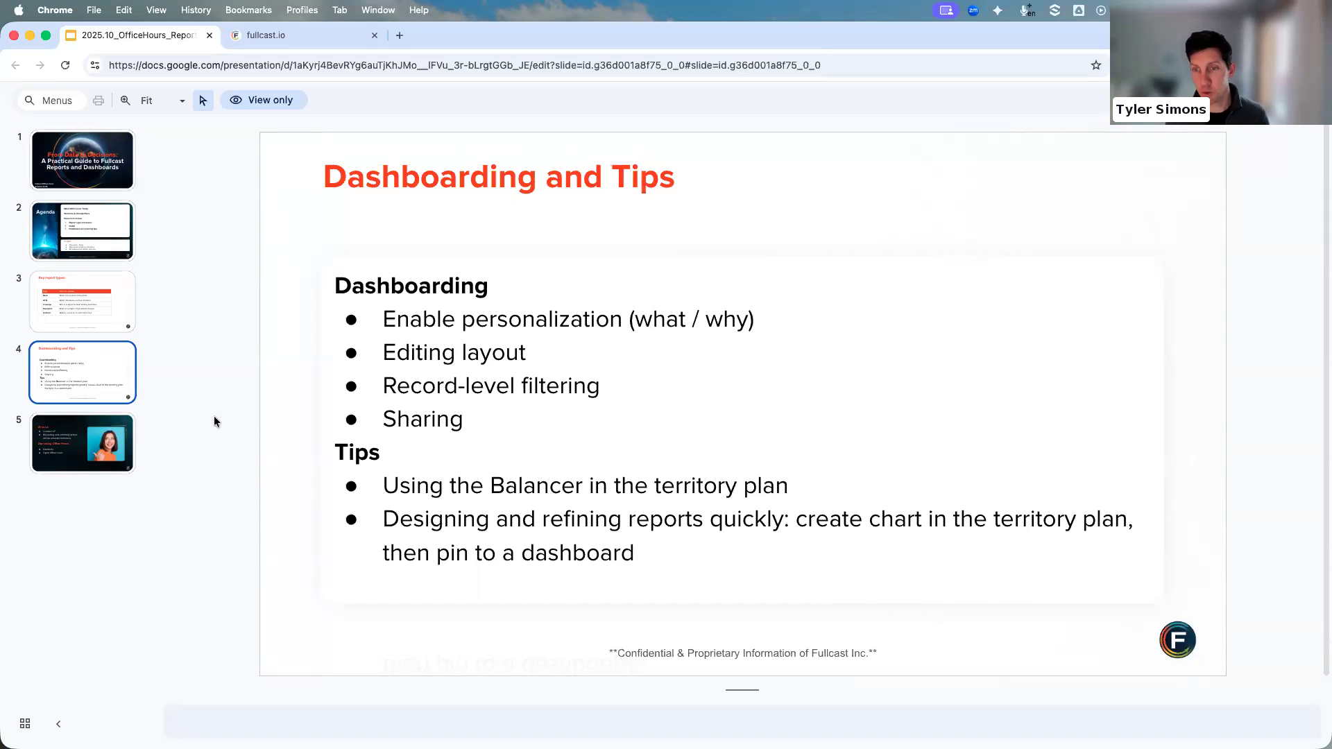
Return to Fullcast and open the dashboard details, toggle Allow Personalization off and on, and close without confirming.
click(351, 38)
scroll(1319, 170, up, 20)
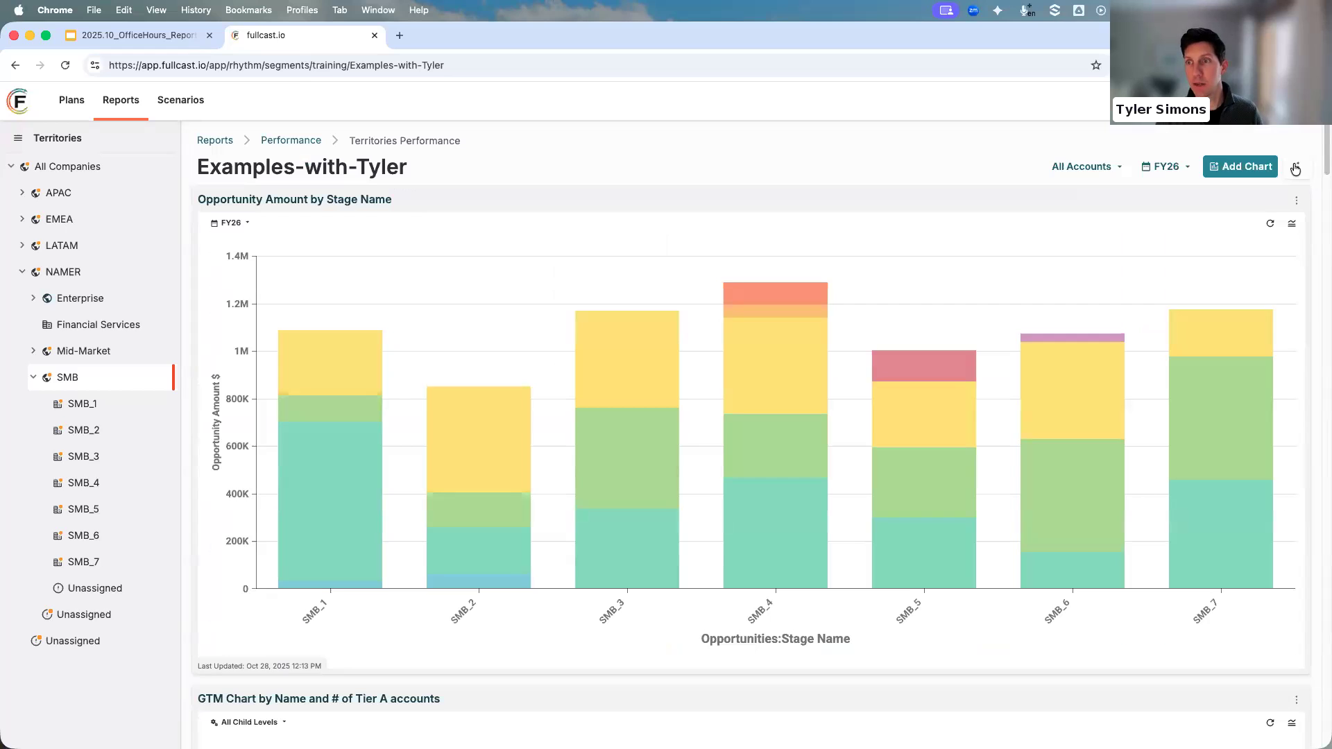
click(1295, 169)
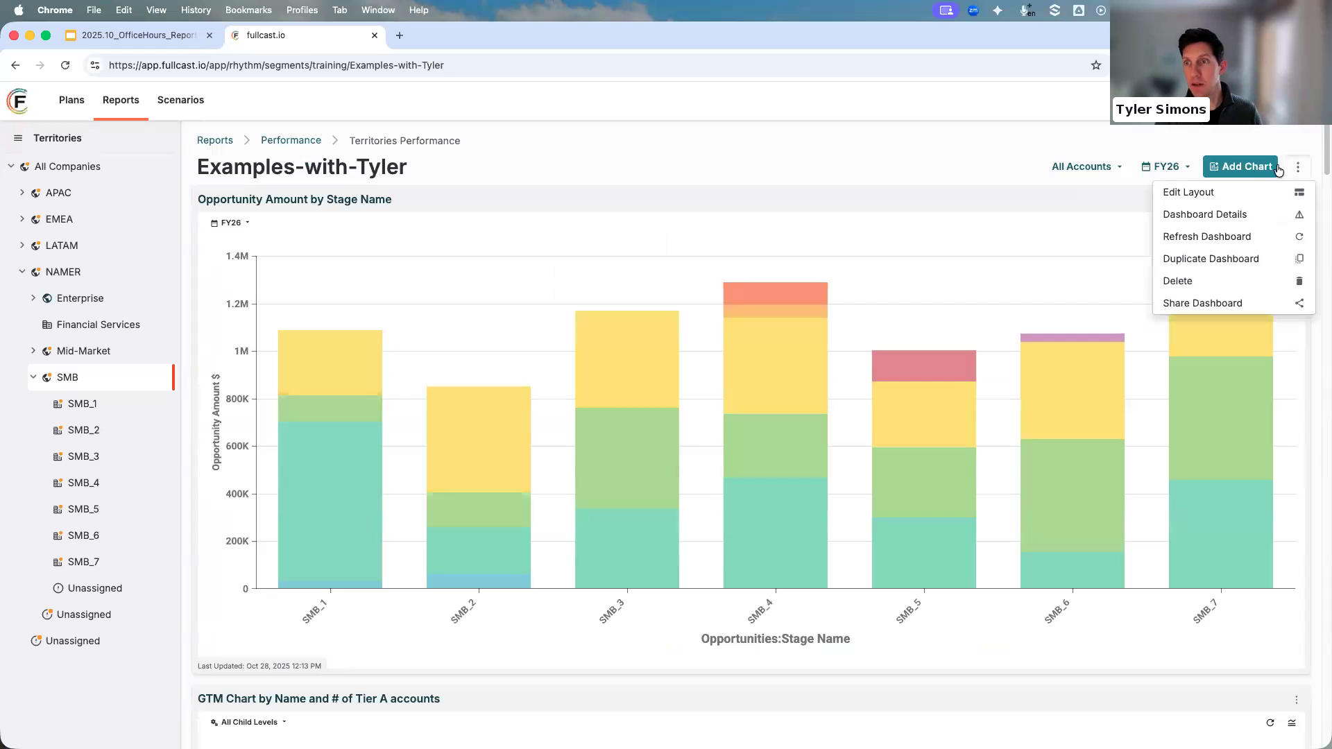
click(1211, 215)
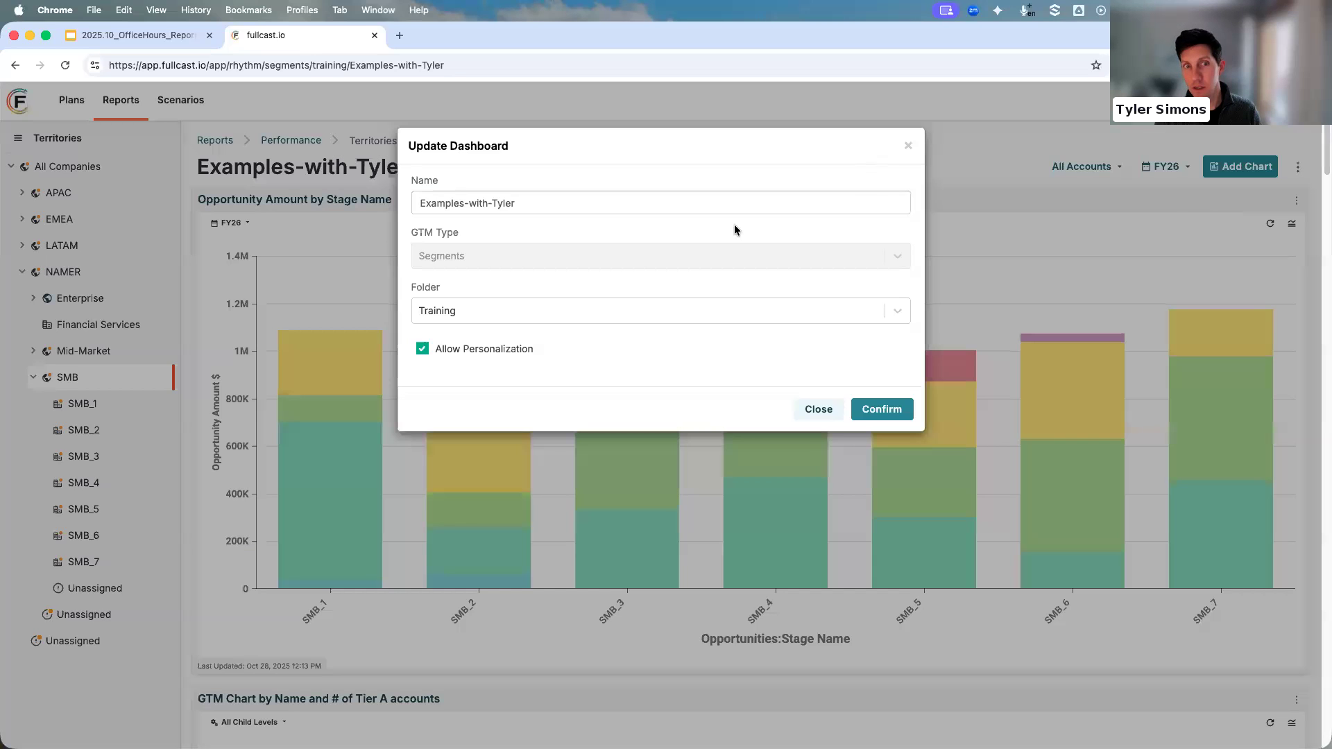
click(451, 350)
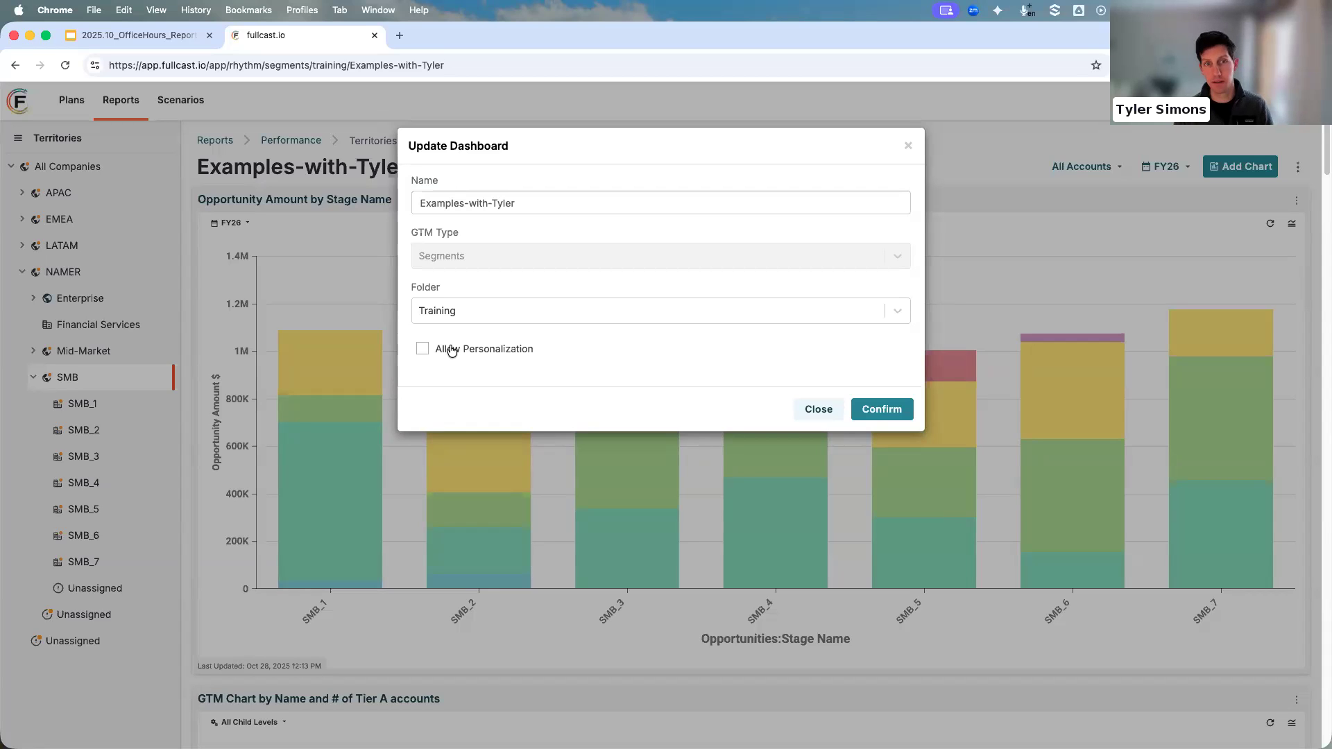
click(452, 350)
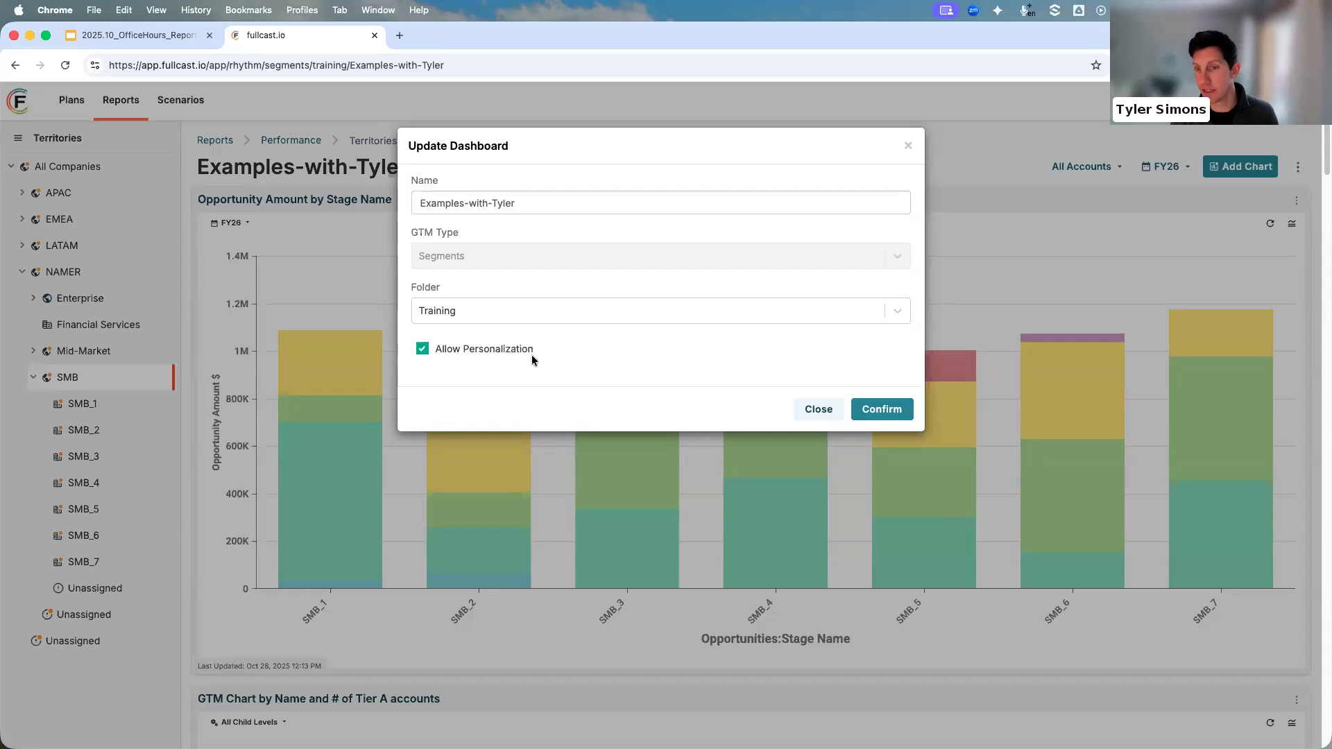
click(815, 408)
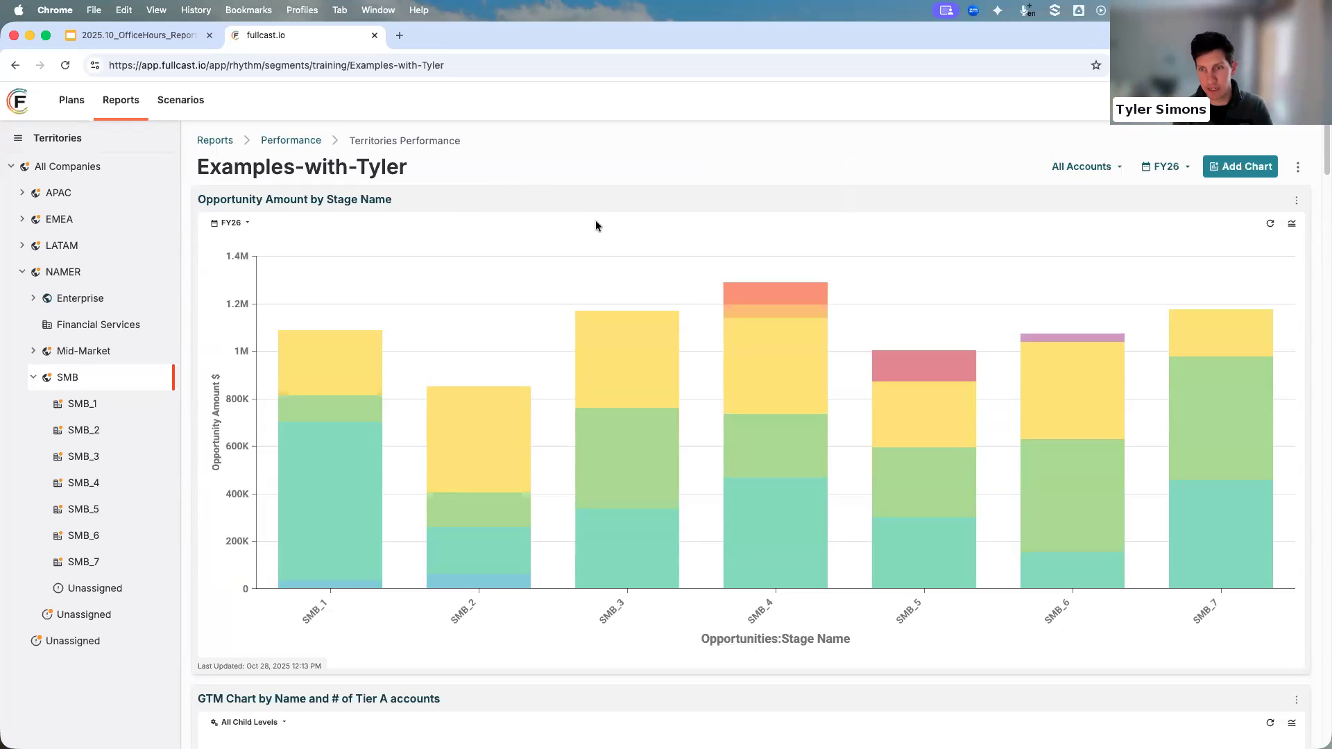
Check the Dashboarding and Tips slide, reopen the Fullcast layout for editing and narrow Opportunity Amount by Stage Name to about 30% of the dashboard width.
click(147, 37)
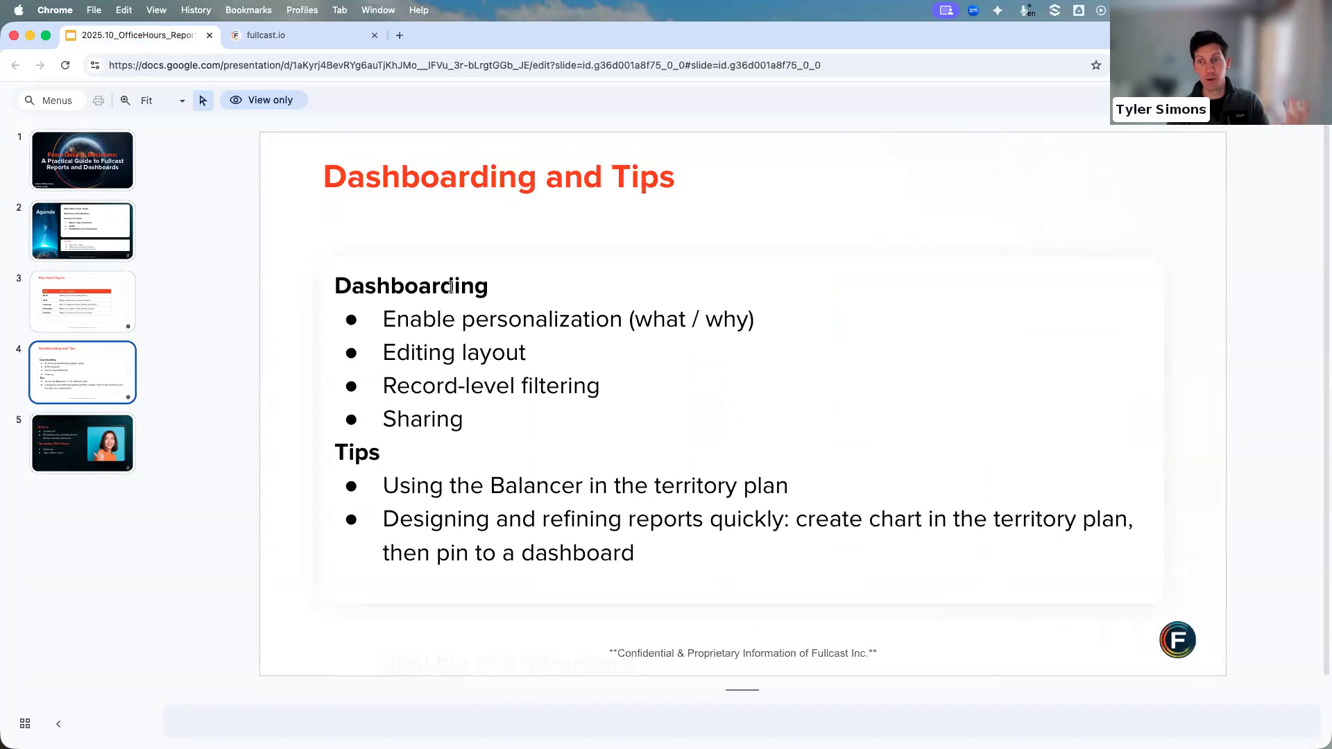
click(263, 36)
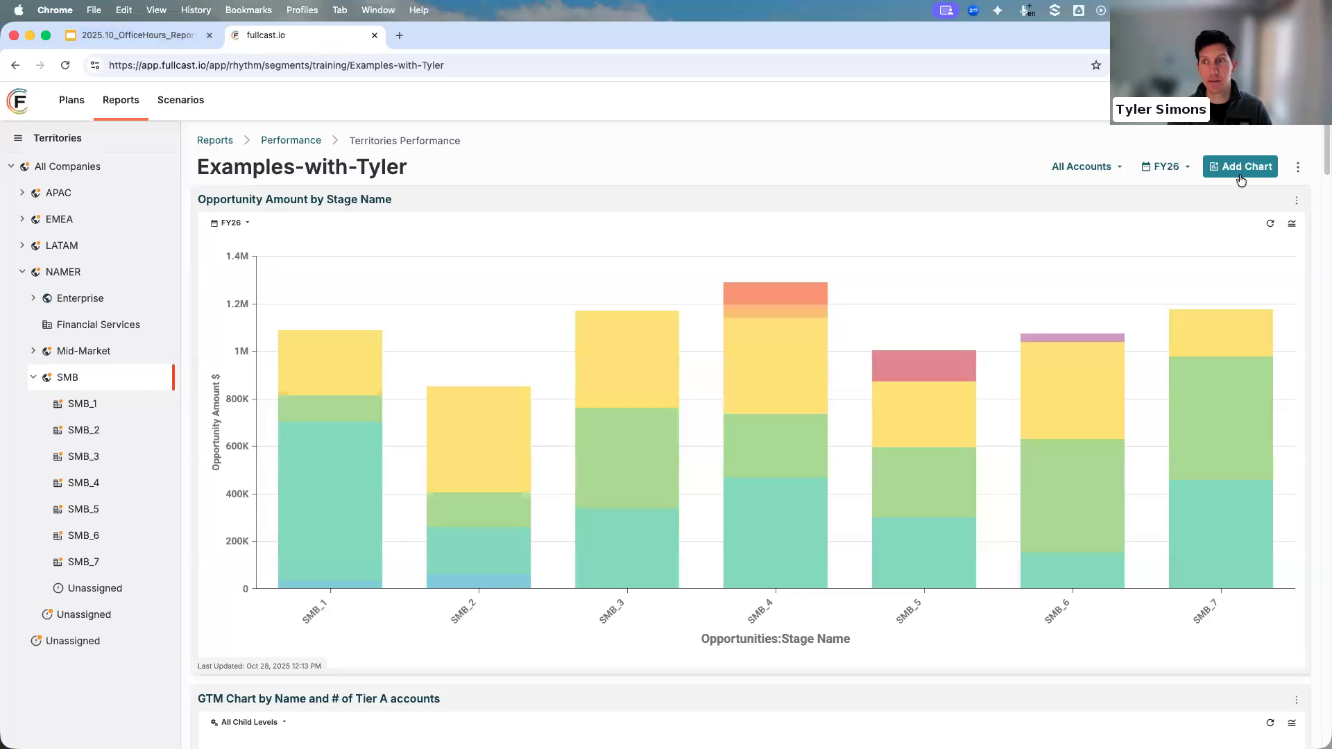
click(1298, 167)
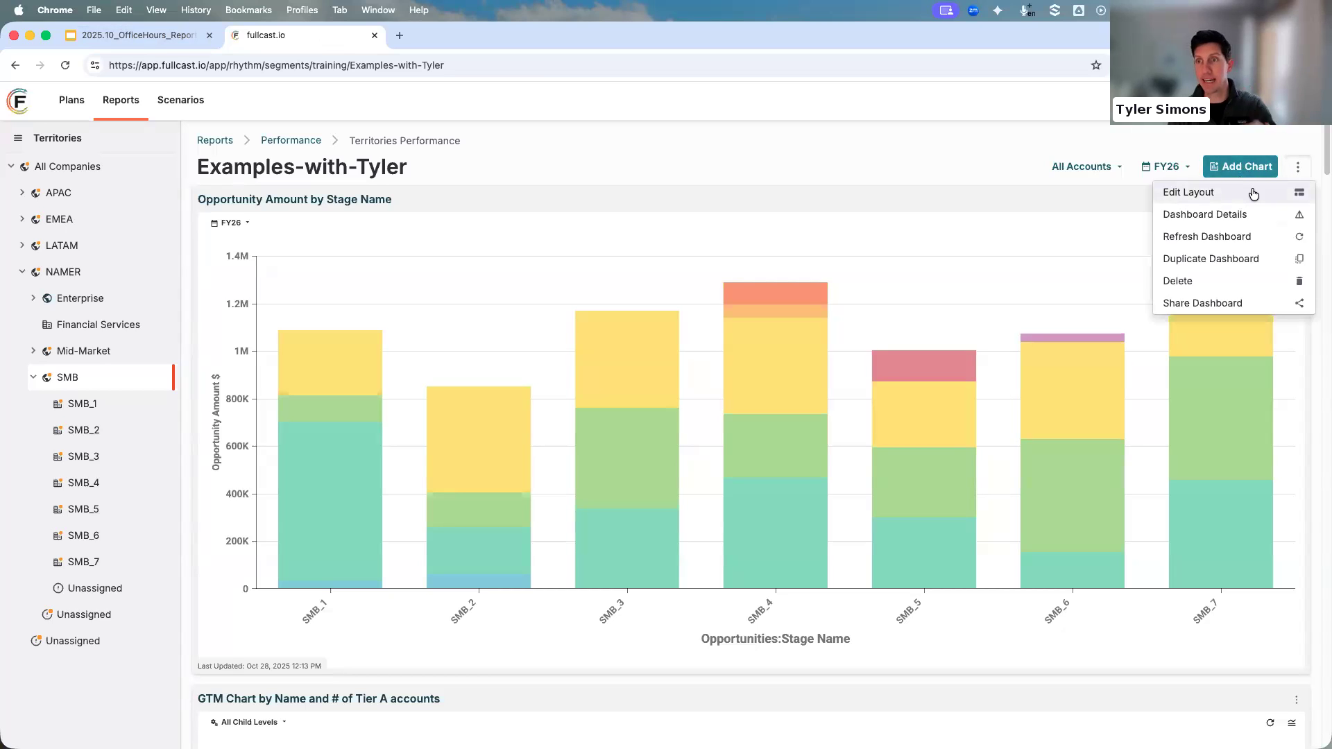
click(1253, 194)
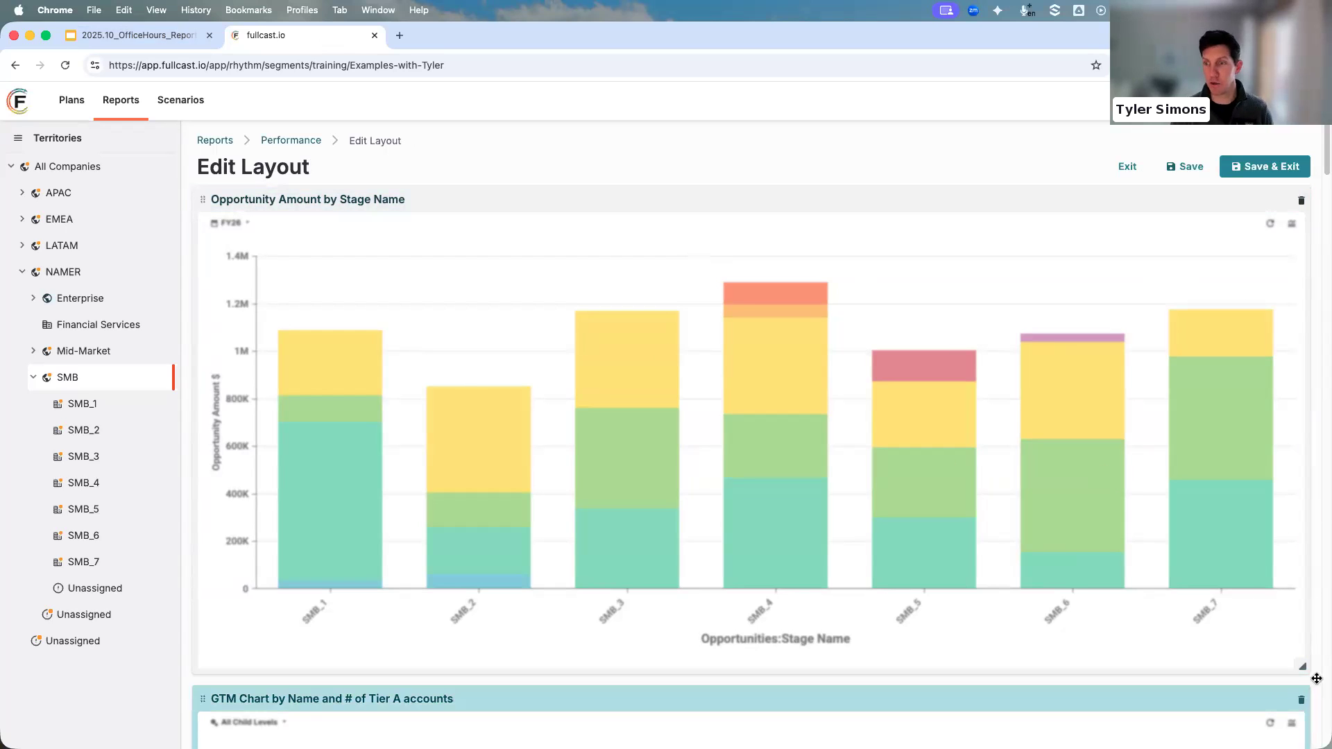
drag(1300, 666, 530, 633)
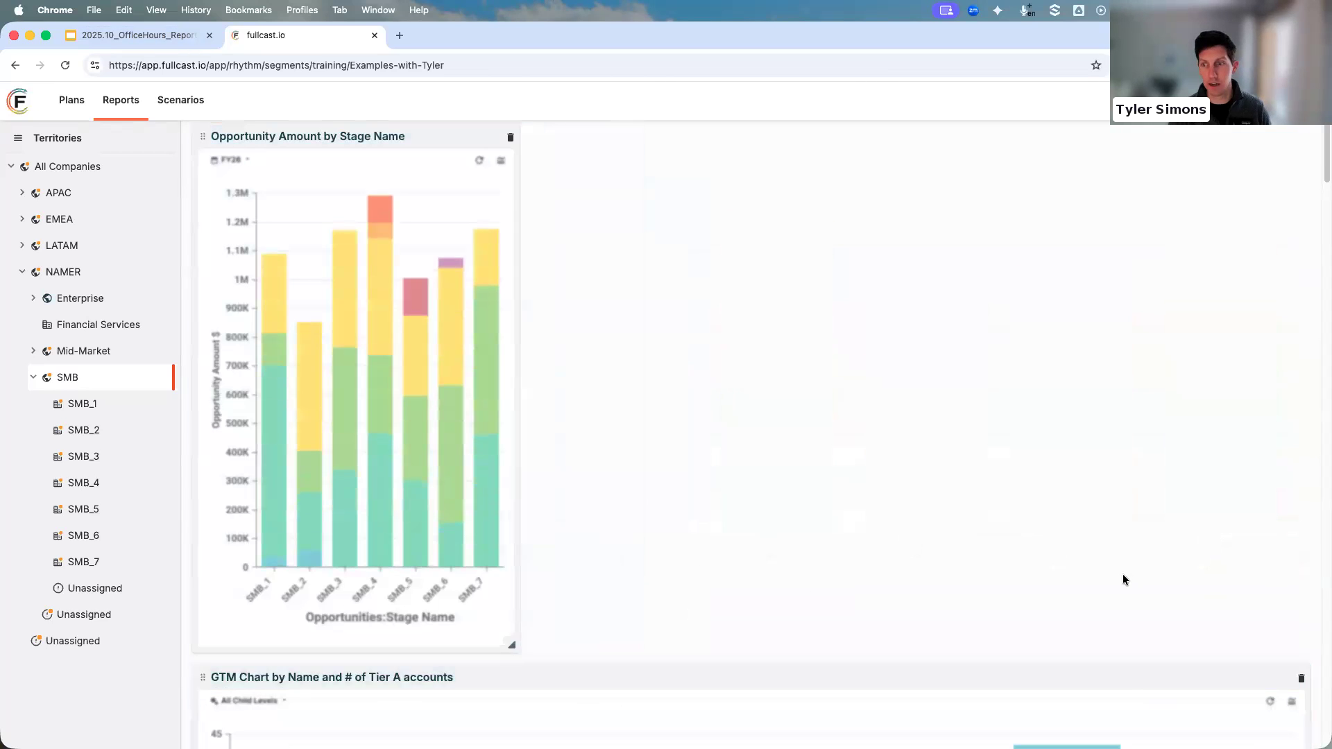
Place the GTM Tier A accounts chart beside Opportunity Amount by Stage Name and resize it to fill the rest of that row.
scroll(1190, 592, down, 10)
drag(1303, 501, 771, 535)
drag(505, 389, 981, 330)
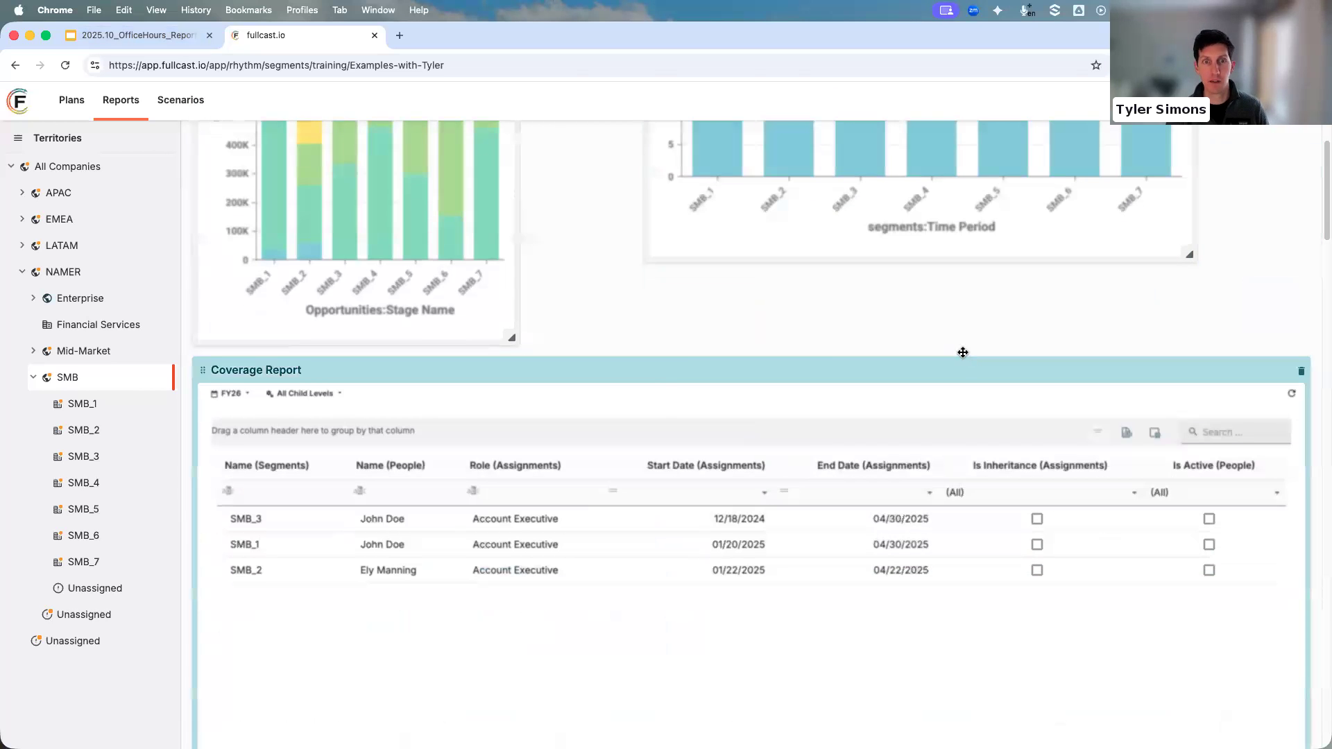
scroll(963, 353, up, 5)
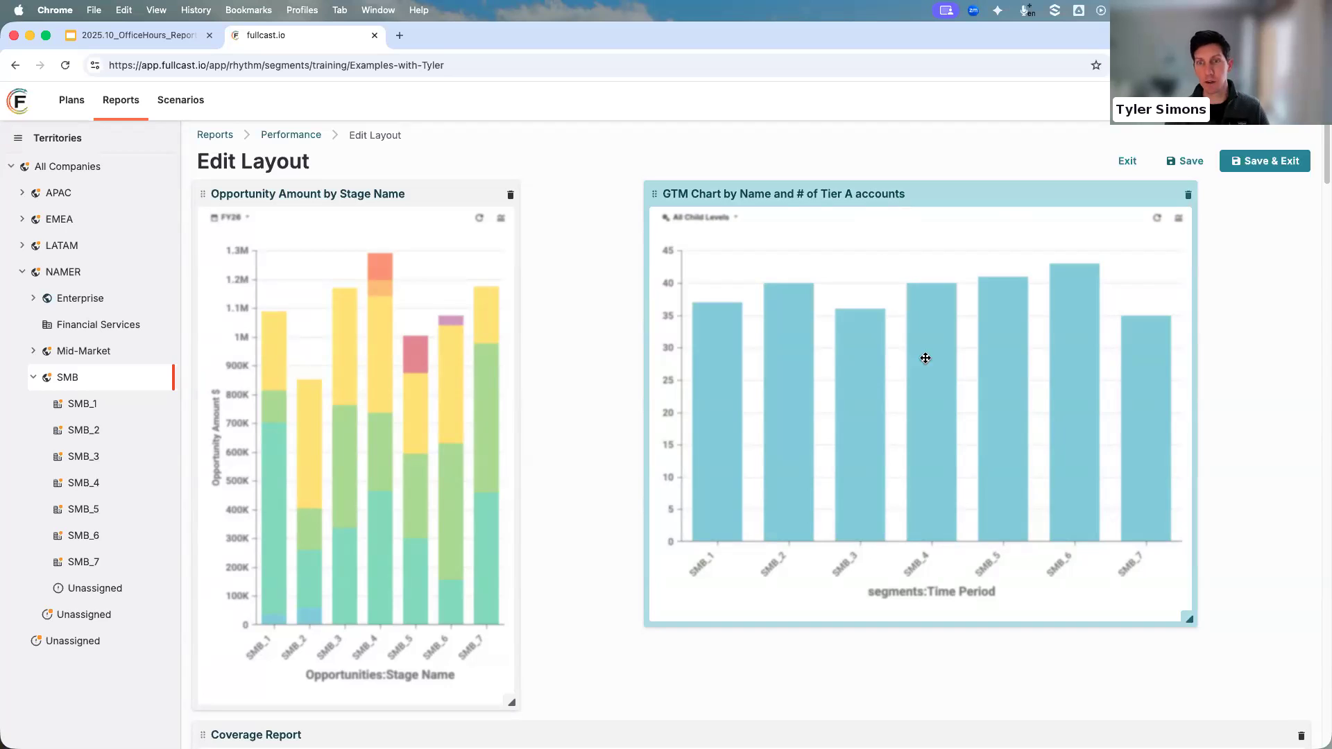
drag(904, 434, 868, 431)
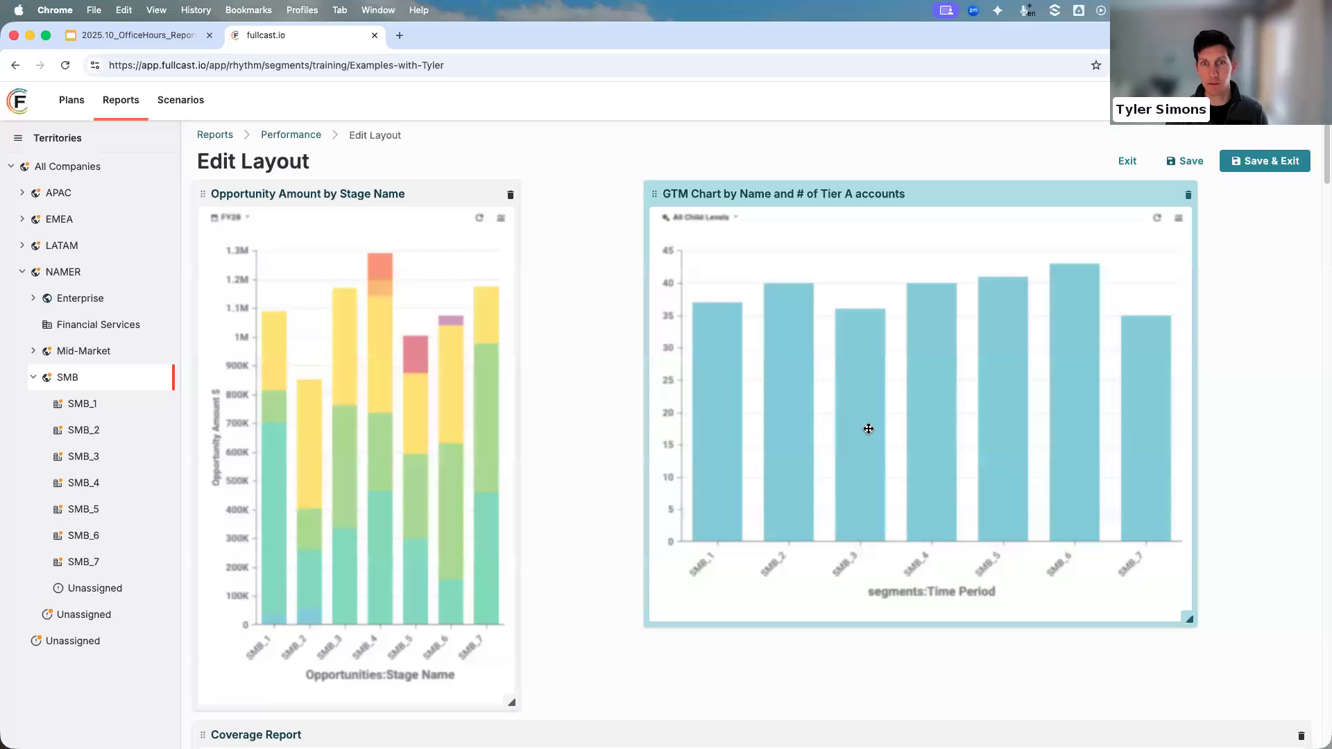
drag(1077, 619, 1296, 694)
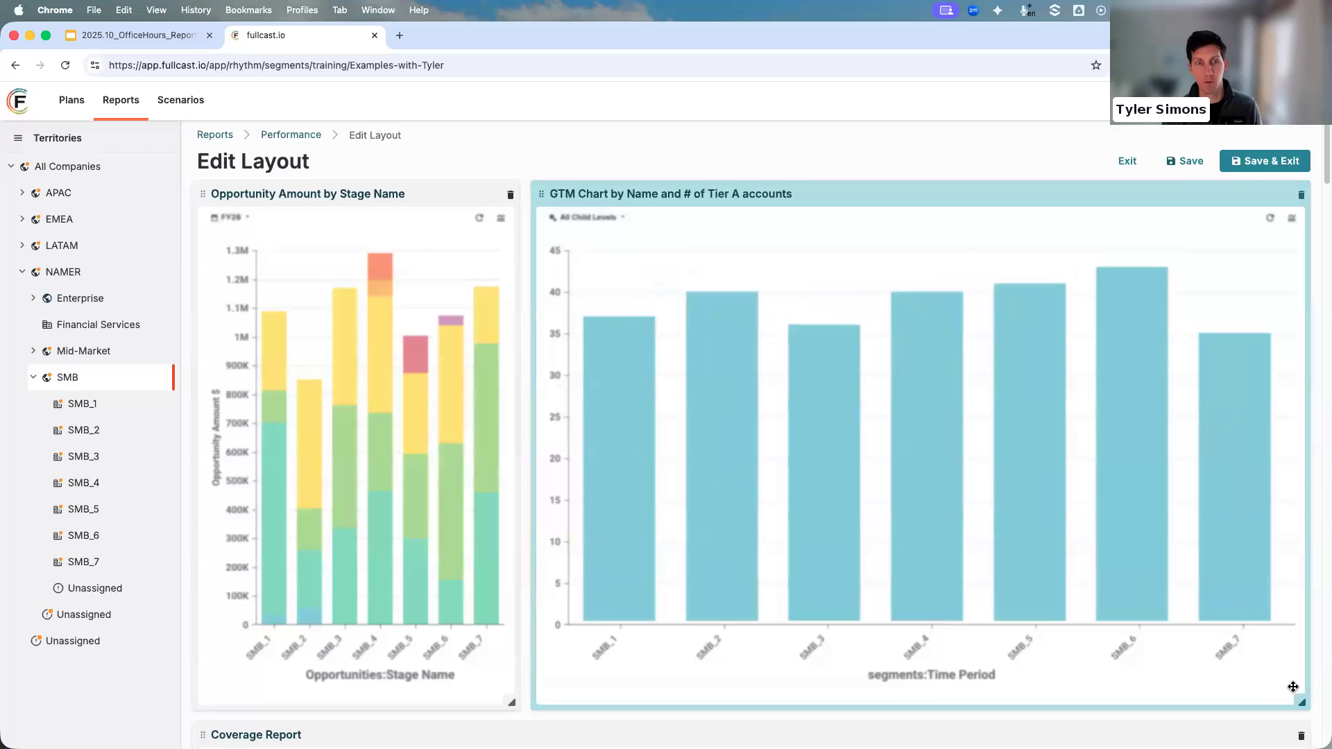
Save the rearranged dashboard layout and exit editing, then check the Dashboarding and Tips slide and return to Fullcast.
click(1259, 167)
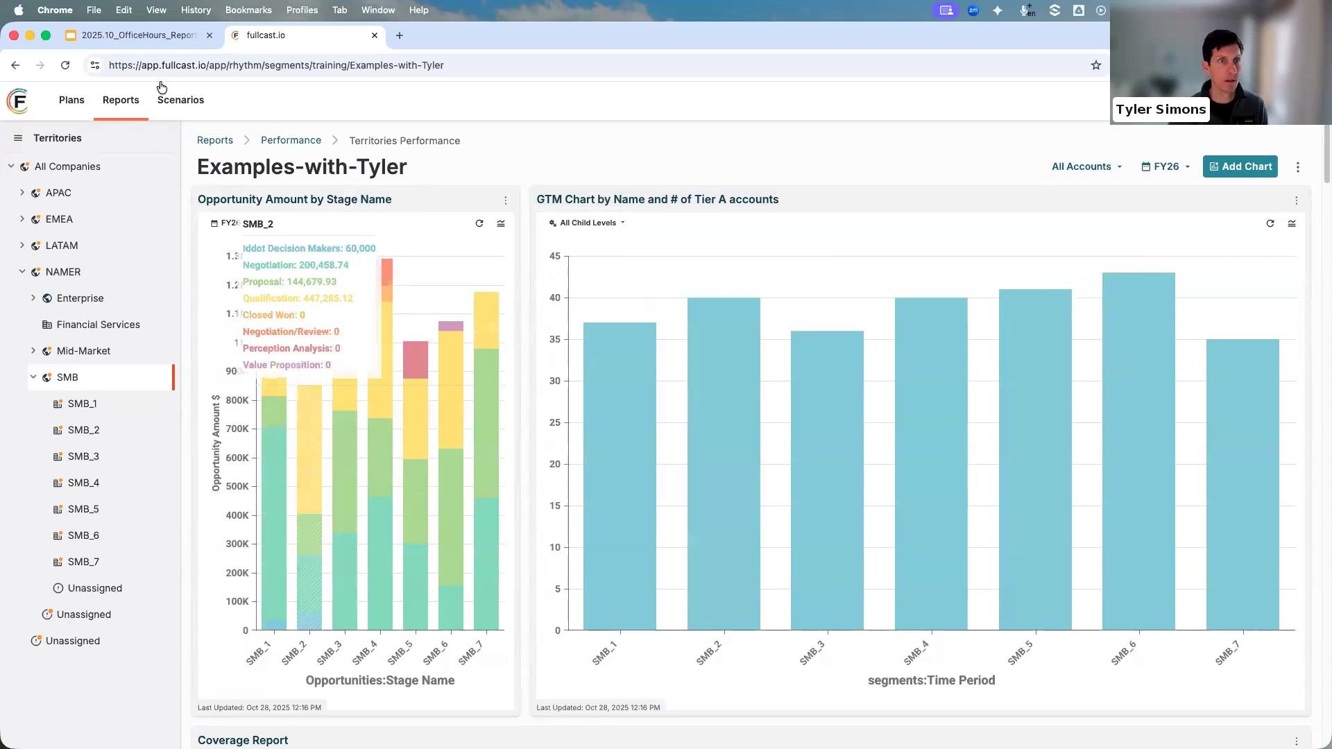
click(131, 35)
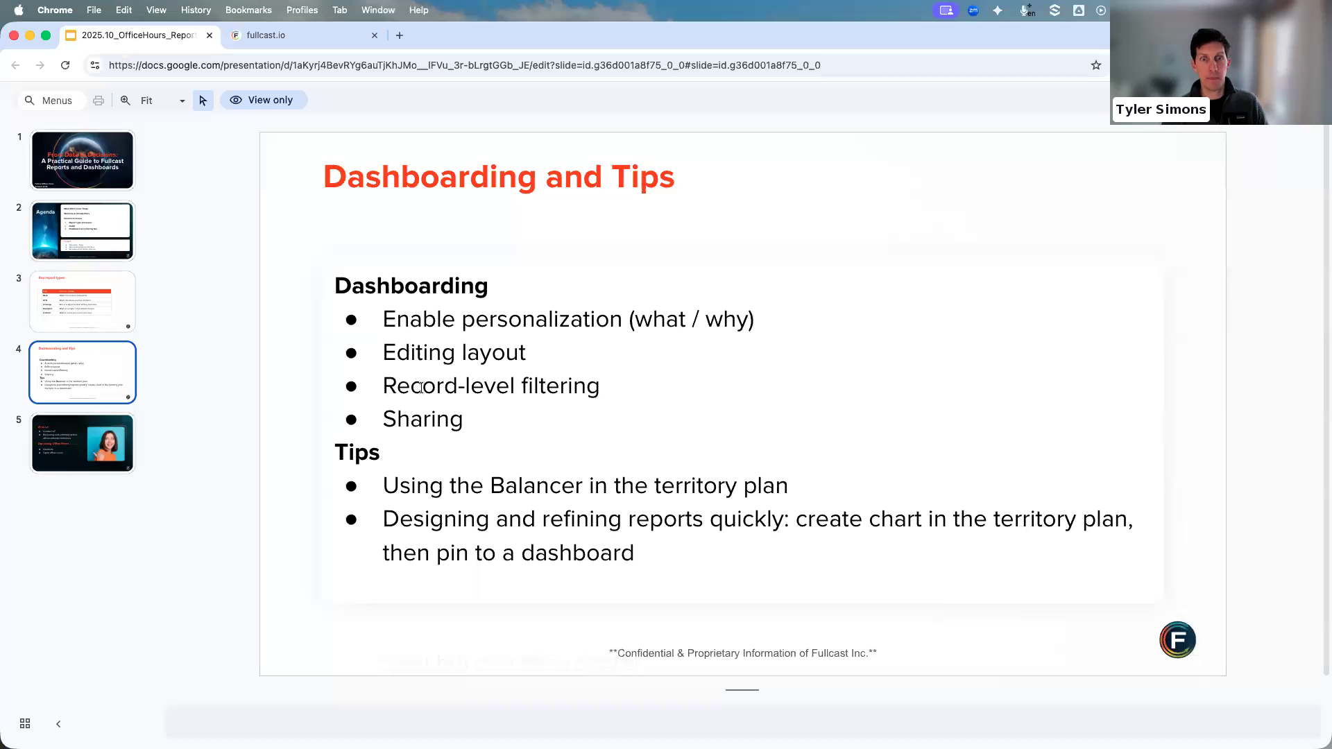
click(289, 39)
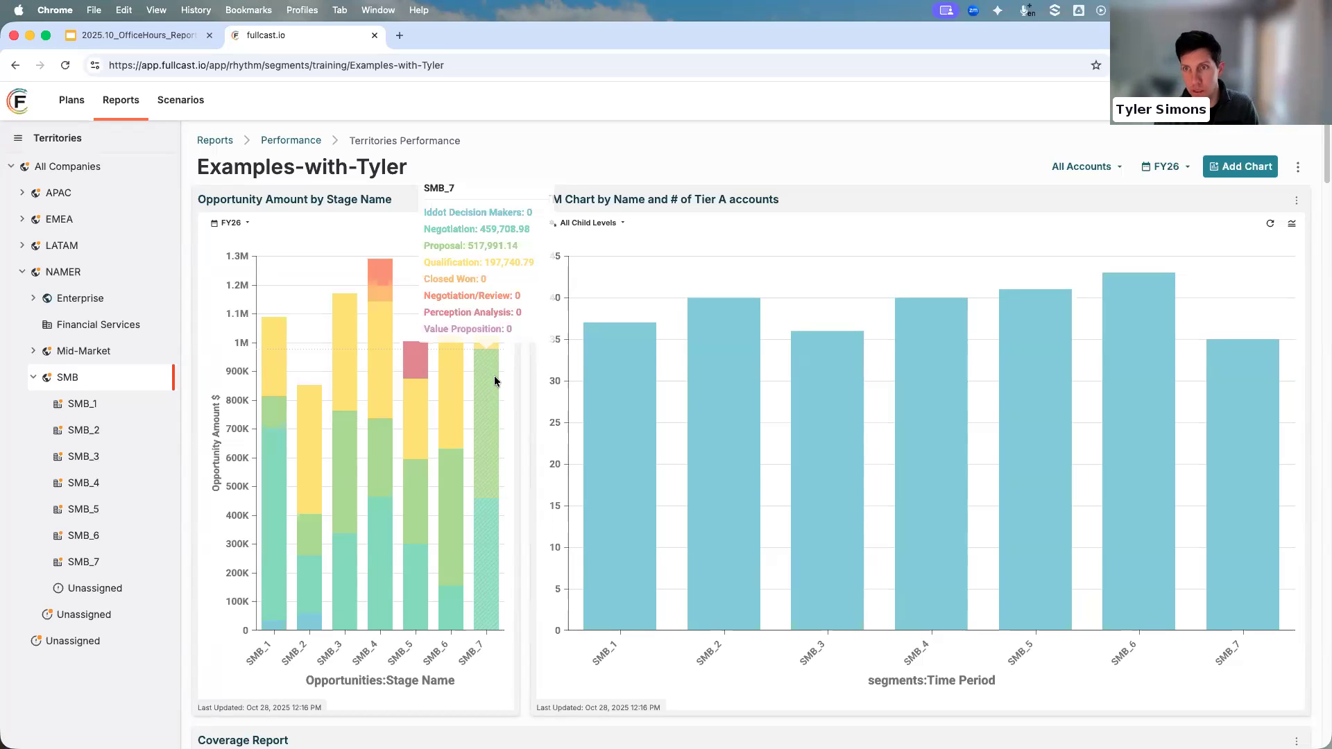
Filter the whole dashboard to the account Action Industries, Ltd., and then clear the filter to show all accounts.
click(1110, 170)
scroll(1138, 281, down, 5)
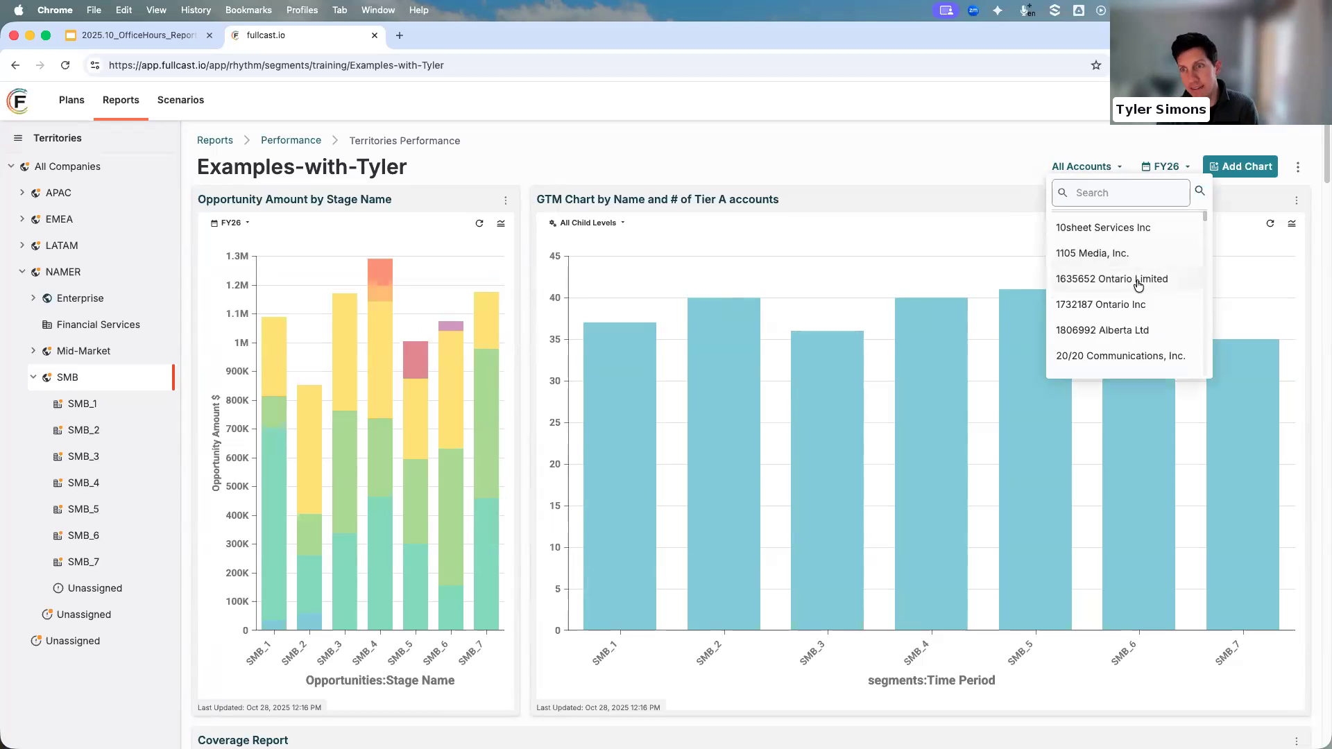
scroll(1138, 281, down, 3)
scroll(1138, 281, down, 3)
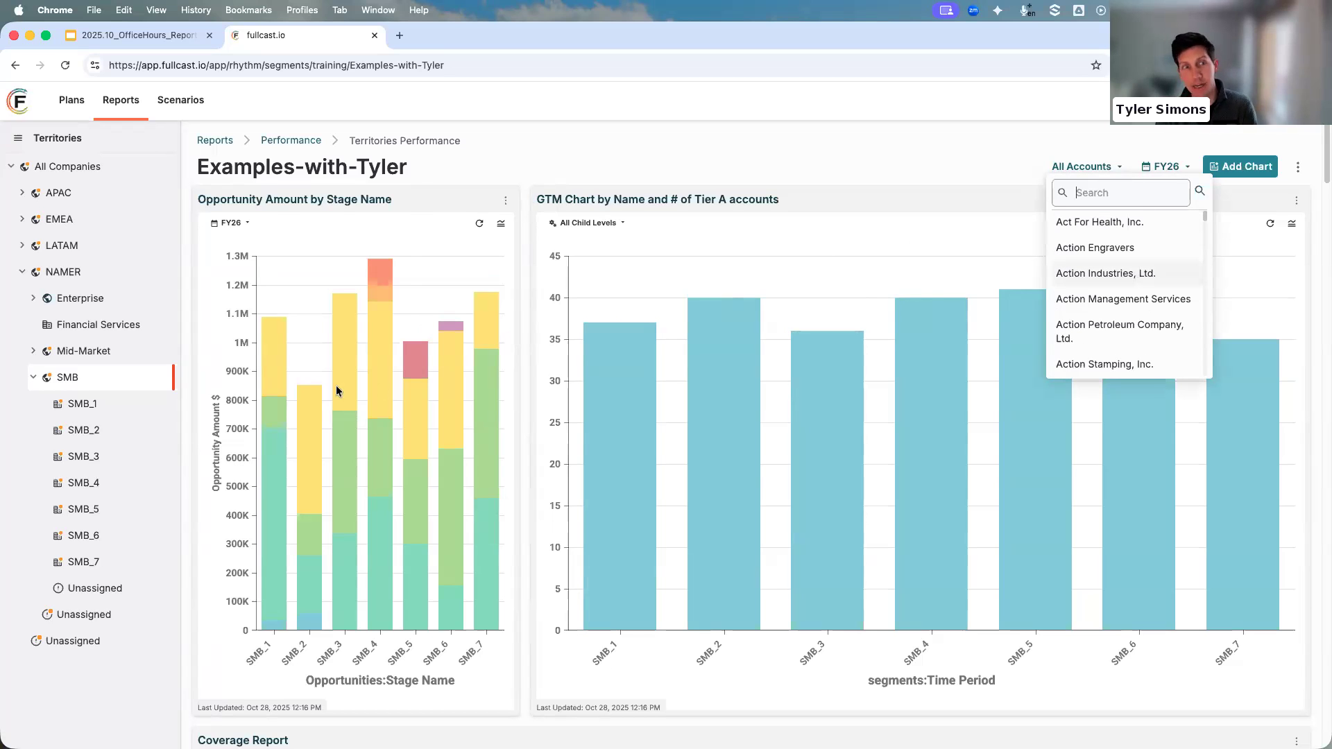
click(1110, 275)
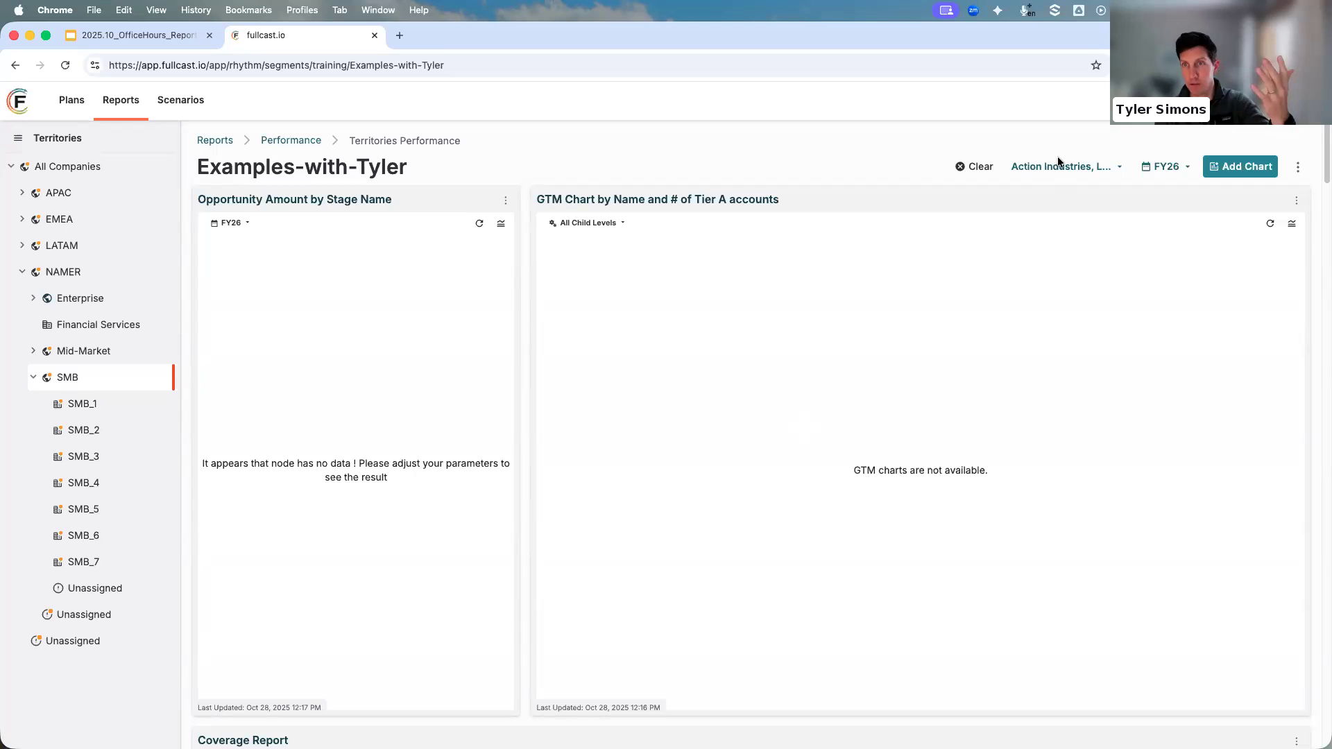
click(969, 168)
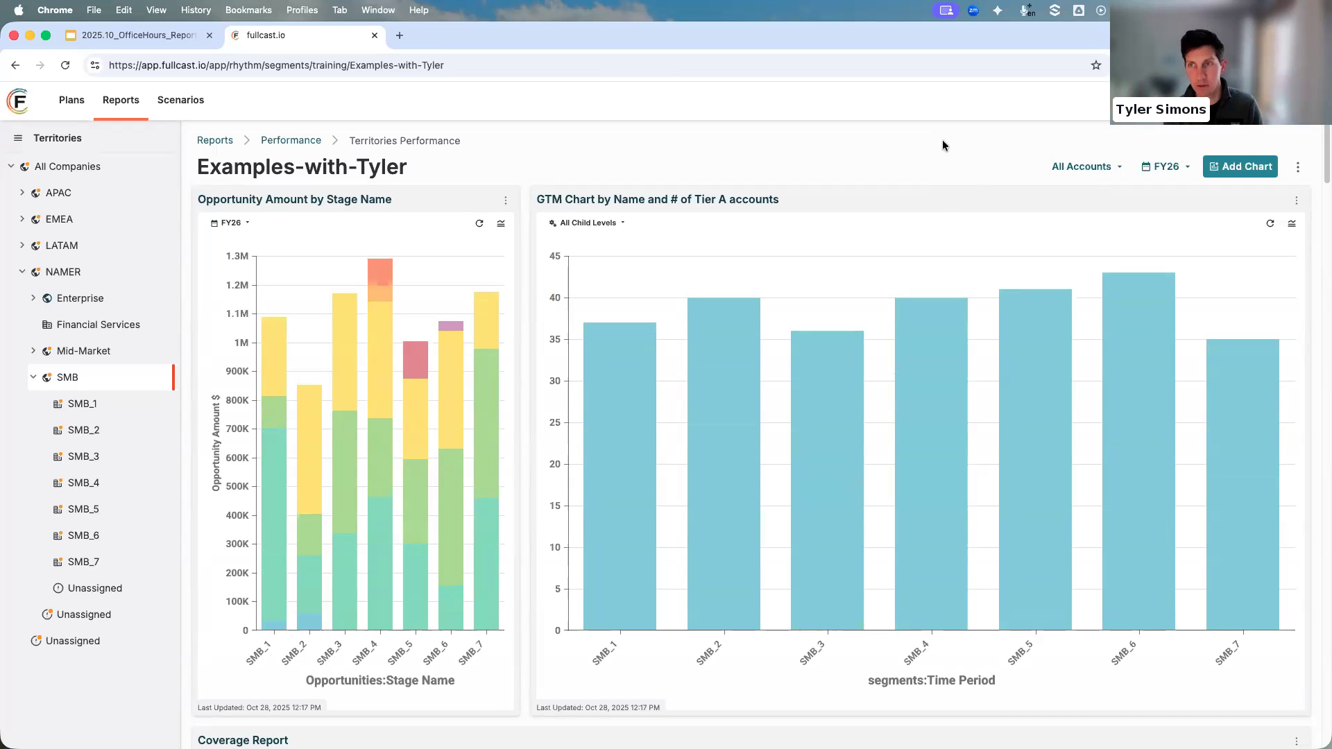
Check the Dashboarding and Tips slide, then copy the Examples-with-Tyler dashboard's share link in Fullcast.
click(132, 34)
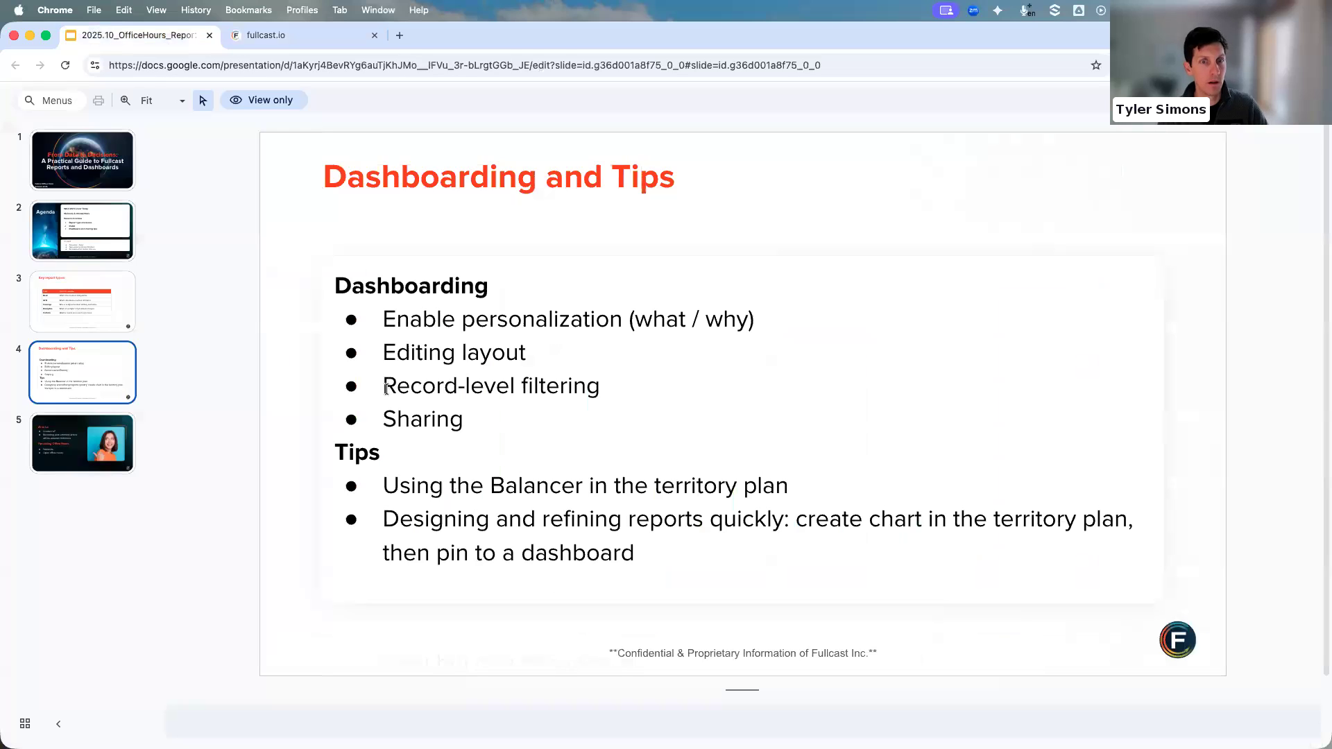
click(319, 41)
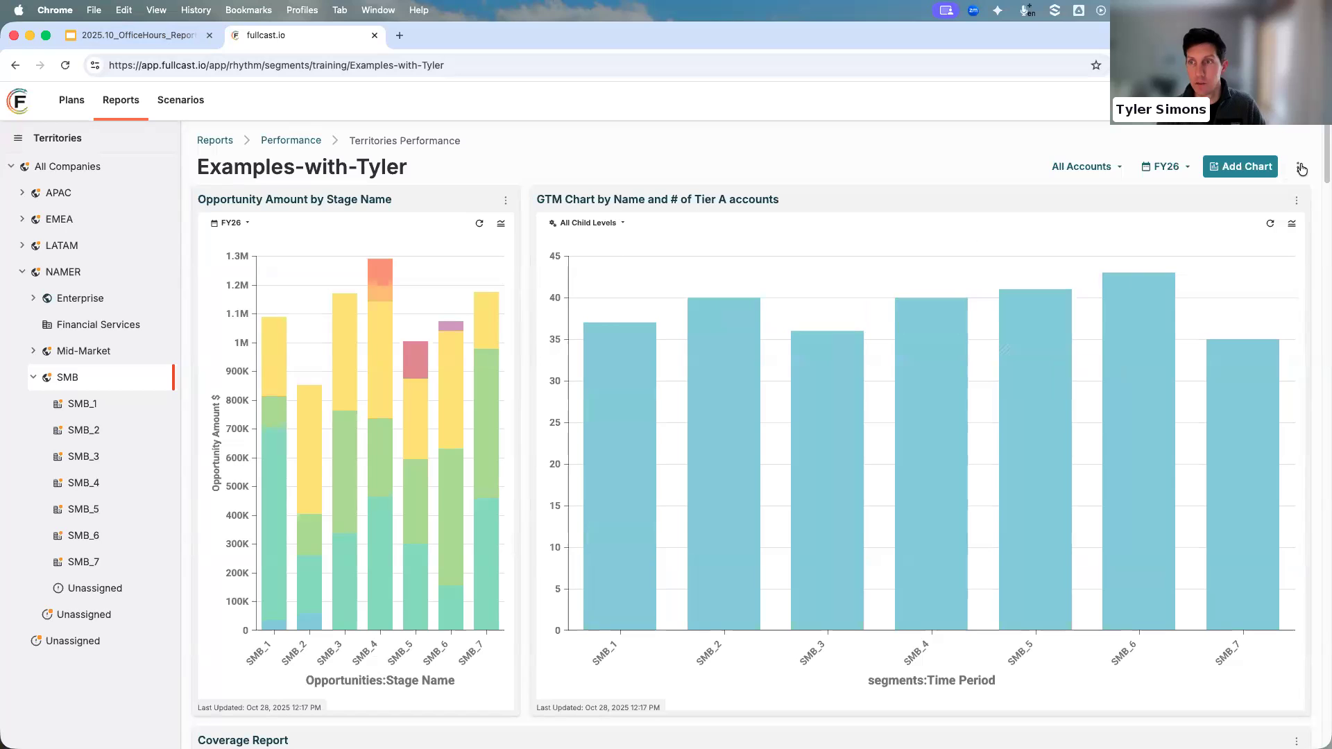
click(1298, 167)
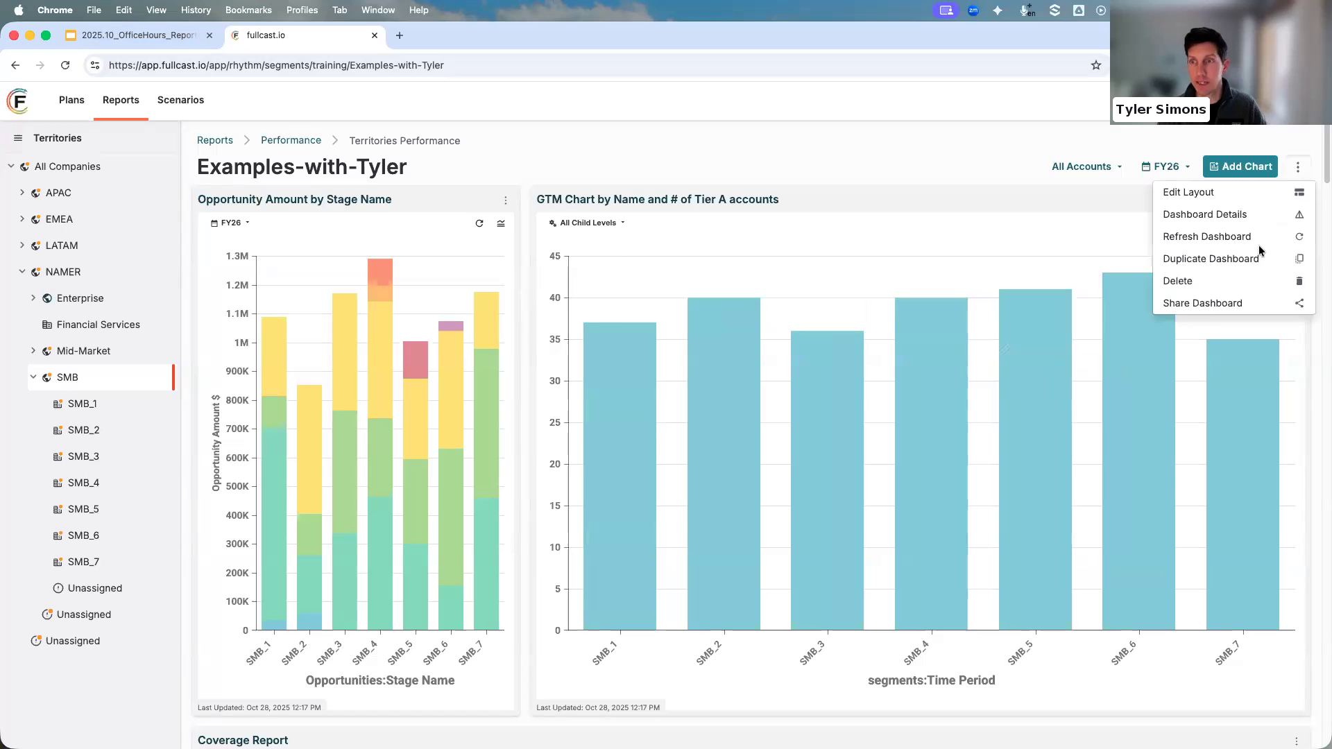
click(1218, 307)
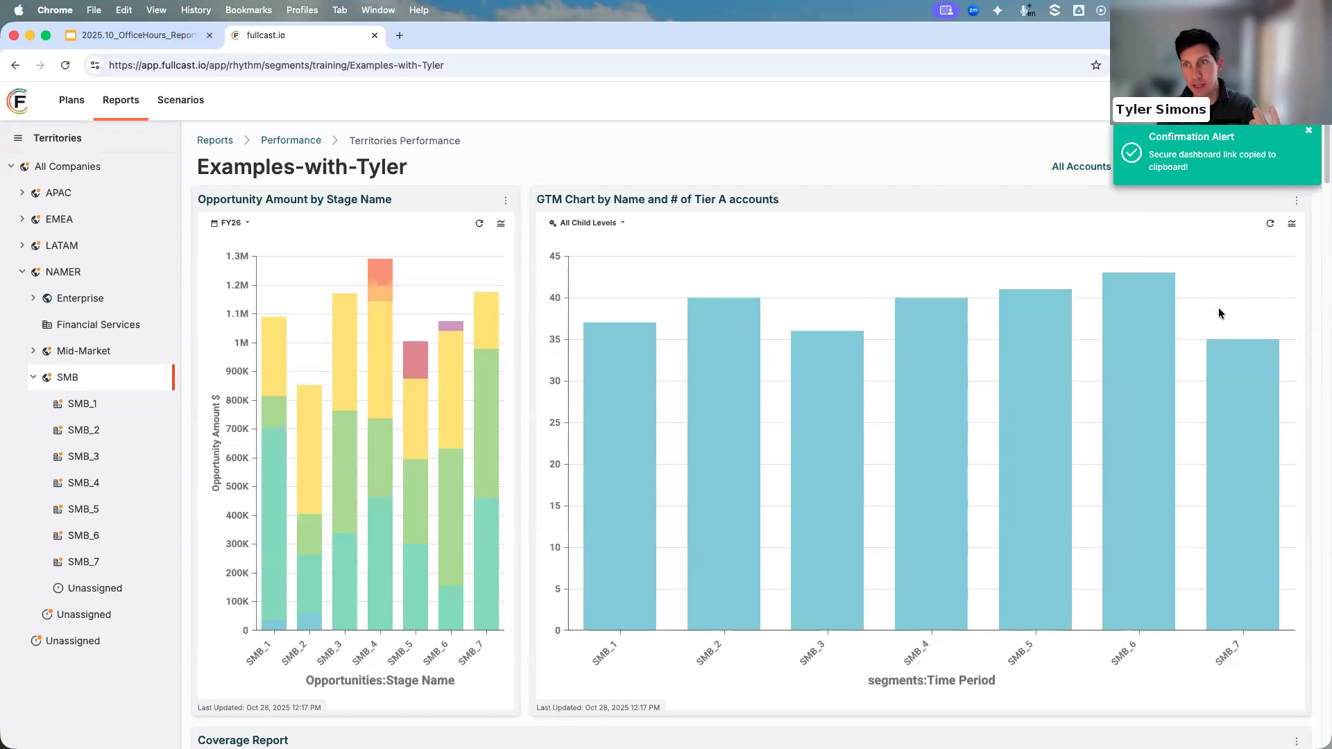
Open the copied dashboard share link in a new browser tab.
click(399, 36)
click(388, 63)
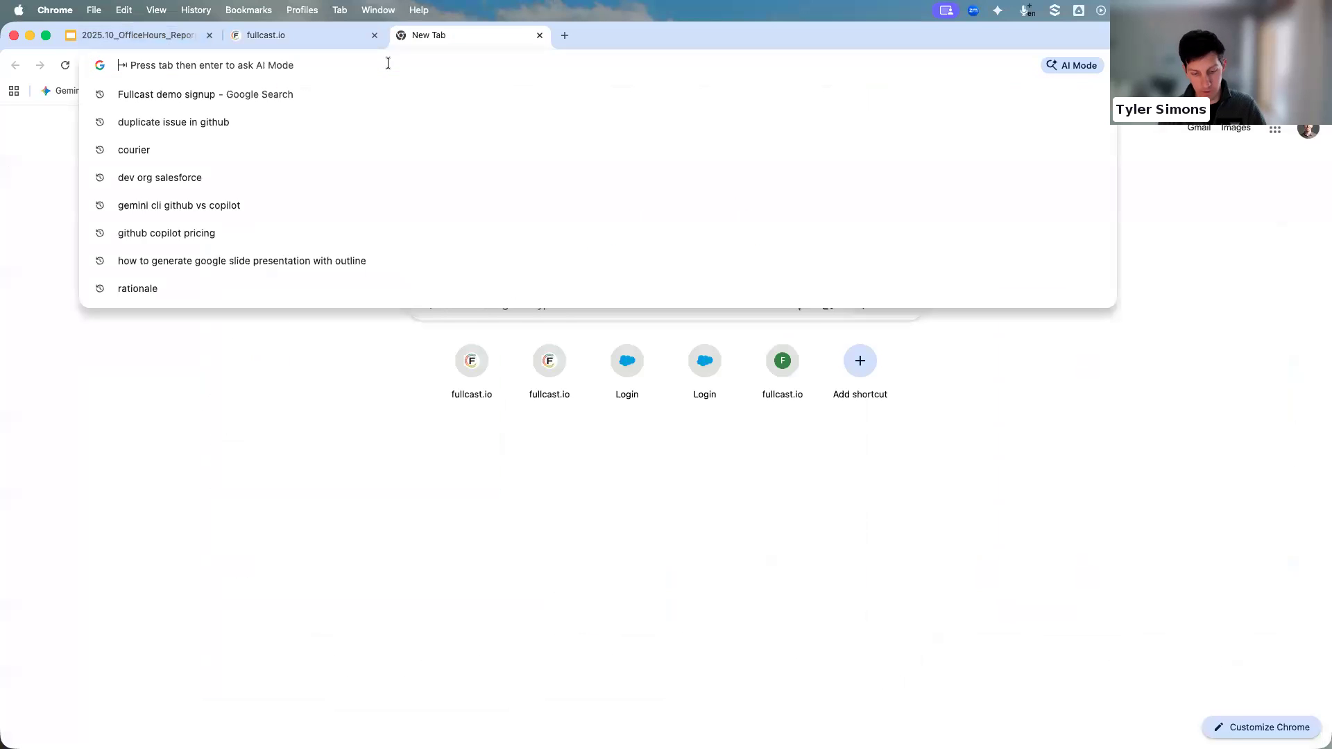
key(super+v)
key(Return)
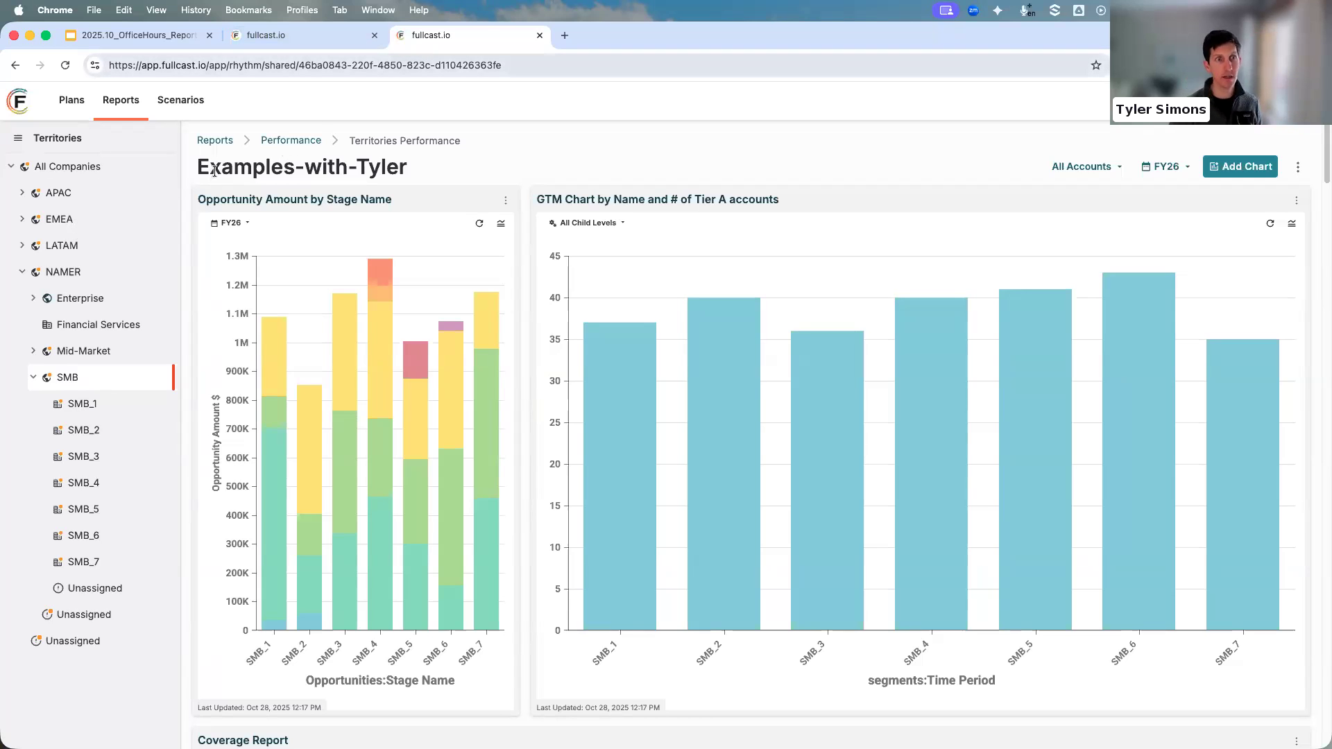
Show the shared dashboard for All Companies, then drill down through NAMER to the SMB territory.
click(62, 170)
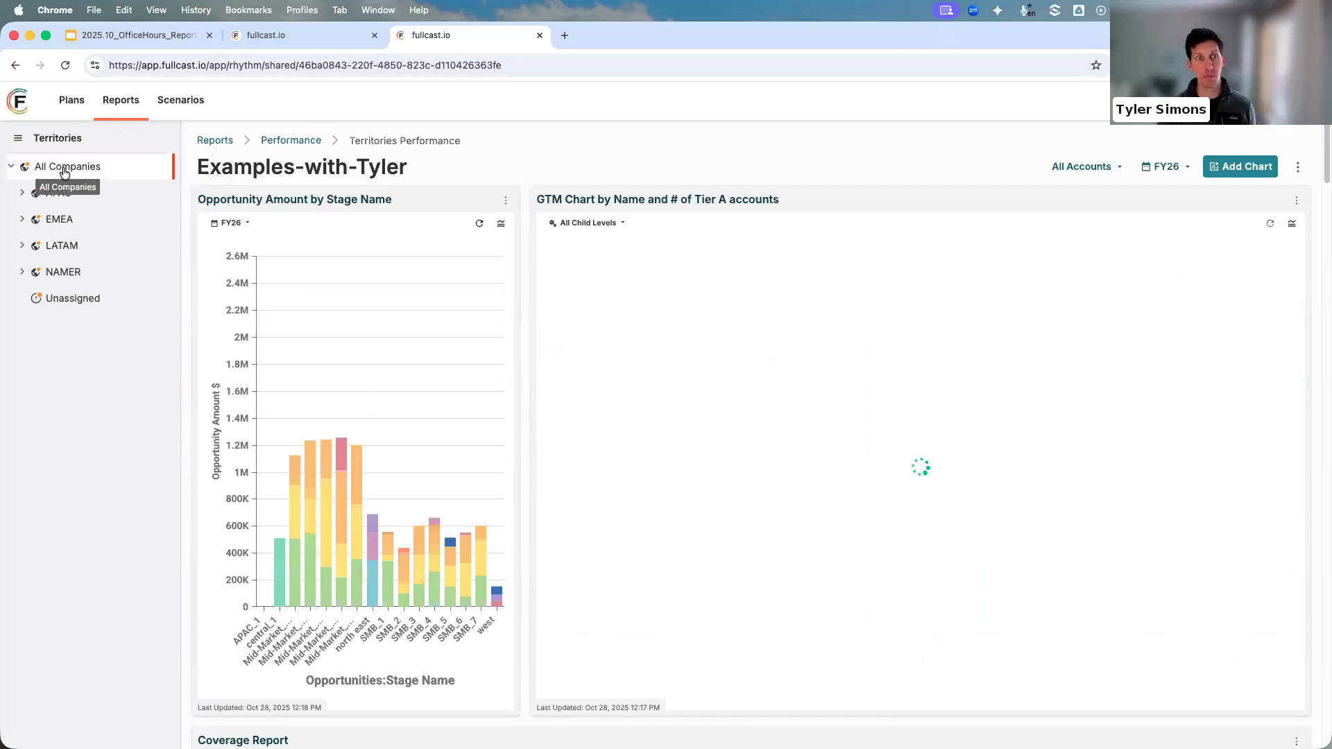
click(52, 278)
click(60, 380)
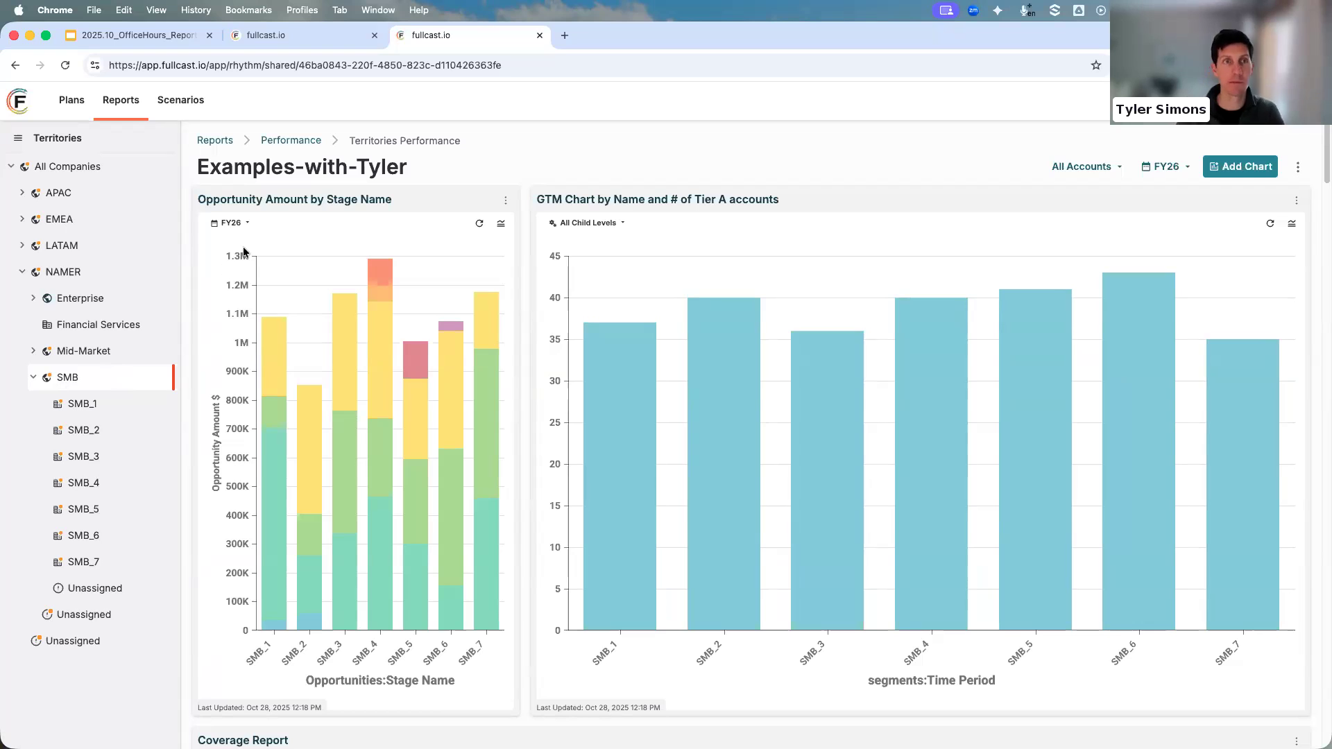
Open the Training folder in Reports and copy the share link of the Examples-with-Tyler dashboard from there.
click(116, 101)
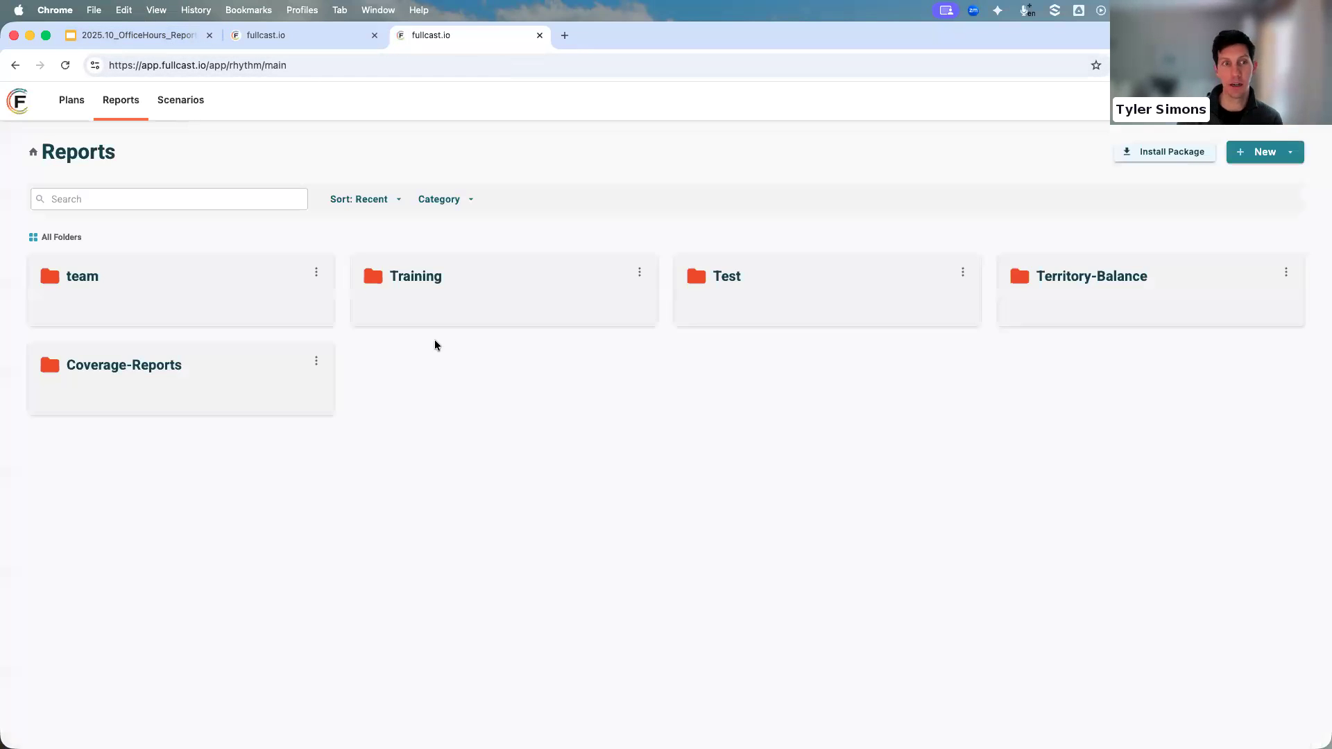
click(435, 297)
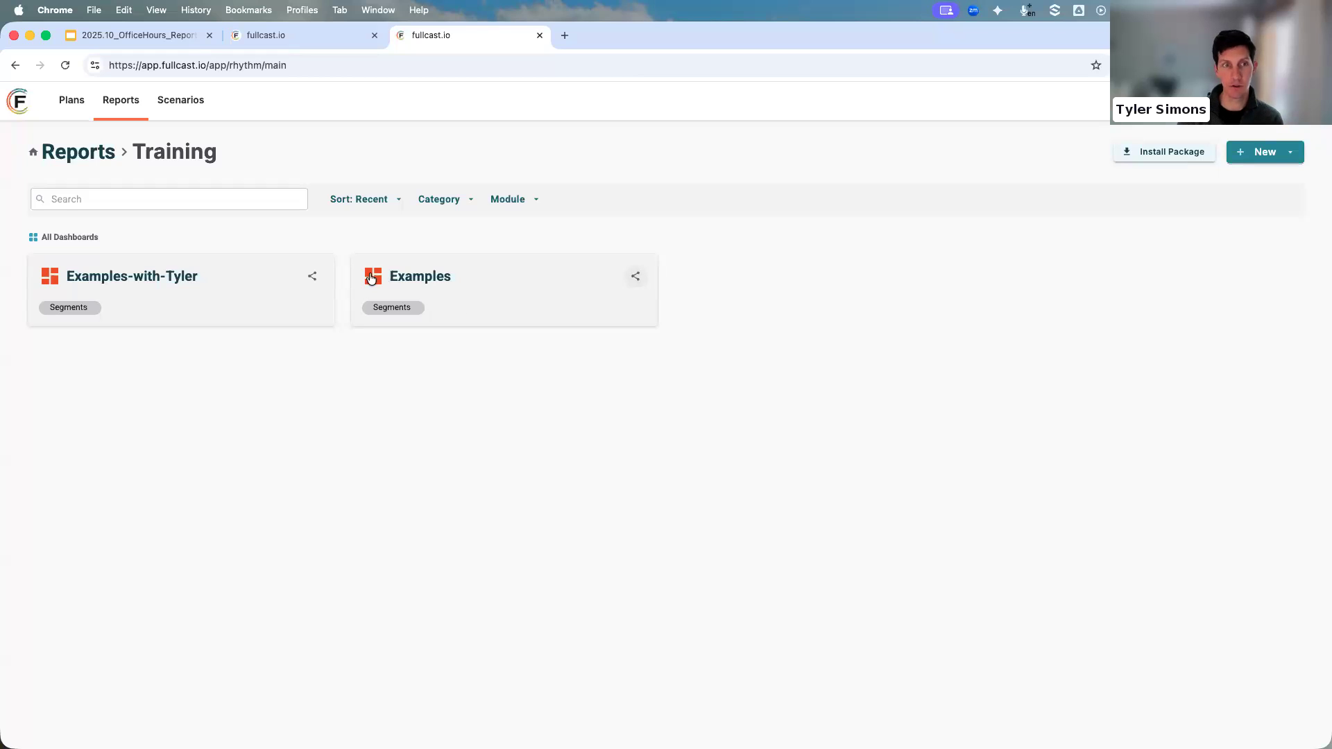
click(310, 278)
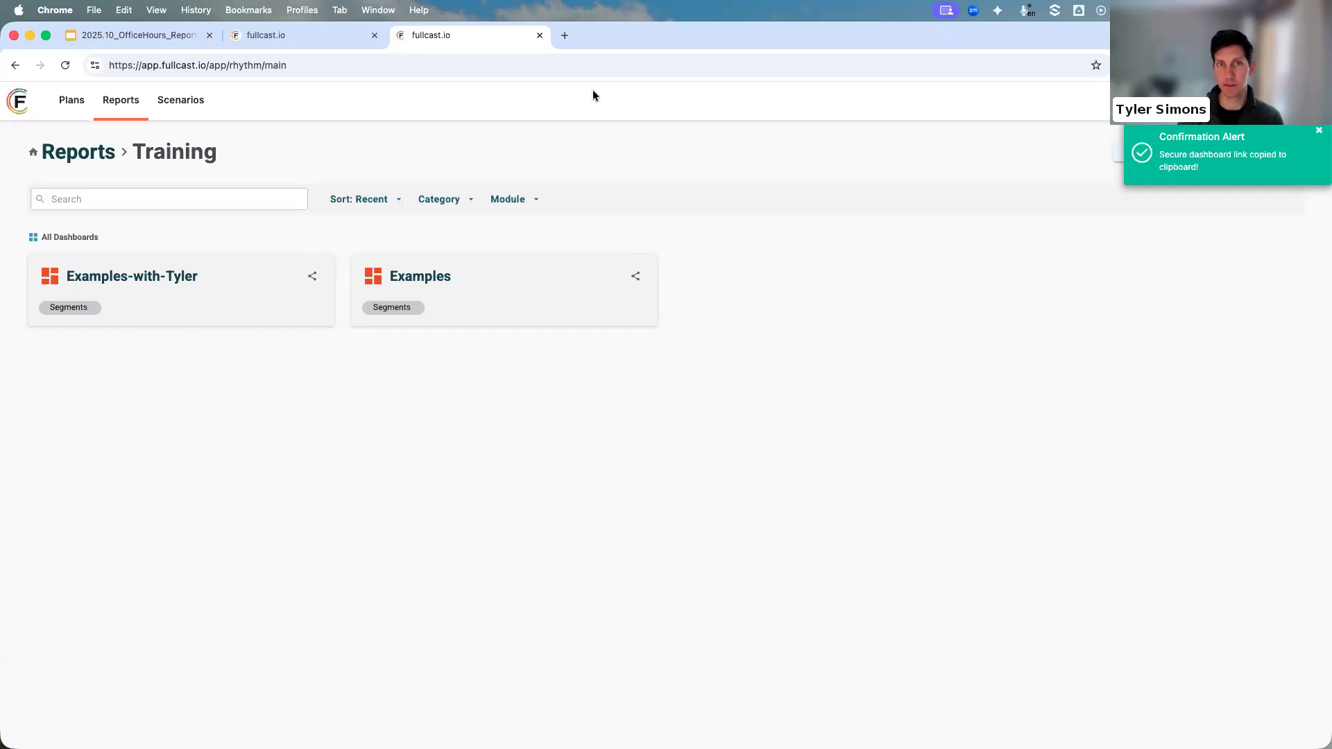
Check the tips slide, then open the FY26 AE Comp Plan territories and try to move the second listed account to EMEA_2.
click(299, 35)
click(136, 35)
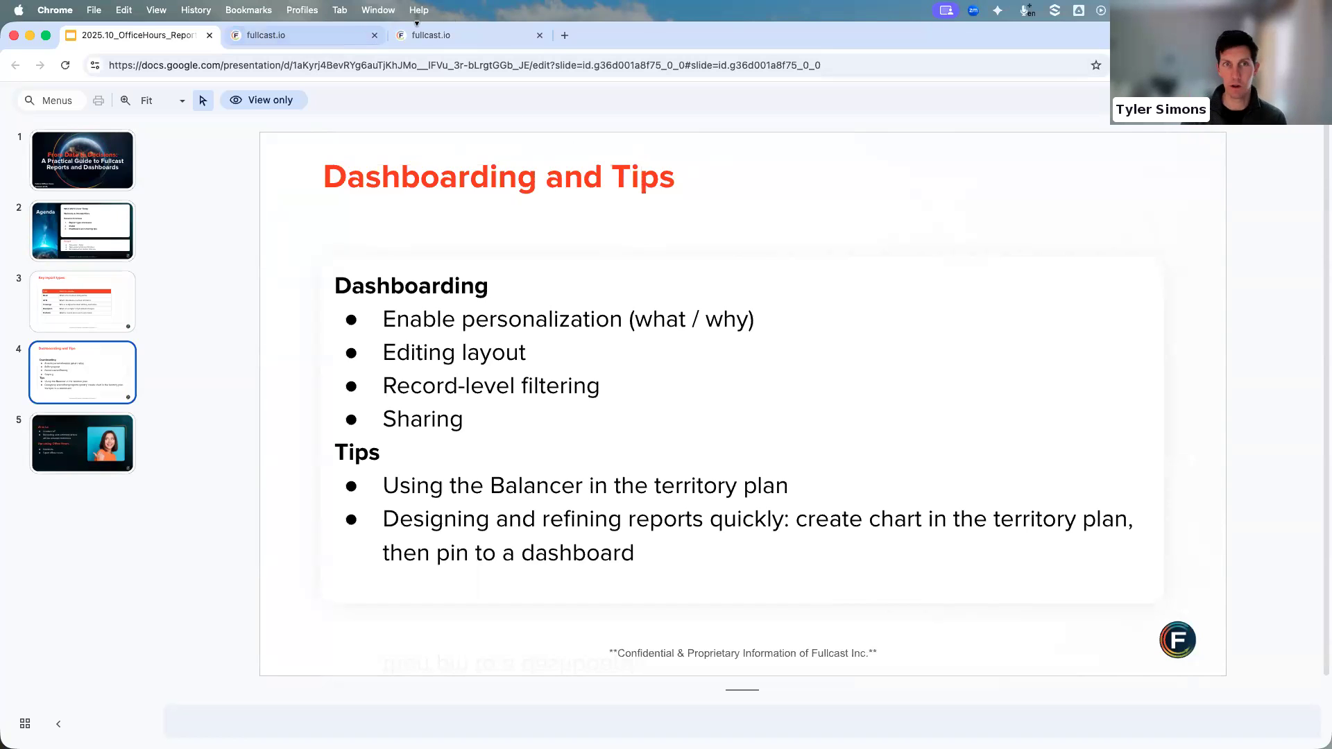
click(285, 33)
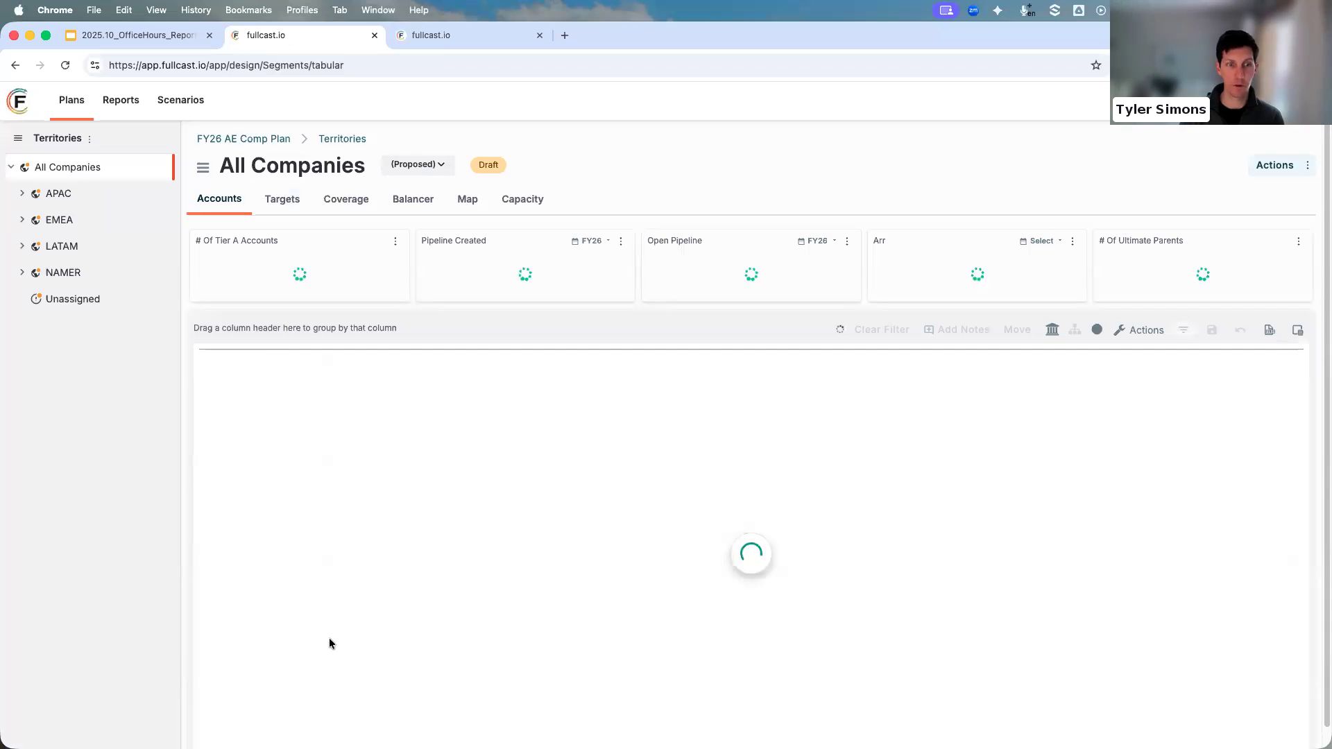
drag(209, 441, 126, 380)
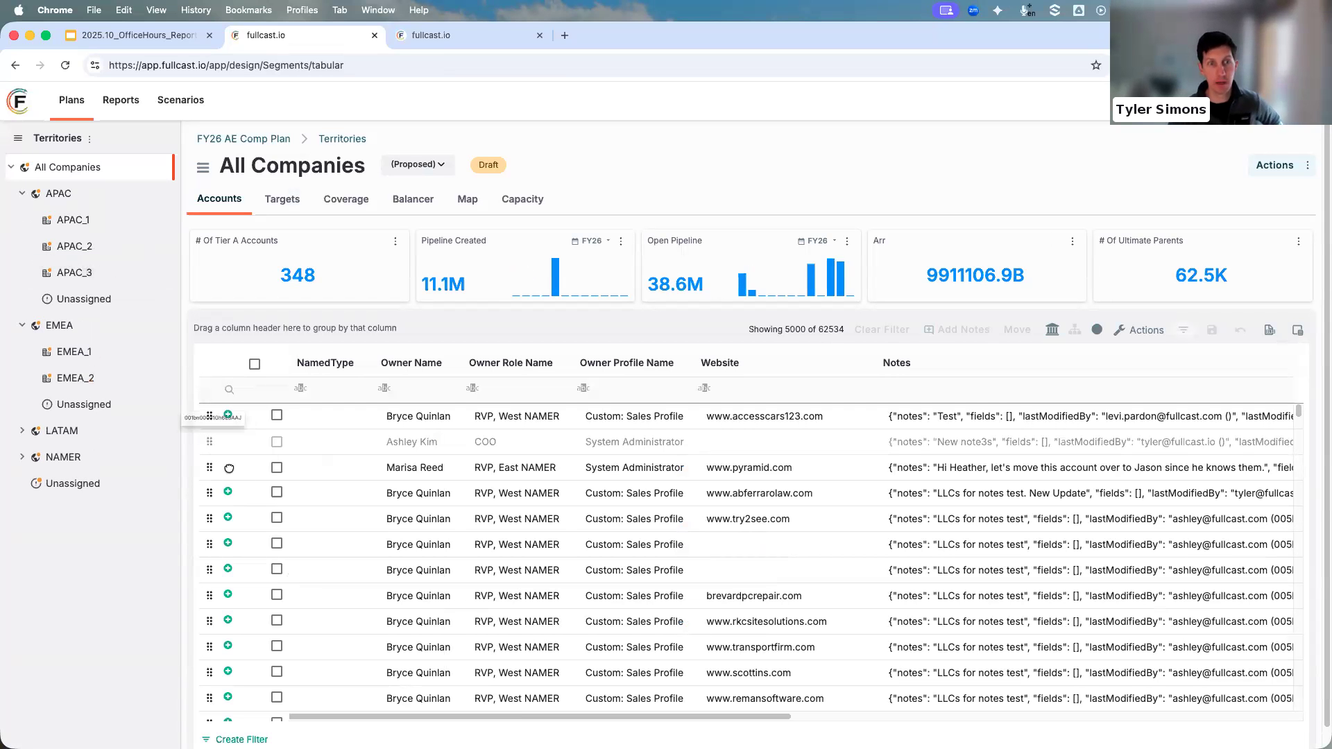
Switch to the other Fullcast tab, open the Examples-with-Tyler dashboard from the Training folder and refresh it.
click(447, 42)
click(226, 293)
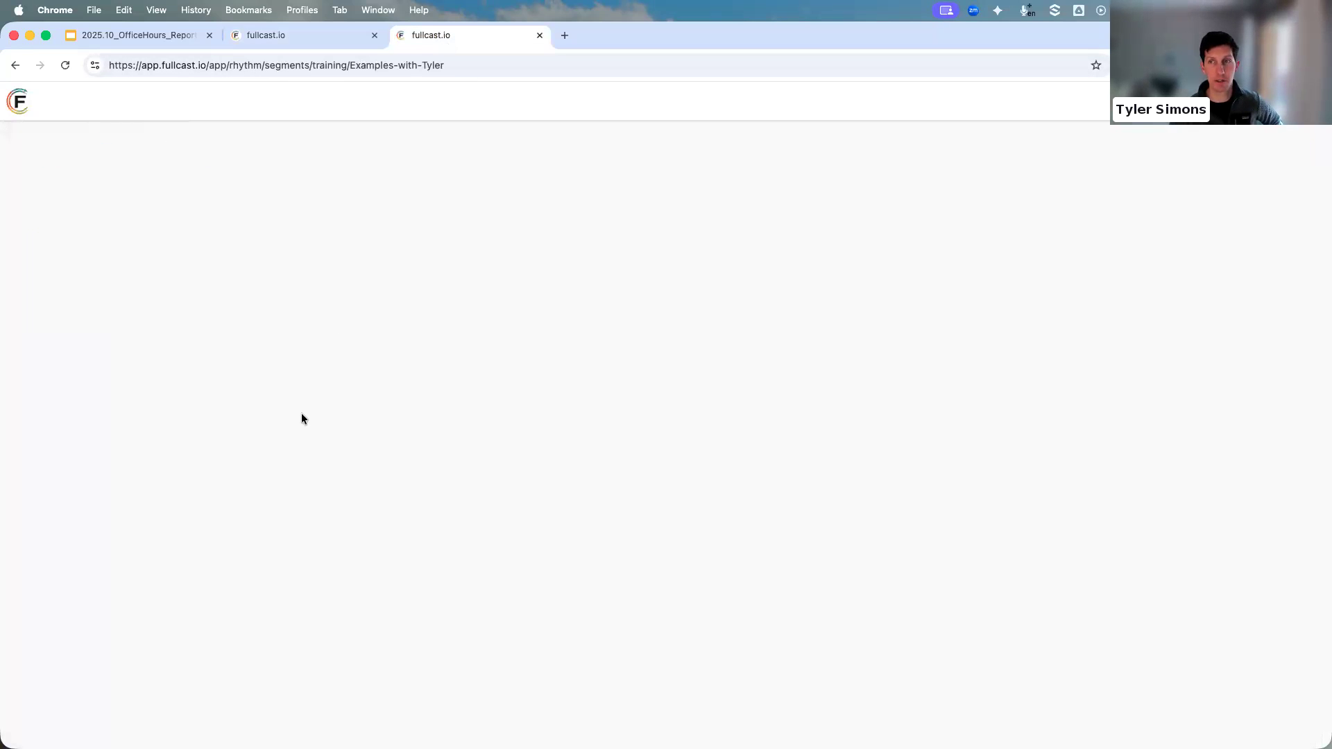
click(1298, 170)
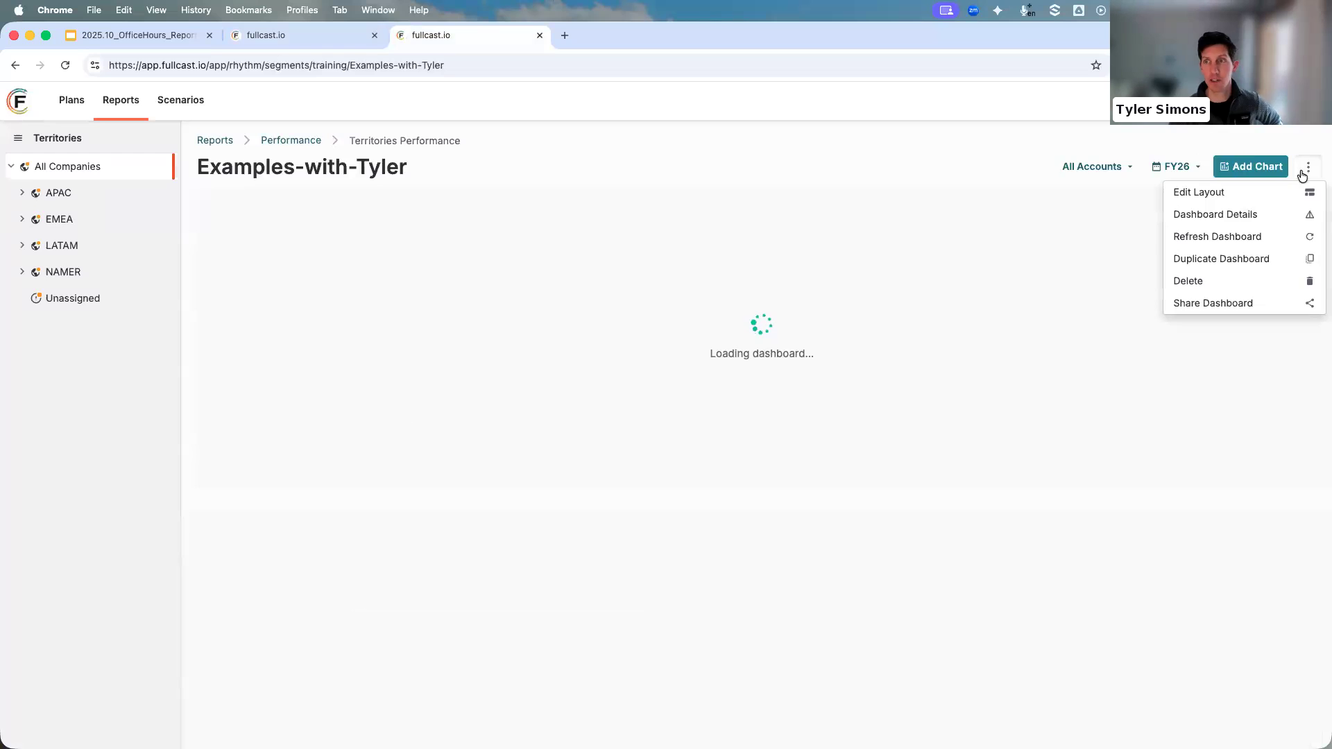
click(1244, 244)
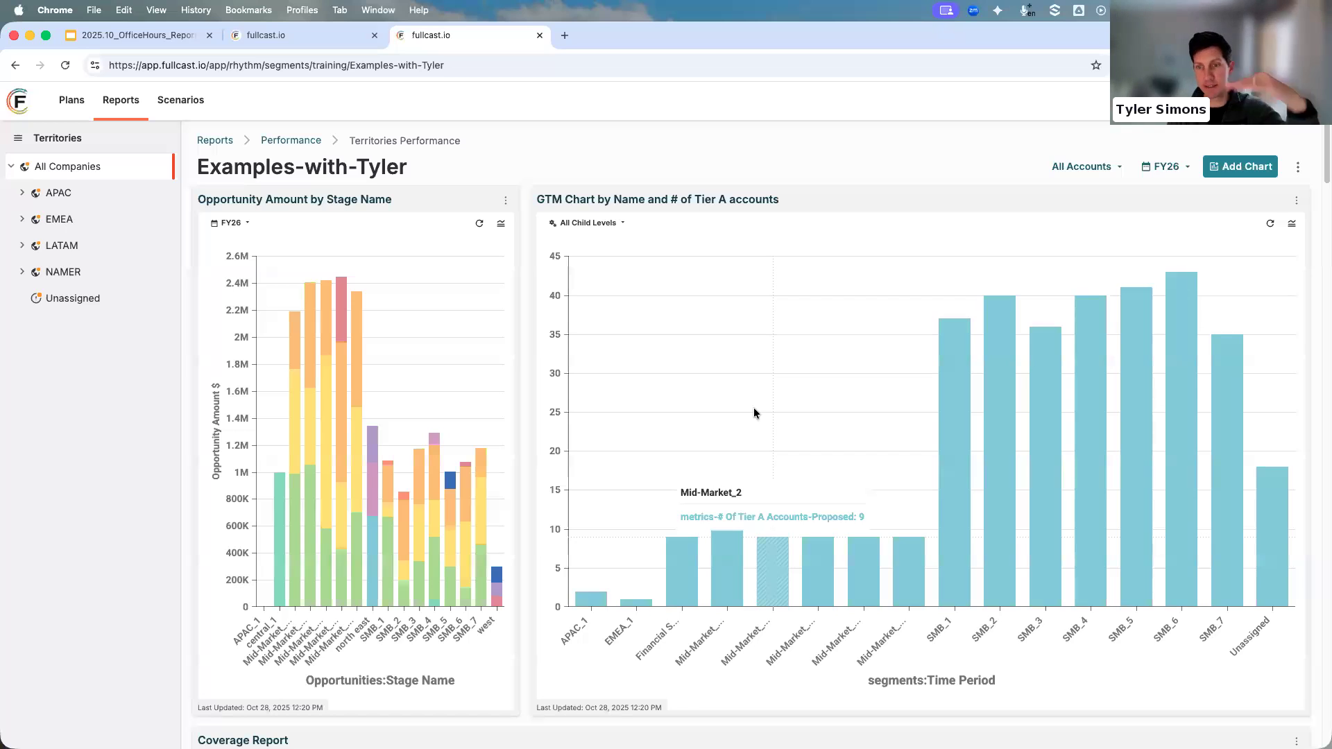
scroll(780, 393, down, 1)
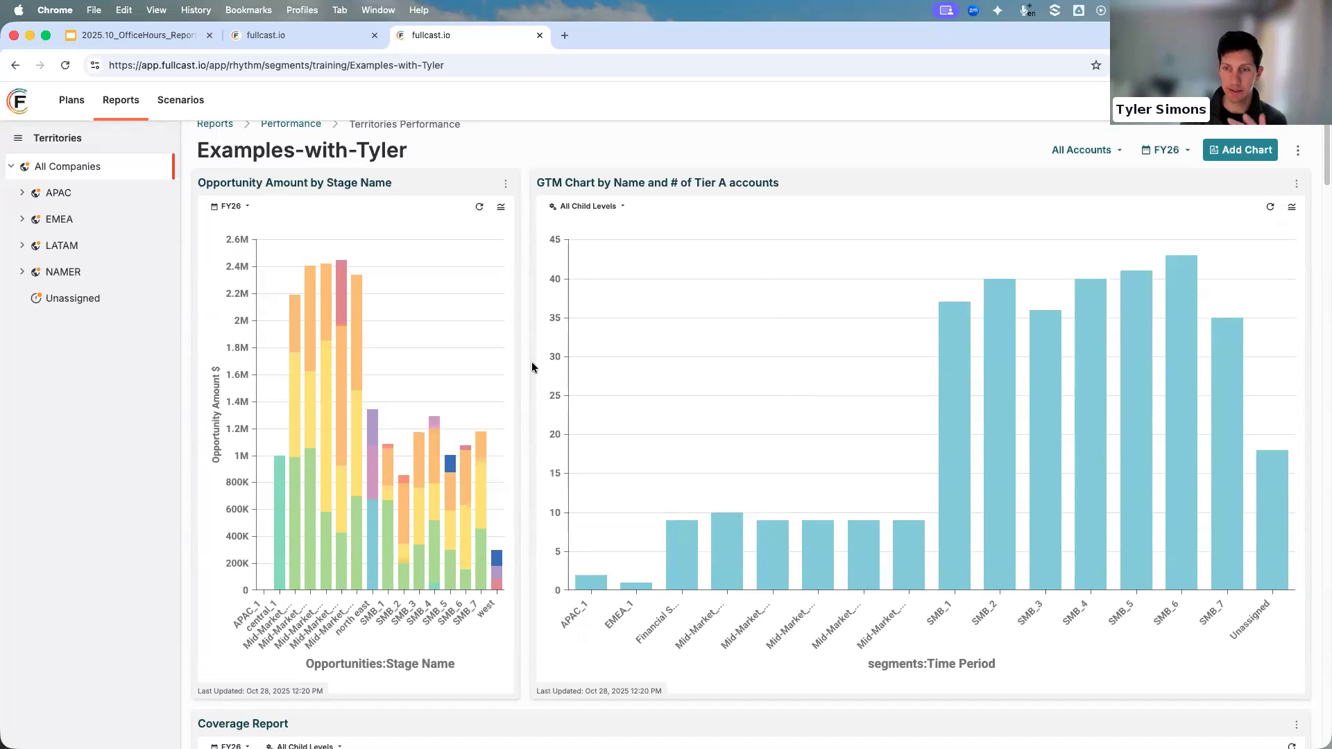
Check the tips slide, then open the chart builder for a new chart on the Examples-with-Tyler dashboard.
click(158, 38)
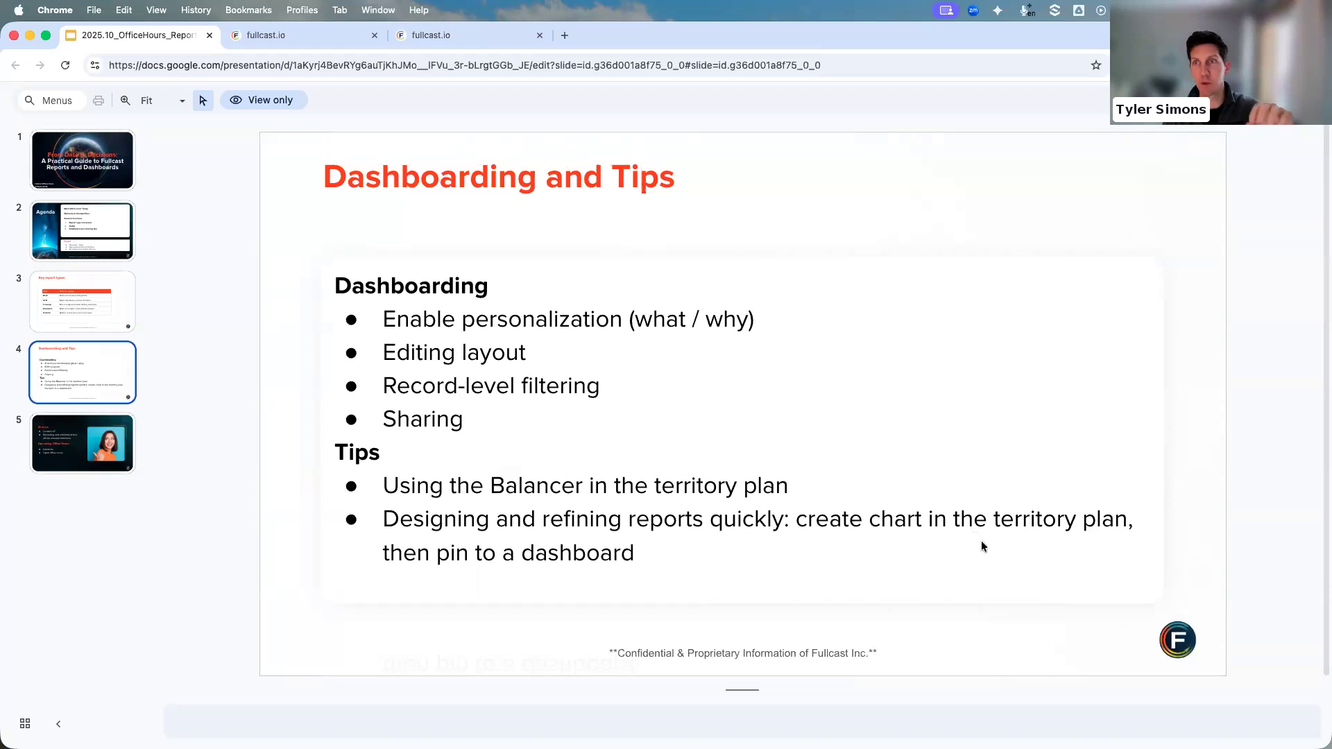
click(446, 36)
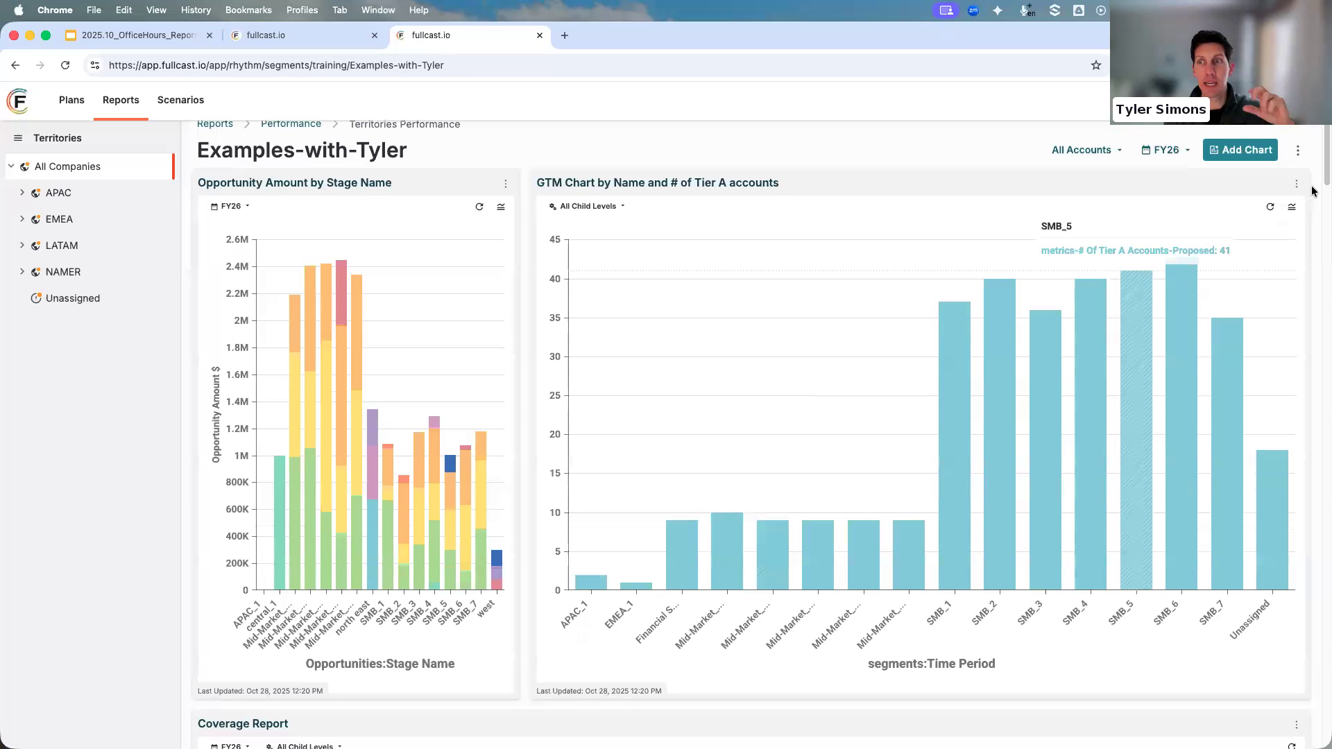
click(1247, 158)
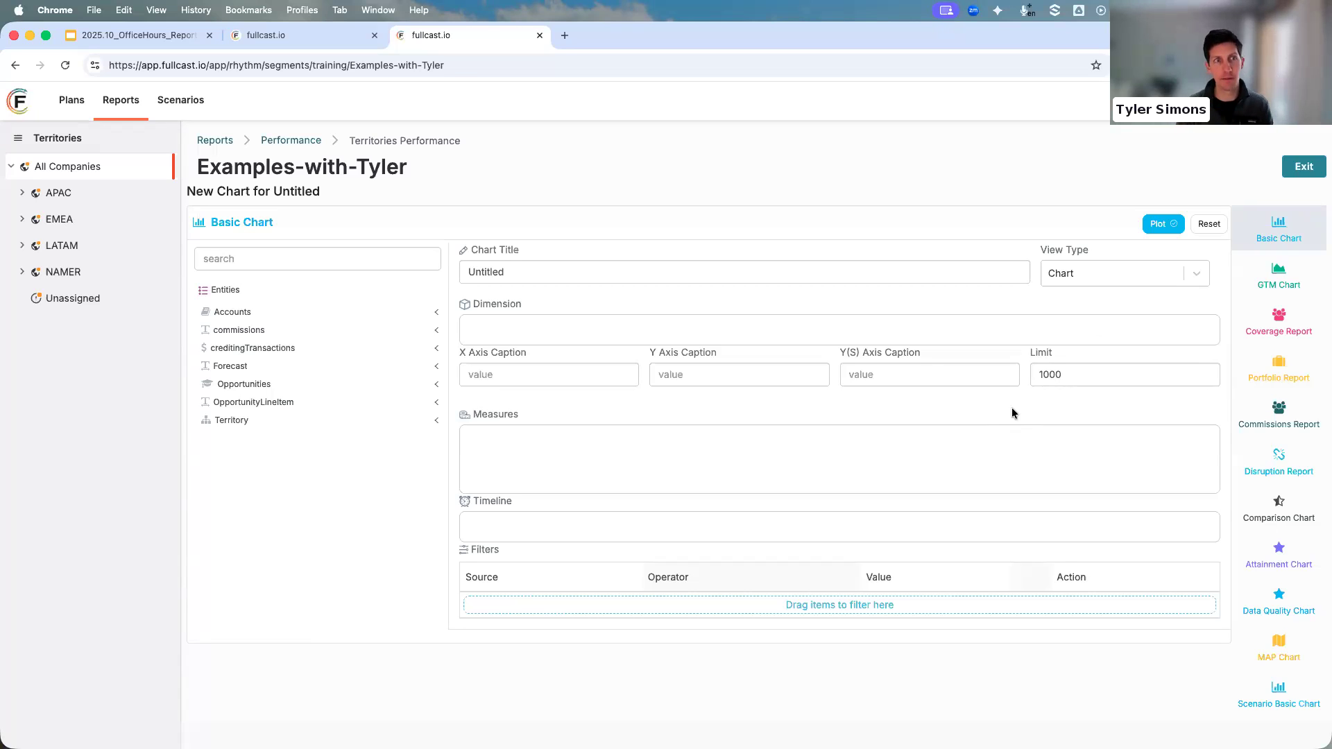
Open the new-chart builder in the All Companies territory plan and compare it with the dashboard's chart builder.
click(285, 35)
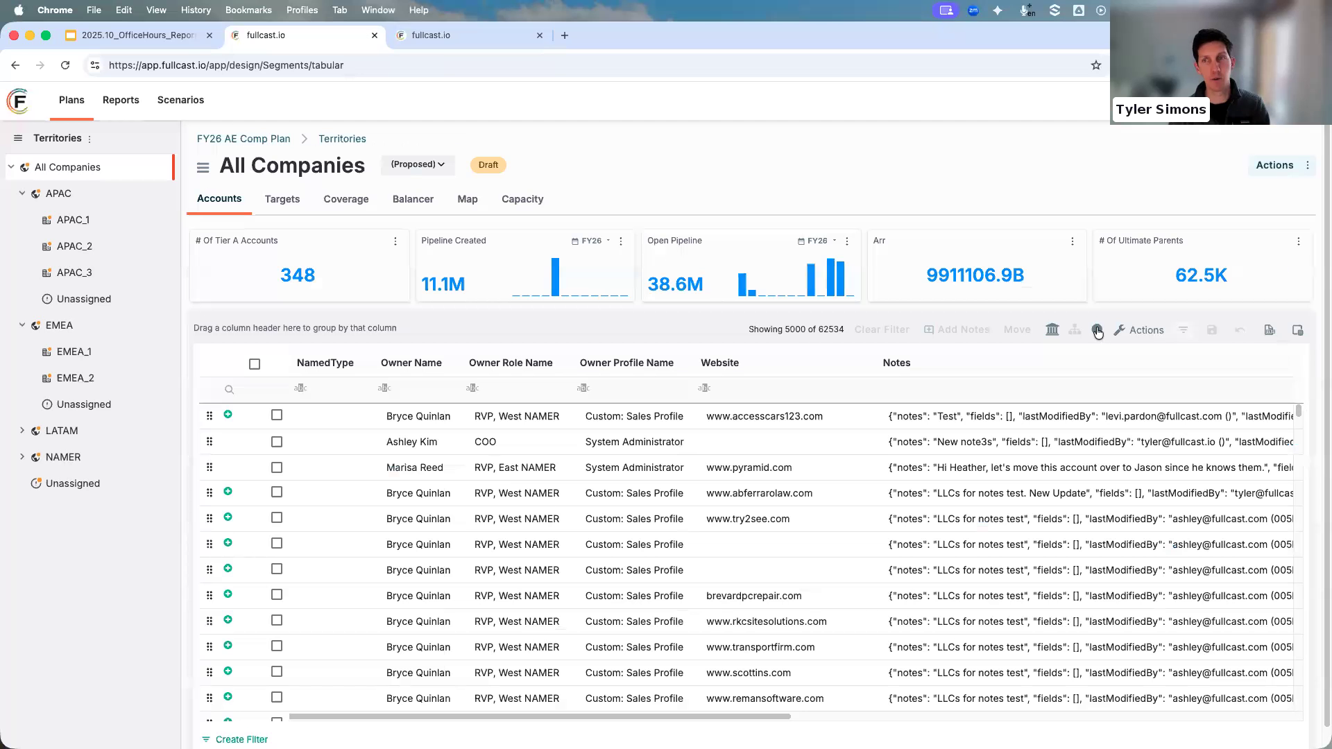
click(1275, 167)
click(1249, 188)
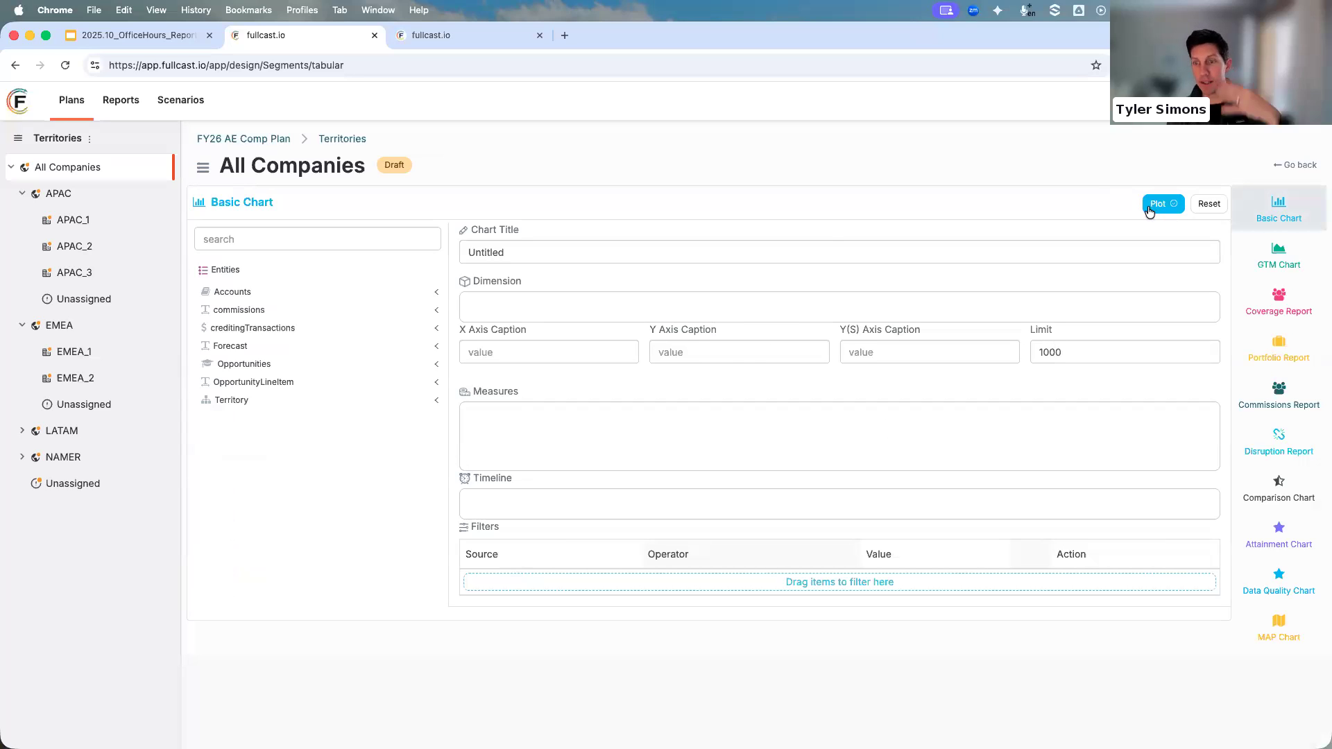
click(487, 37)
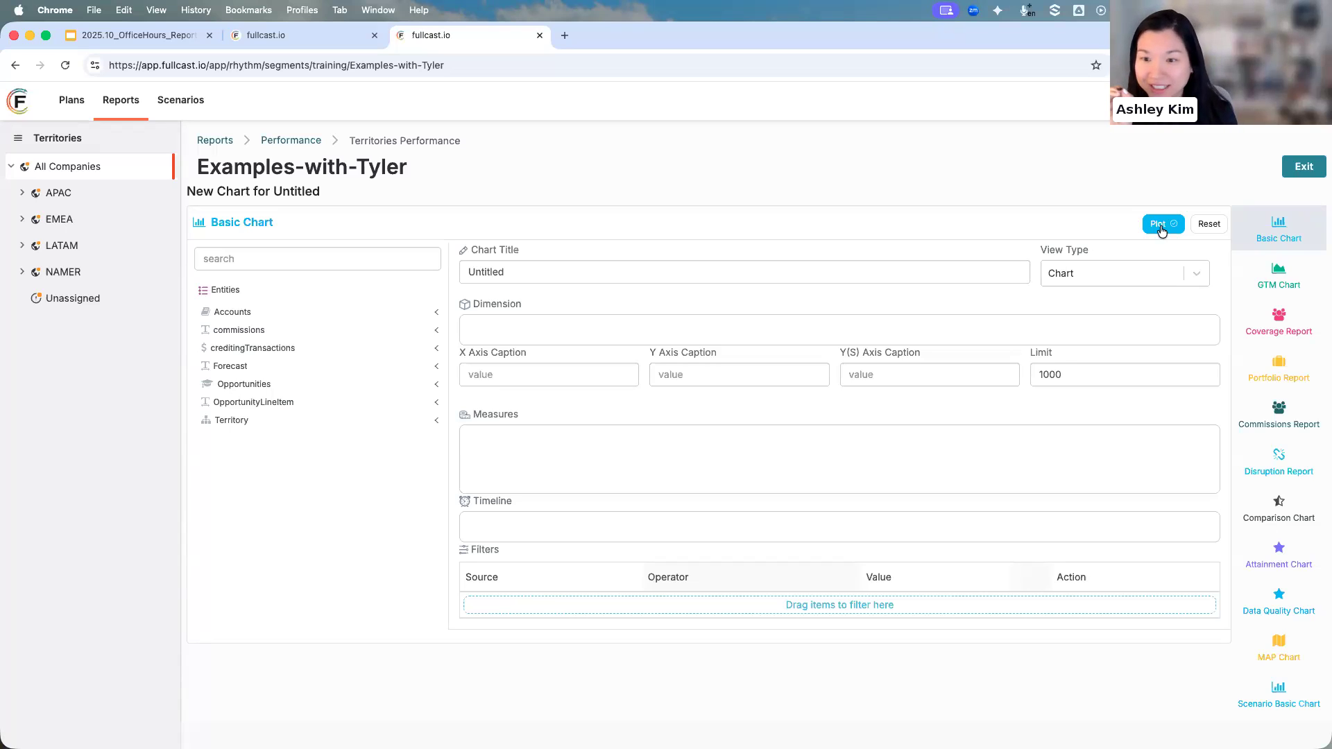
click(281, 36)
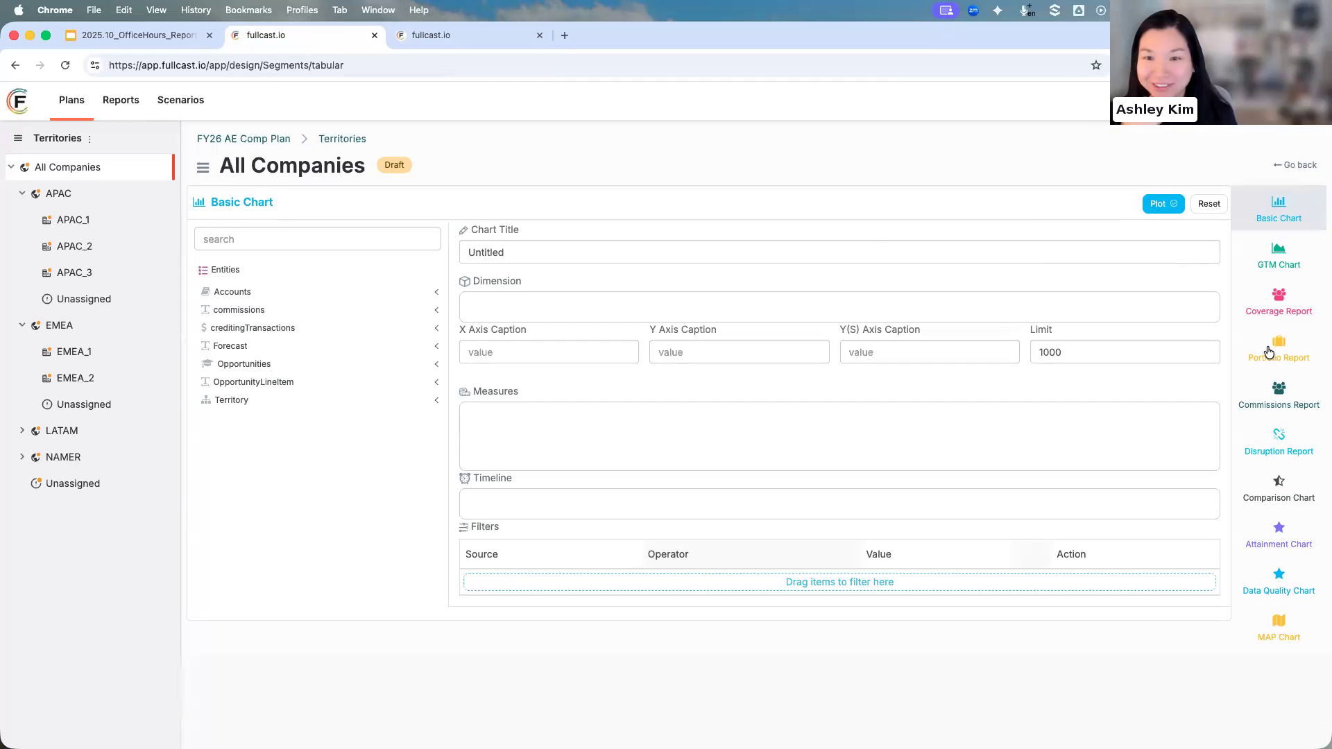
Leave the chart builder and pin the # Of Tier A Accounts metric to the Examples-with-Tyler (Training) decision center.
click(1286, 174)
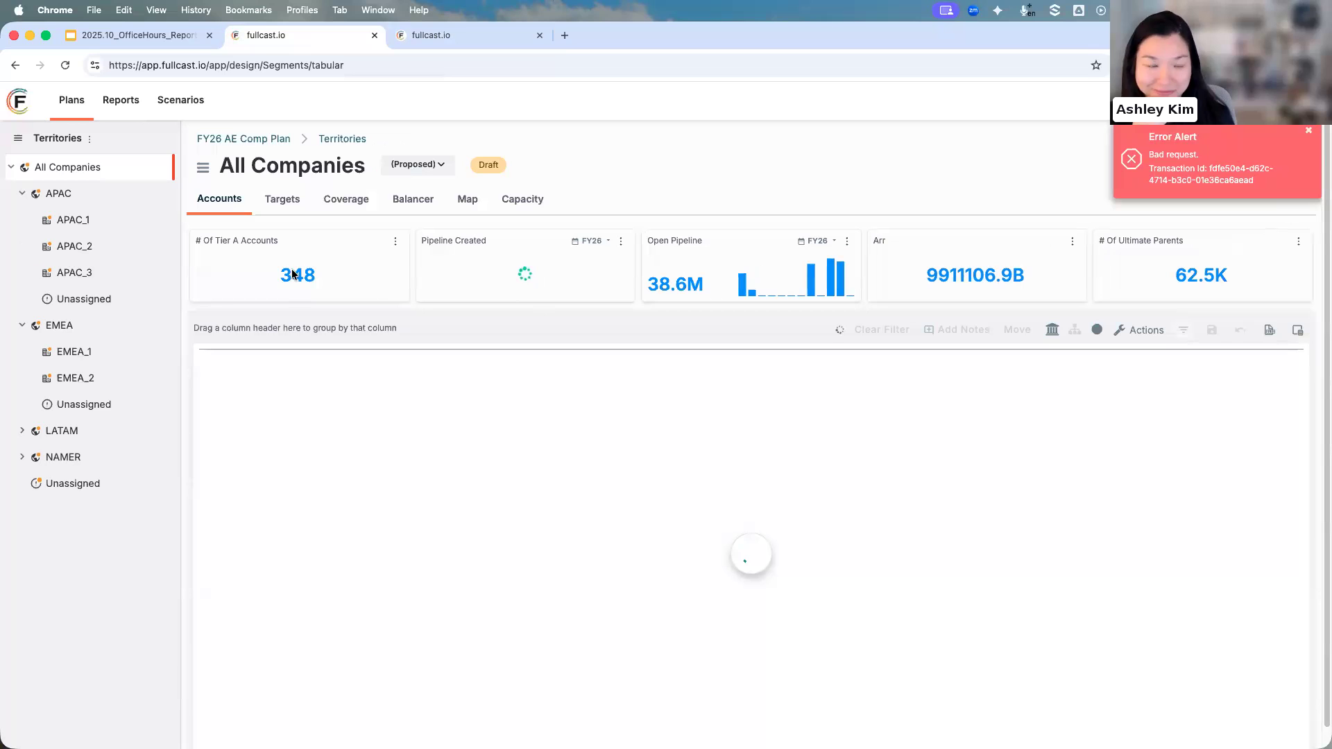
click(396, 241)
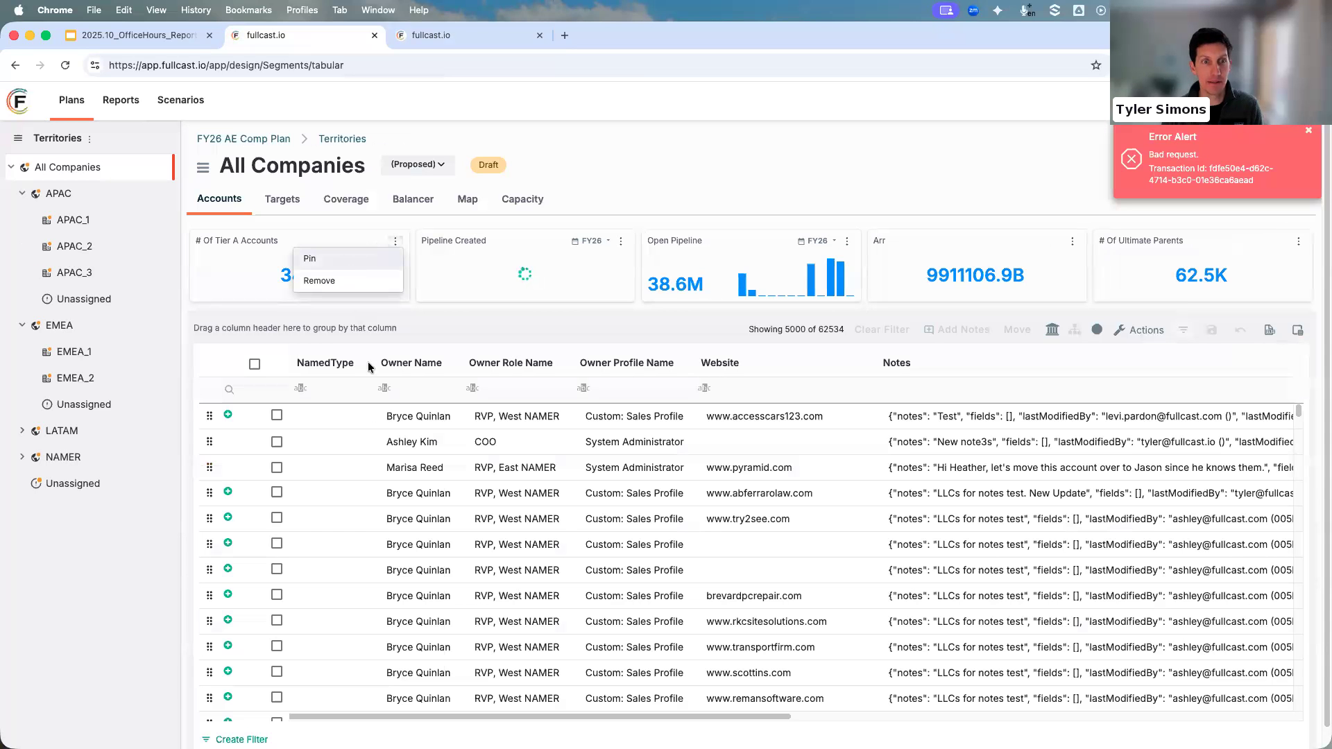
click(340, 262)
click(360, 199)
click(373, 258)
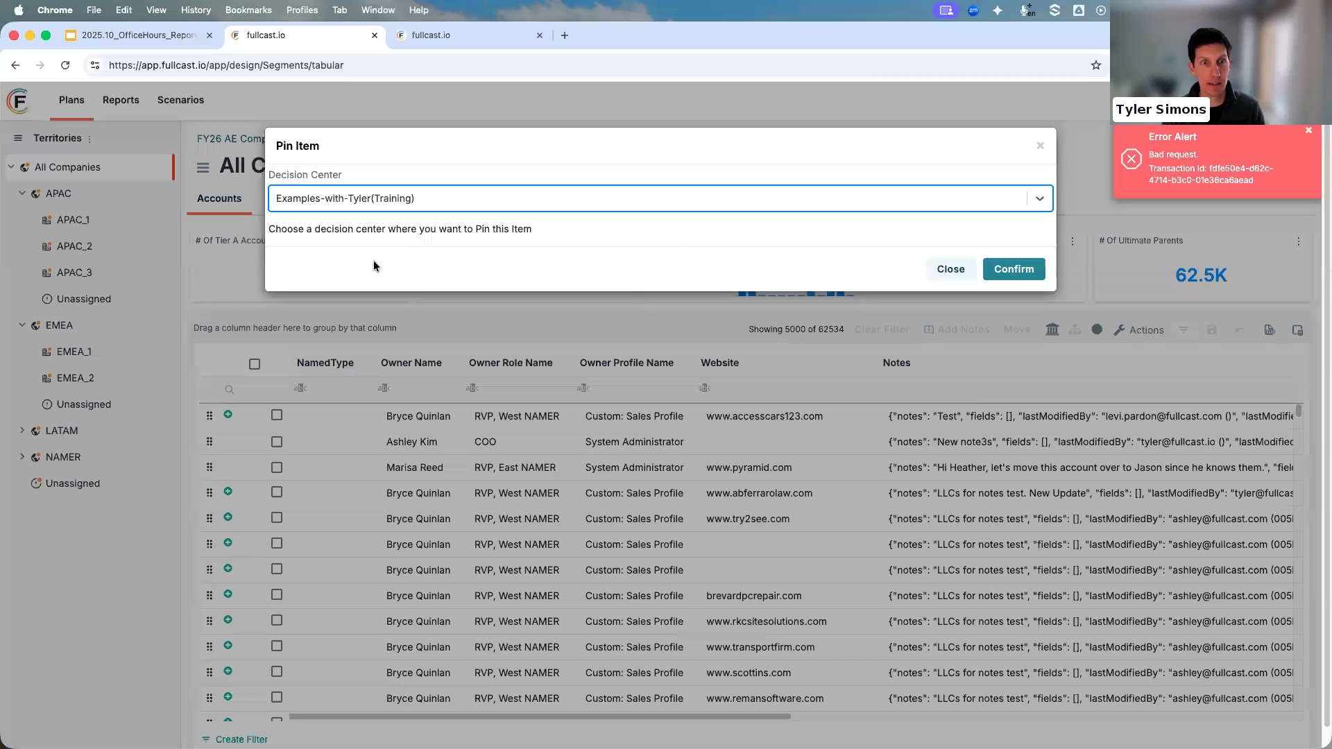
click(1015, 270)
click(1309, 134)
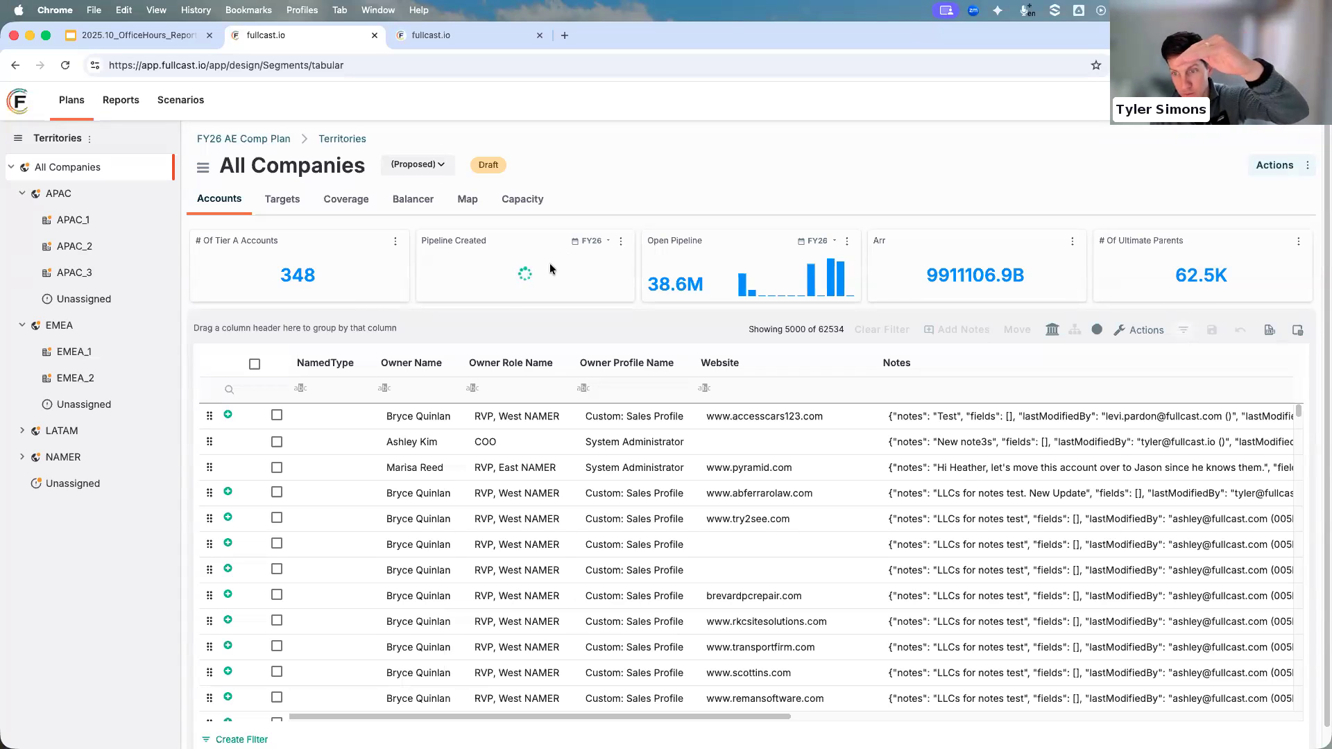
click(624, 244)
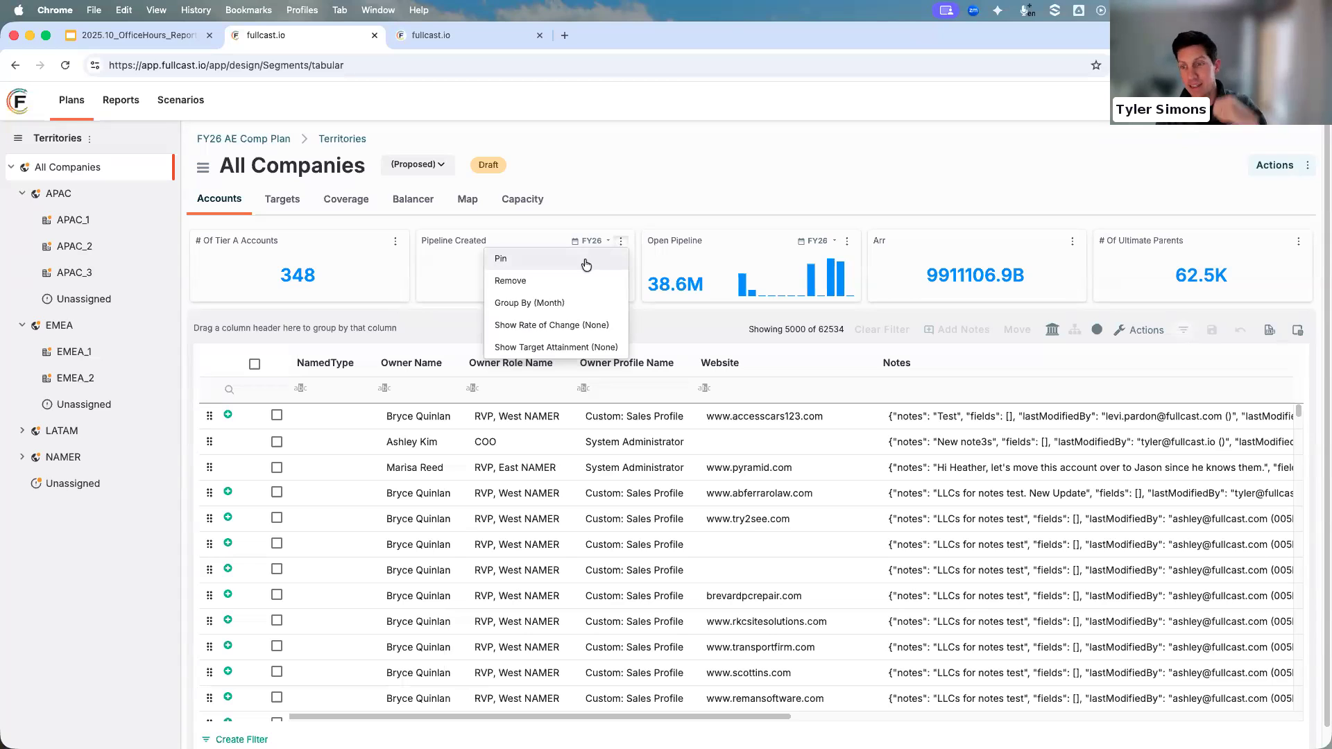
Switch to the other Fullcast tab, exit the new-chart builder and refresh the Examples-with-Tyler dashboard.
click(463, 39)
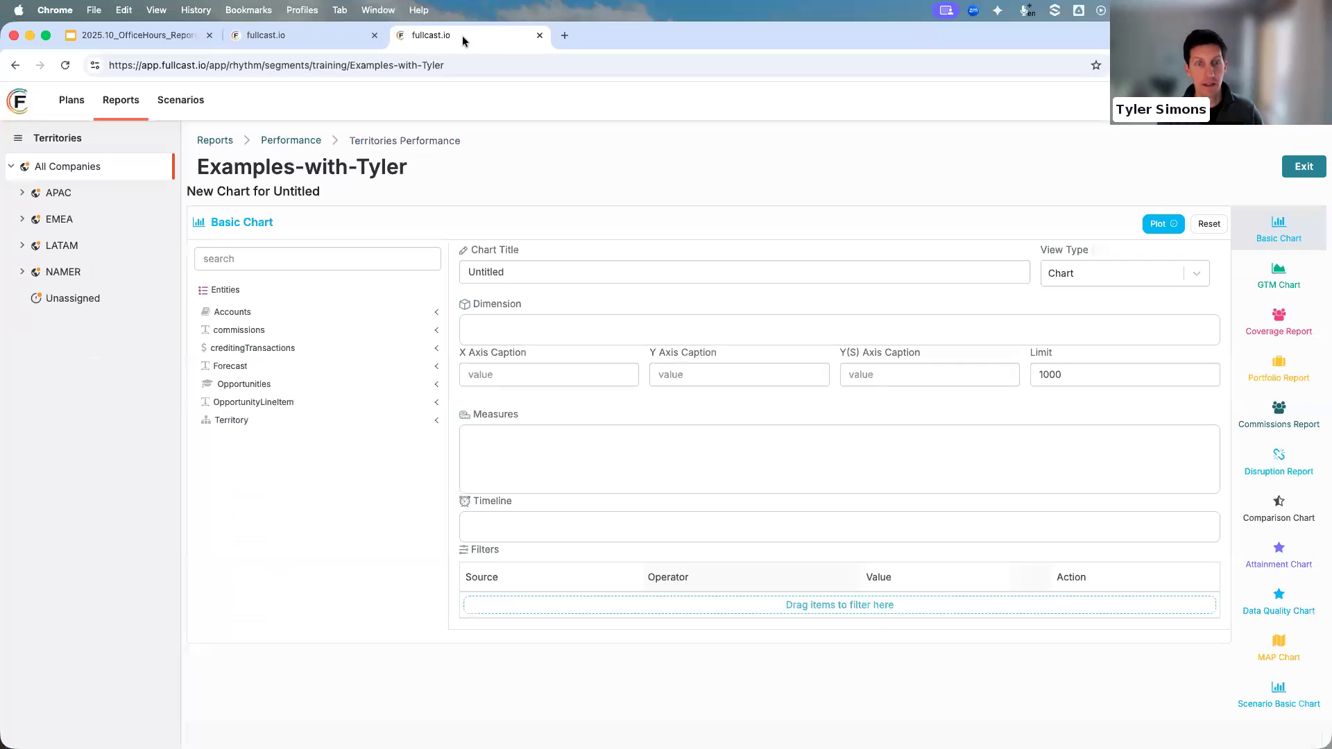
click(1289, 170)
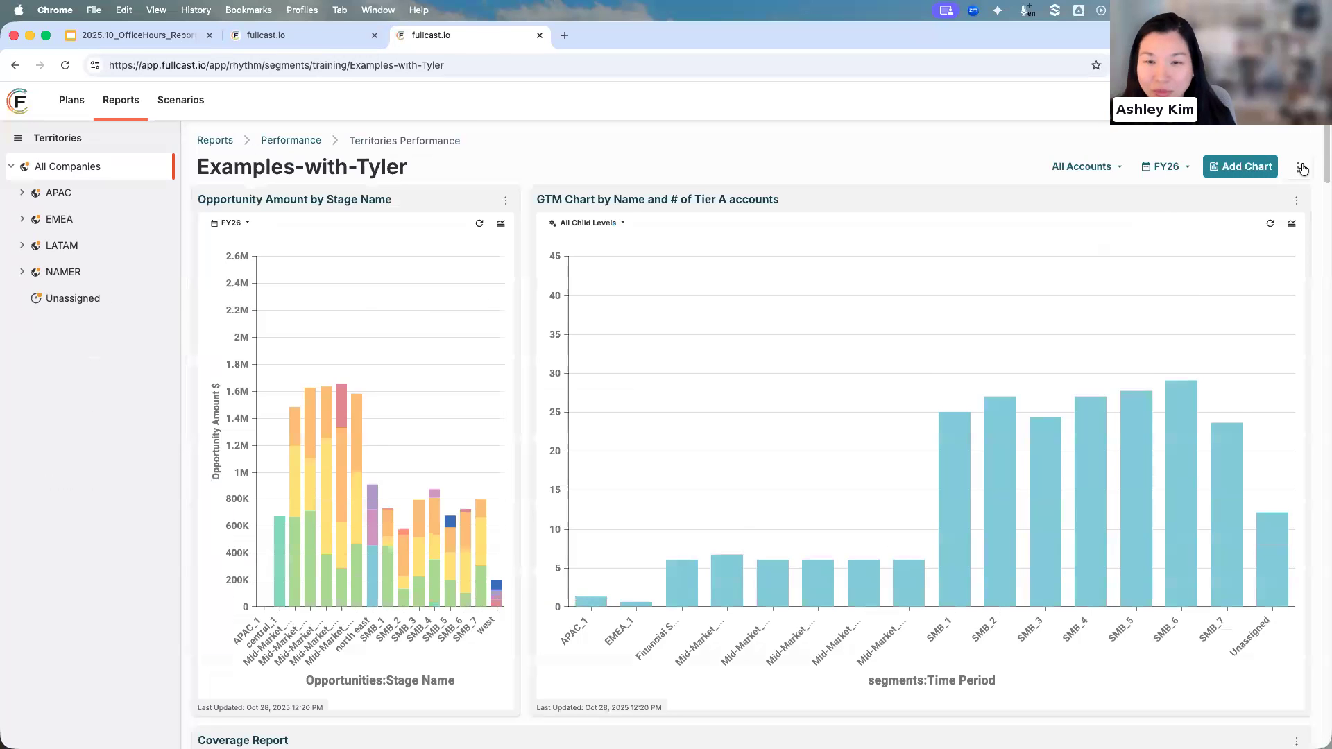
click(1298, 166)
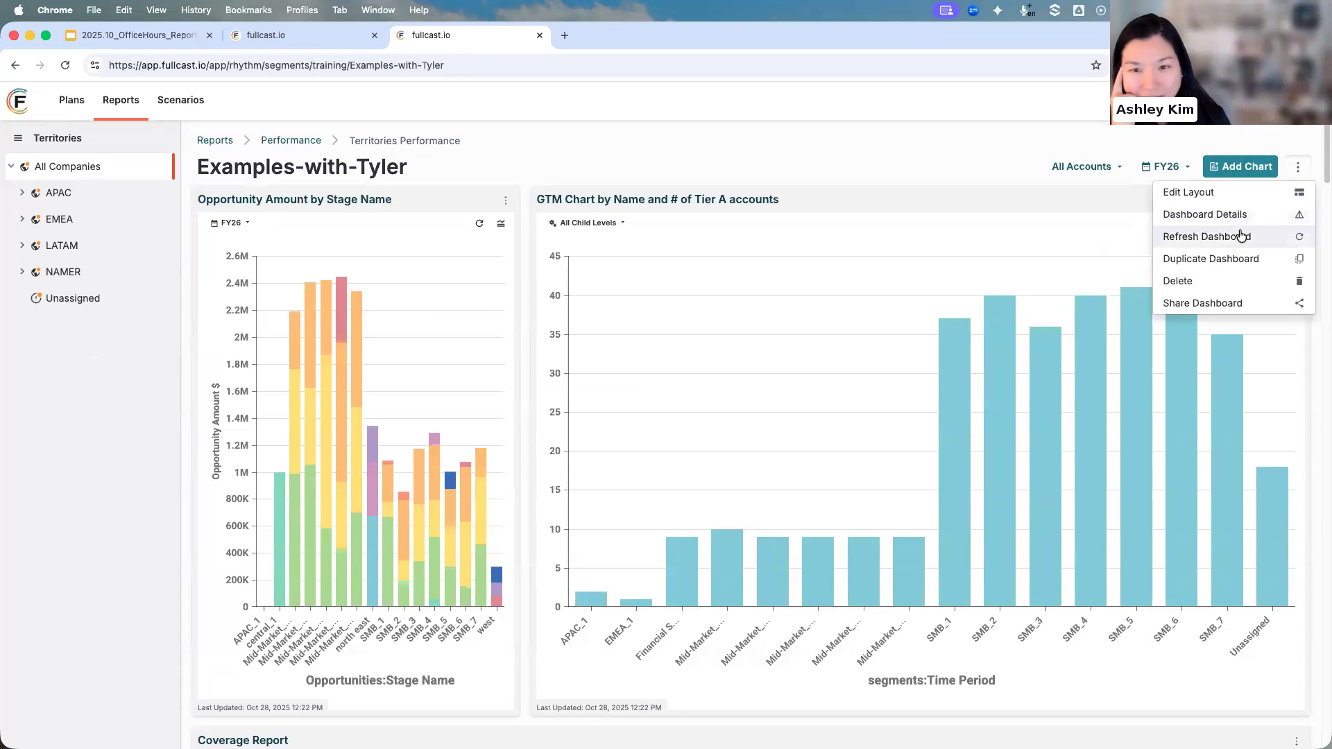
click(1241, 236)
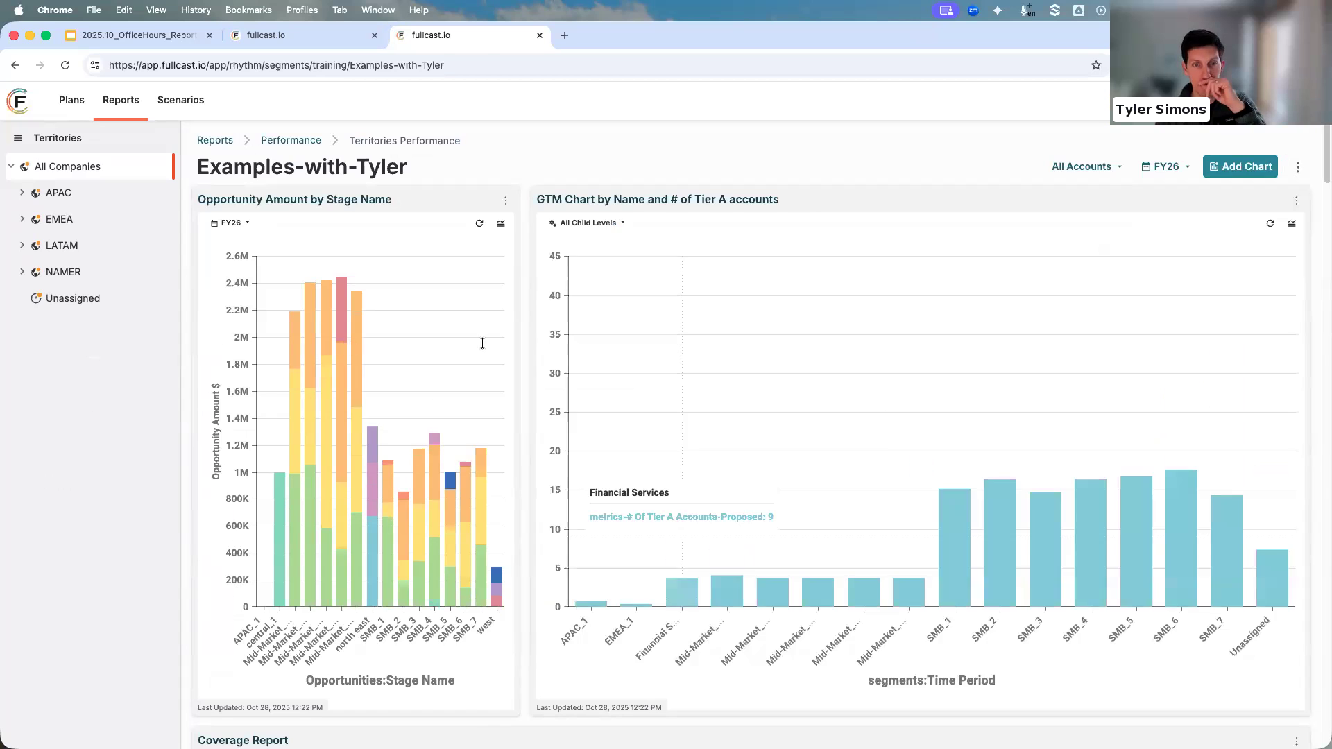
Reload the Examples-with-Tyler page and check below the Coverage Report for the pinned # Of Tier A Accounts metric.
scroll(482, 347, down, 15)
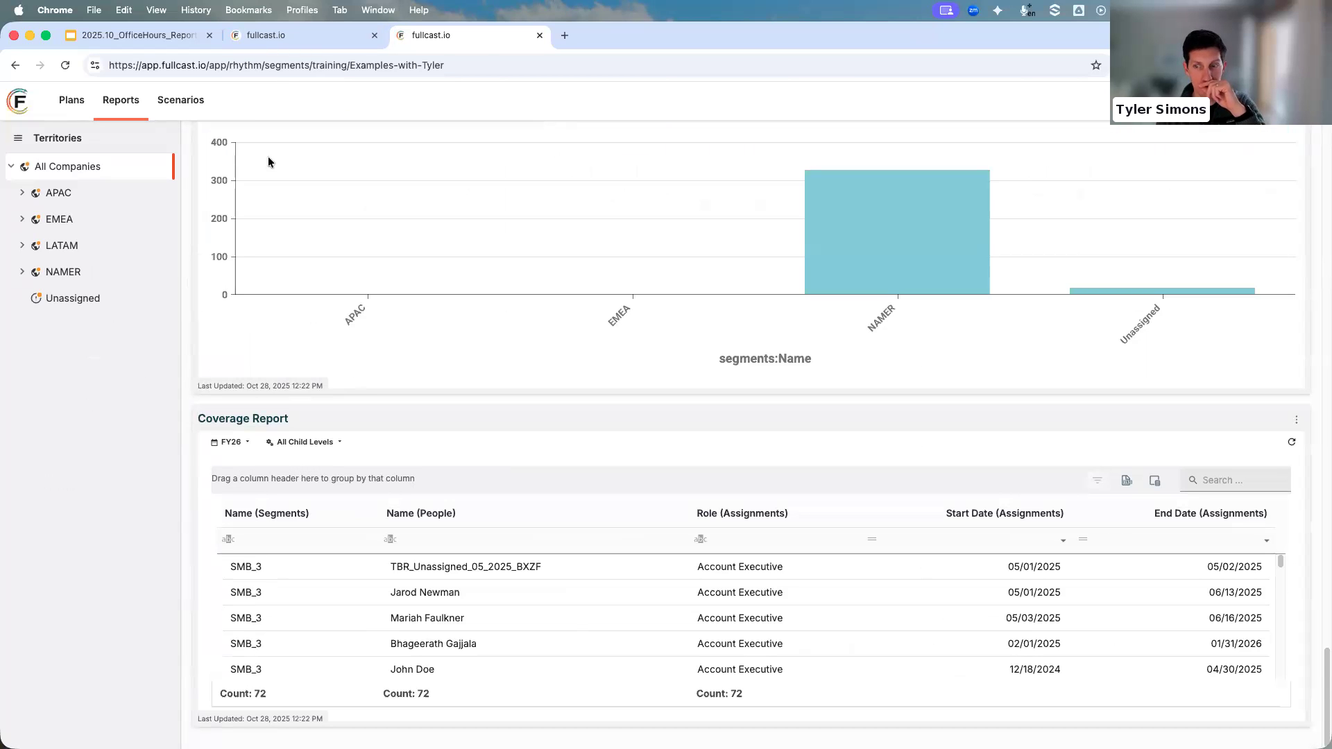
click(67, 66)
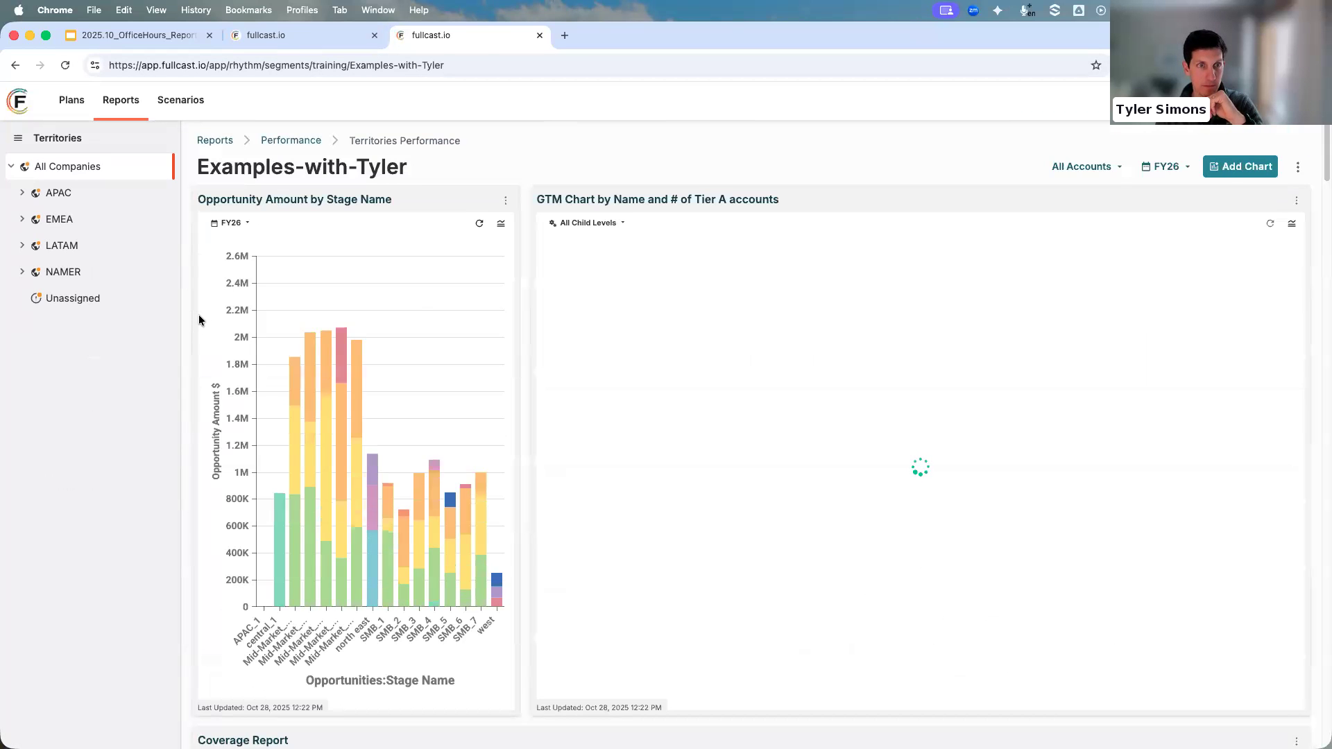
scroll(197, 316, down, 20)
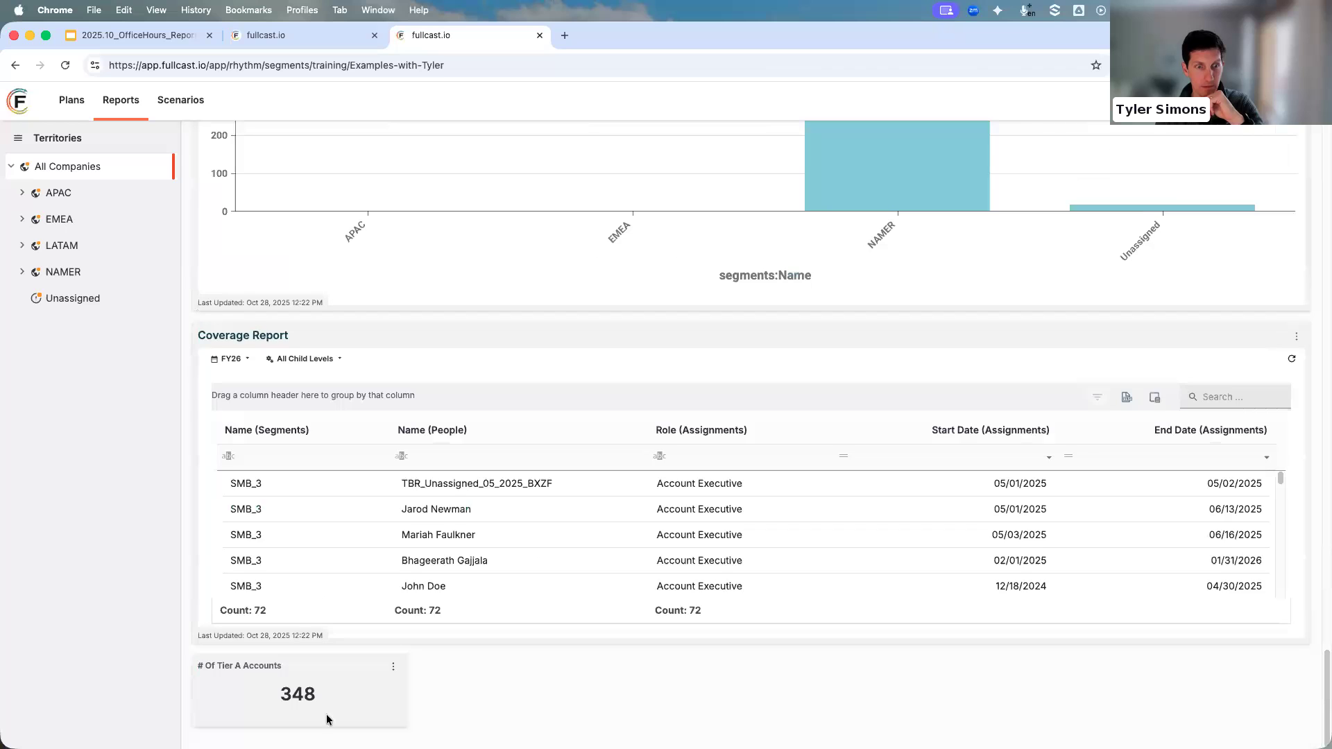
scroll(277, 569, down, 2)
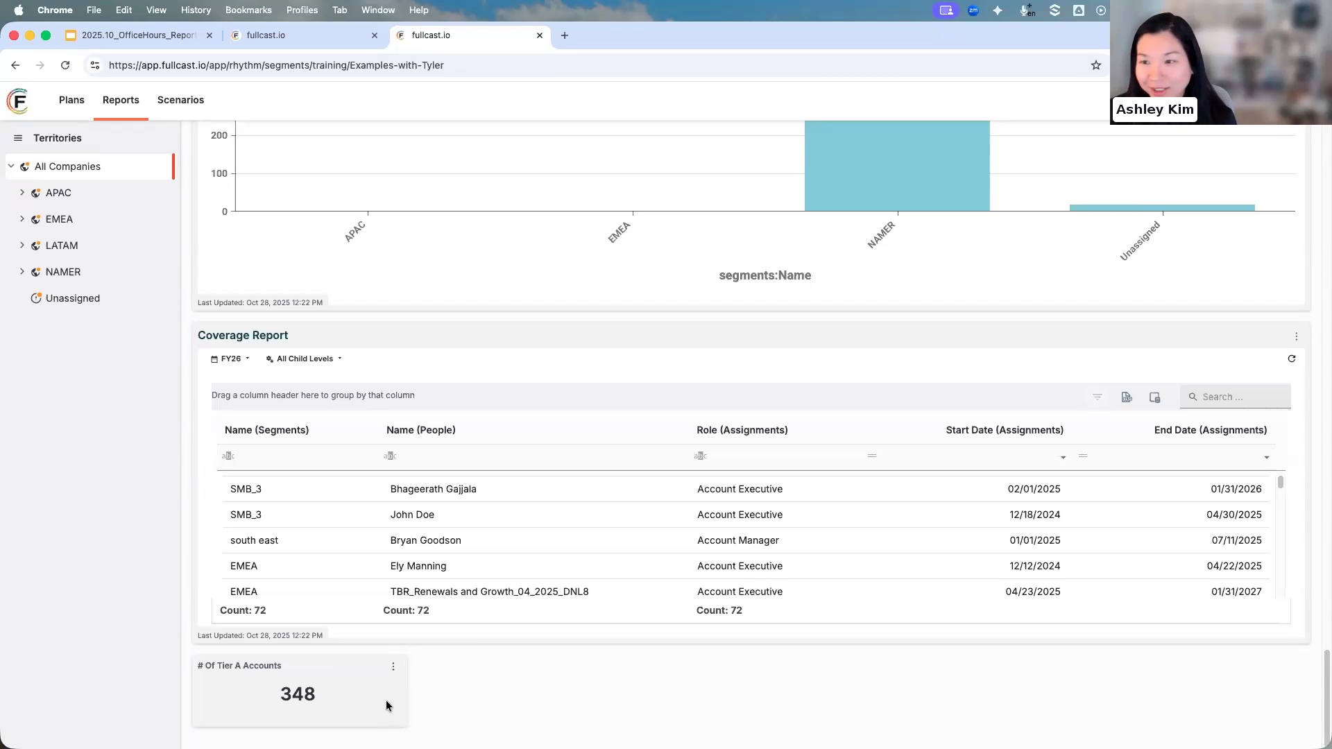
Switch to the Google Slides deck and present the Wrap Up and Upcoming Office Hours slide in full screen.
click(126, 35)
click(84, 447)
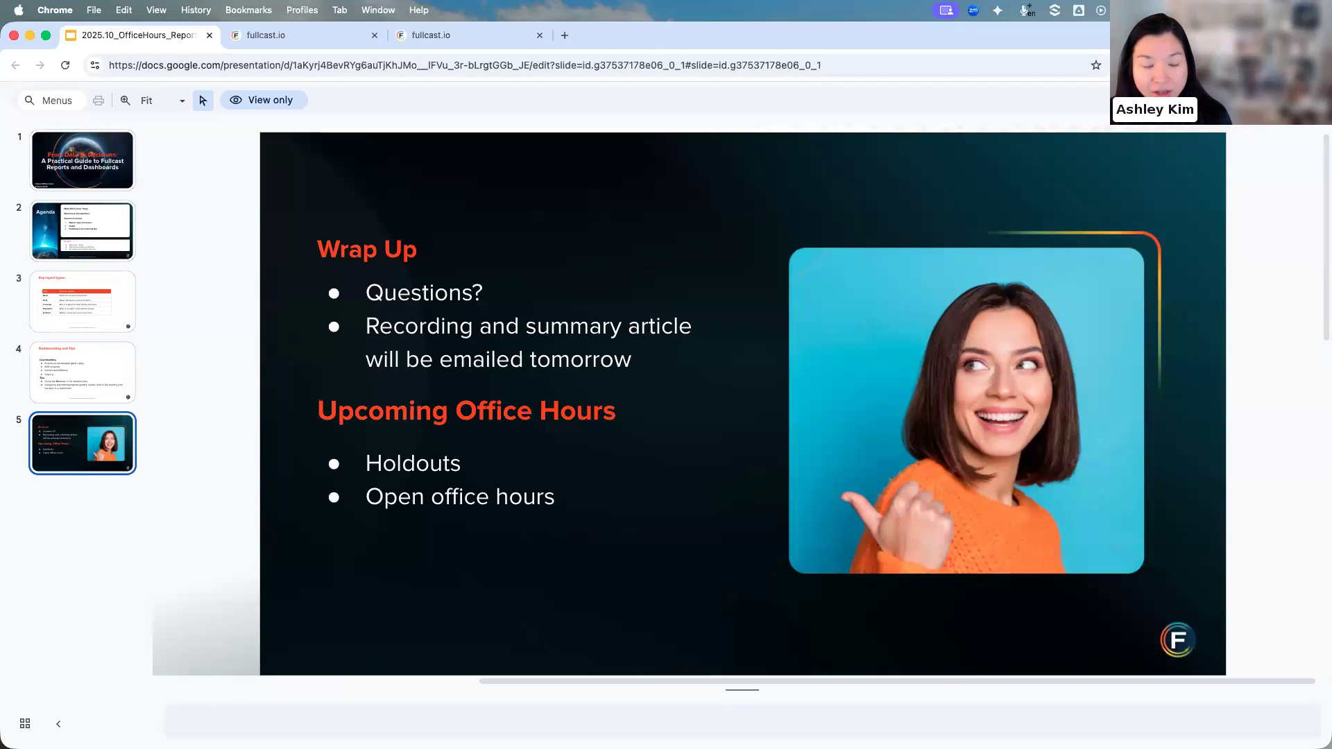
click(1301, 101)
click(1089, 102)
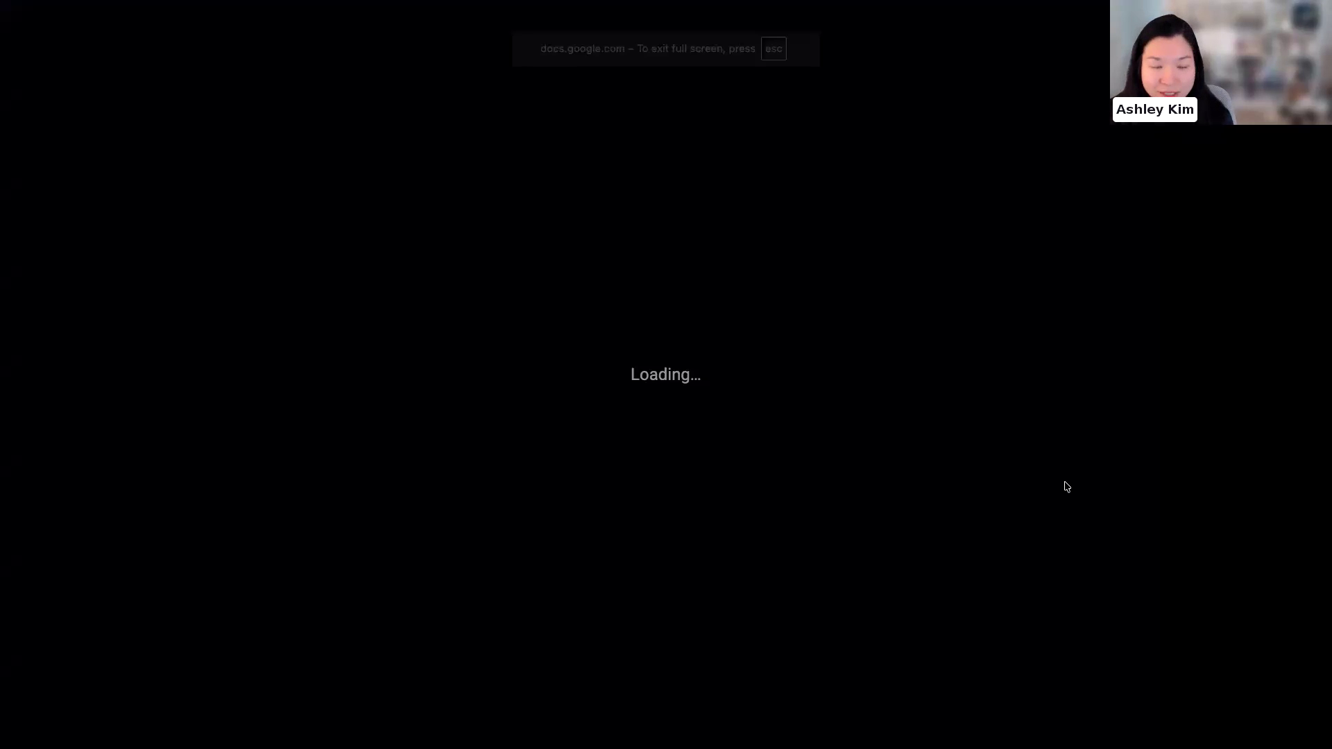